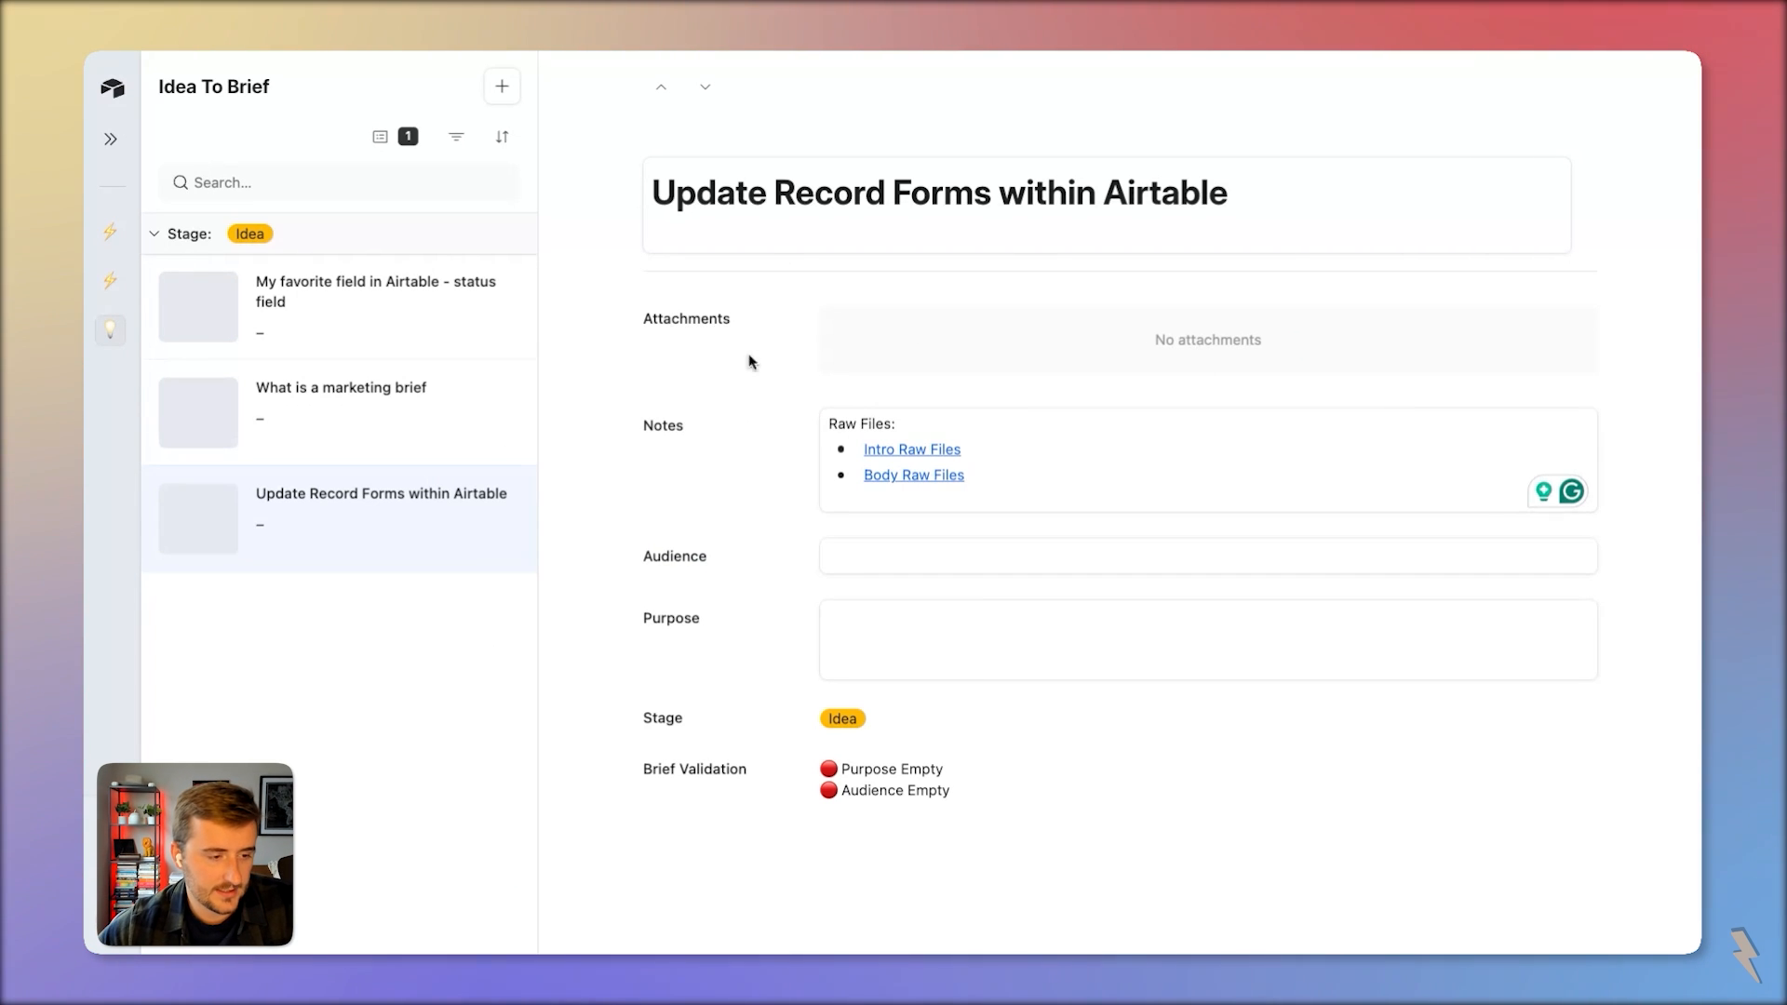
pyautogui.click(997, 493)
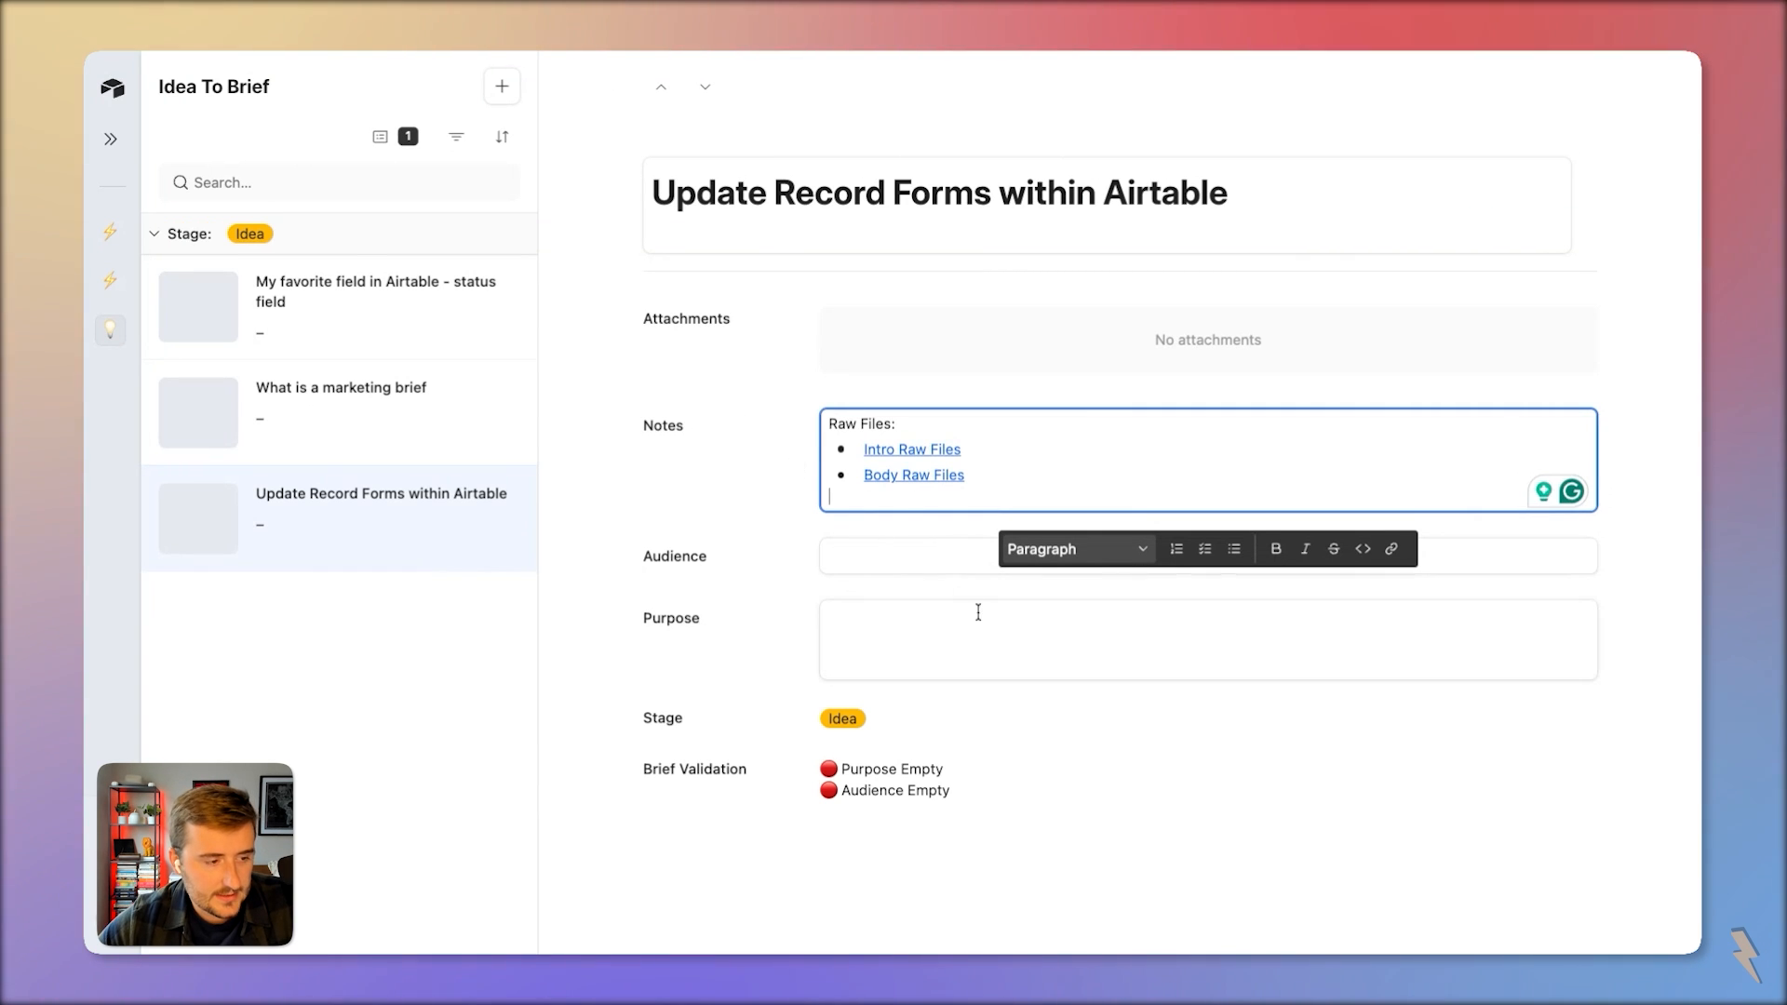
pyautogui.click(877, 552)
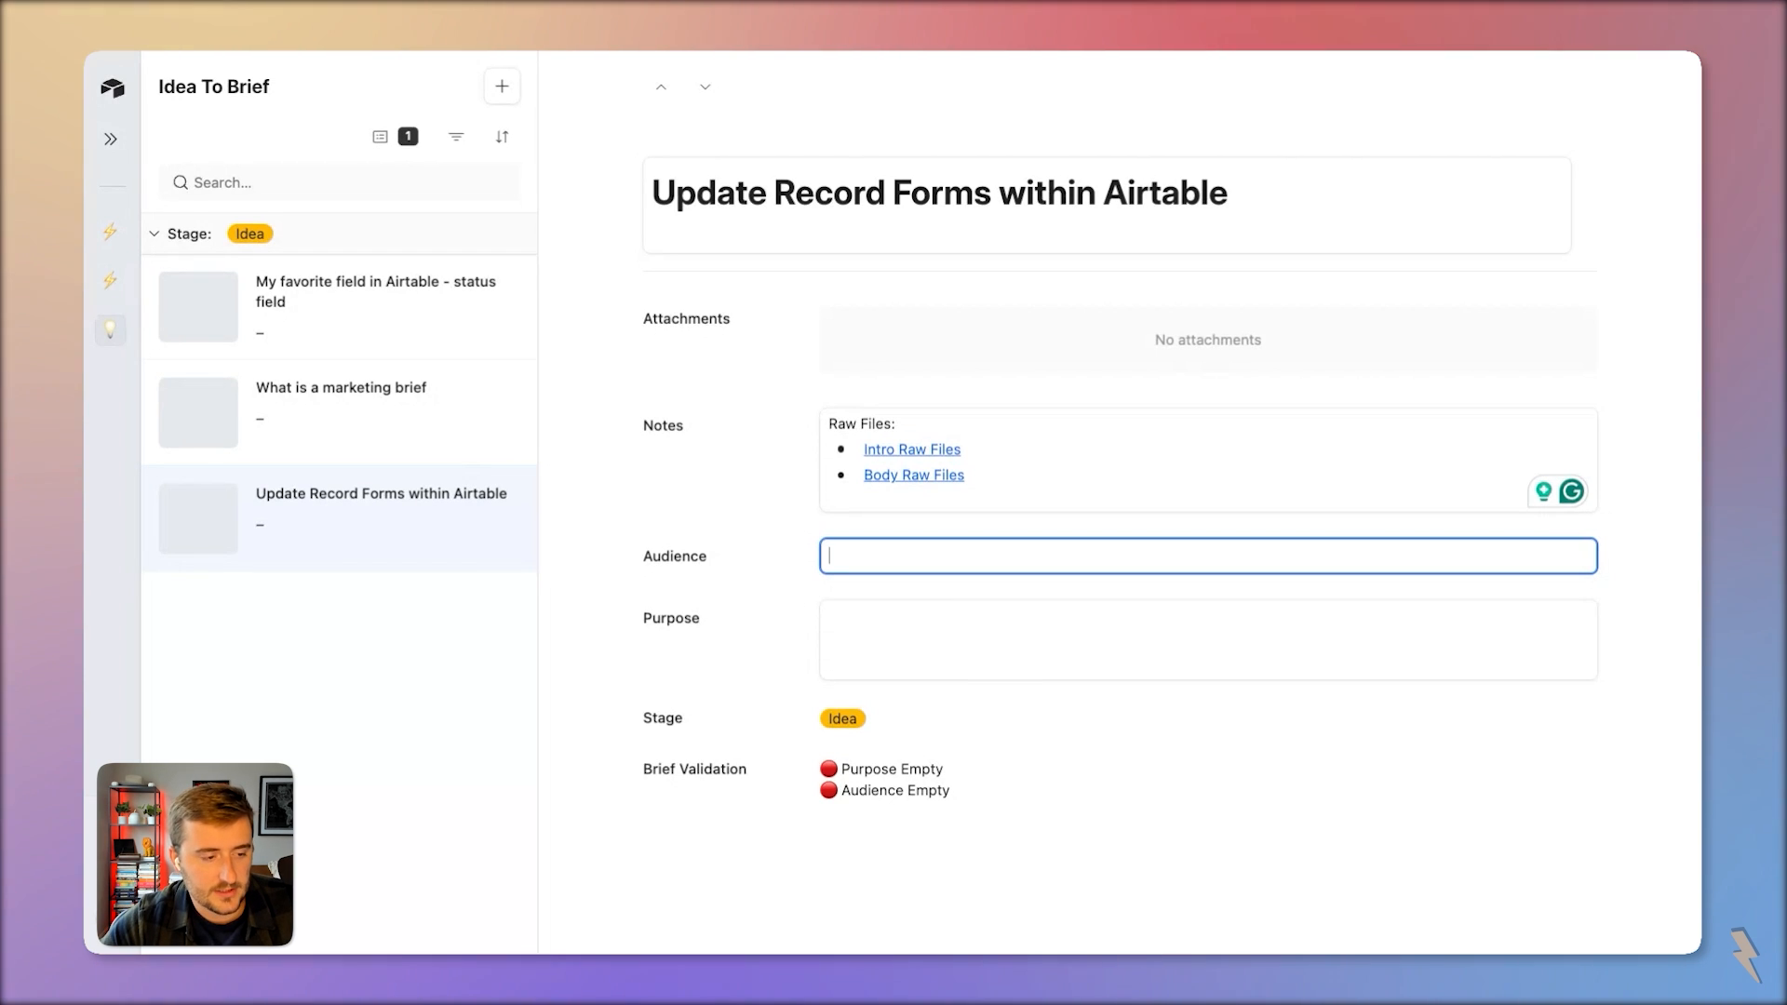
pyautogui.moveTo(651, 761); pyautogui.dragTo(945, 812)
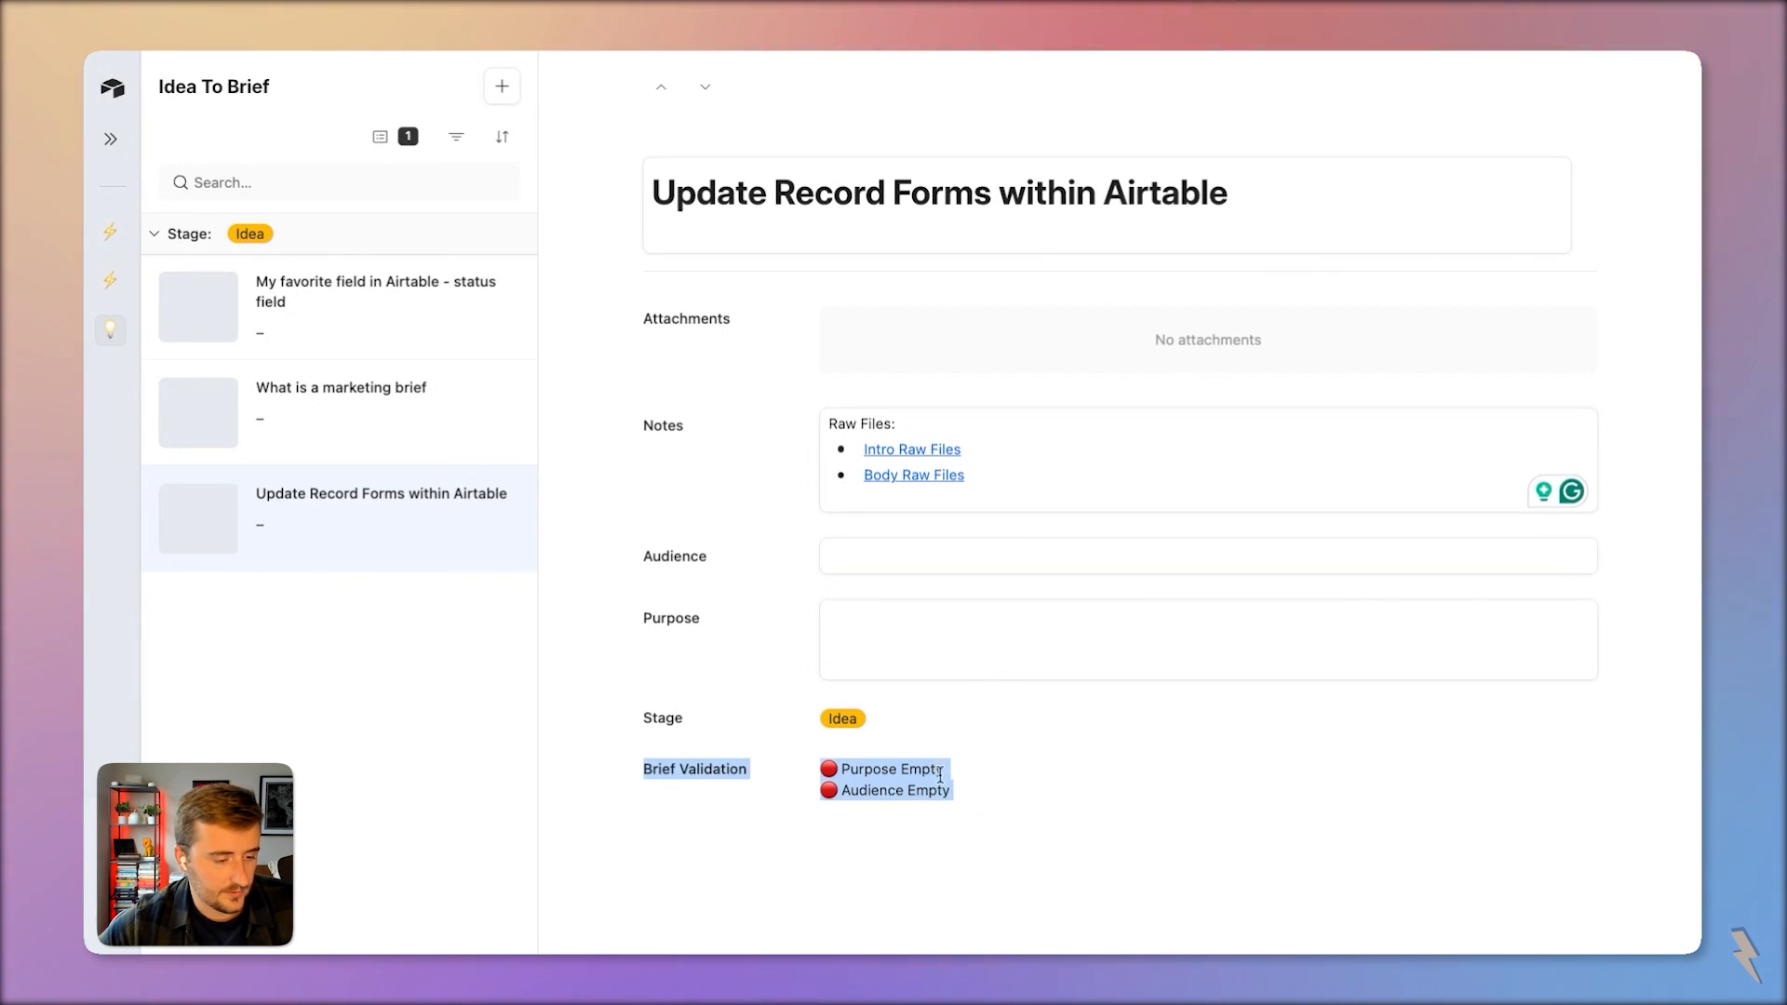
# Fill in the record's Purpose with "Help users validate certain data is collected between stages in their Airtable workflow"
pyautogui.click(916, 628)
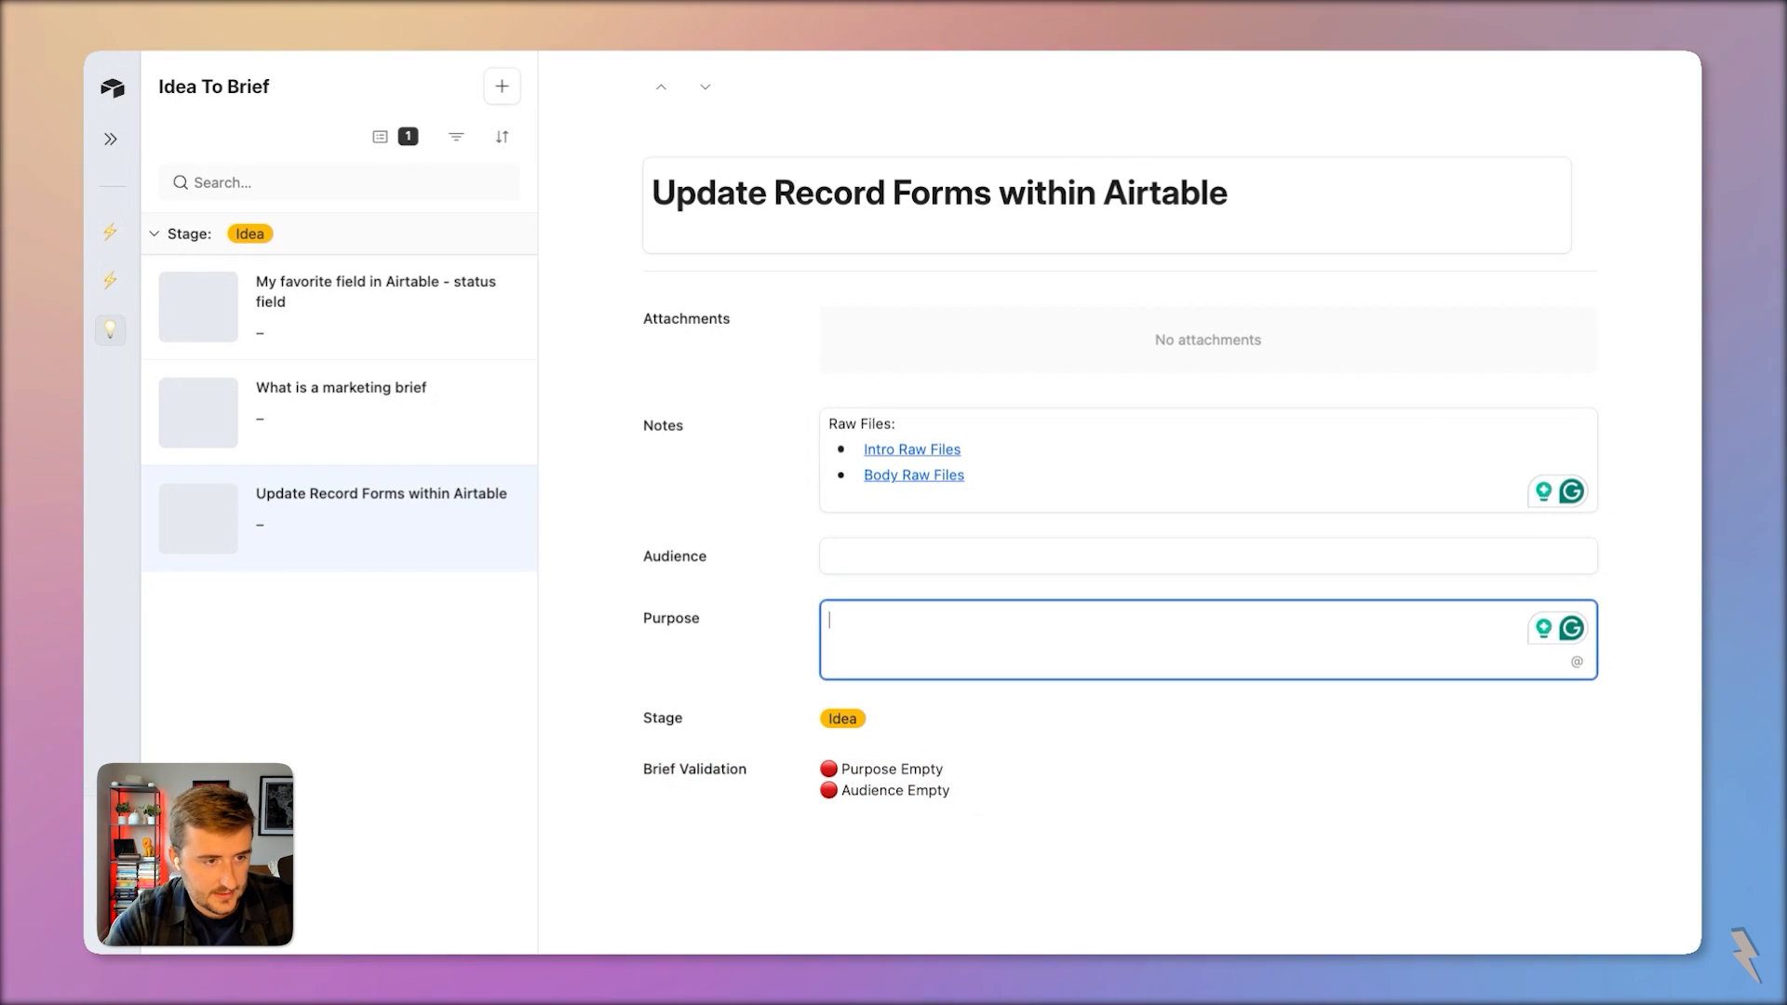
pyautogui.write('Help users ')
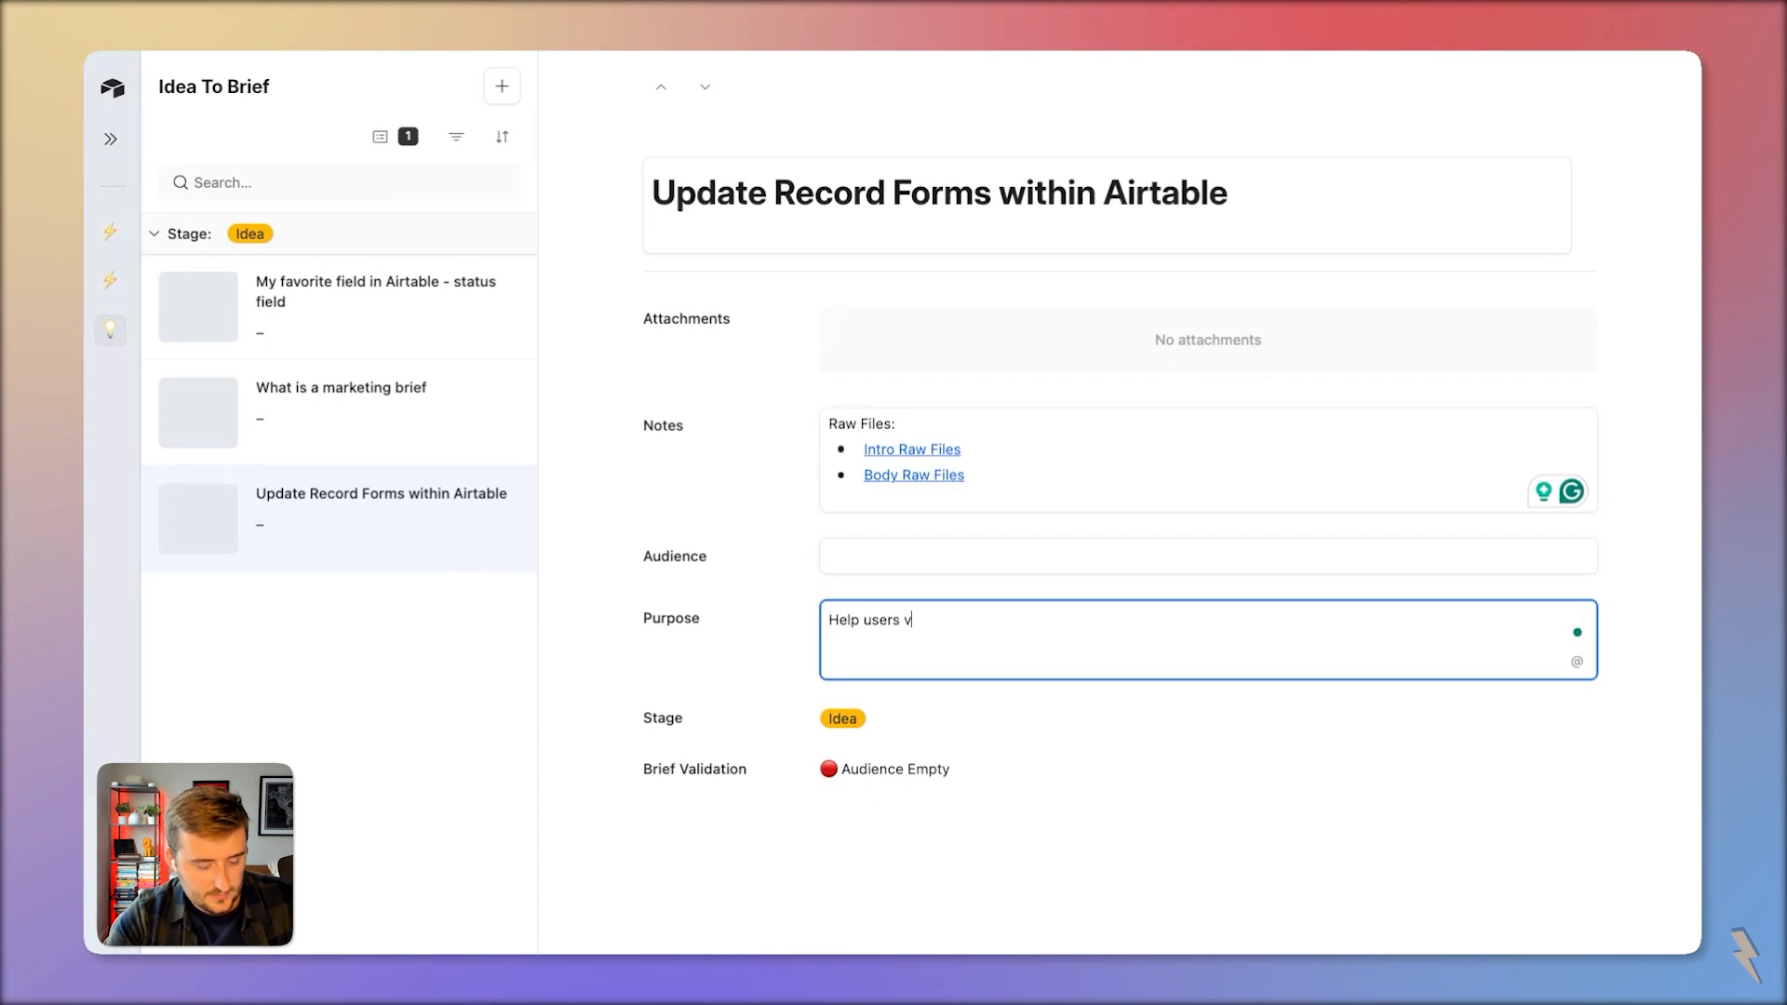
pyautogui.write('validate')
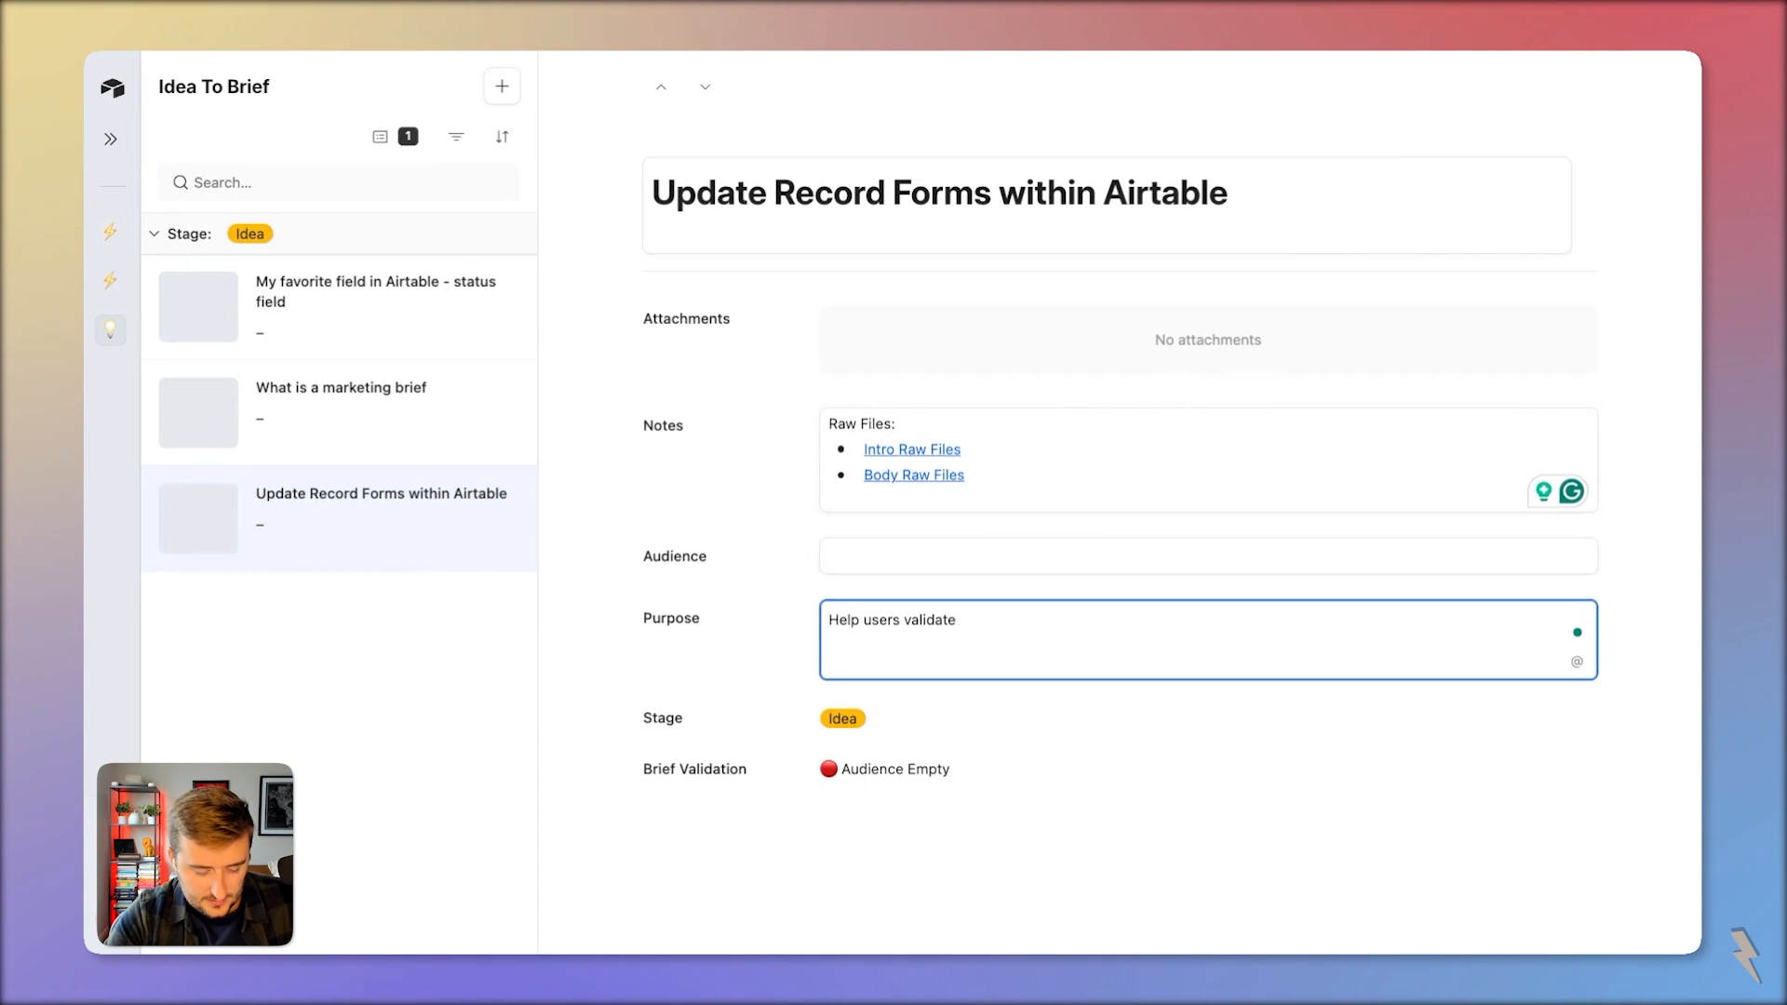
pyautogui.write(' certain dat')
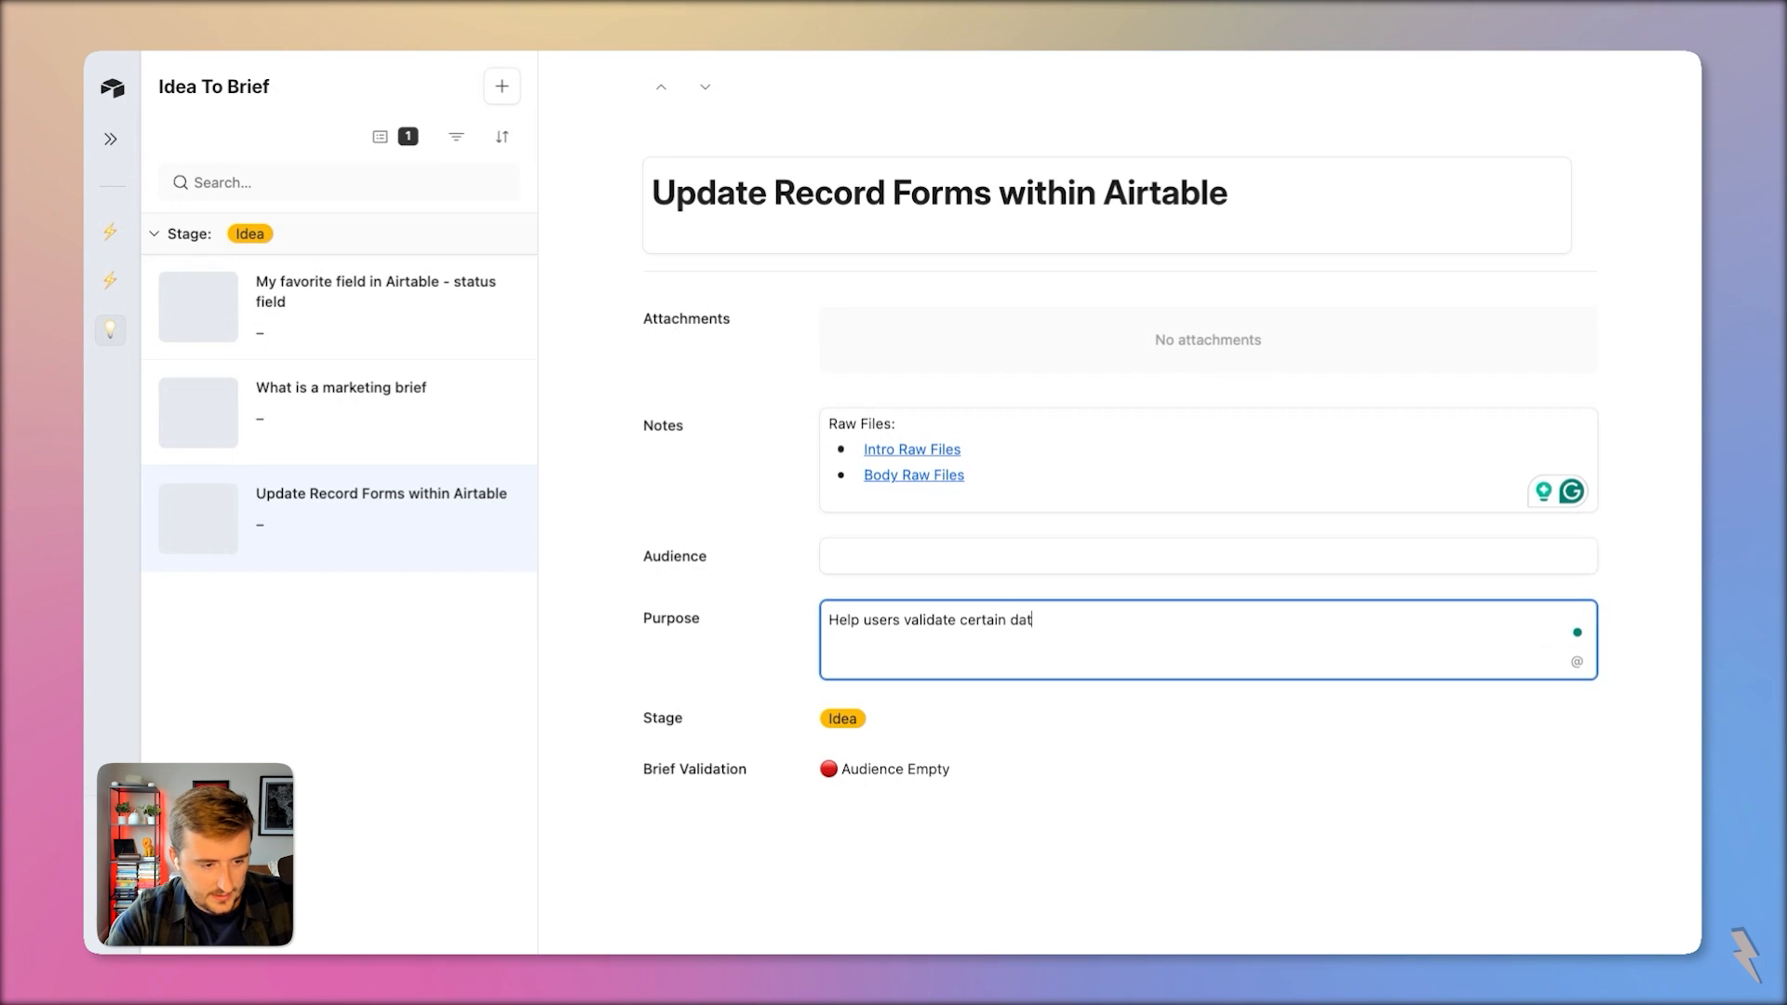
pyautogui.write('a is collected betwe')
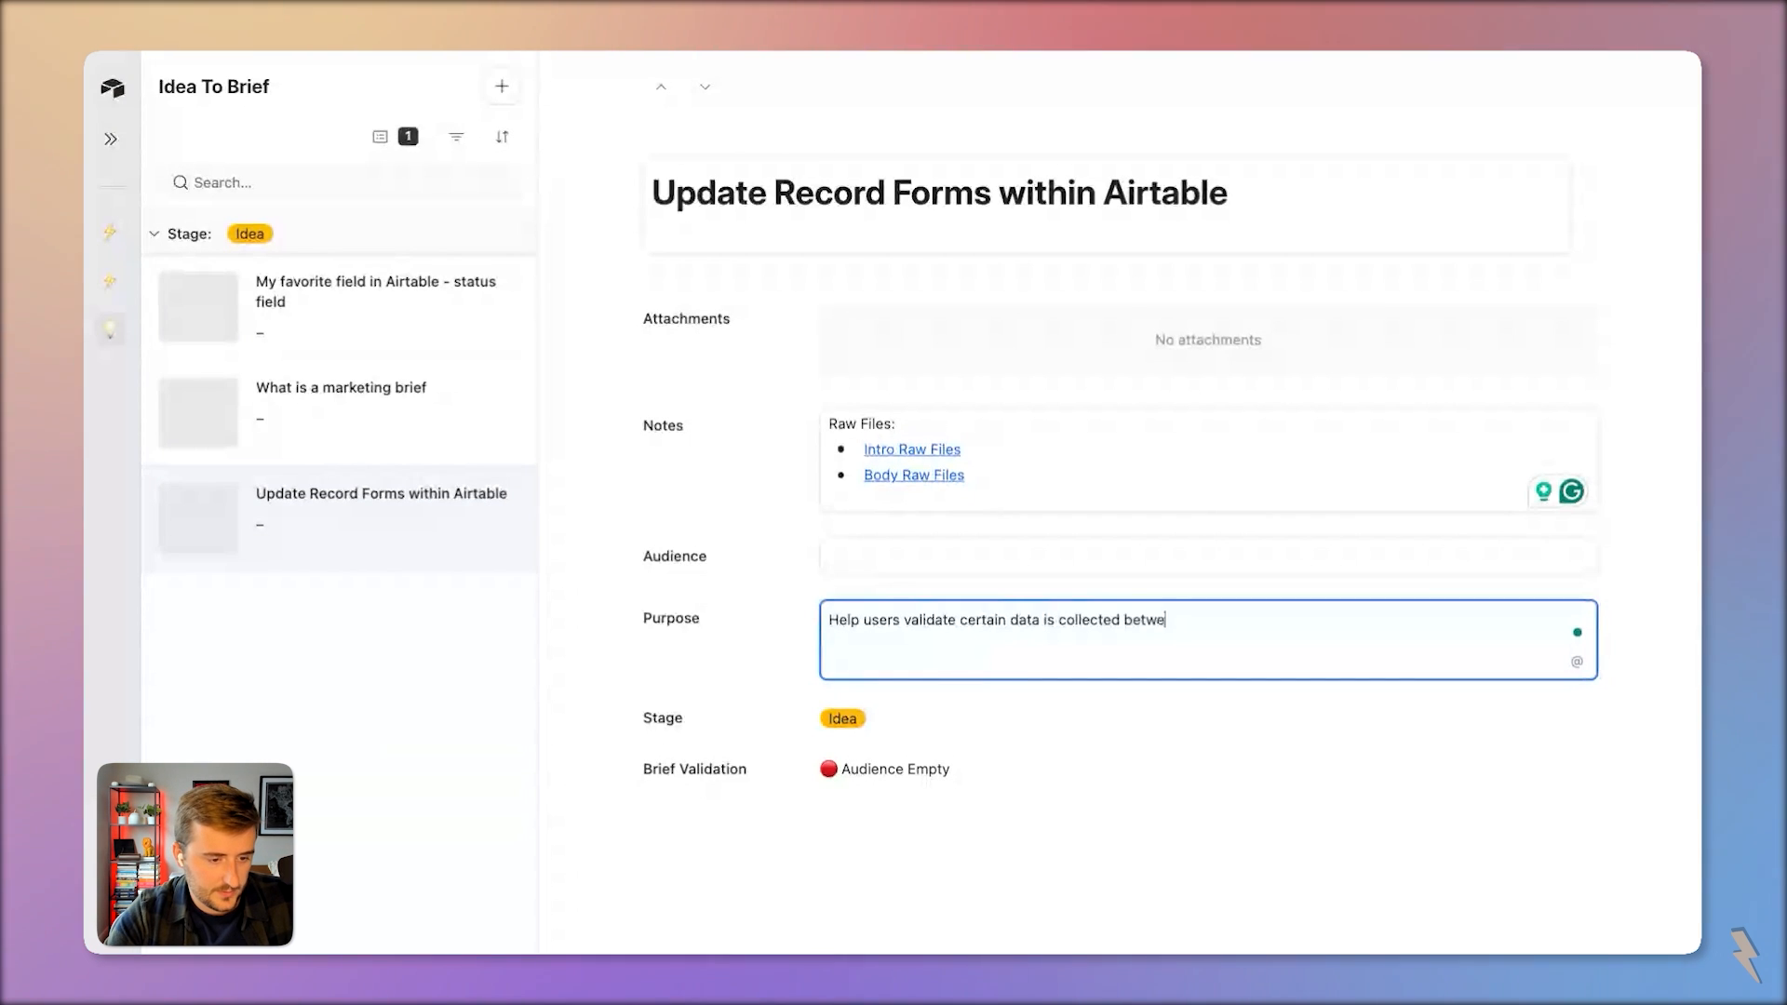
pyautogui.write('en stages')
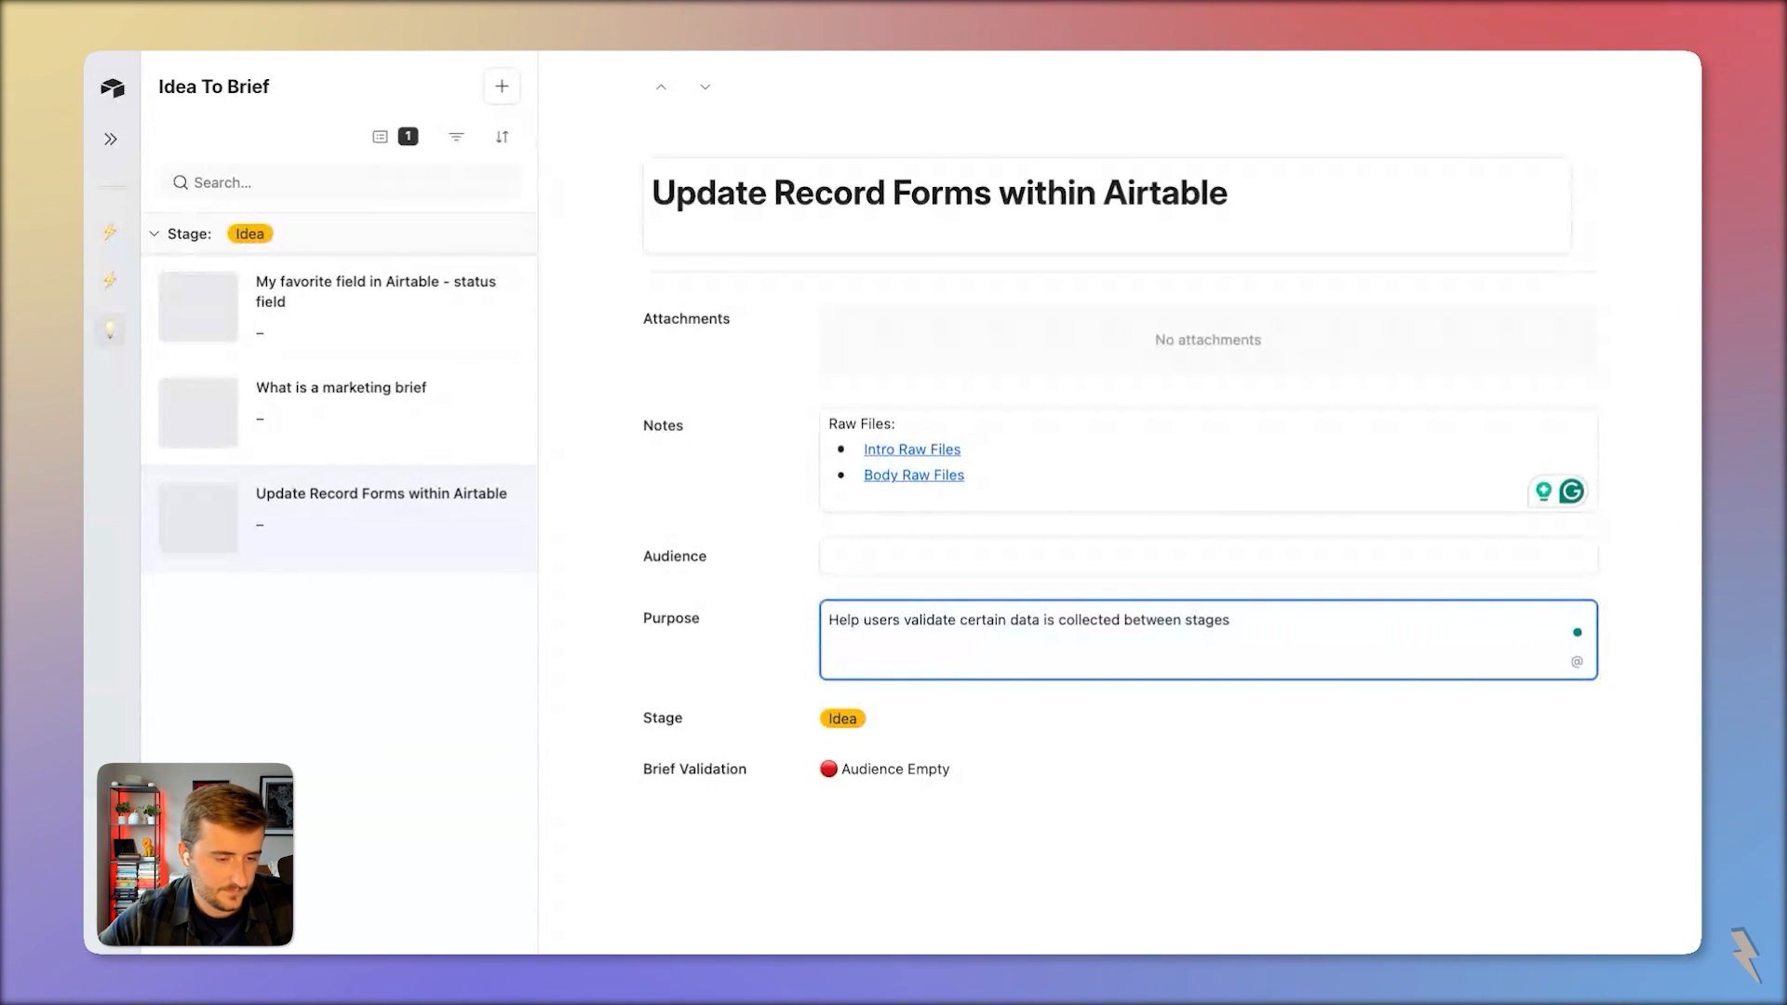
pyautogui.write(' in t')
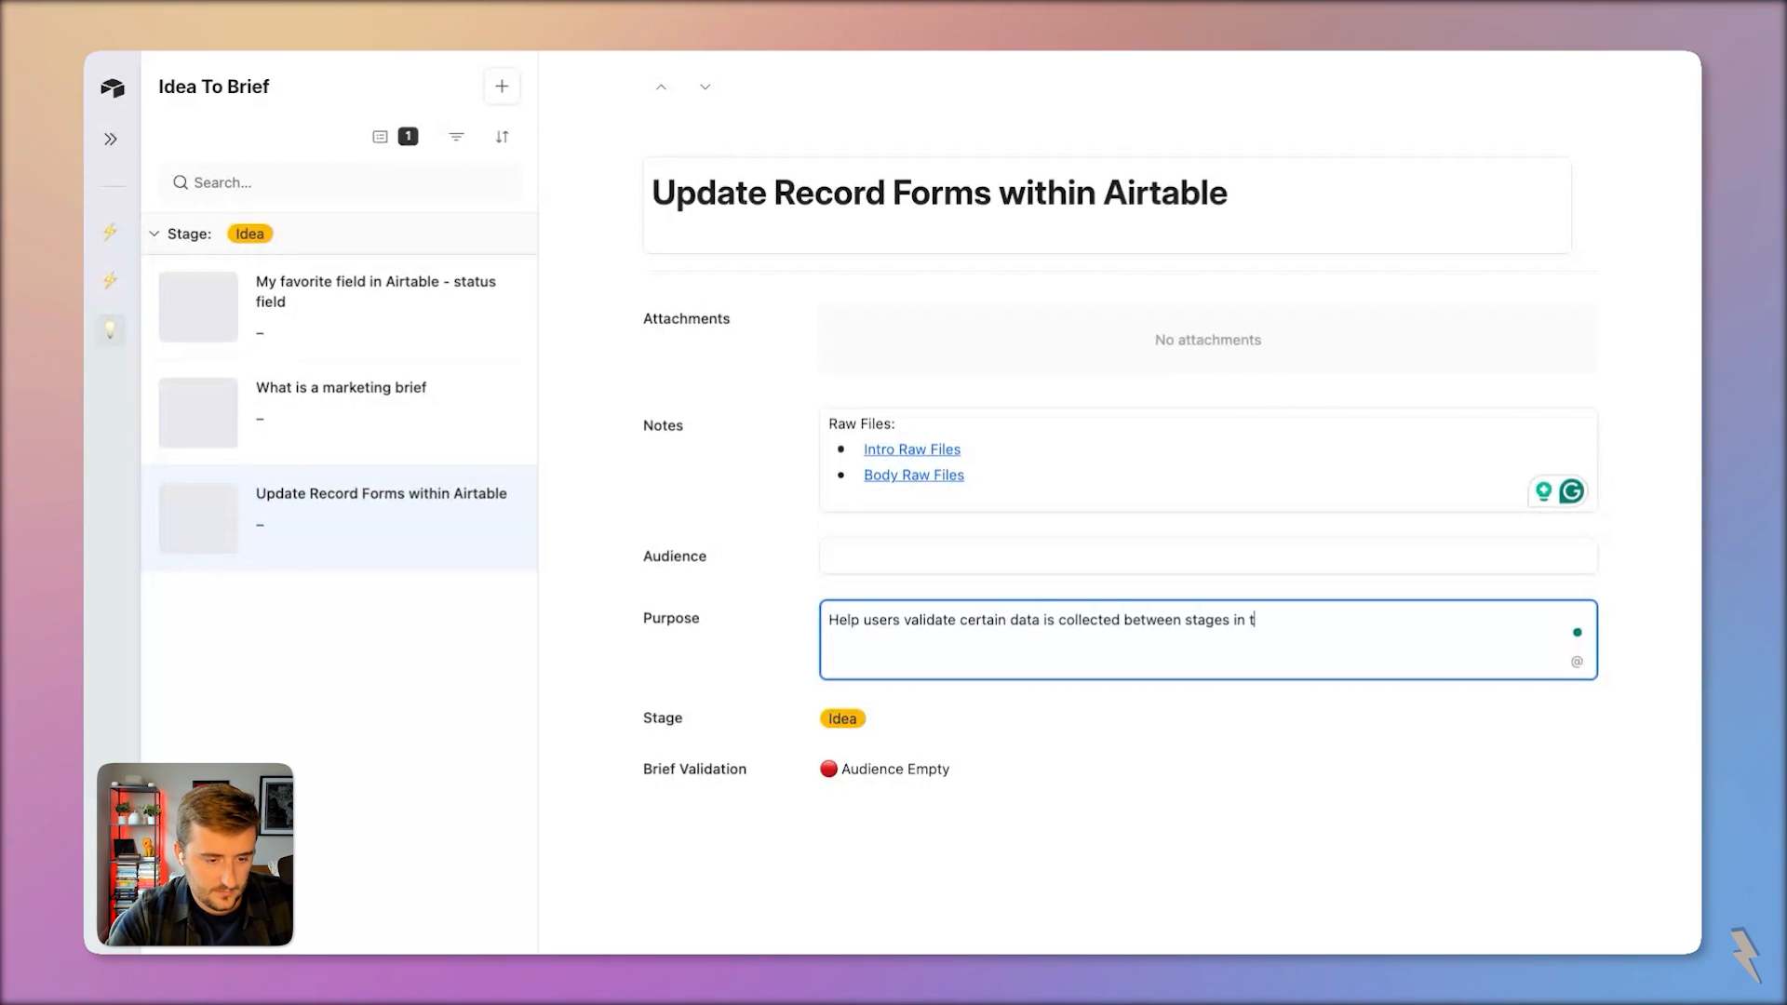
pyautogui.write('heir Airt')
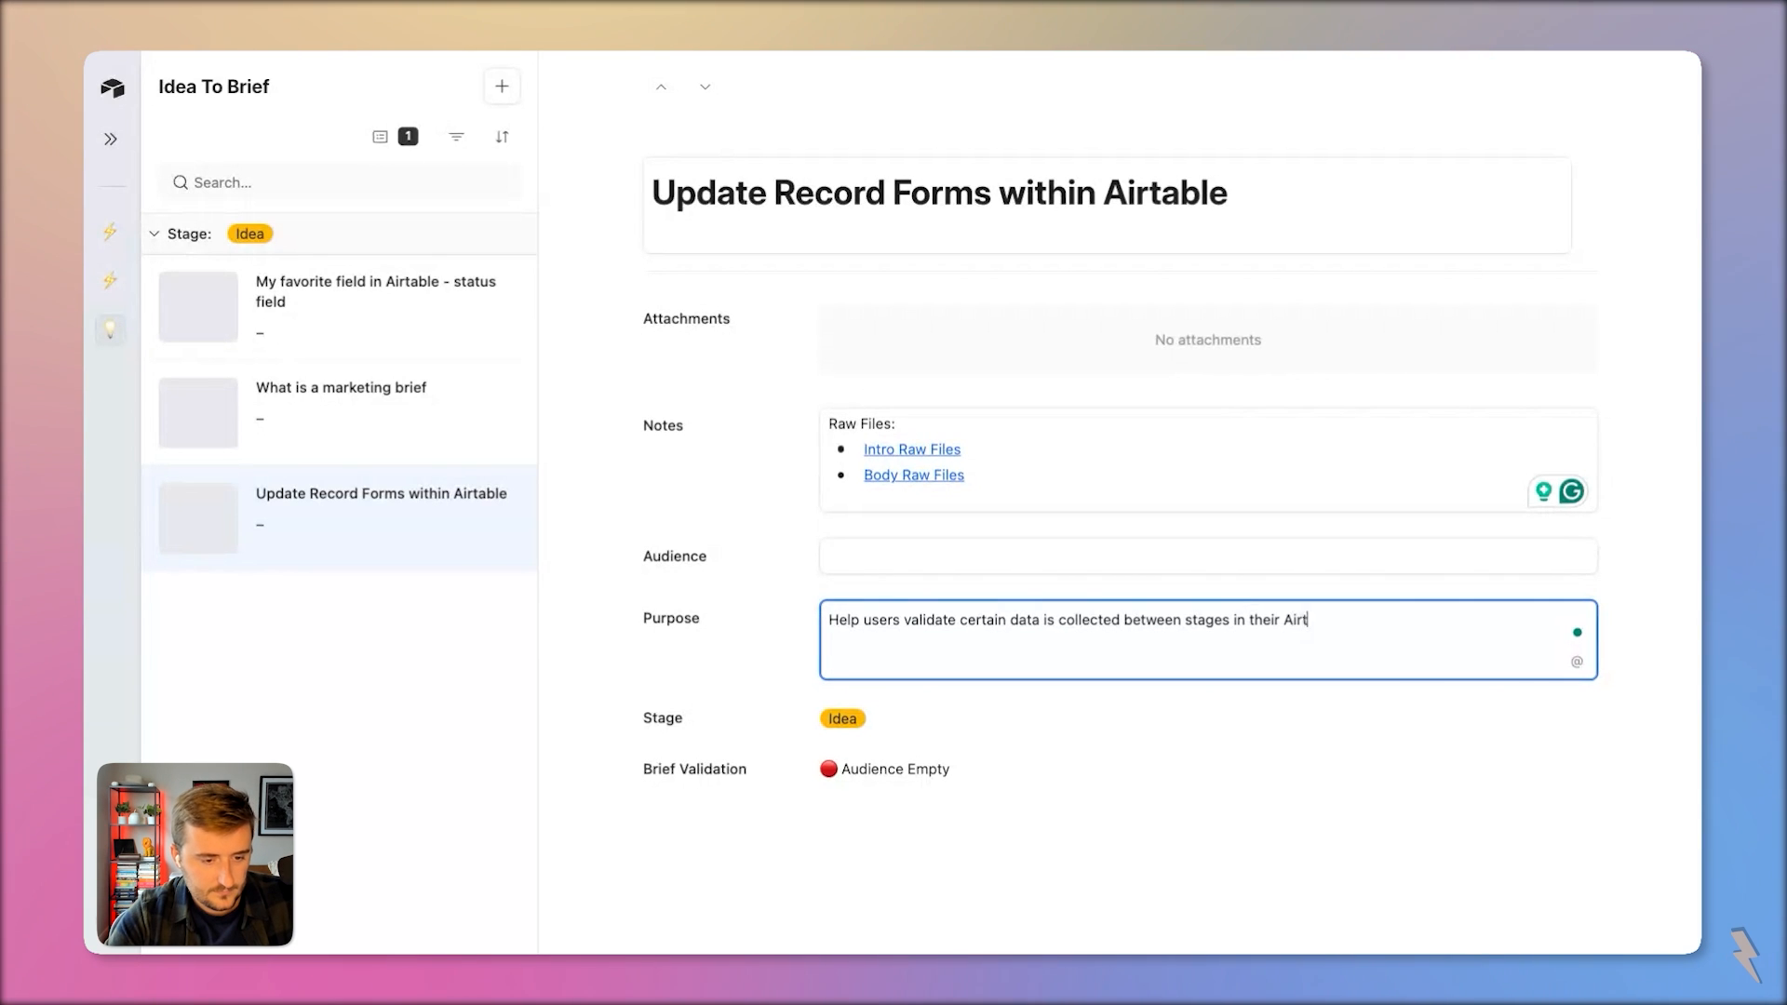
pyautogui.write('able workflow')
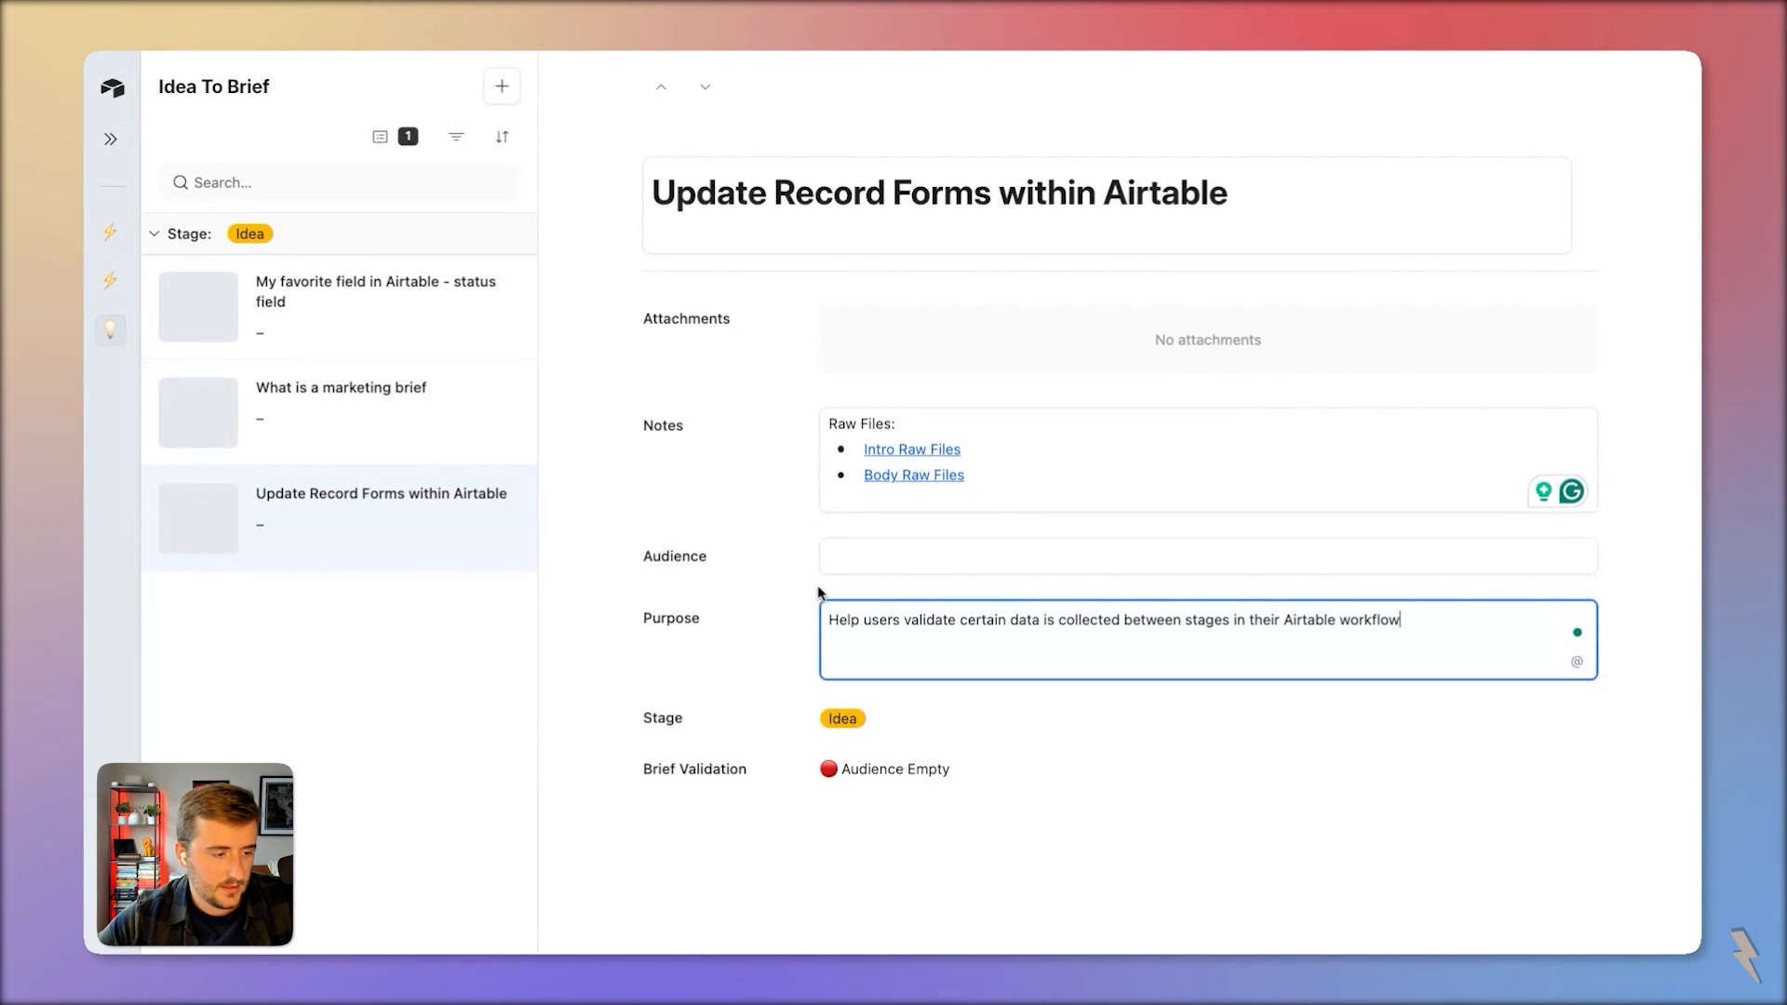
# Set the record's Audience to "Airtable users" and submit the brief
pyautogui.click(870, 558)
pyautogui.write('A')
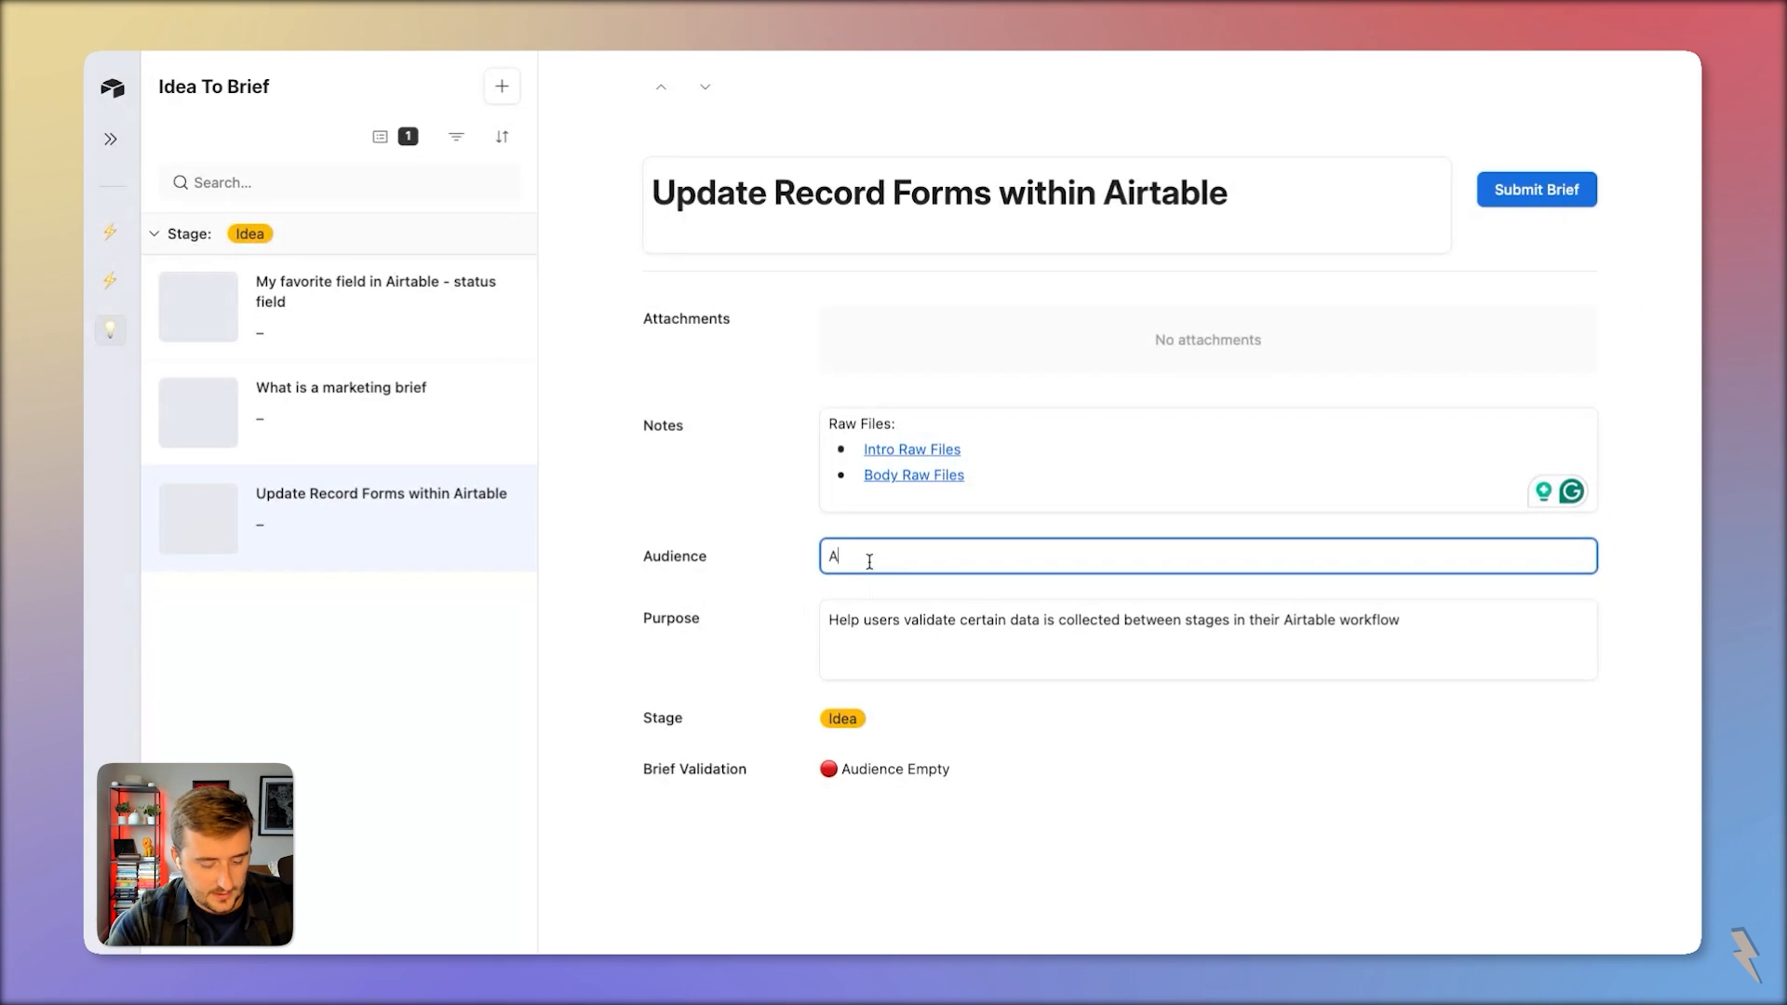
pyautogui.write('irtable use')
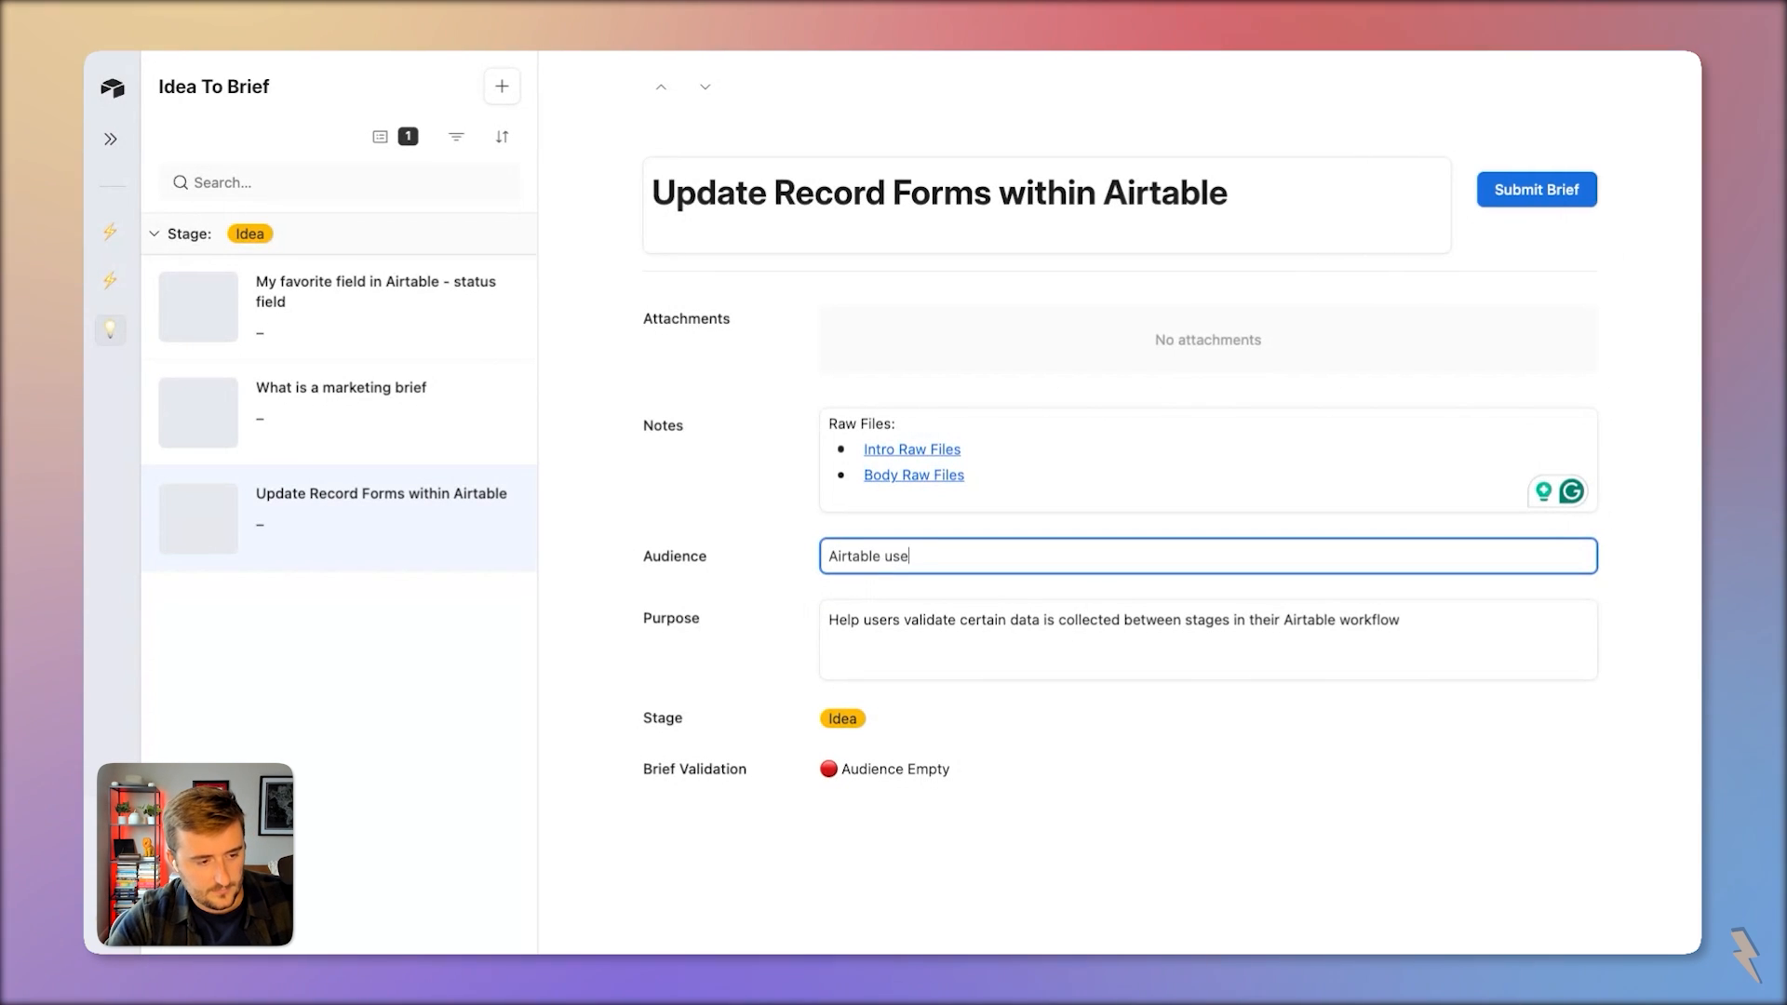
pyautogui.write('rs')
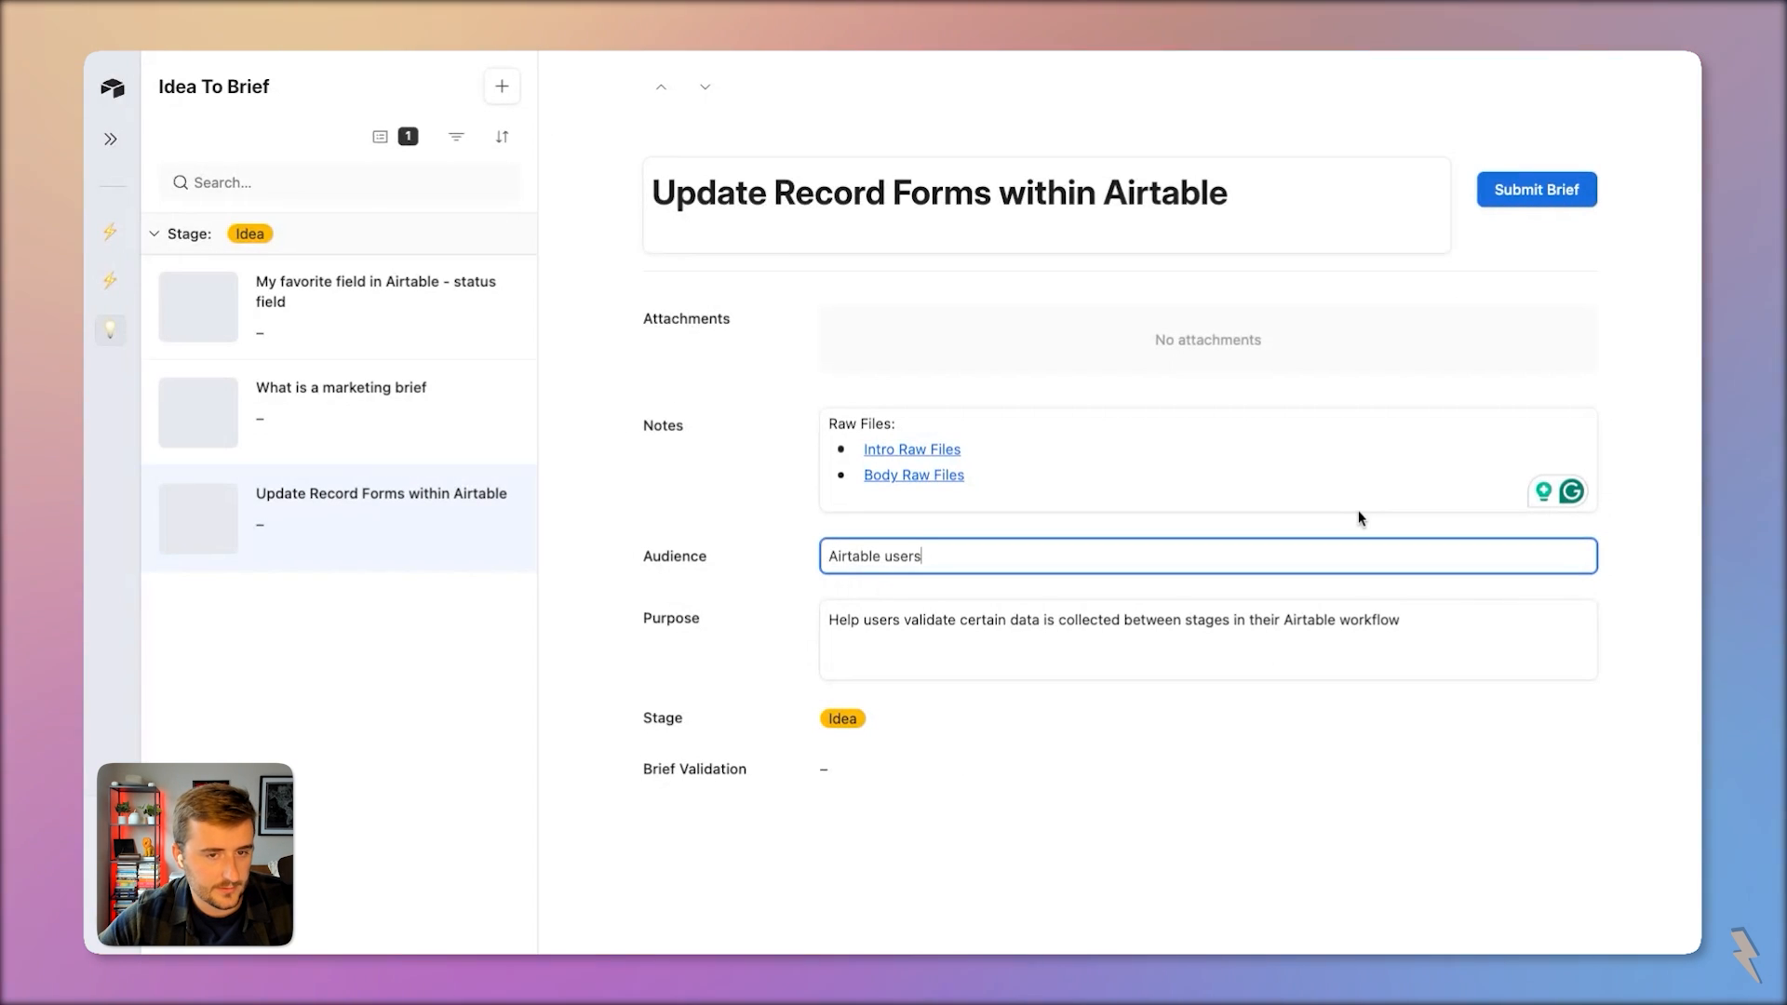
pyautogui.click(1560, 198)
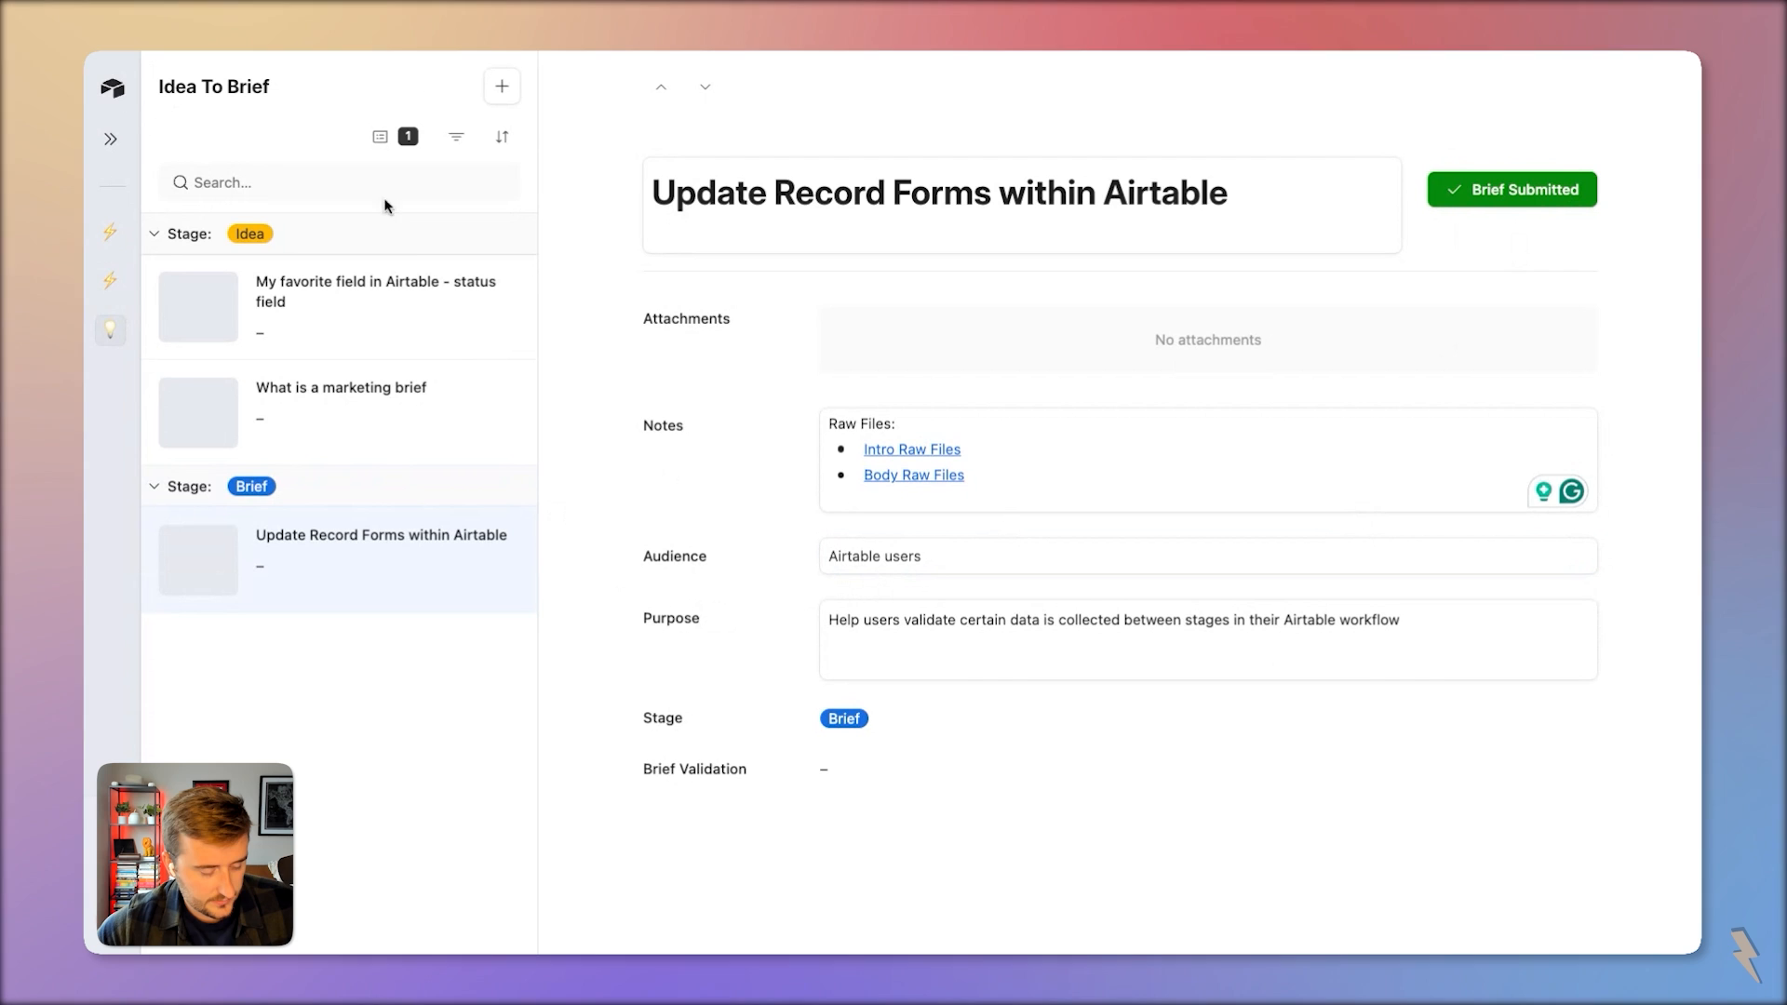
# Open the Idea To Brief page in the interface editor, hiding the page list and collapsing the interface's navigation
pyautogui.click(111, 138)
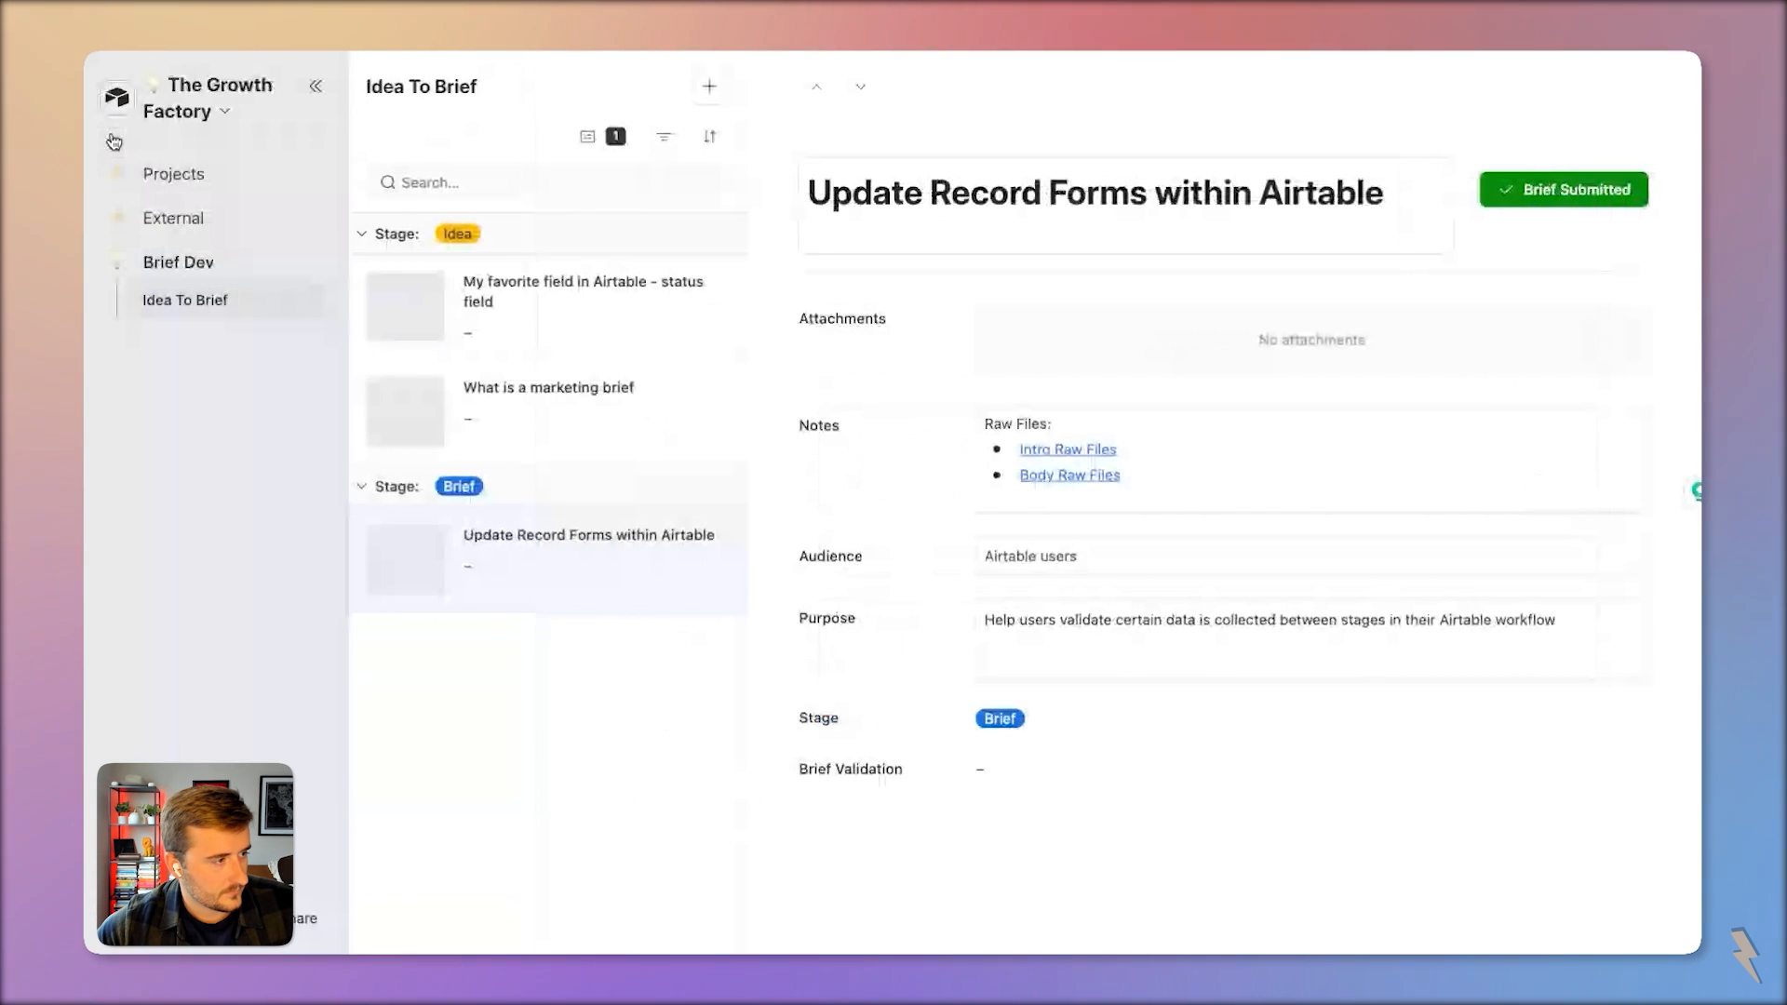
pyautogui.click(223, 112)
pyautogui.click(240, 164)
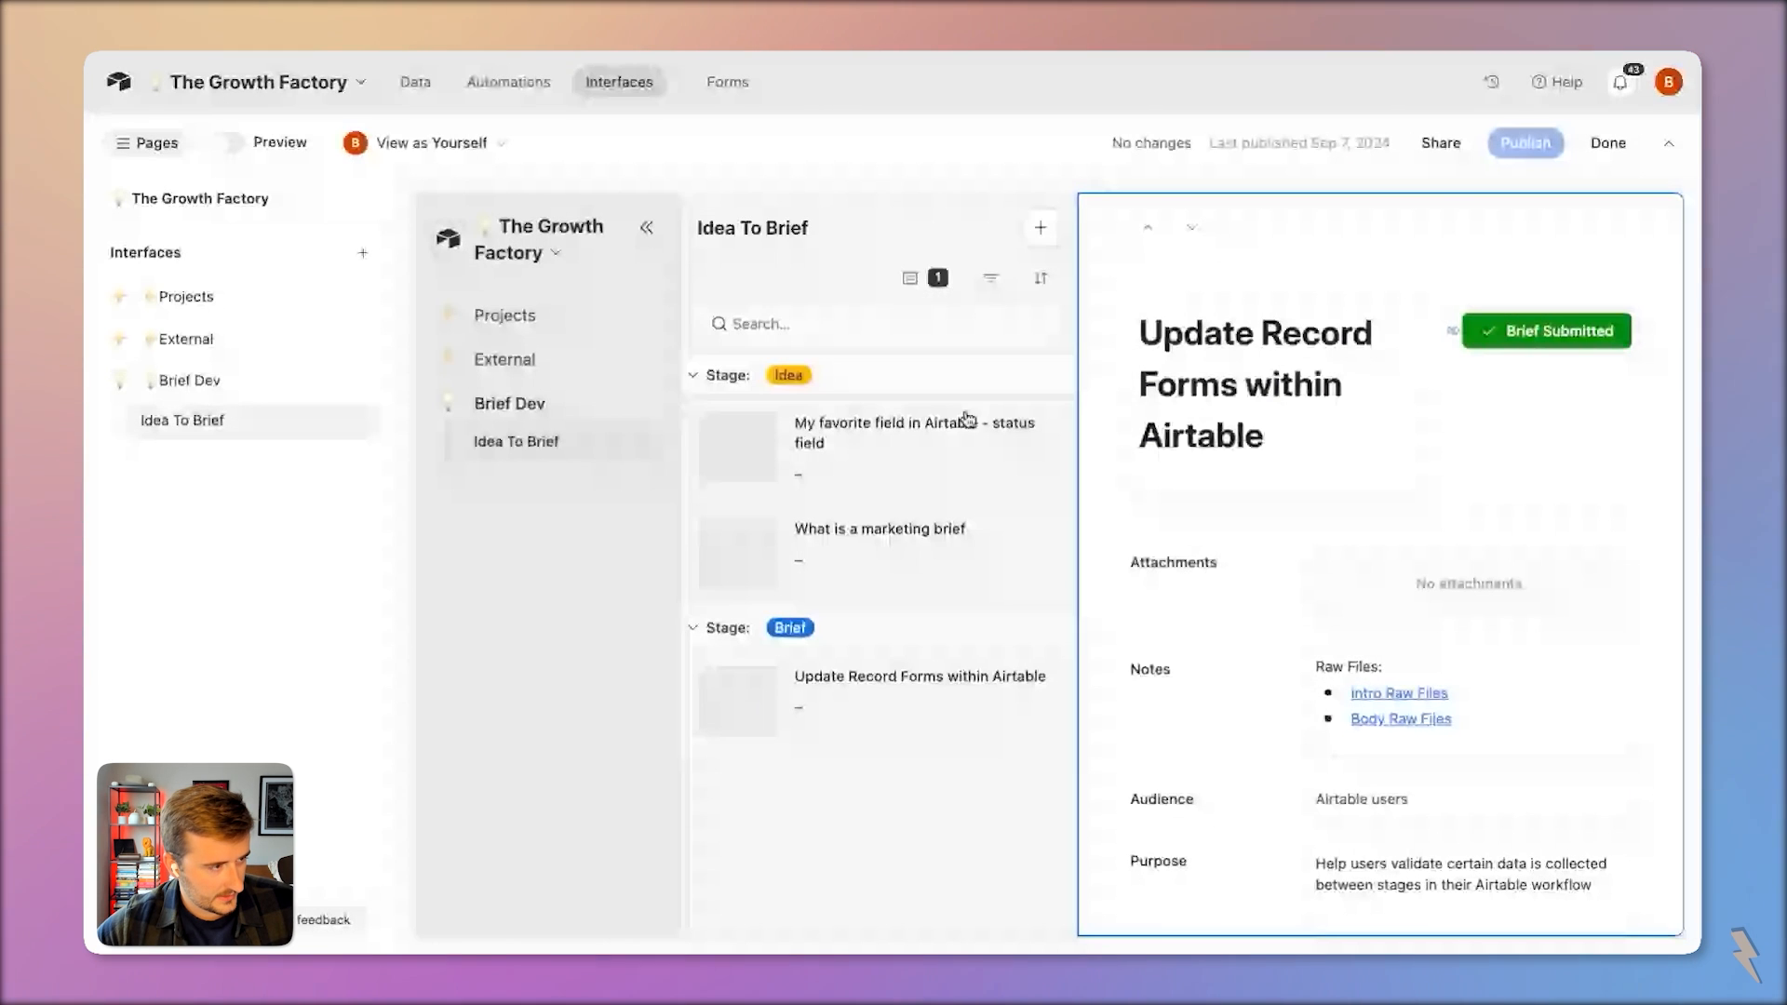
pyautogui.click(172, 154)
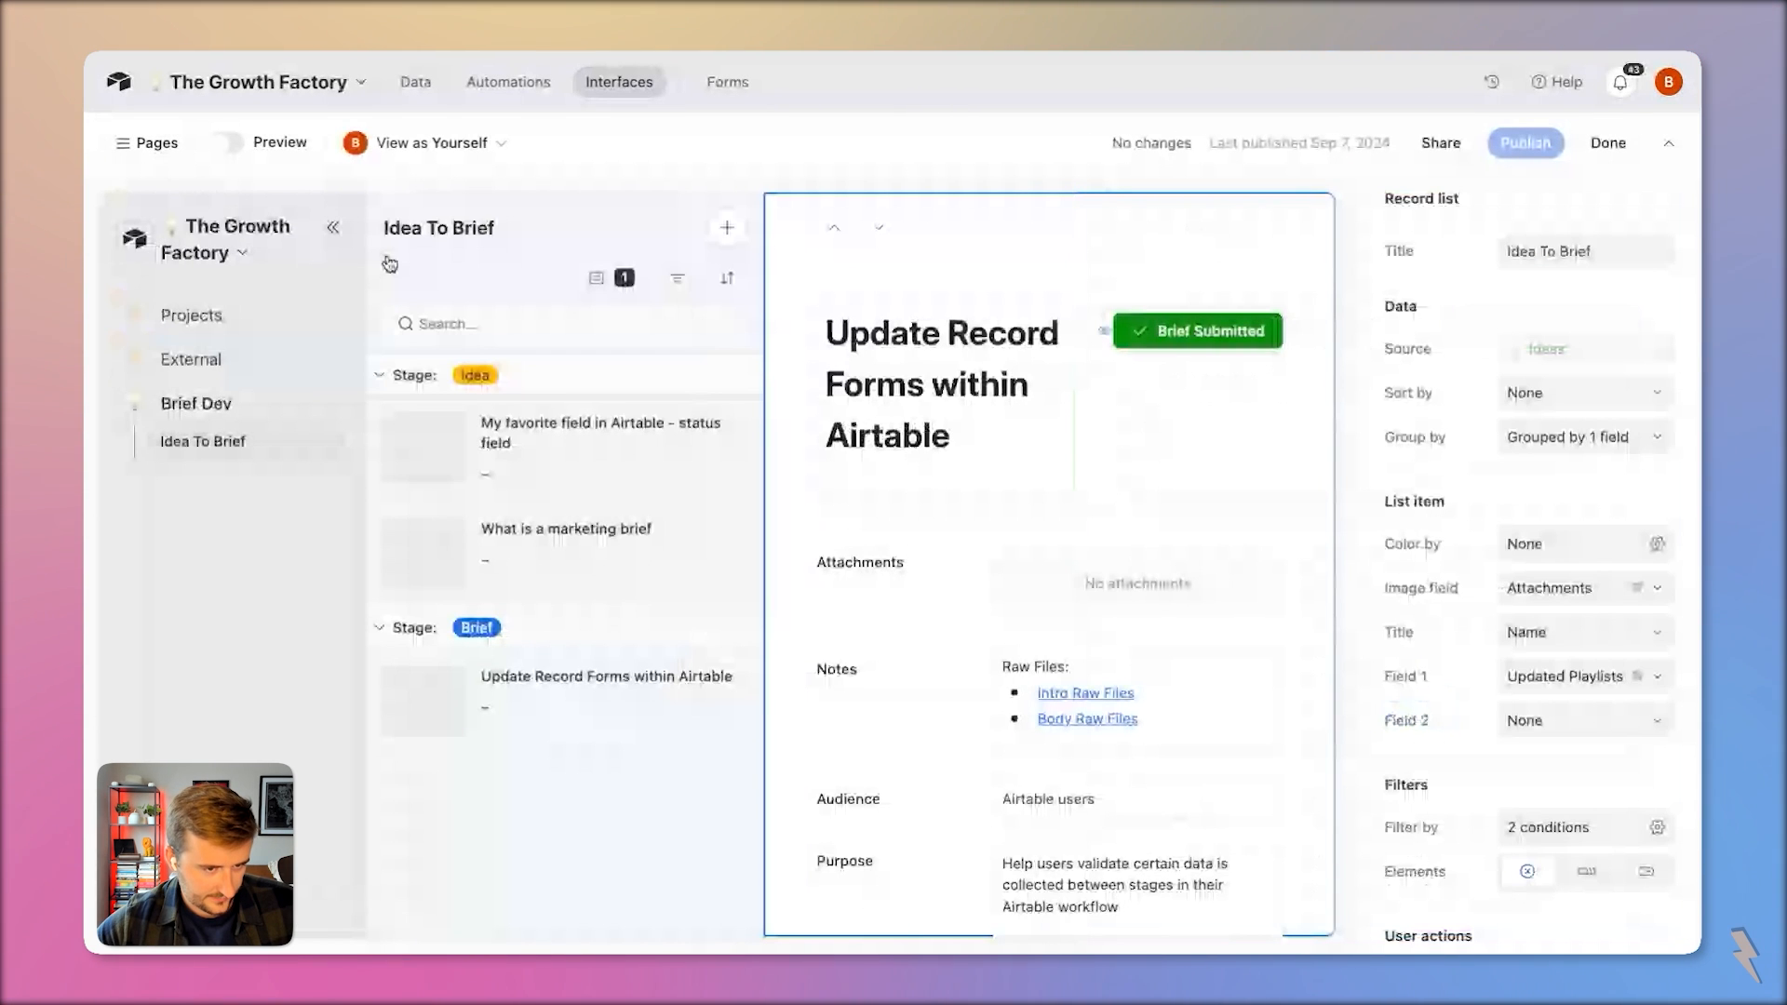
pyautogui.click(333, 228)
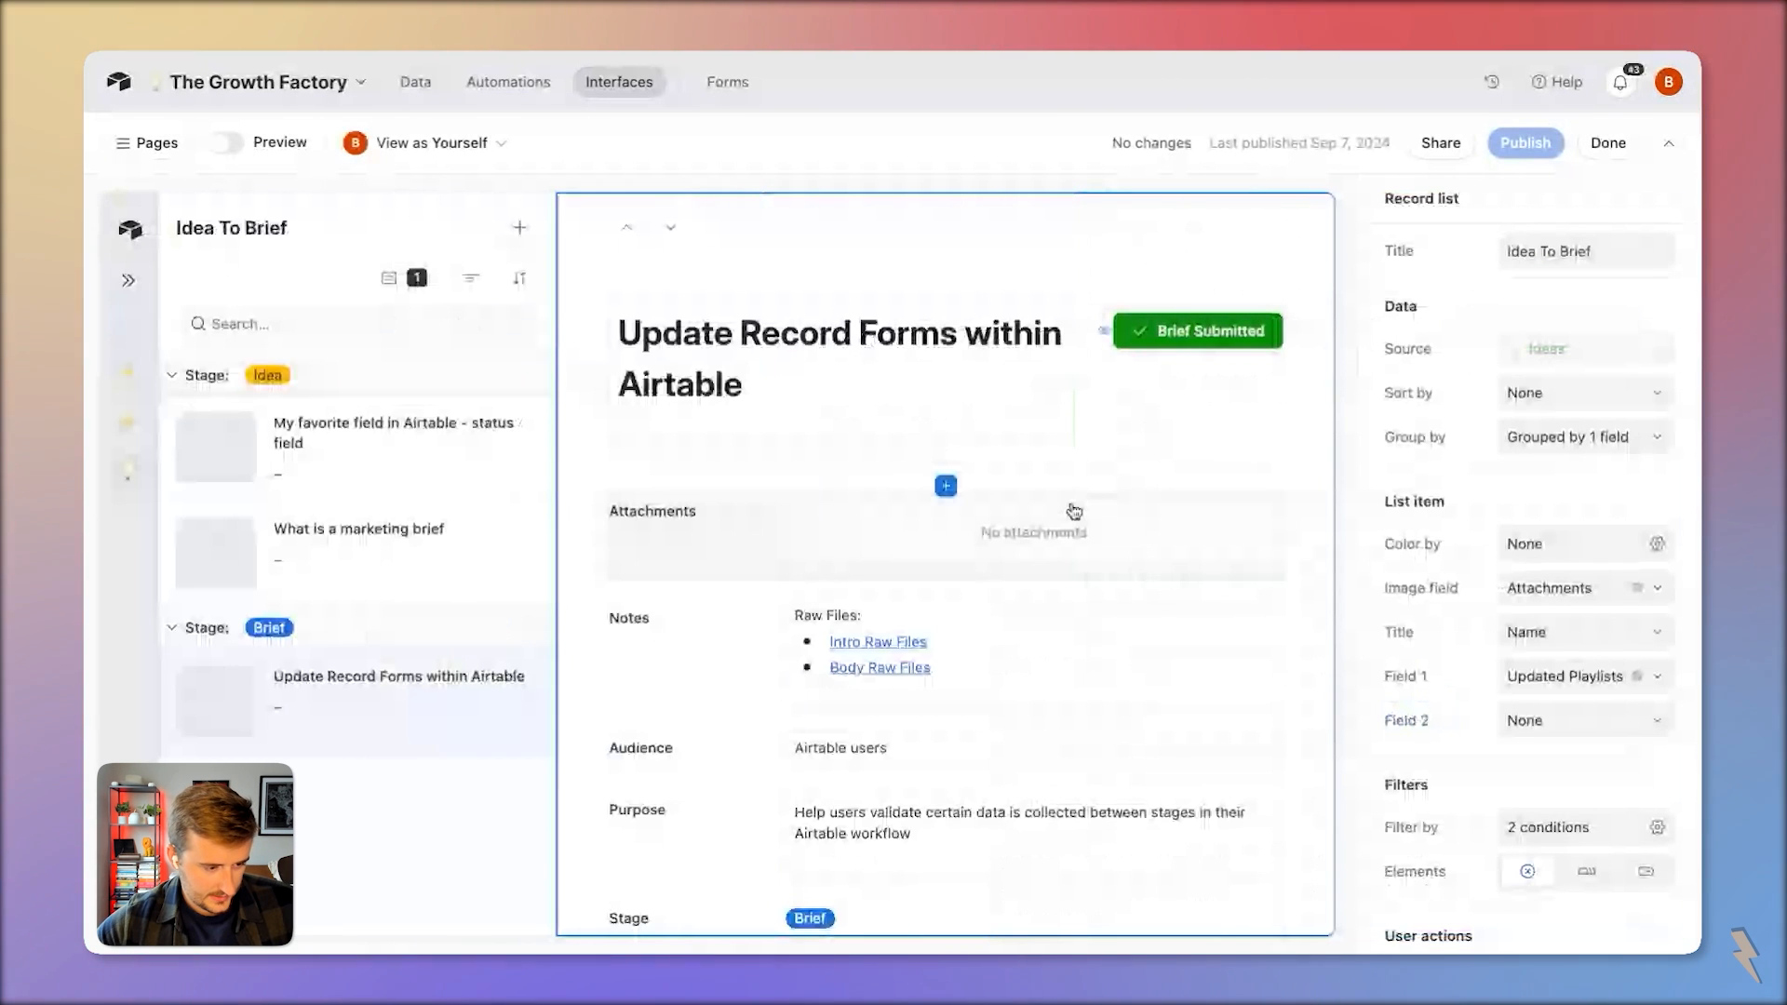
# Make the Brief Validation field visible only where Stage is Idea
pyautogui.scroll(-2, 1074, 511)
pyautogui.click(812, 816)
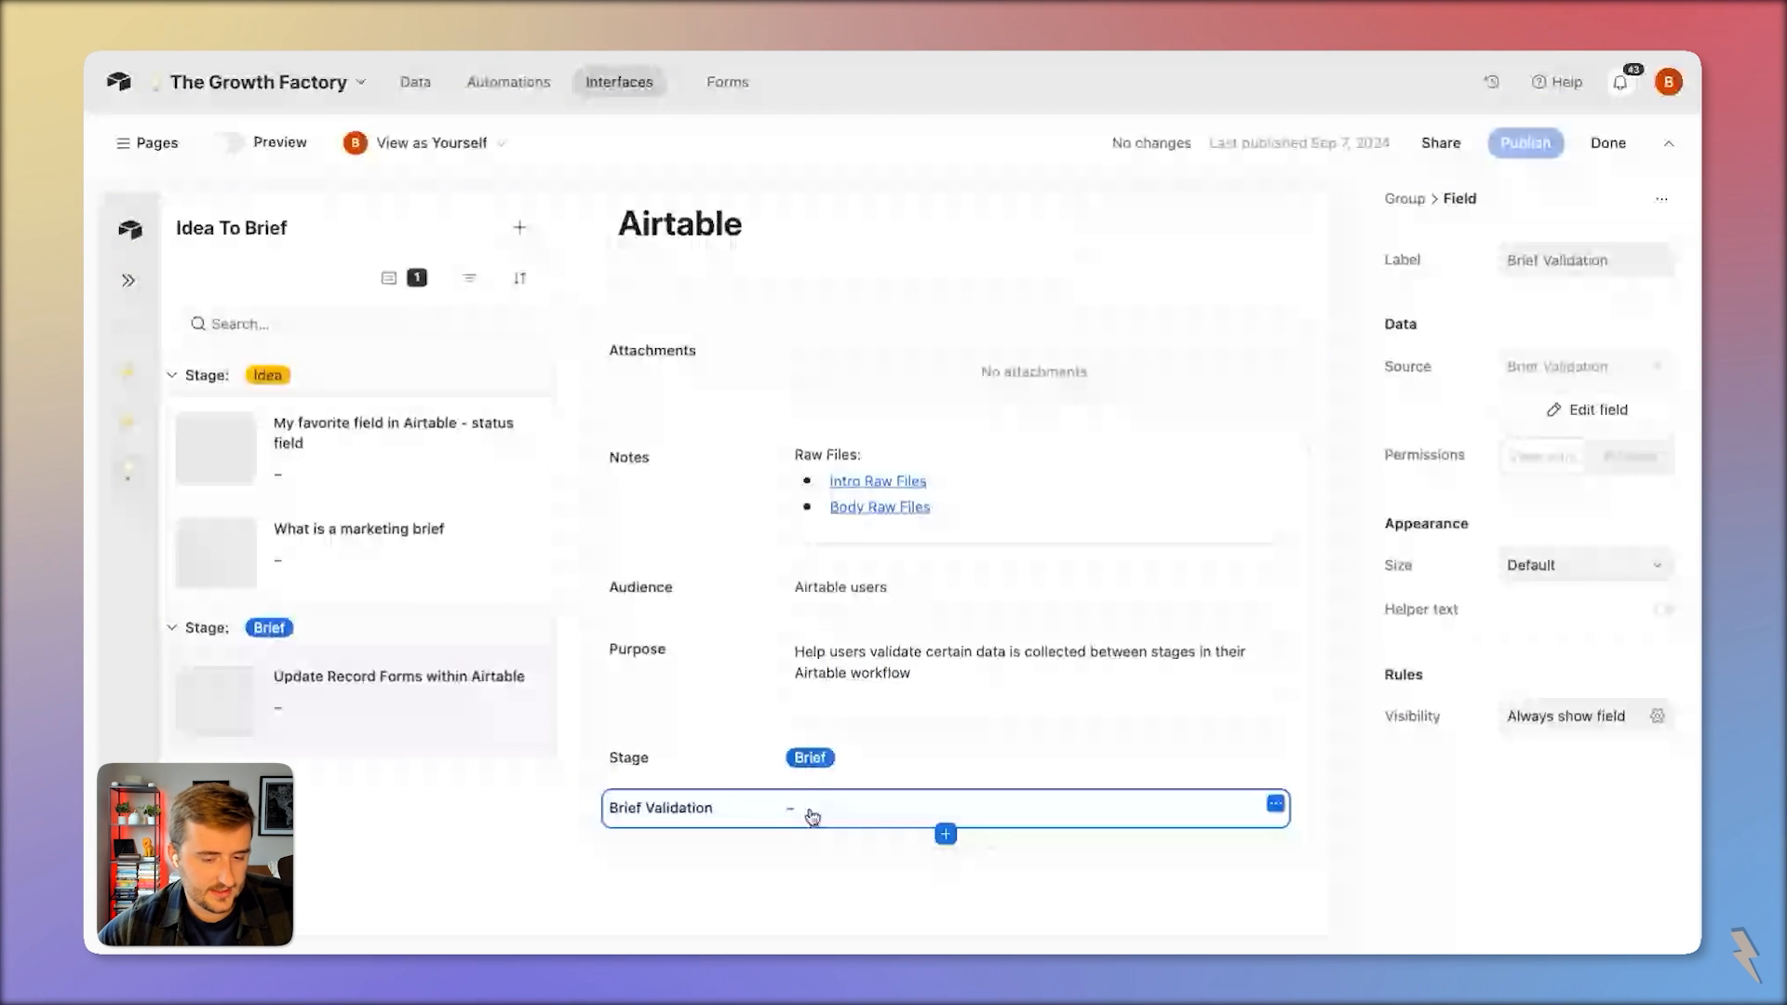
pyautogui.click(1656, 716)
pyautogui.click(1080, 802)
pyautogui.click(1213, 479)
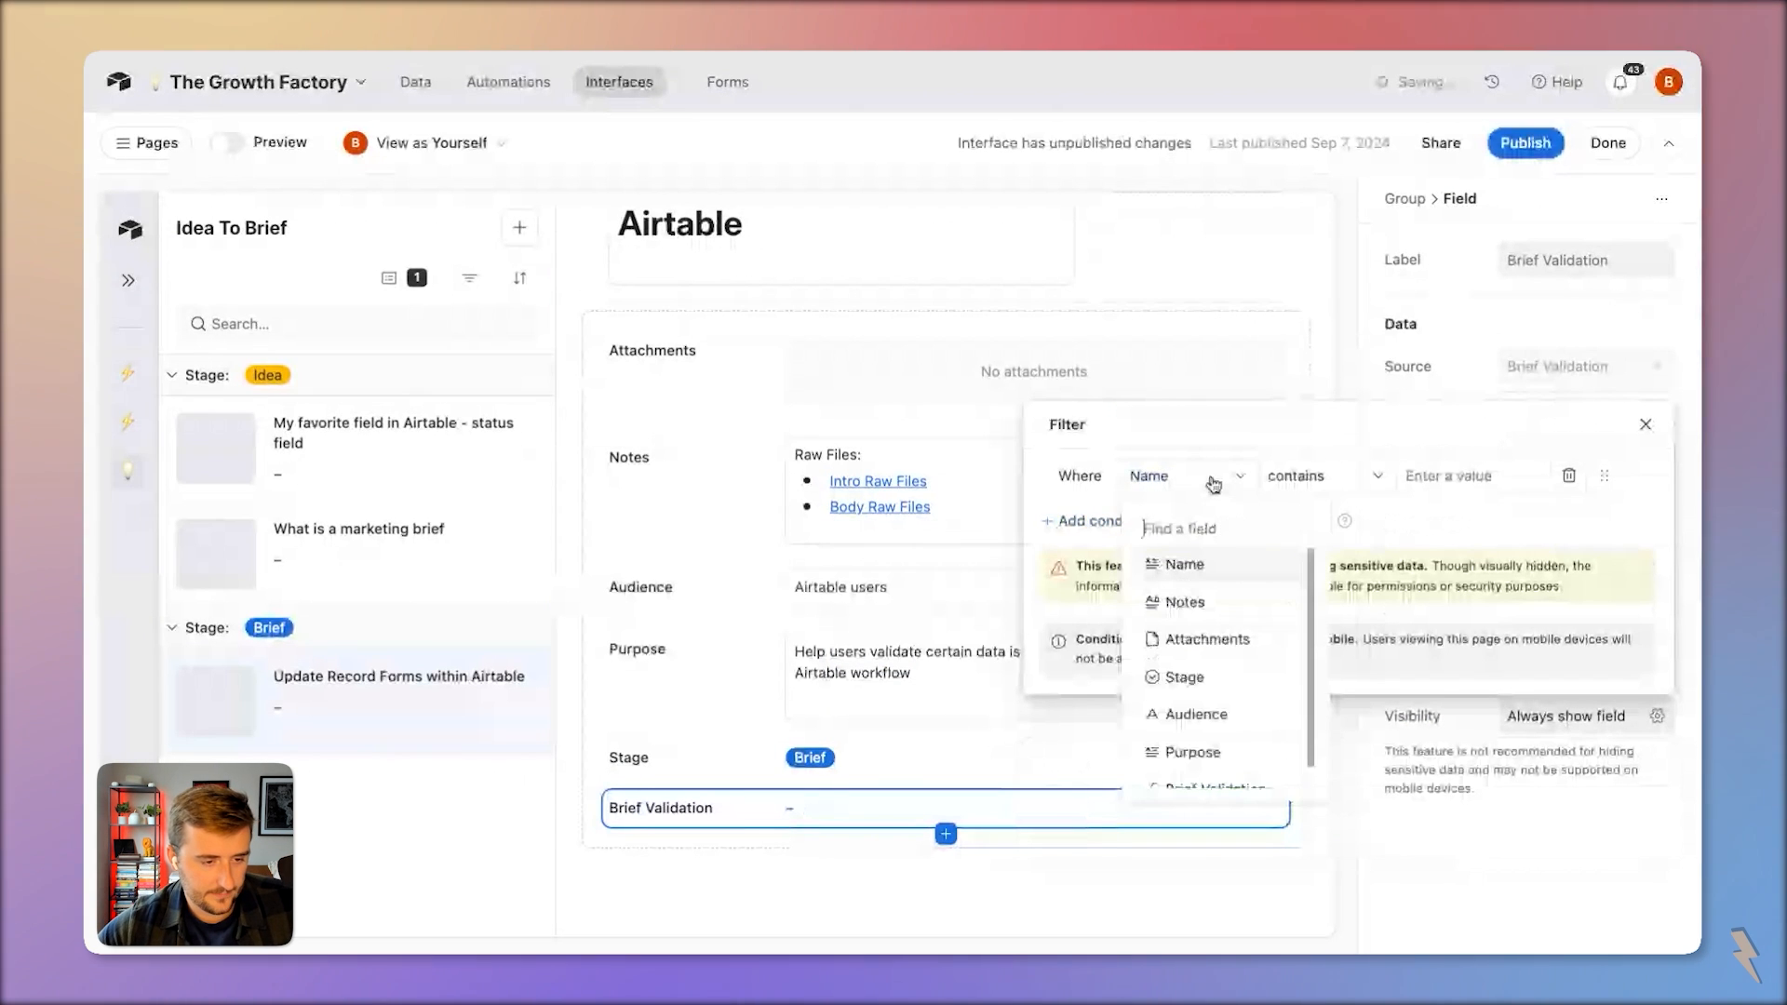
pyautogui.write('stage')
pyautogui.press('Return')
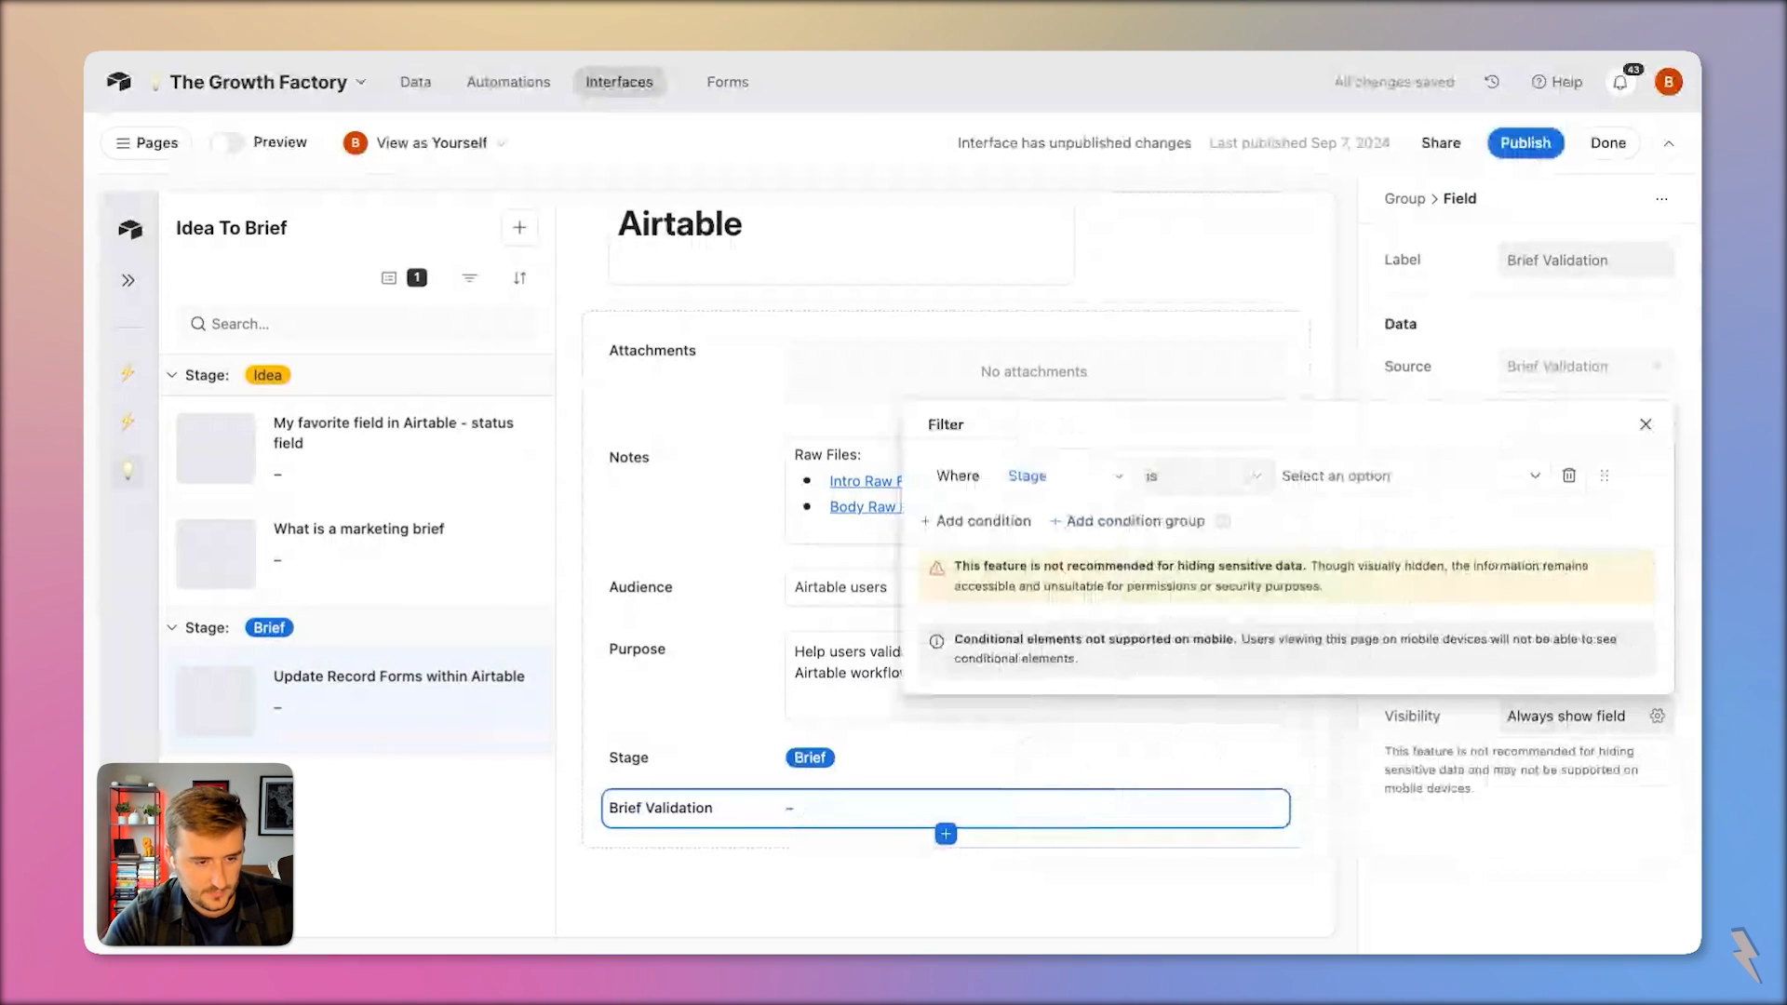
pyautogui.click(1342, 485)
pyautogui.click(1322, 539)
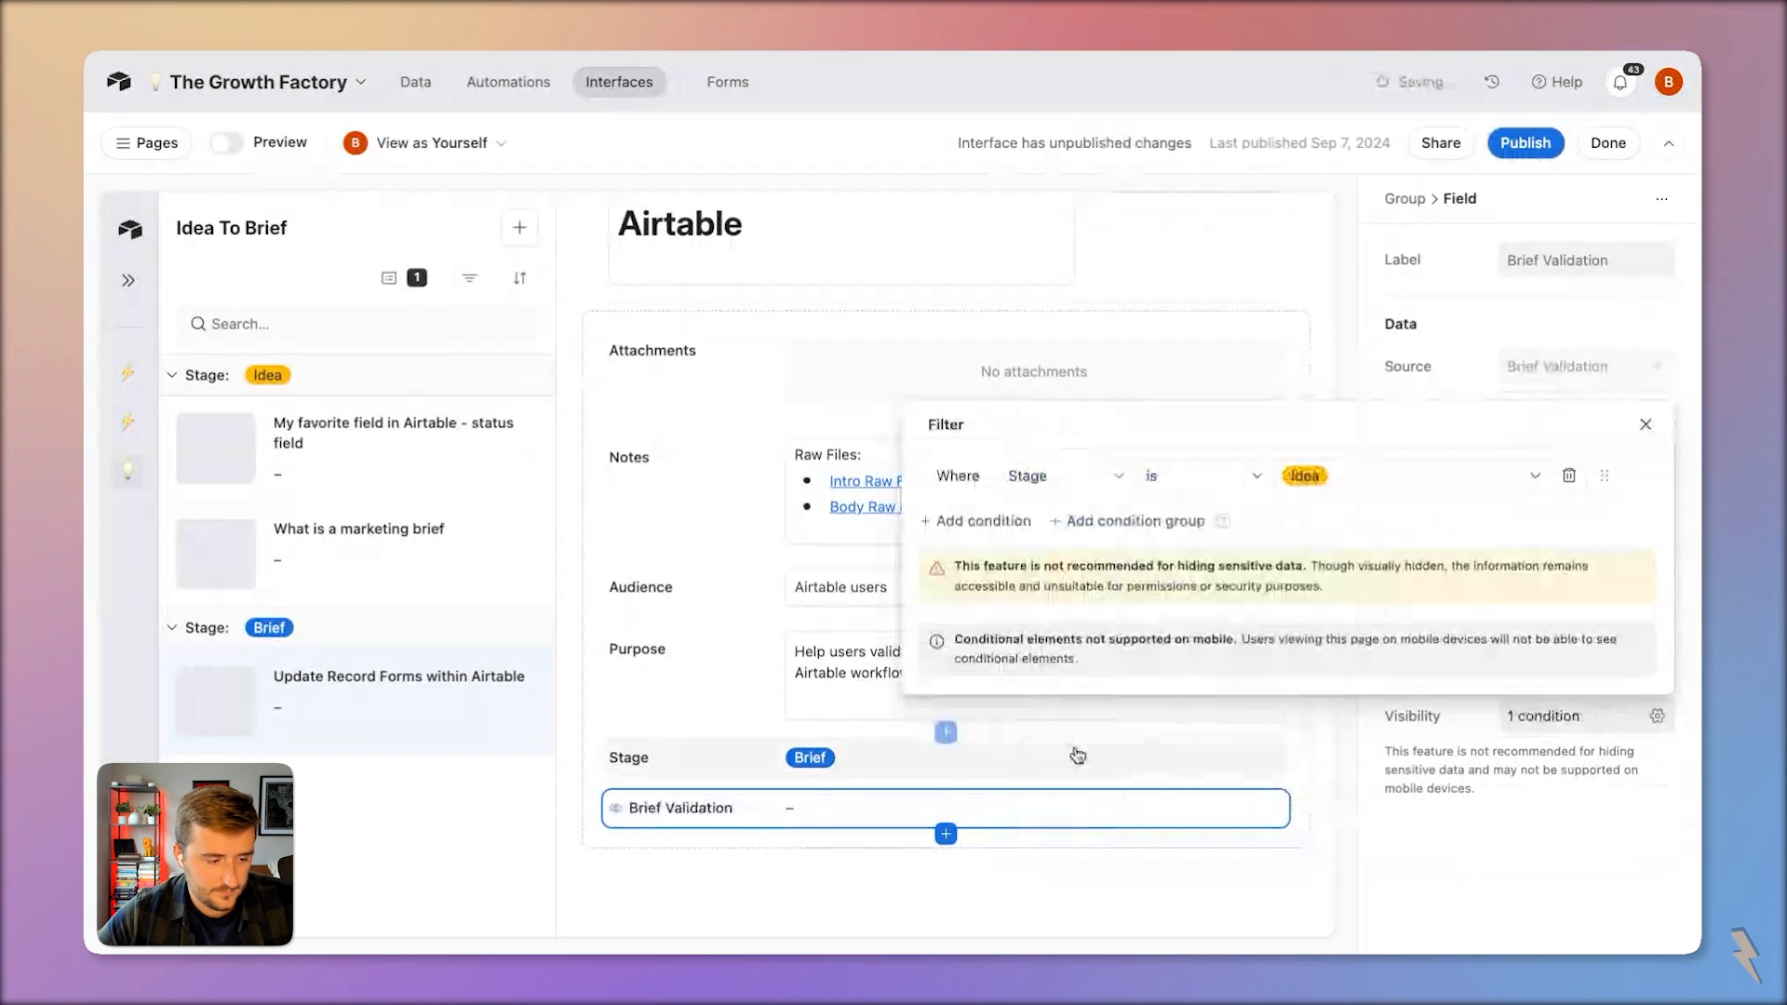
pyautogui.click(1079, 845)
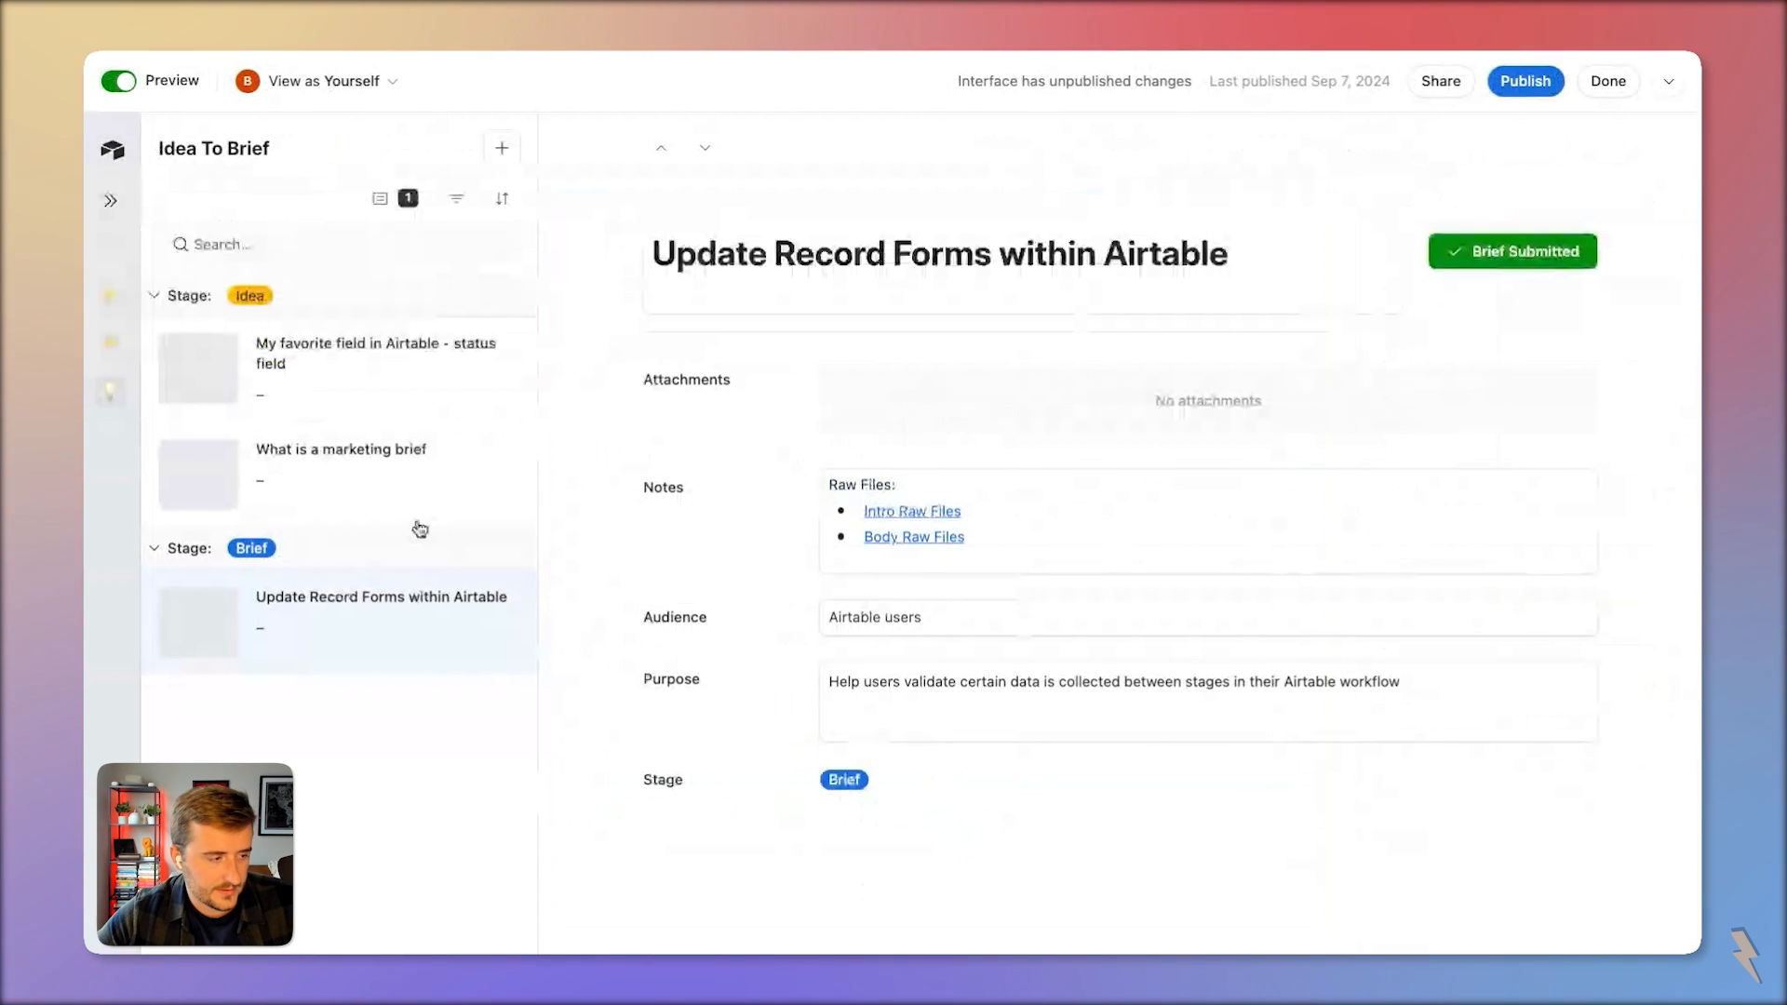
# Check the Brief Validation field's visibility in preview on "What is a marketing brief" and "Update Record Forms within Airtable"
pyautogui.click(391, 507)
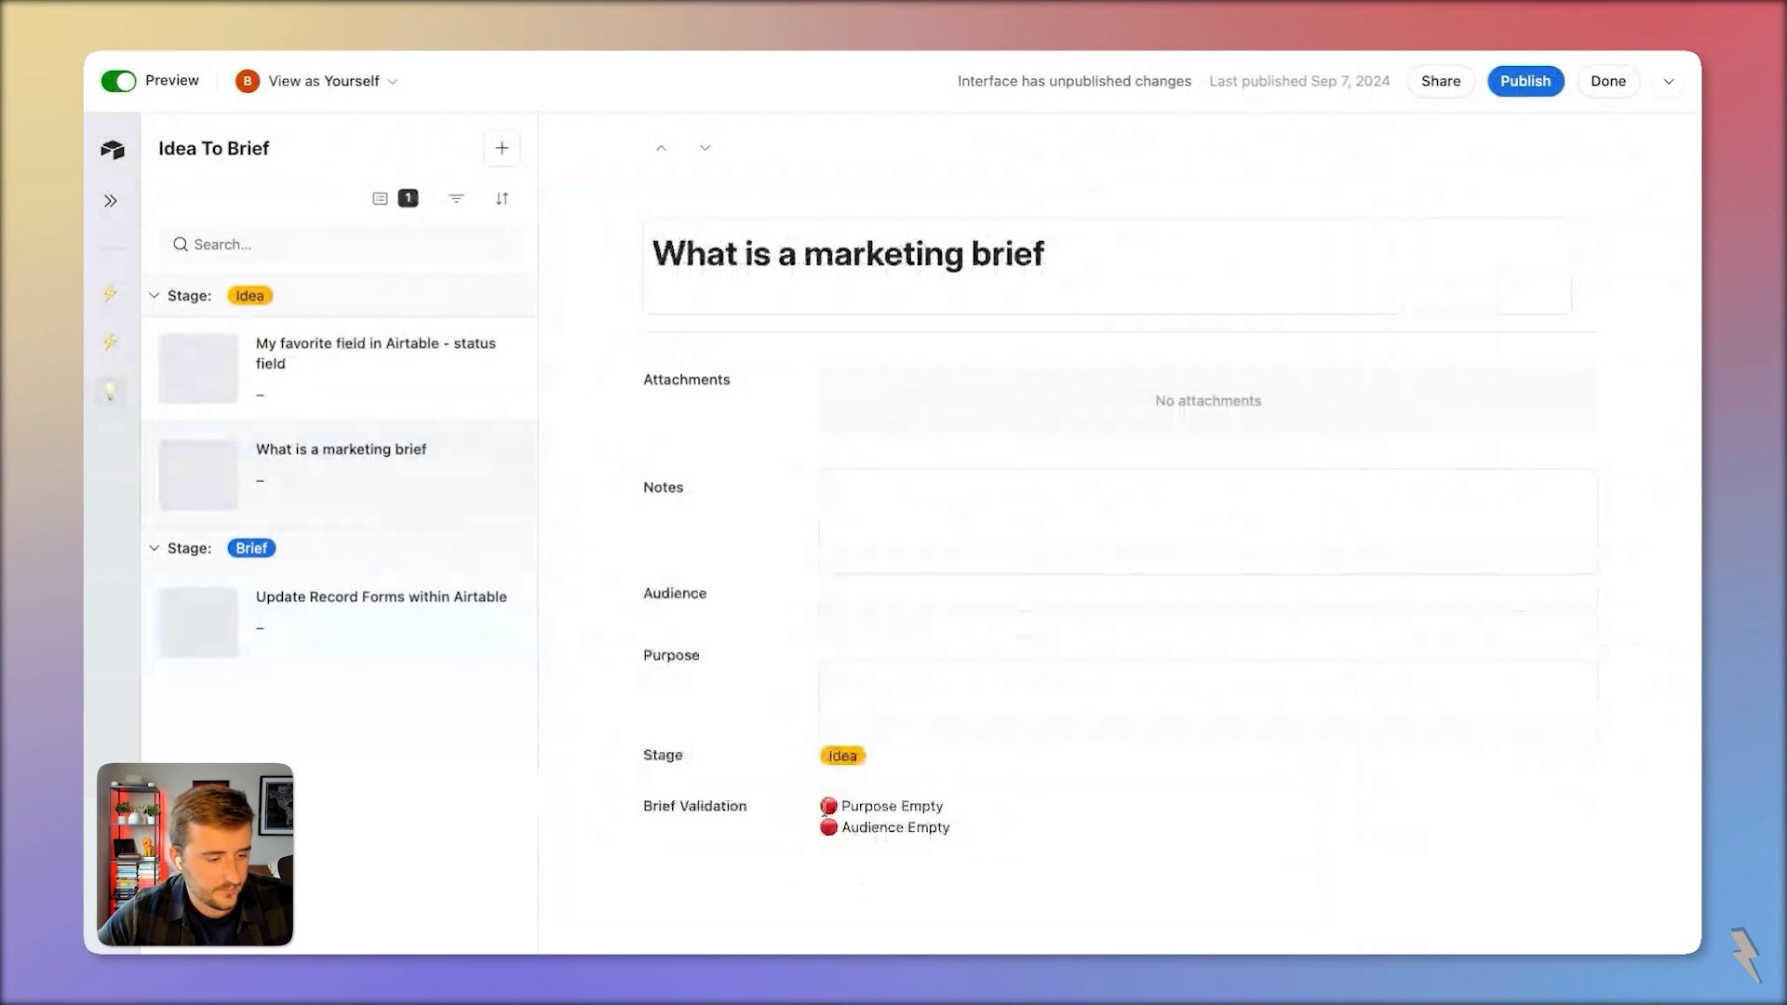
pyautogui.moveTo(823, 800); pyautogui.dragTo(878, 831)
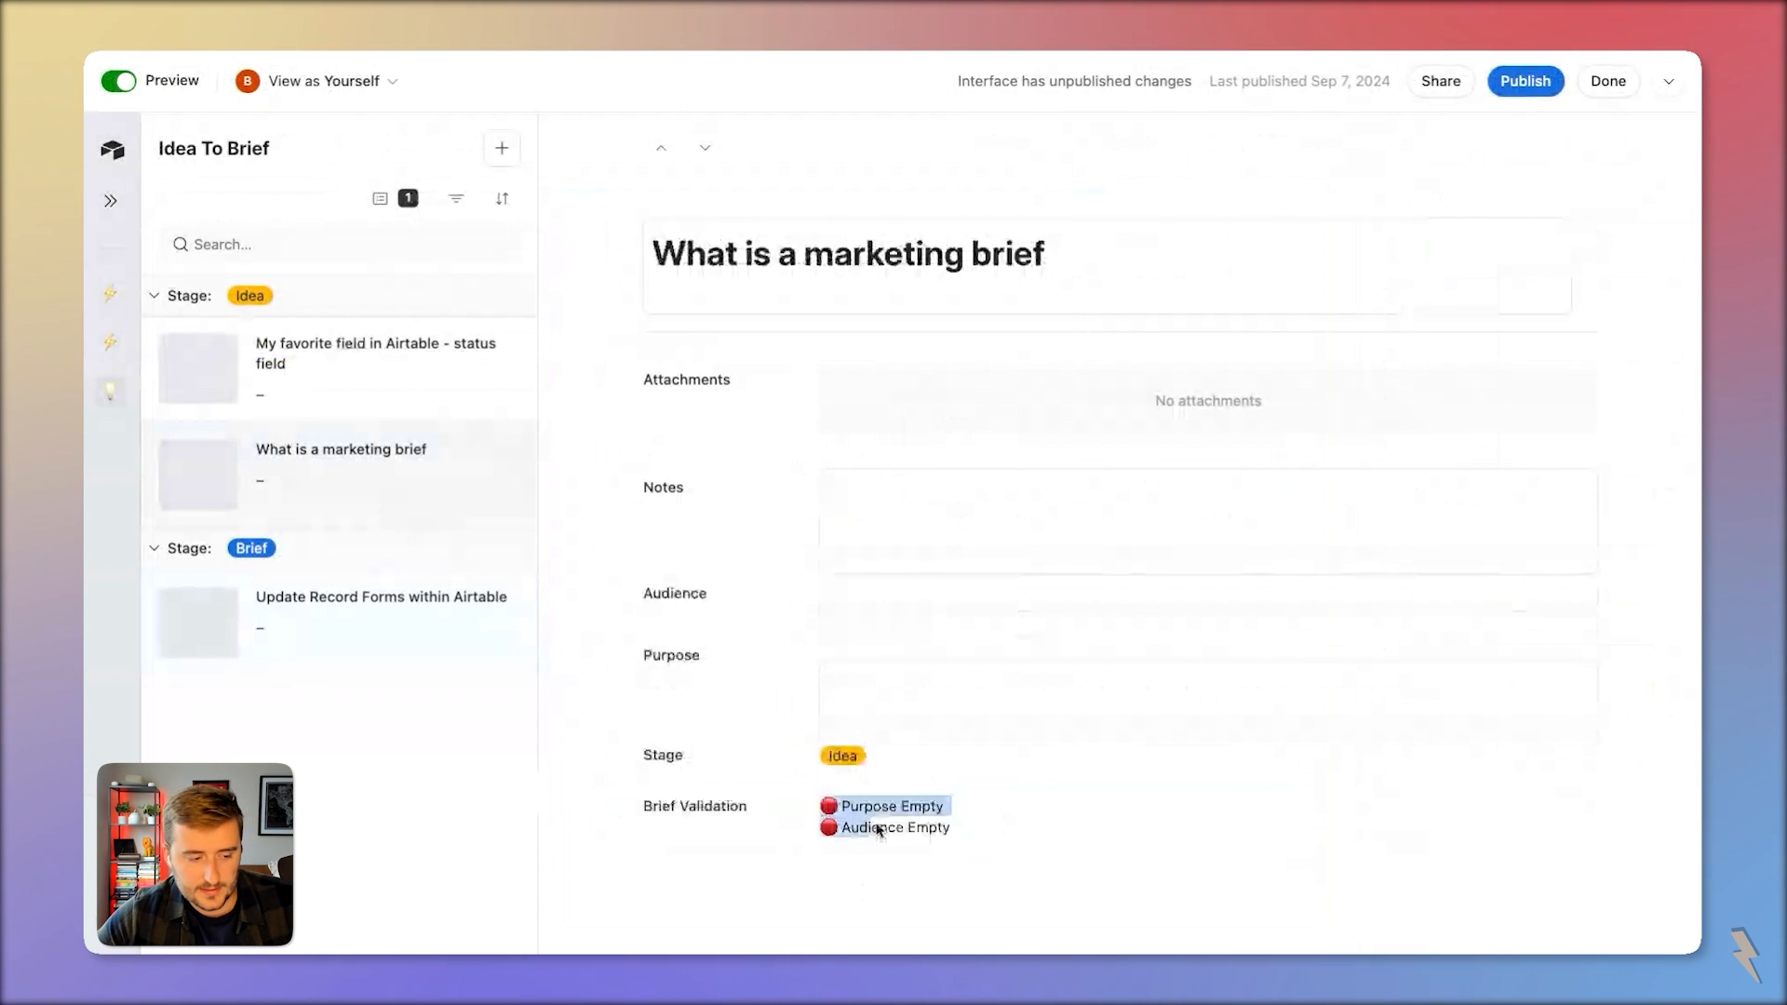
pyautogui.click(311, 601)
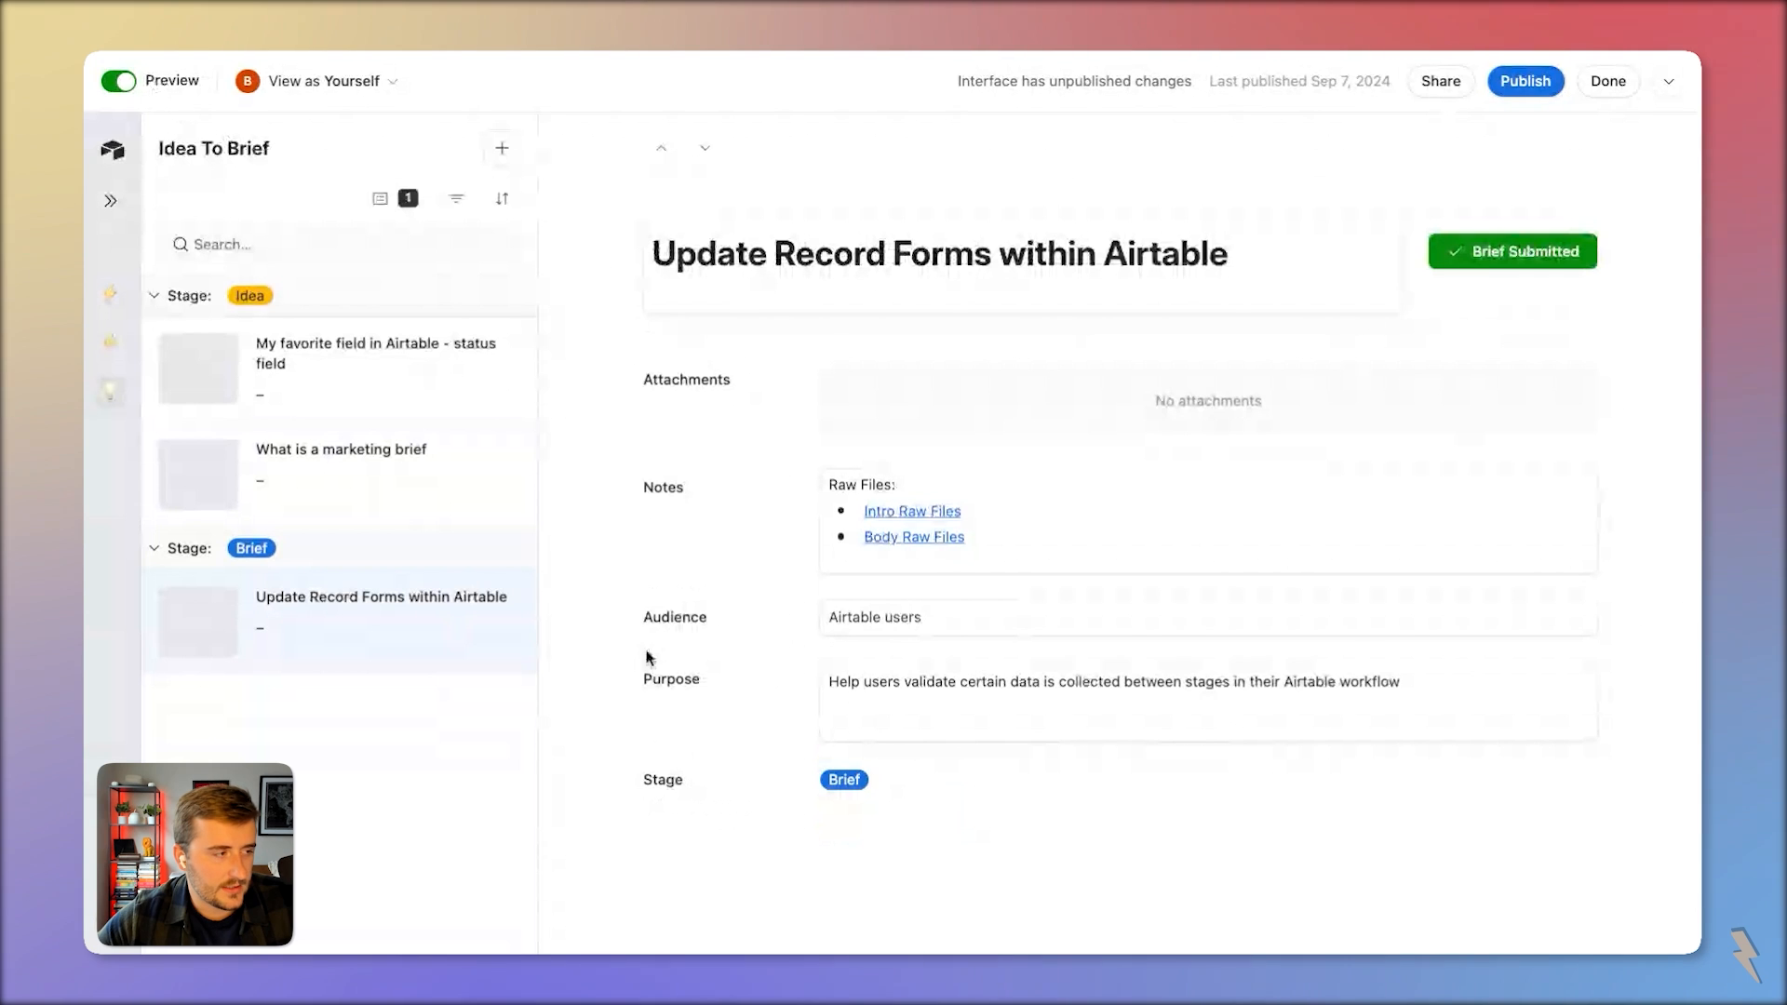
# Add the visibility condition Stage is Idea to the Submit Brief button and preview the page
pyautogui.click(159, 83)
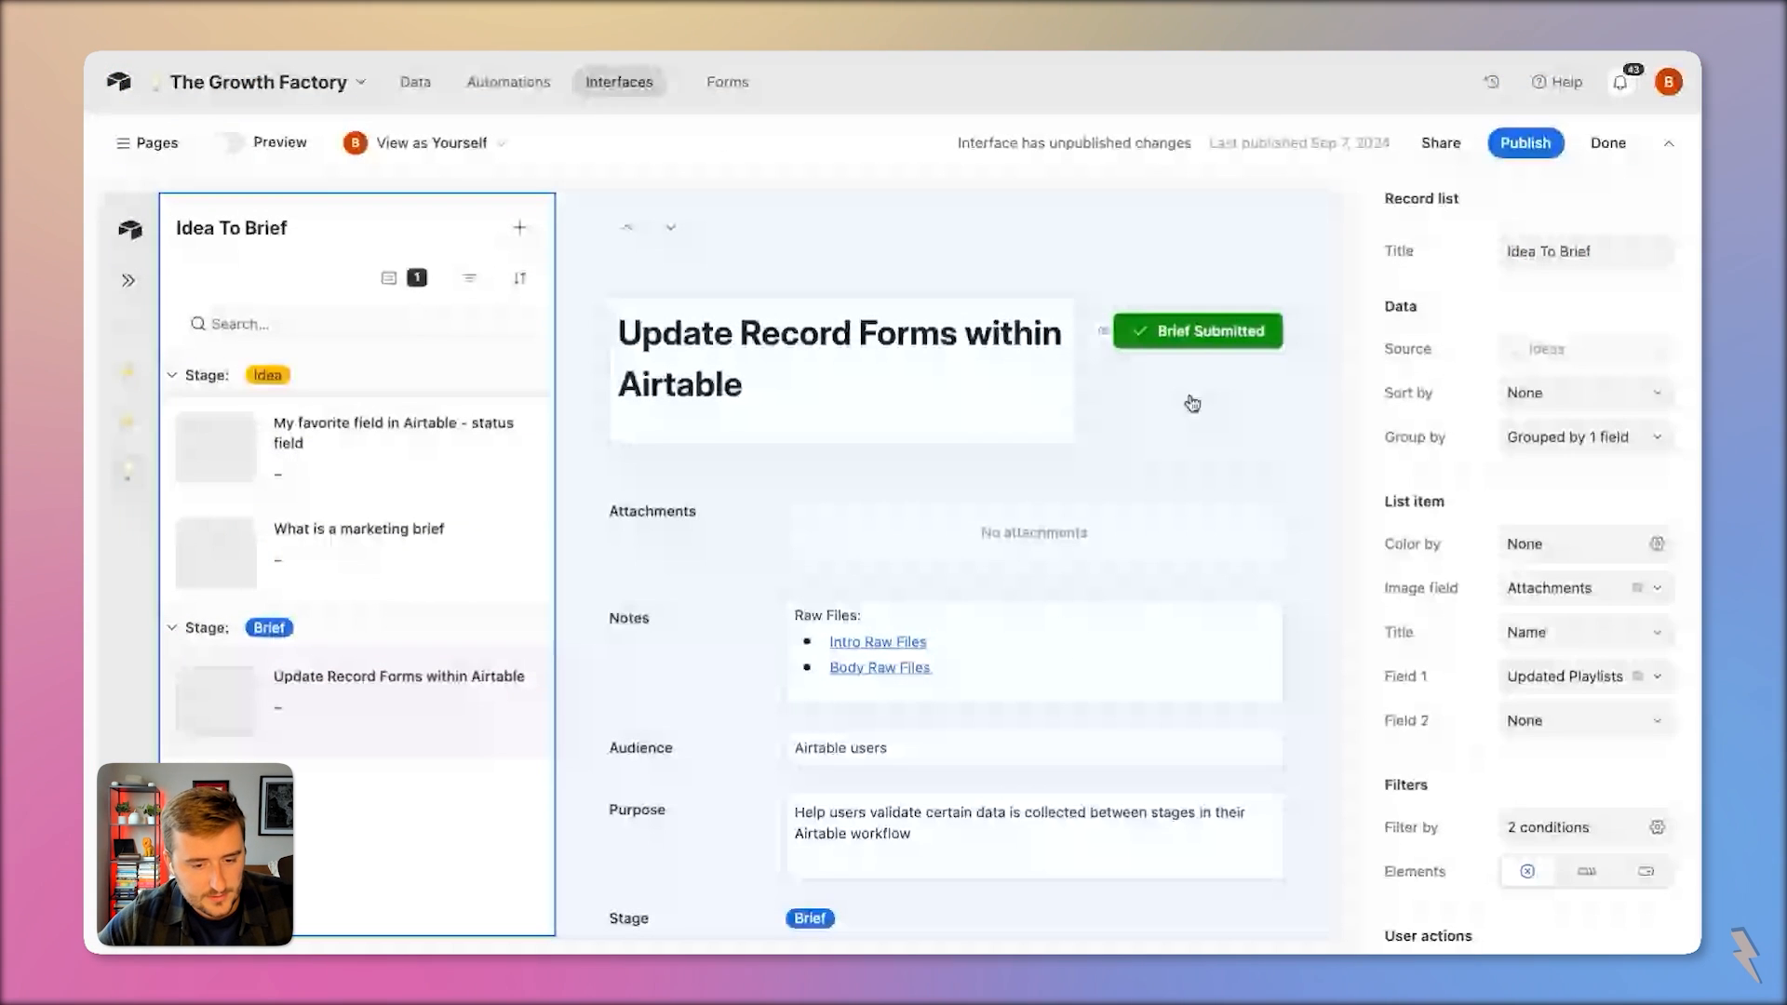
pyautogui.click(1200, 330)
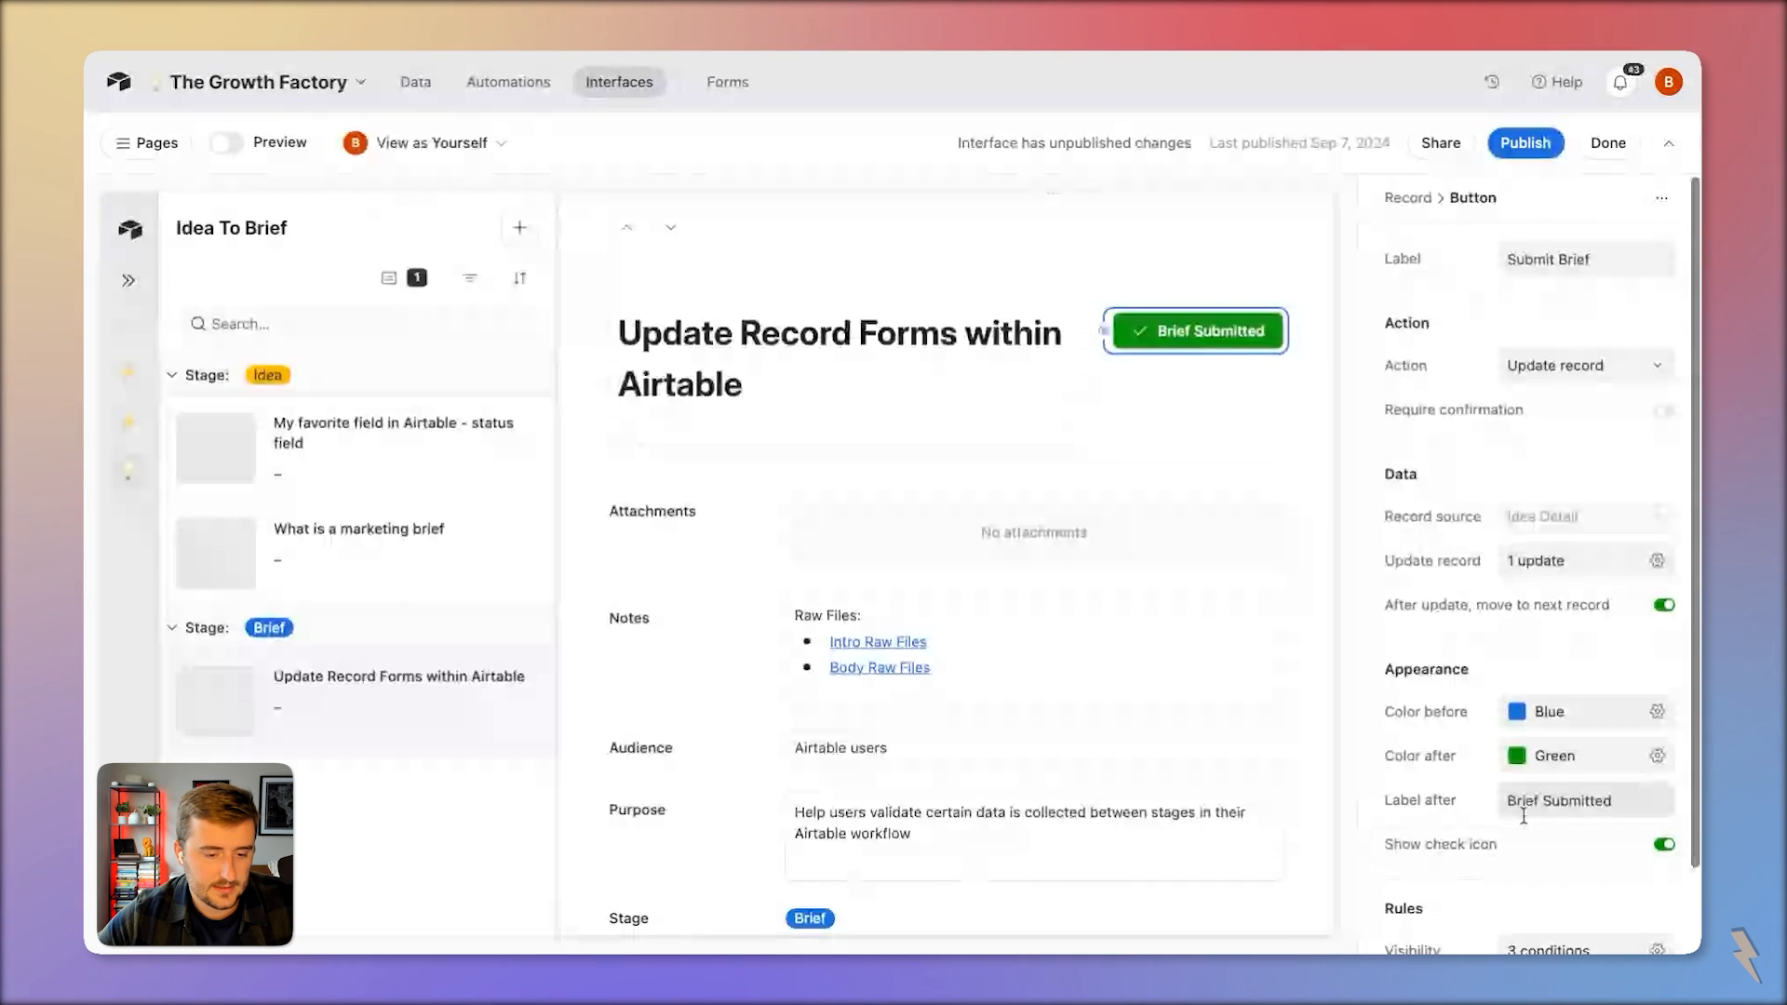
pyautogui.scroll(-2, 1523, 816)
pyautogui.click(1558, 861)
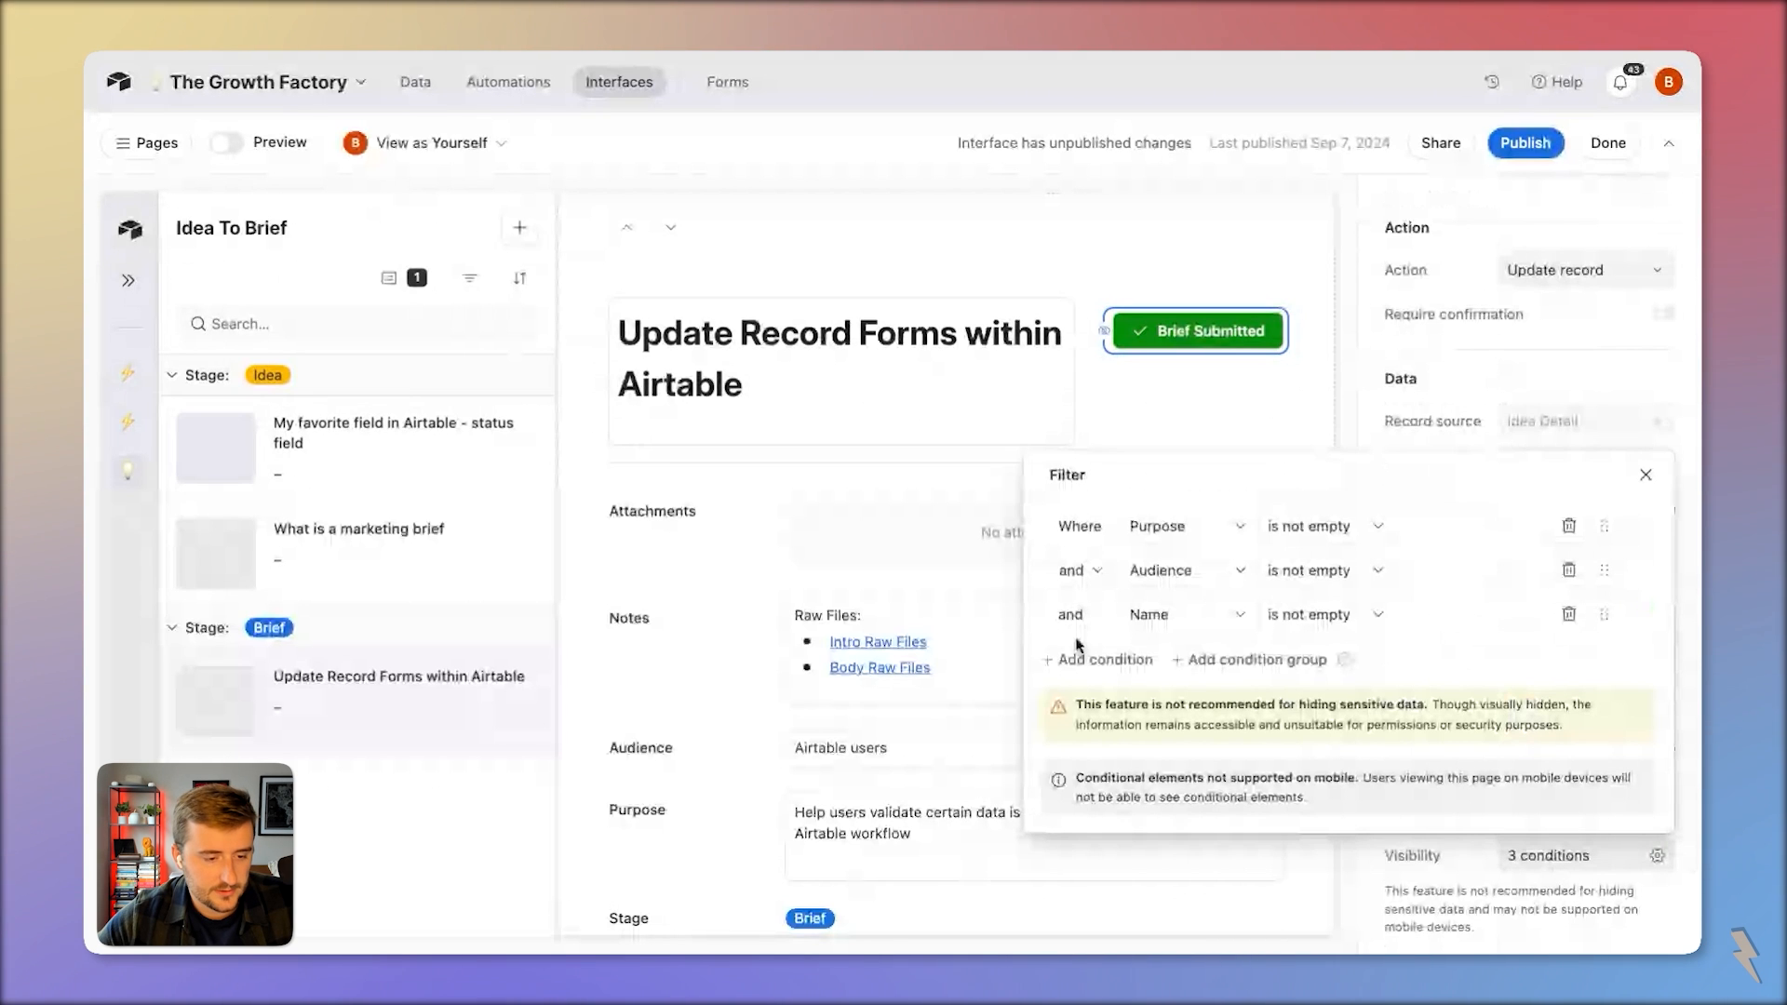
pyautogui.click(1089, 658)
pyautogui.click(1164, 614)
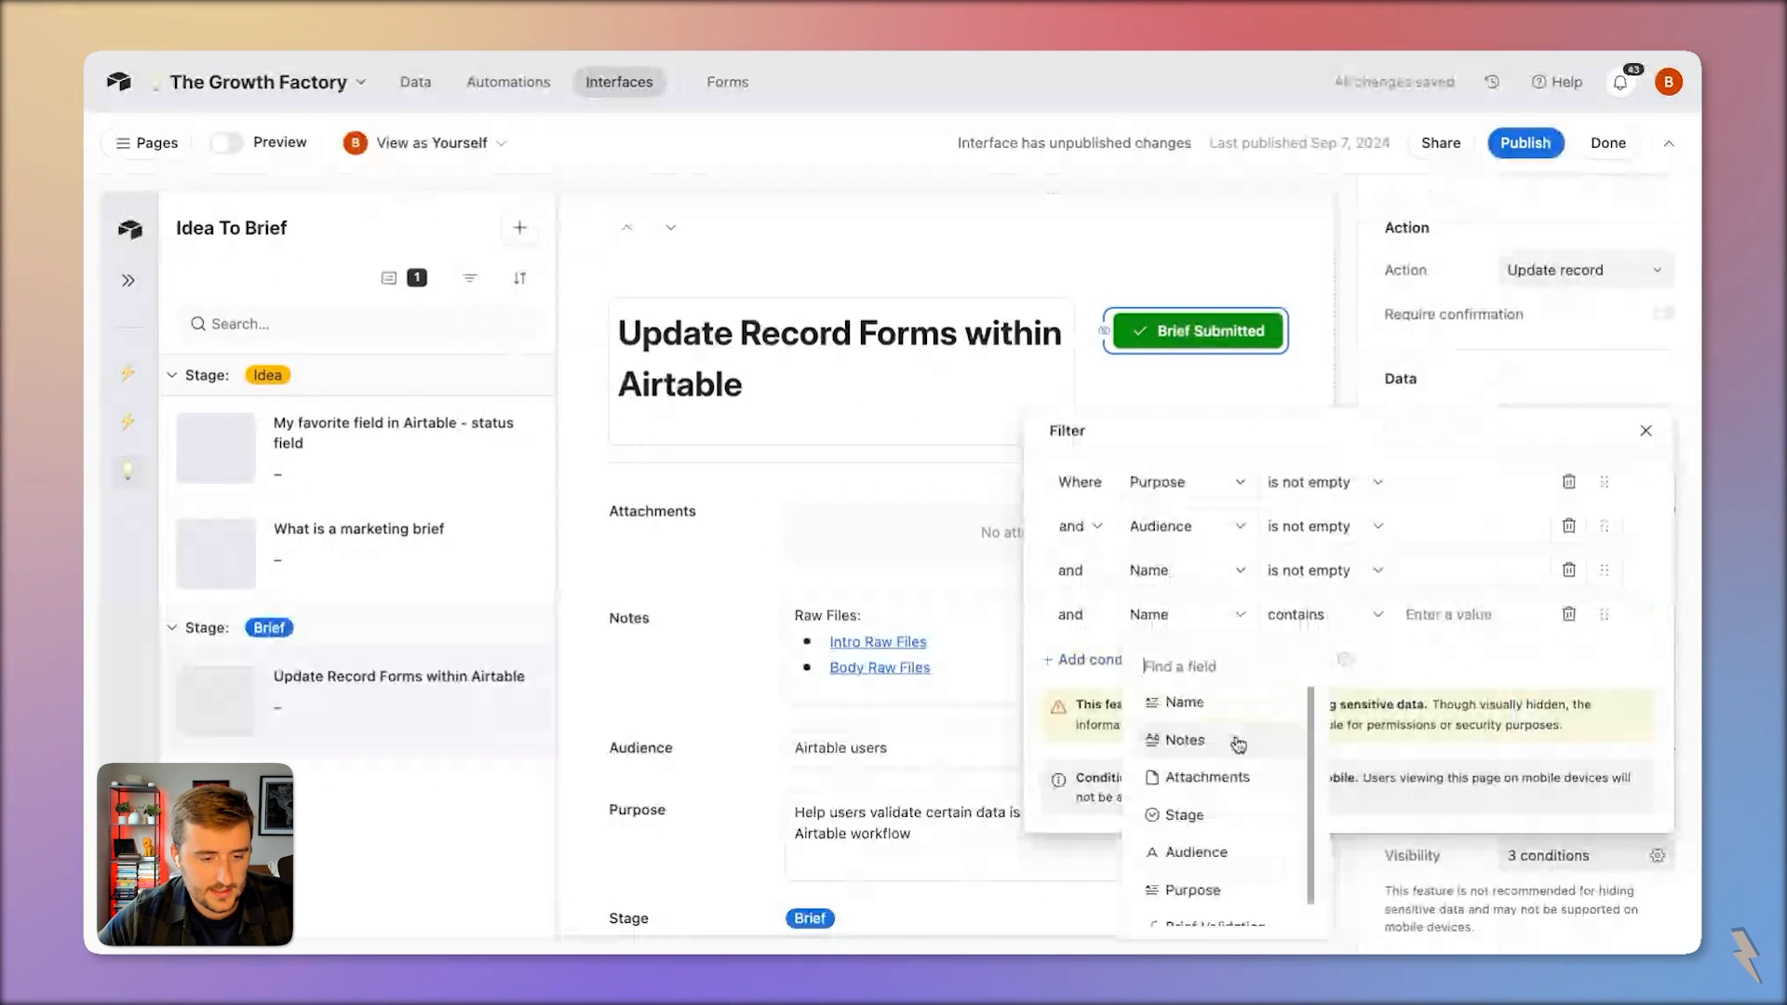
pyautogui.click(1277, 831)
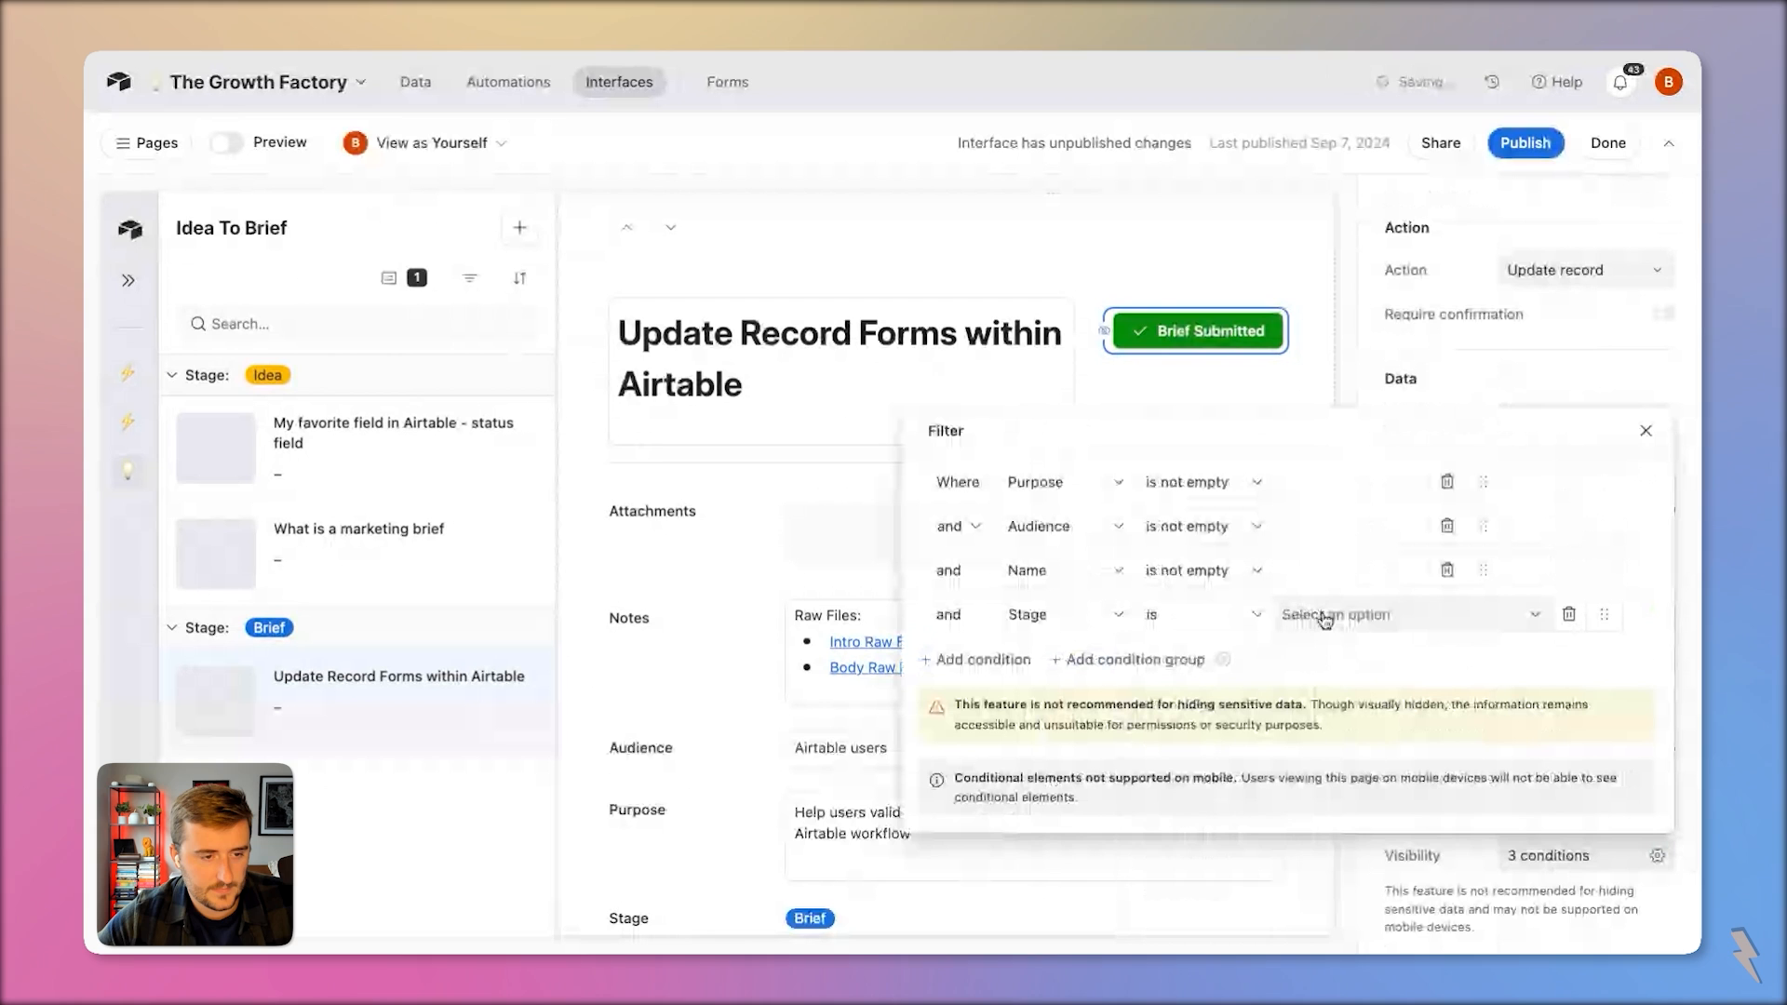
pyautogui.click(1326, 621)
pyautogui.click(1340, 688)
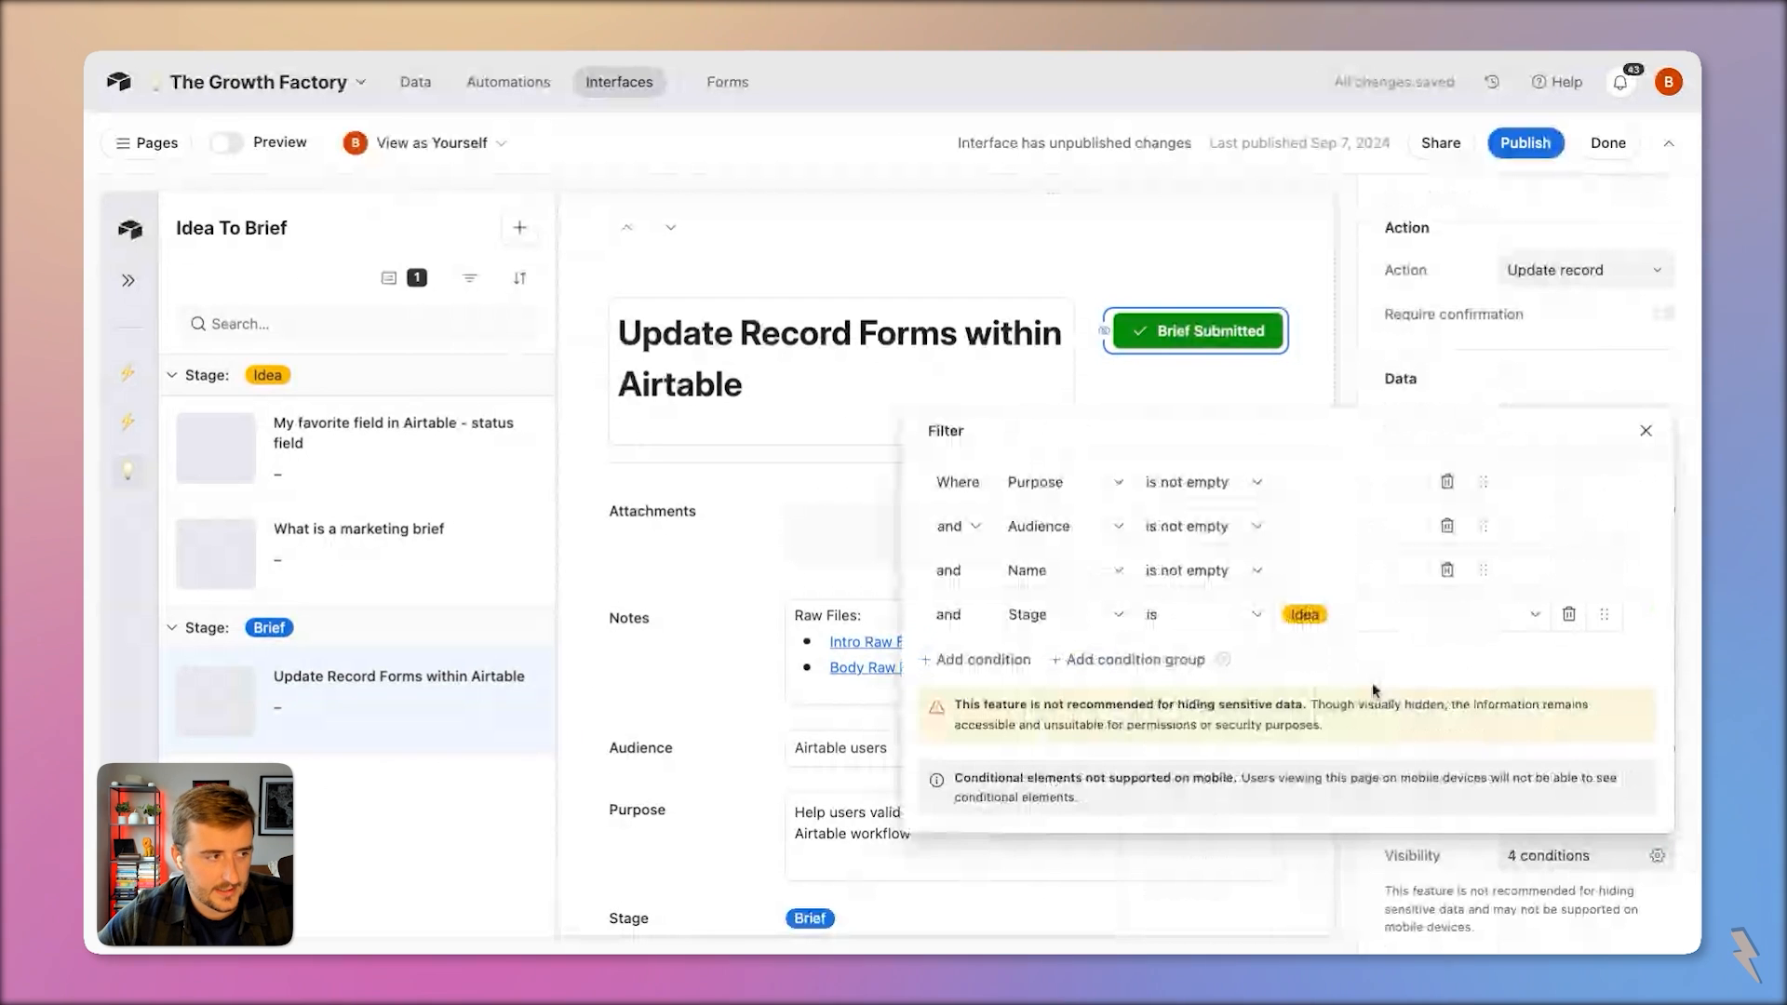
pyautogui.click(317, 145)
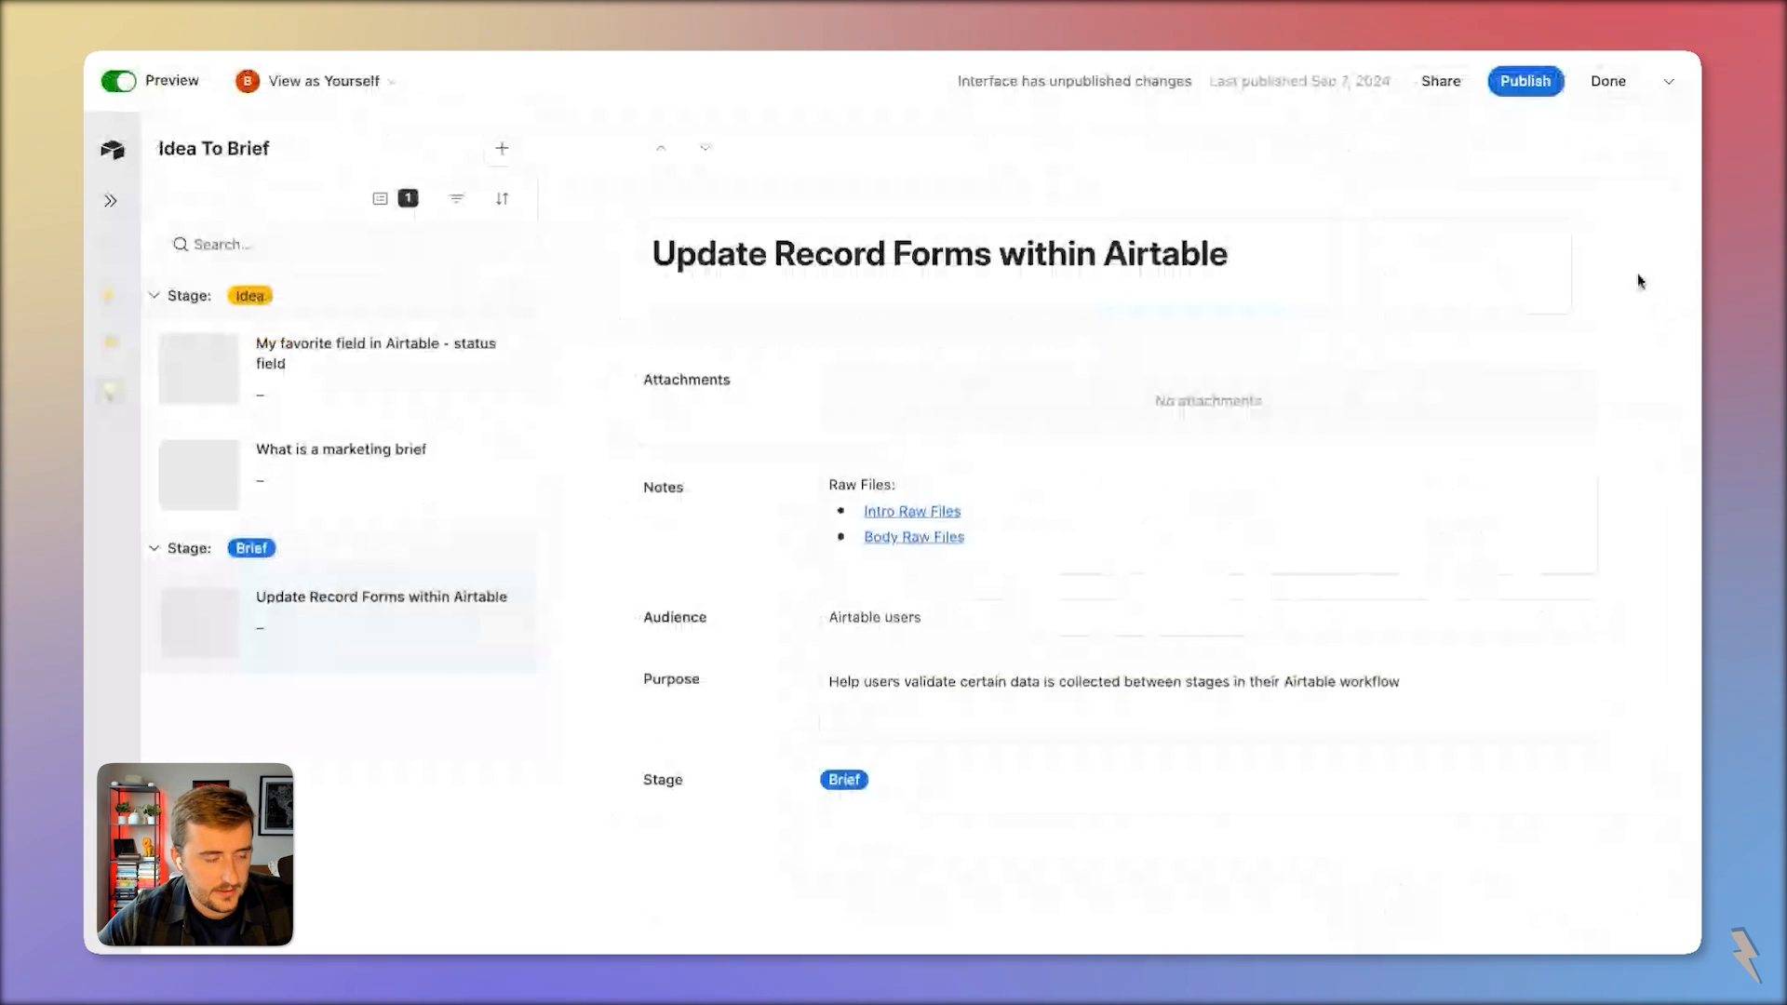
# Enter "a" as both Audience and Purpose on the "What is a marketing brief" record to test the submit button's visibility
pyautogui.click(484, 499)
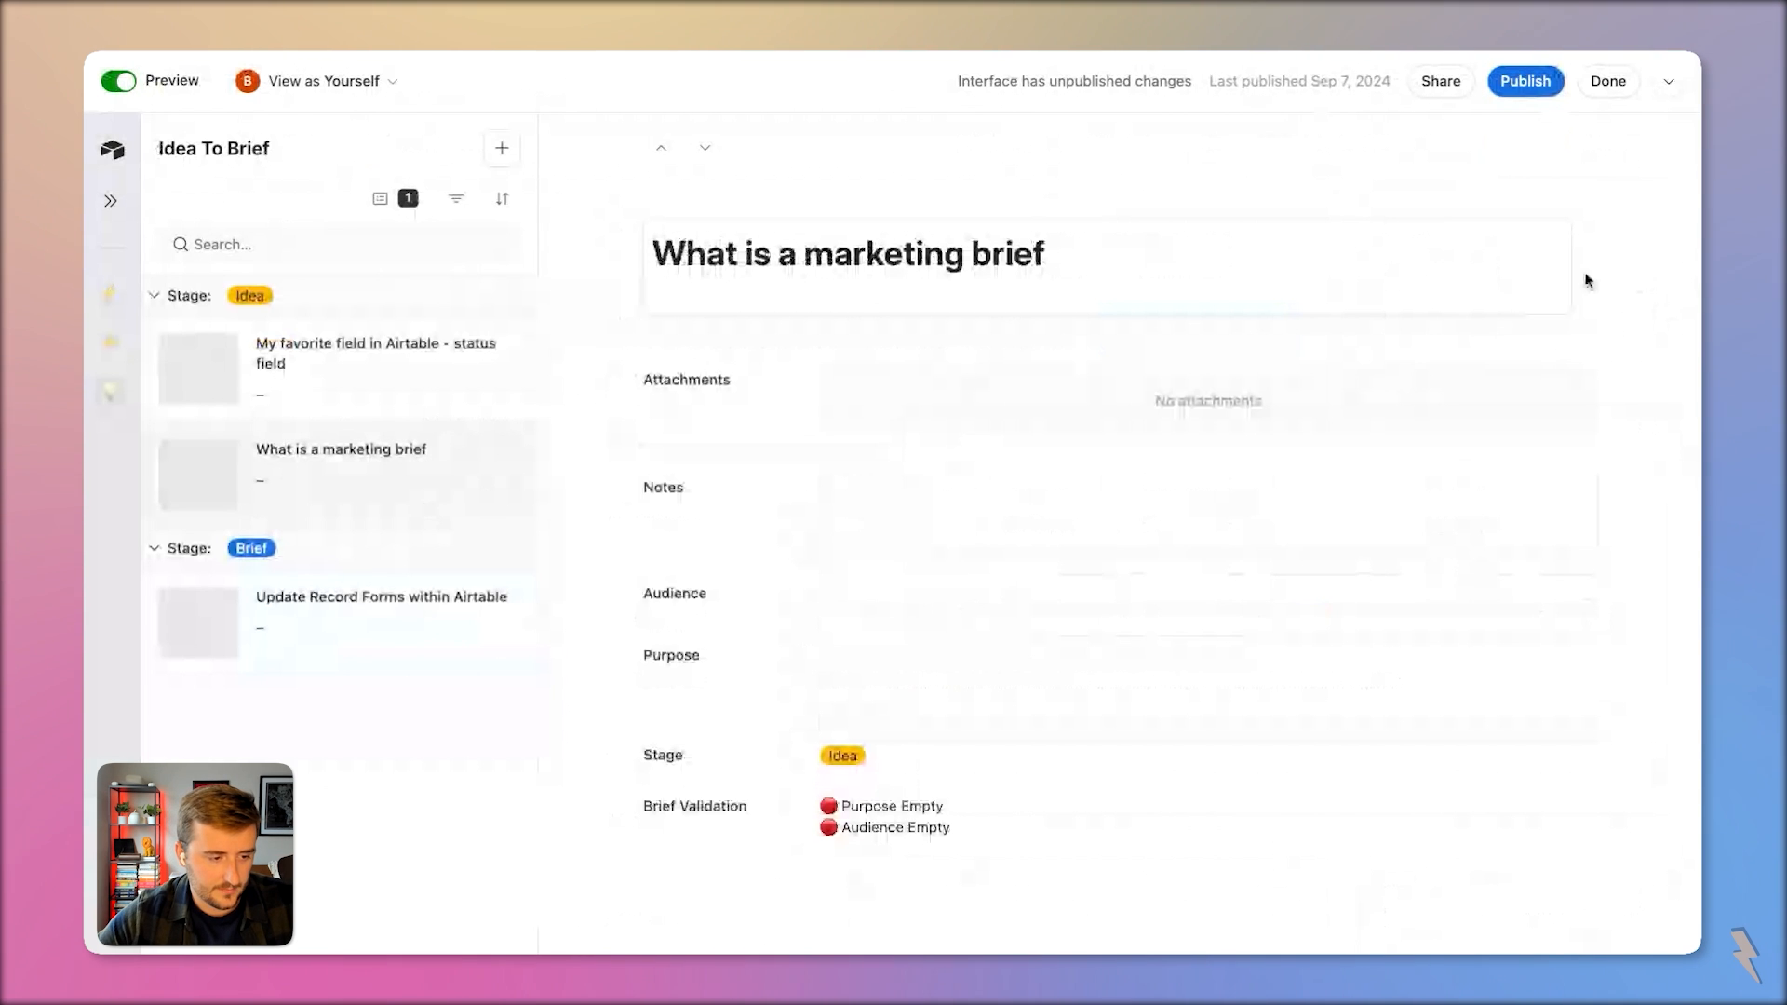
pyautogui.click(879, 603)
pyautogui.write('a')
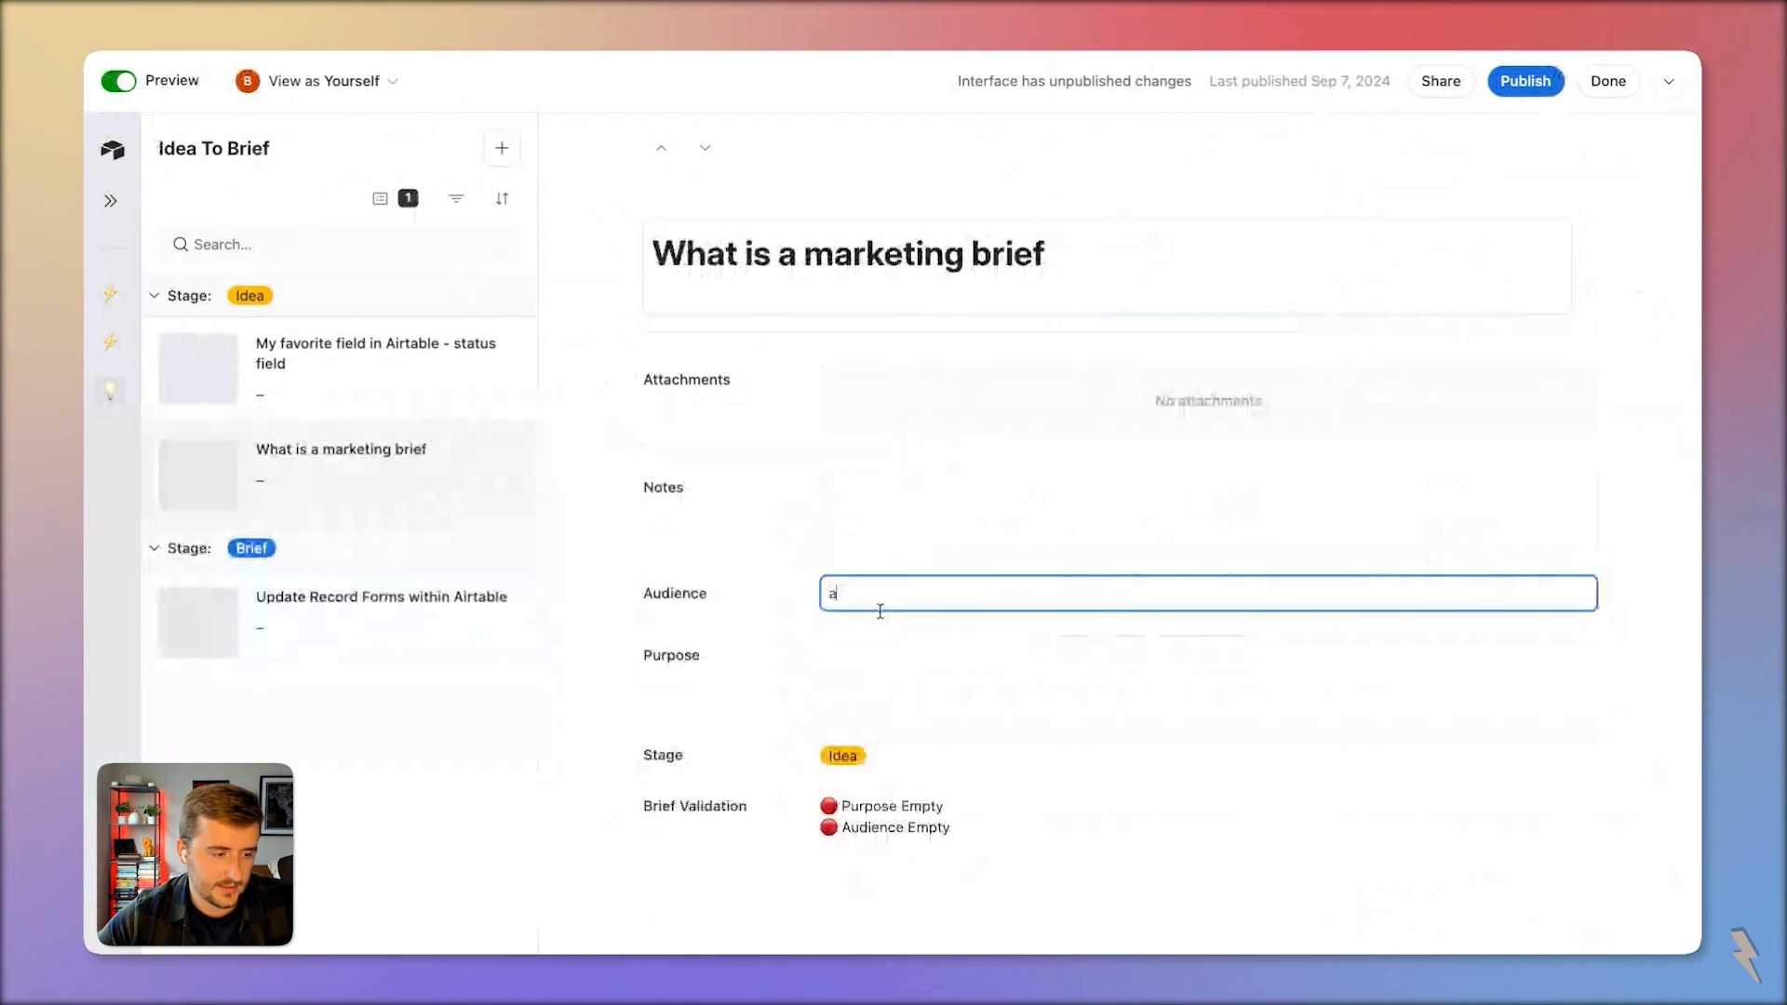
pyautogui.click(901, 677)
pyautogui.write('a')
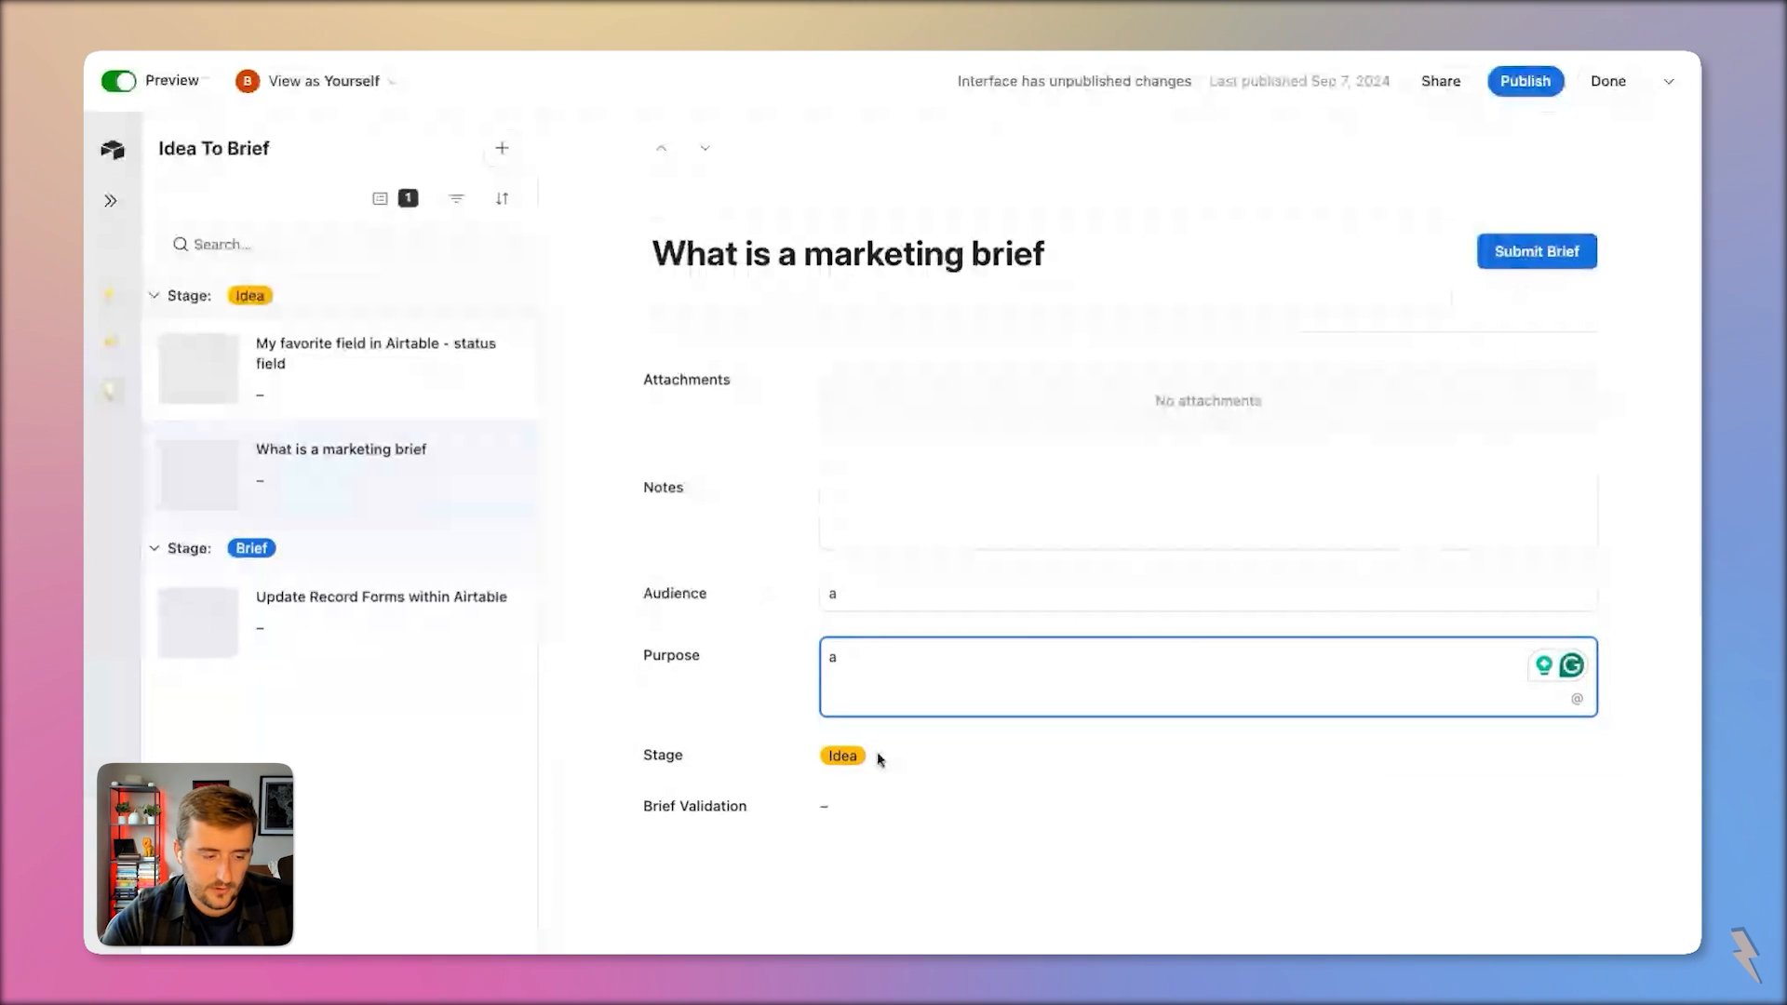
# Clear the test Purpose and Audience entries, then open the "Update Record Forms within Airtable" record
pyautogui.press('BackSpace')
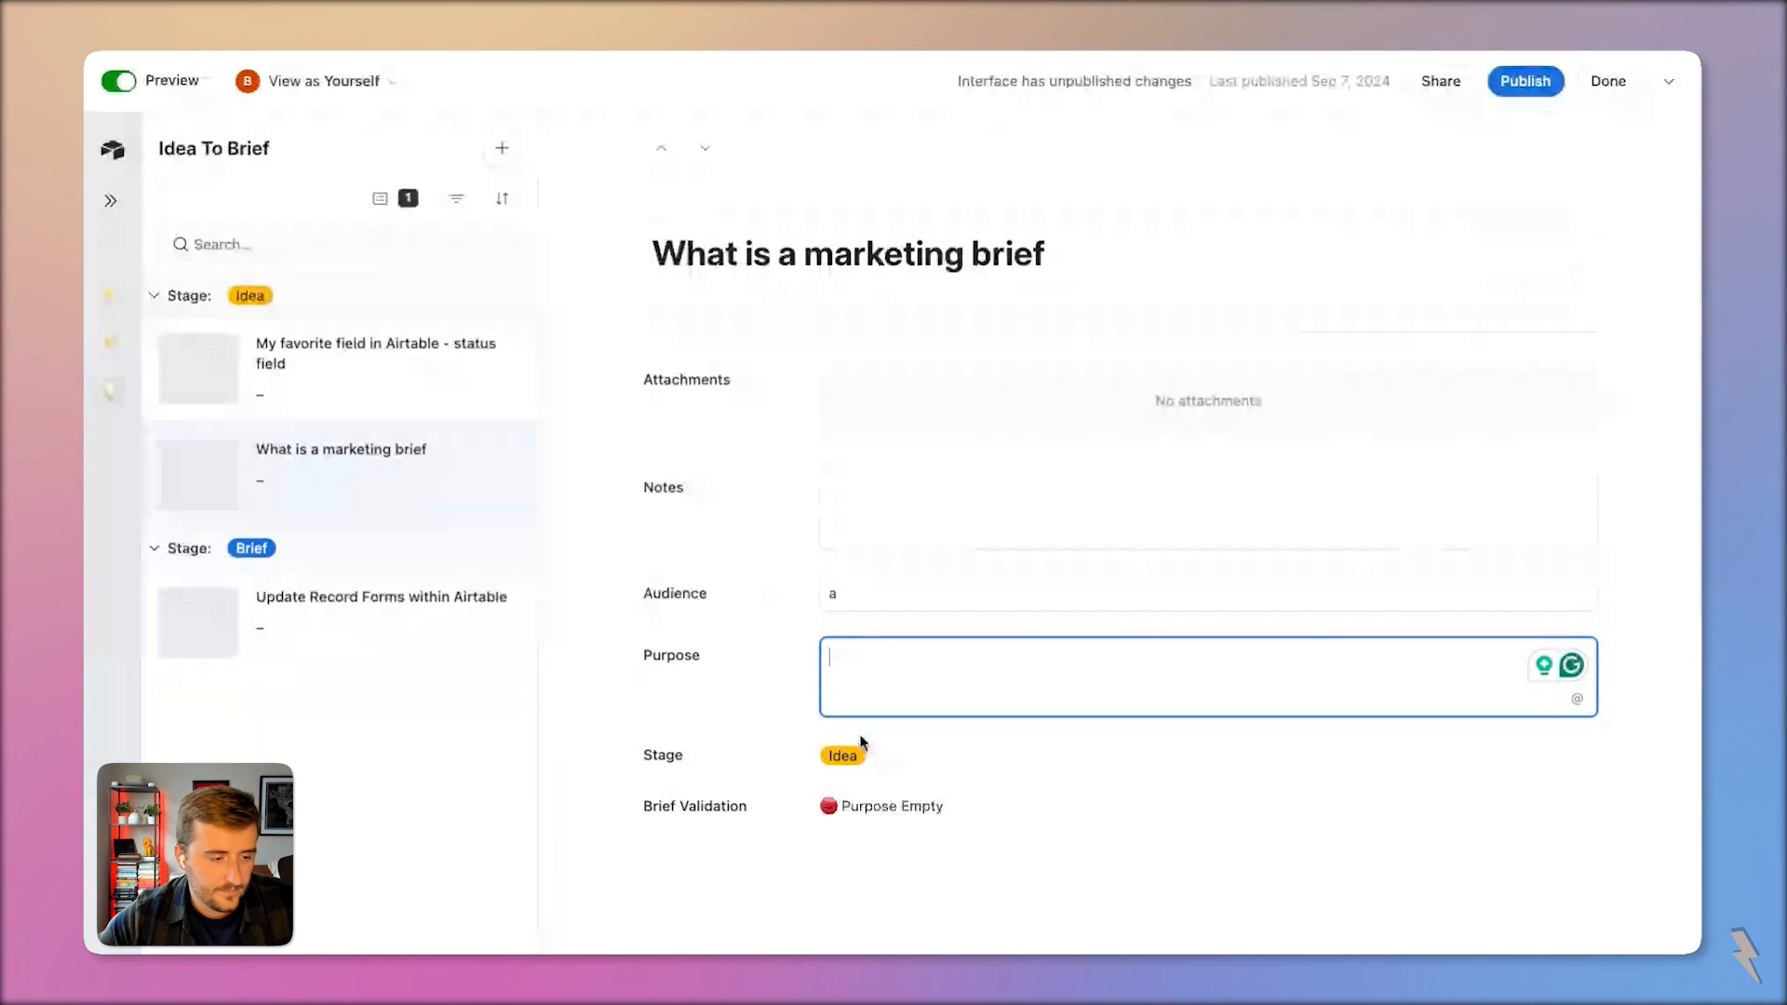
pyautogui.click(855, 606)
pyautogui.press('BackSpace')
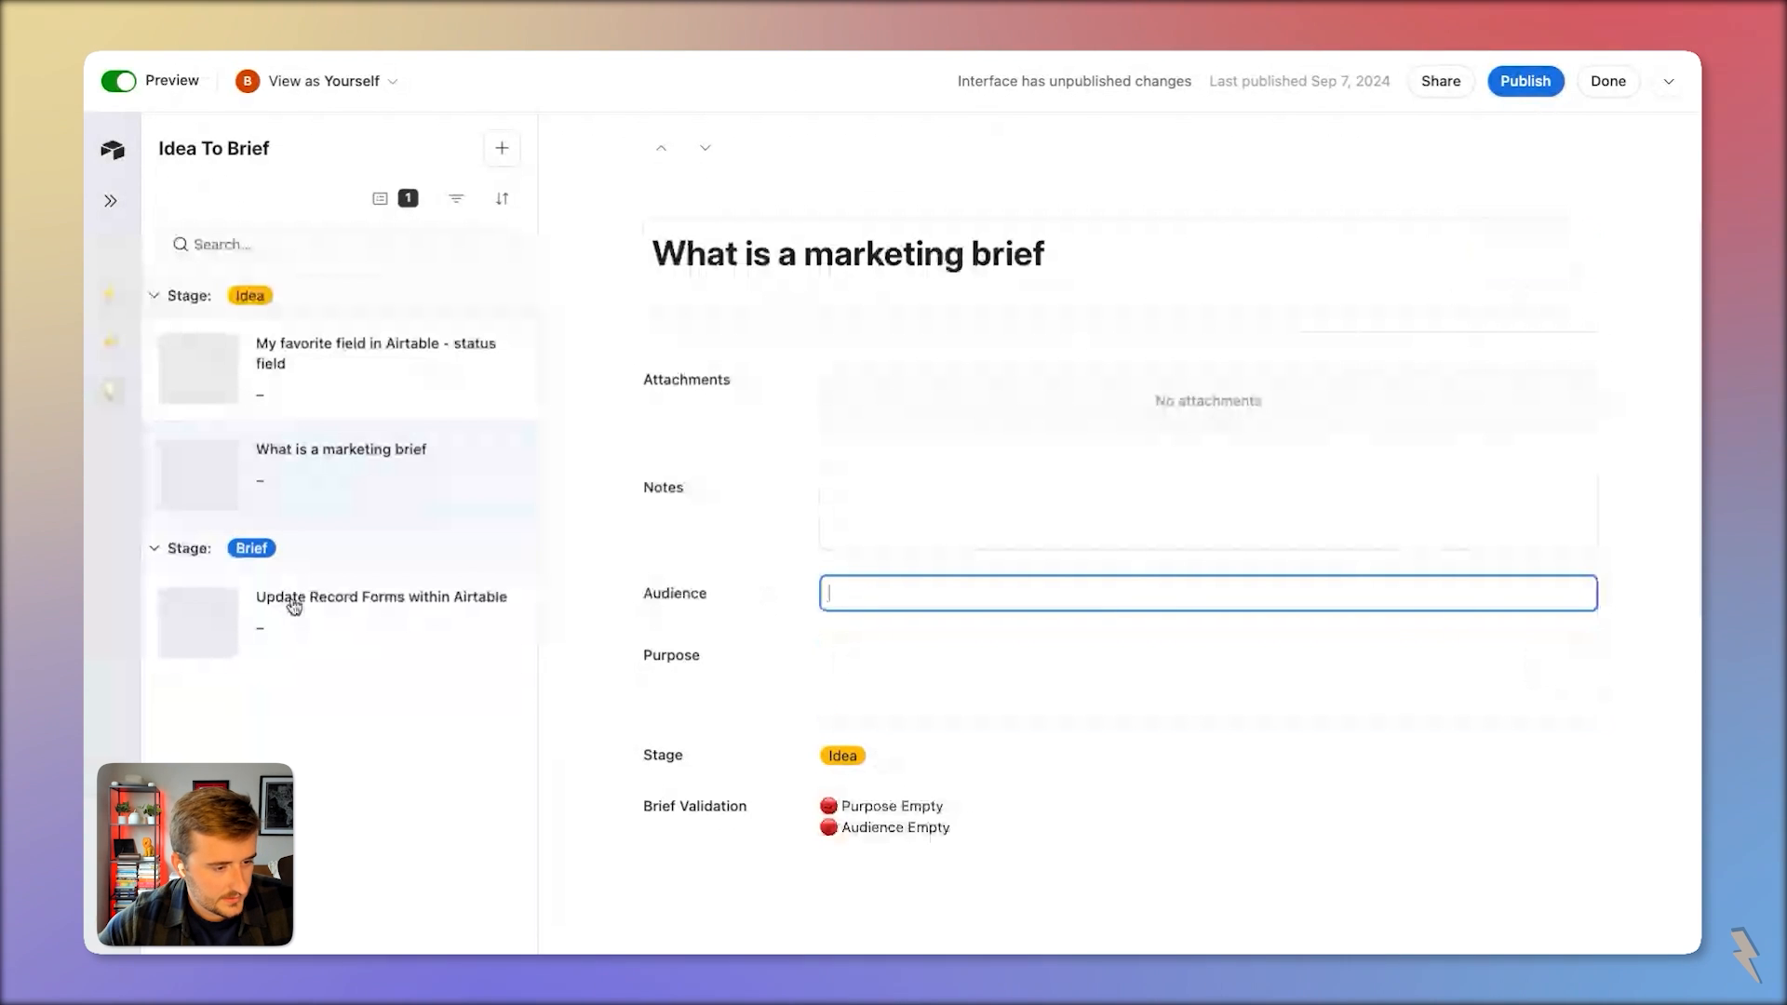
pyautogui.click(295, 606)
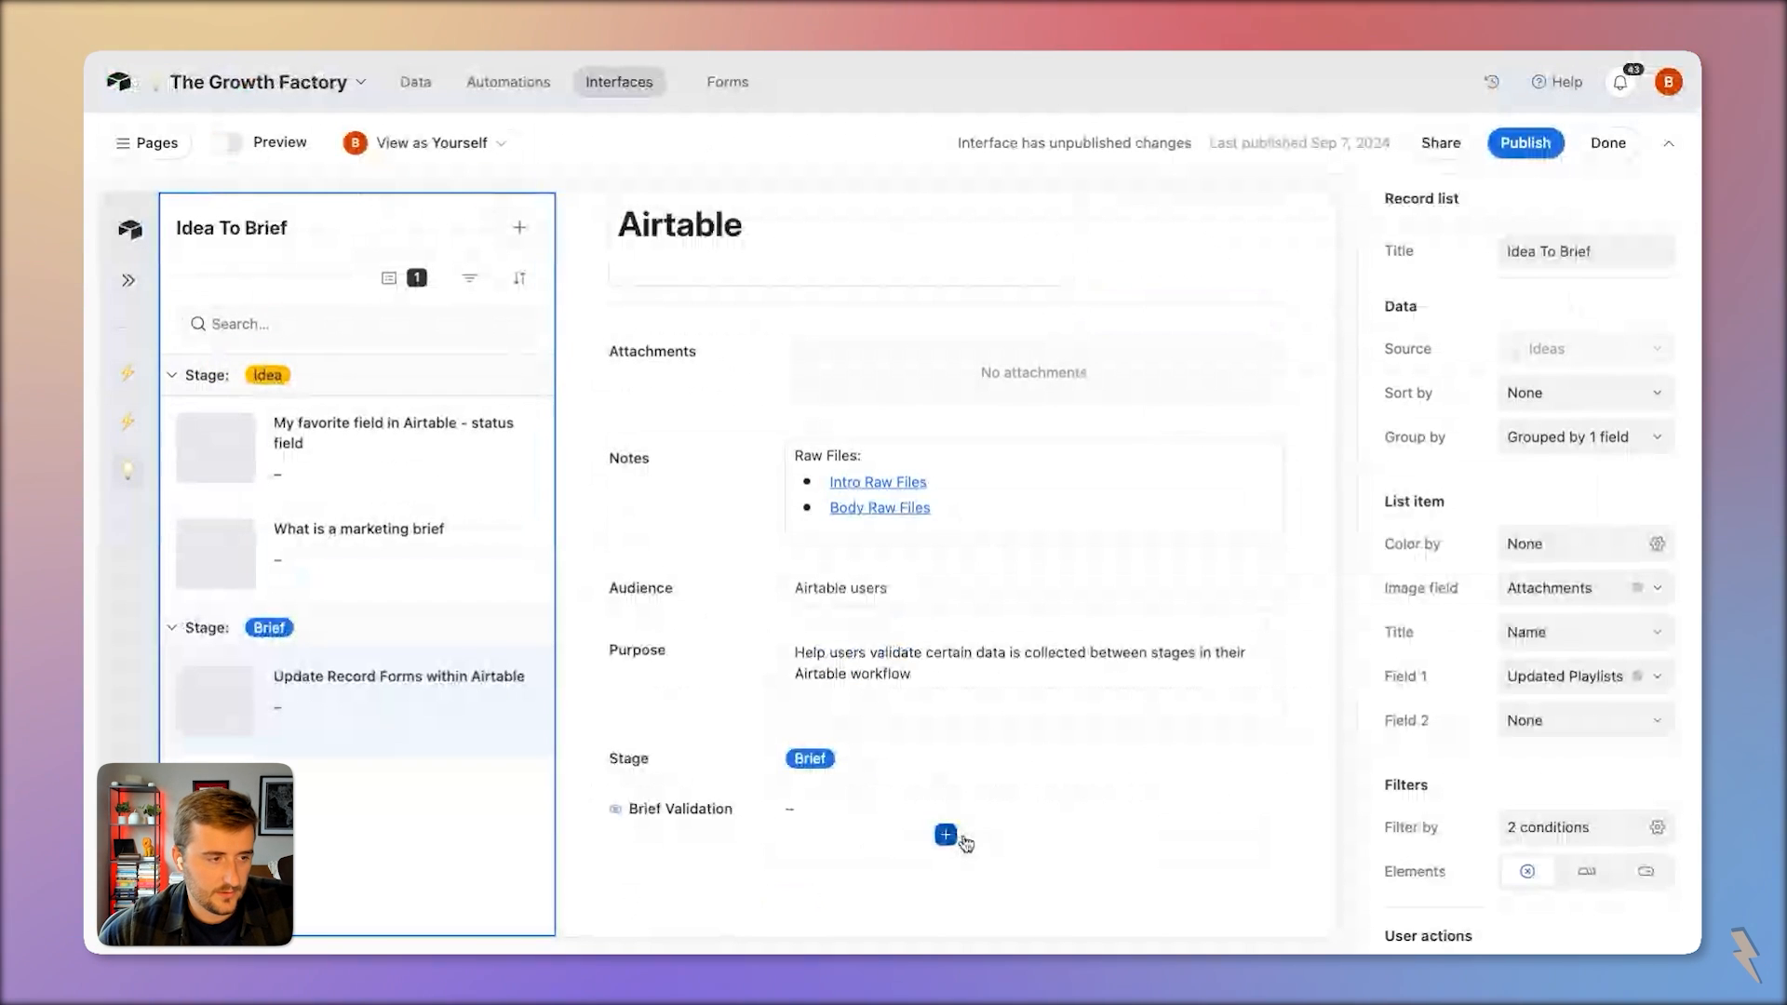
# Add the Posts field below Brief Validation in the record layout
pyautogui.scroll(2, 810, 596)
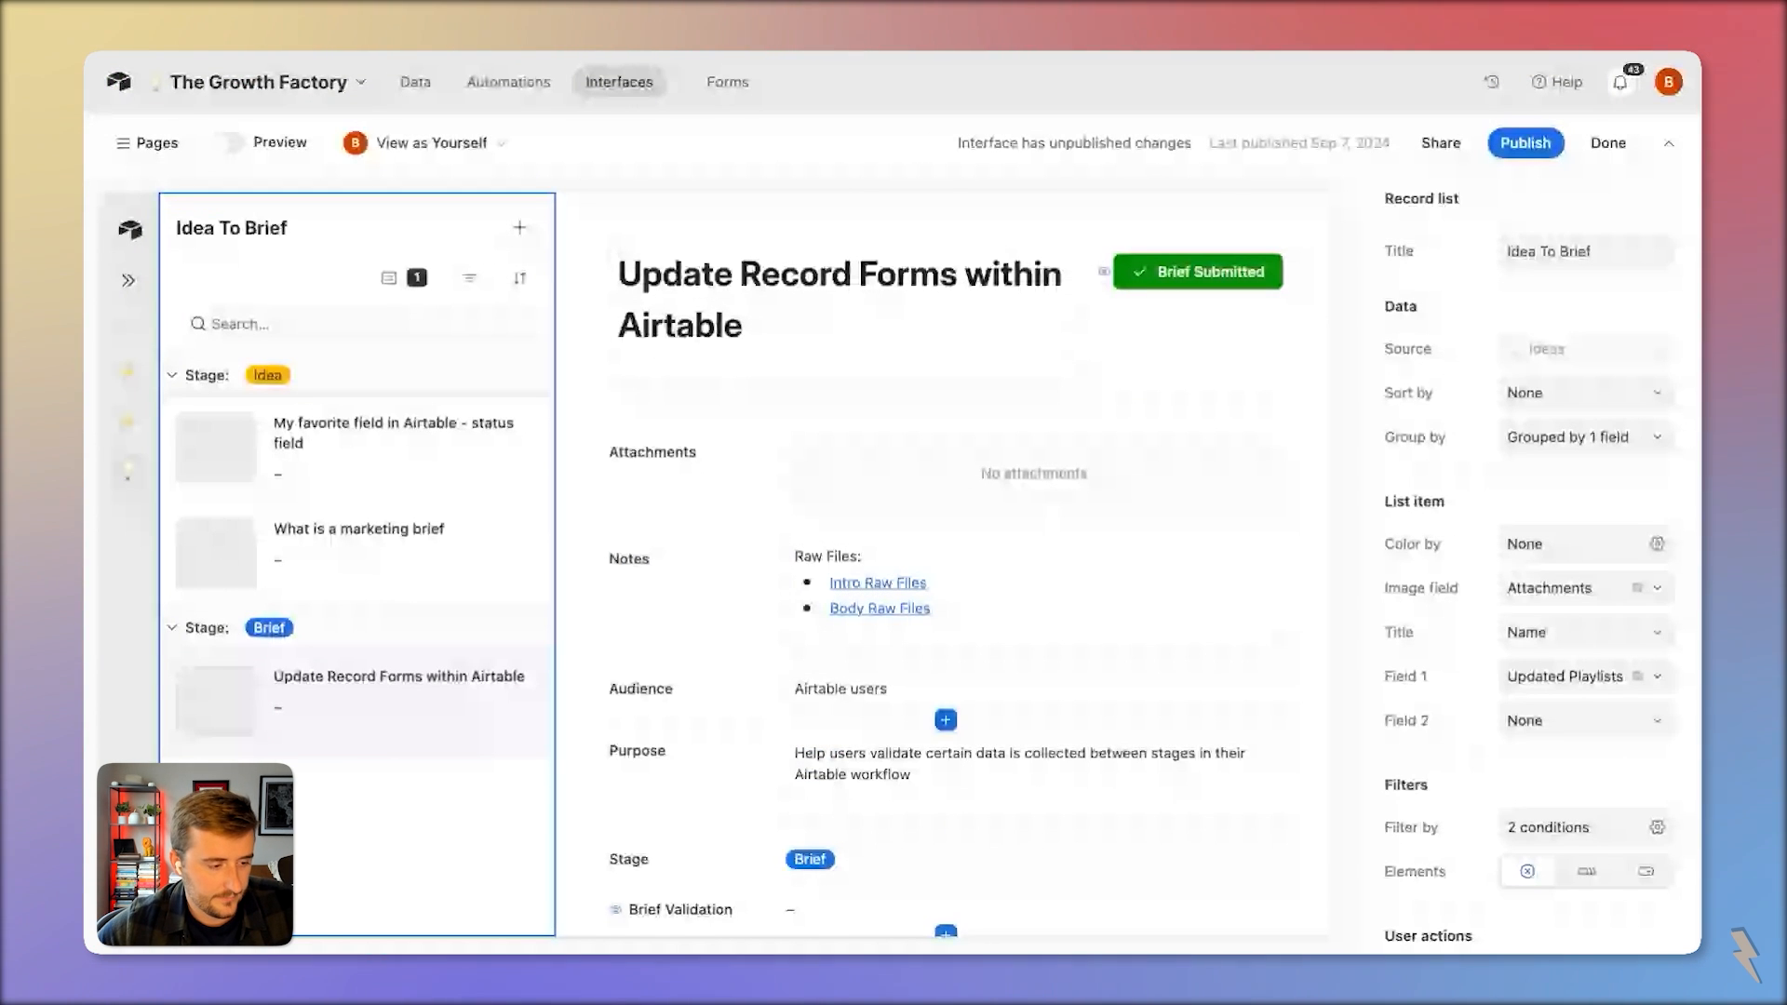
pyautogui.scroll(-2, 1002, 898)
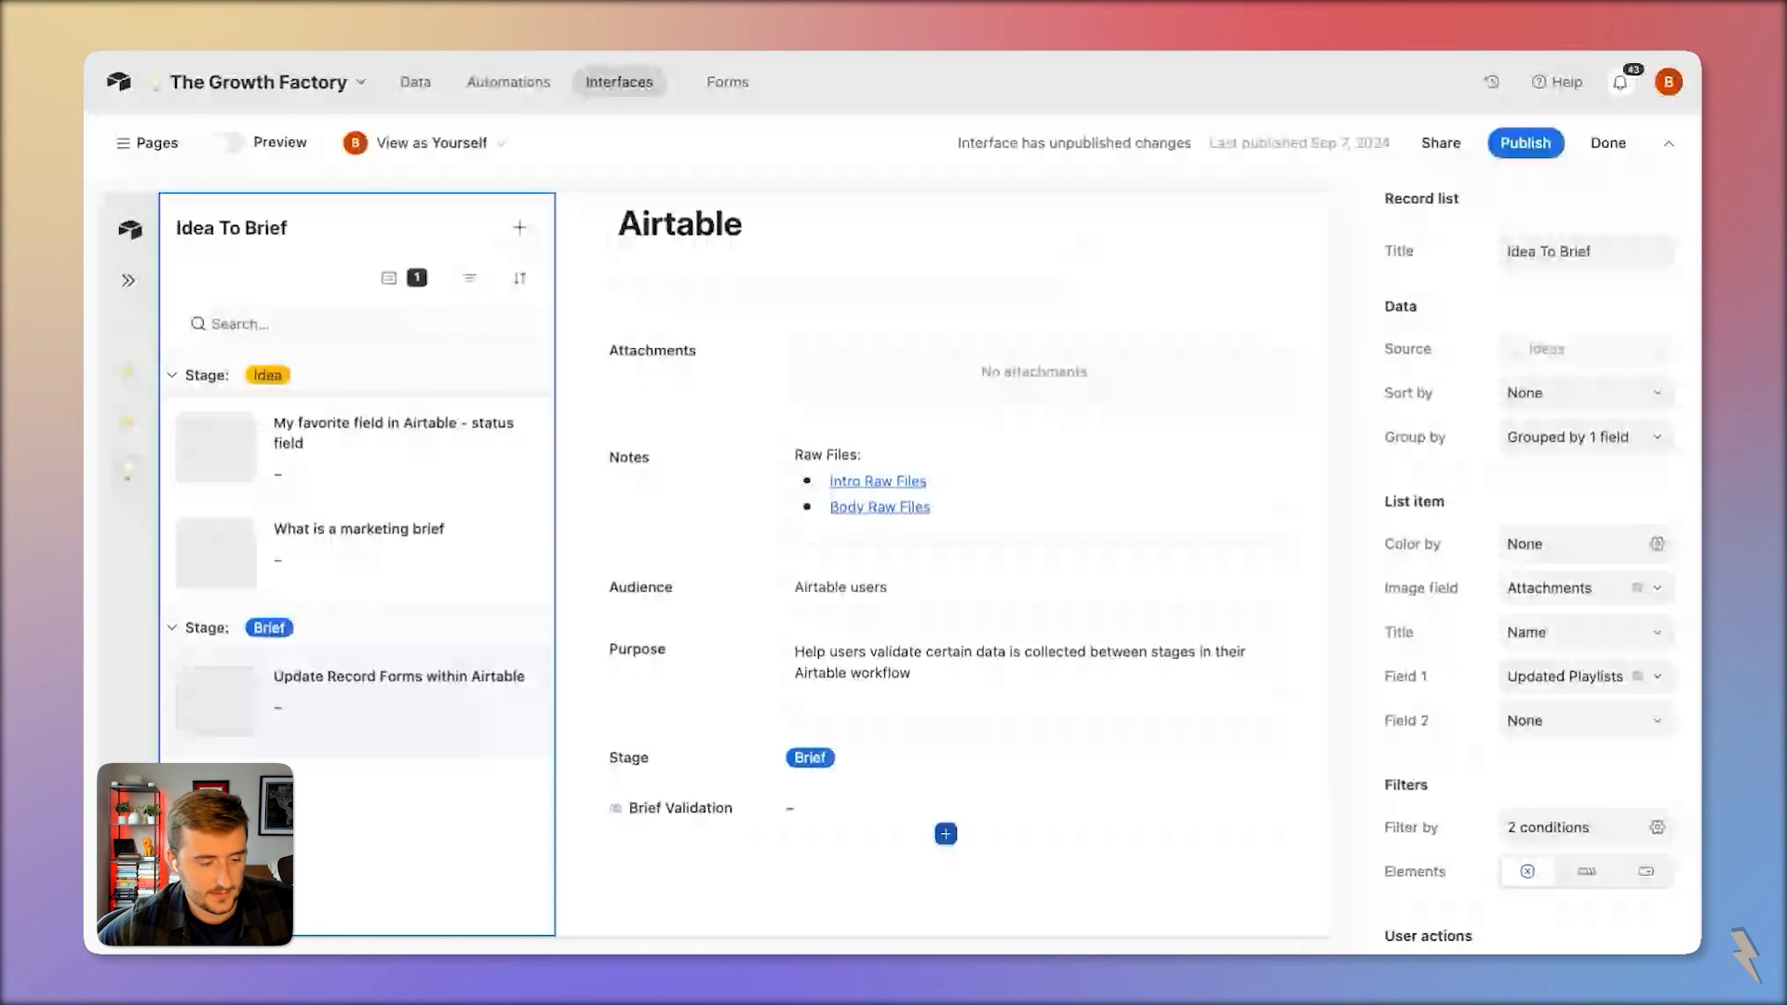
pyautogui.click(946, 833)
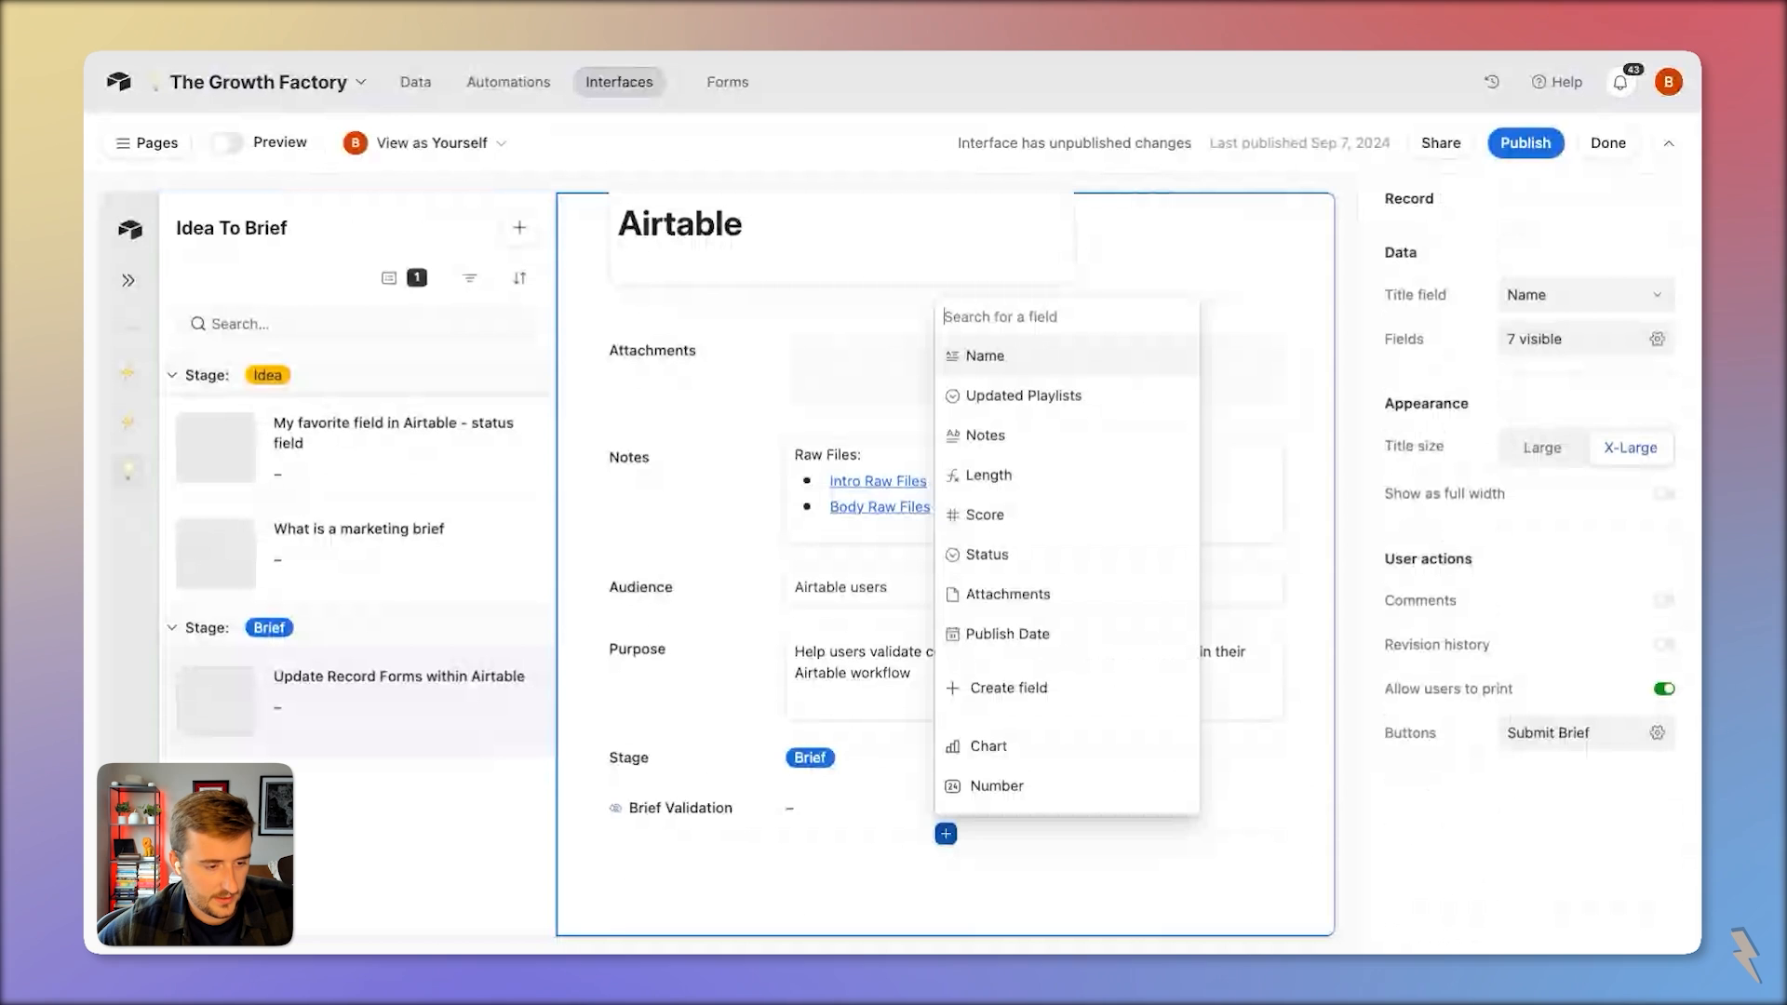
pyautogui.scroll(-3, 1129, 526)
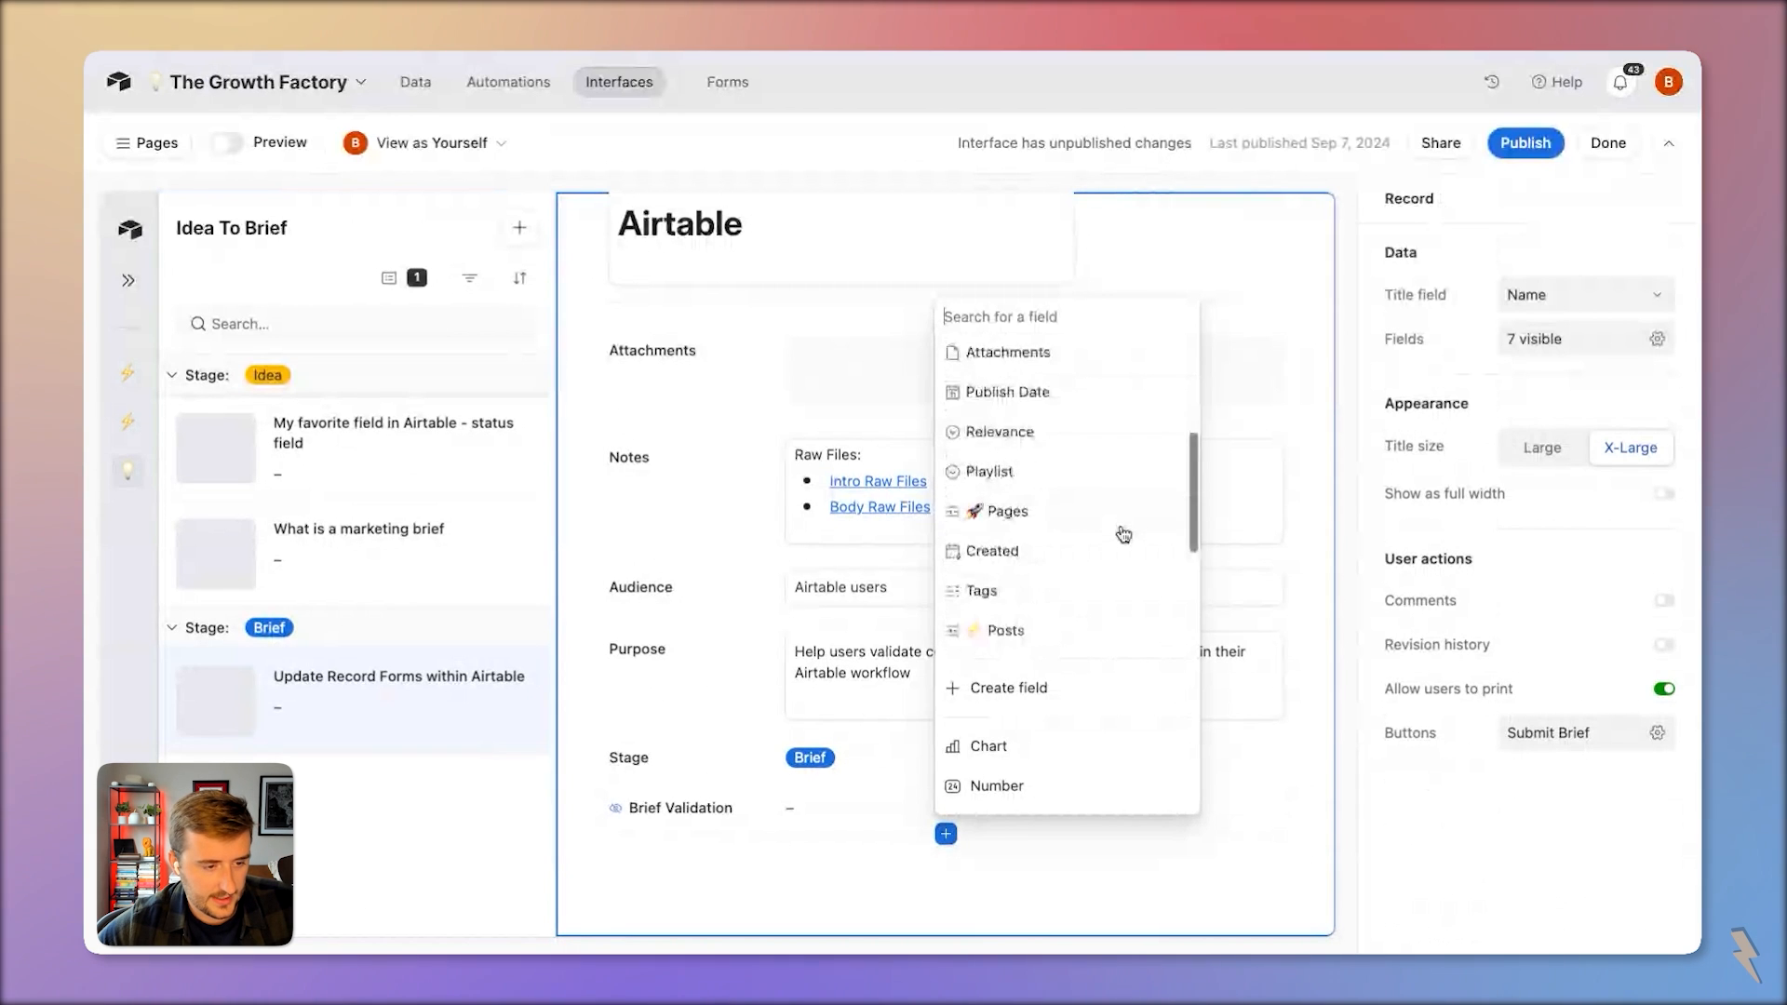
pyautogui.scroll(-3, 1122, 536)
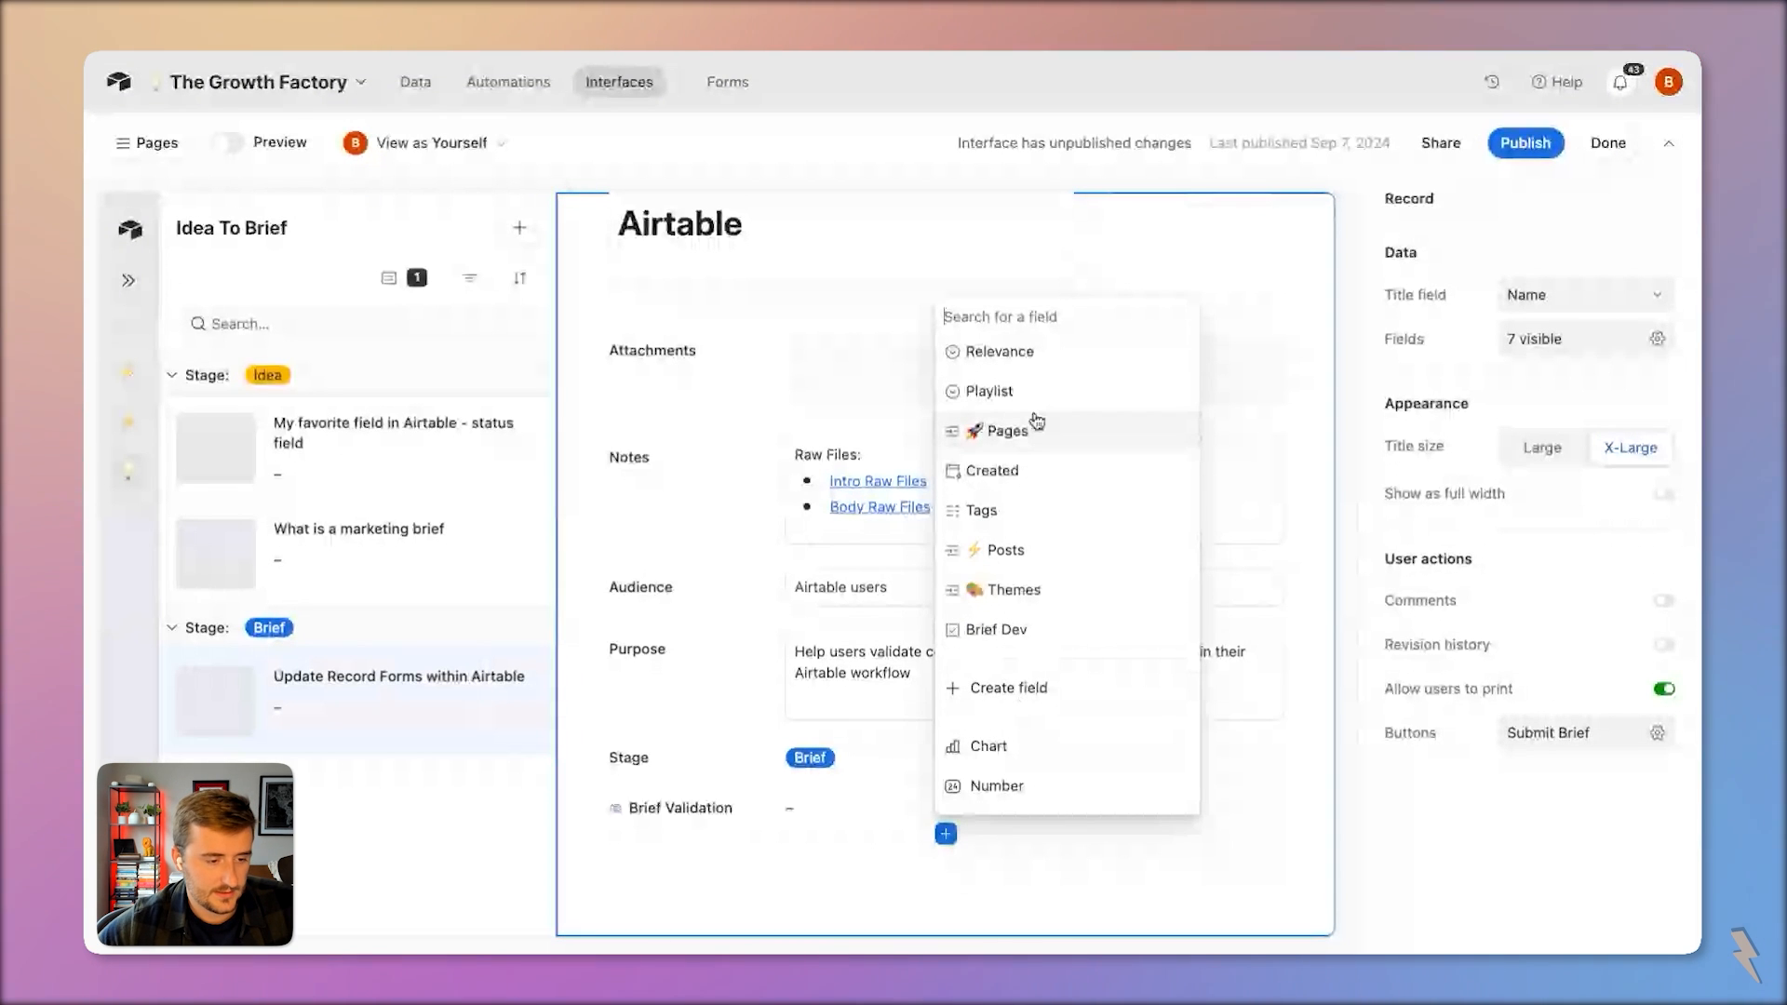
pyautogui.scroll(-3, 1045, 558)
pyautogui.scroll(8, 1049, 559)
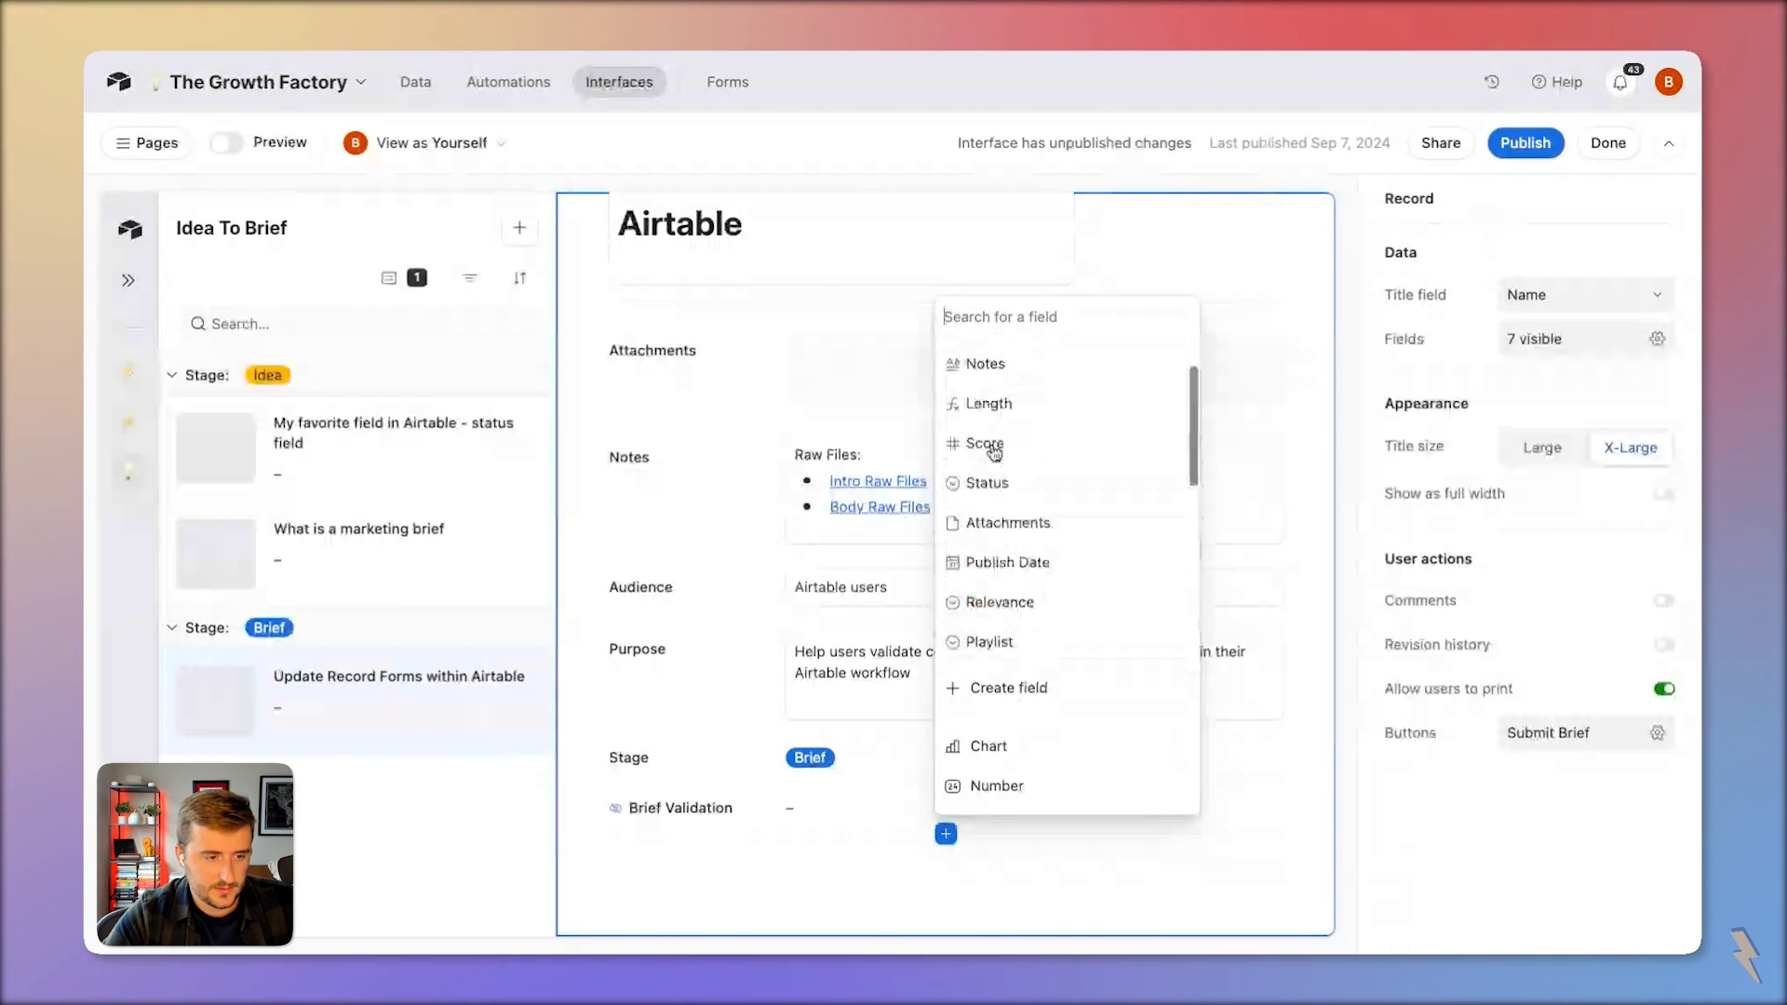
pyautogui.write('pos')
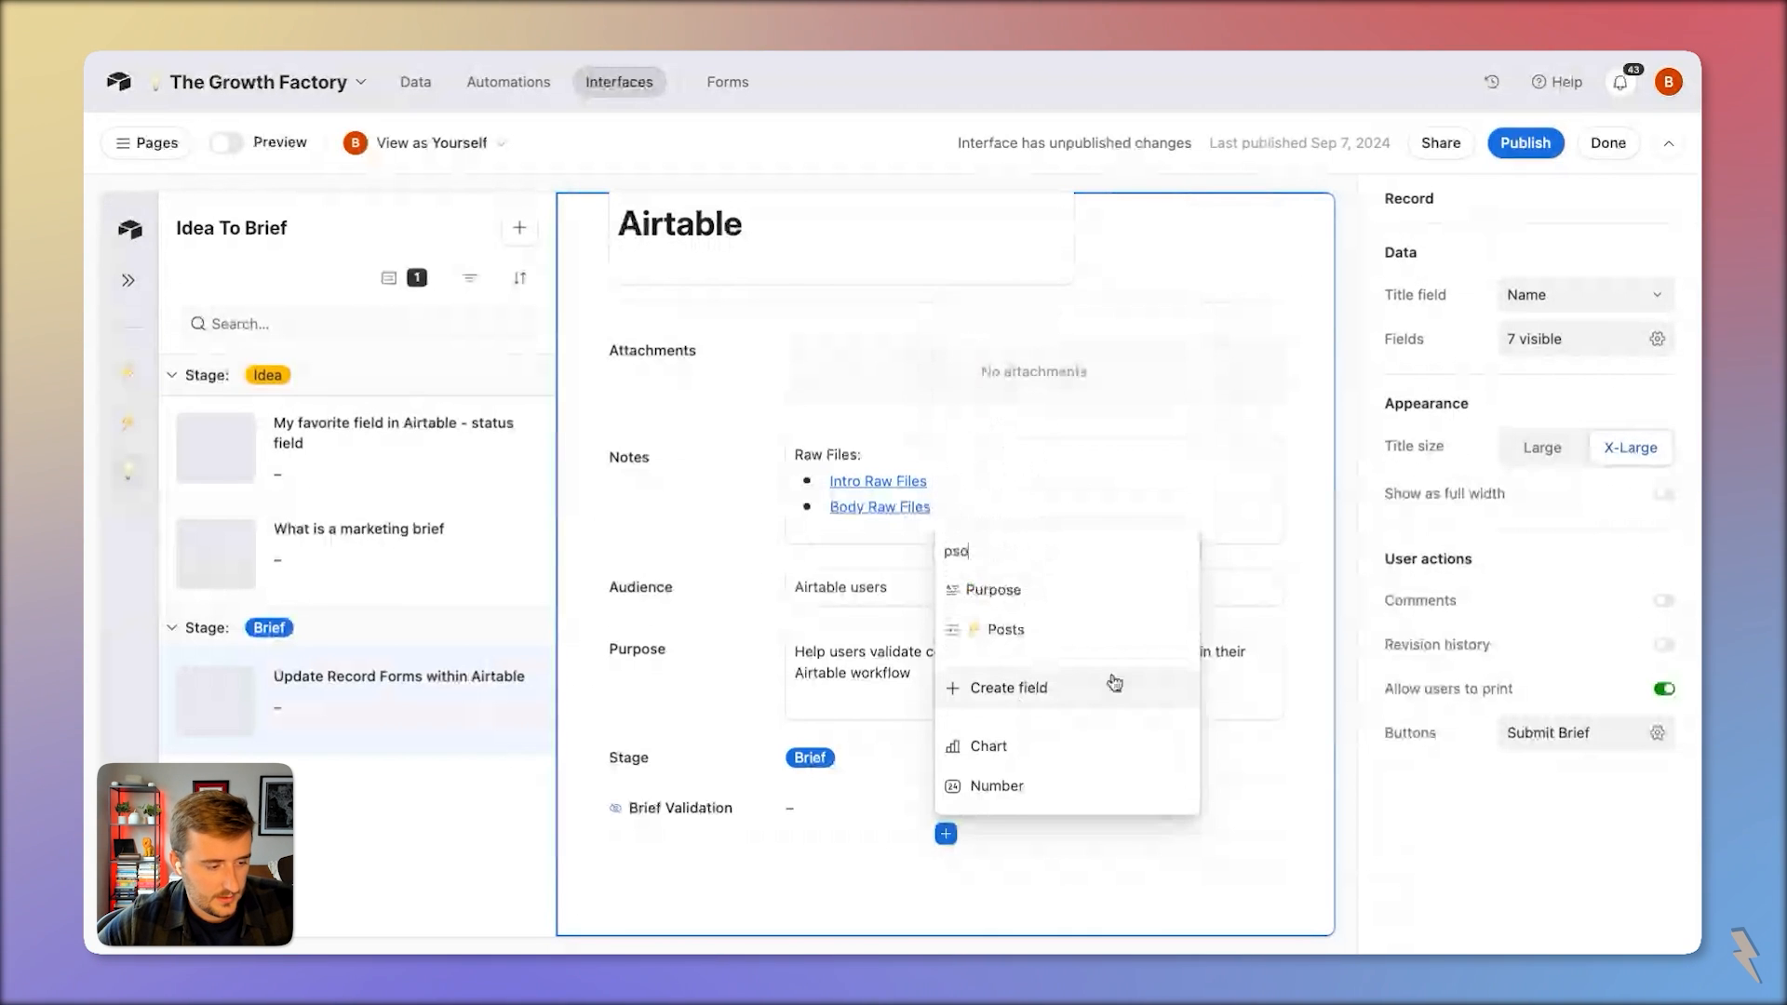
pyautogui.click(1051, 630)
# Show the Posts field as a view instead of a regular field
pyautogui.click(770, 816)
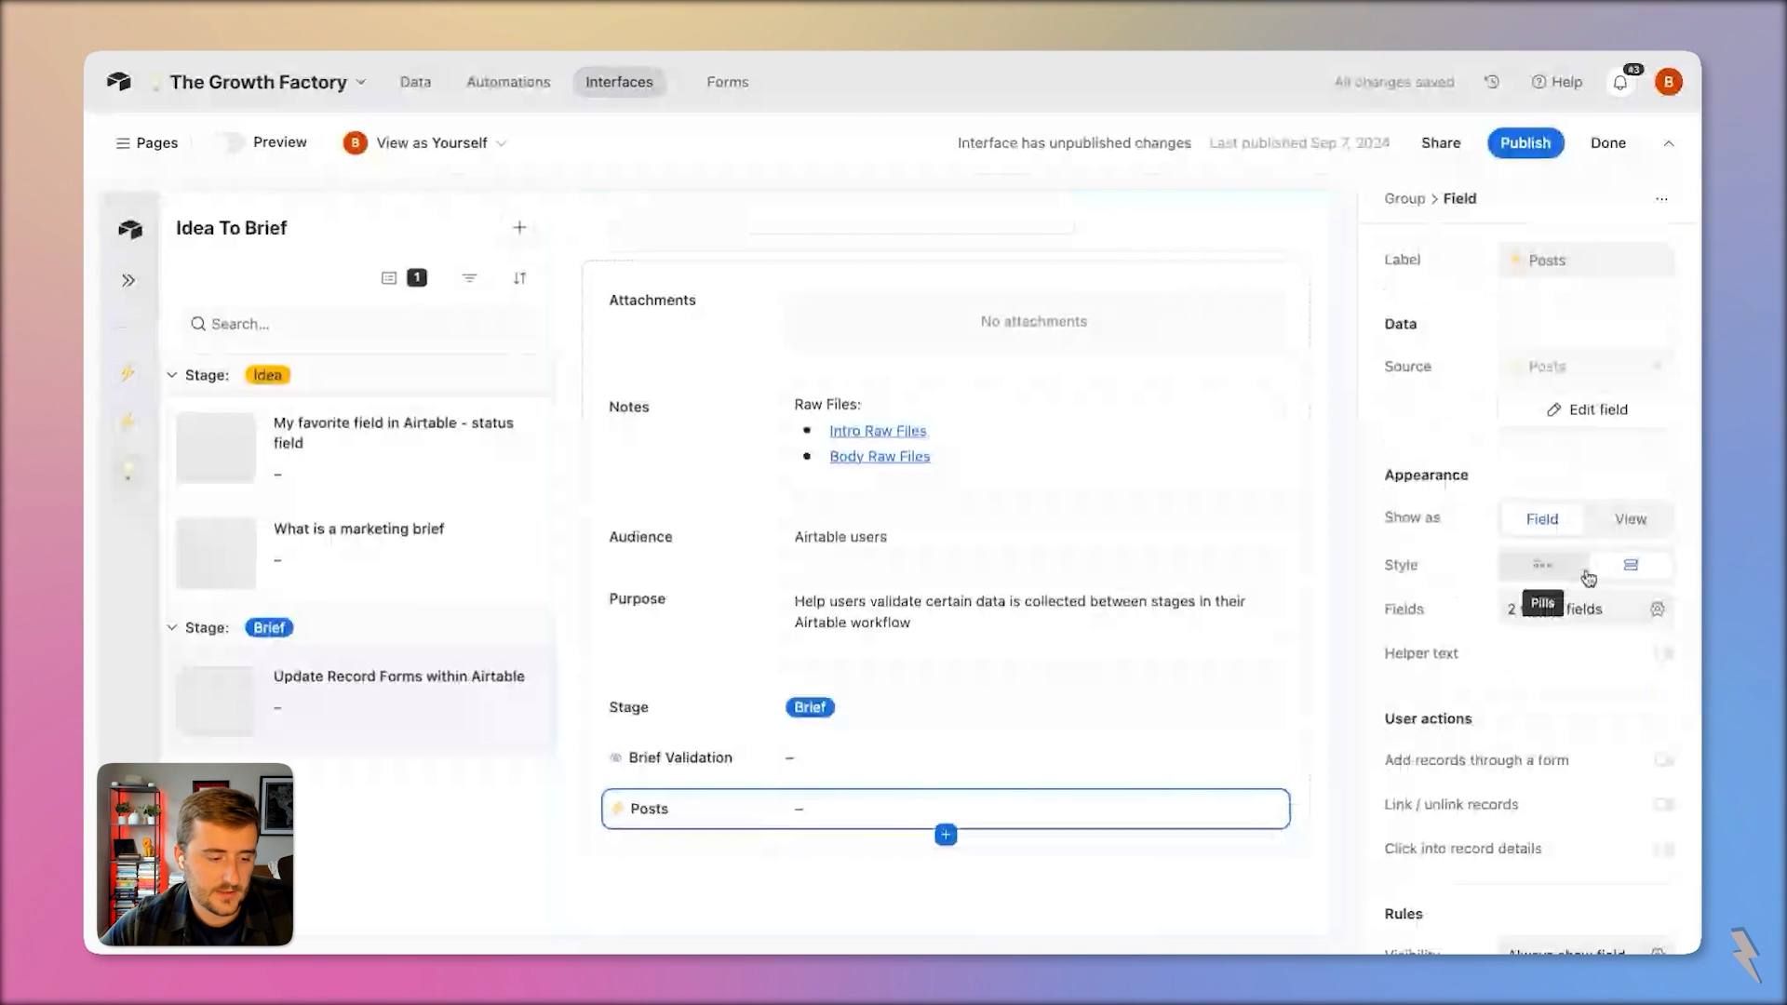
pyautogui.click(1626, 526)
pyautogui.scroll(-4, 921, 578)
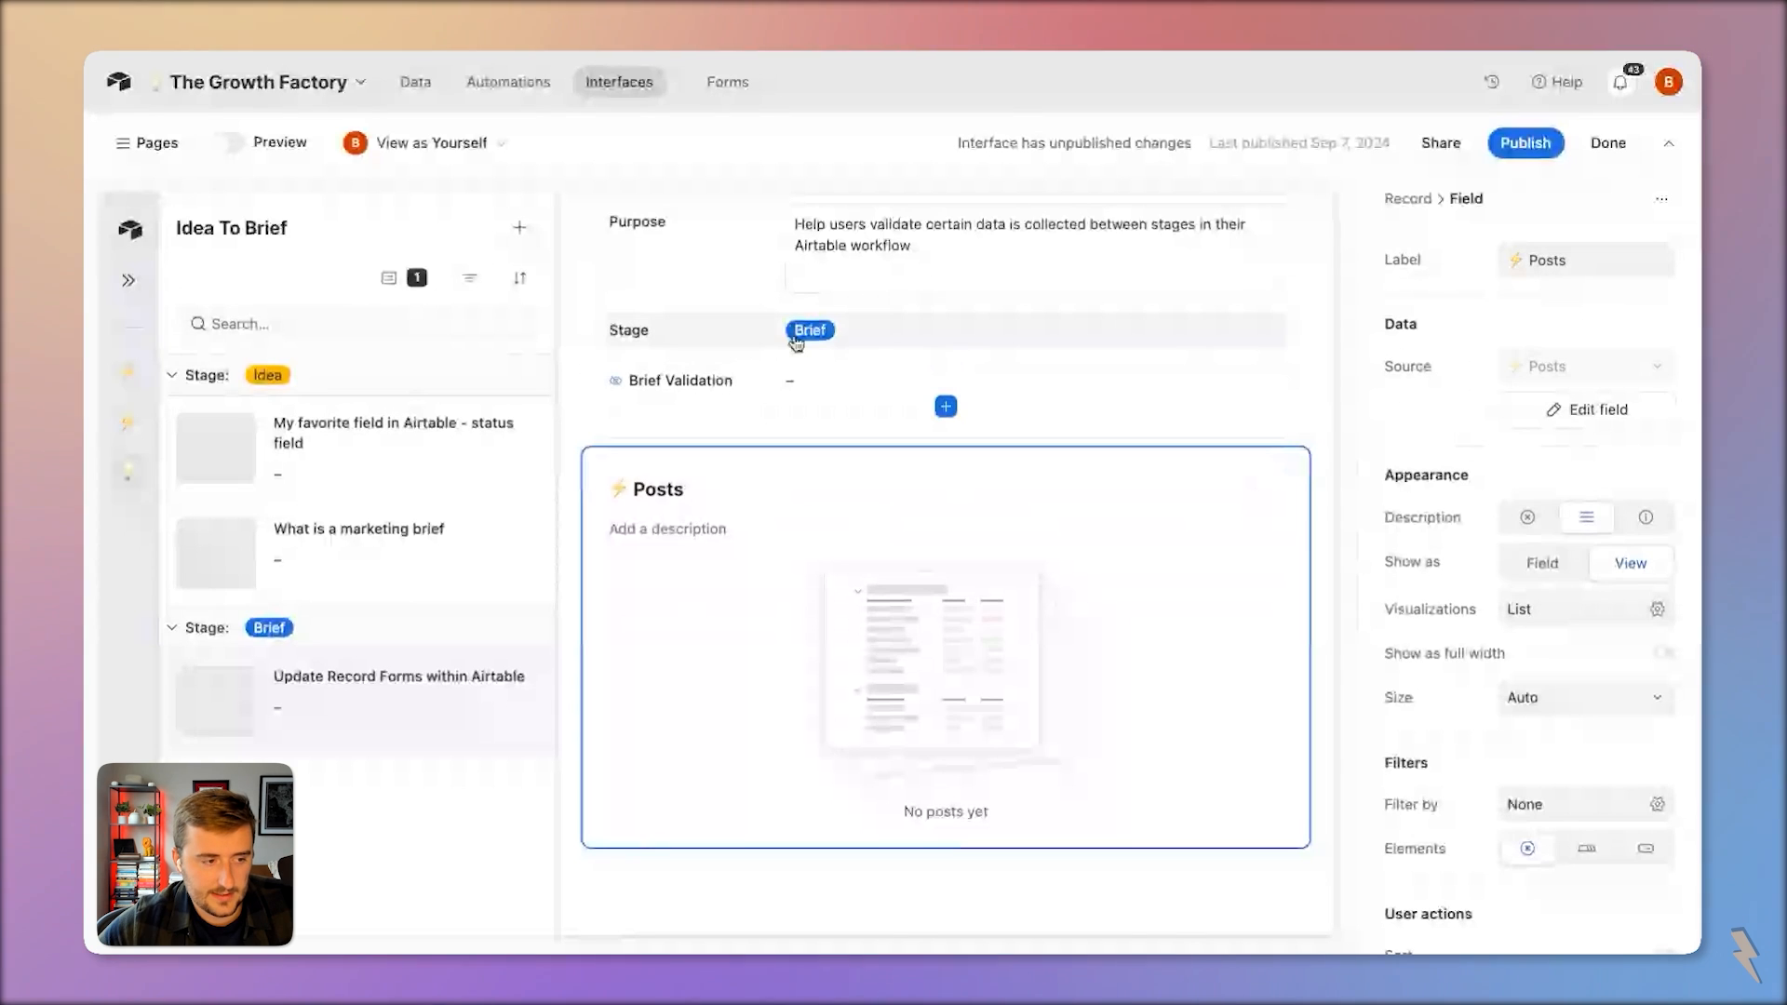
# Make the Posts group visible only where Stage is Brief
pyautogui.scroll(-1, 1487, 820)
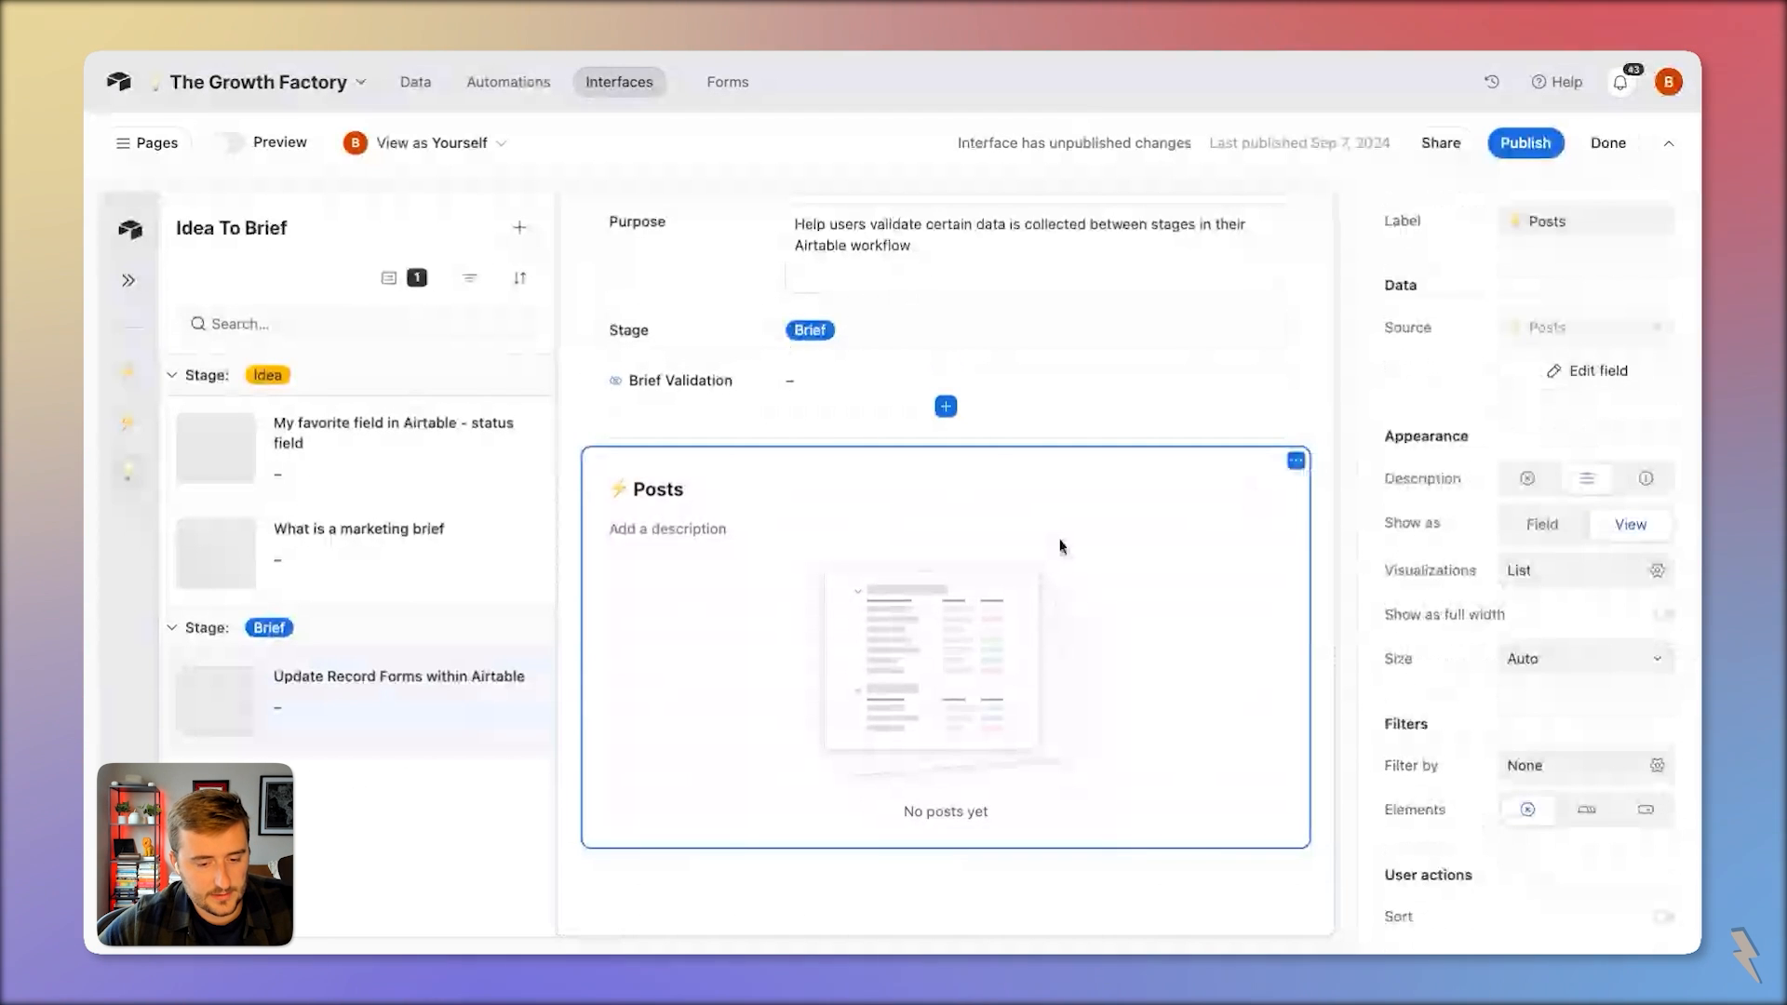
pyautogui.scroll(-5, 1479, 714)
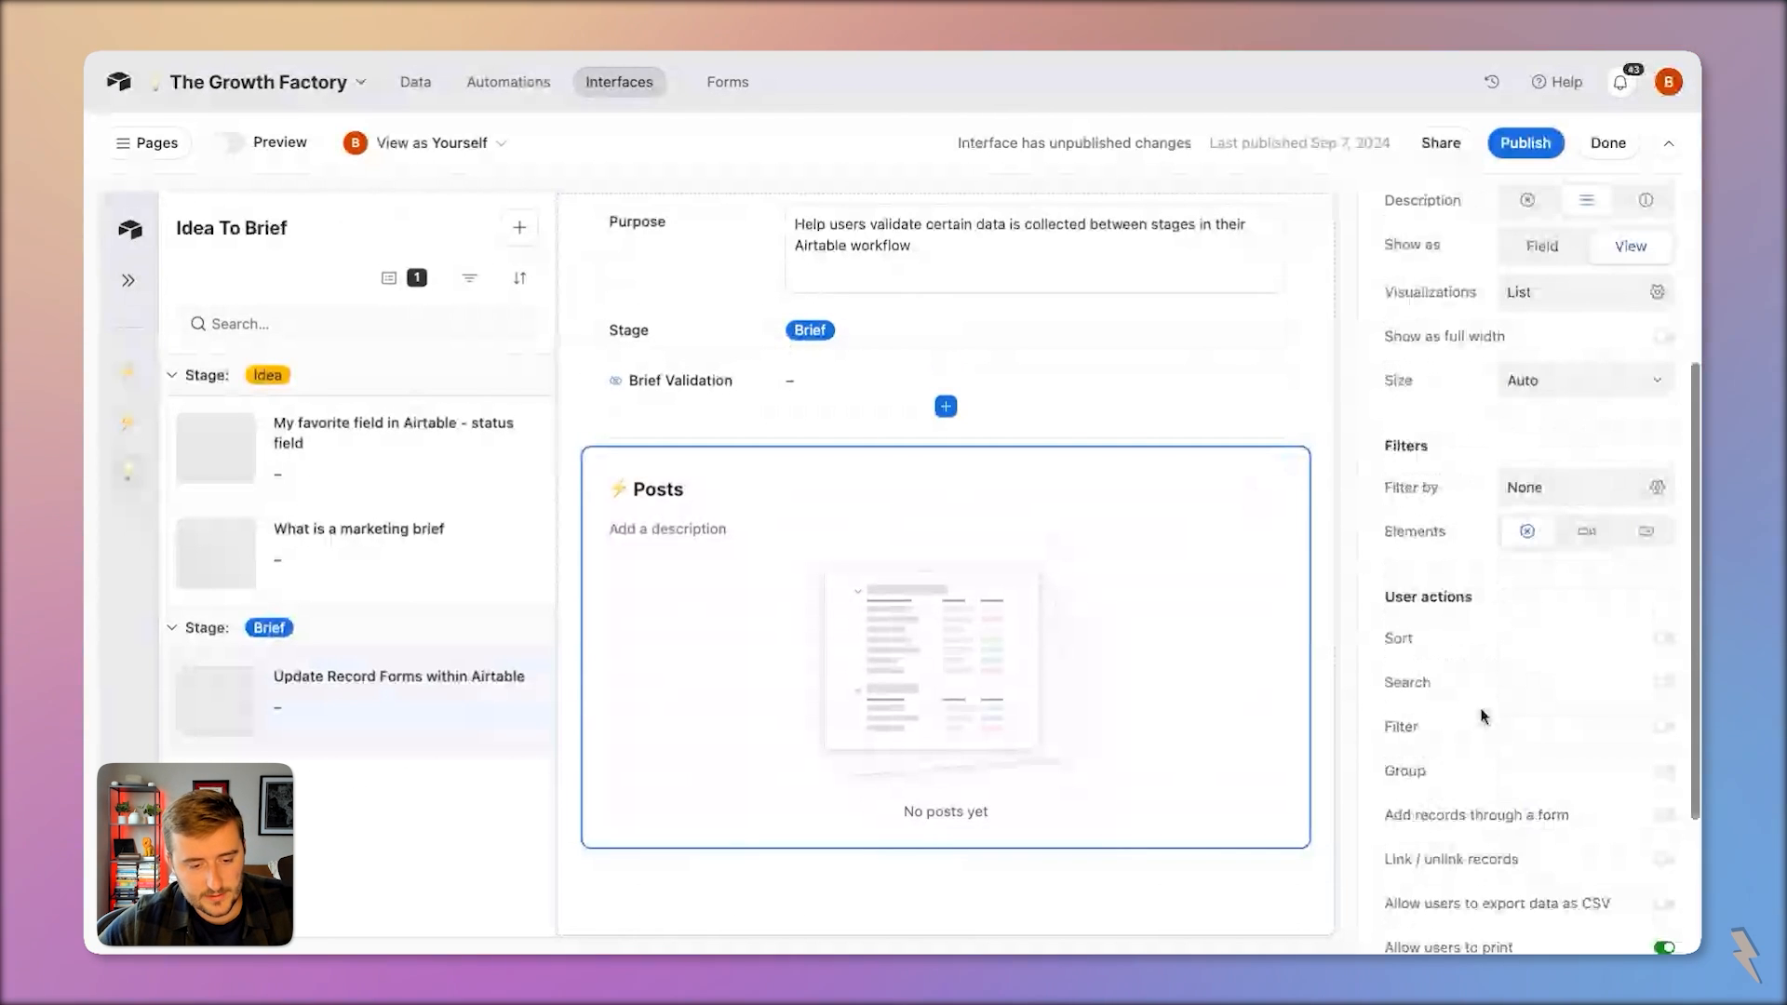
pyautogui.scroll(-4, 1494, 739)
pyautogui.scroll(-1, 1496, 748)
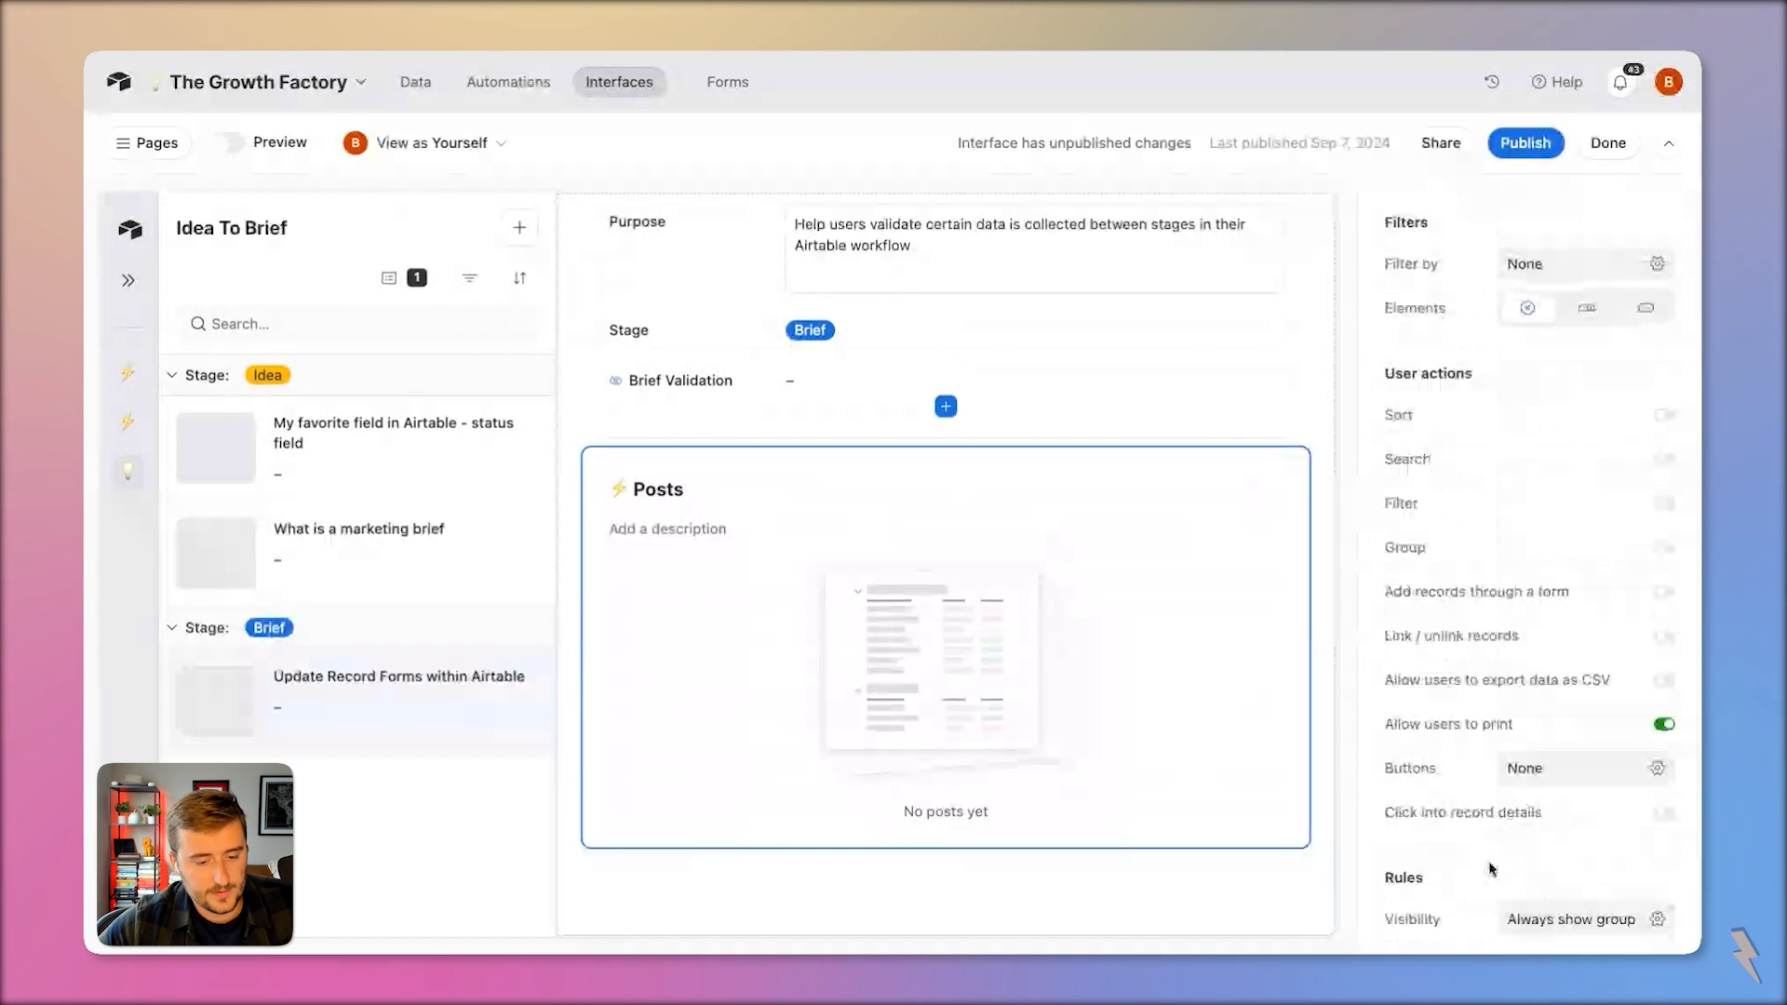
pyautogui.click(1545, 919)
pyautogui.click(1119, 872)
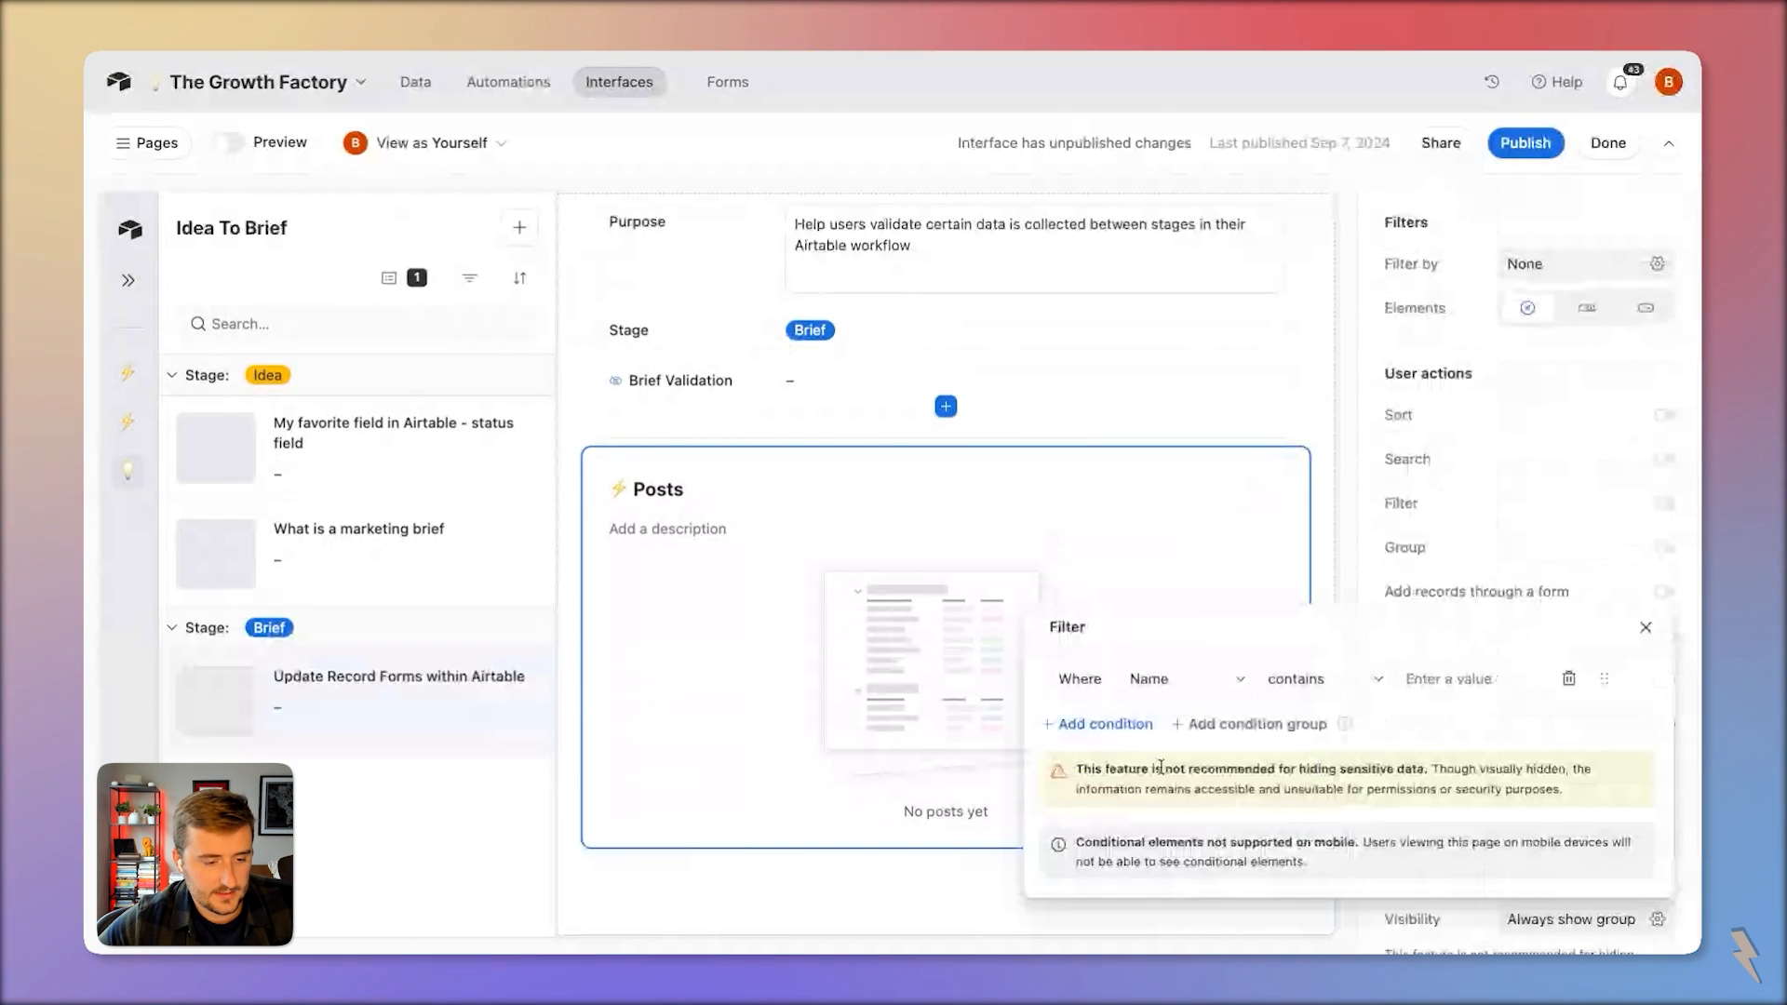
pyautogui.click(1167, 687)
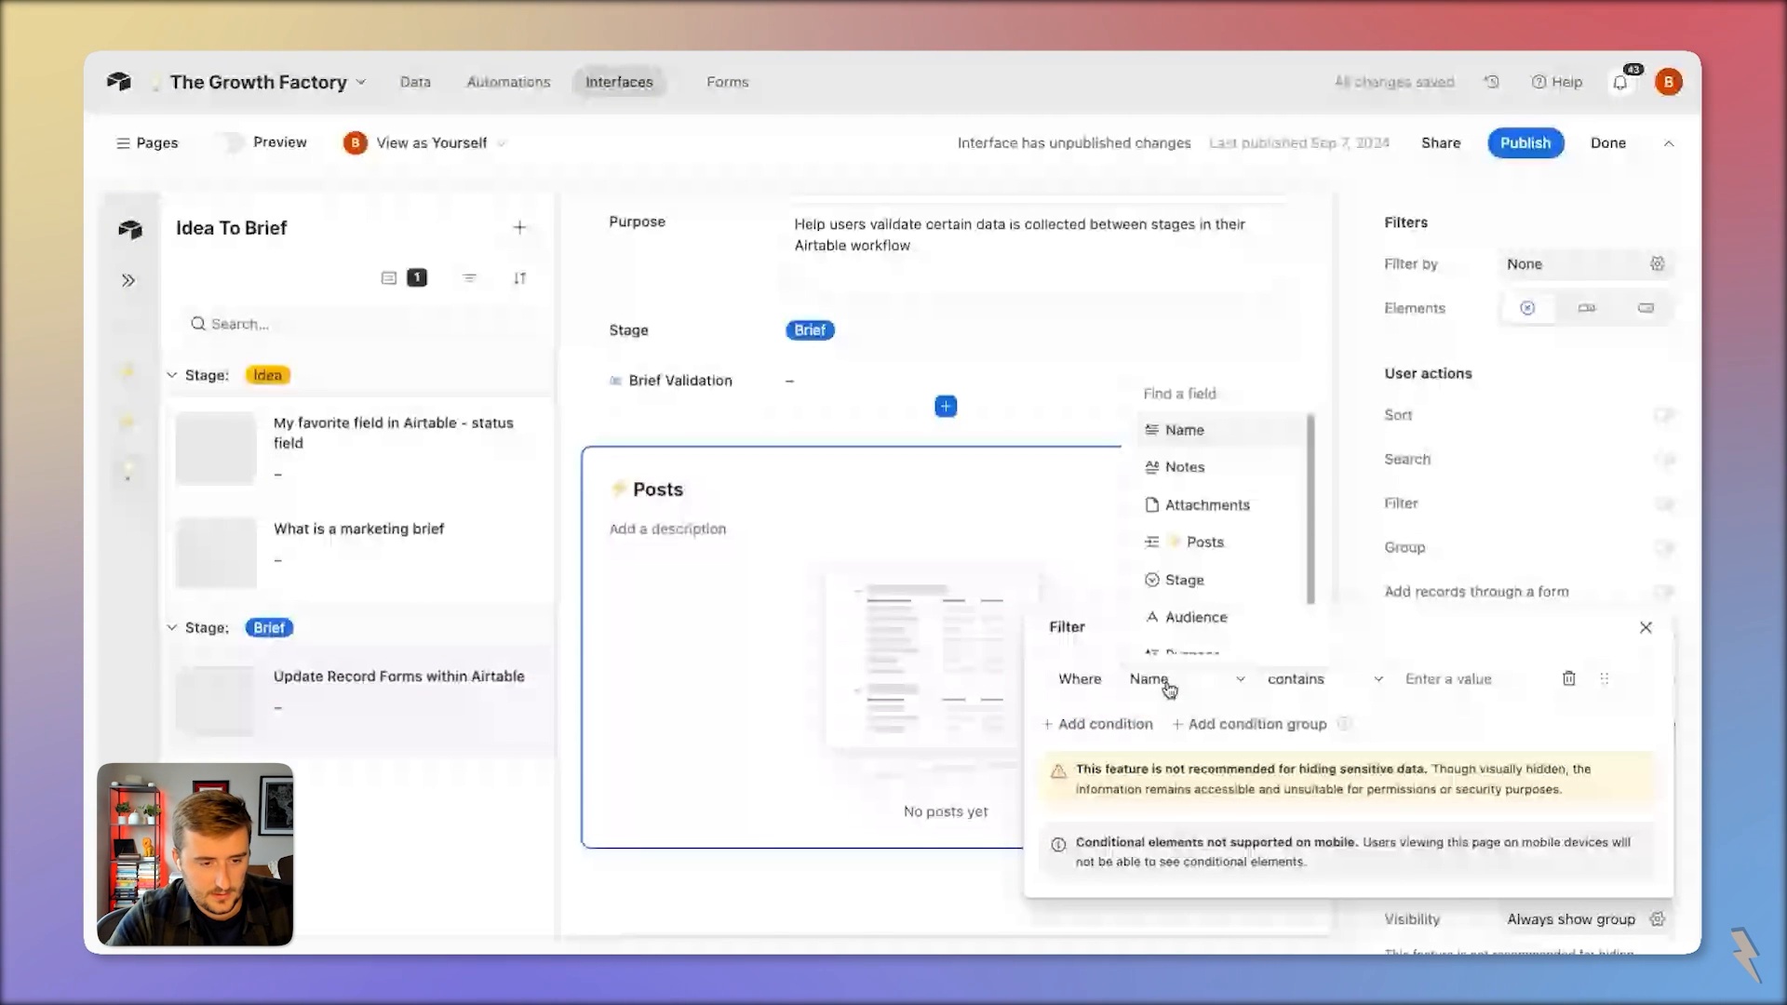
pyautogui.write('sta')
pyautogui.press('Return')
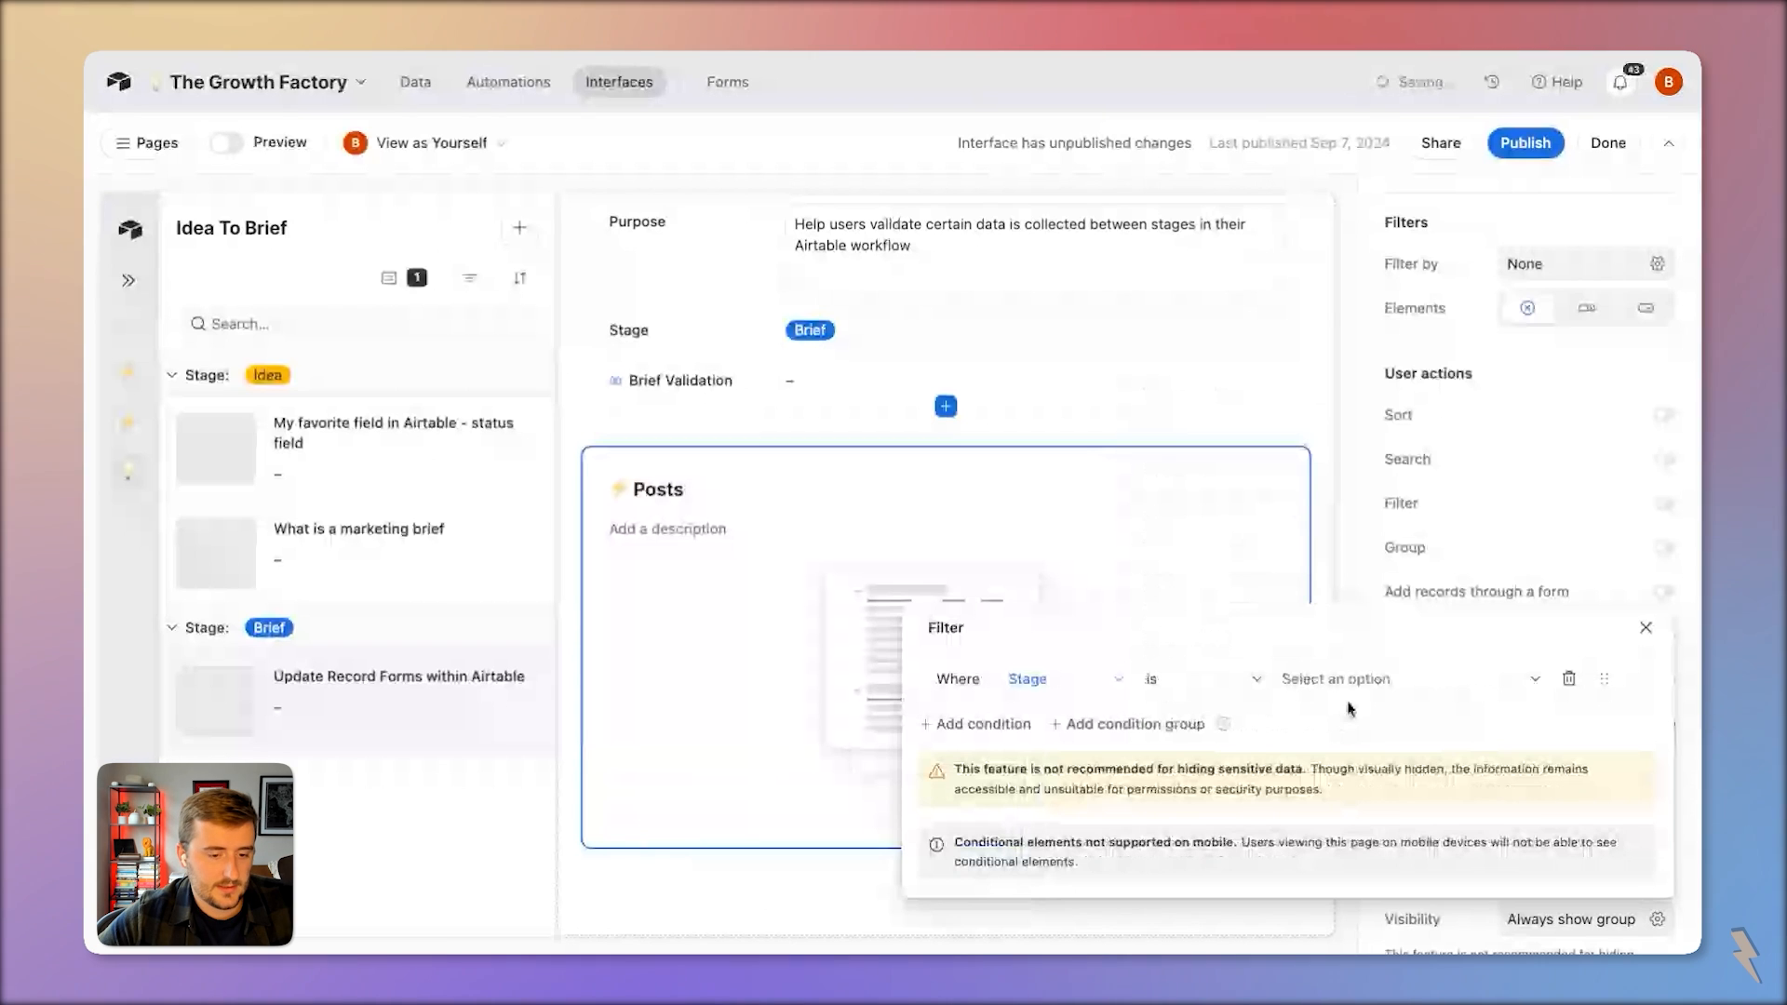
pyautogui.click(1351, 687)
pyautogui.click(1426, 811)
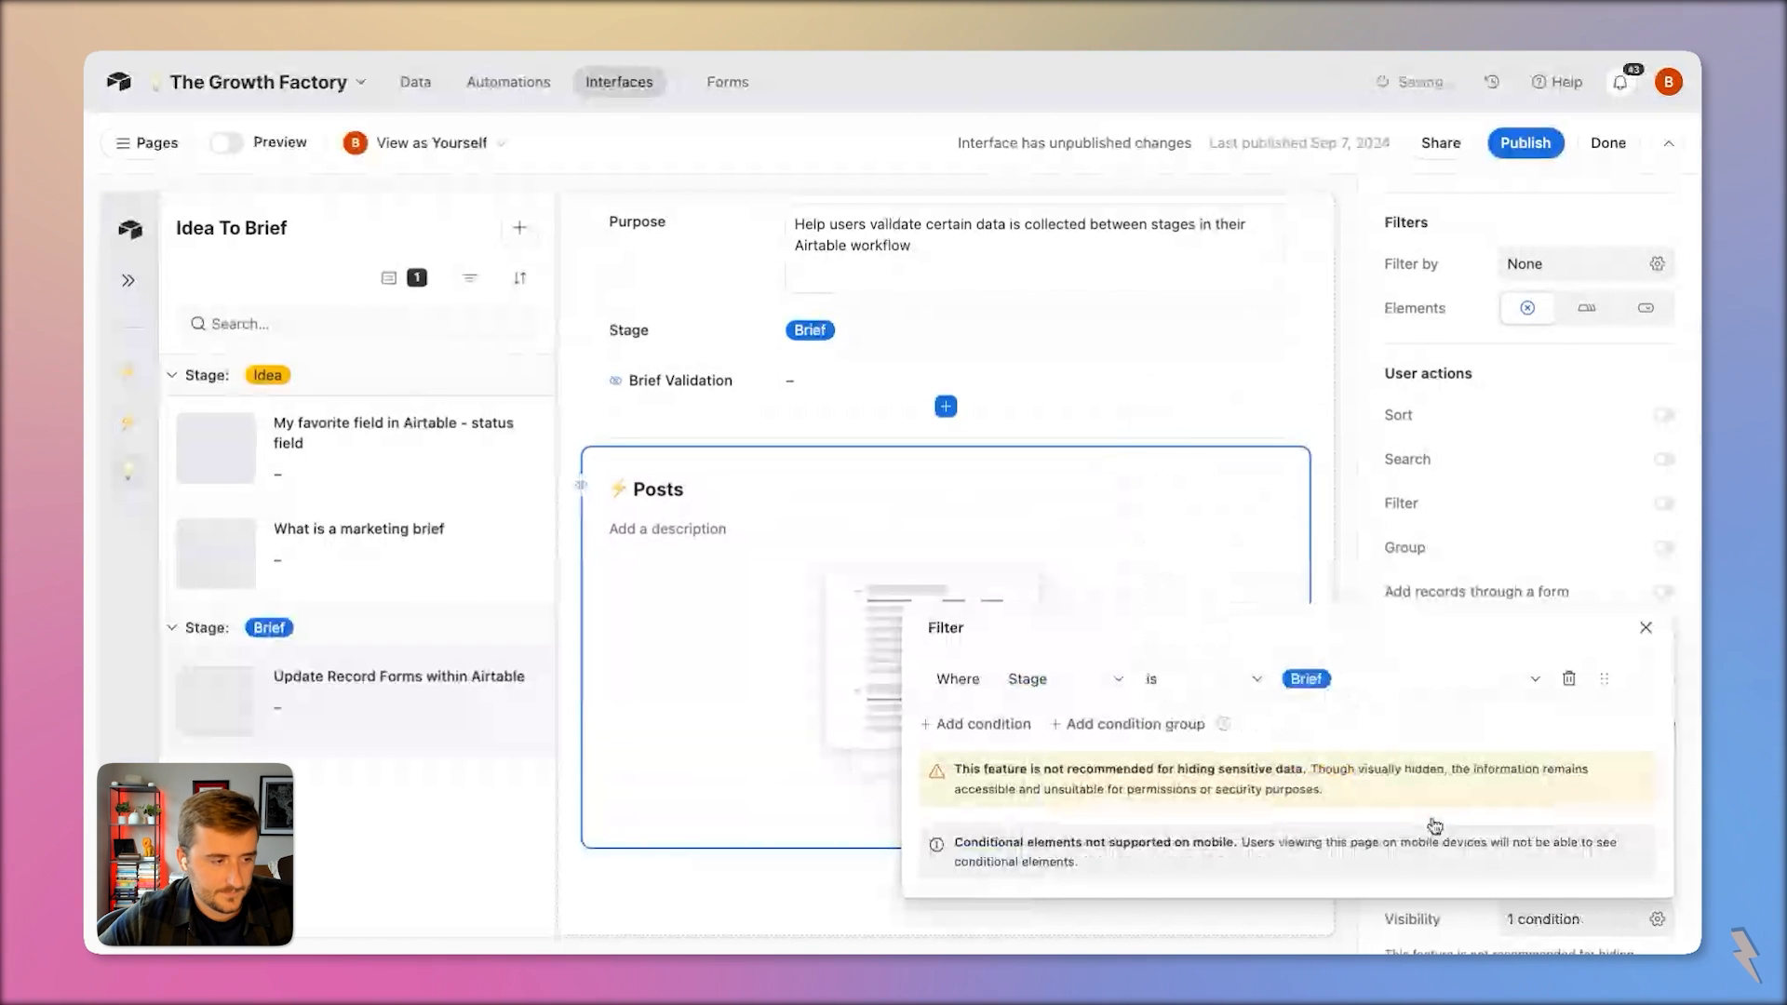
pyautogui.click(581, 451)
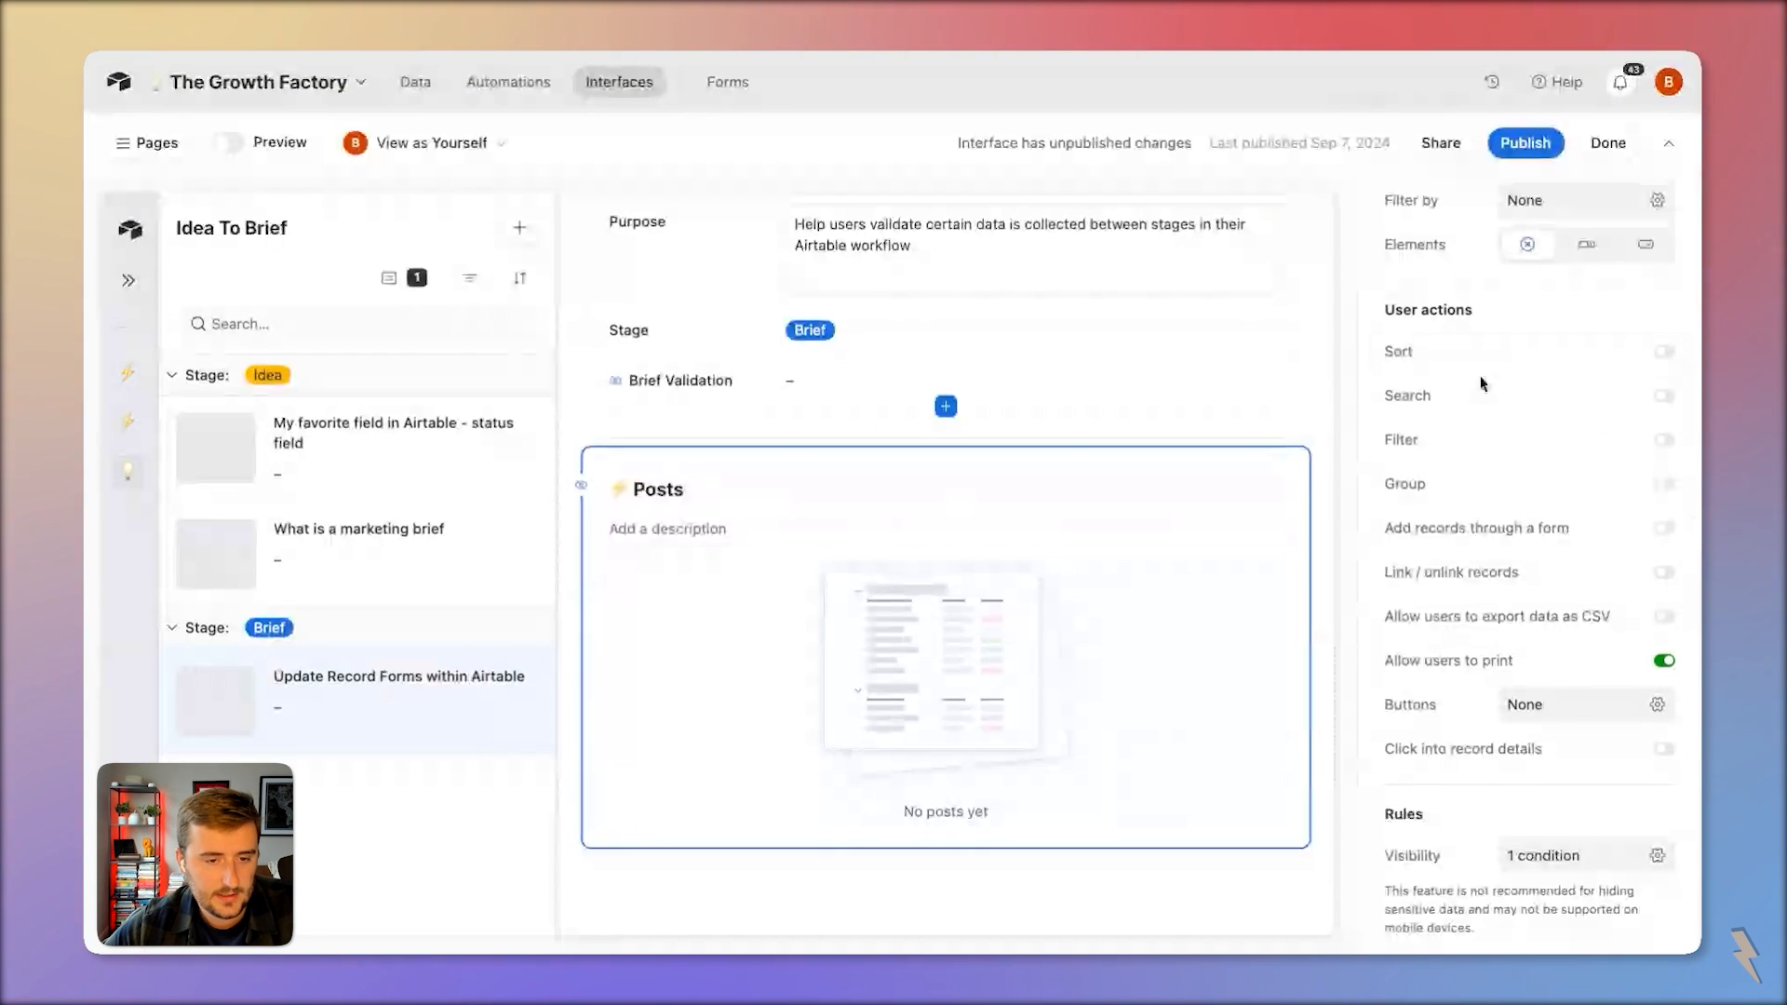
# Enable Sort, Search, Filter, Group, Add records through a form and Click into record details for Posts, closing the post detail page
pyautogui.click(1546, 367)
pyautogui.click(1556, 399)
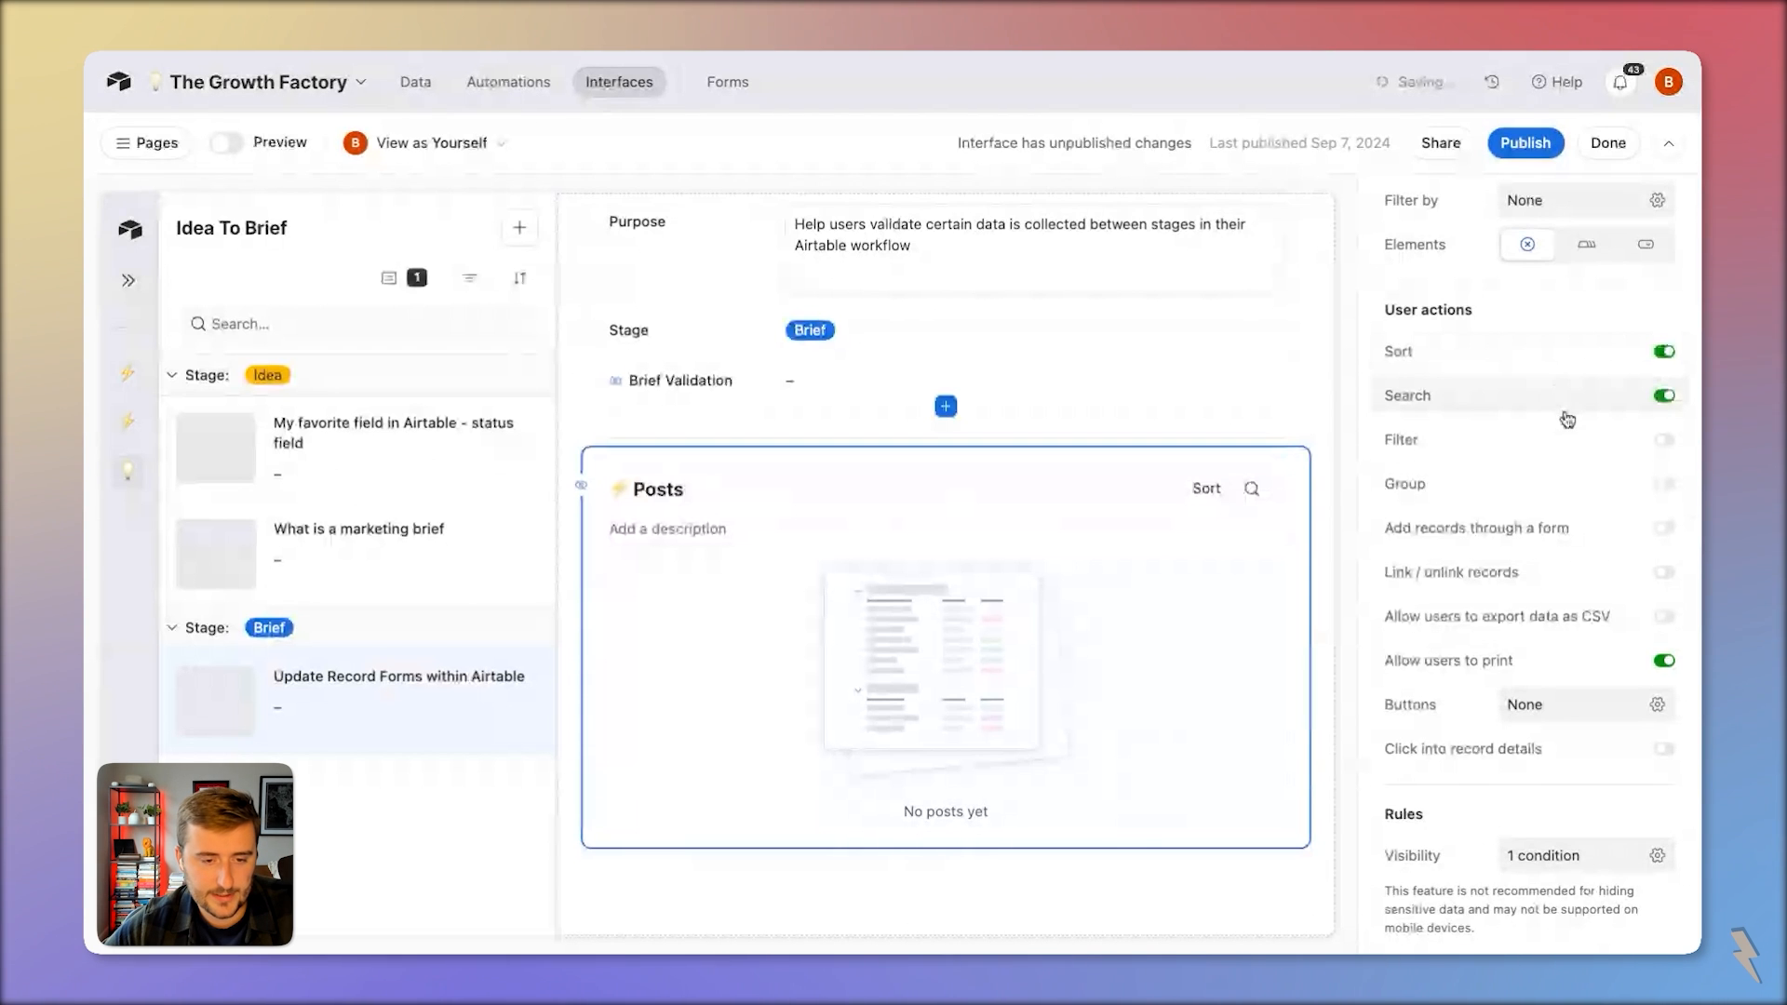
pyautogui.click(1540, 443)
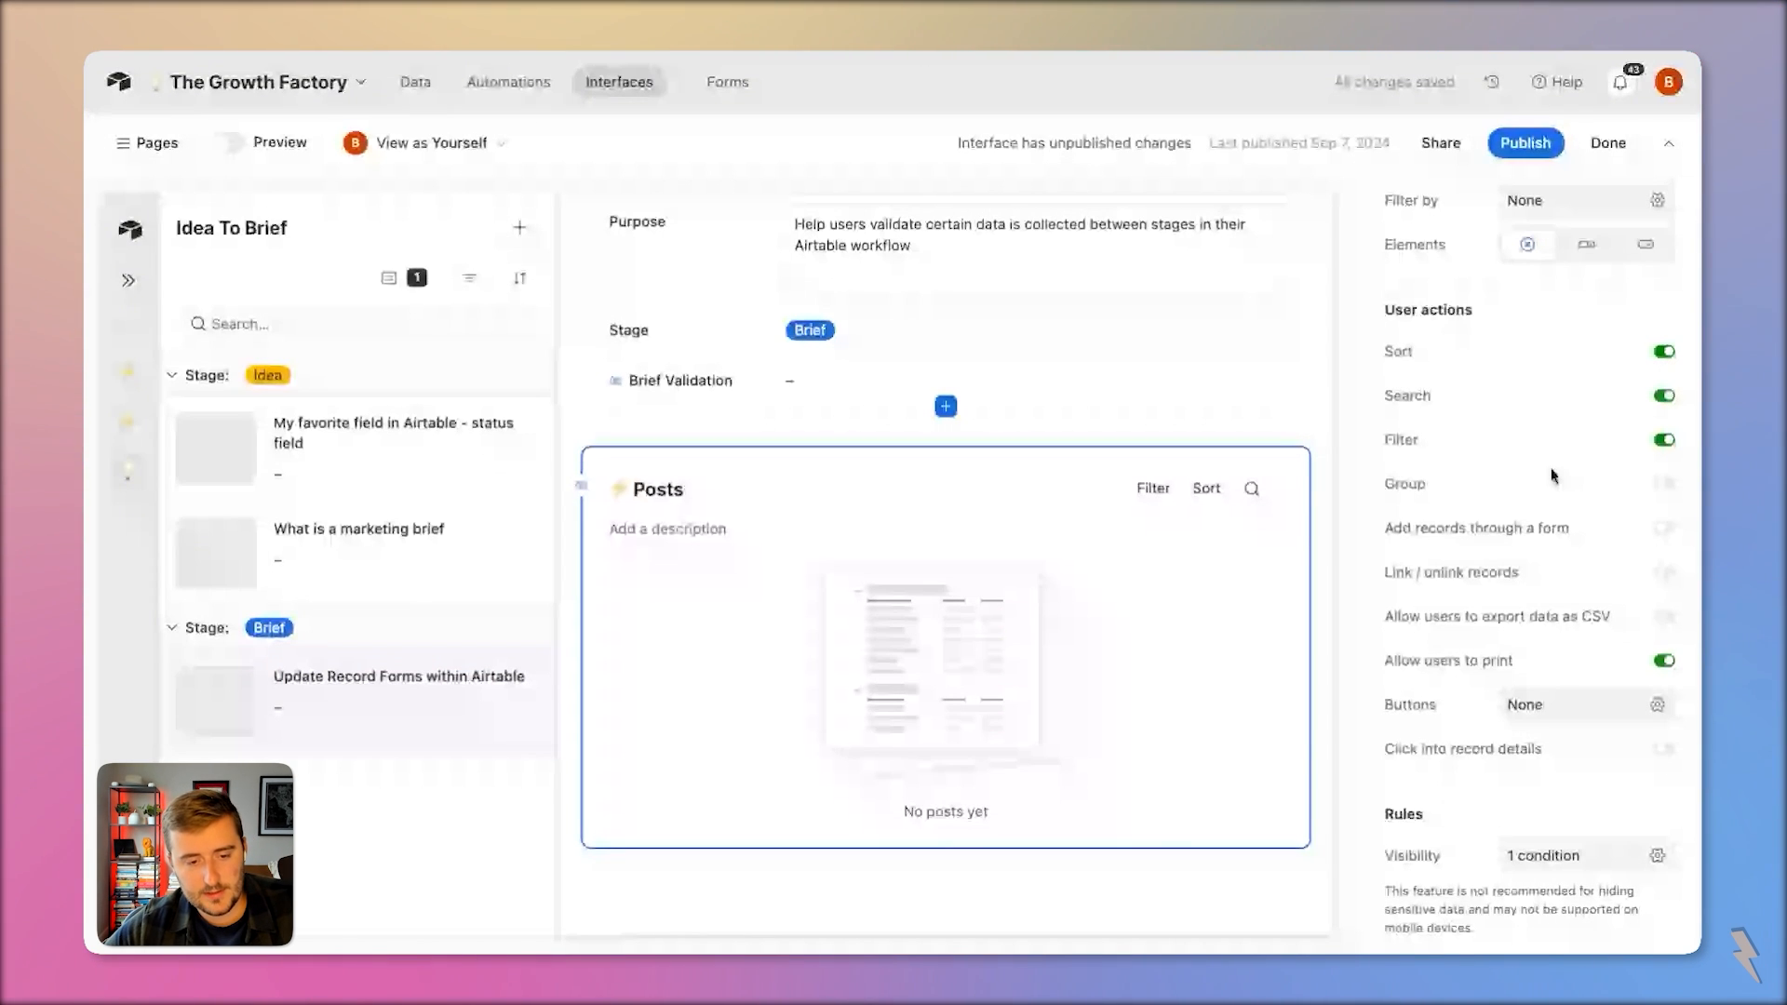
pyautogui.click(1552, 480)
pyautogui.click(1580, 524)
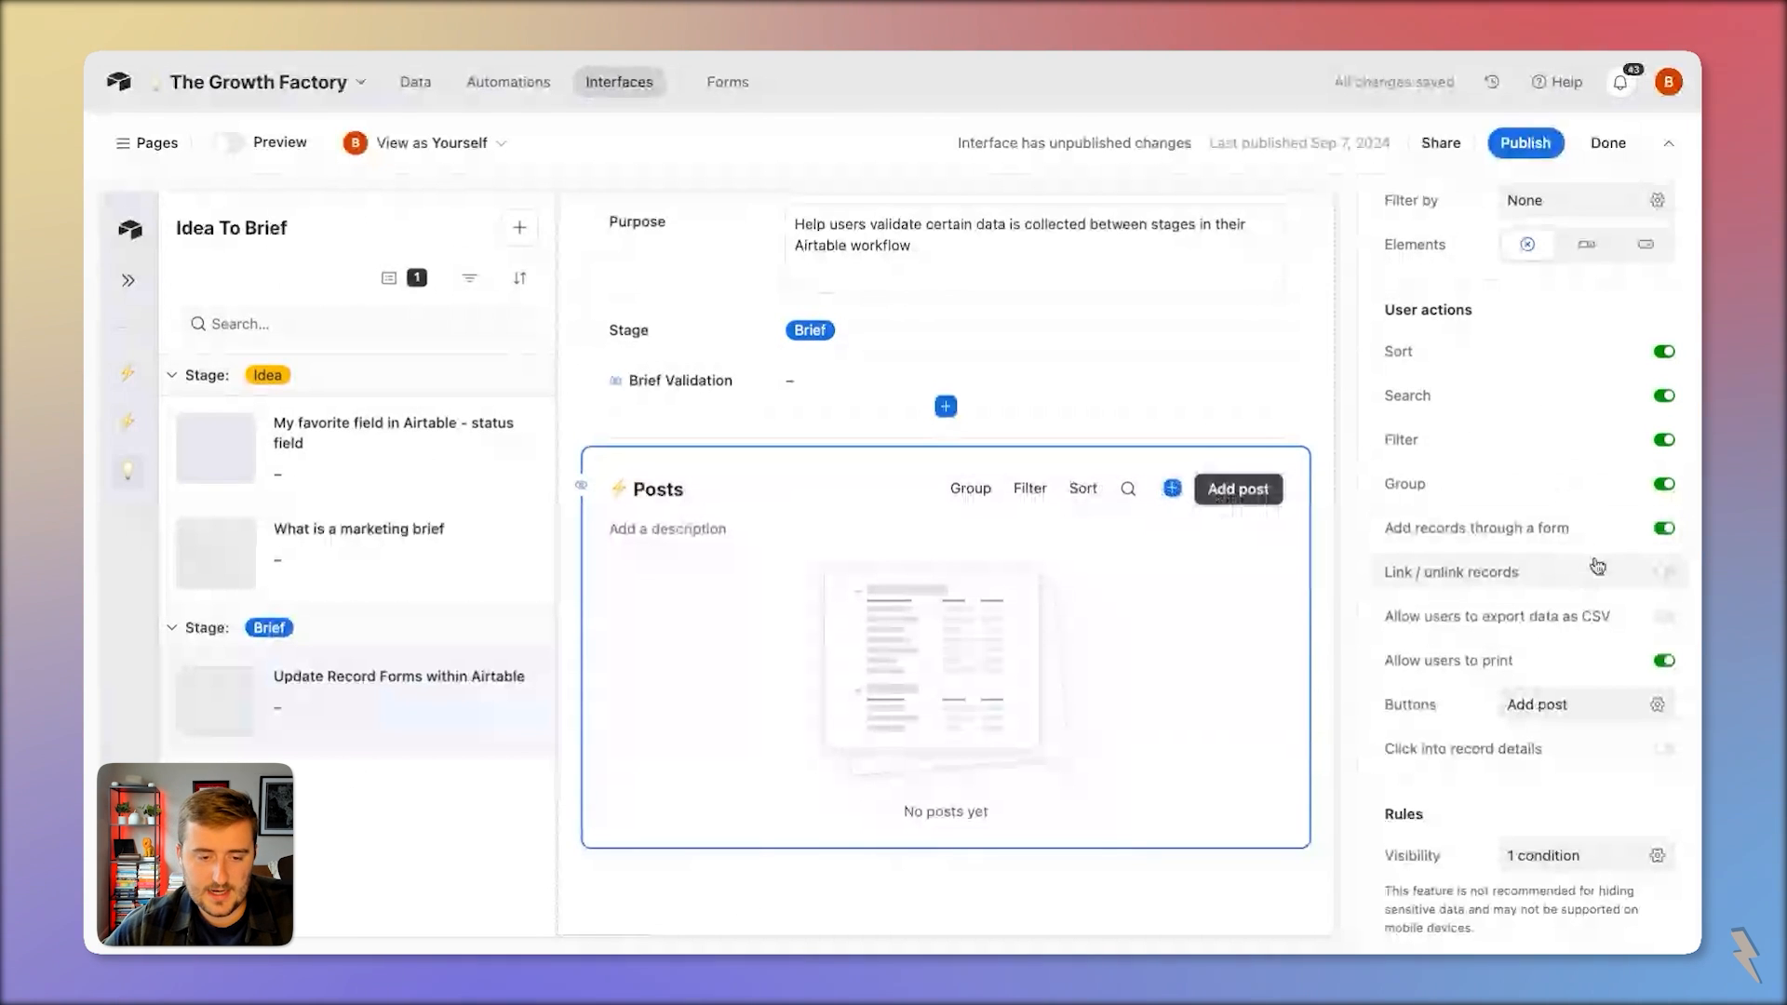
pyautogui.click(1548, 582)
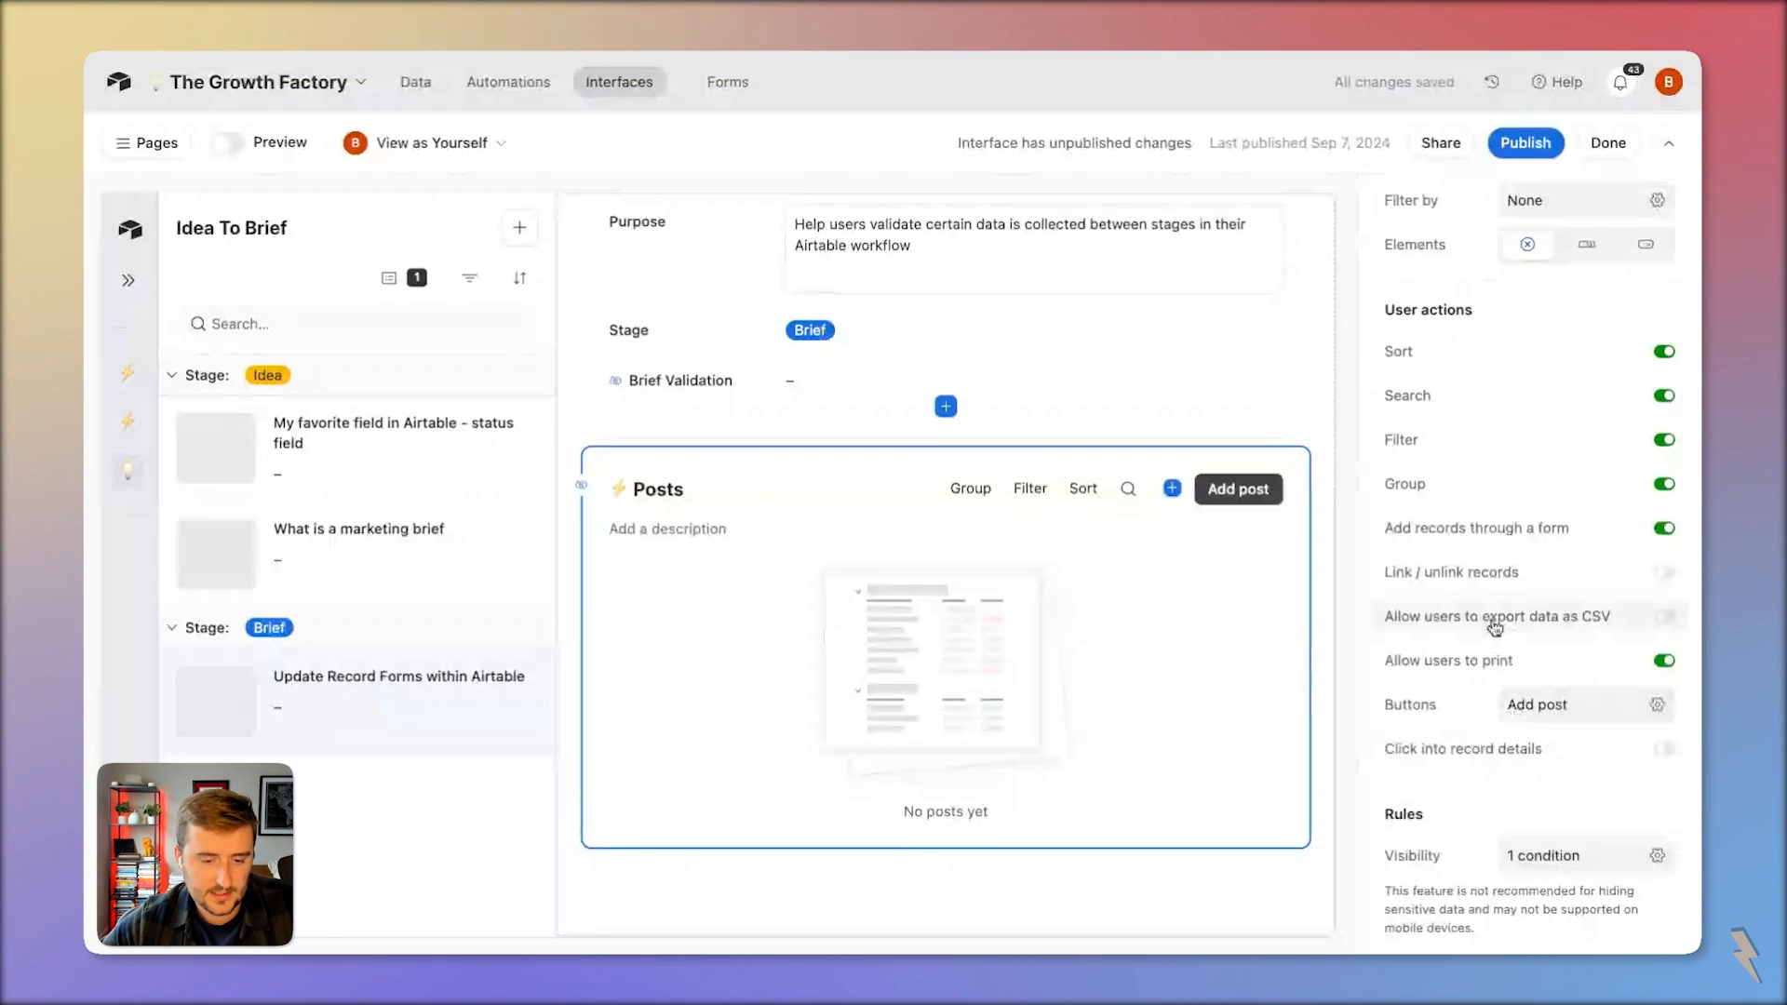
pyautogui.click(1566, 756)
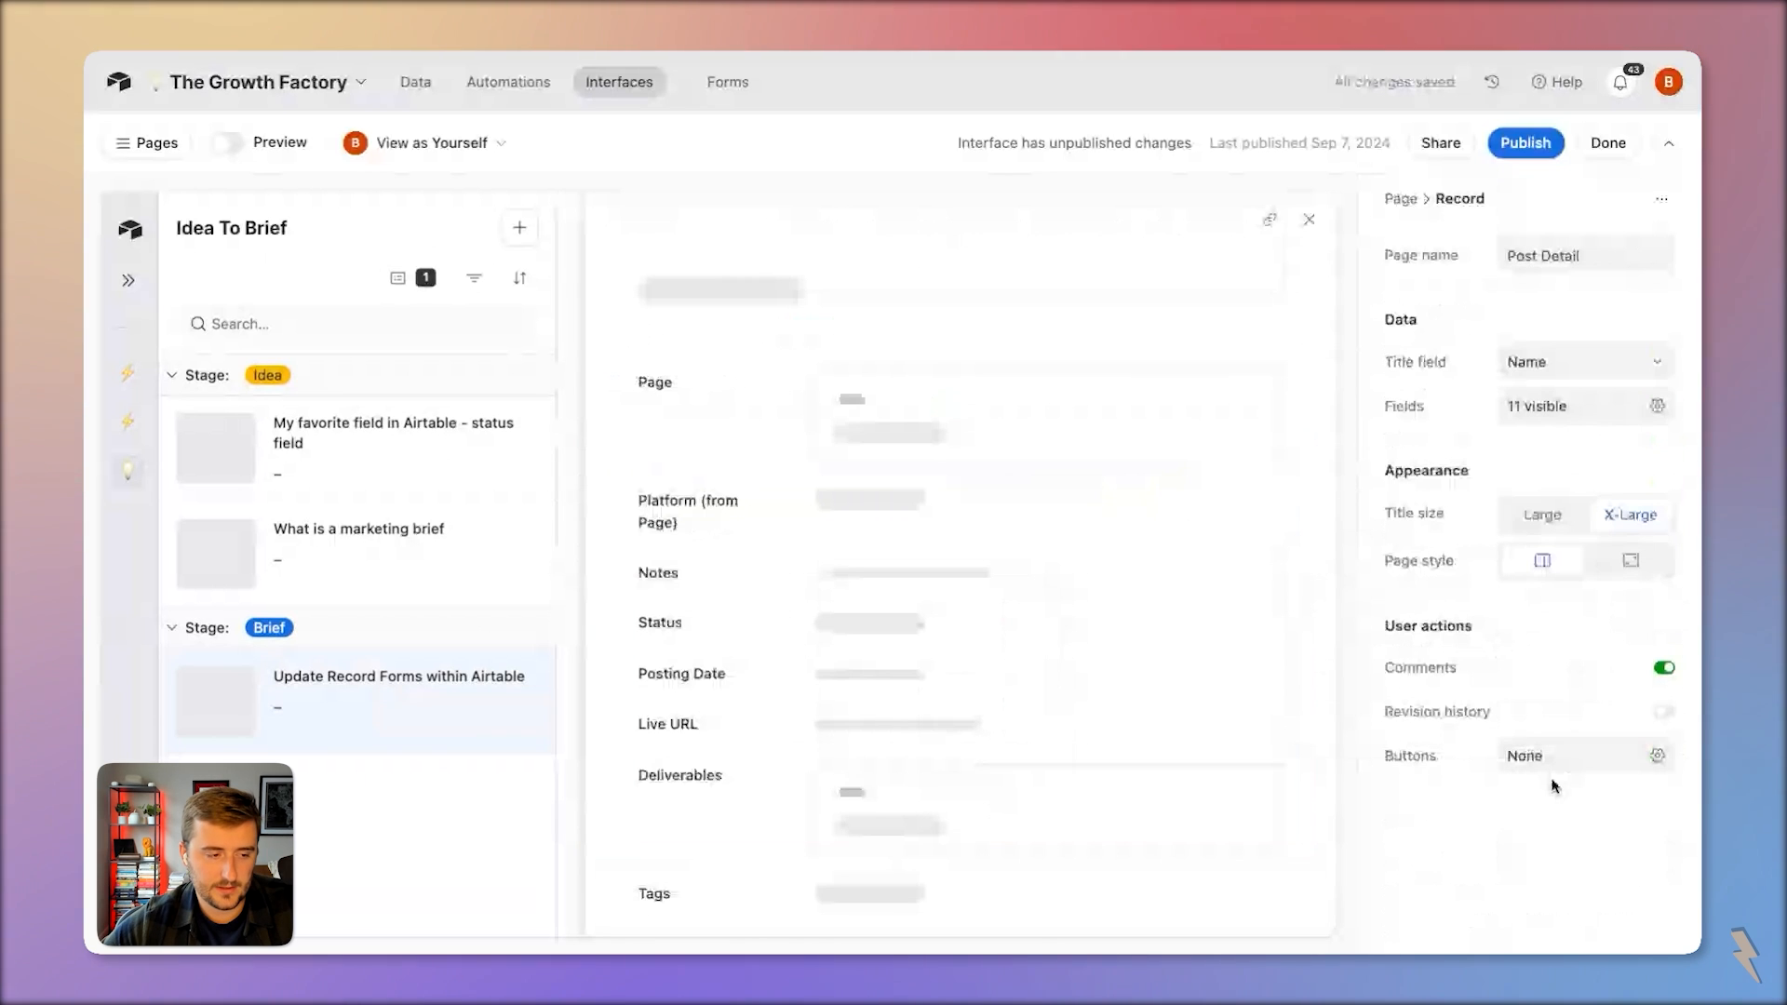
pyautogui.click(1313, 221)
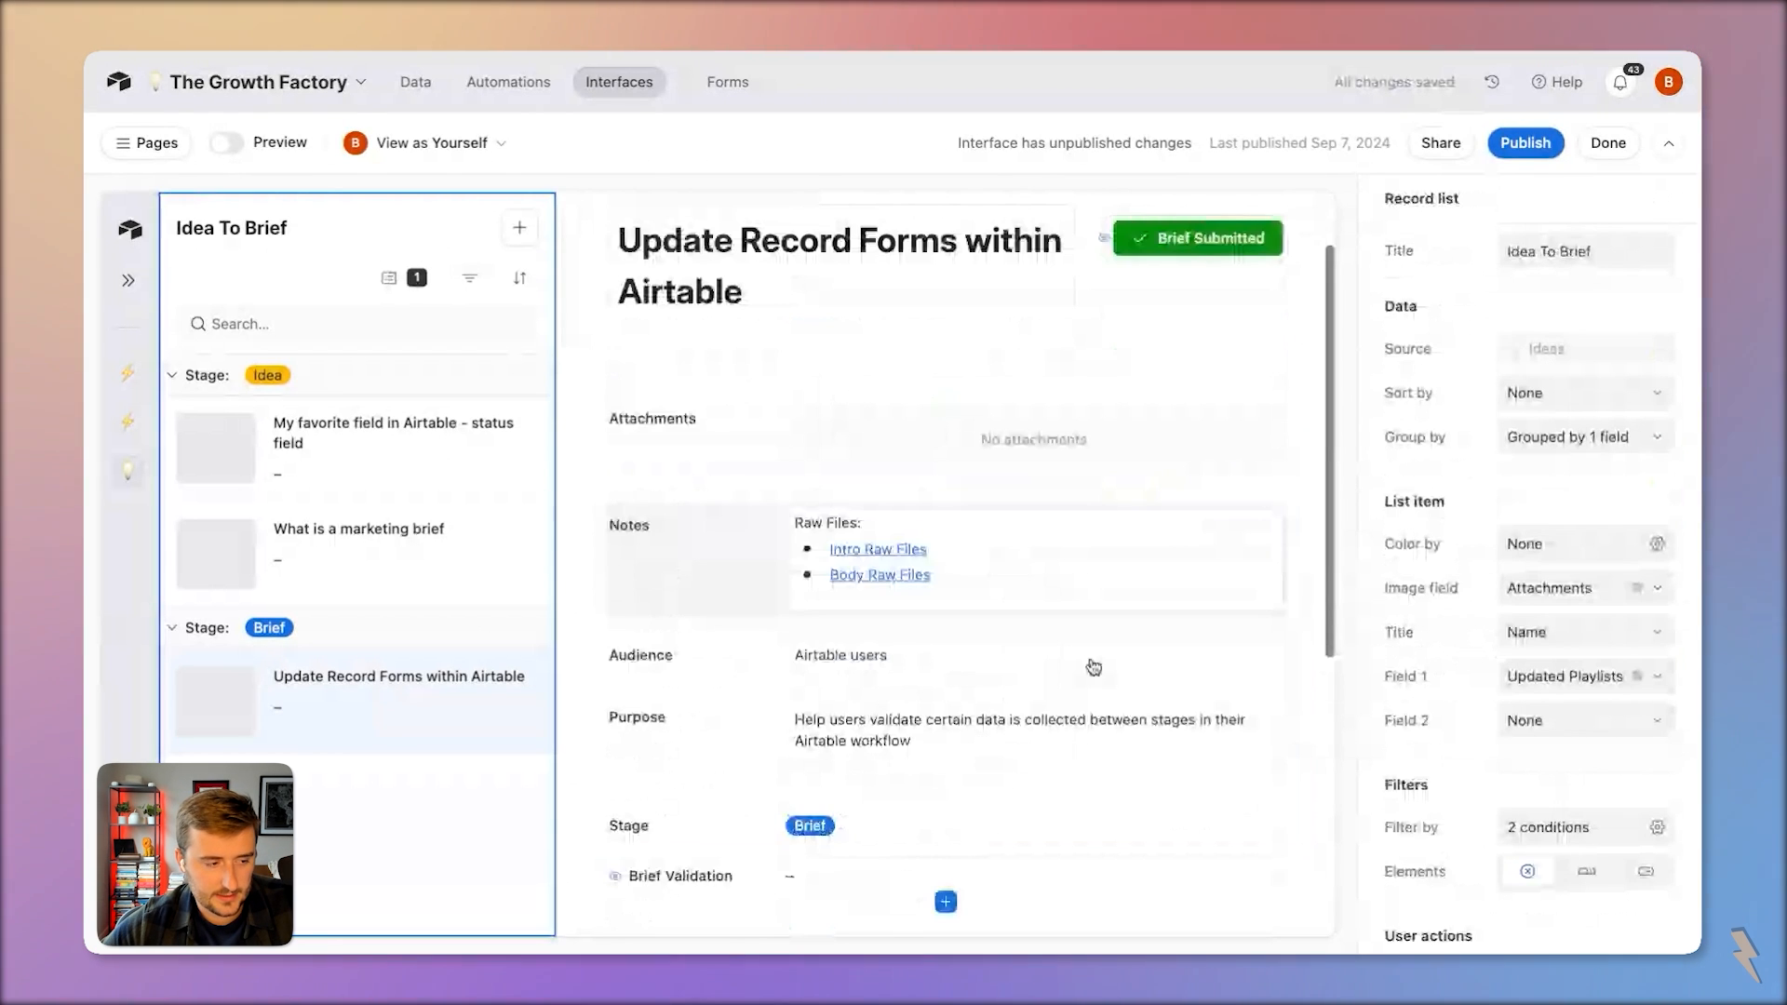
# Reselect the Posts view and examine its user actions, visibility rule, filters and appearance settings
pyautogui.scroll(-6, 1089, 667)
pyautogui.click(961, 502)
pyautogui.click(901, 491)
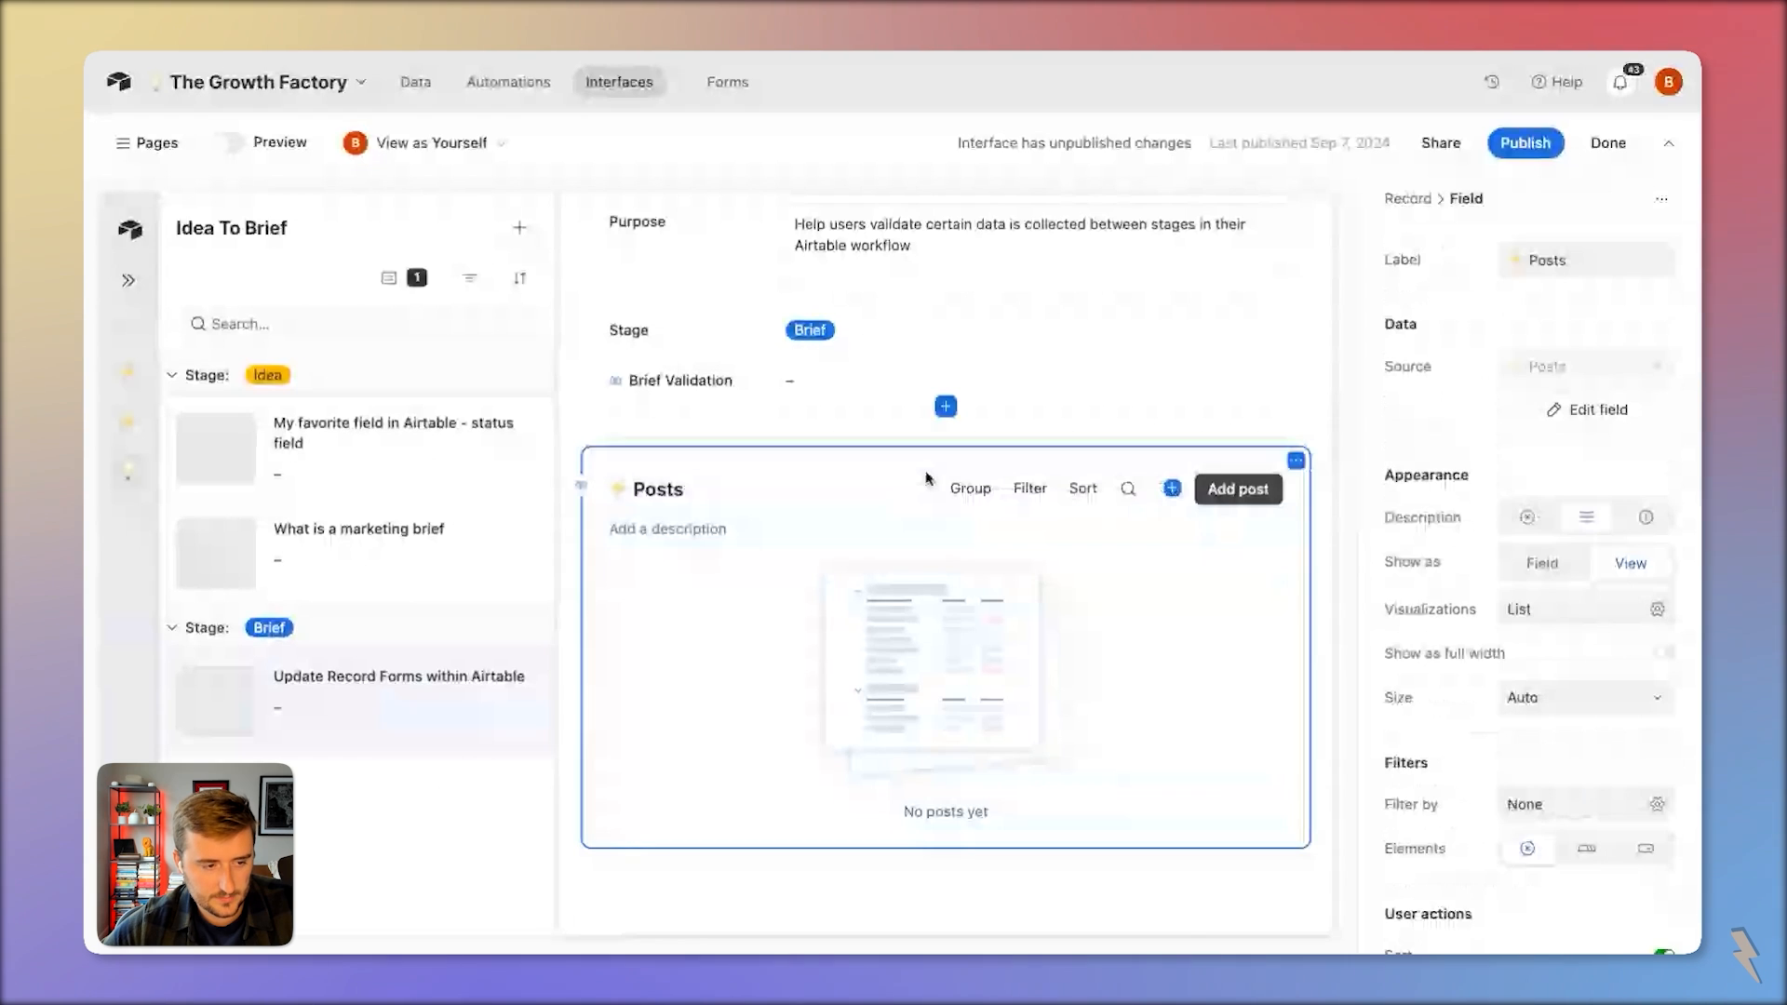
pyautogui.scroll(-6, 1572, 618)
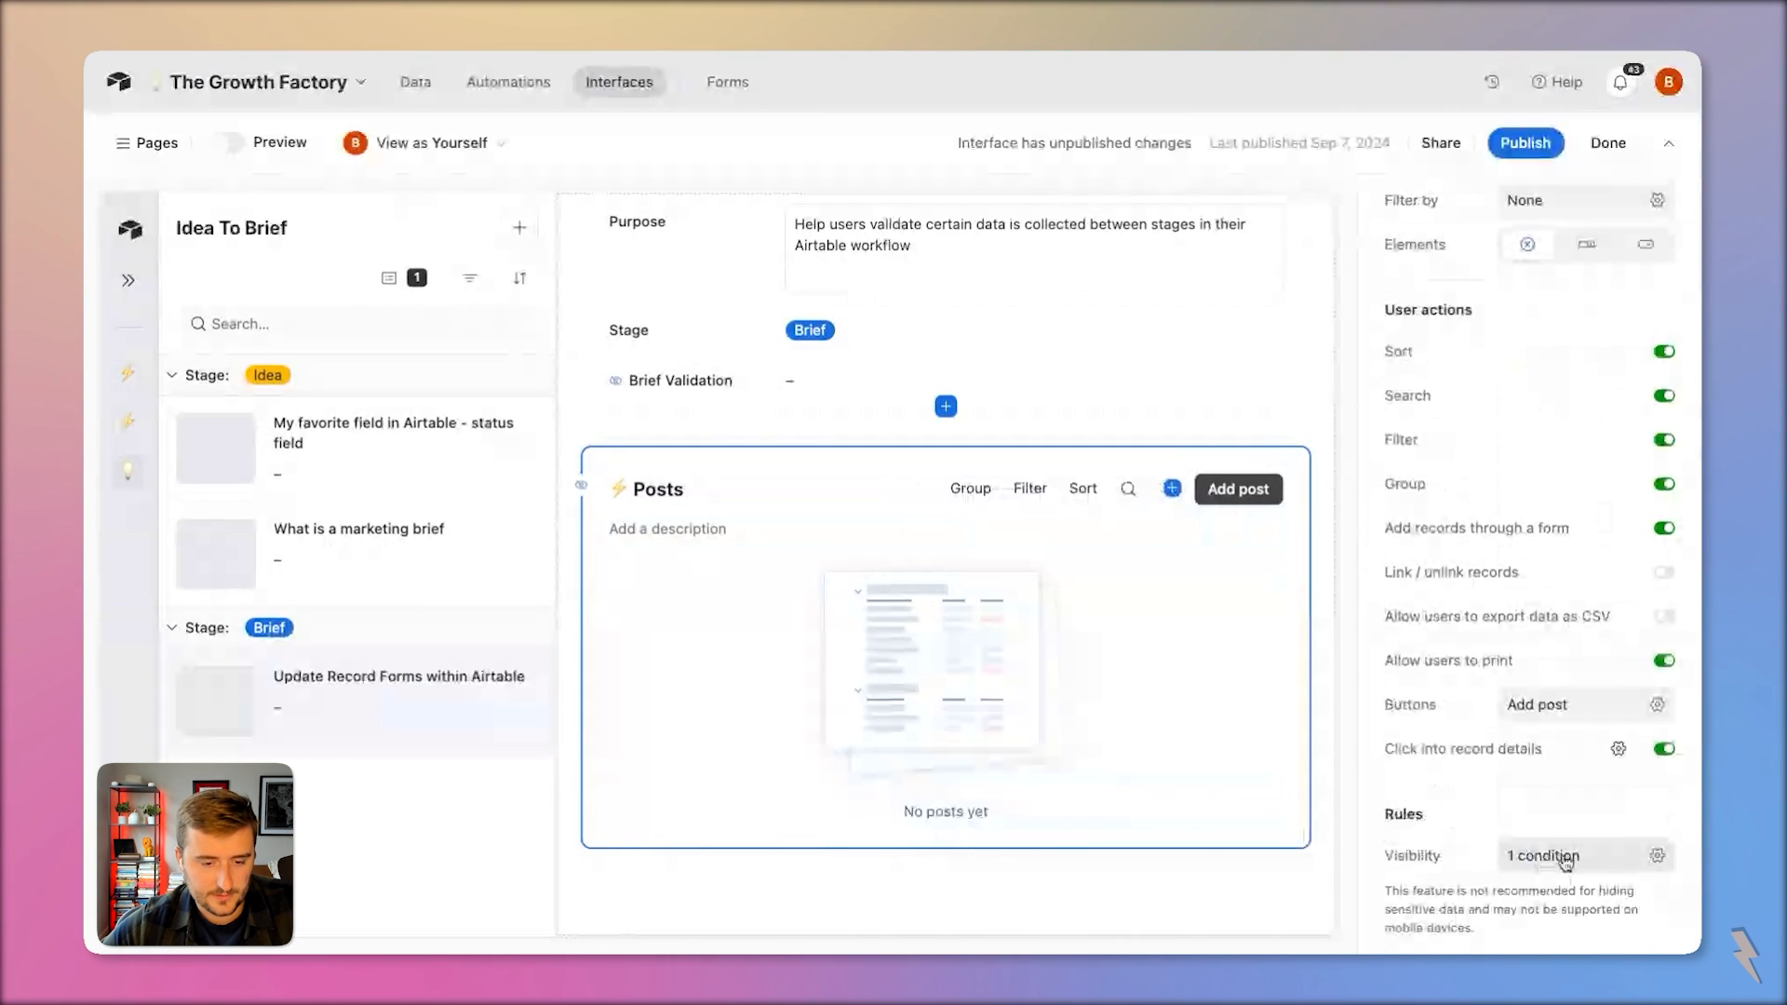
pyautogui.scroll(1, 1572, 778)
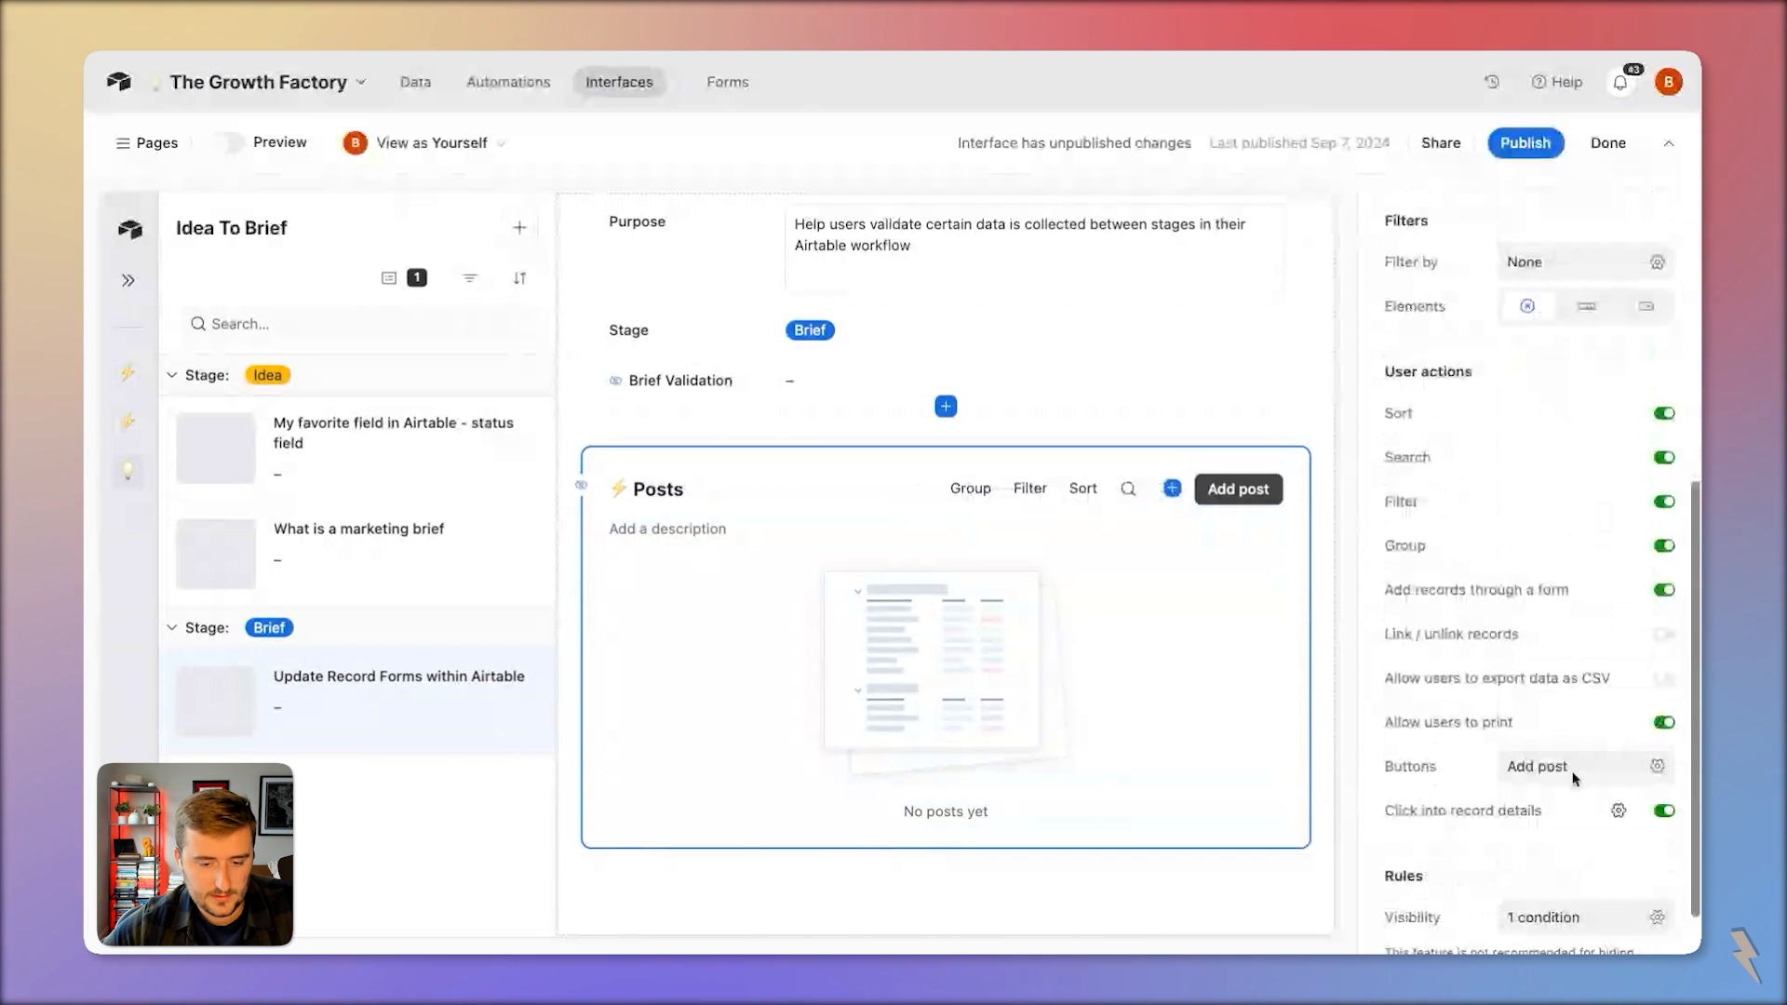
pyautogui.scroll(1, 1573, 778)
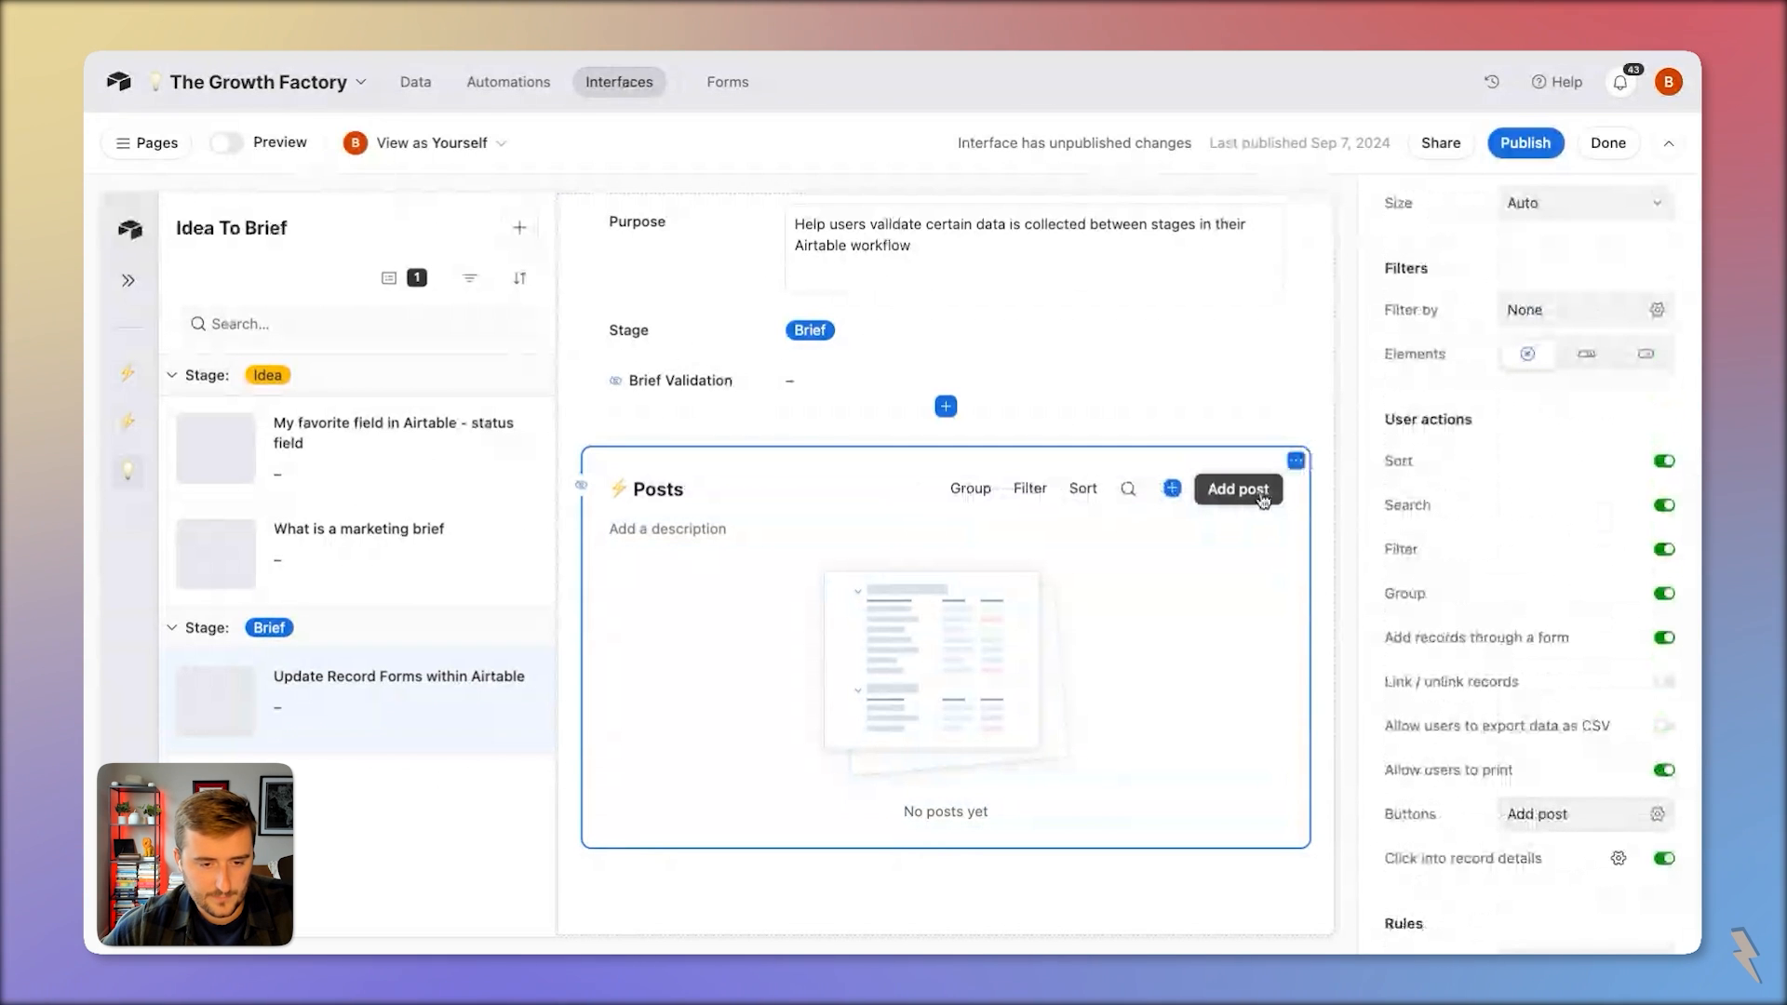
pyautogui.scroll(2, 1538, 515)
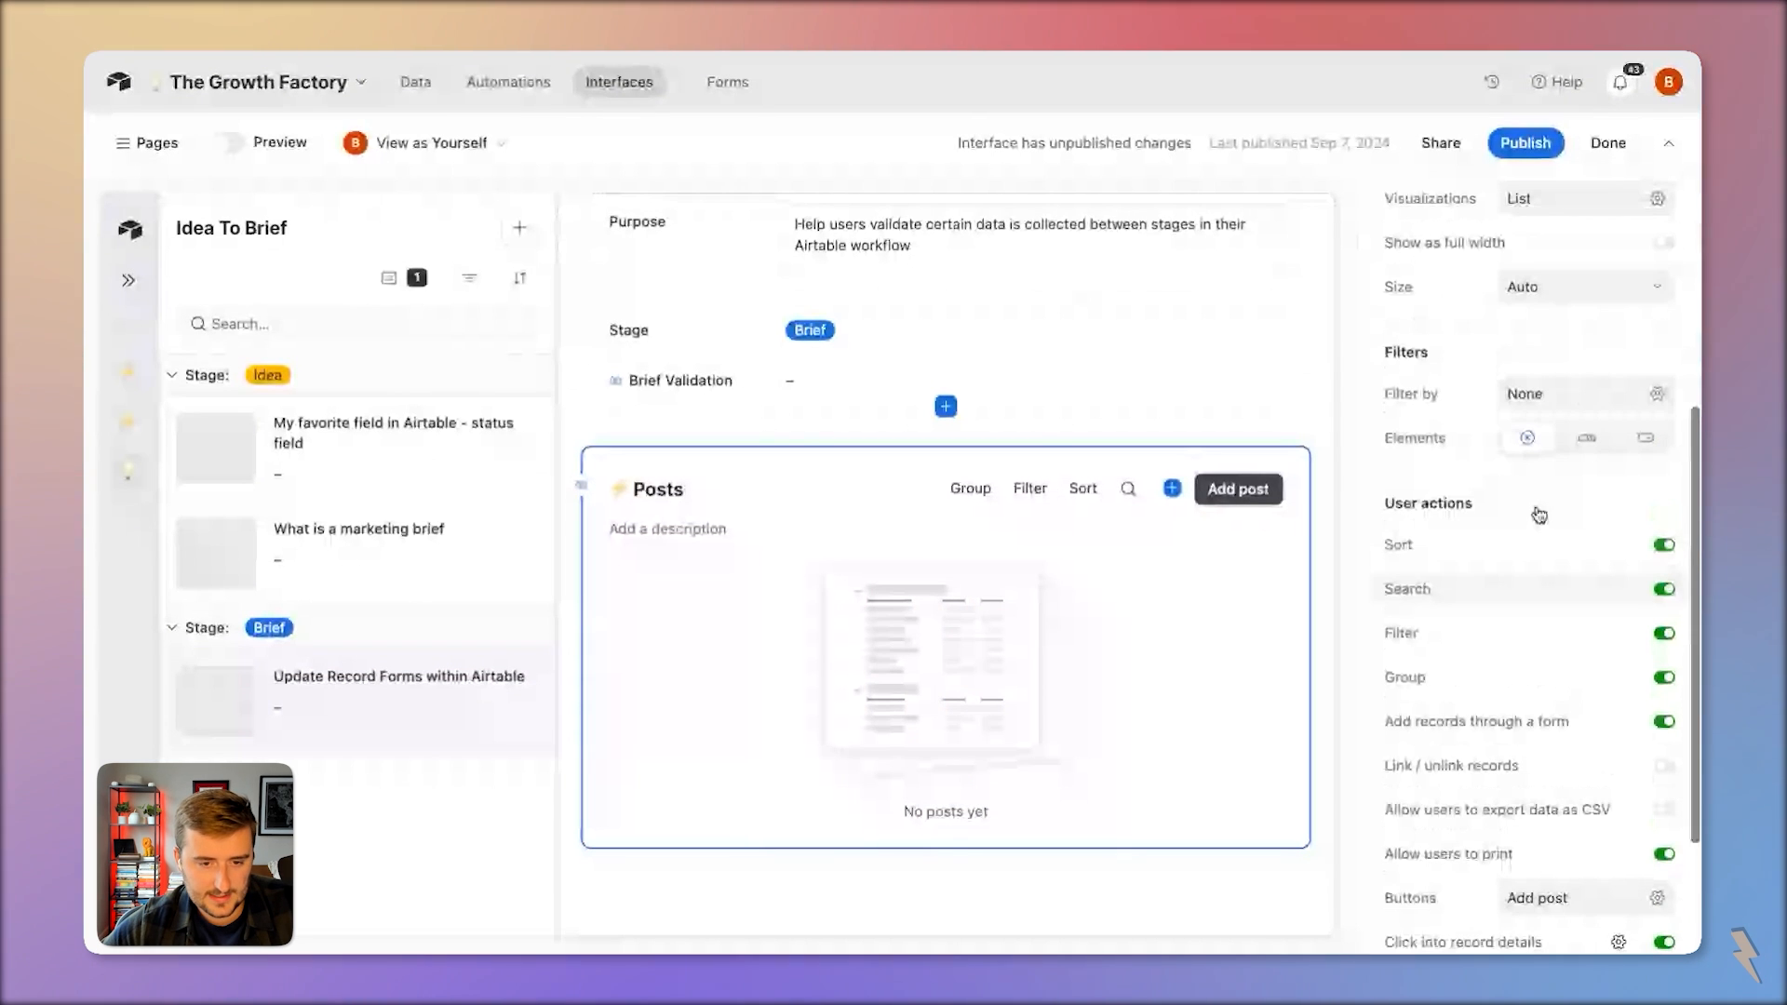
pyautogui.scroll(1, 1538, 515)
pyautogui.scroll(3, 1637, 491)
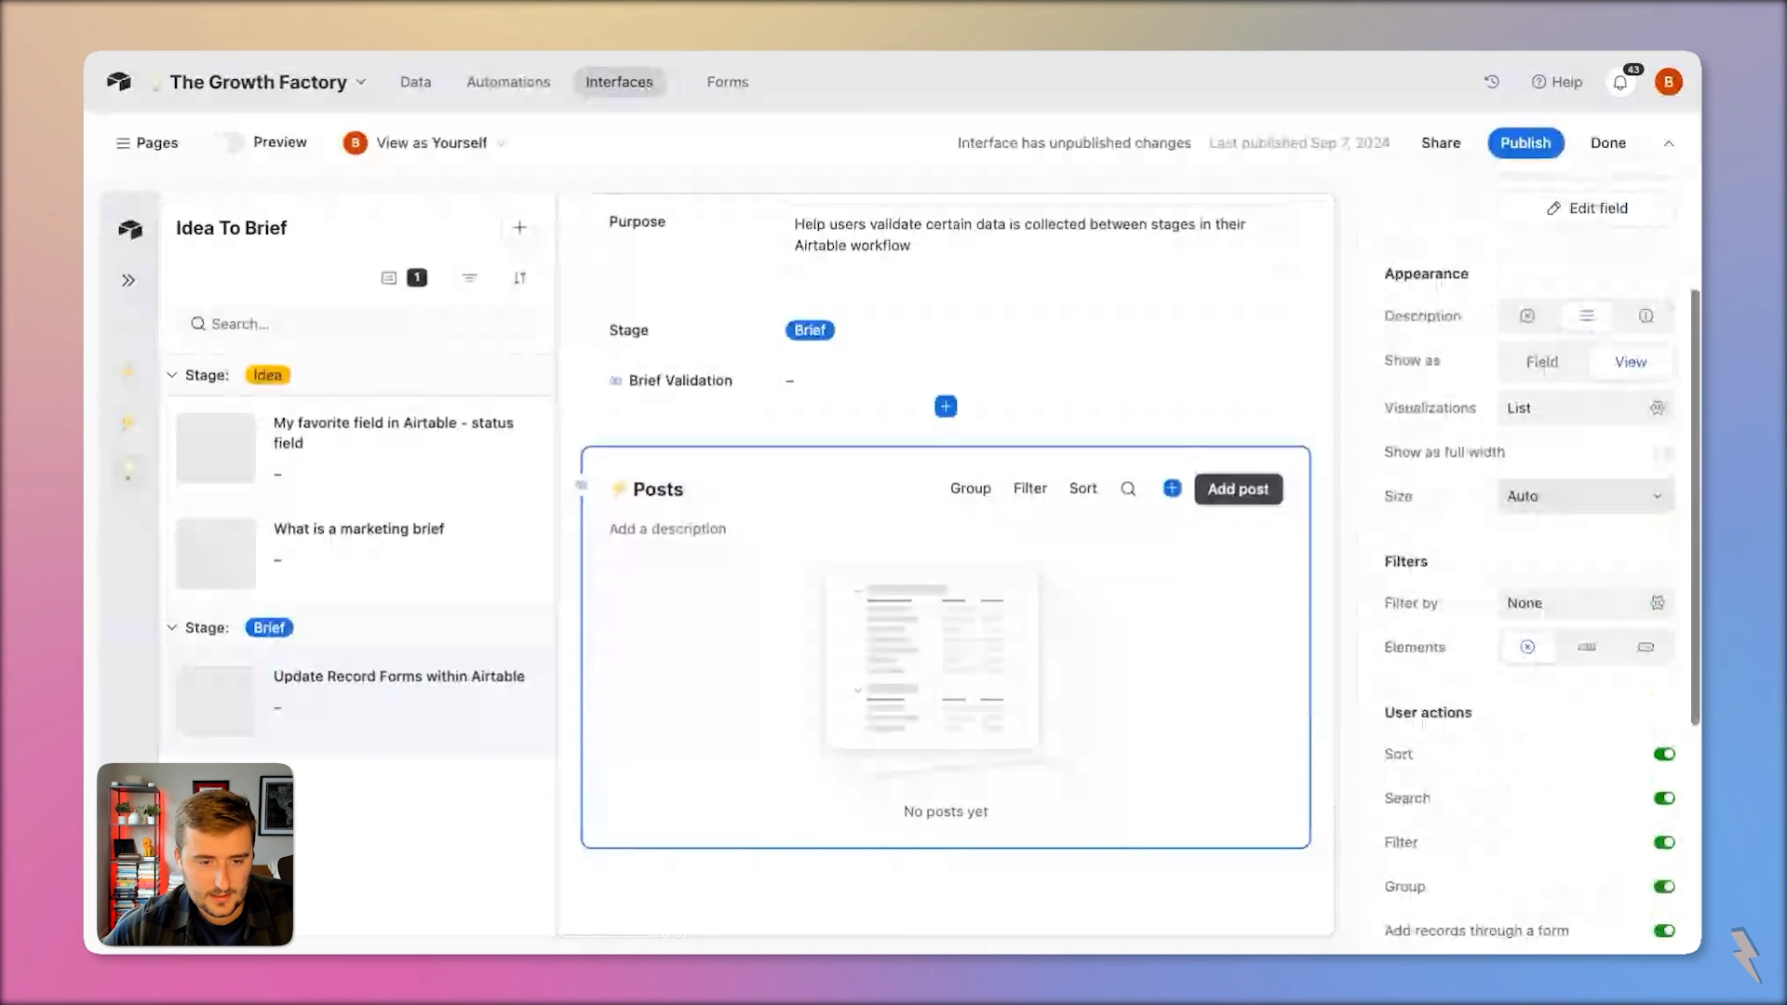
# Make the Posts view span the full width of the record page
pyautogui.click(1501, 446)
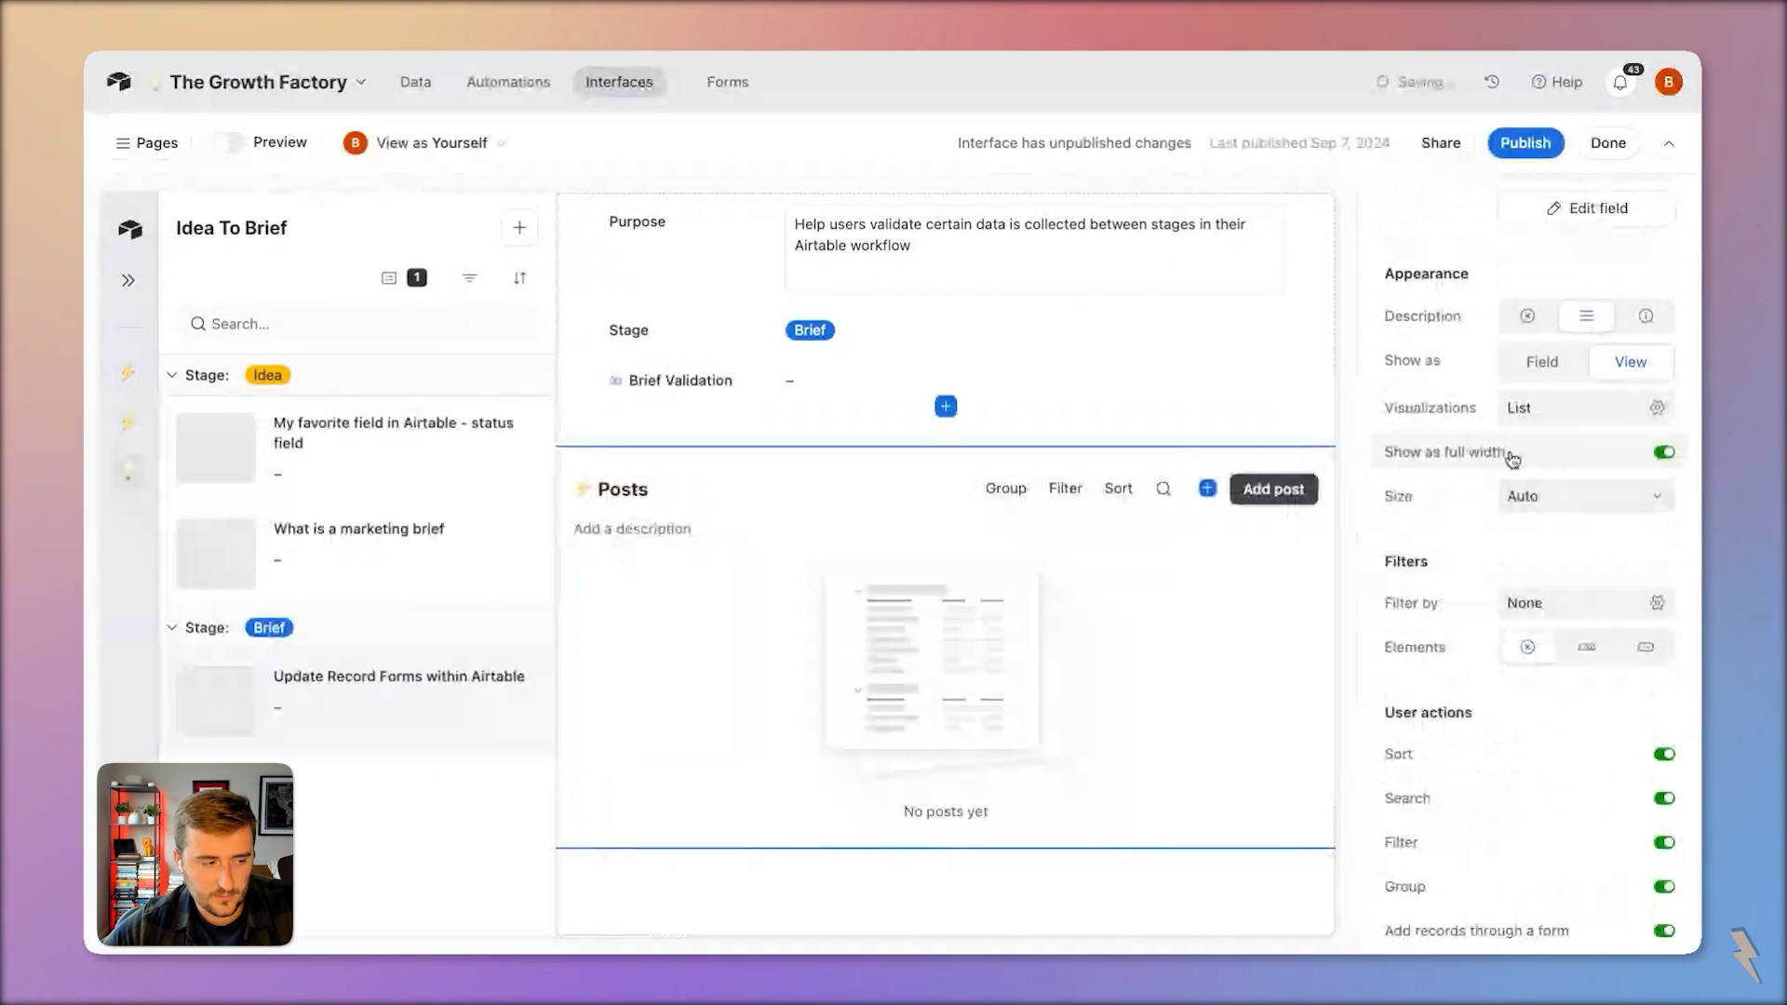
pyautogui.scroll(2, 1516, 451)
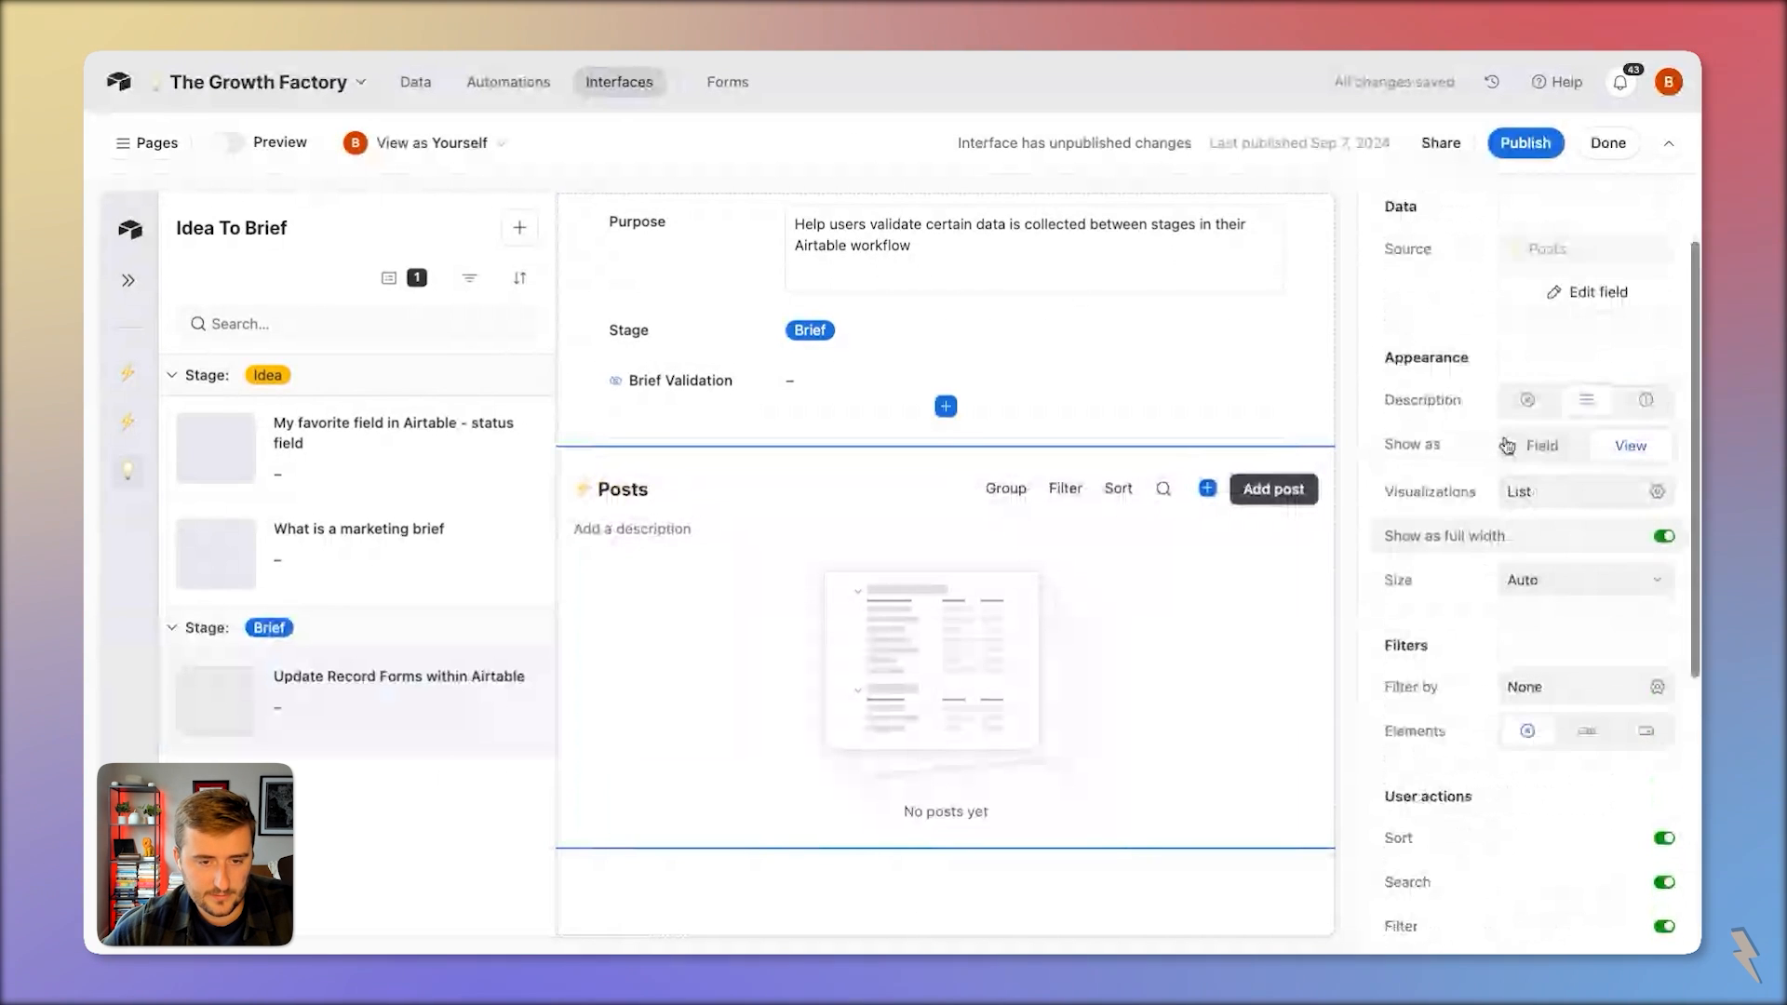
pyautogui.scroll(2, 1507, 446)
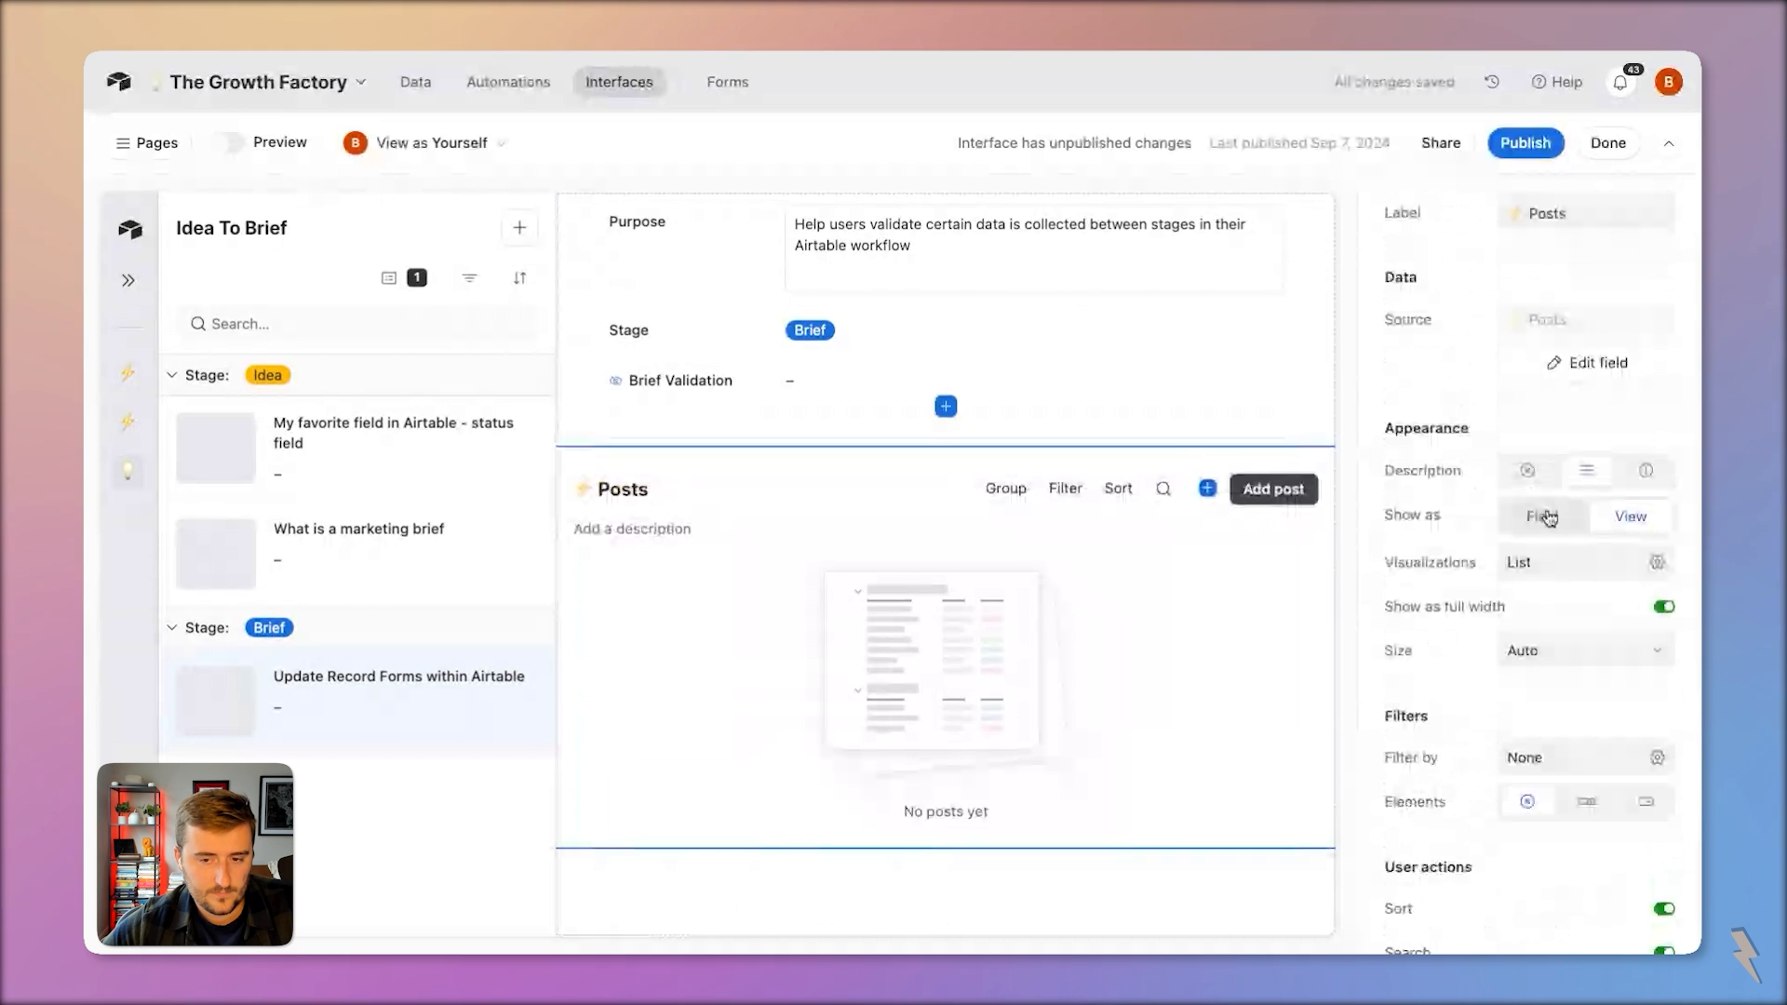
pyautogui.scroll(1, 1545, 522)
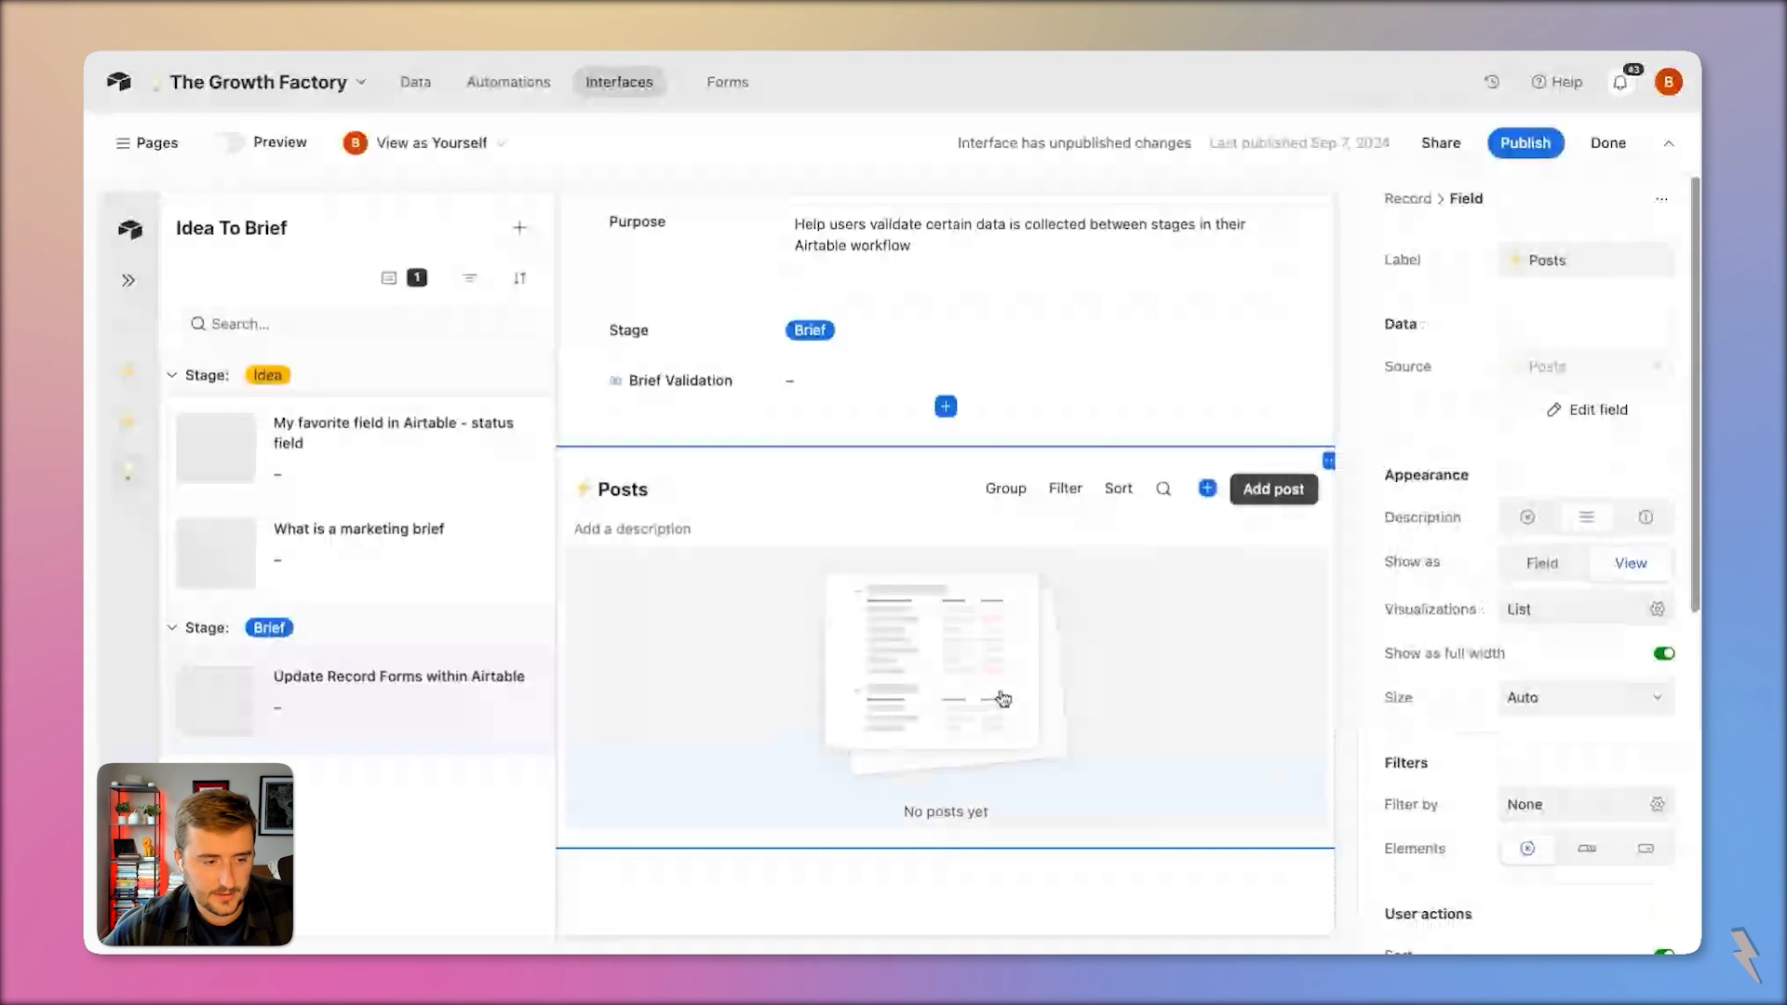
# Enable the Grid visualization for the Posts view and disable the List visualization
pyautogui.click(1000, 698)
pyautogui.click(862, 486)
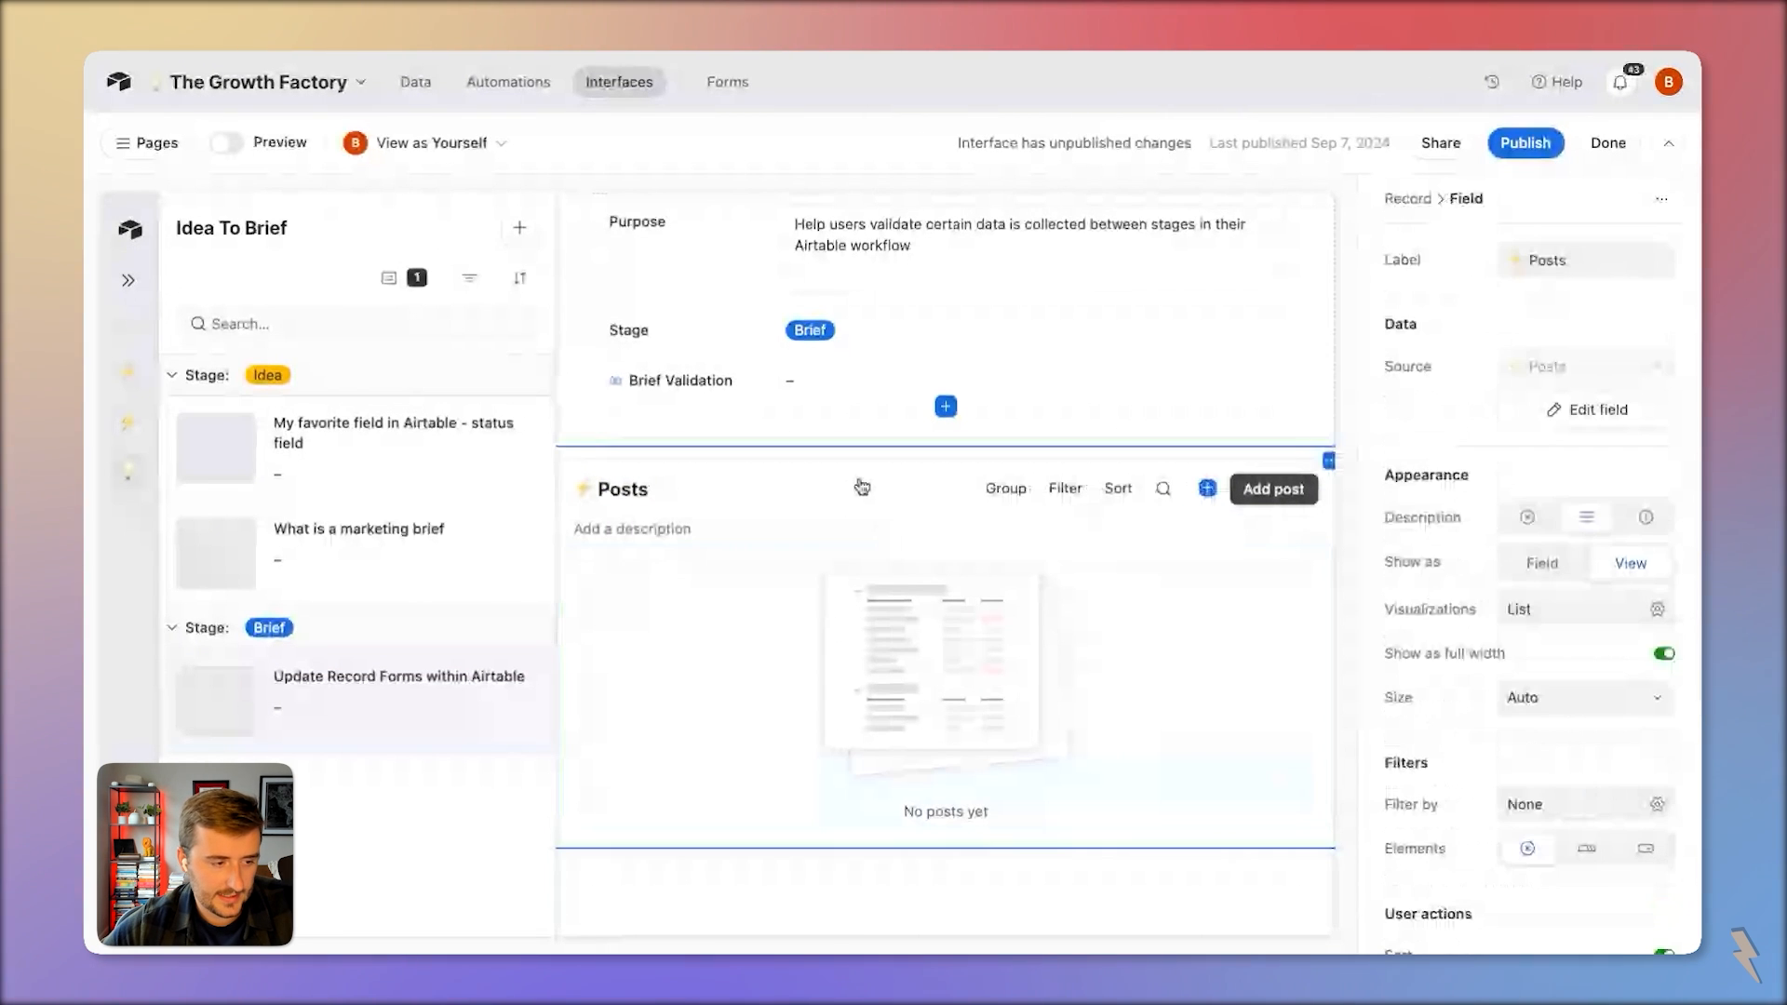
pyautogui.click(1579, 611)
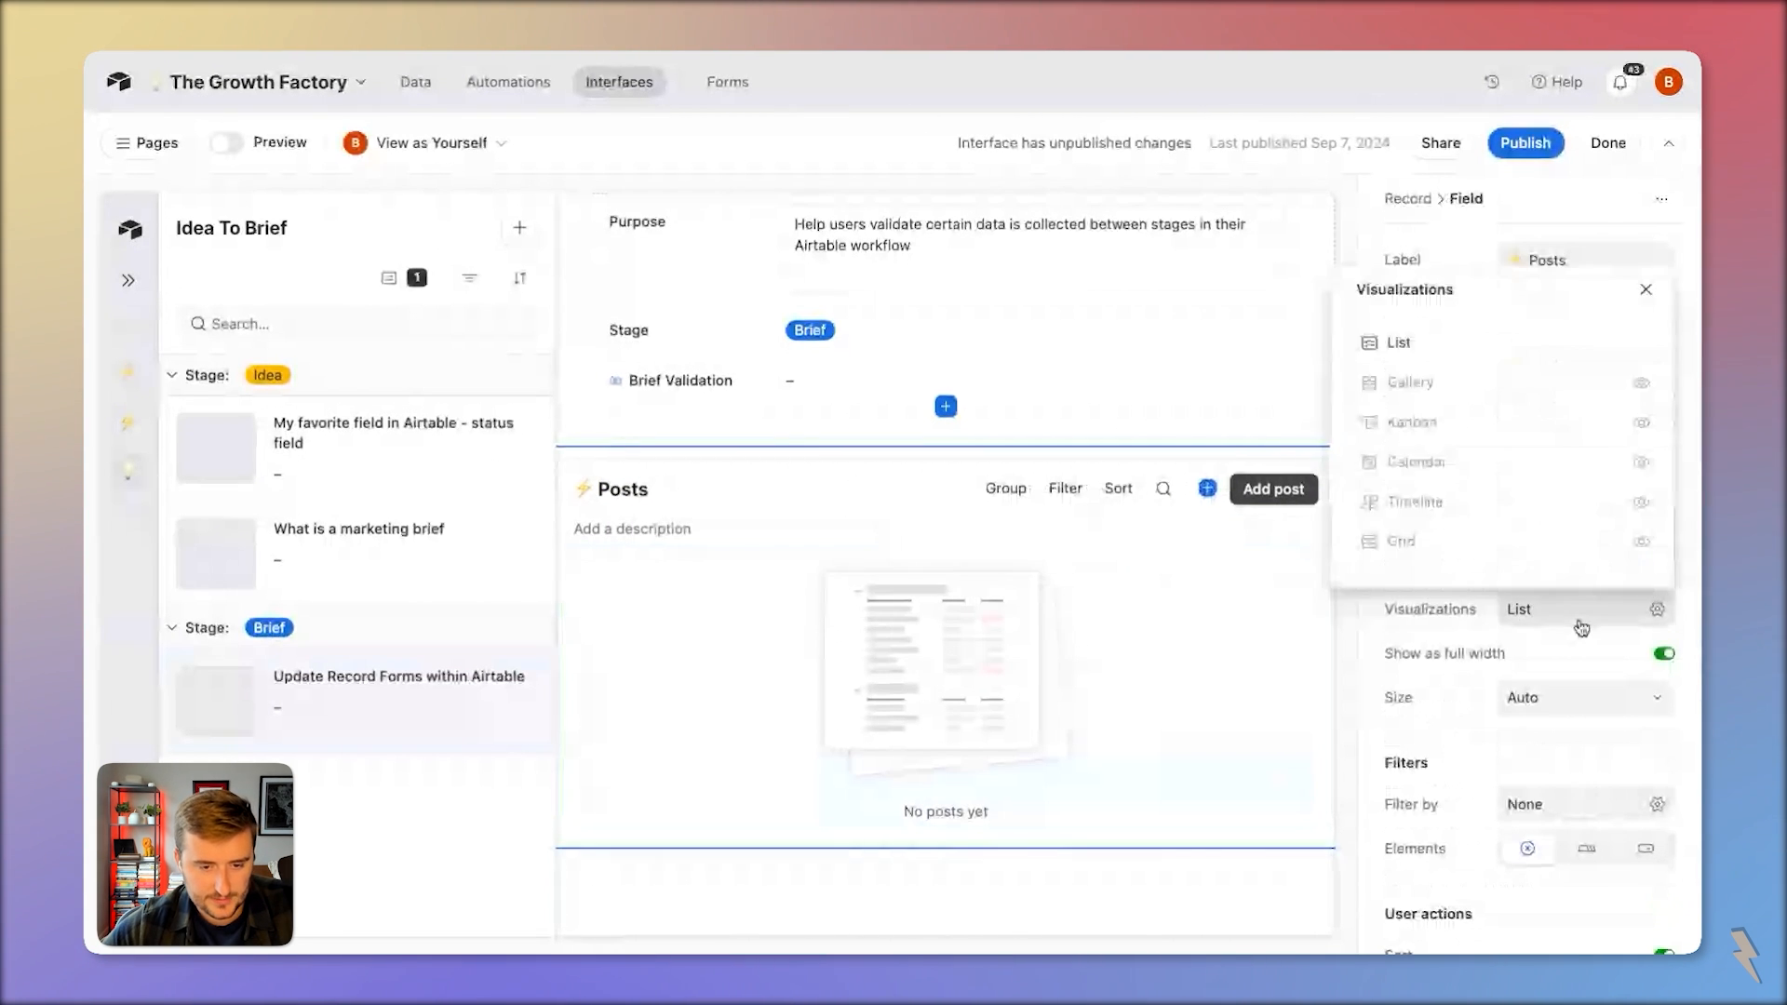
pyautogui.click(1642, 541)
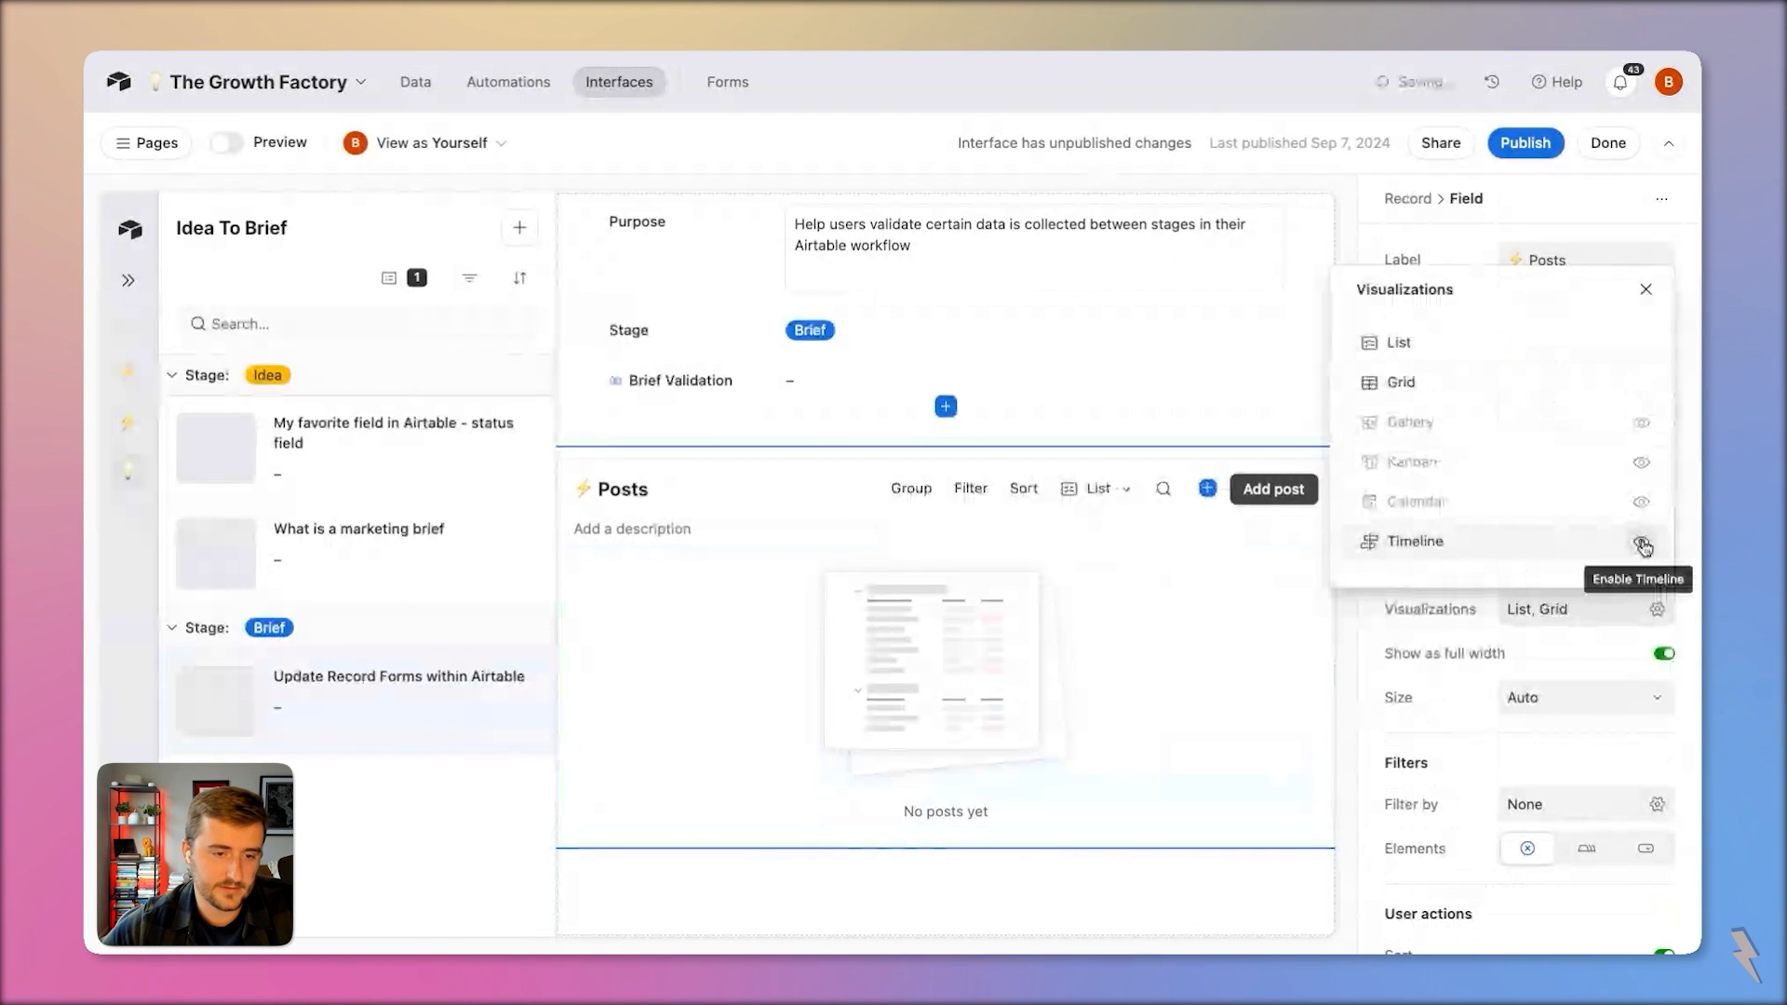
pyautogui.click(1642, 342)
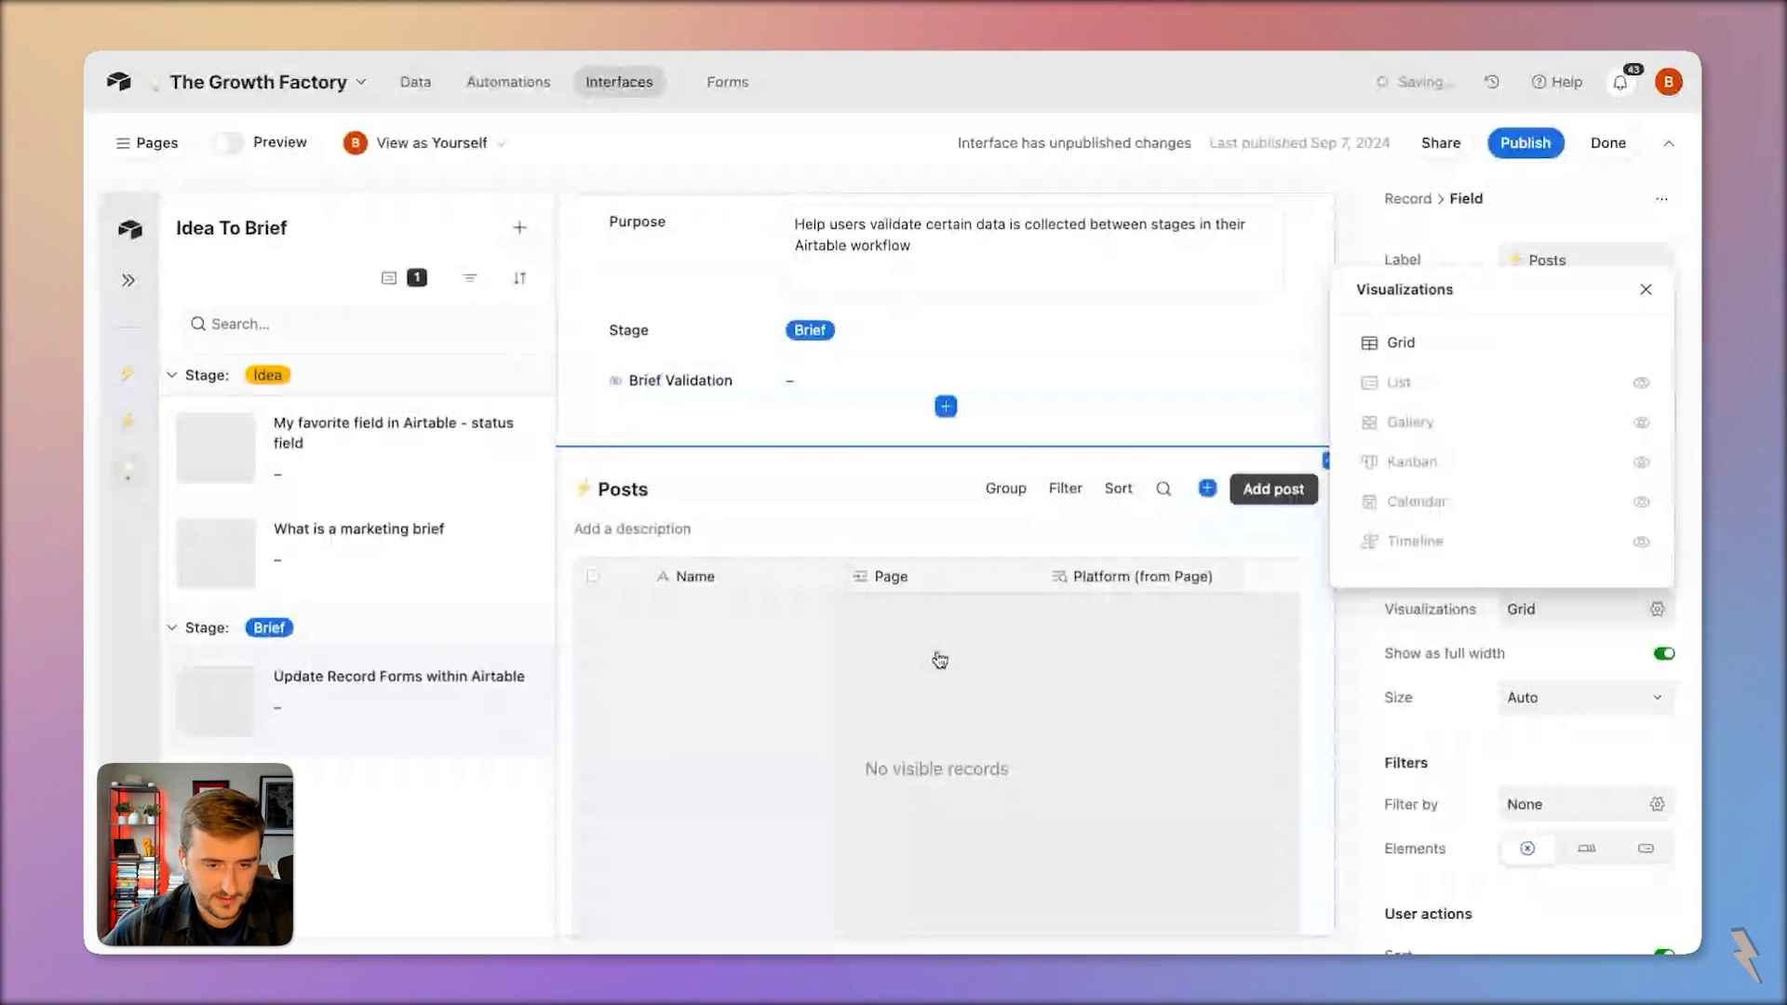
# Hide the Platform (from Page) field in the Posts grid and set the row height to the shortest option
pyautogui.click(940, 659)
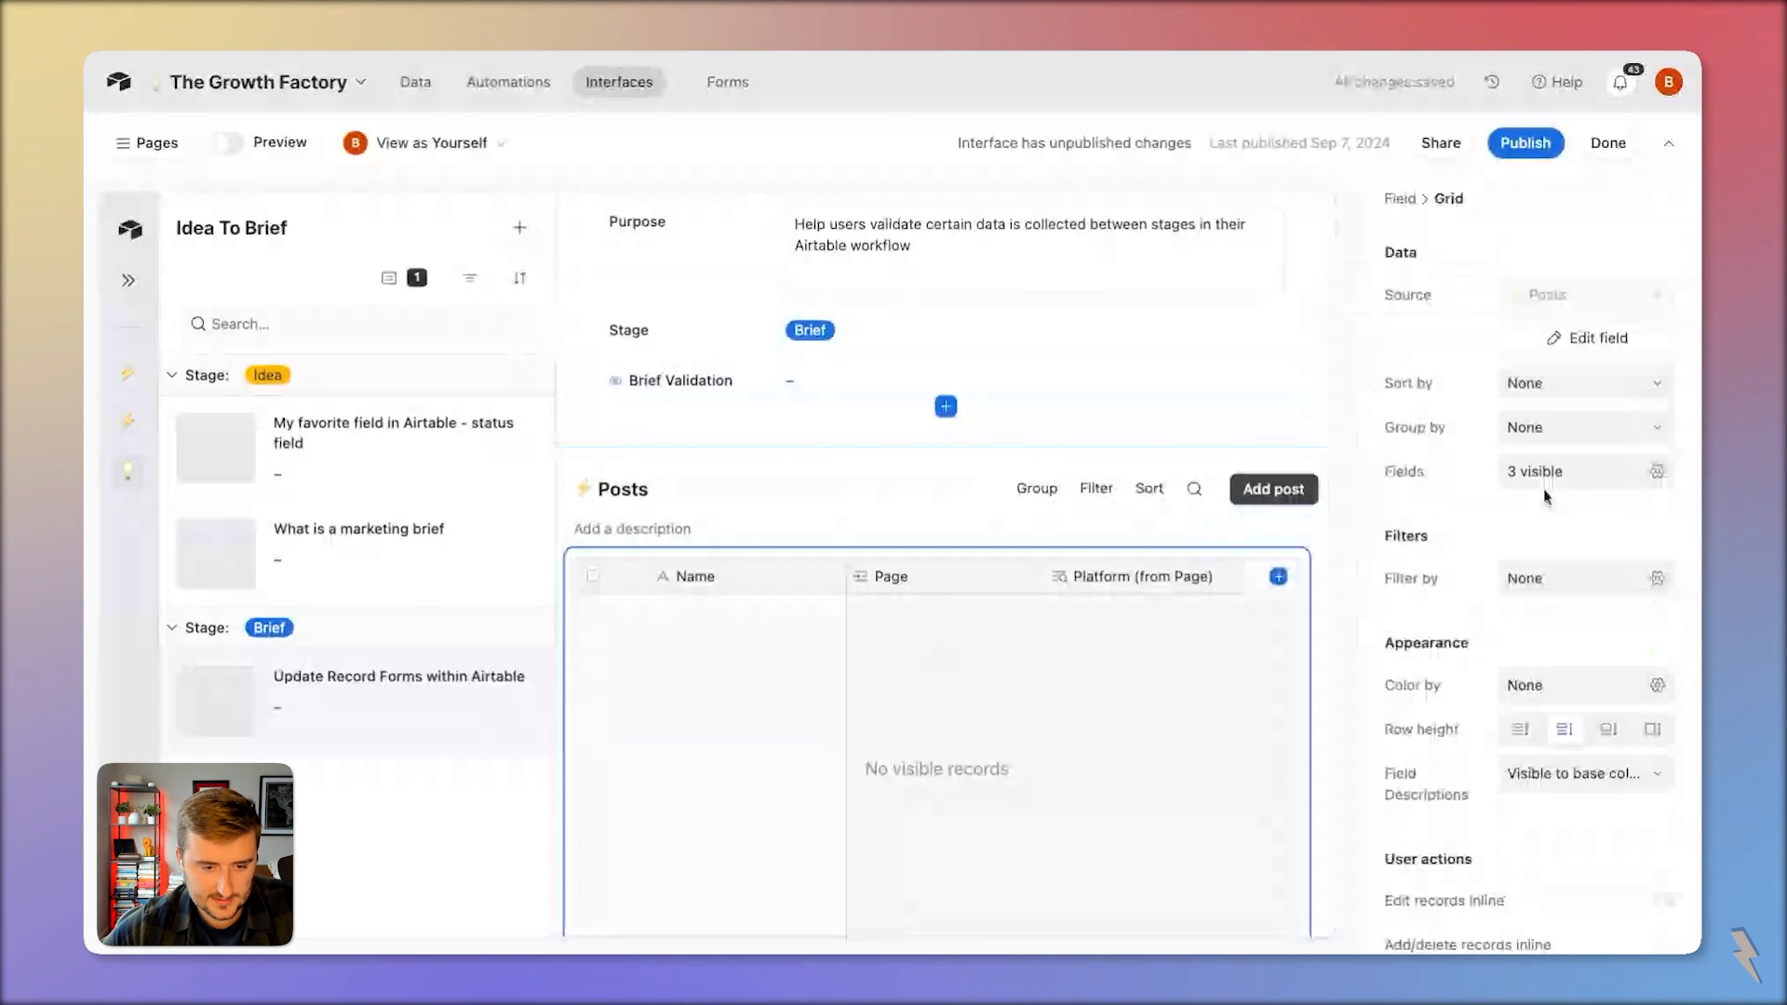
pyautogui.click(1543, 486)
pyautogui.click(1641, 704)
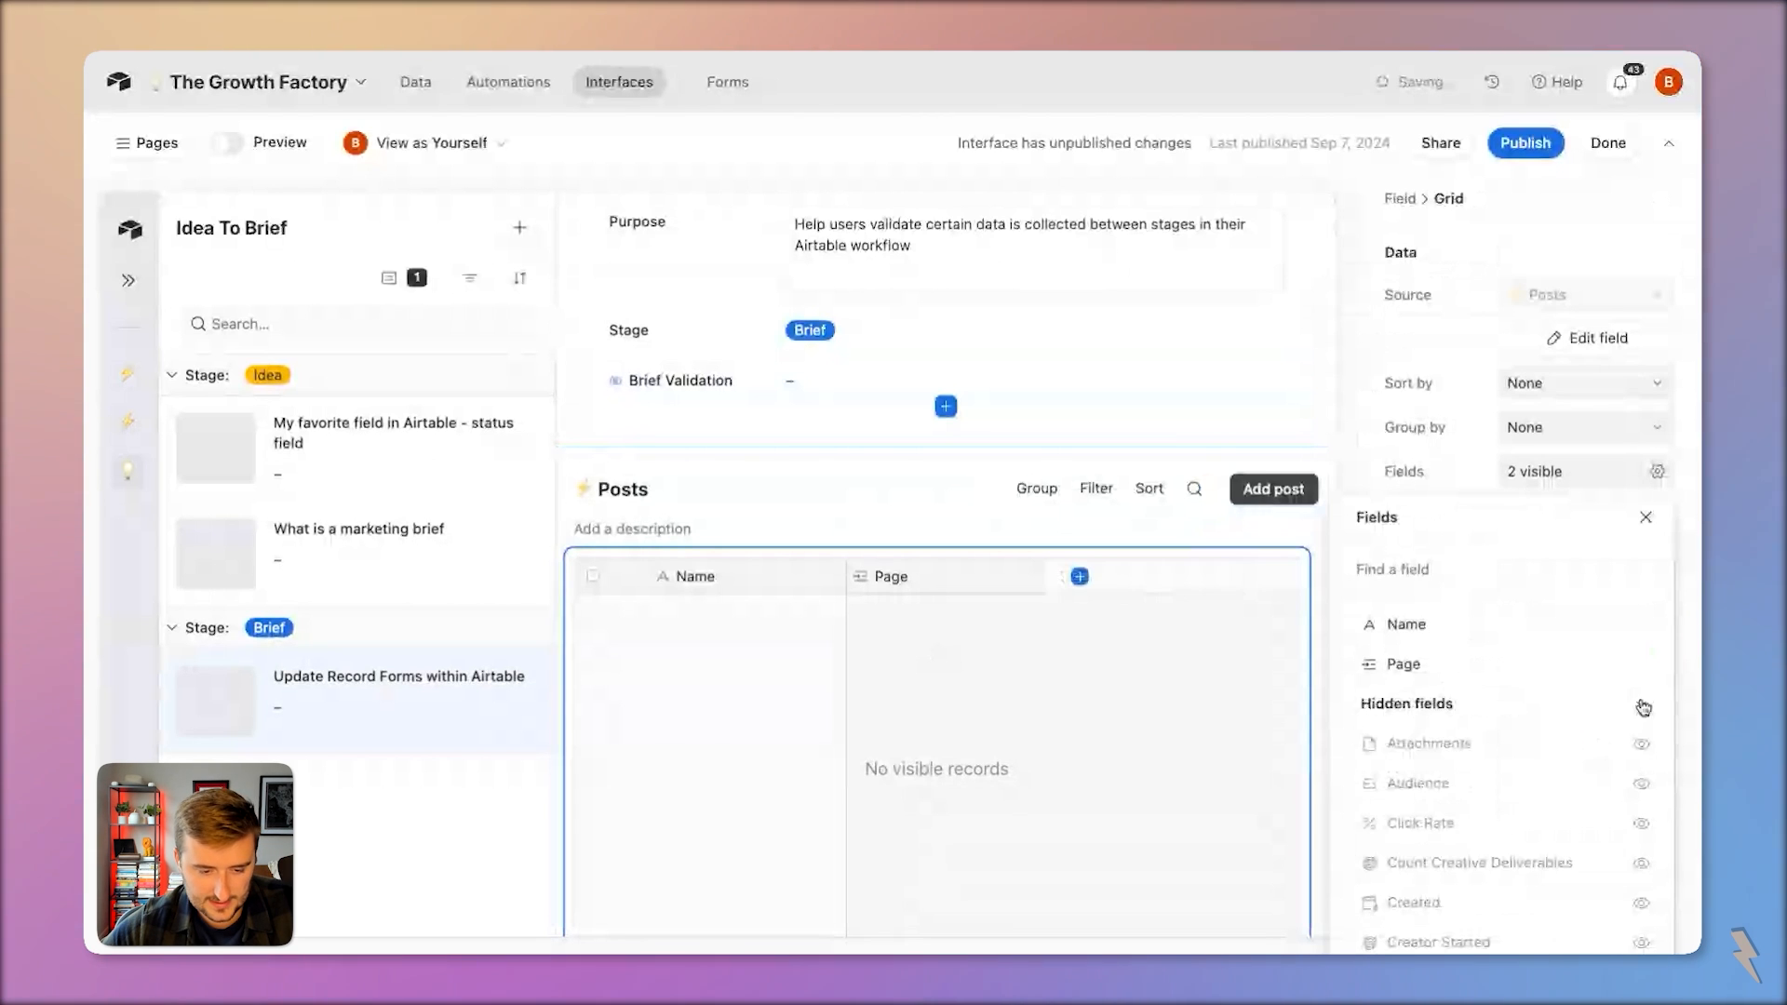
pyautogui.click(919, 700)
pyautogui.click(1520, 728)
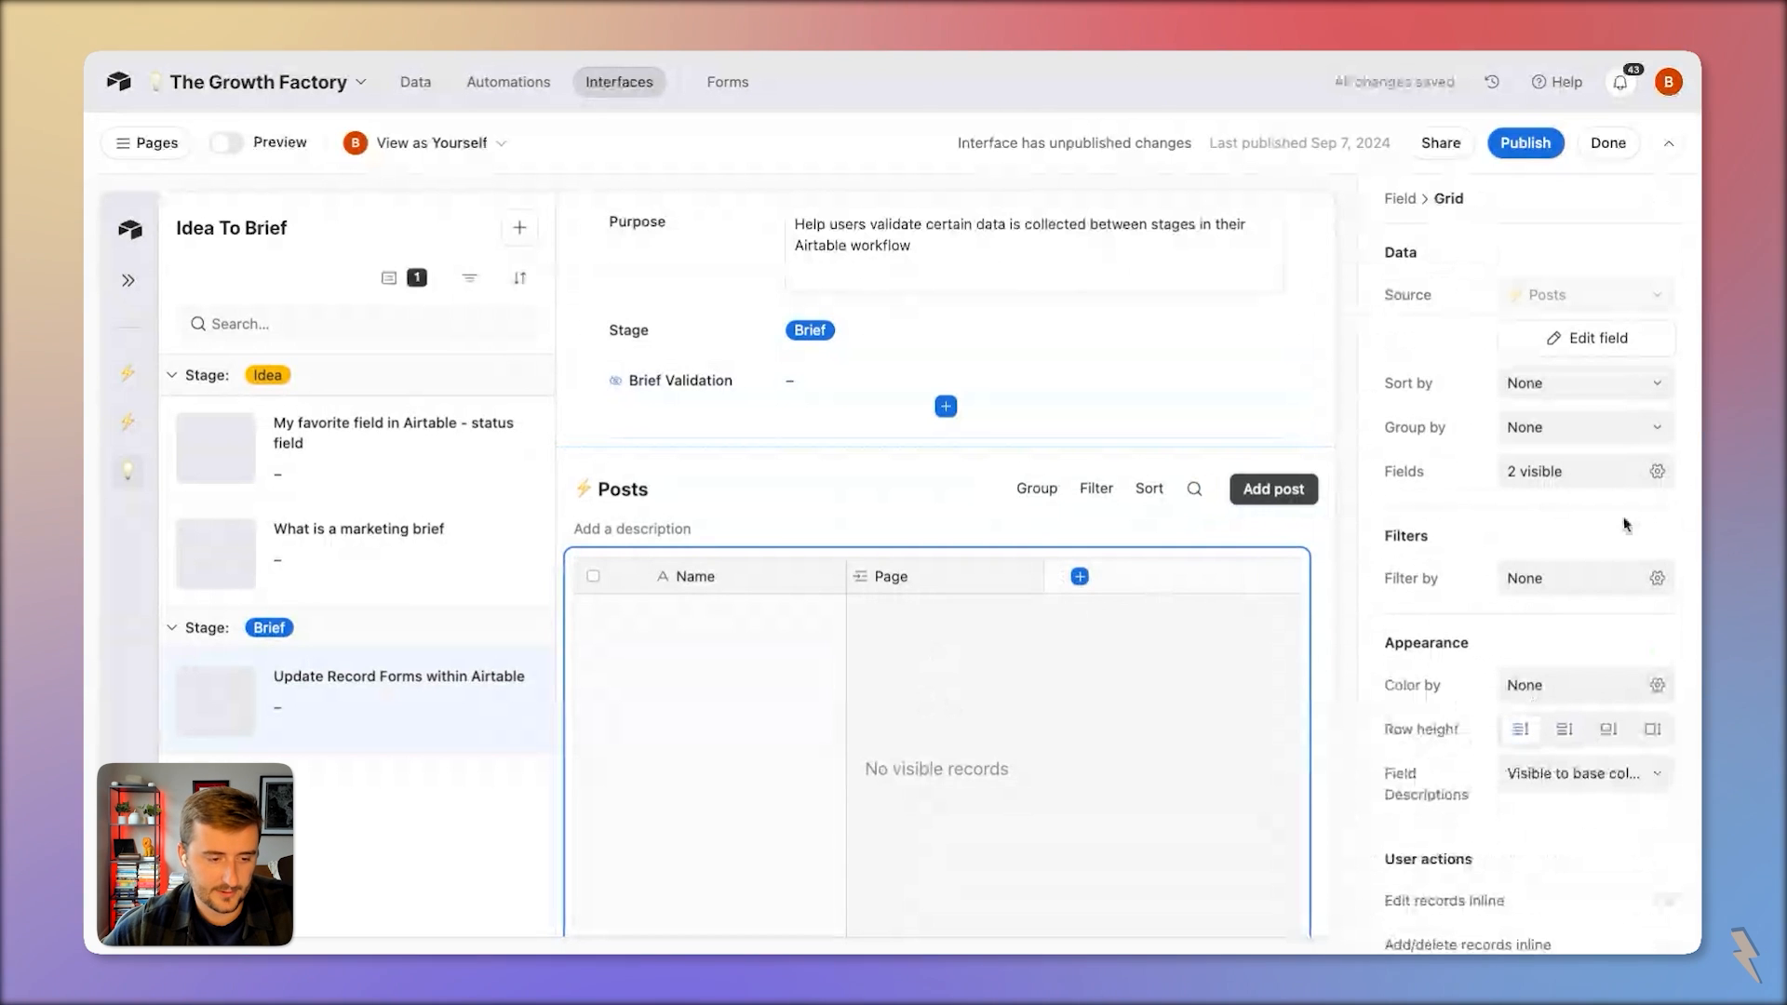
# Show the hidden Posting Date and Status fields in the Posts grid
pyautogui.click(1624, 474)
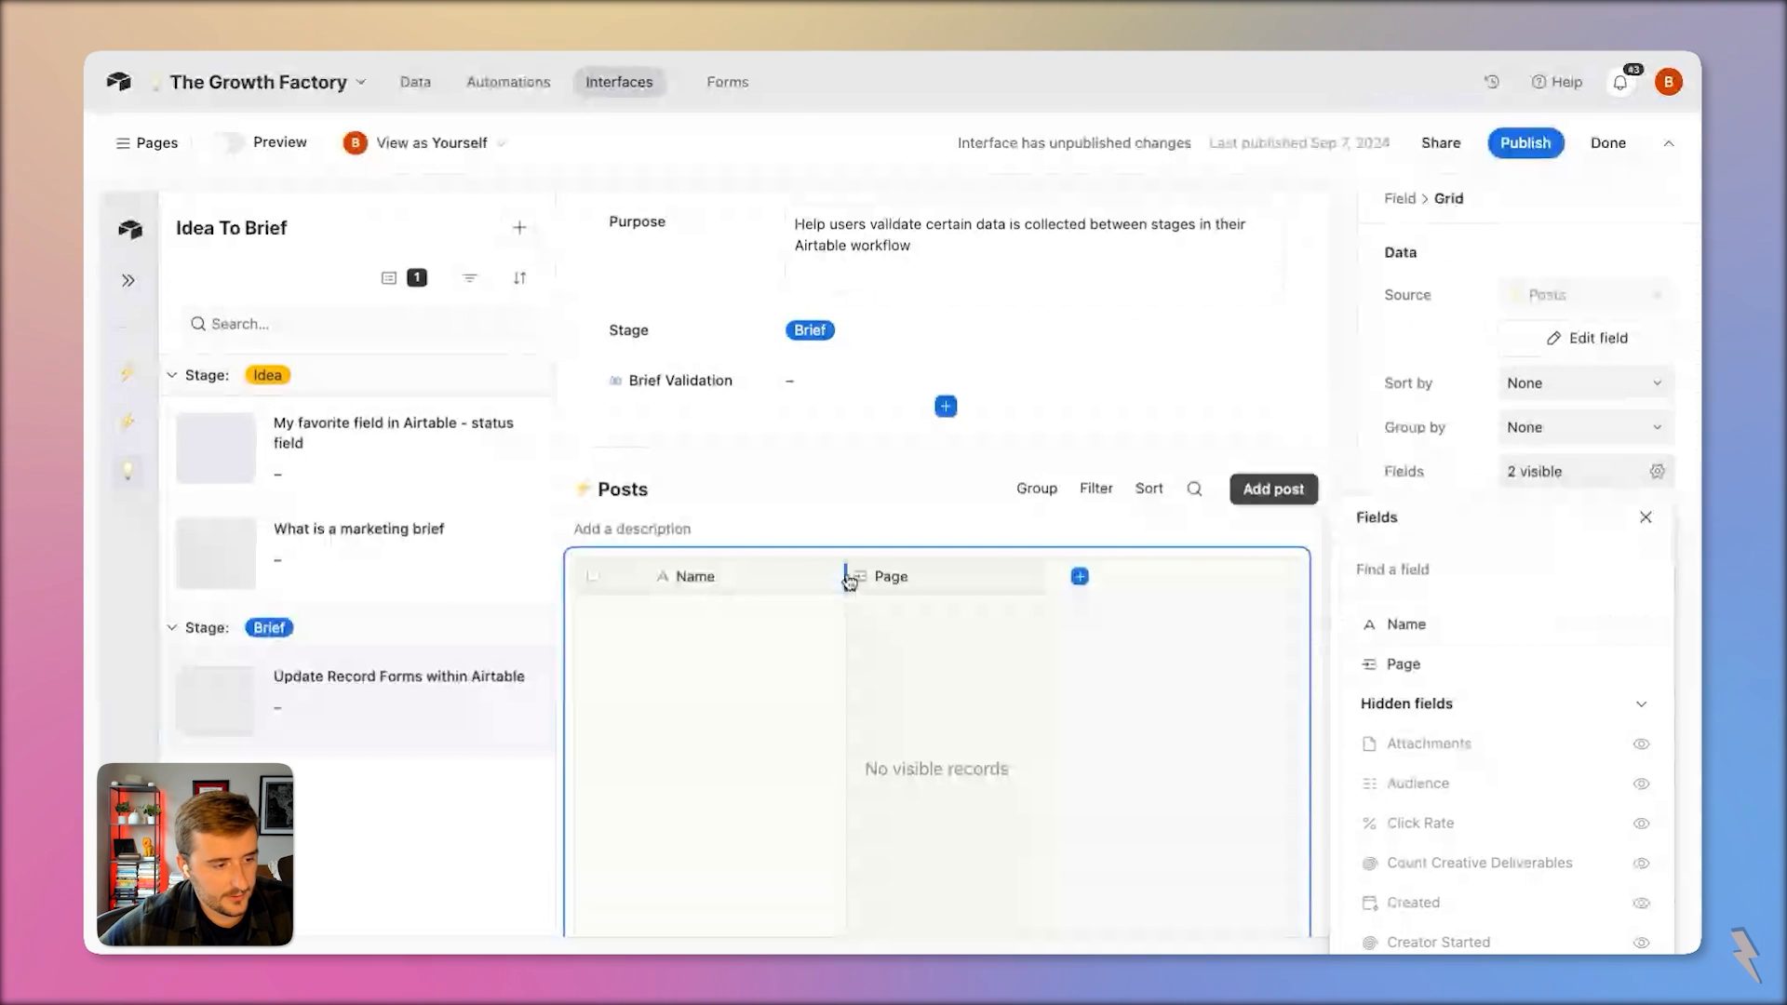
pyautogui.scroll(-5, 1377, 756)
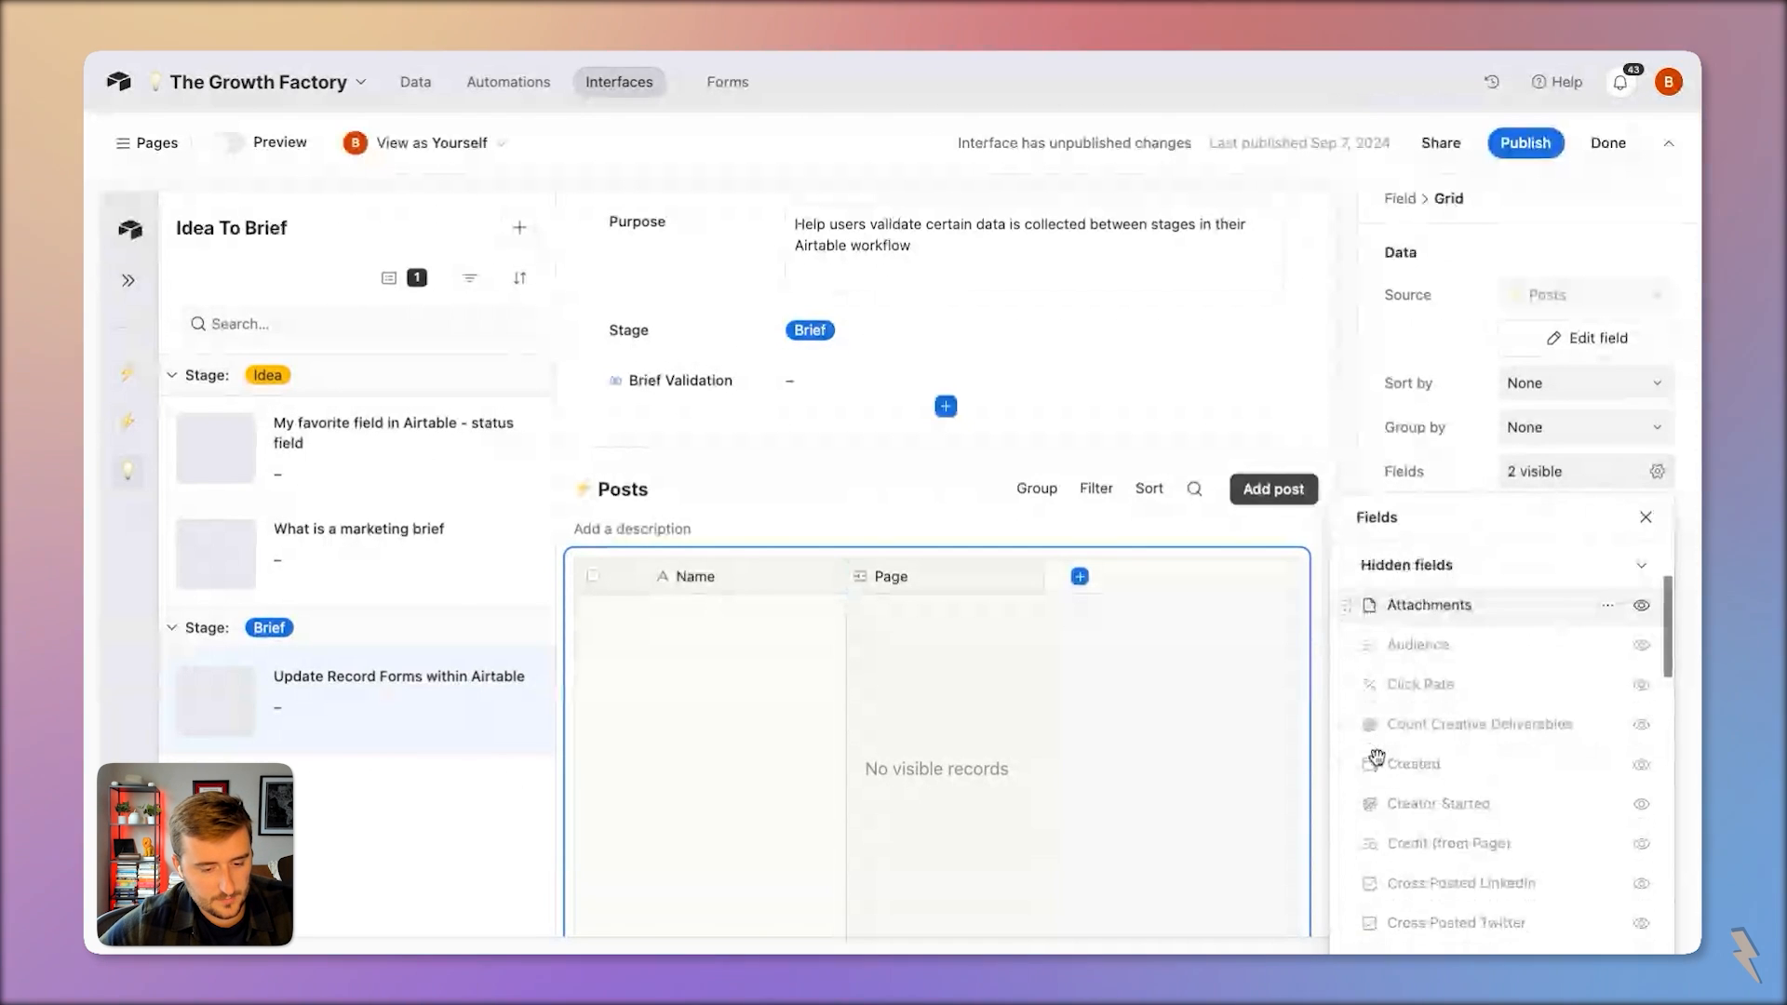
pyautogui.scroll(-5, 1377, 755)
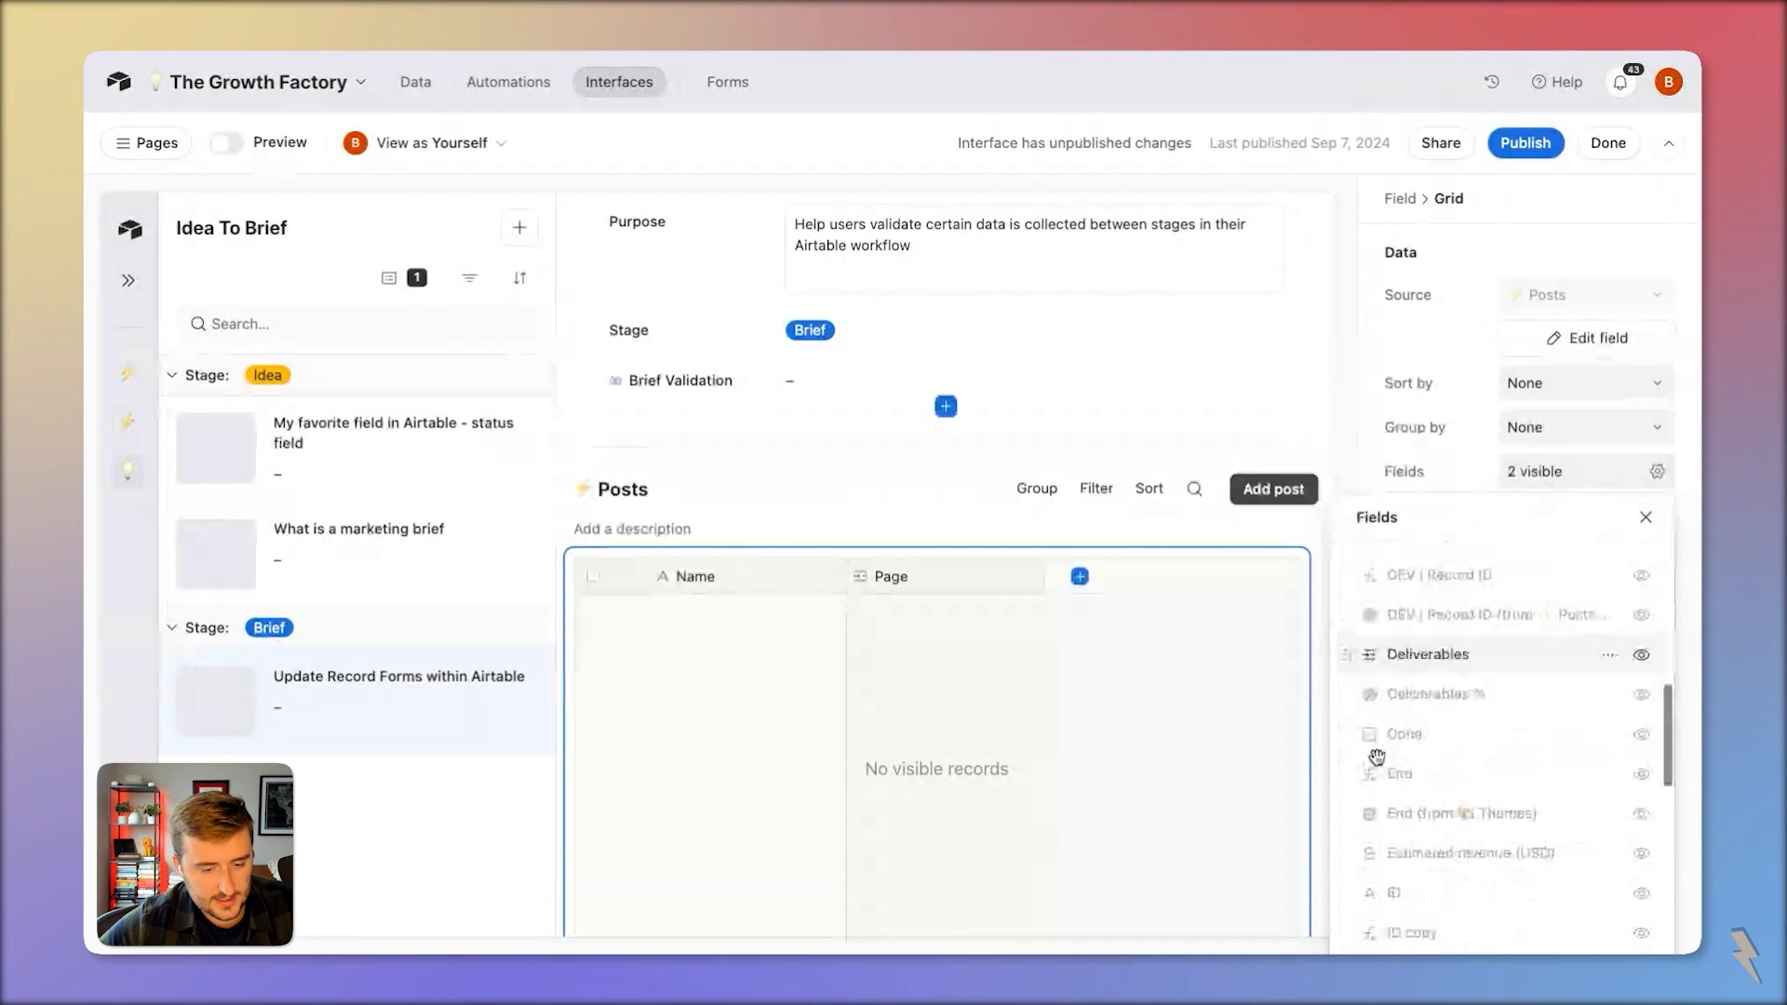
pyautogui.scroll(-5, 1376, 756)
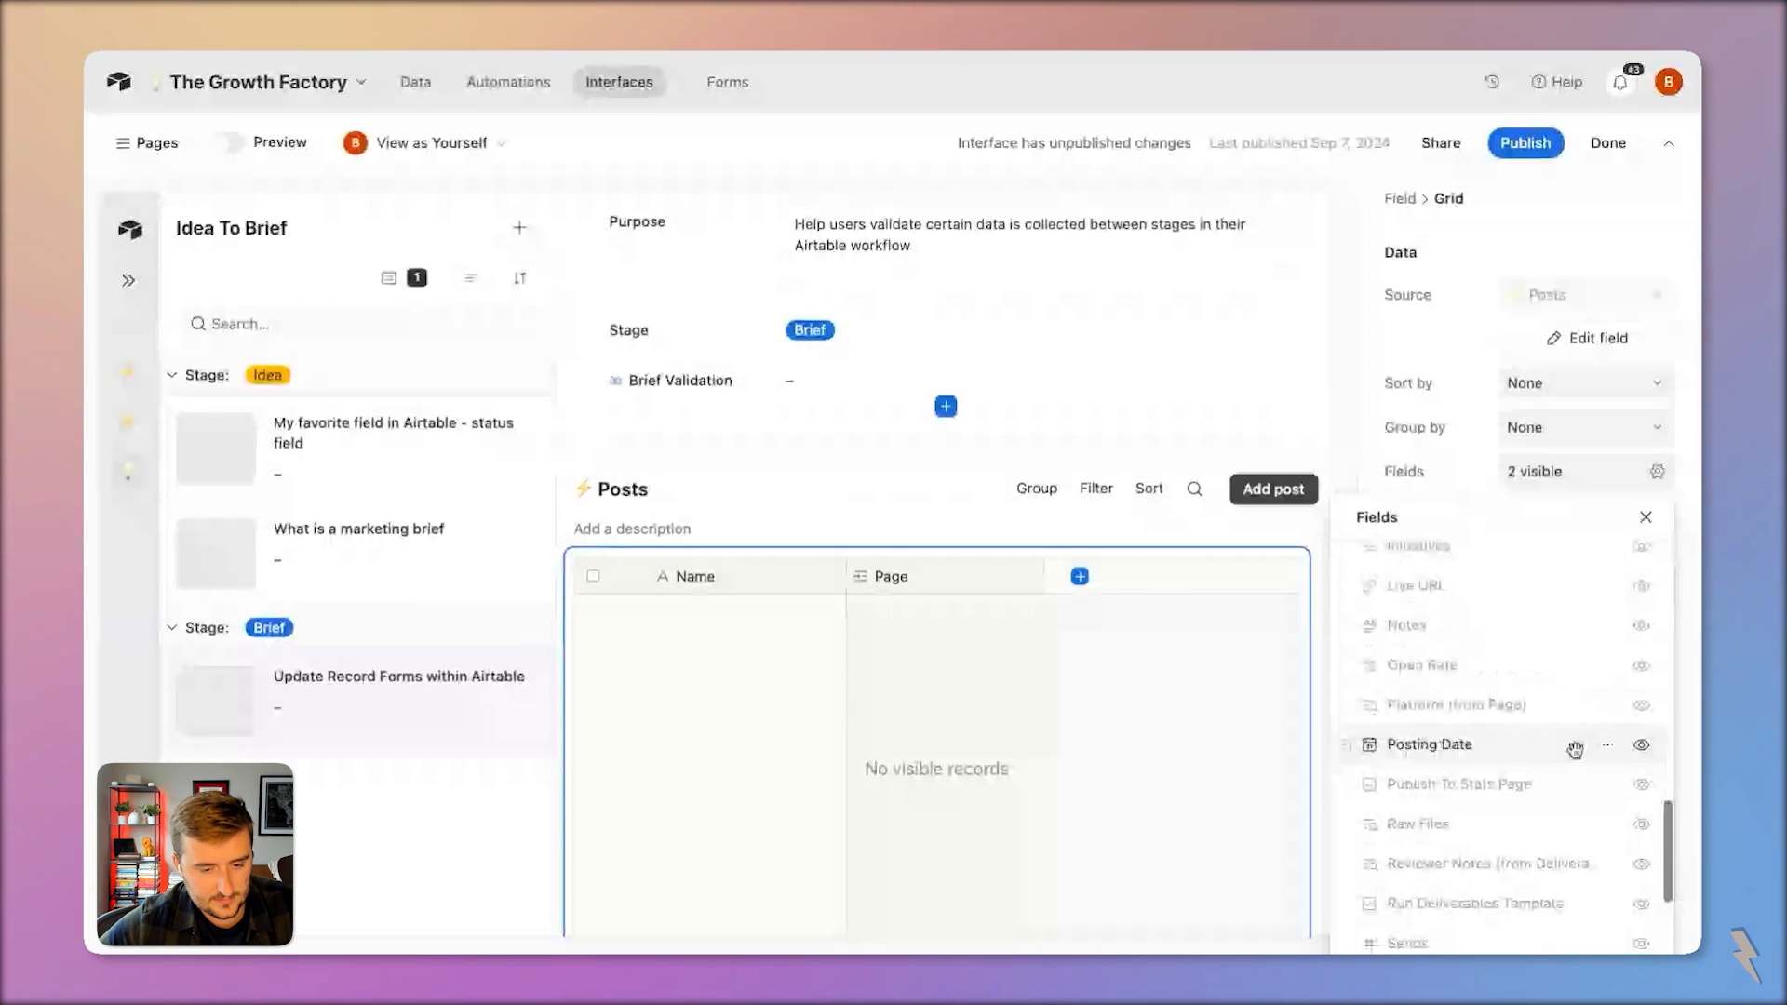
pyautogui.click(1569, 745)
pyautogui.scroll(-3, 1550, 796)
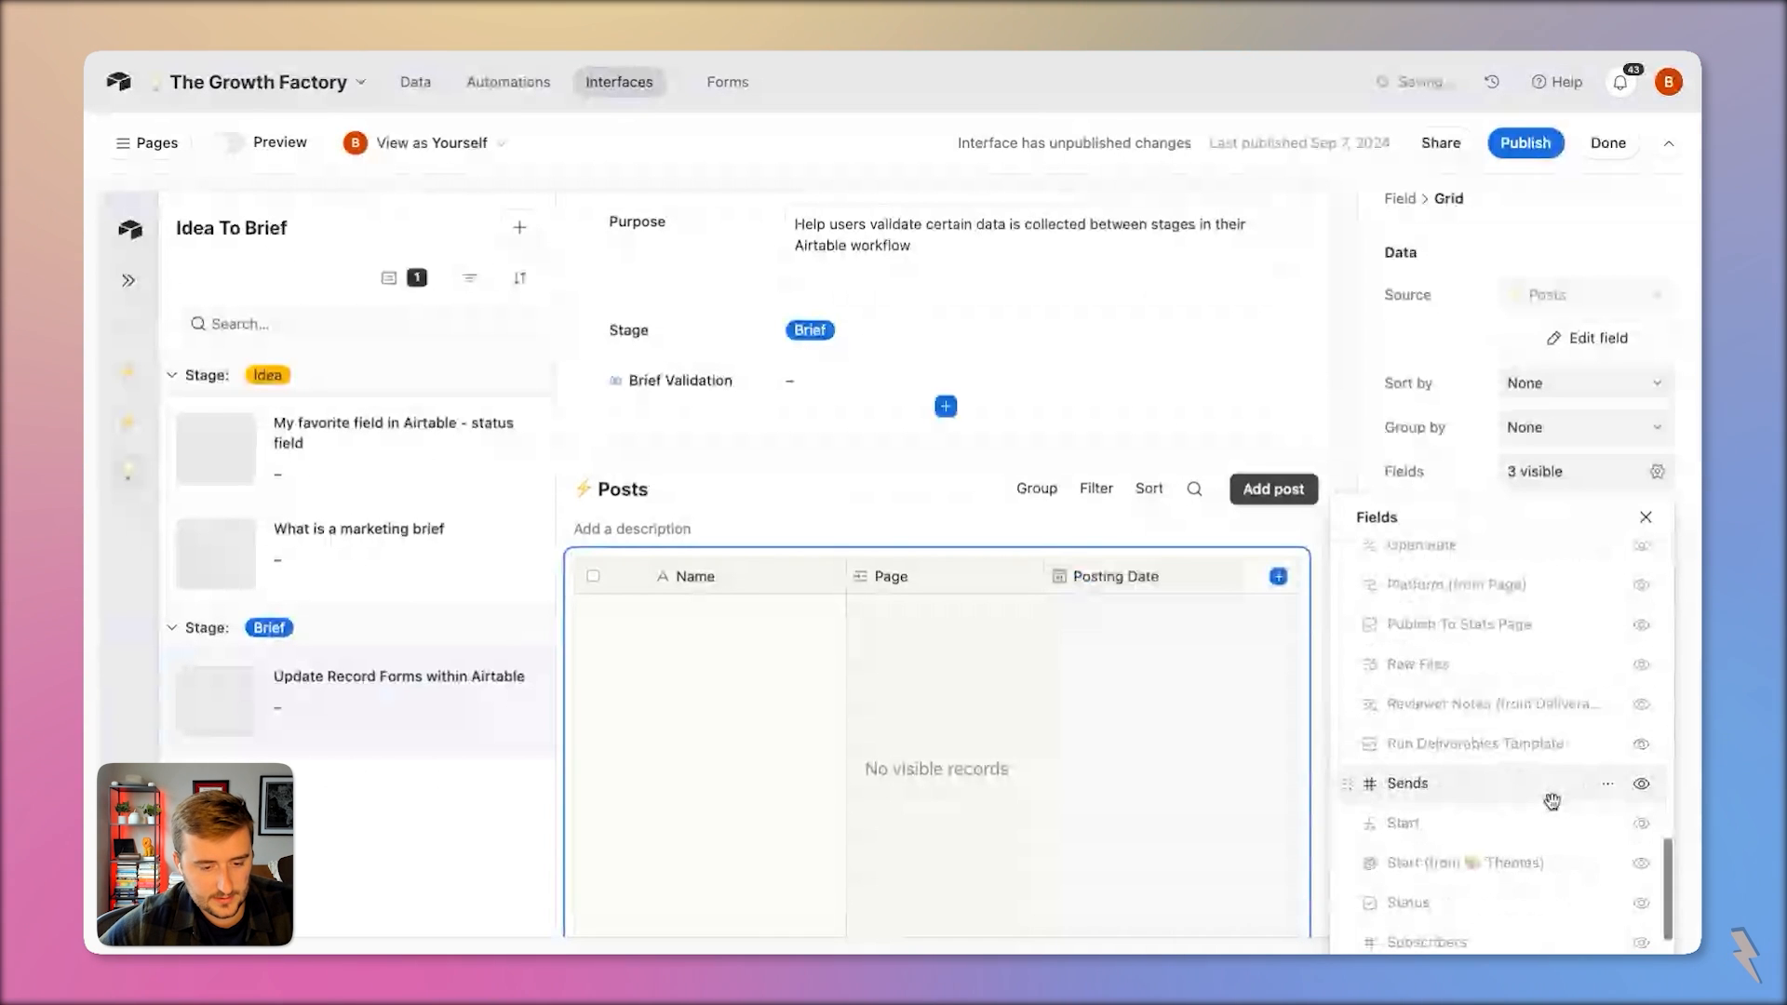
pyautogui.click(1641, 905)
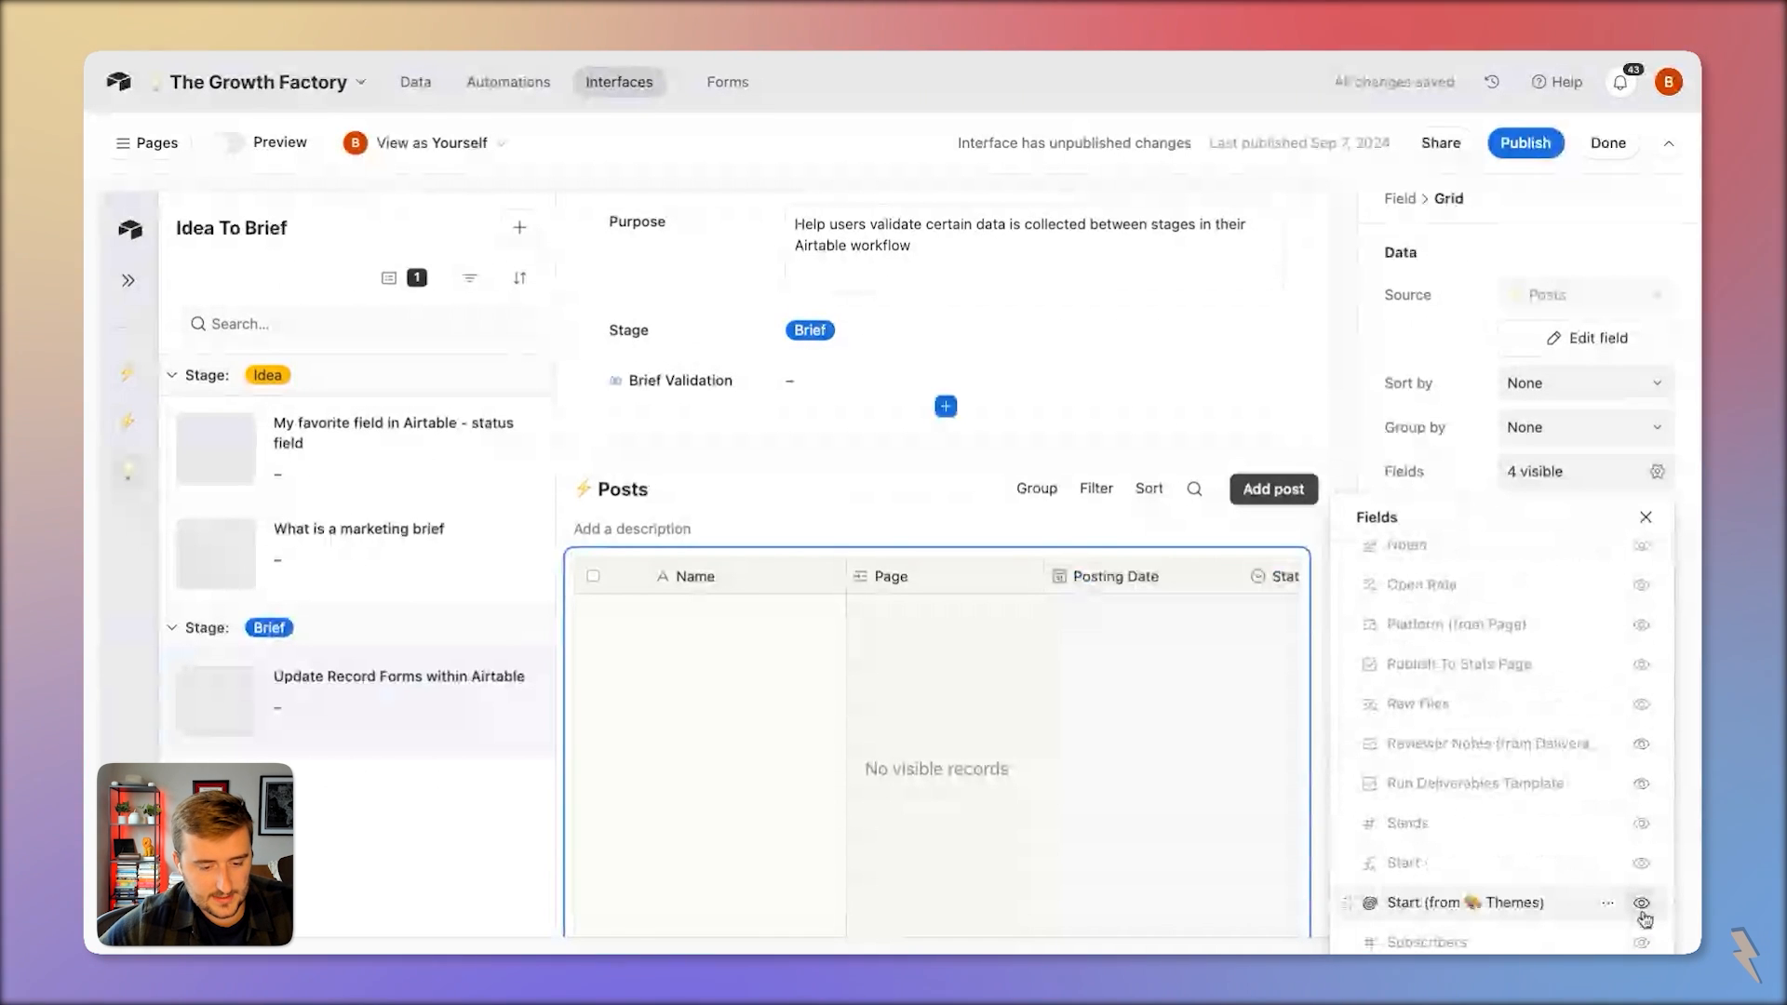
# Look through the remaining hidden Posts fields and show Live URL in the grid
pyautogui.scroll(-3, 1633, 912)
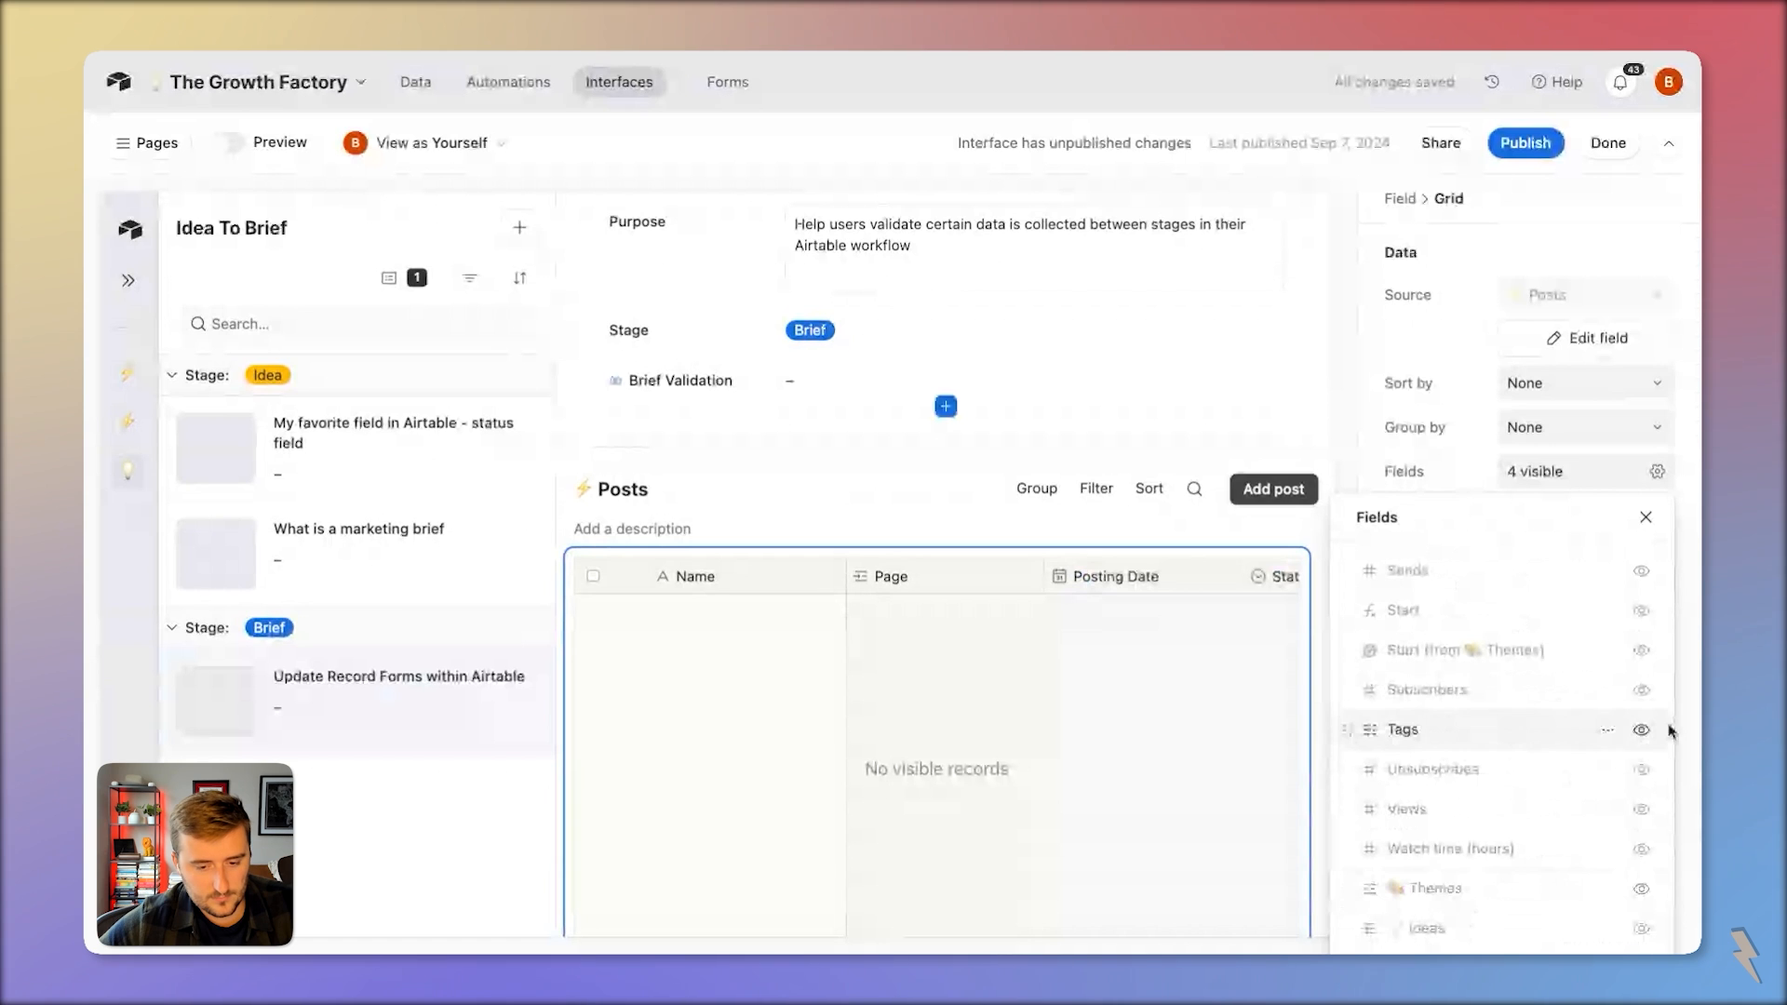
pyautogui.scroll(5, 1555, 806)
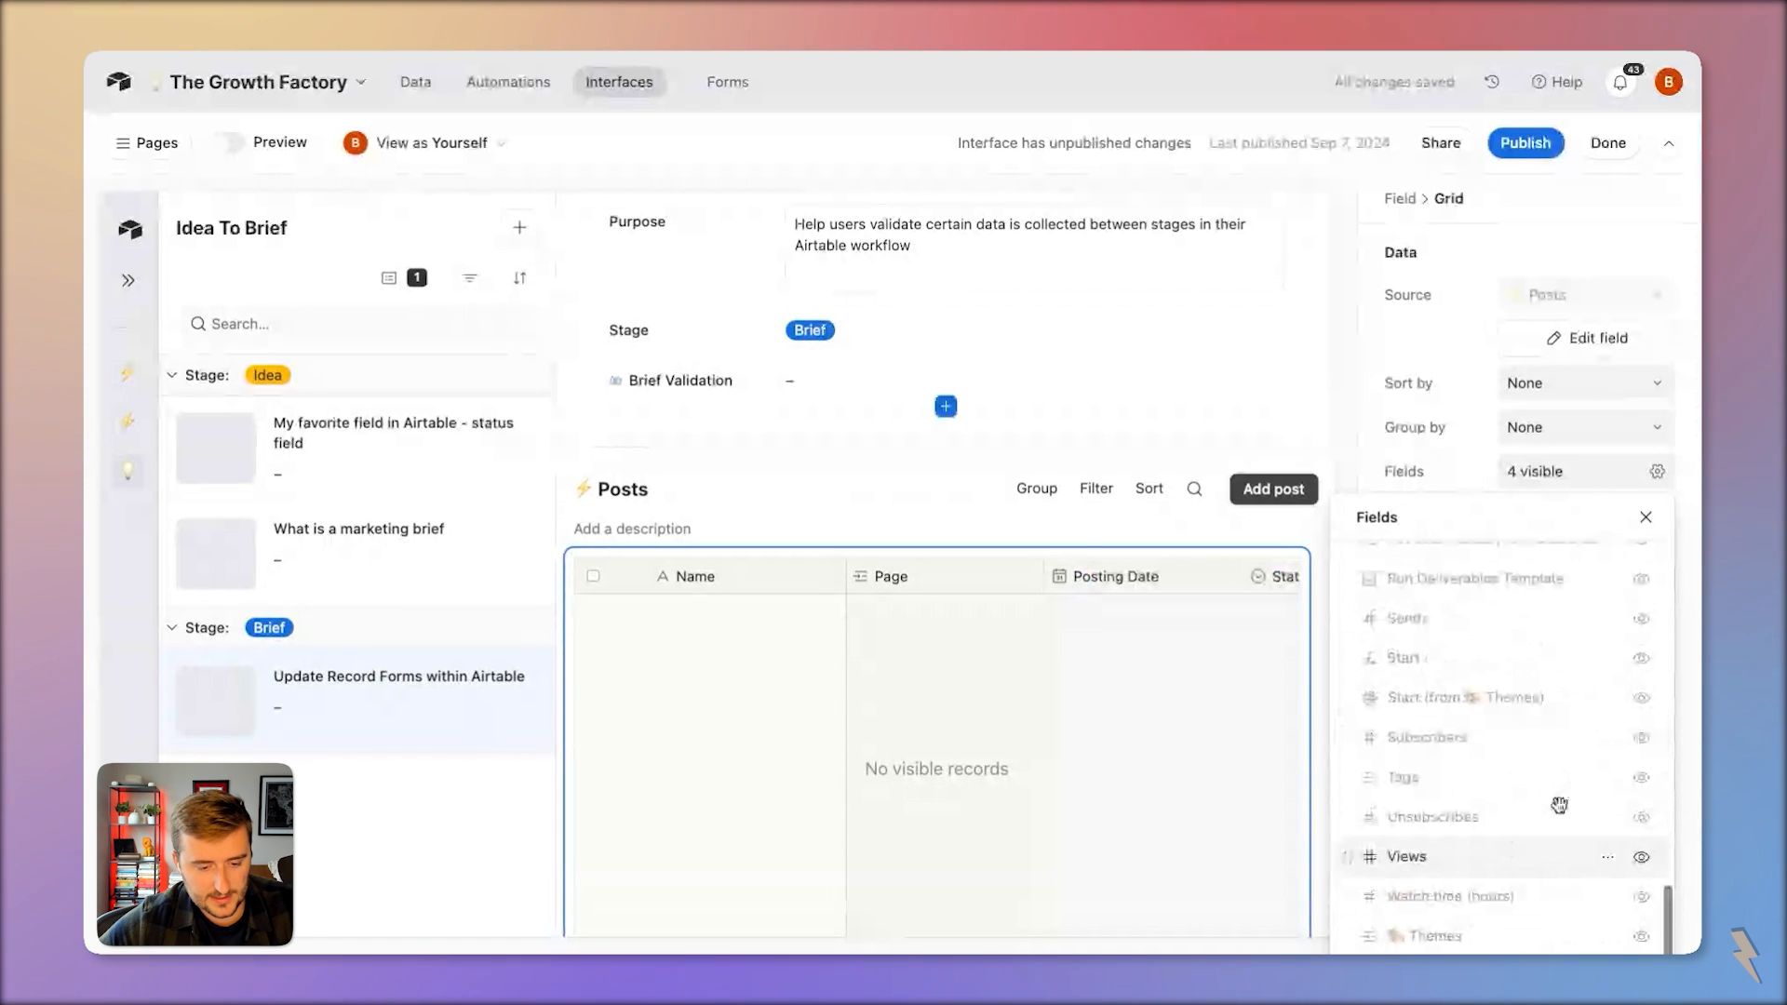
pyautogui.scroll(4, 1535, 896)
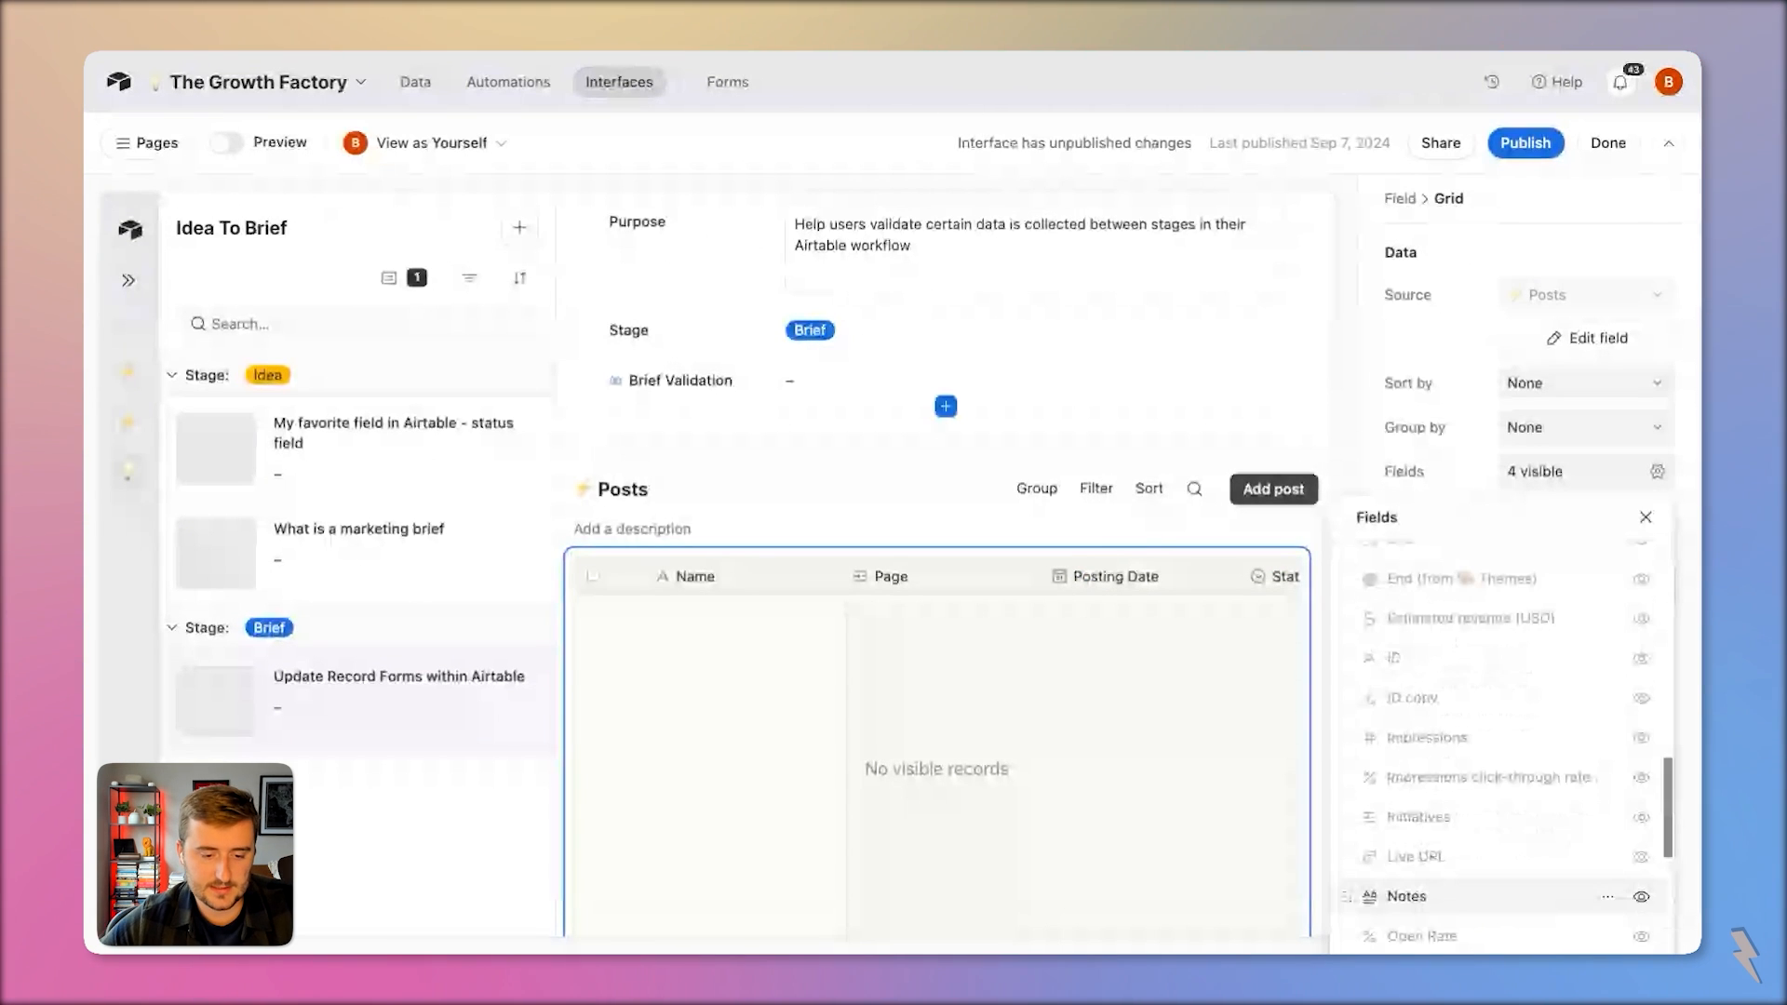
pyautogui.scroll(2, 1535, 866)
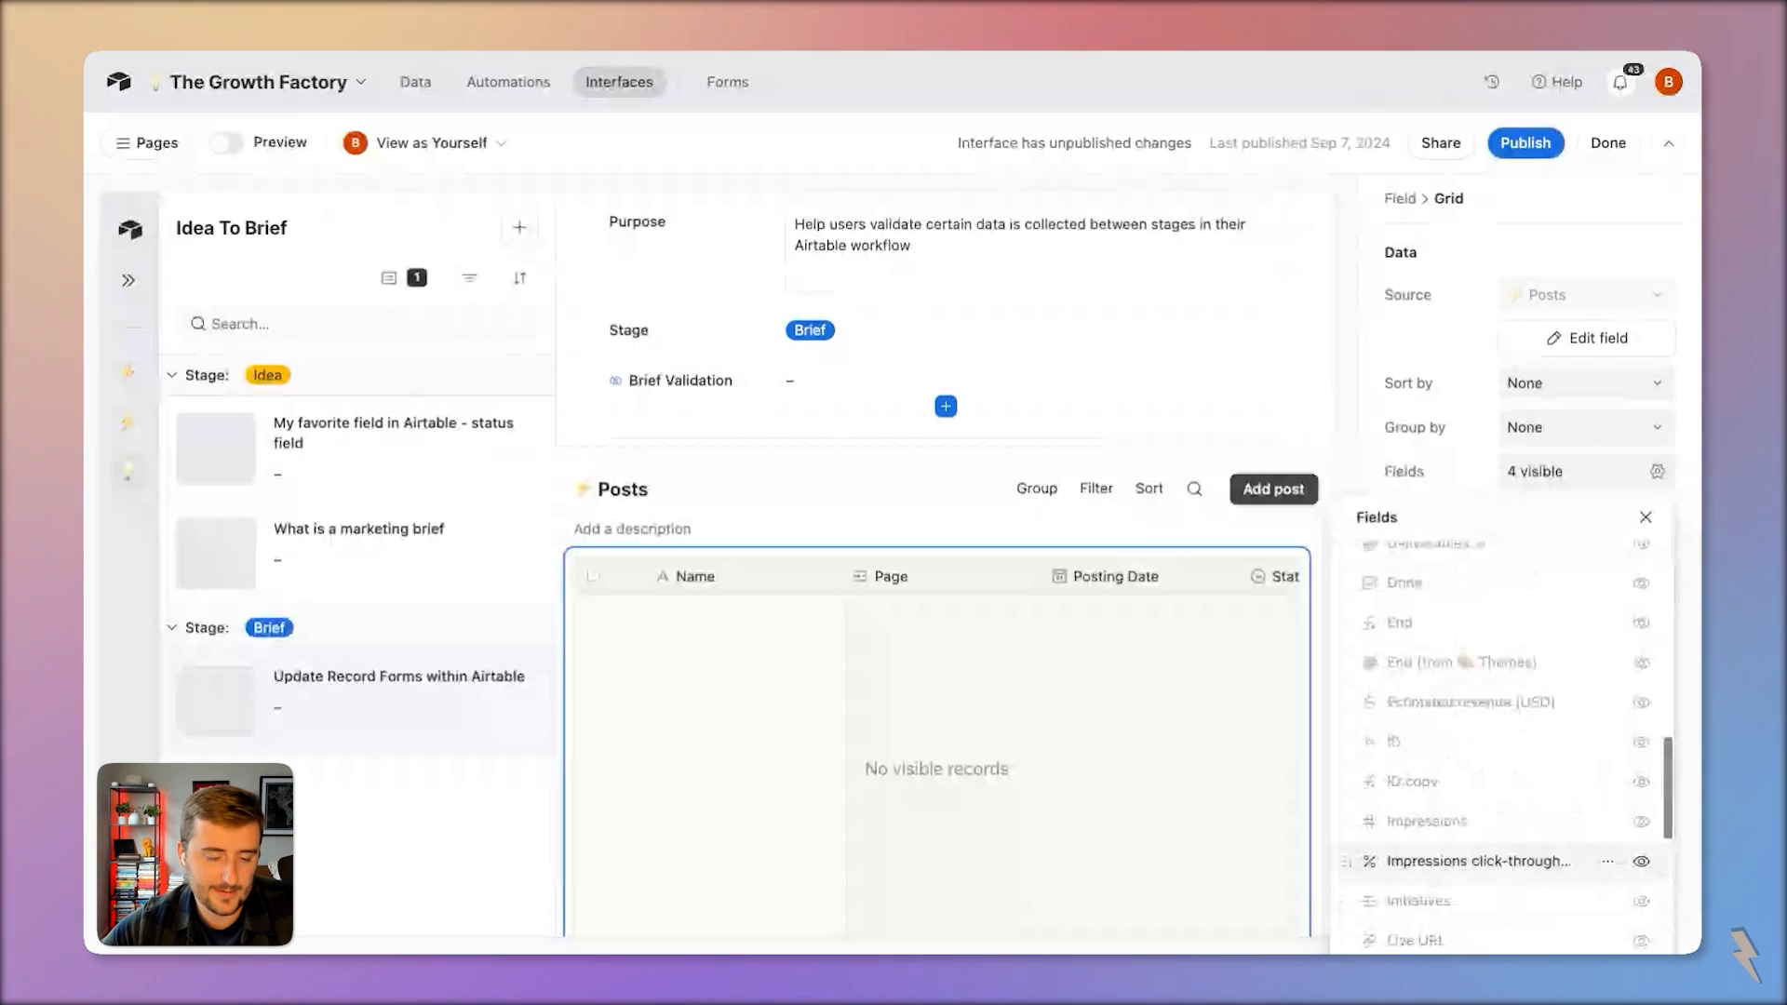
pyautogui.scroll(2, 1536, 847)
pyautogui.scroll(-2, 1582, 894)
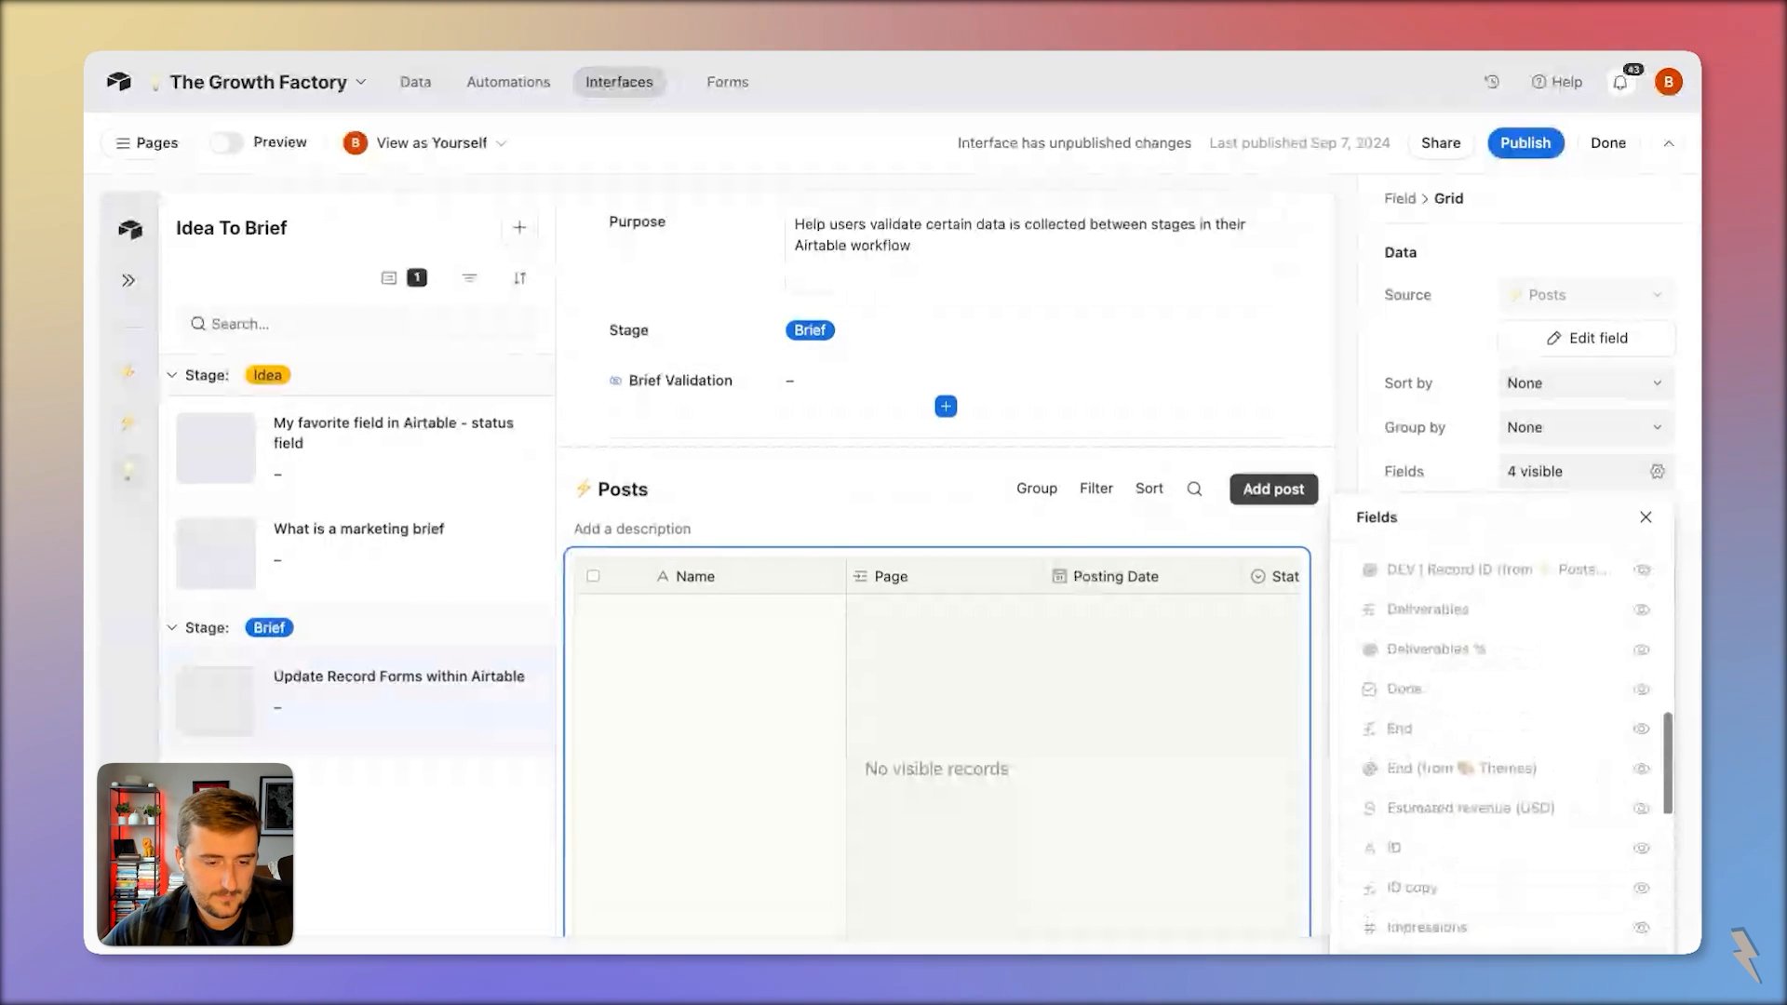
pyautogui.click(1639, 887)
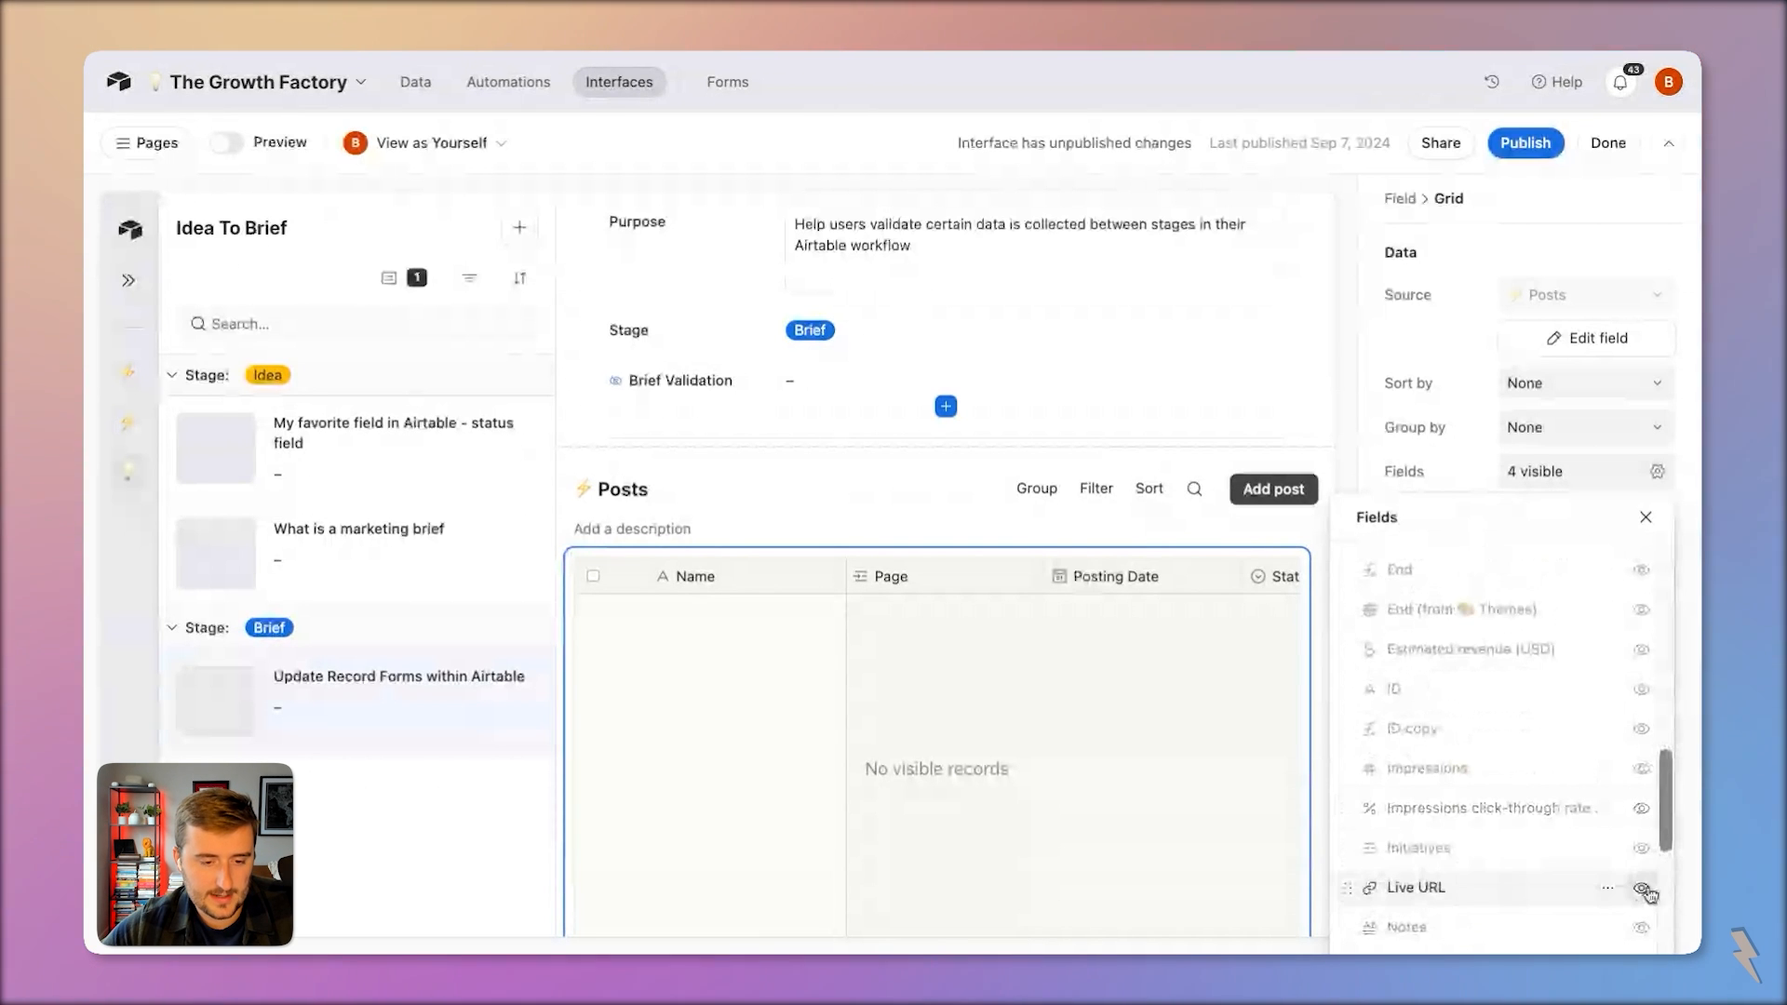
# Show the Attachments field in the Posts grid and close the field list
pyautogui.scroll(3, 1595, 808)
pyautogui.scroll(10, 1595, 802)
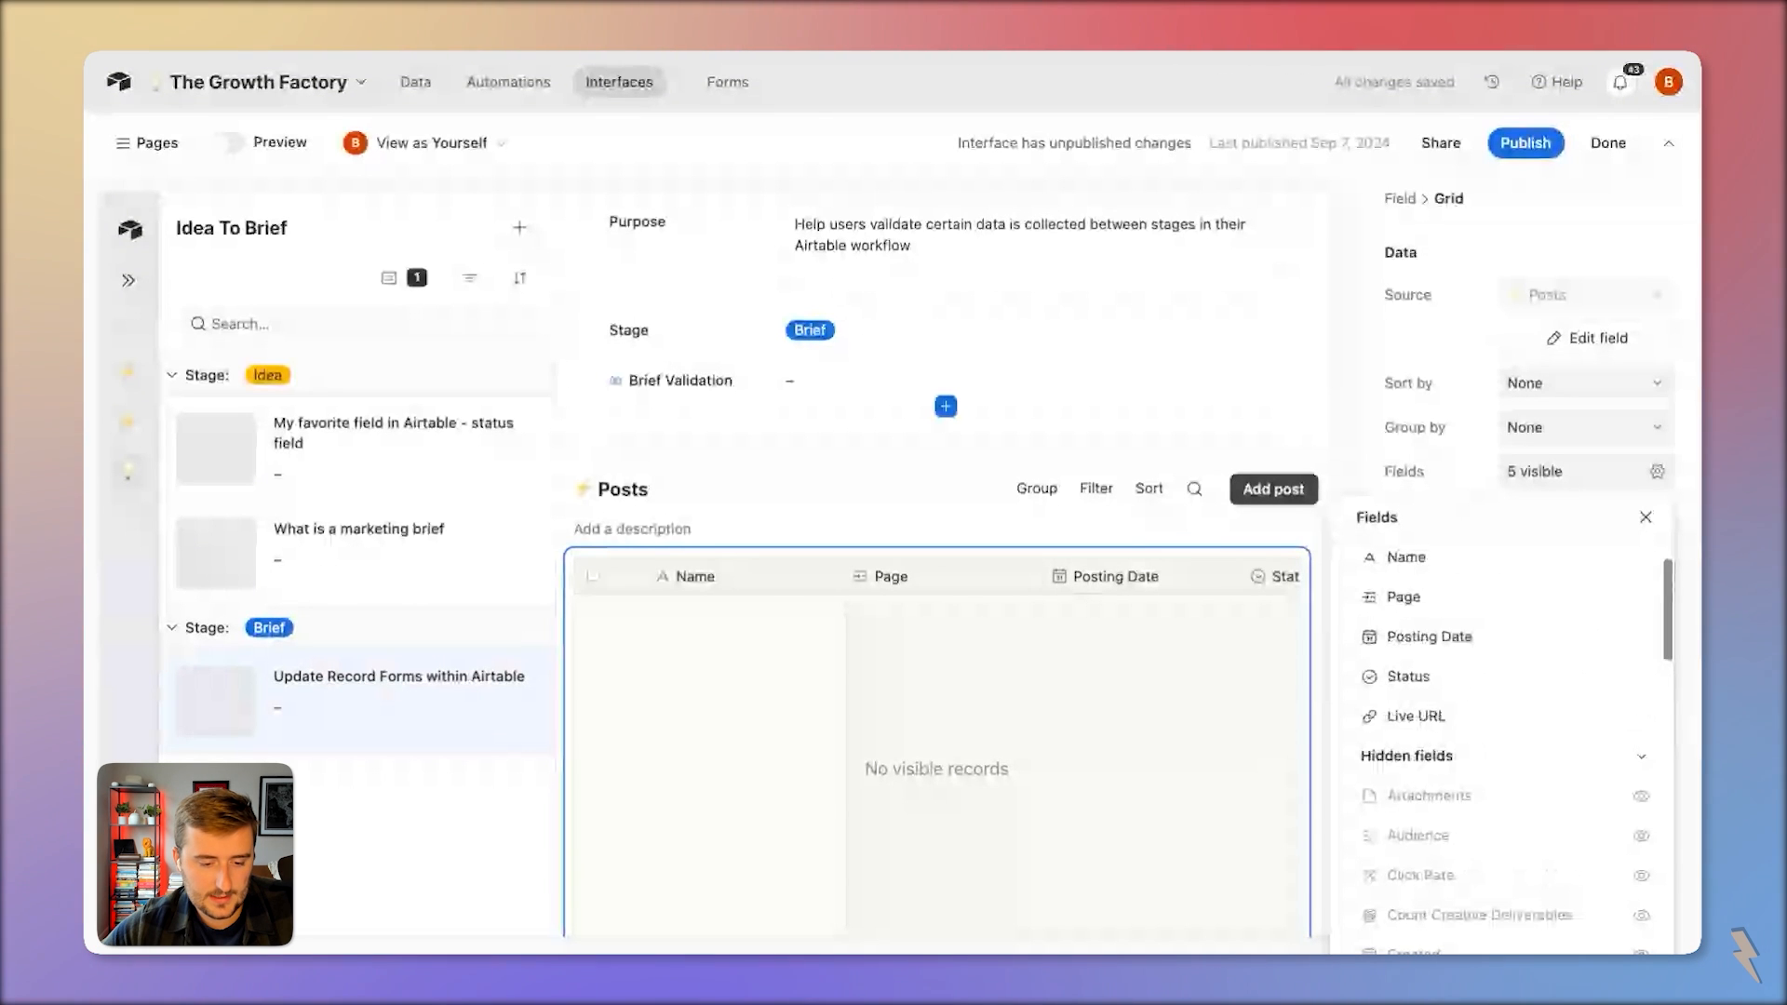
pyautogui.scroll(-2, 1506, 864)
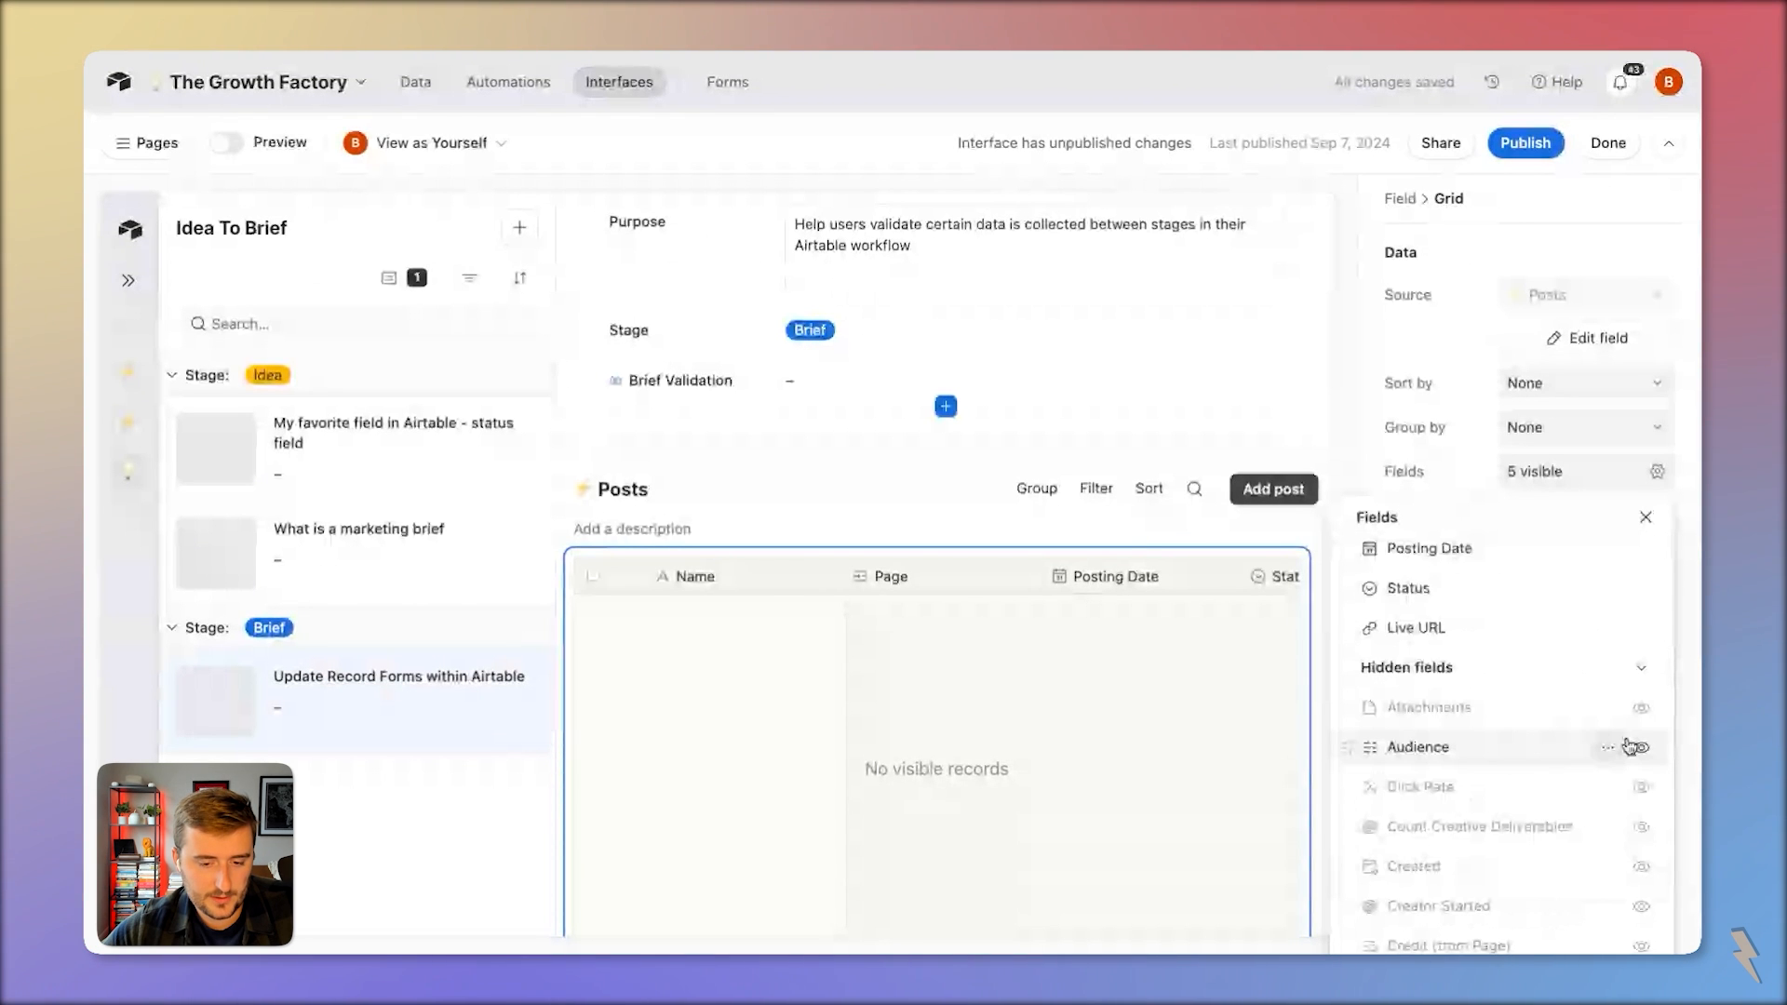
pyautogui.click(1628, 746)
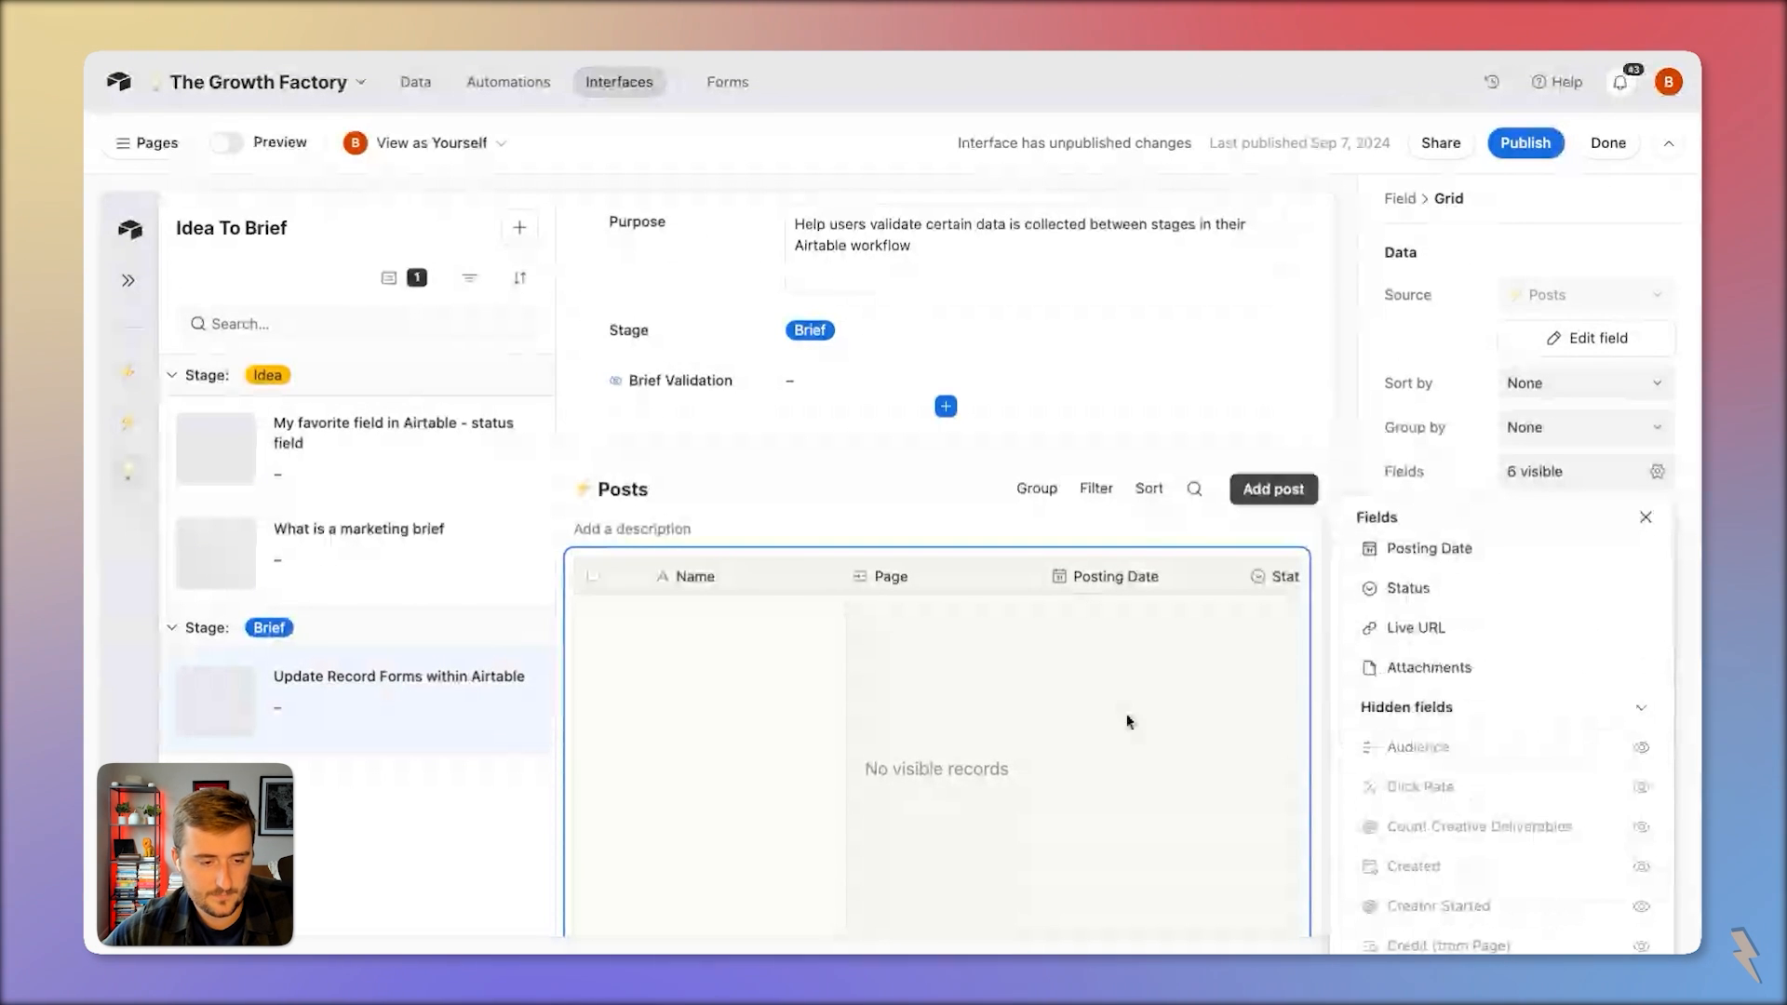
pyautogui.click(998, 680)
# Allow records to be edited inline and added or deleted inline in the Posts grid
pyautogui.scroll(-1, 1483, 798)
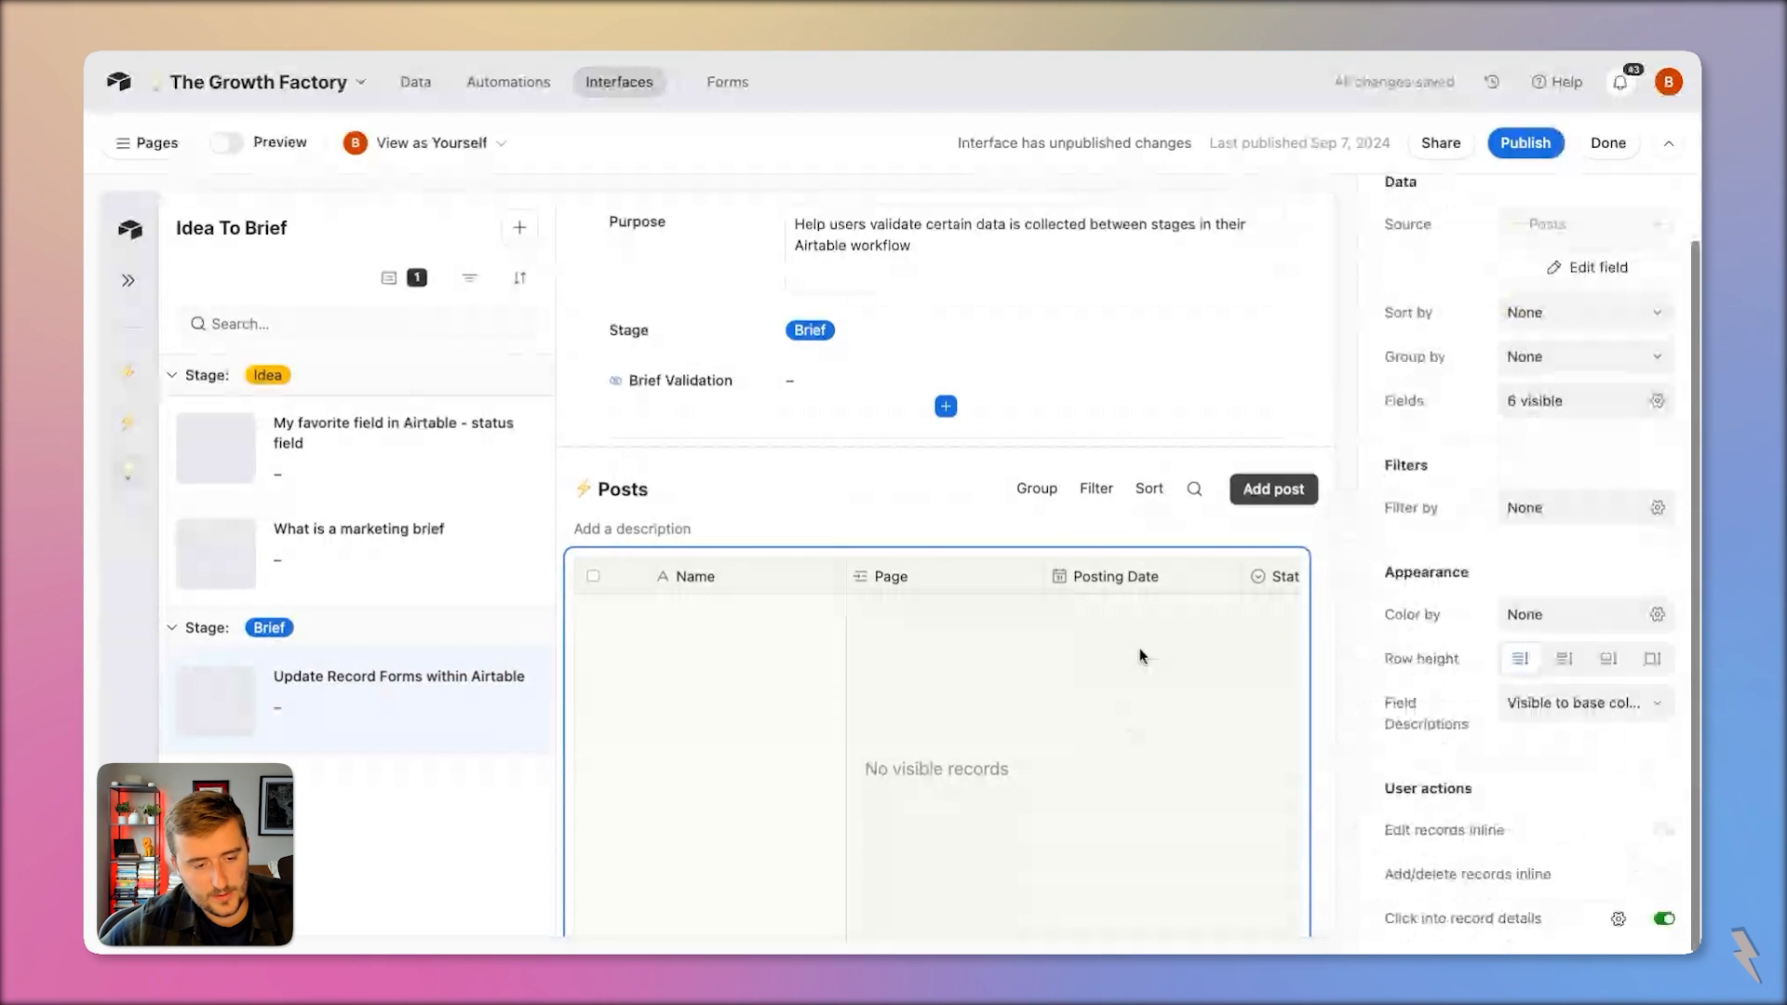
pyautogui.click(833, 509)
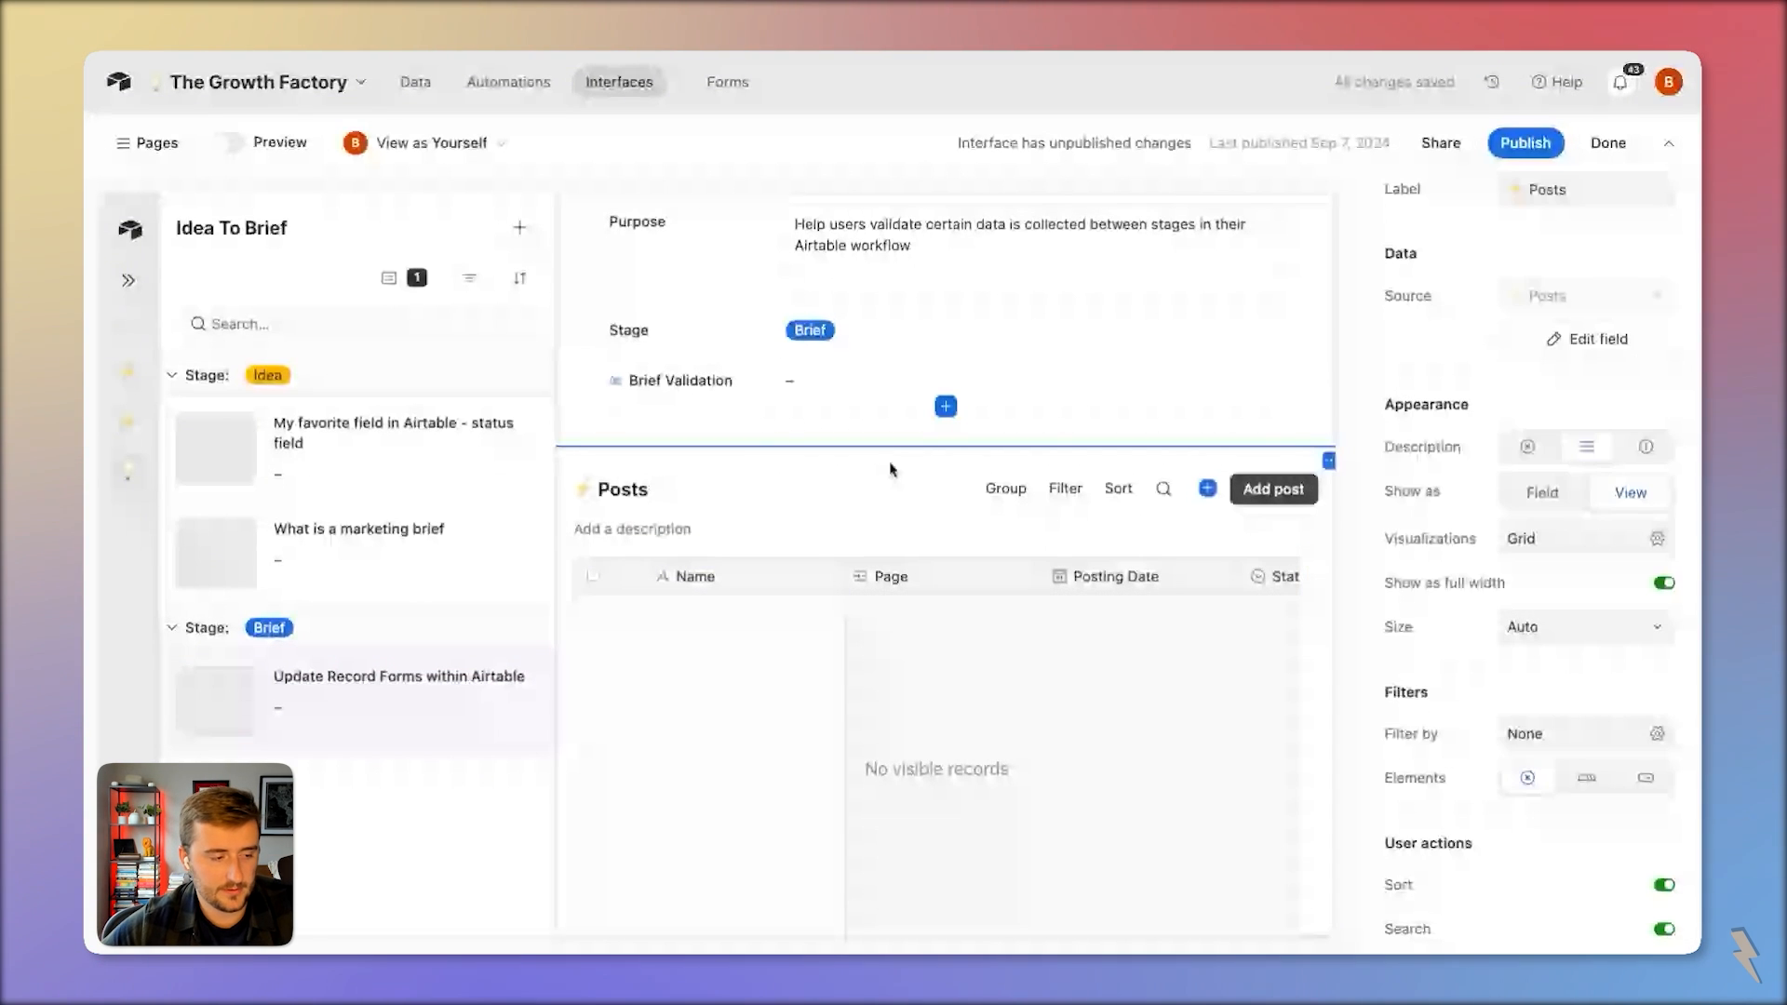
pyautogui.click(1055, 656)
pyautogui.click(1500, 833)
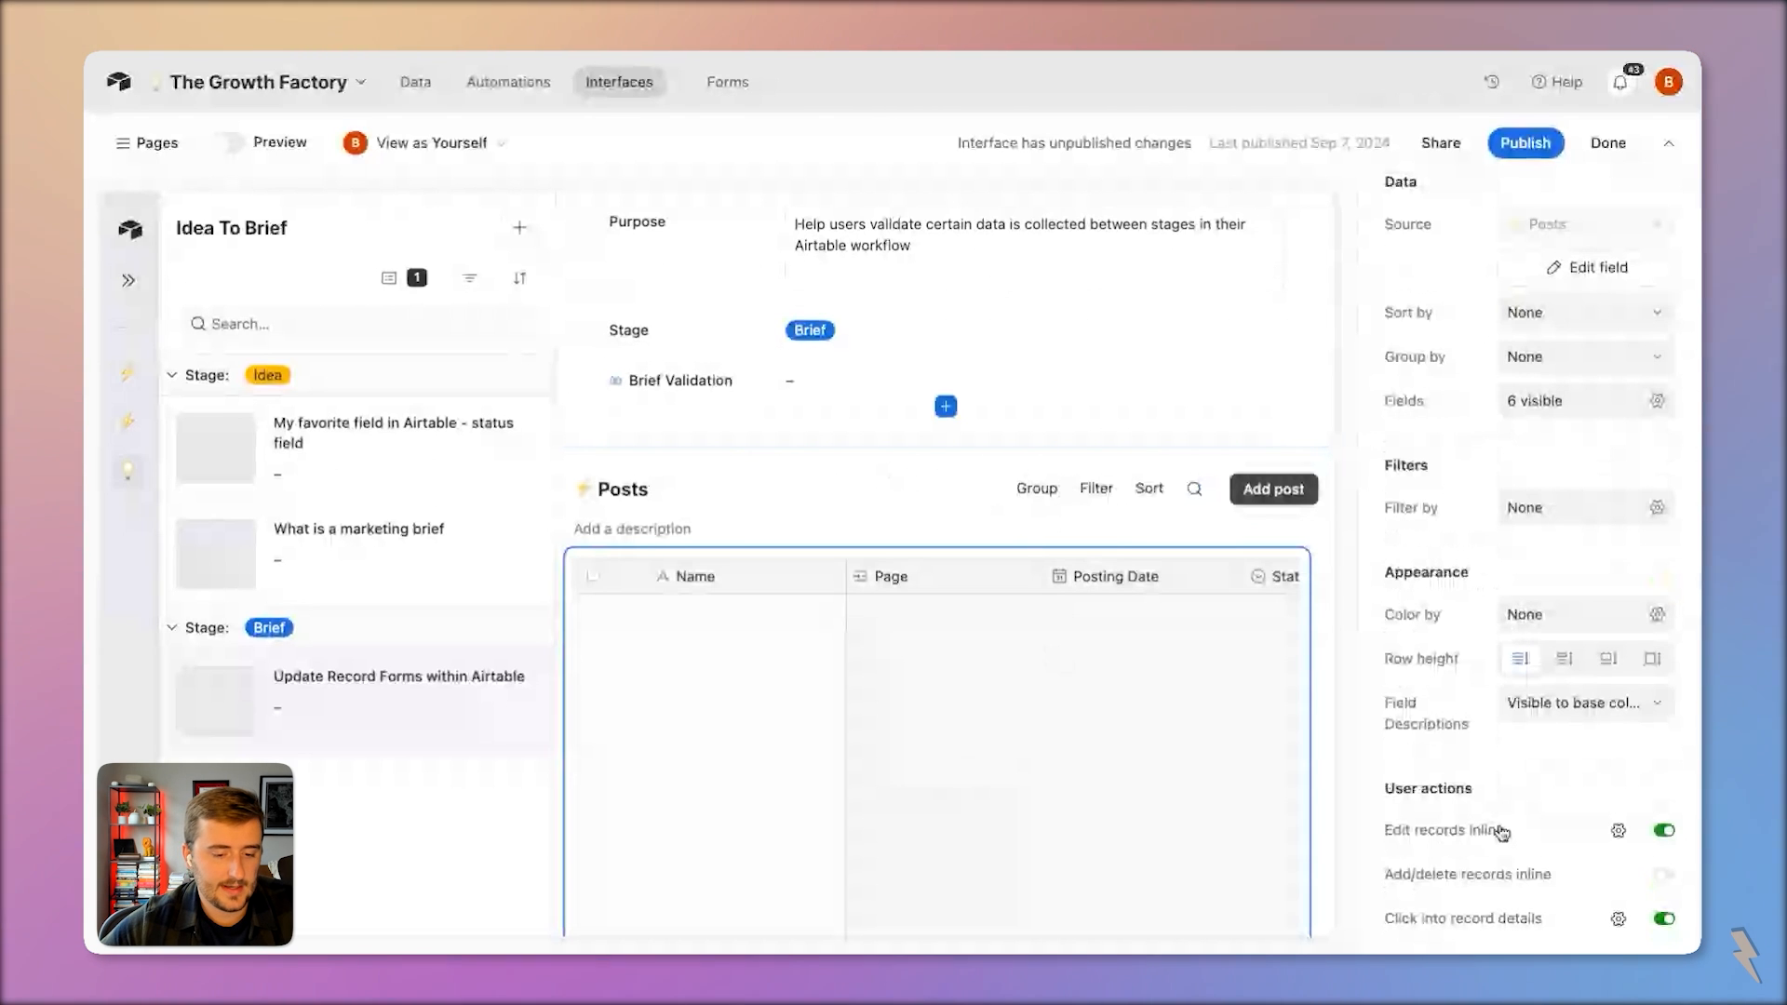
pyautogui.click(1471, 871)
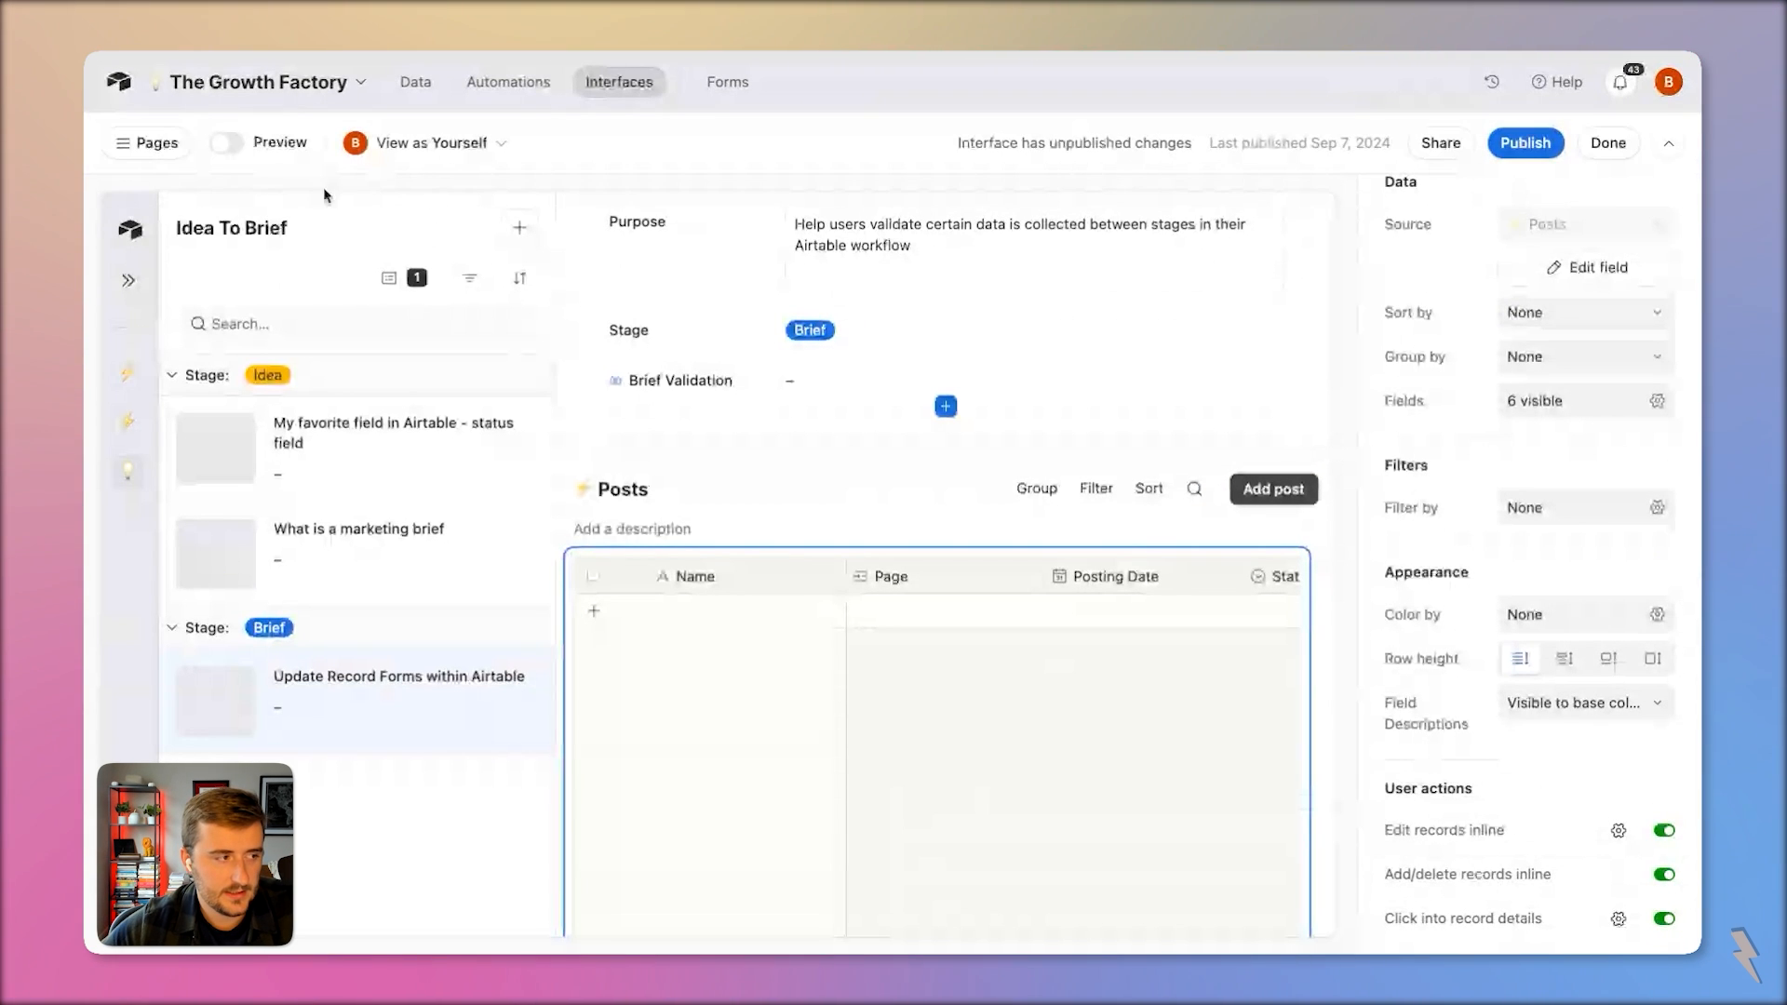
# Preview the interface and open the Idea-stage record "What is a marketing brief"
pyautogui.click(228, 143)
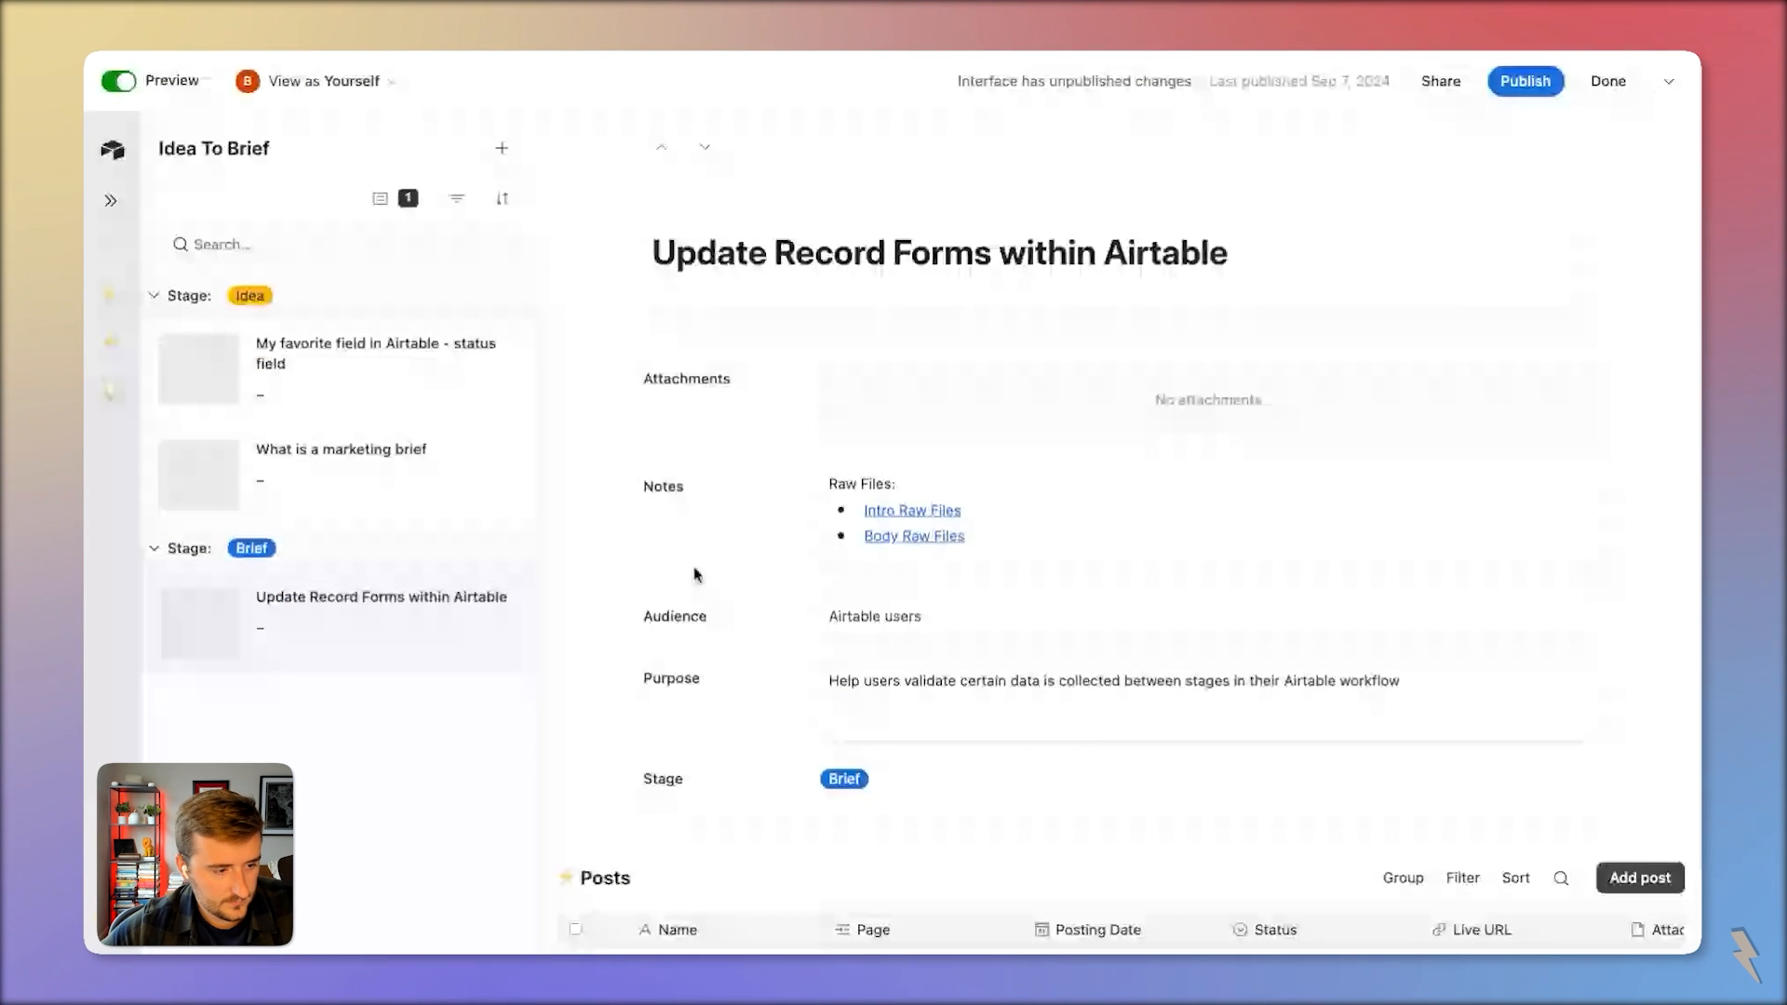
pyautogui.click(354, 456)
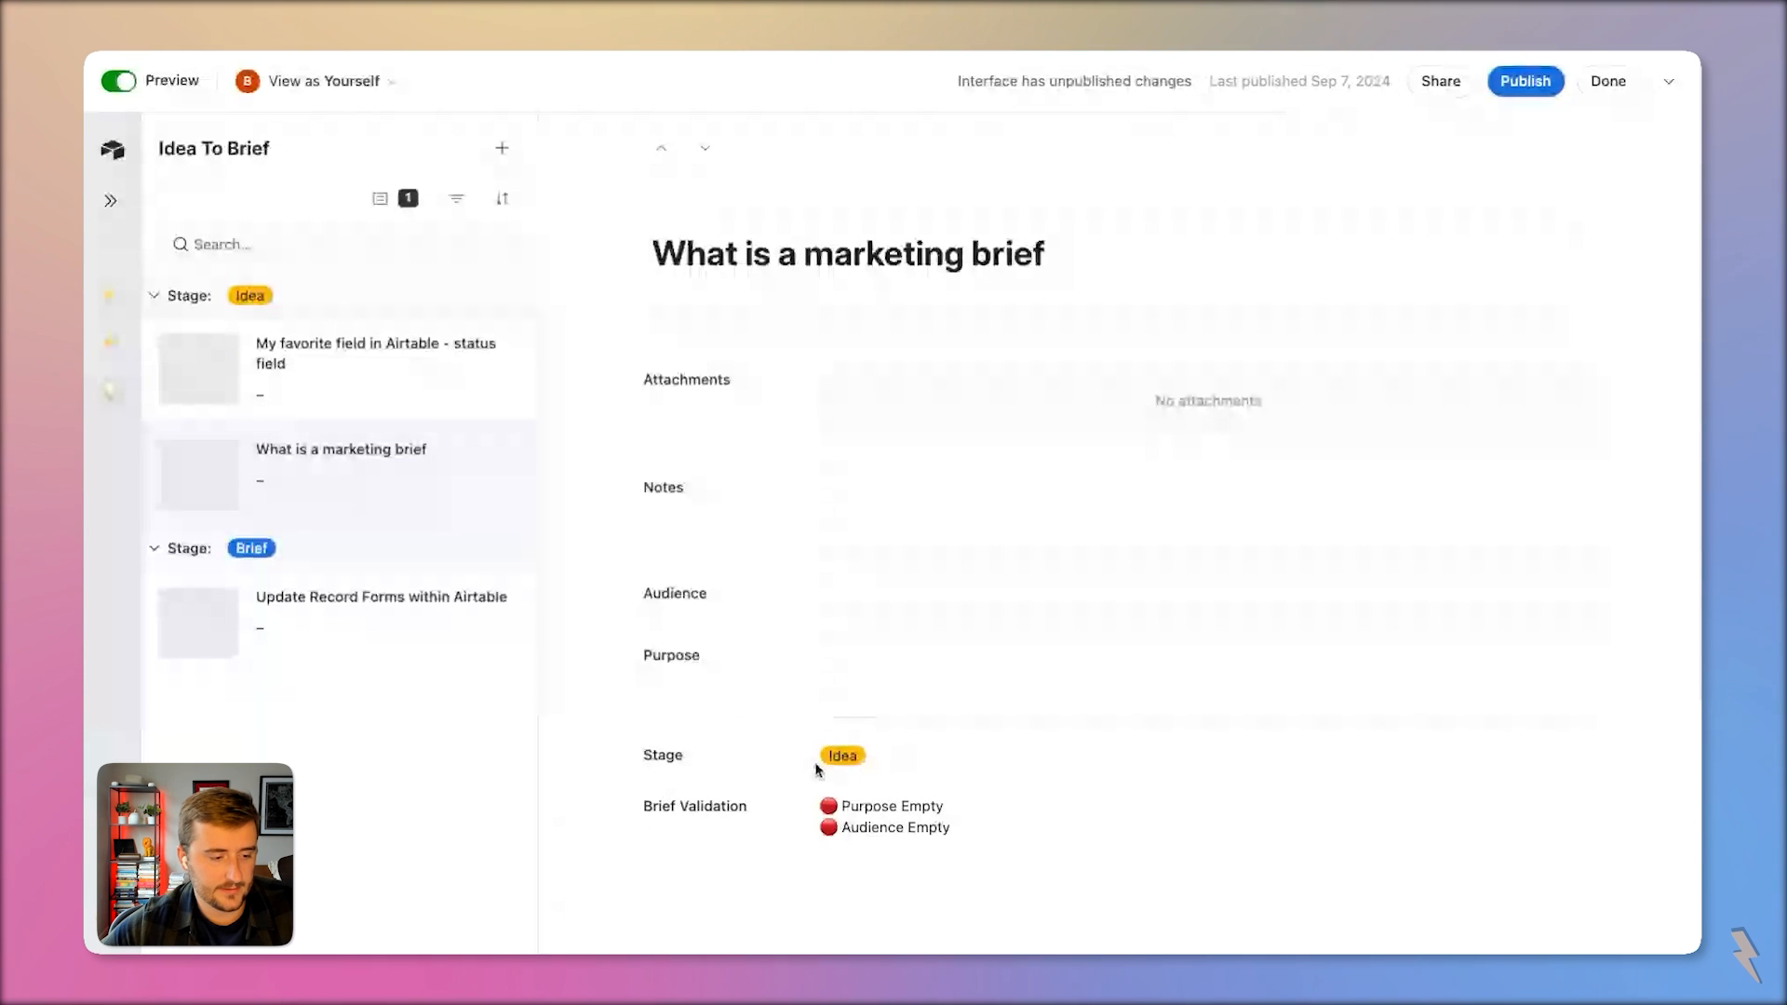
# Test the brief validation by entering "a" in both Audience and Purpose, and clear the two fields again
pyautogui.click(864, 592)
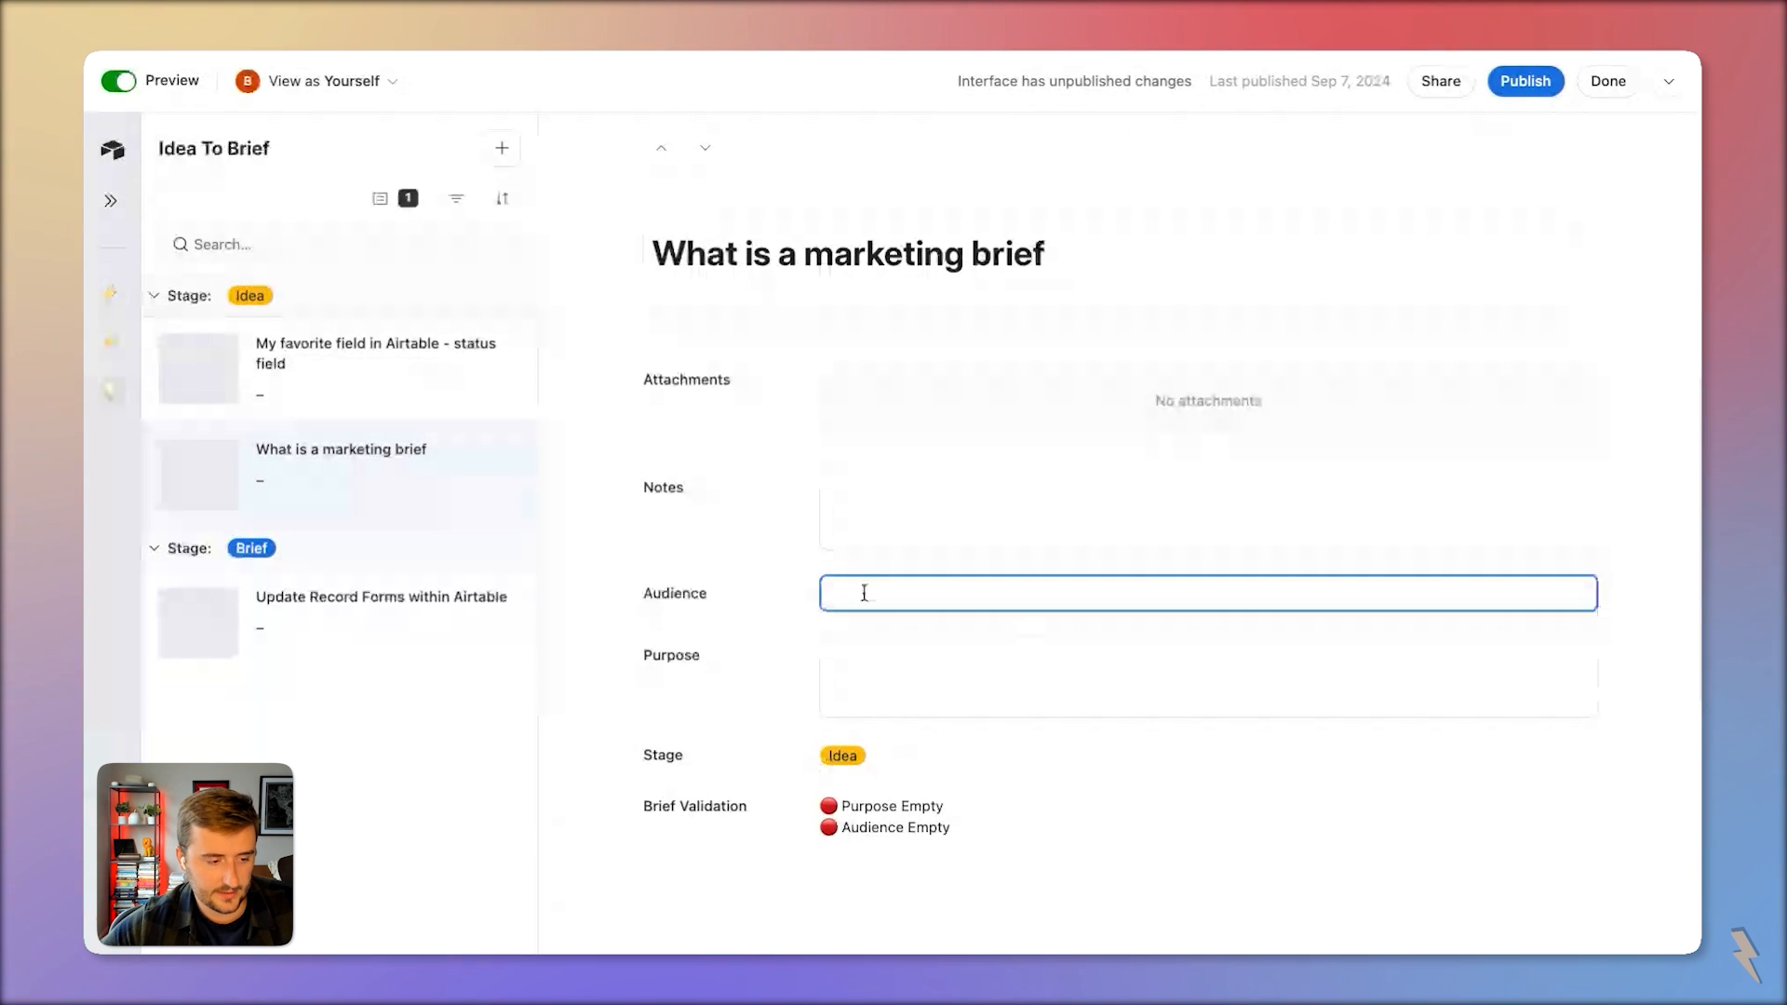
pyautogui.write('a')
pyautogui.click(900, 674)
pyautogui.write('a')
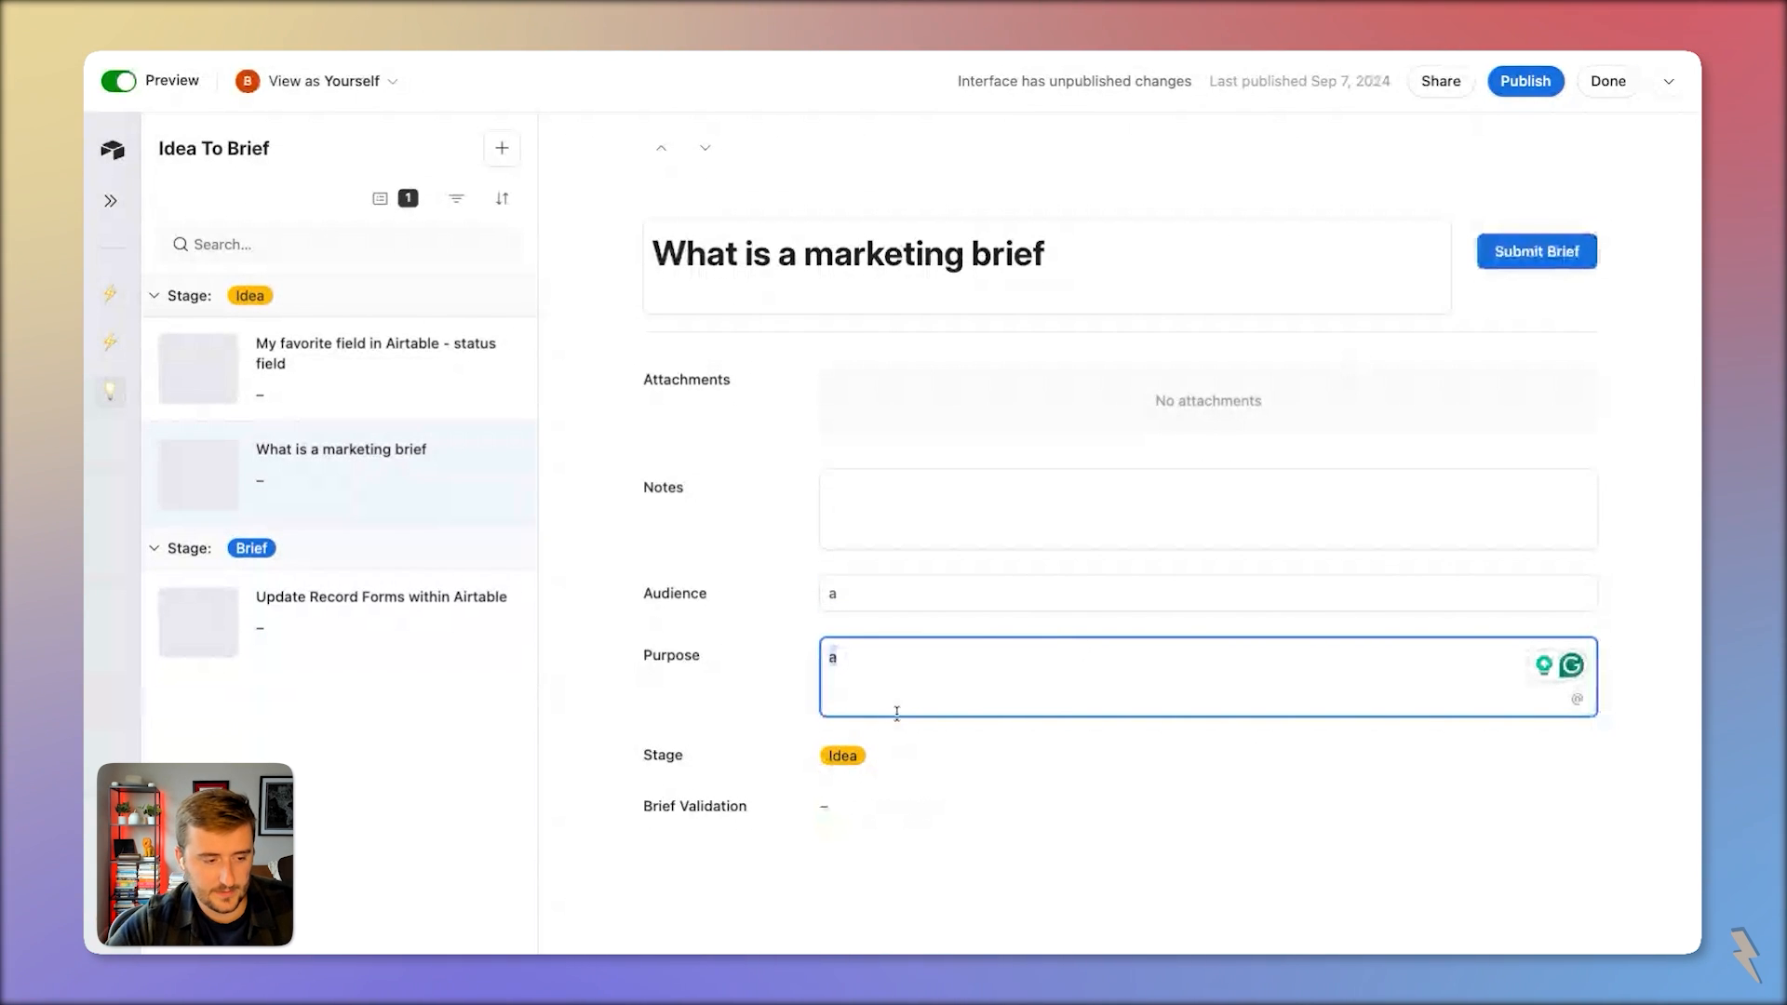
pyautogui.press('BackSpace')
pyautogui.click(906, 595)
pyautogui.press('BackSpace')
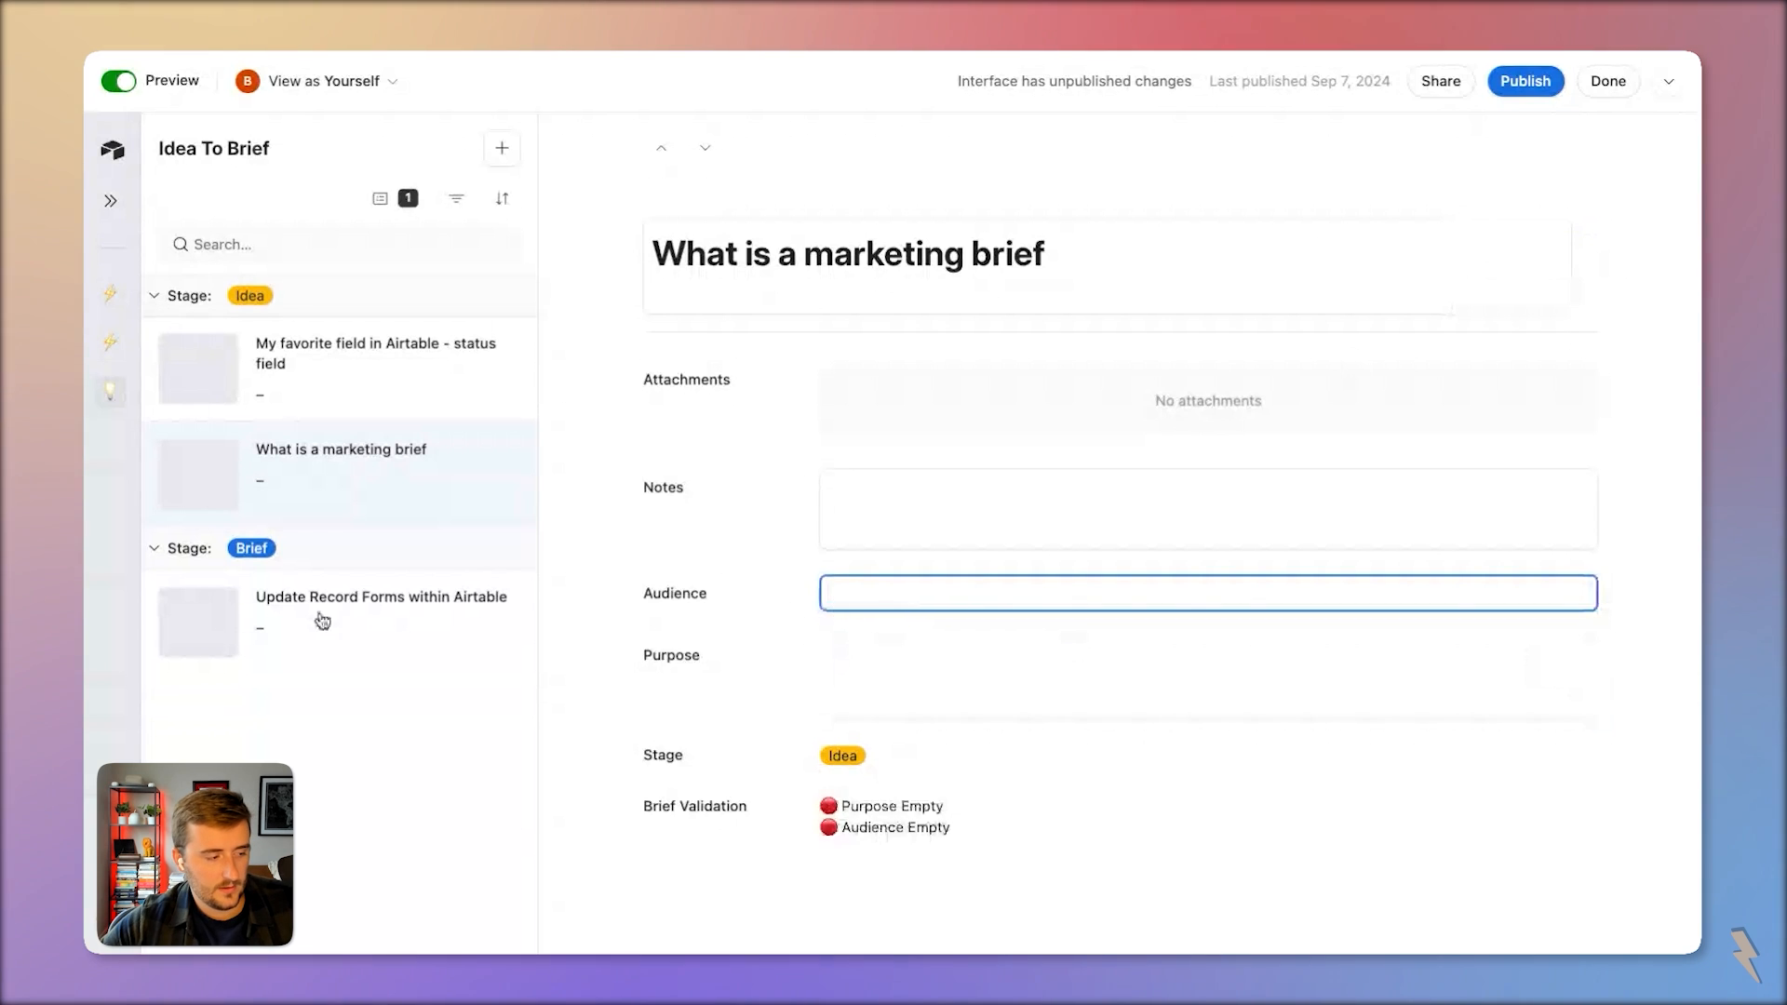
# Open the Brief-stage record "Update Record Forms within Airtable" and review its brief details and Posts grid
pyautogui.click(322, 621)
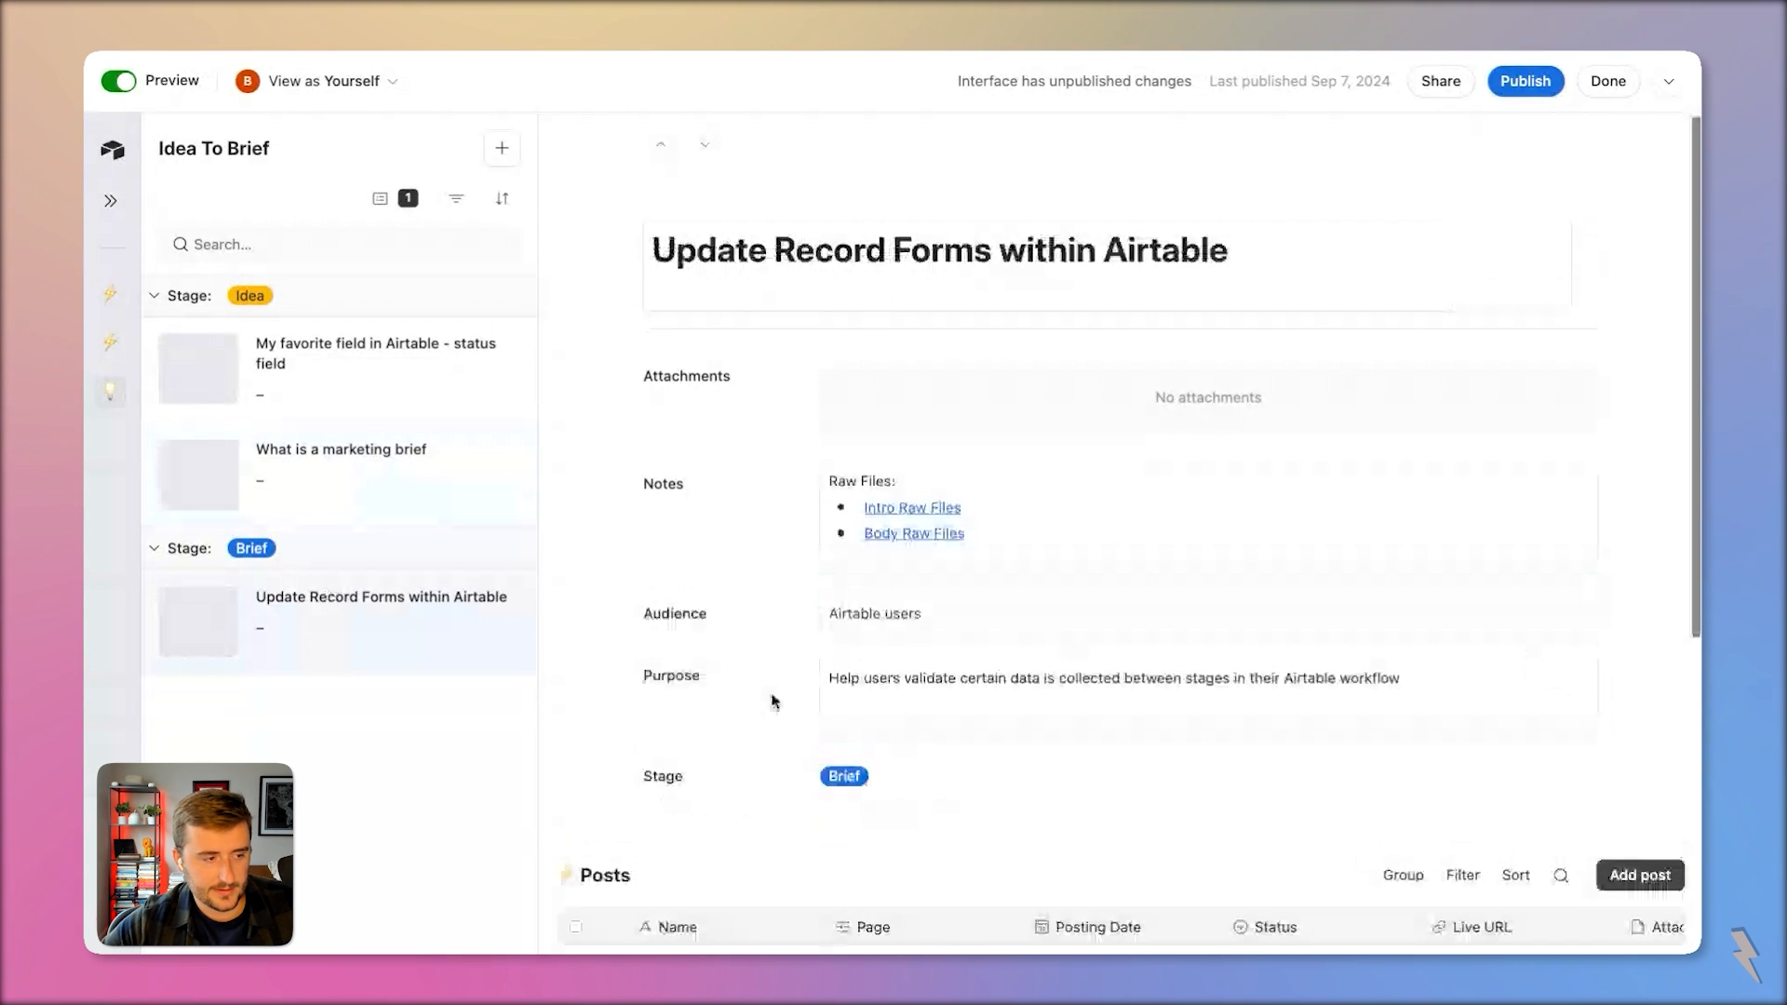
pyautogui.scroll(-3, 771, 702)
pyautogui.scroll(2, 698, 443)
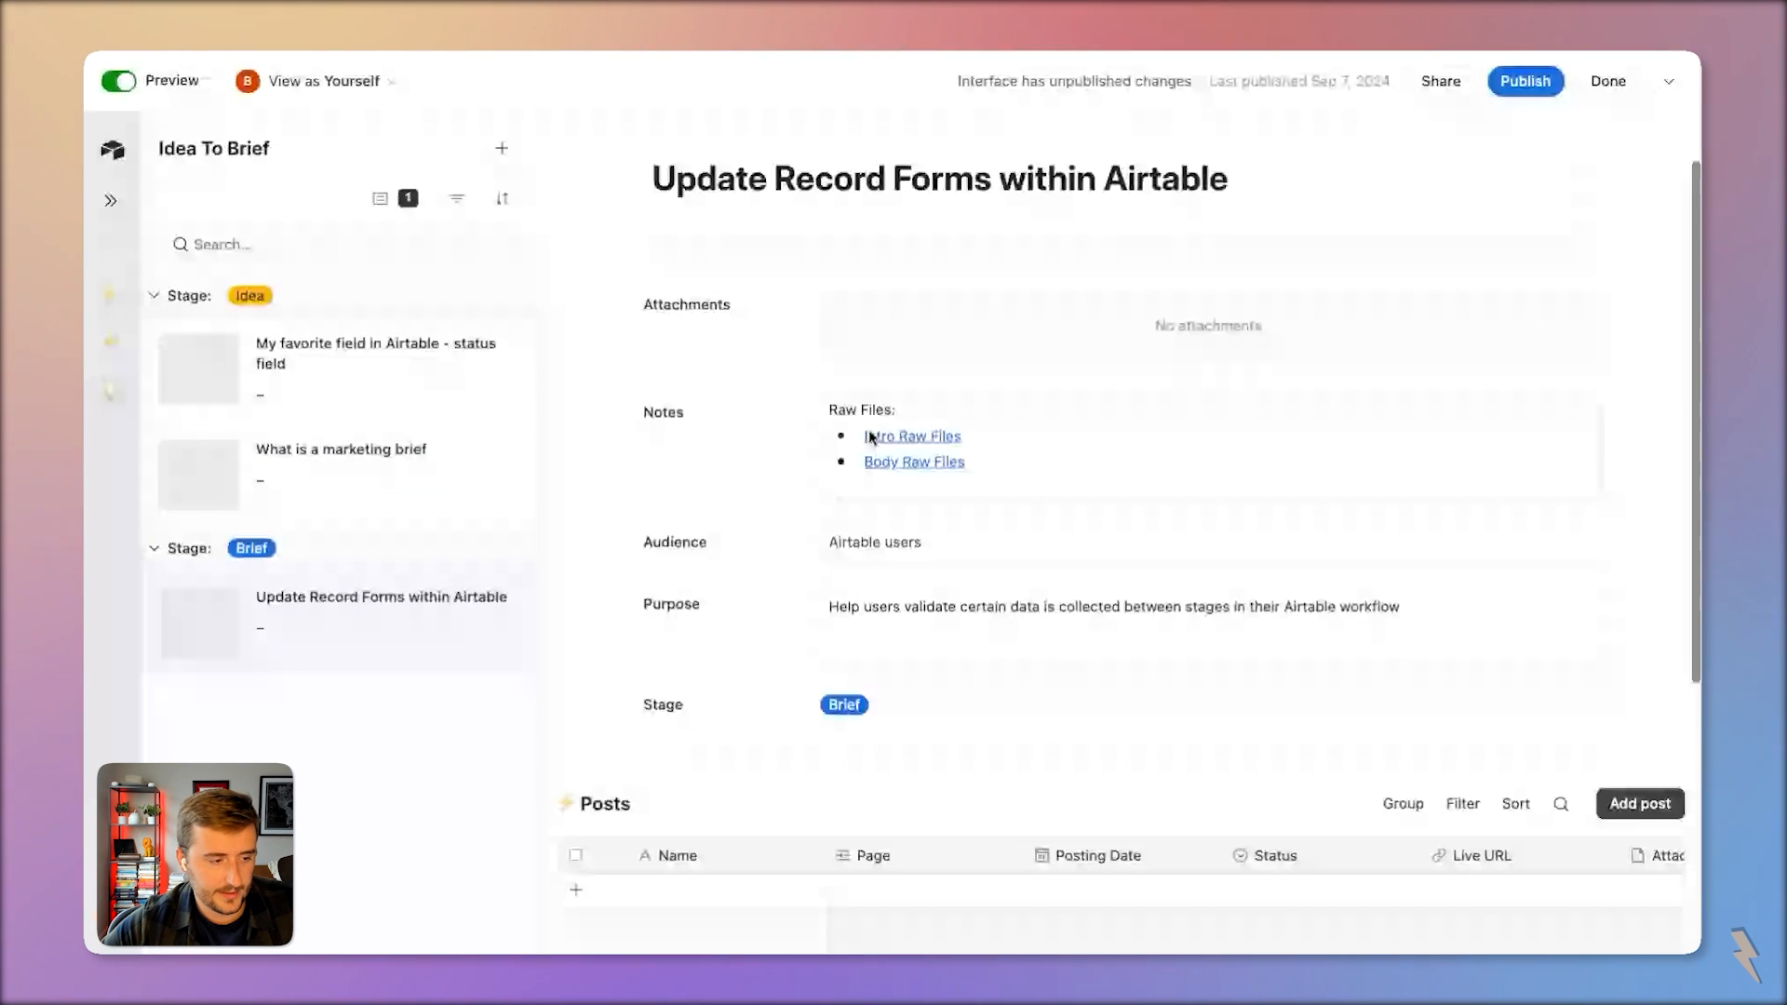
pyautogui.scroll(-1, 829, 640)
pyautogui.scroll(-2, 829, 639)
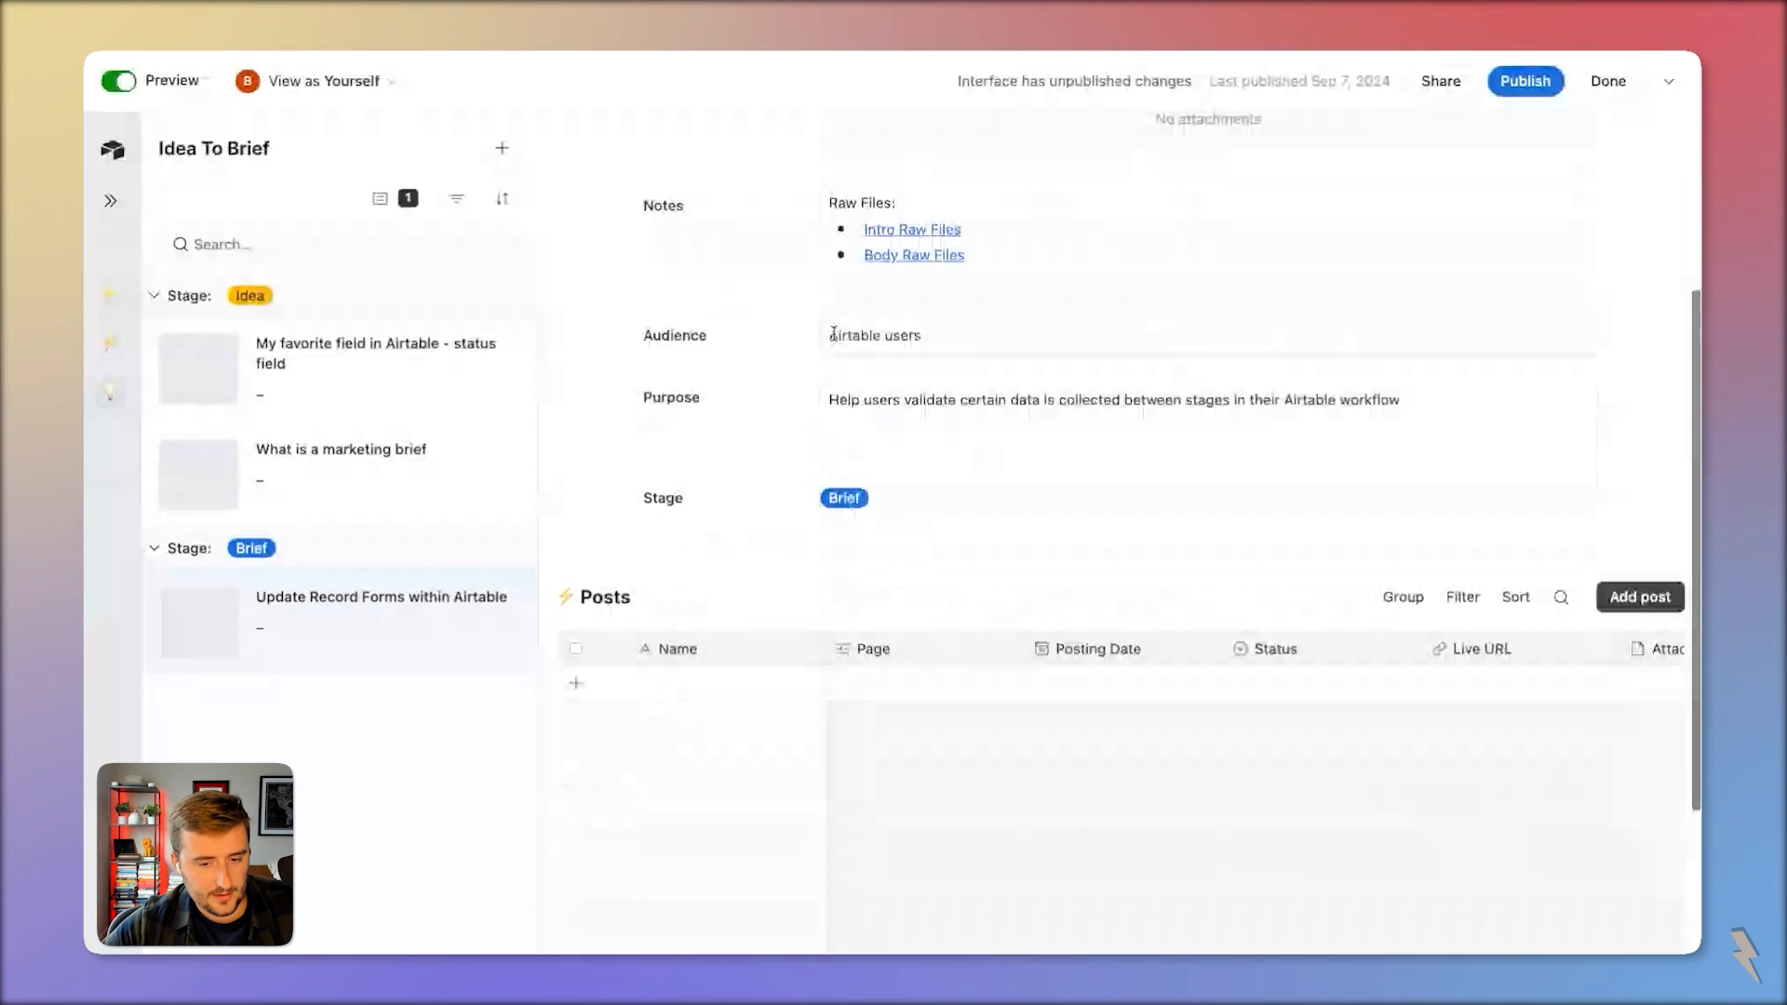
pyautogui.scroll(-2, 1381, 657)
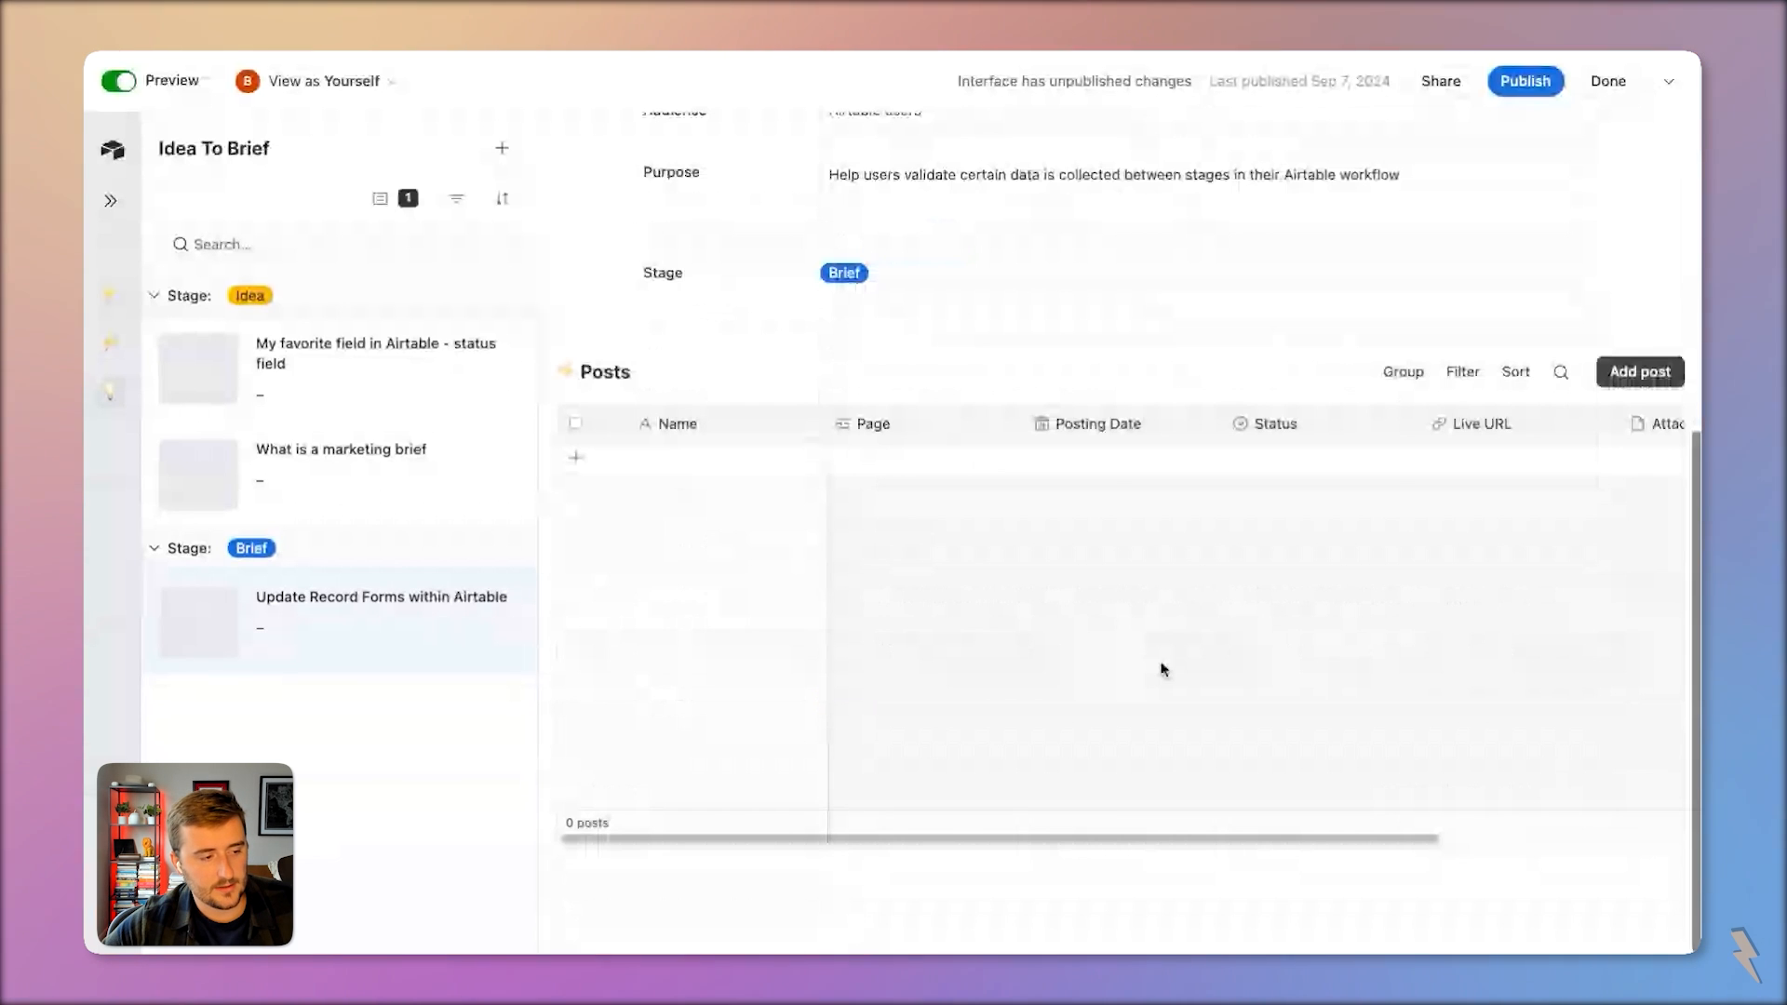
# Add a post inline in the Posts grid and set its Page to the creator's personal Youtube page
pyautogui.click(672, 462)
pyautogui.scroll(4, 737, 452)
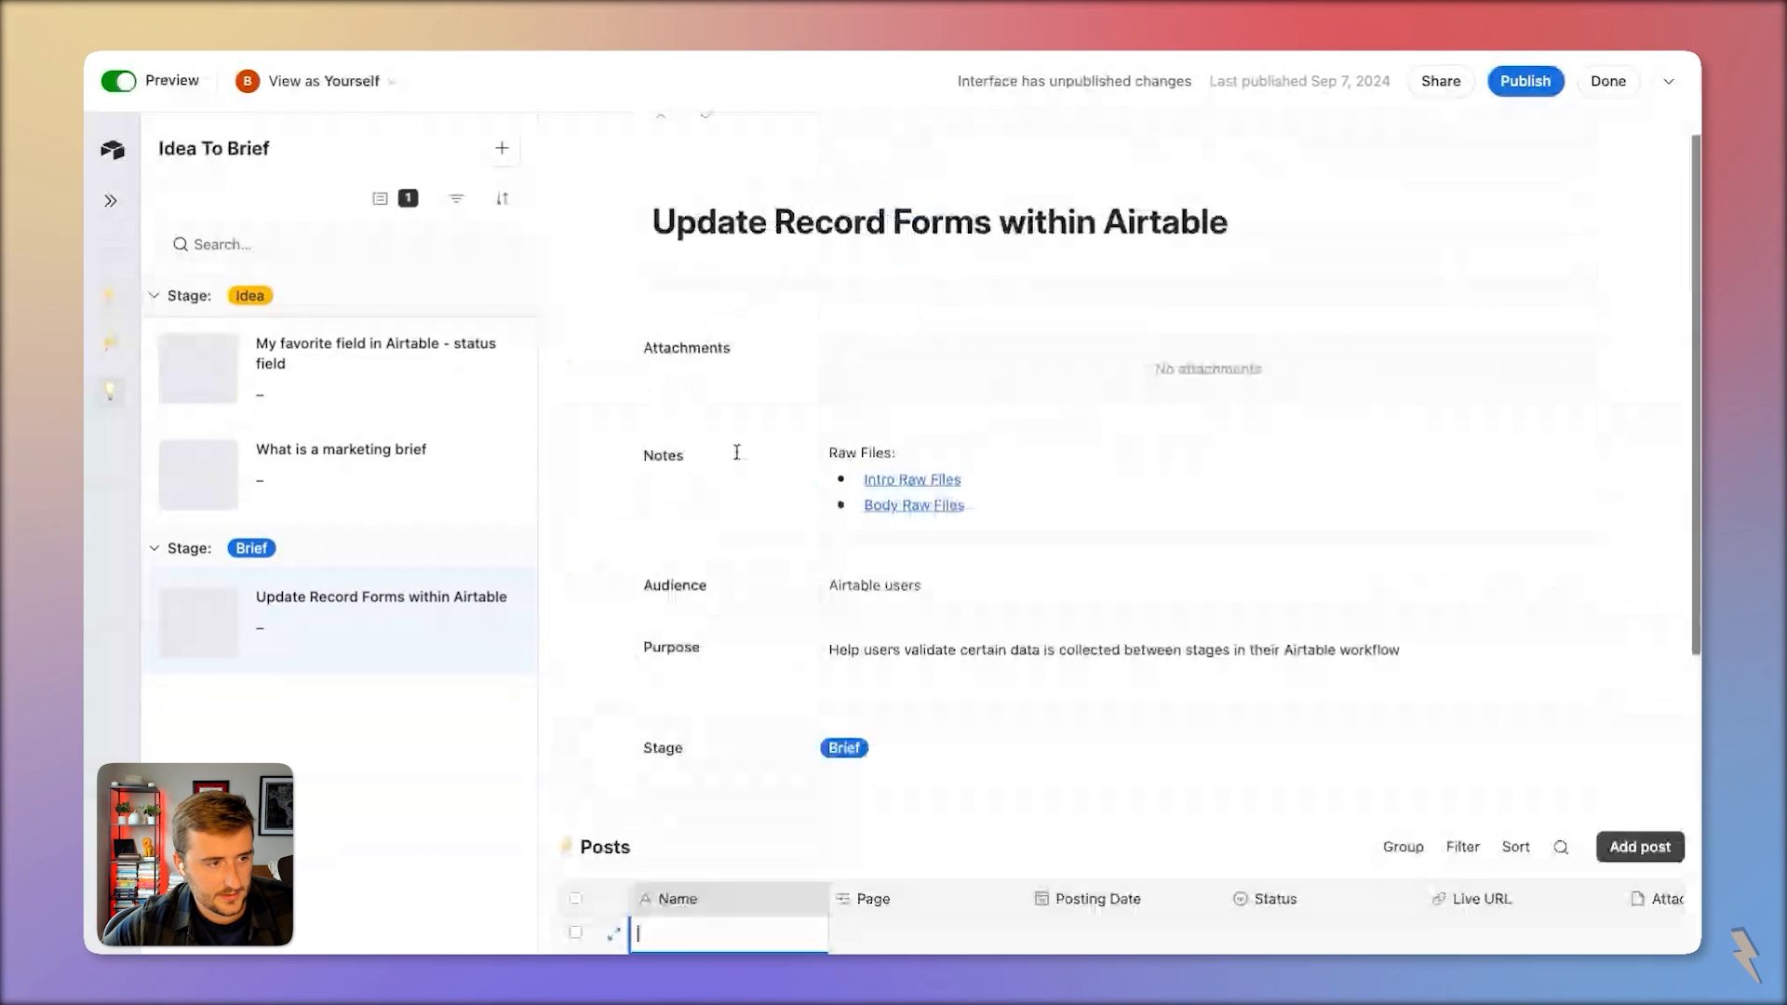
pyautogui.scroll(-2, 736, 452)
pyautogui.click(845, 735)
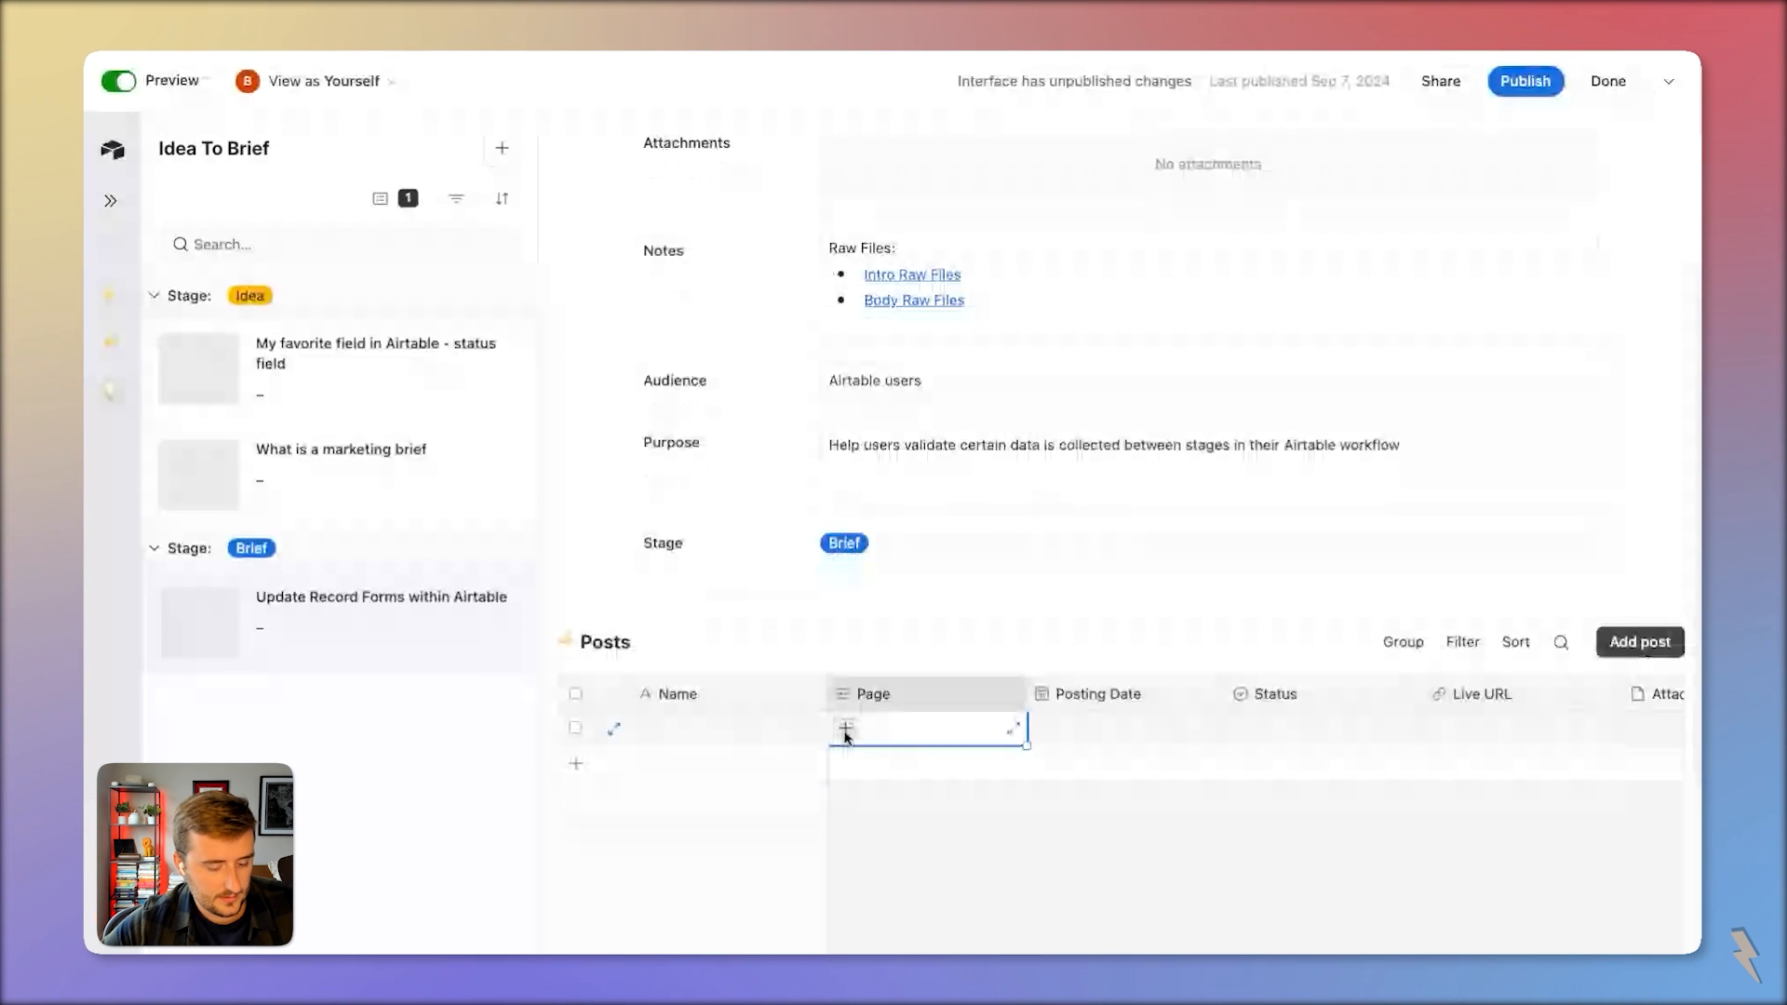
pyautogui.click(845, 727)
pyautogui.write('you')
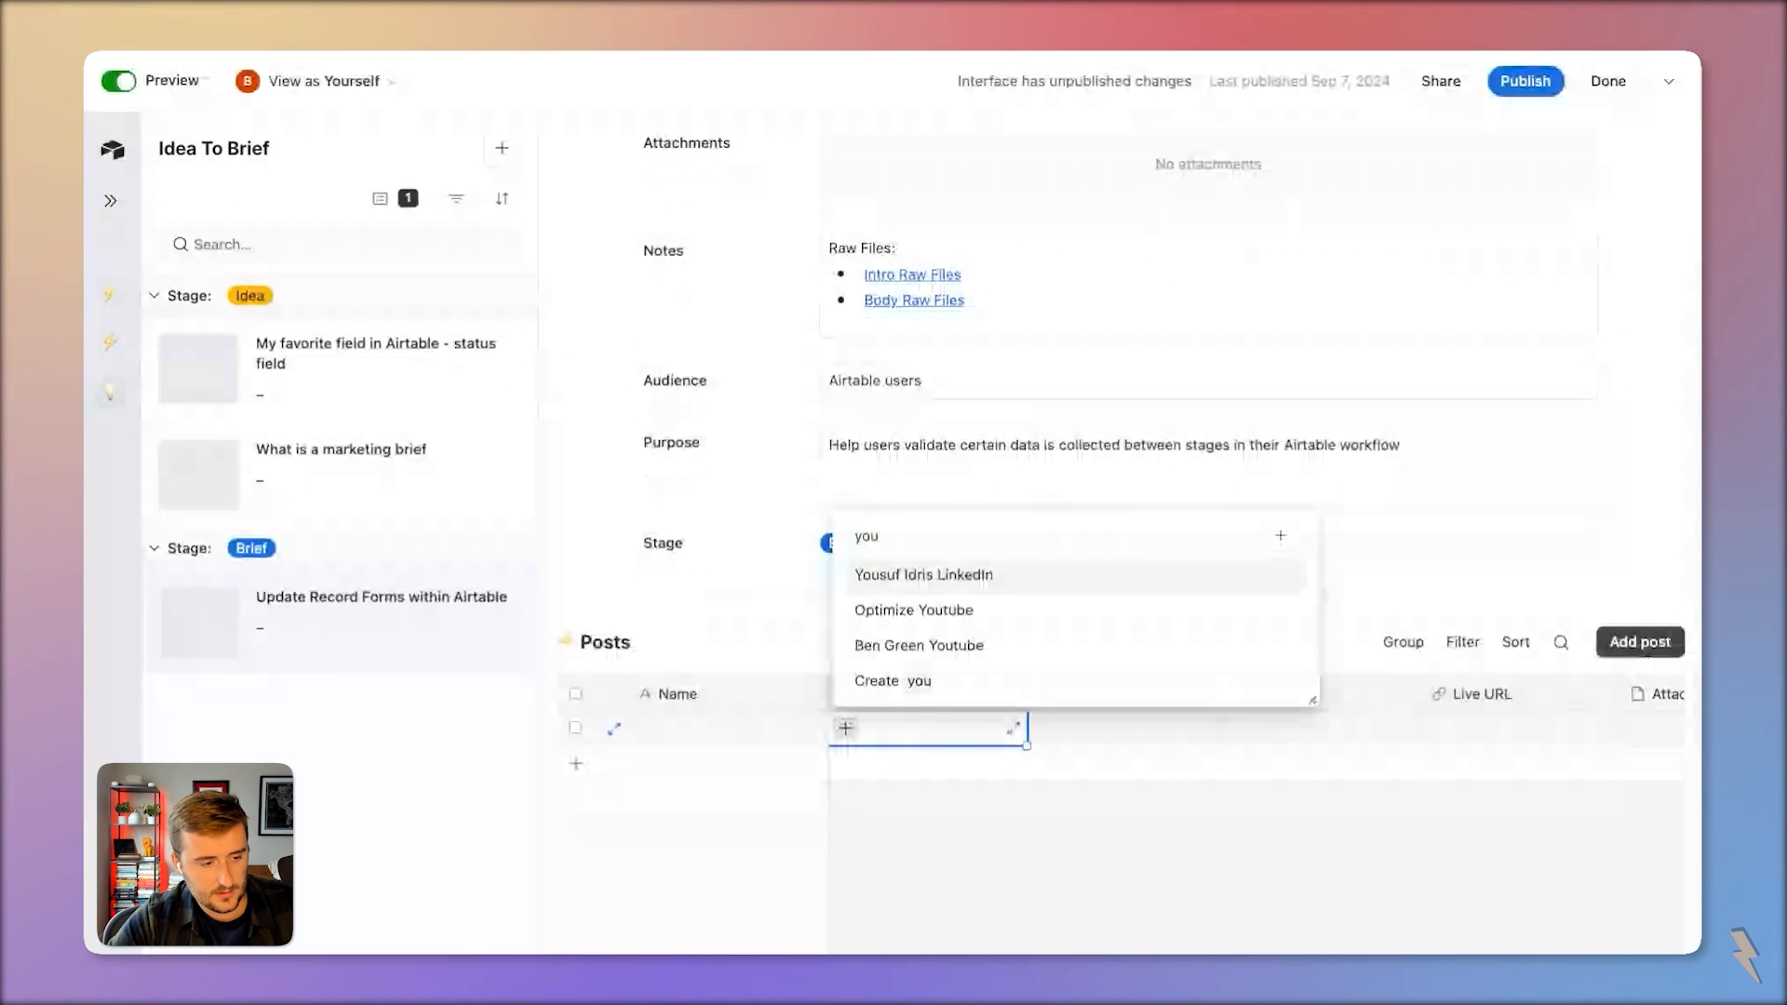
pyautogui.click(945, 646)
pyautogui.scroll(-1, 929, 646)
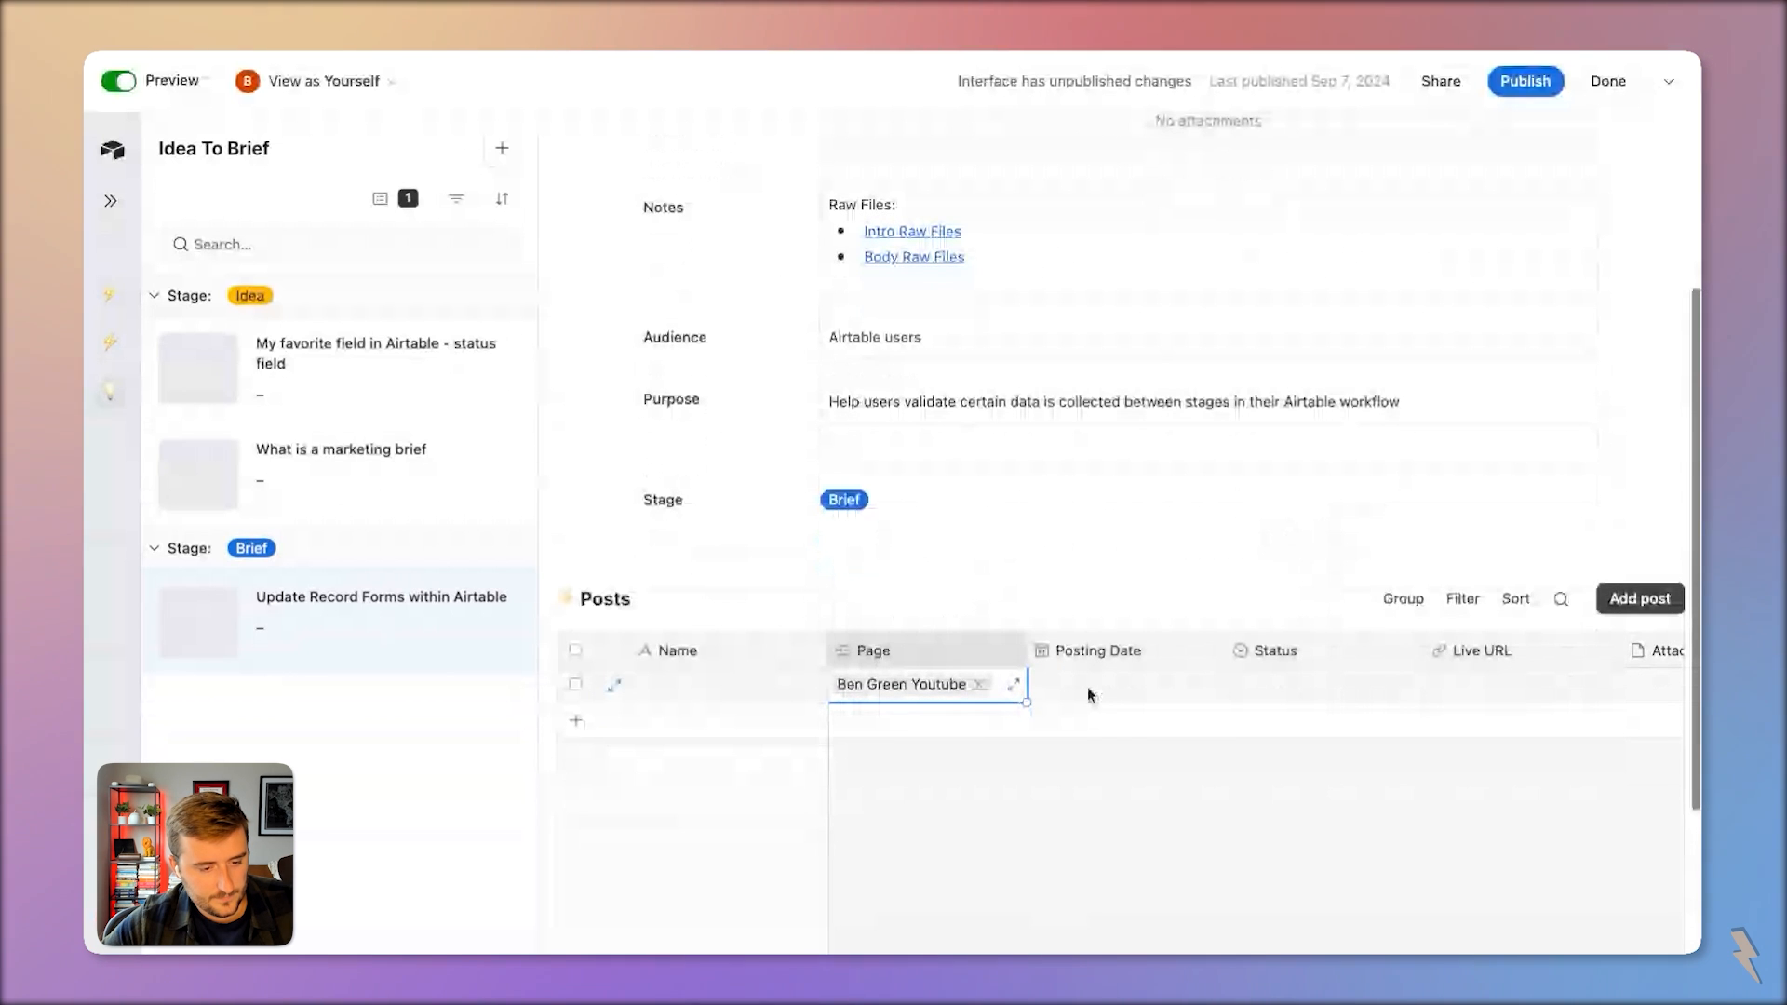
# Set the new post's Status to Planned, and change it to In Progress
pyautogui.click(1267, 686)
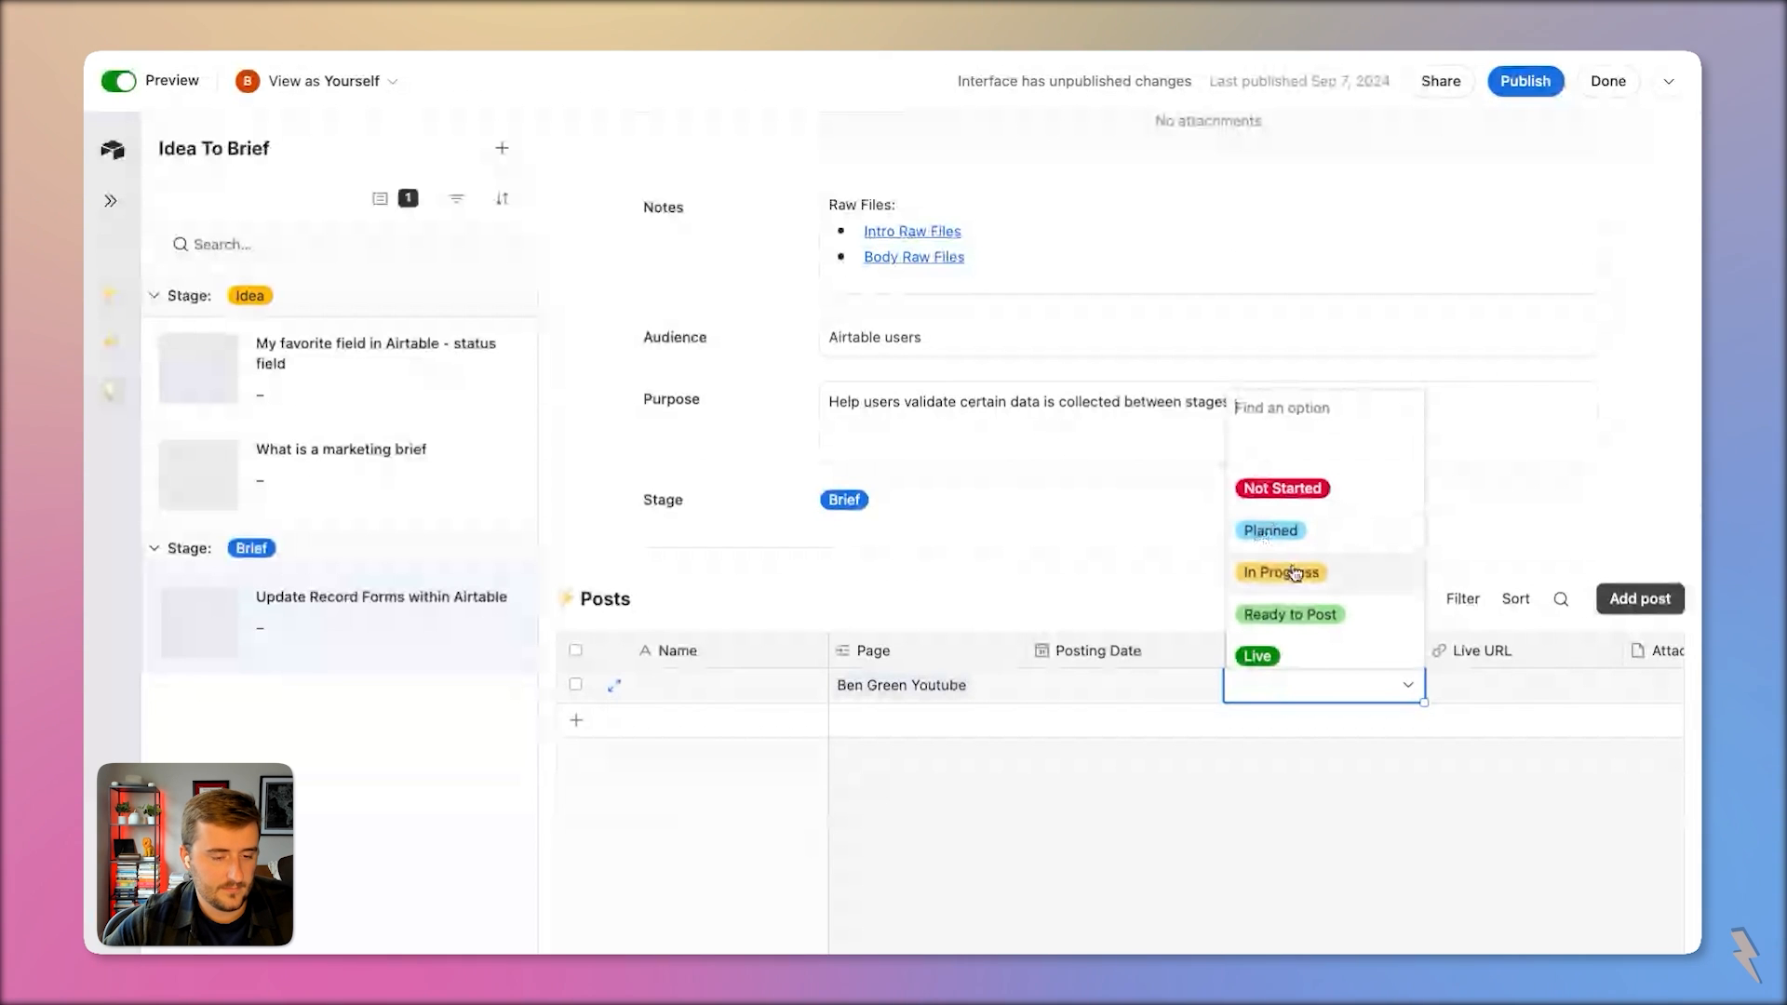
pyautogui.click(1270, 535)
pyautogui.scroll(-1, 1285, 606)
pyautogui.click(1289, 633)
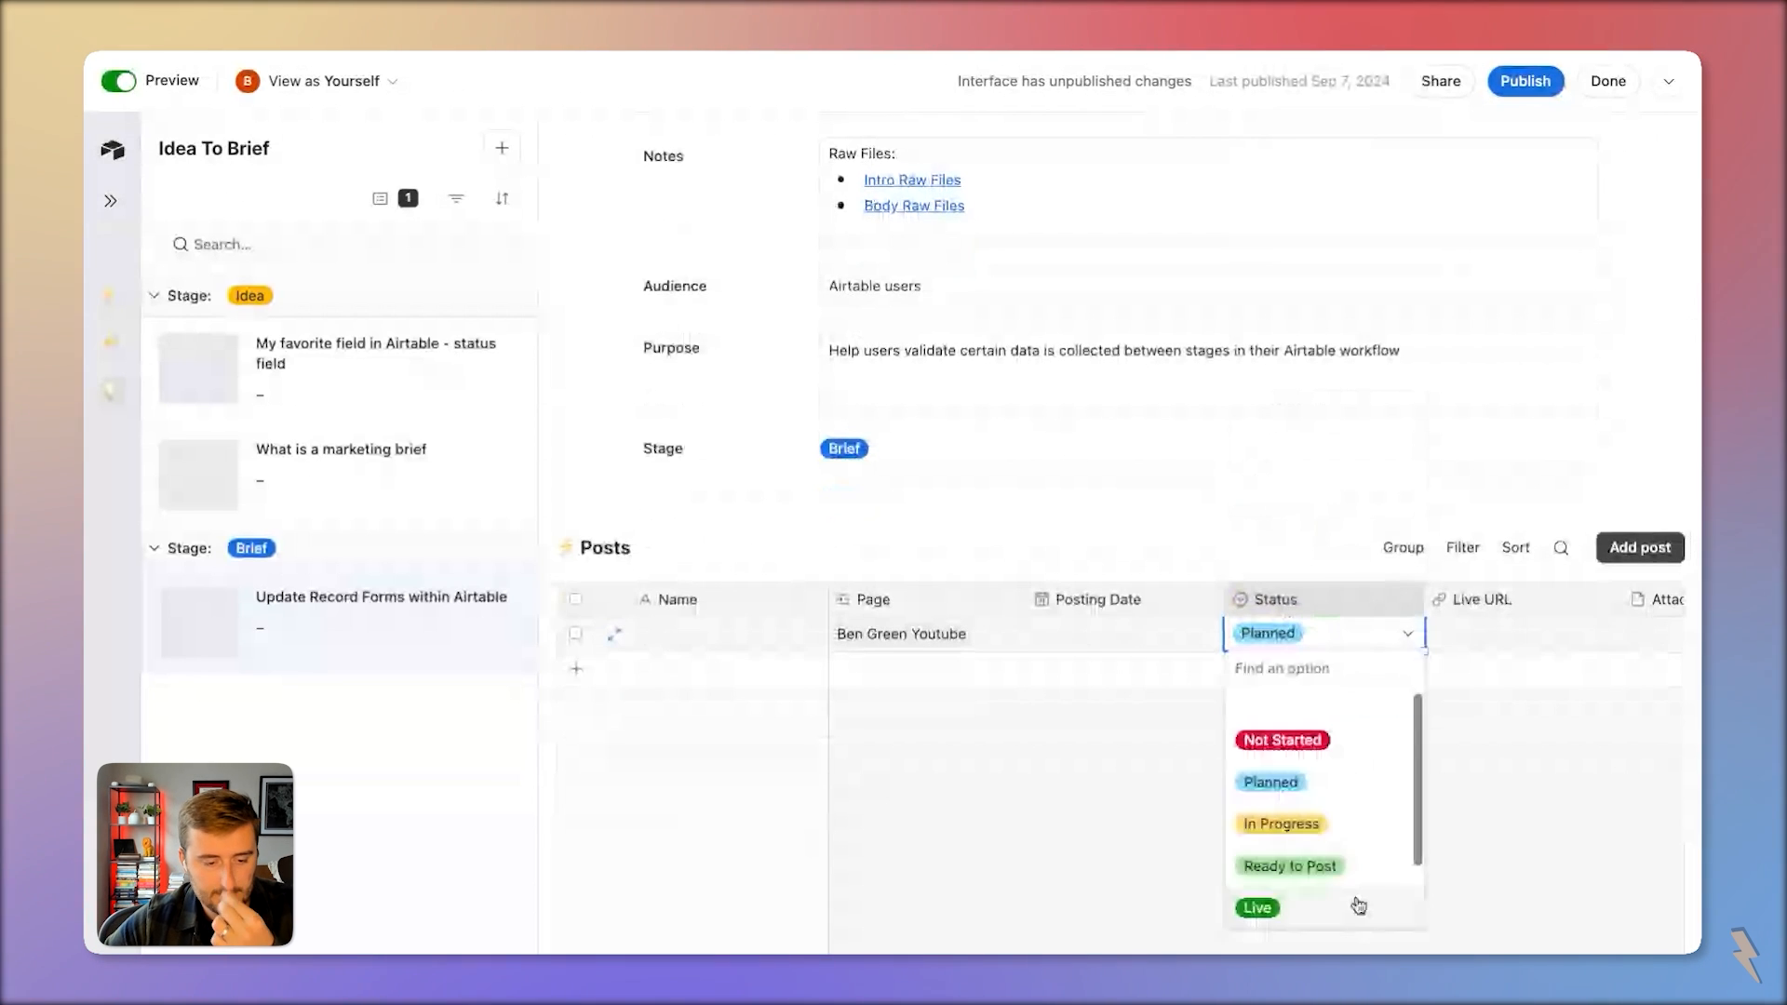
pyautogui.click(1282, 823)
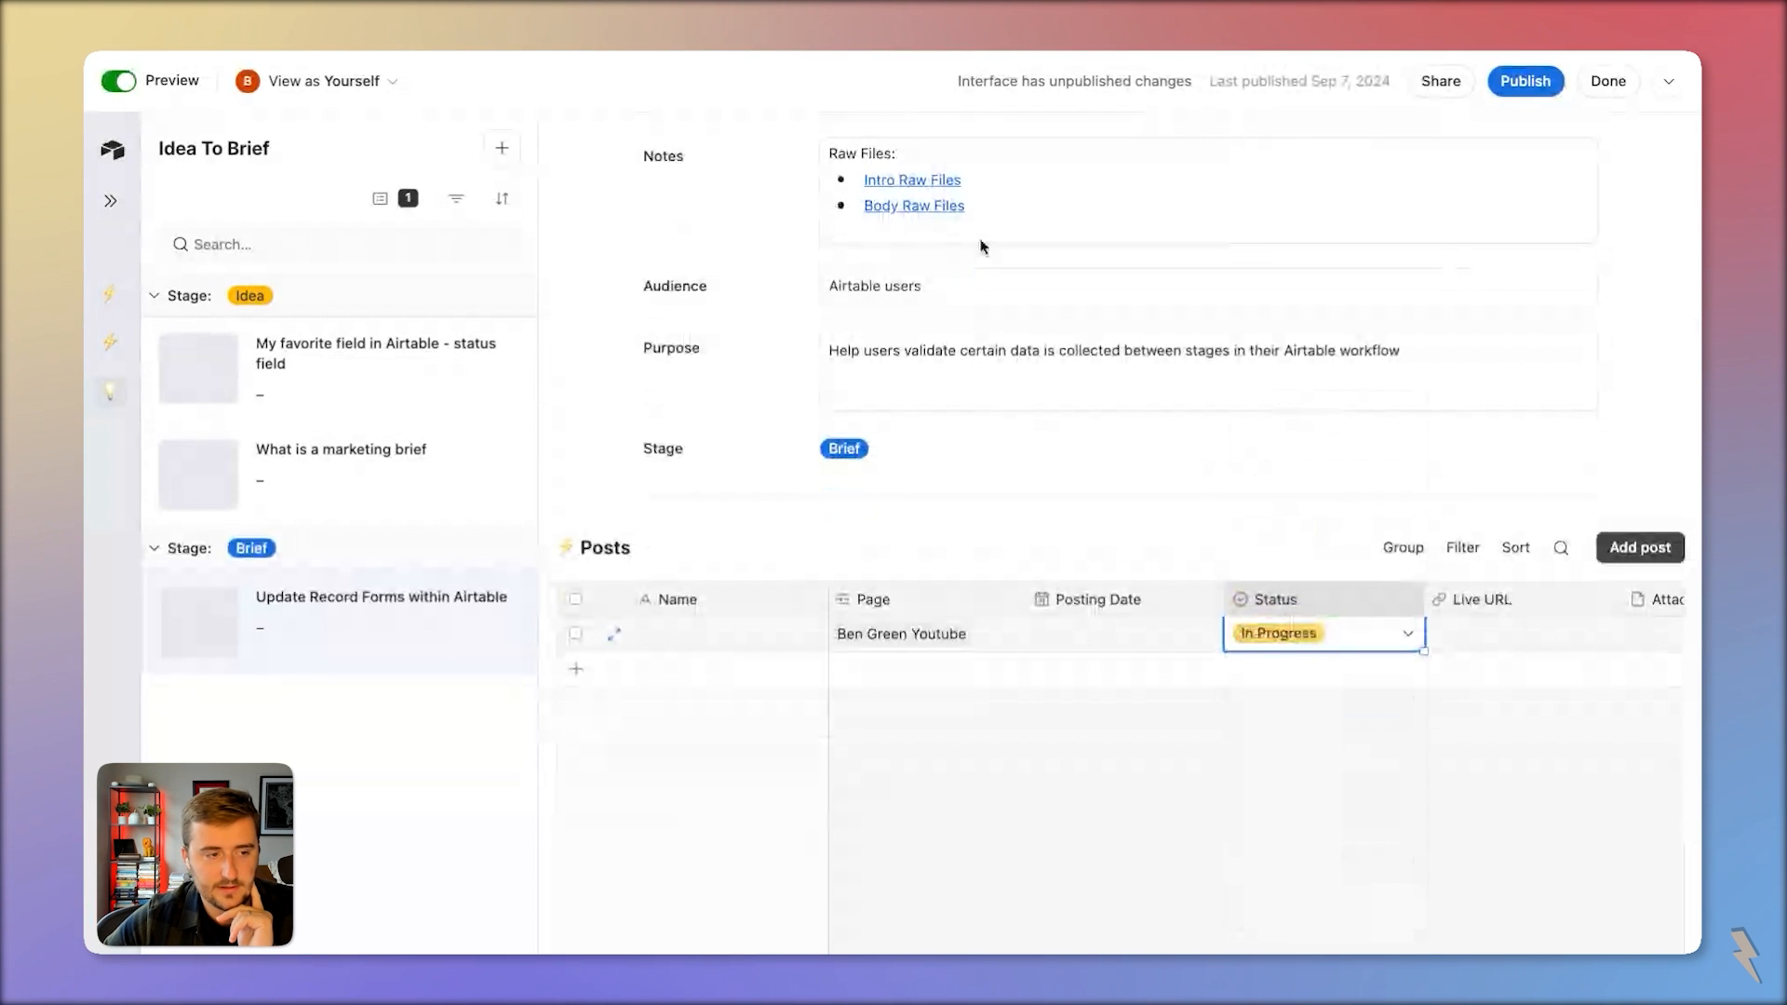
# Set the new post's Posting Date to 9/12/2024 and open its empty Name cell for editing
pyautogui.scroll(-2, 1181, 530)
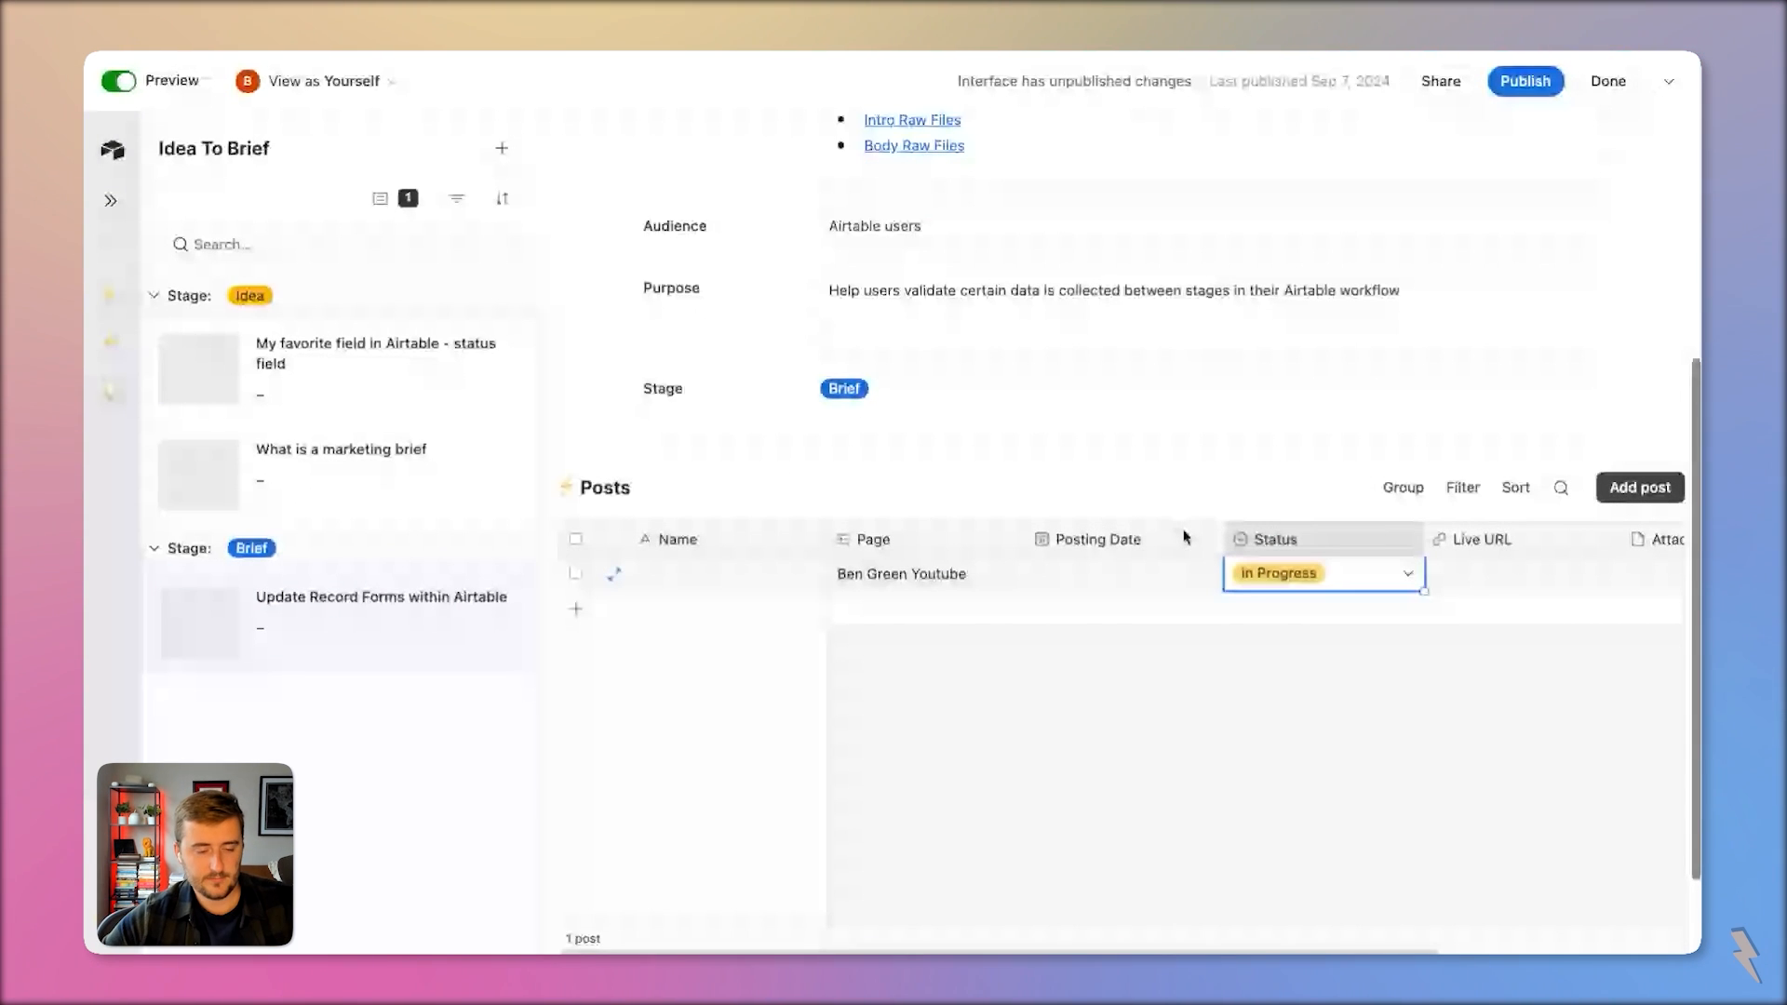
pyautogui.scroll(-1, 1184, 537)
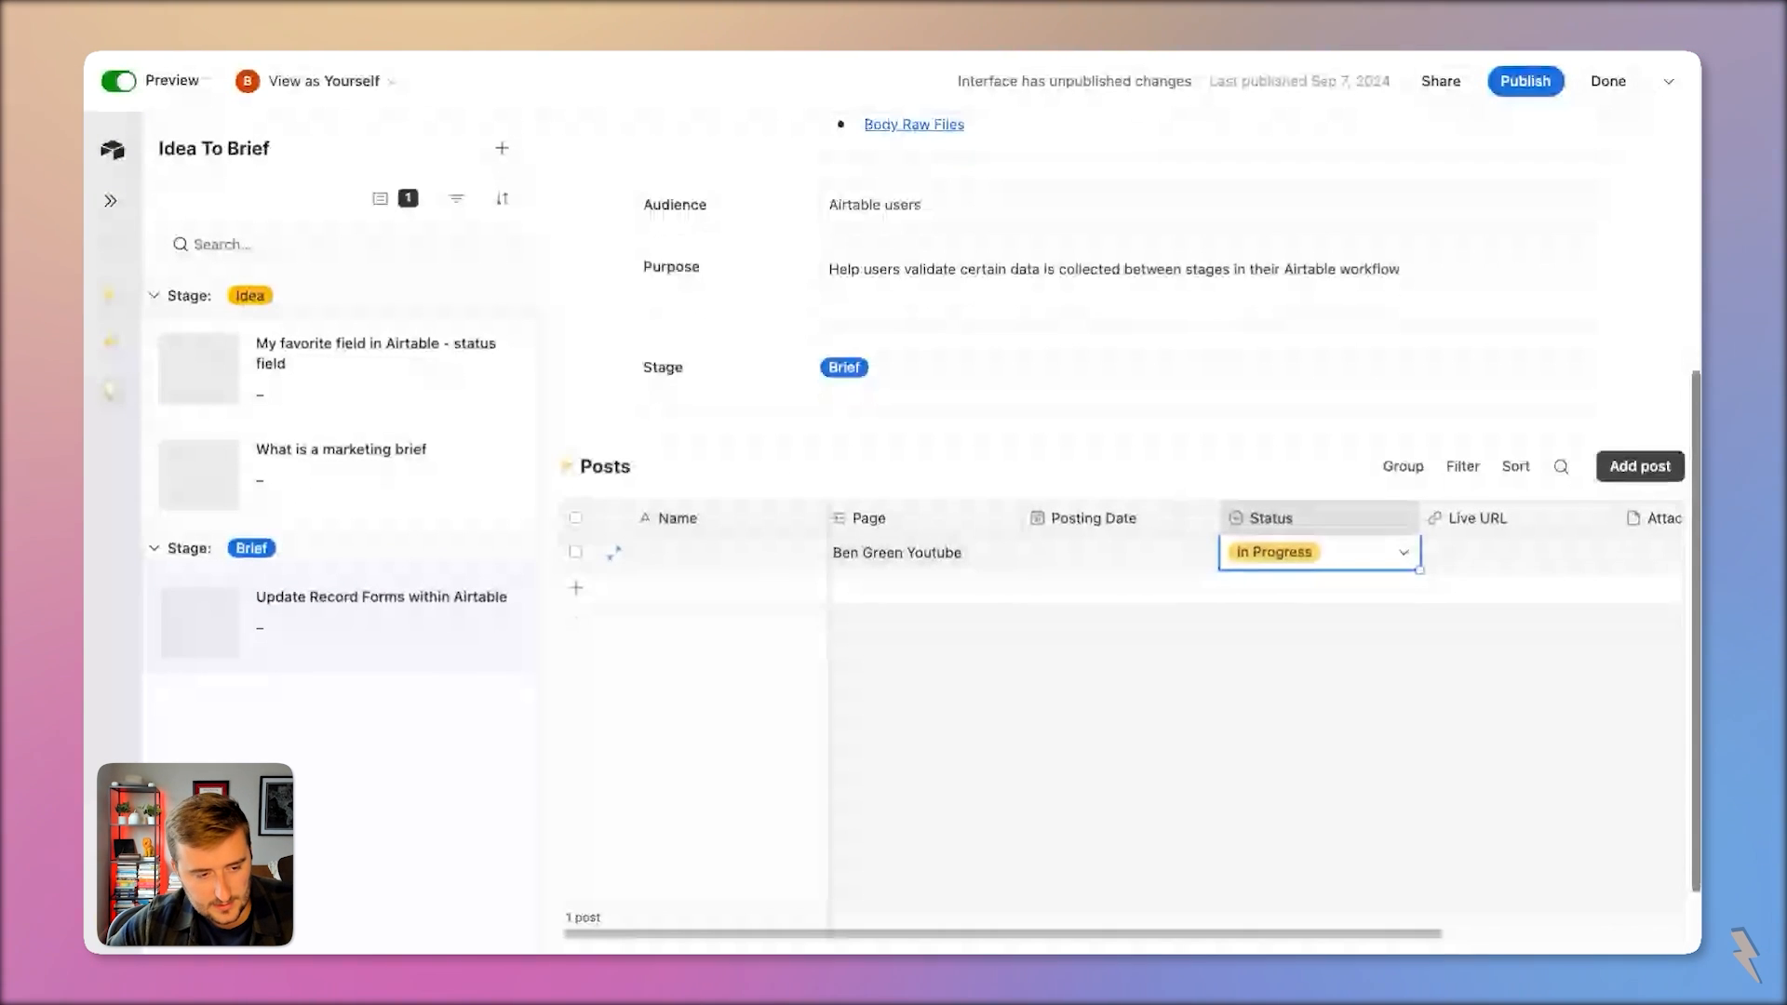
pyautogui.click(1093, 555)
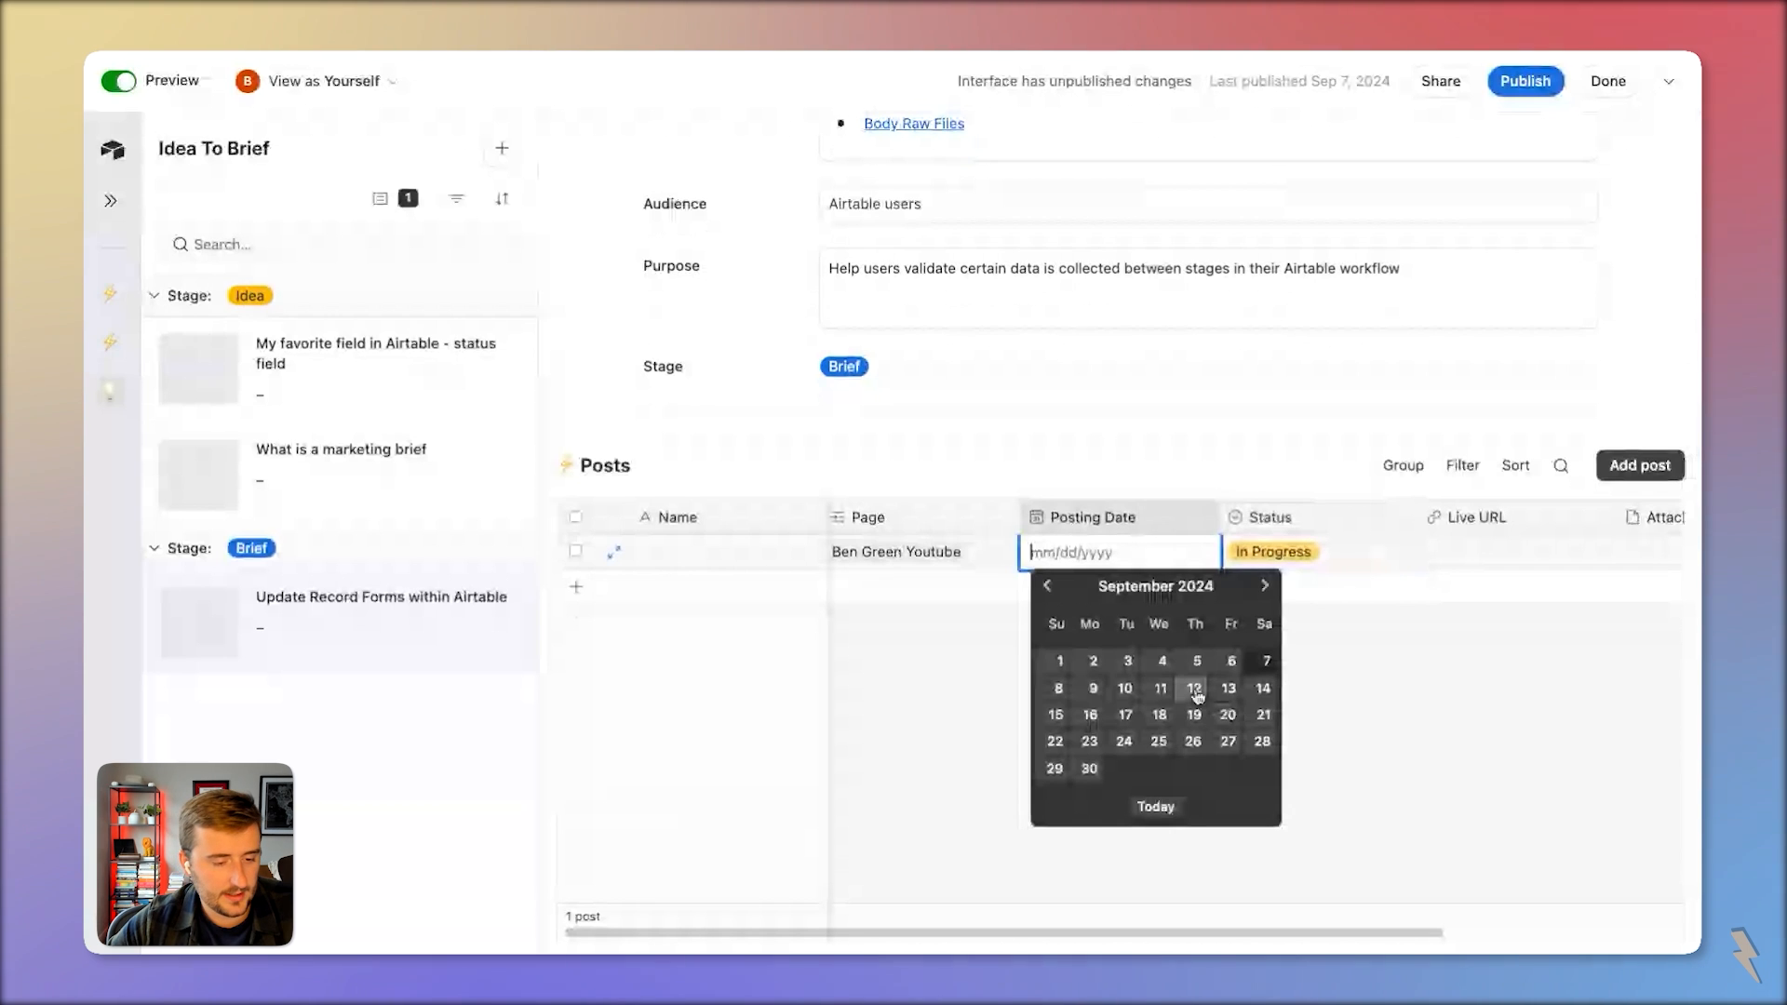
pyautogui.click(1195, 689)
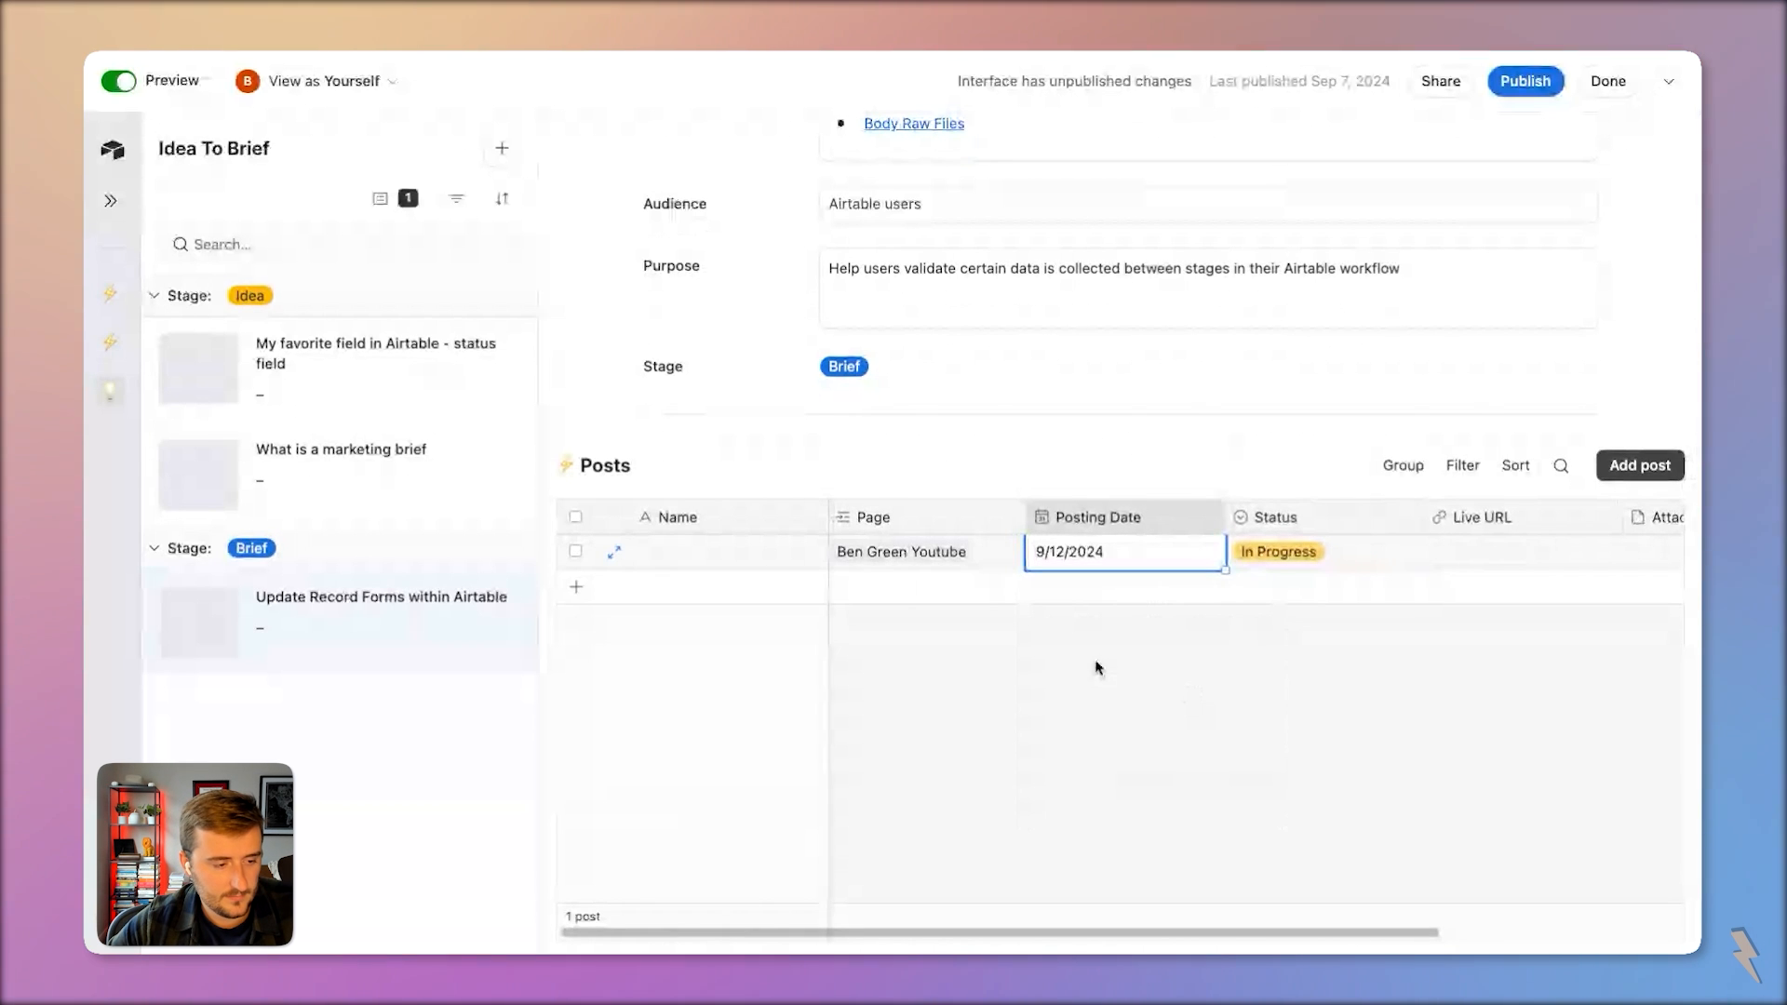
pyautogui.click(771, 556)
pyautogui.click(770, 554)
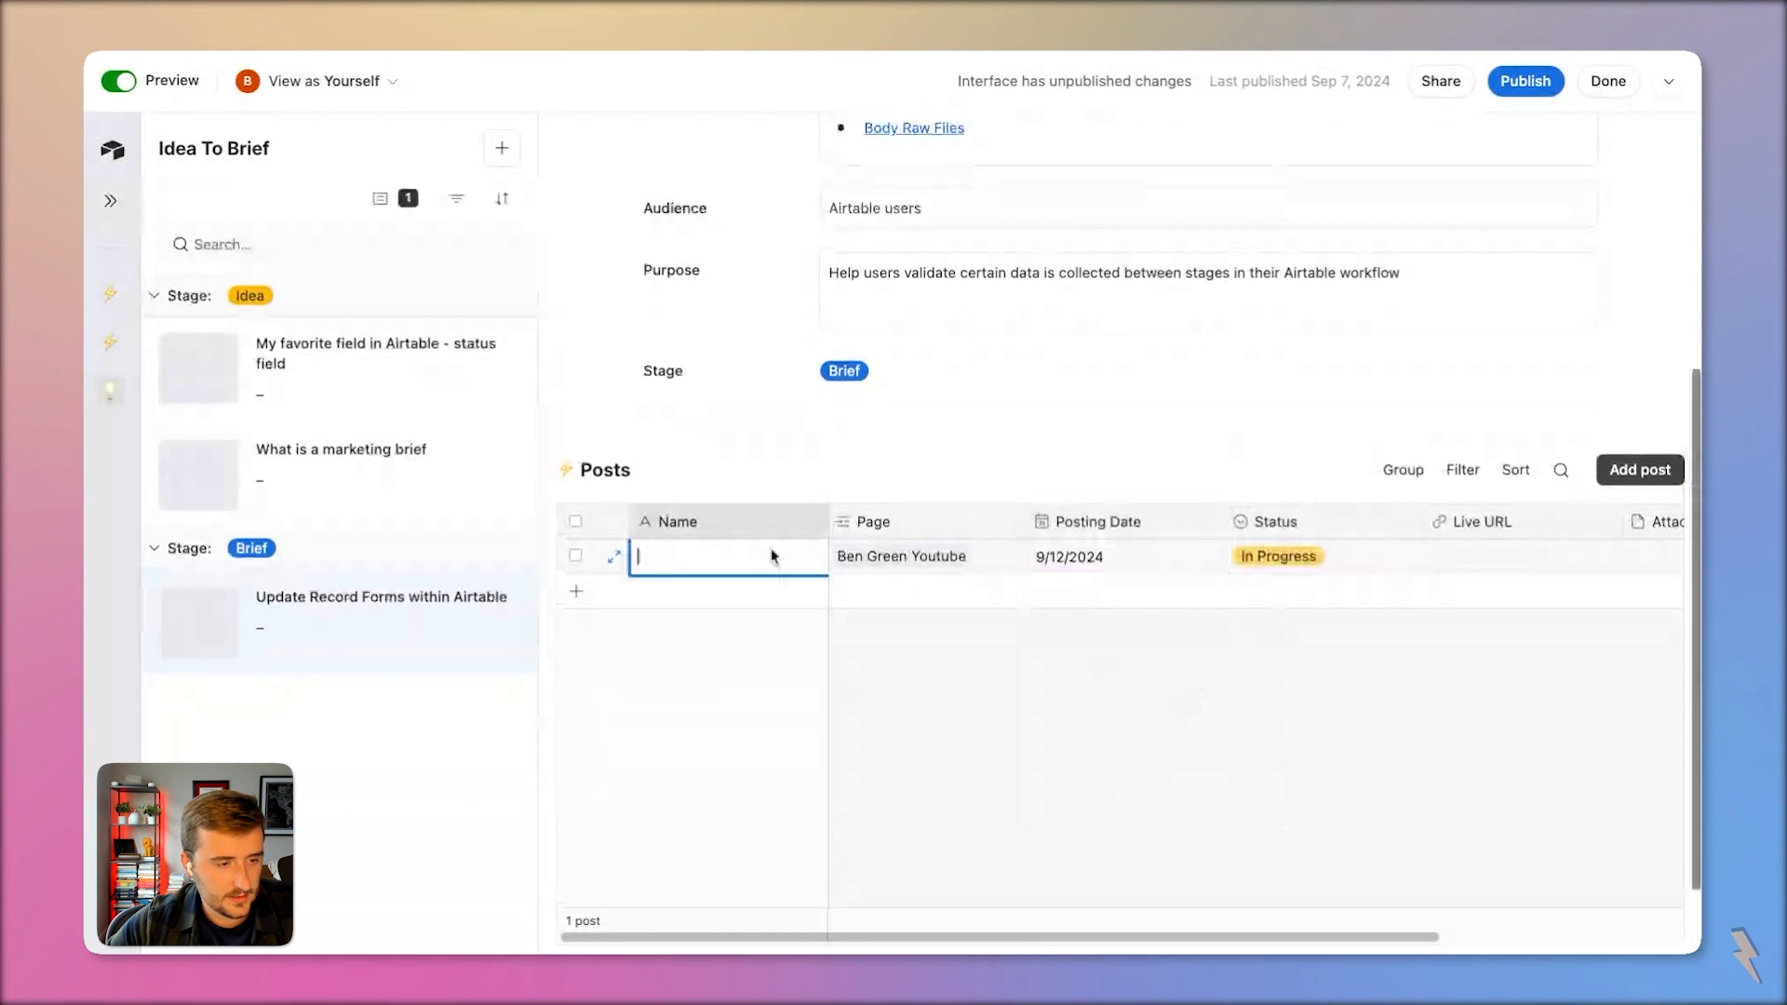
# Leave the preview and select the Posts grid in the interface editor
pyautogui.scroll(3, 770, 555)
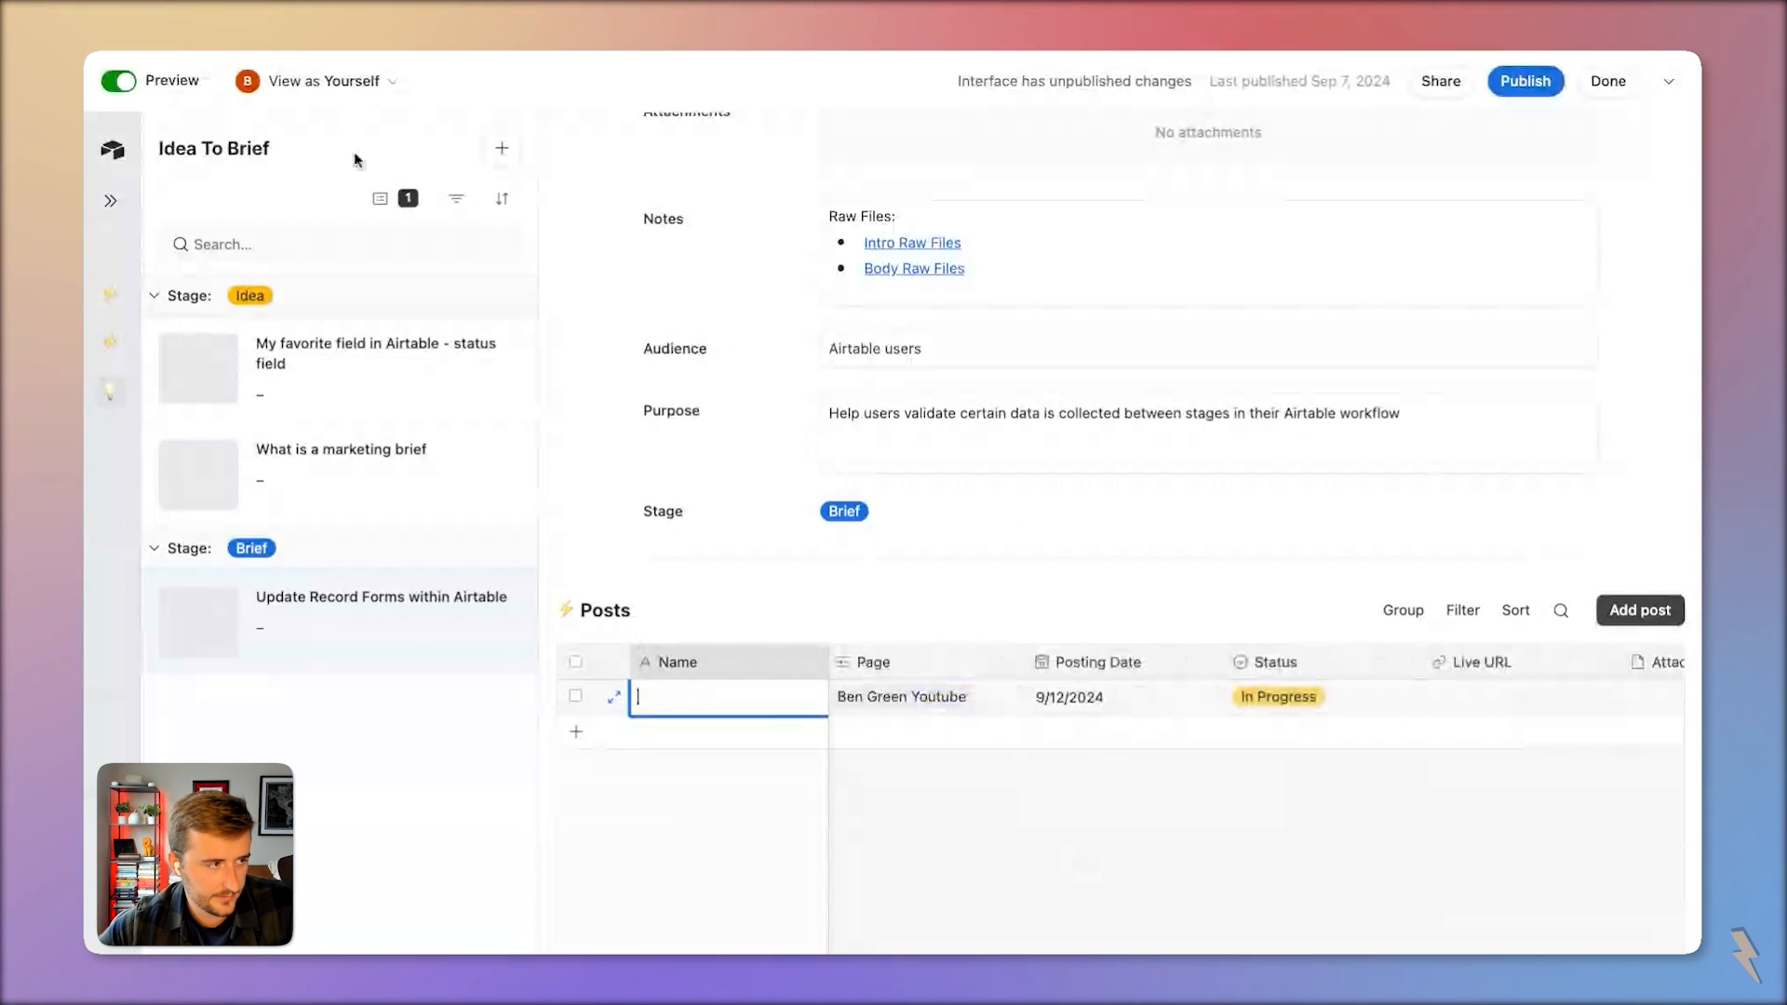
pyautogui.click(119, 81)
pyautogui.scroll(-6, 1137, 695)
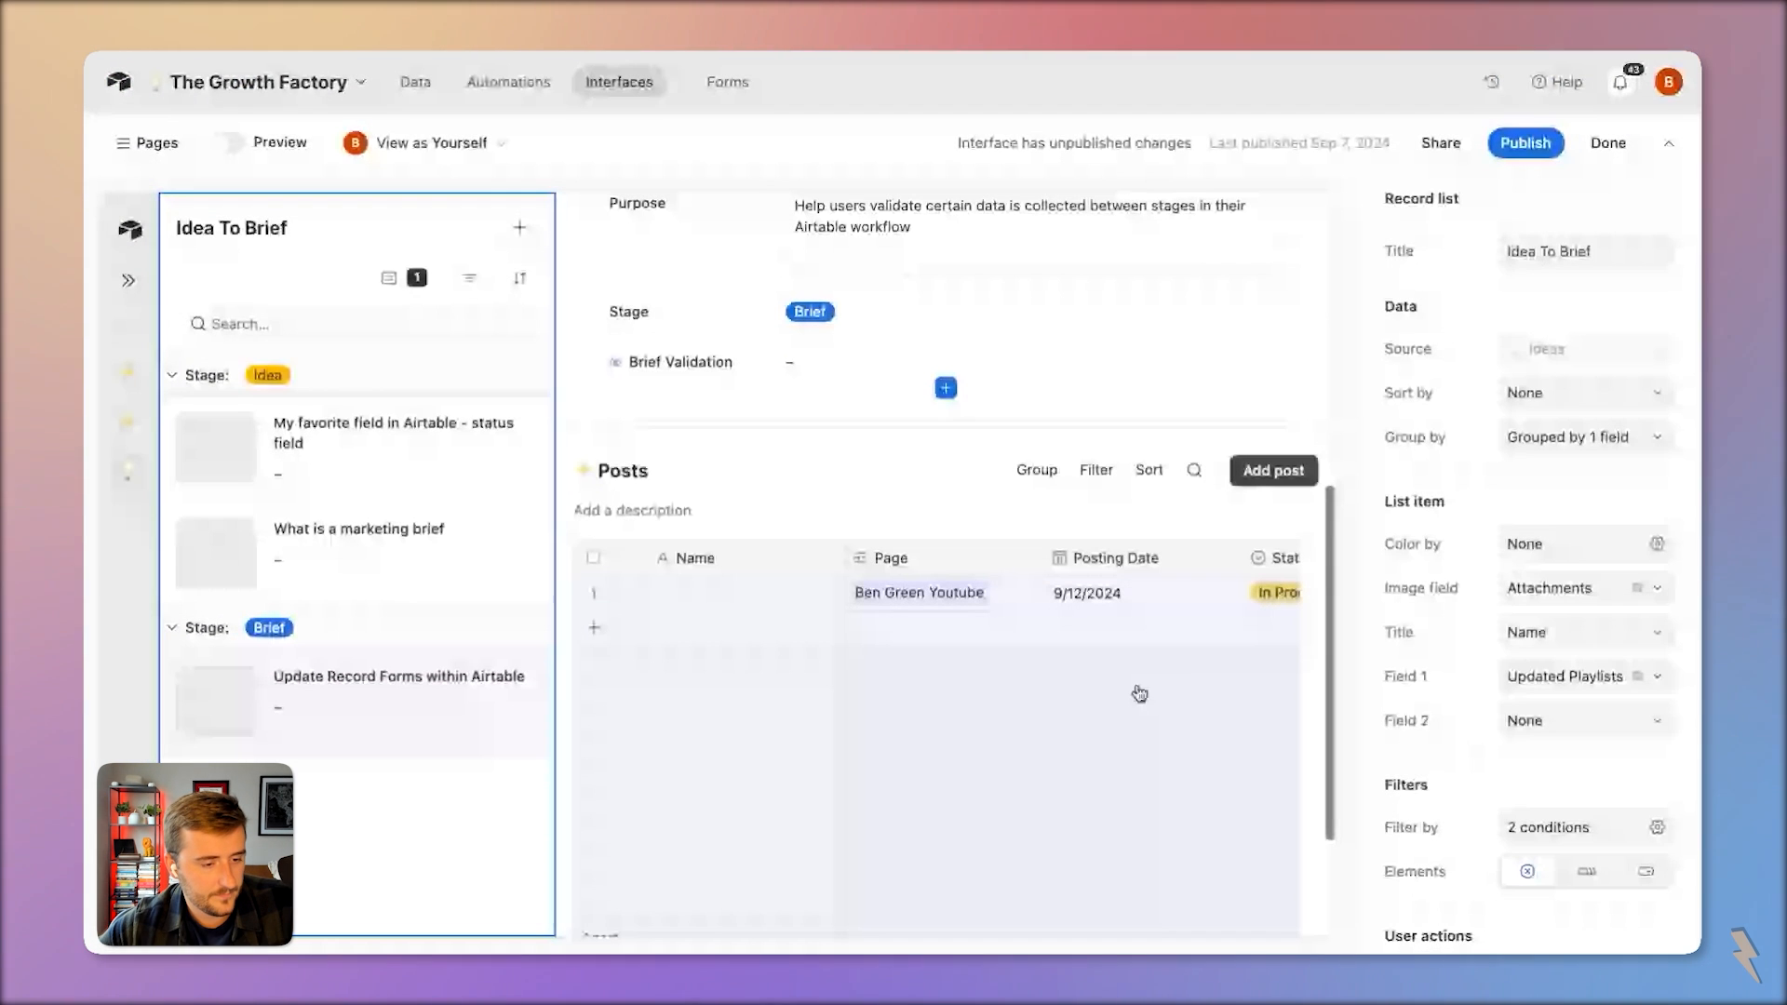
pyautogui.click(1139, 694)
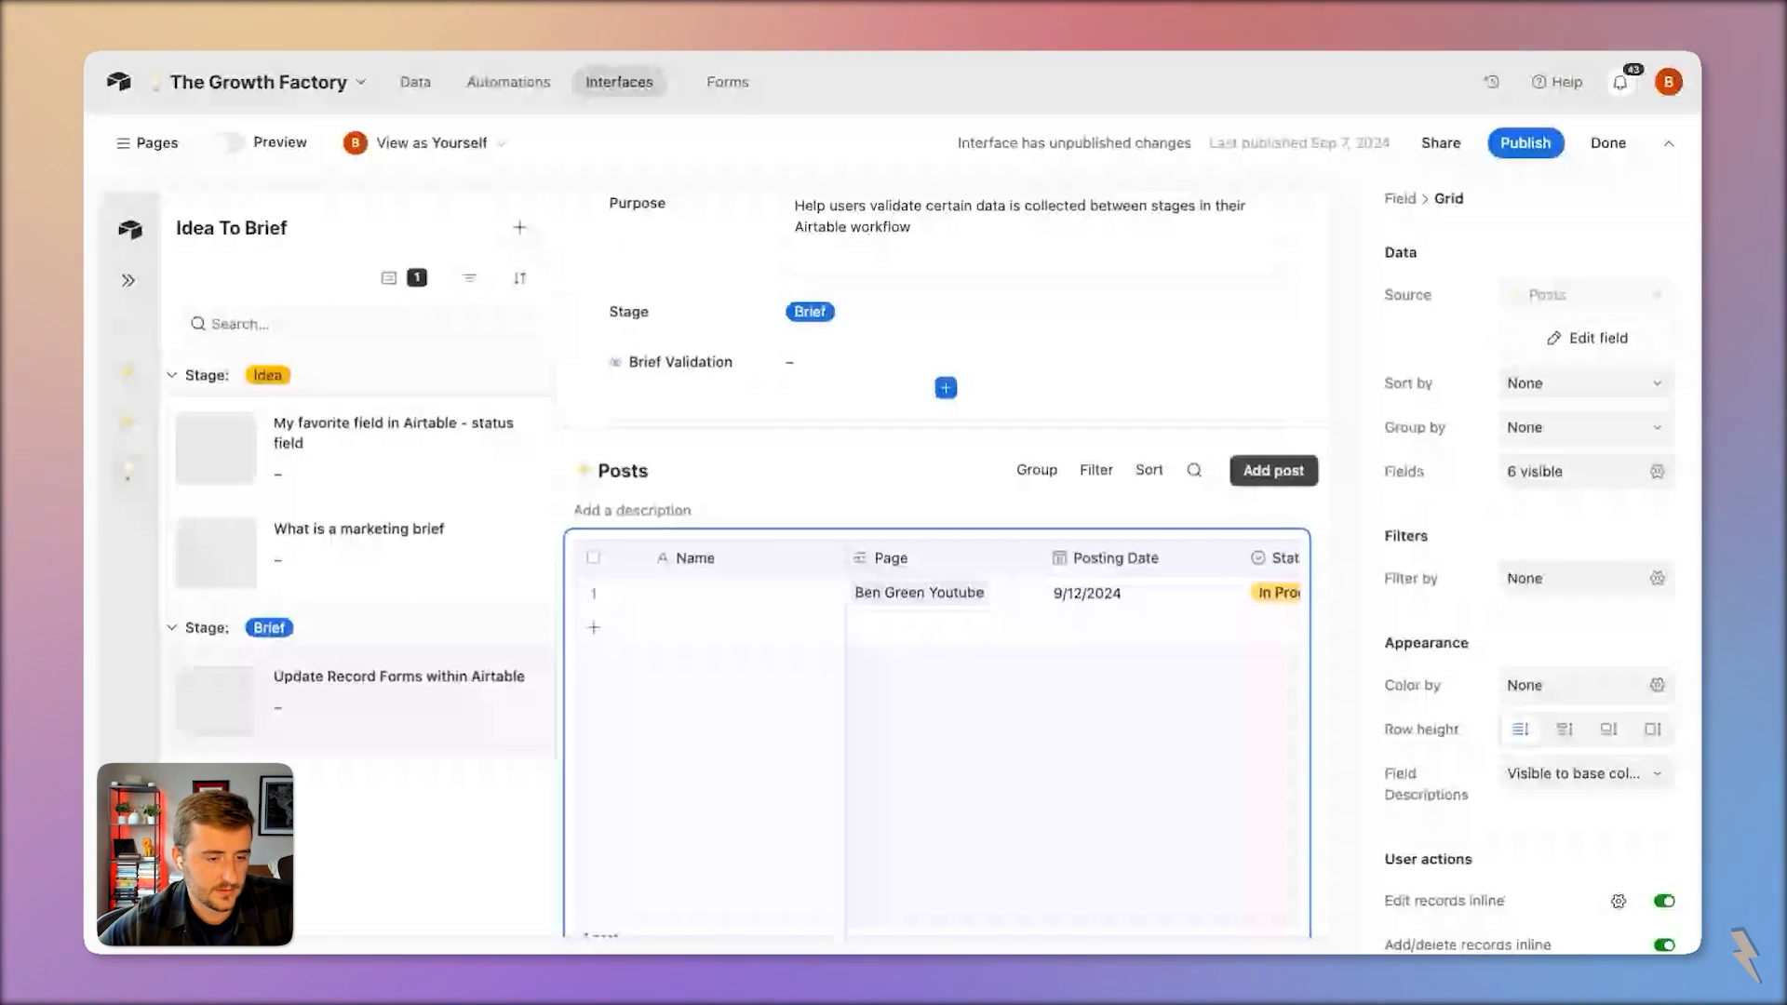
# Search the Posts grid's field list for "auto" and "id", and clear the search
pyautogui.hscroll(1, 937, 726)
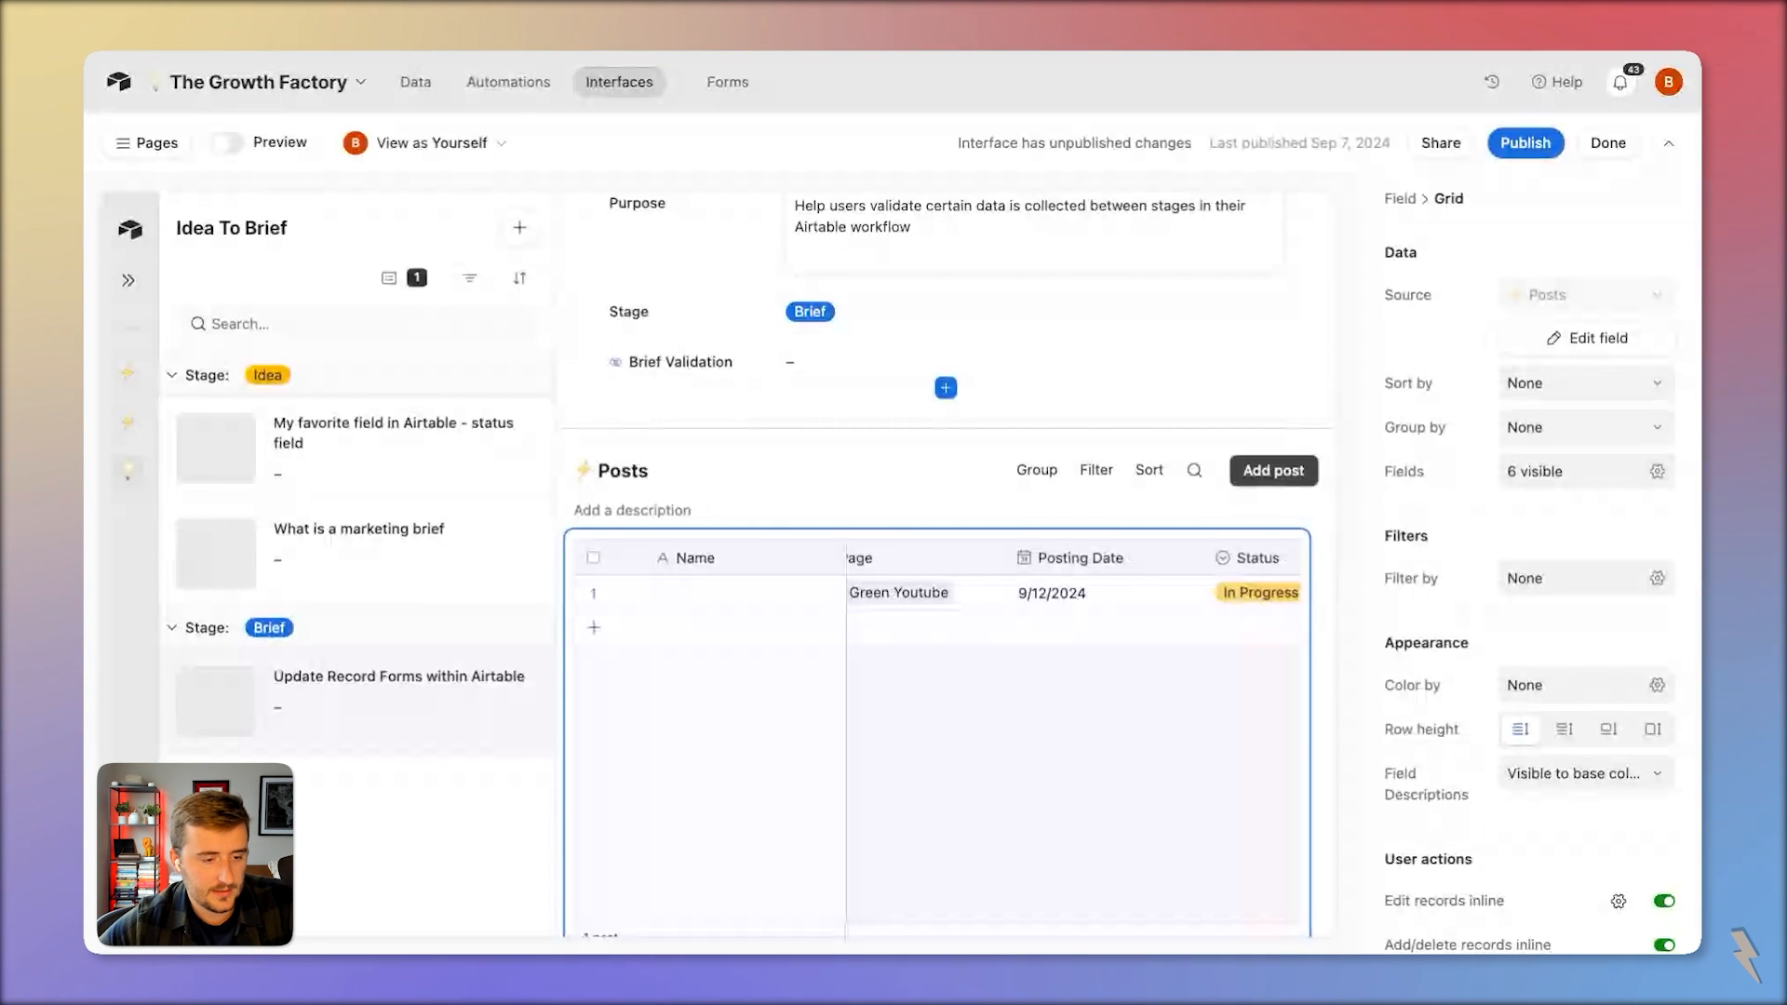
pyautogui.hscroll(6, 936, 726)
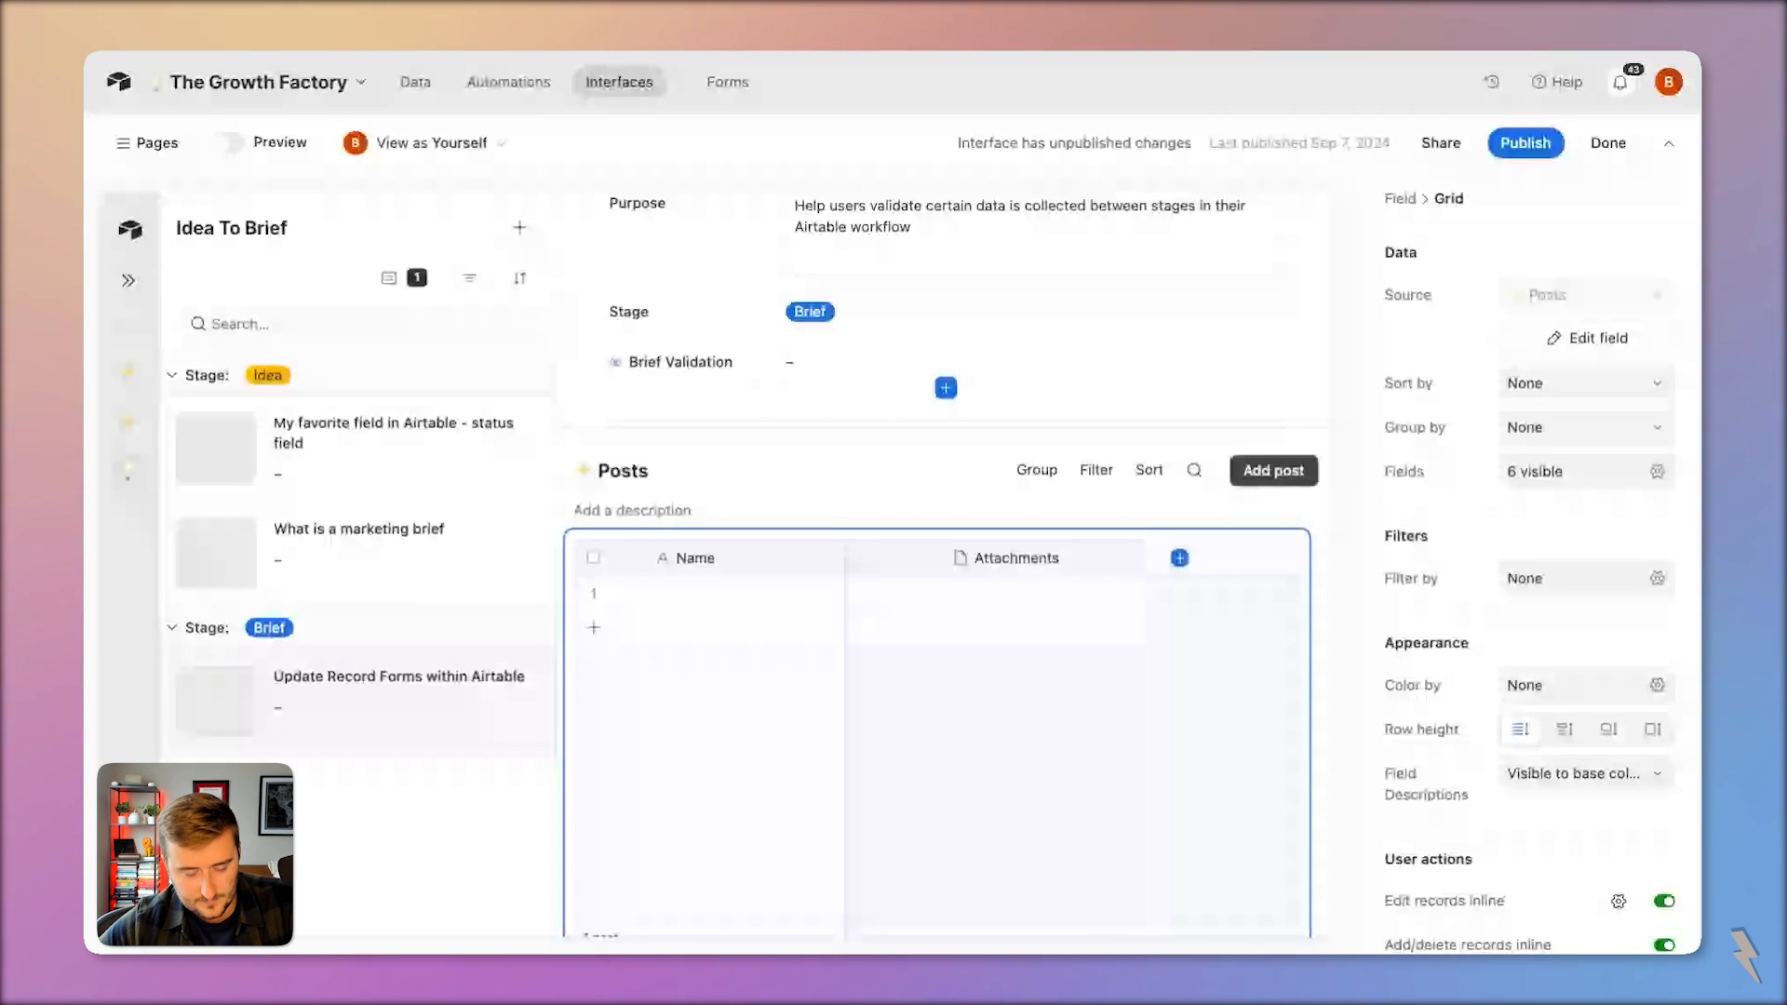
pyautogui.click(1179, 557)
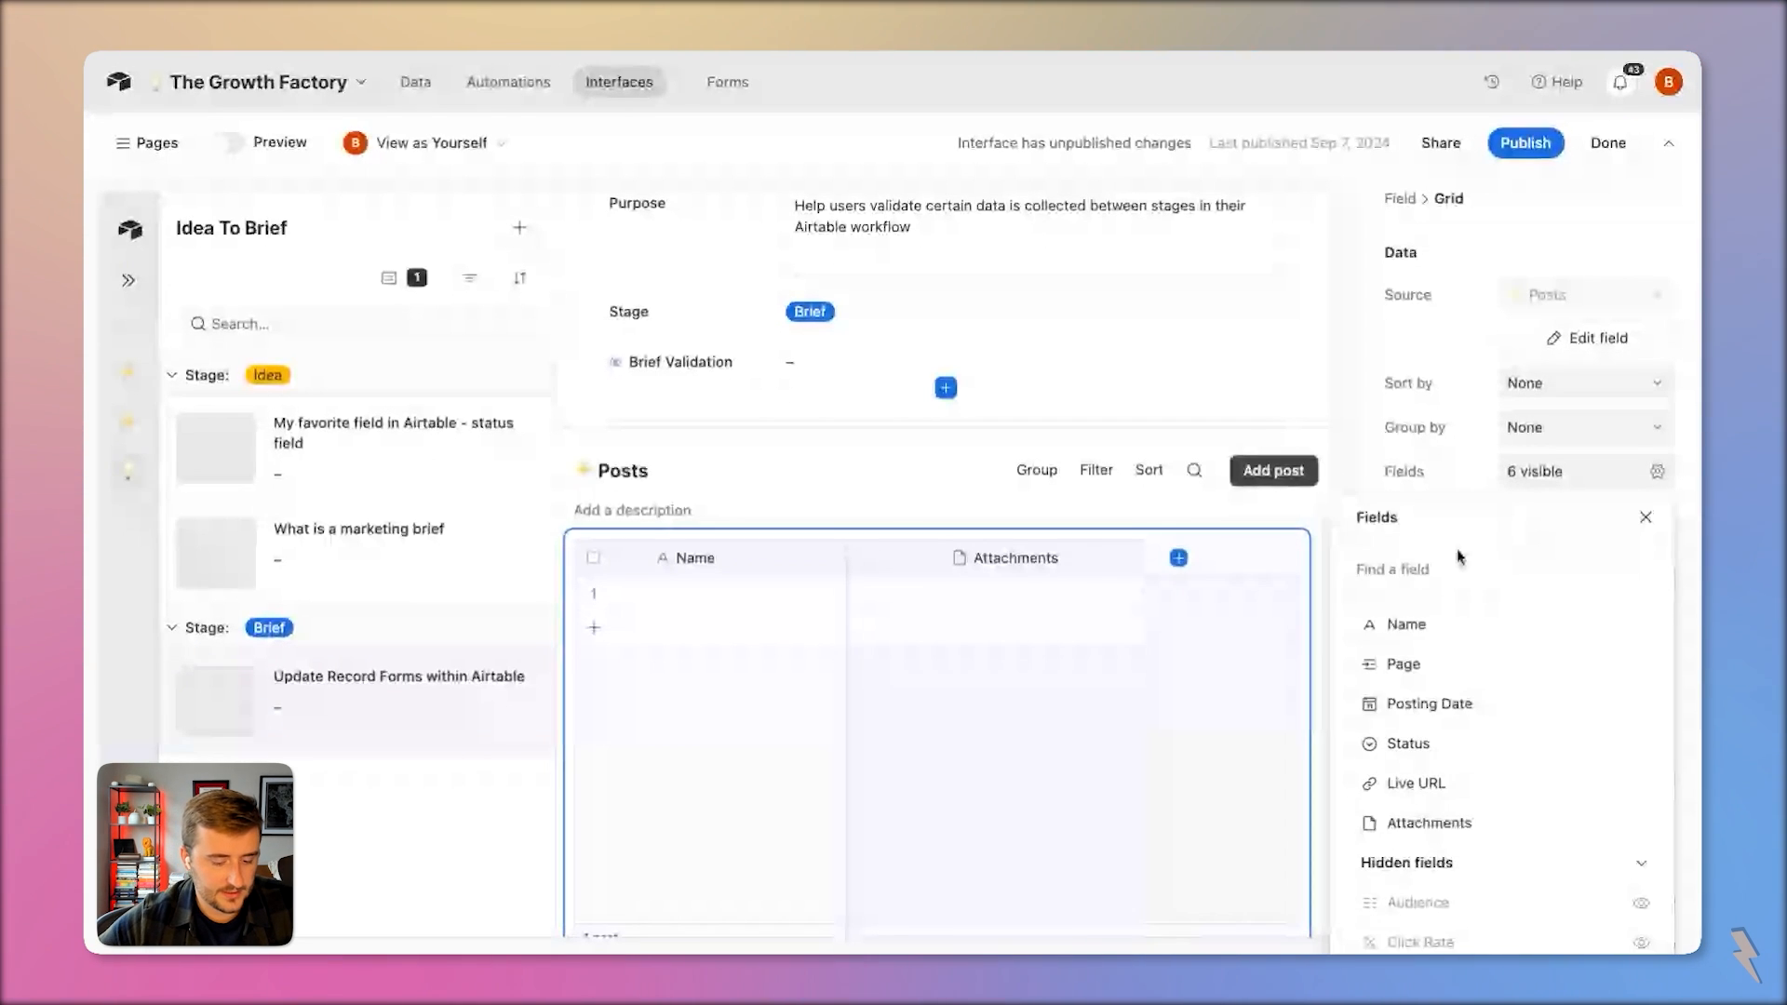
pyautogui.click(1450, 567)
pyautogui.write('auto')
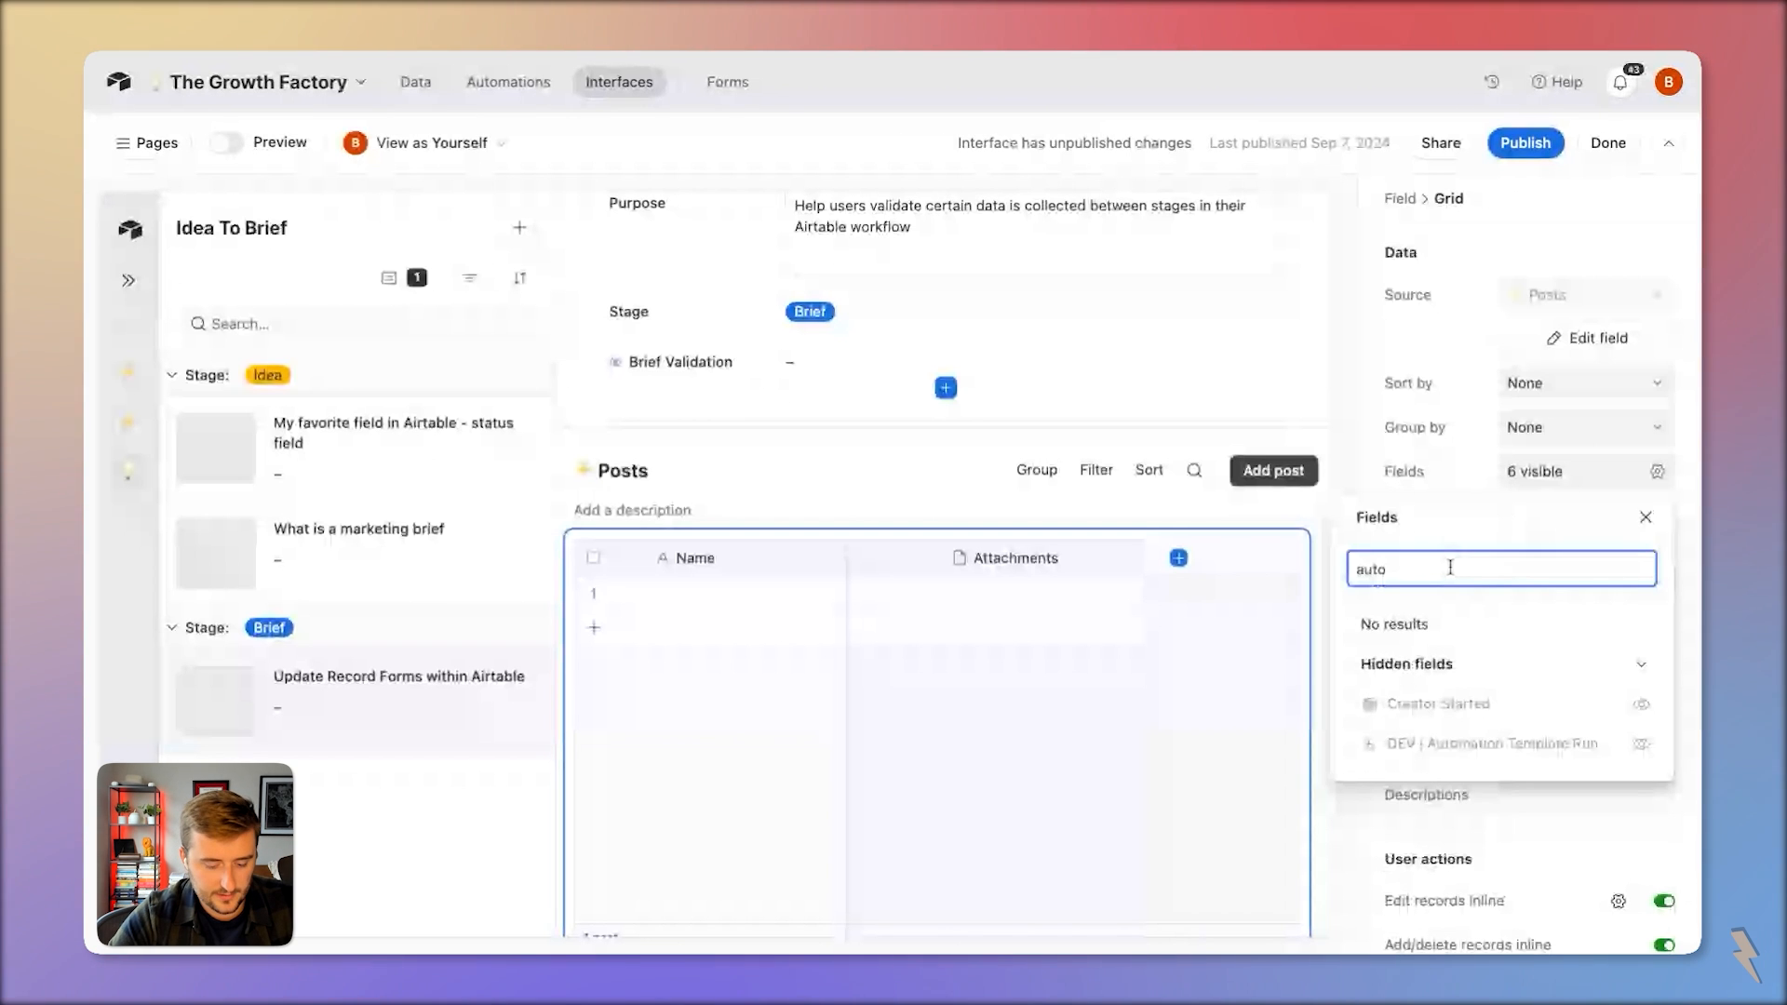
pyautogui.press('BackSpace')
pyautogui.press('BackSpace')
pyautogui.press('BackSpace')
pyautogui.press('BackSpace')
pyautogui.write('id')
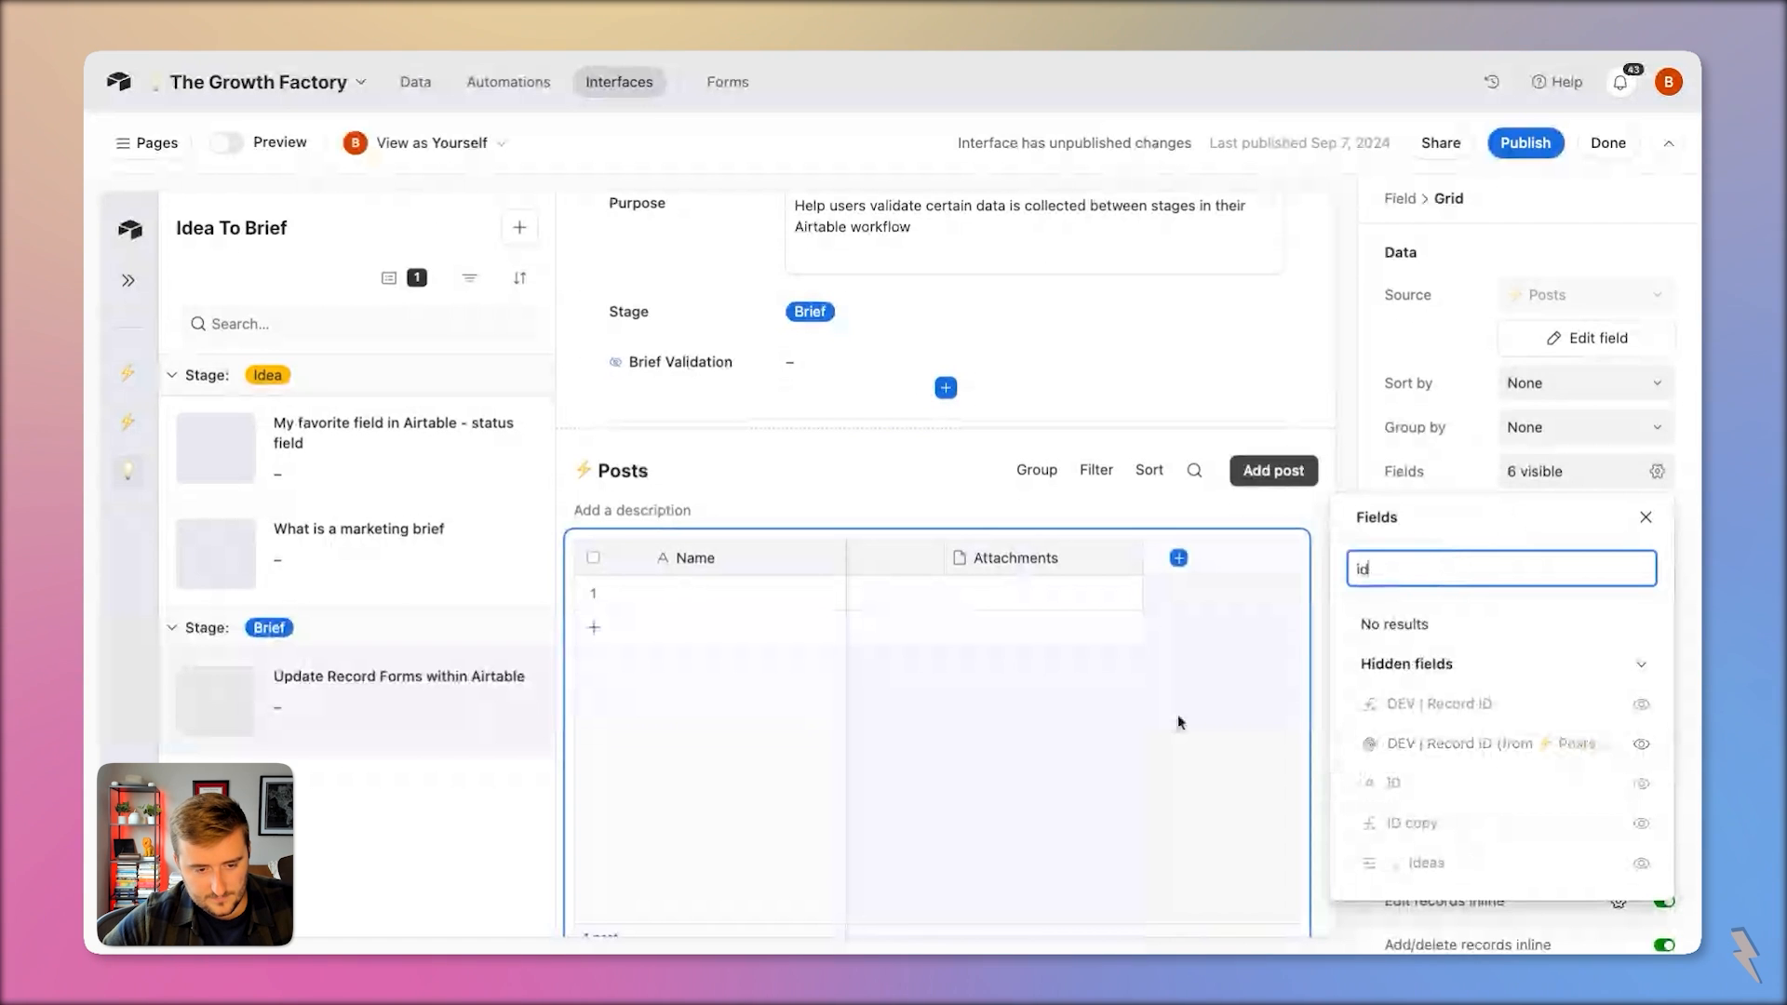
pyautogui.press('BackSpace')
pyautogui.press('BackSpace')
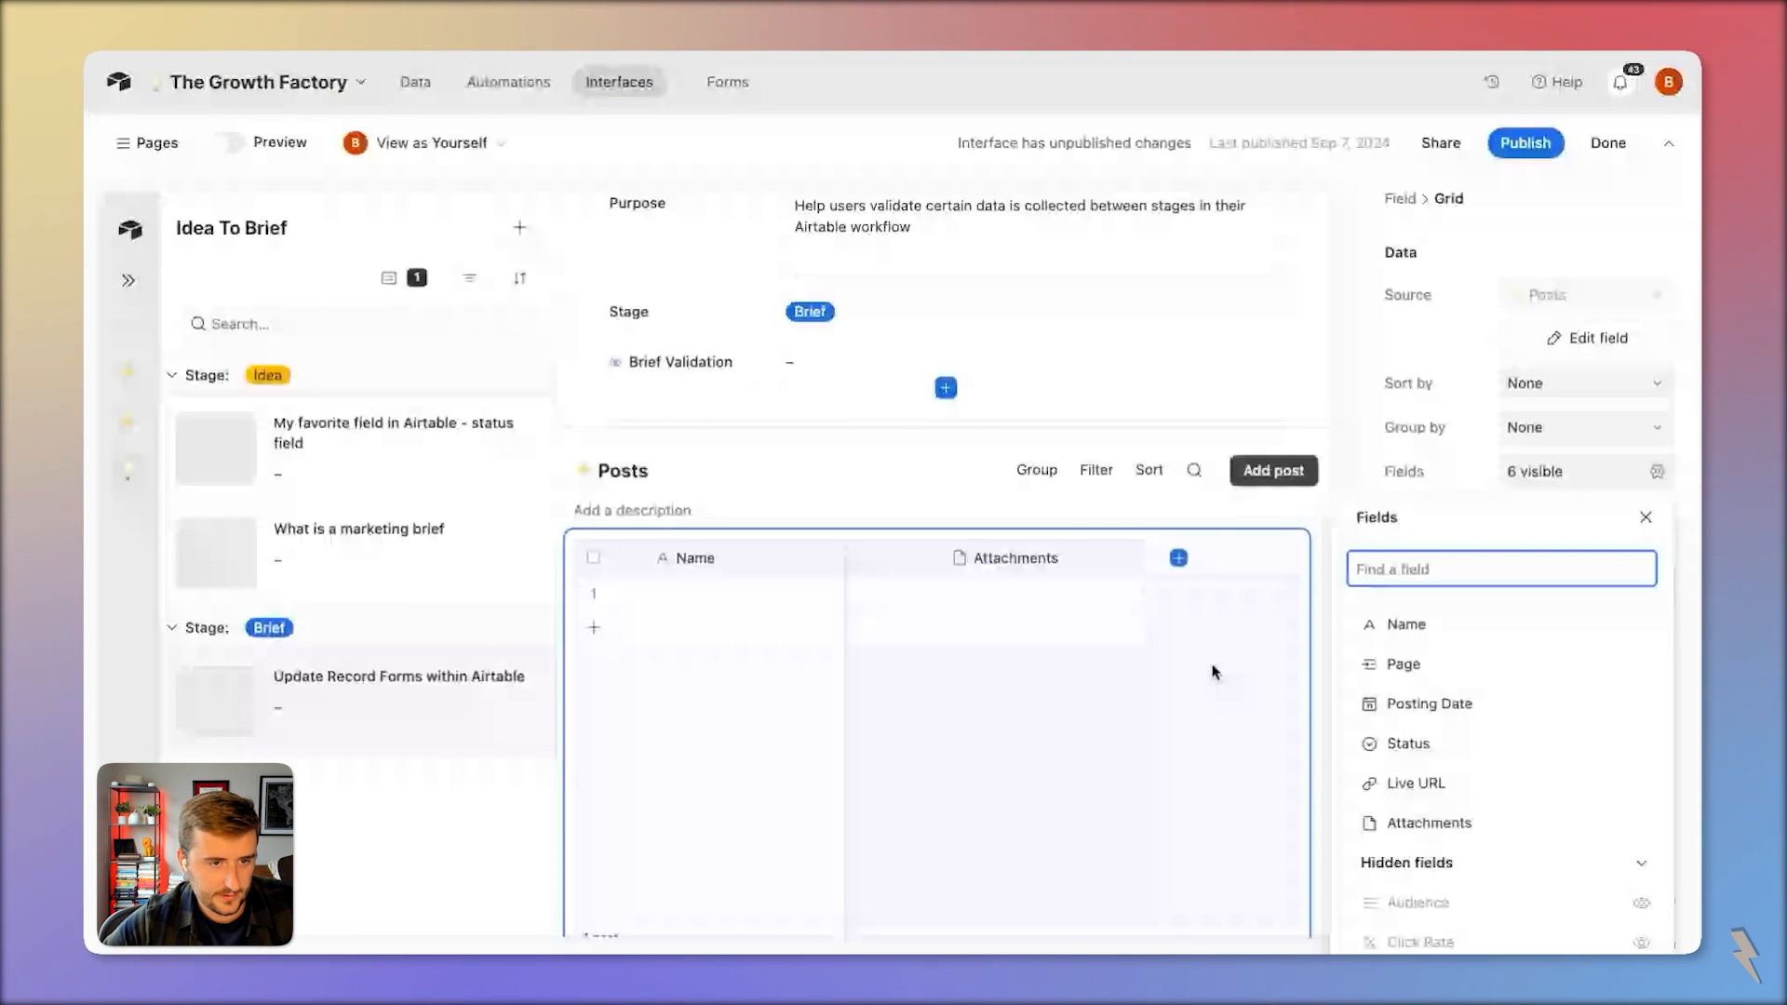
# Create an Autonumber field in the Posts grid without entering a field name
pyautogui.click(1178, 557)
pyautogui.click(1240, 510)
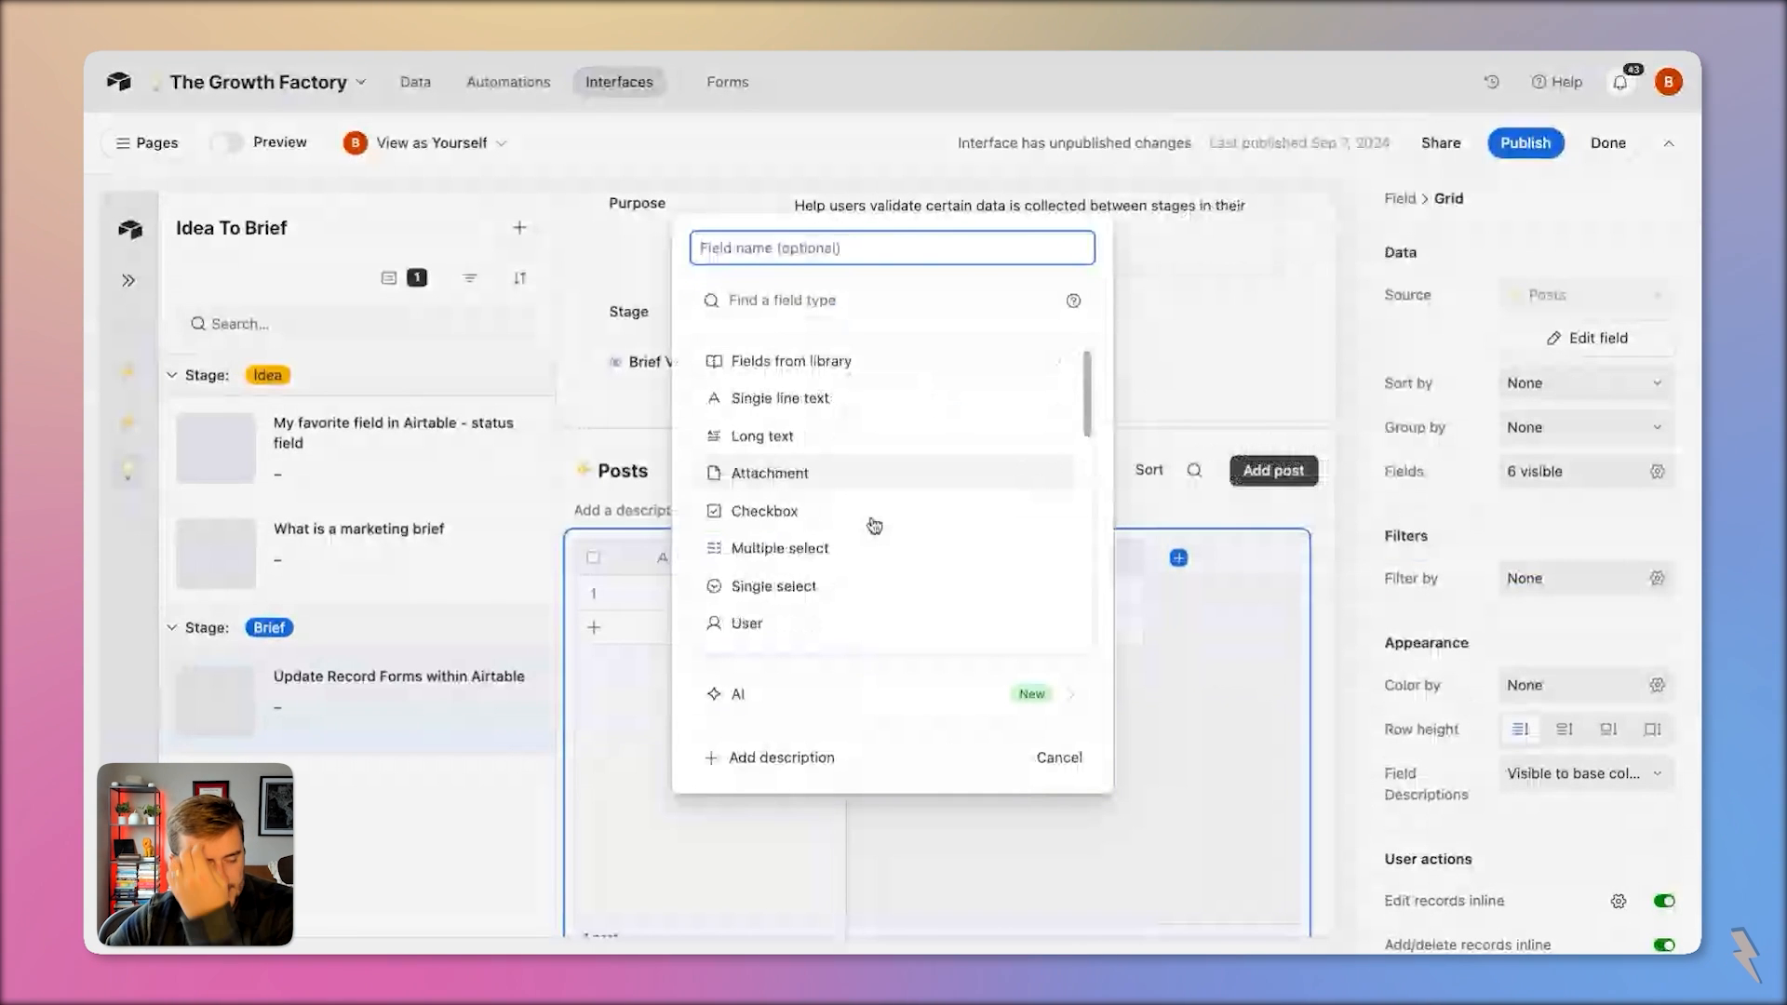
pyautogui.scroll(-5, 870, 523)
pyautogui.scroll(5, 821, 584)
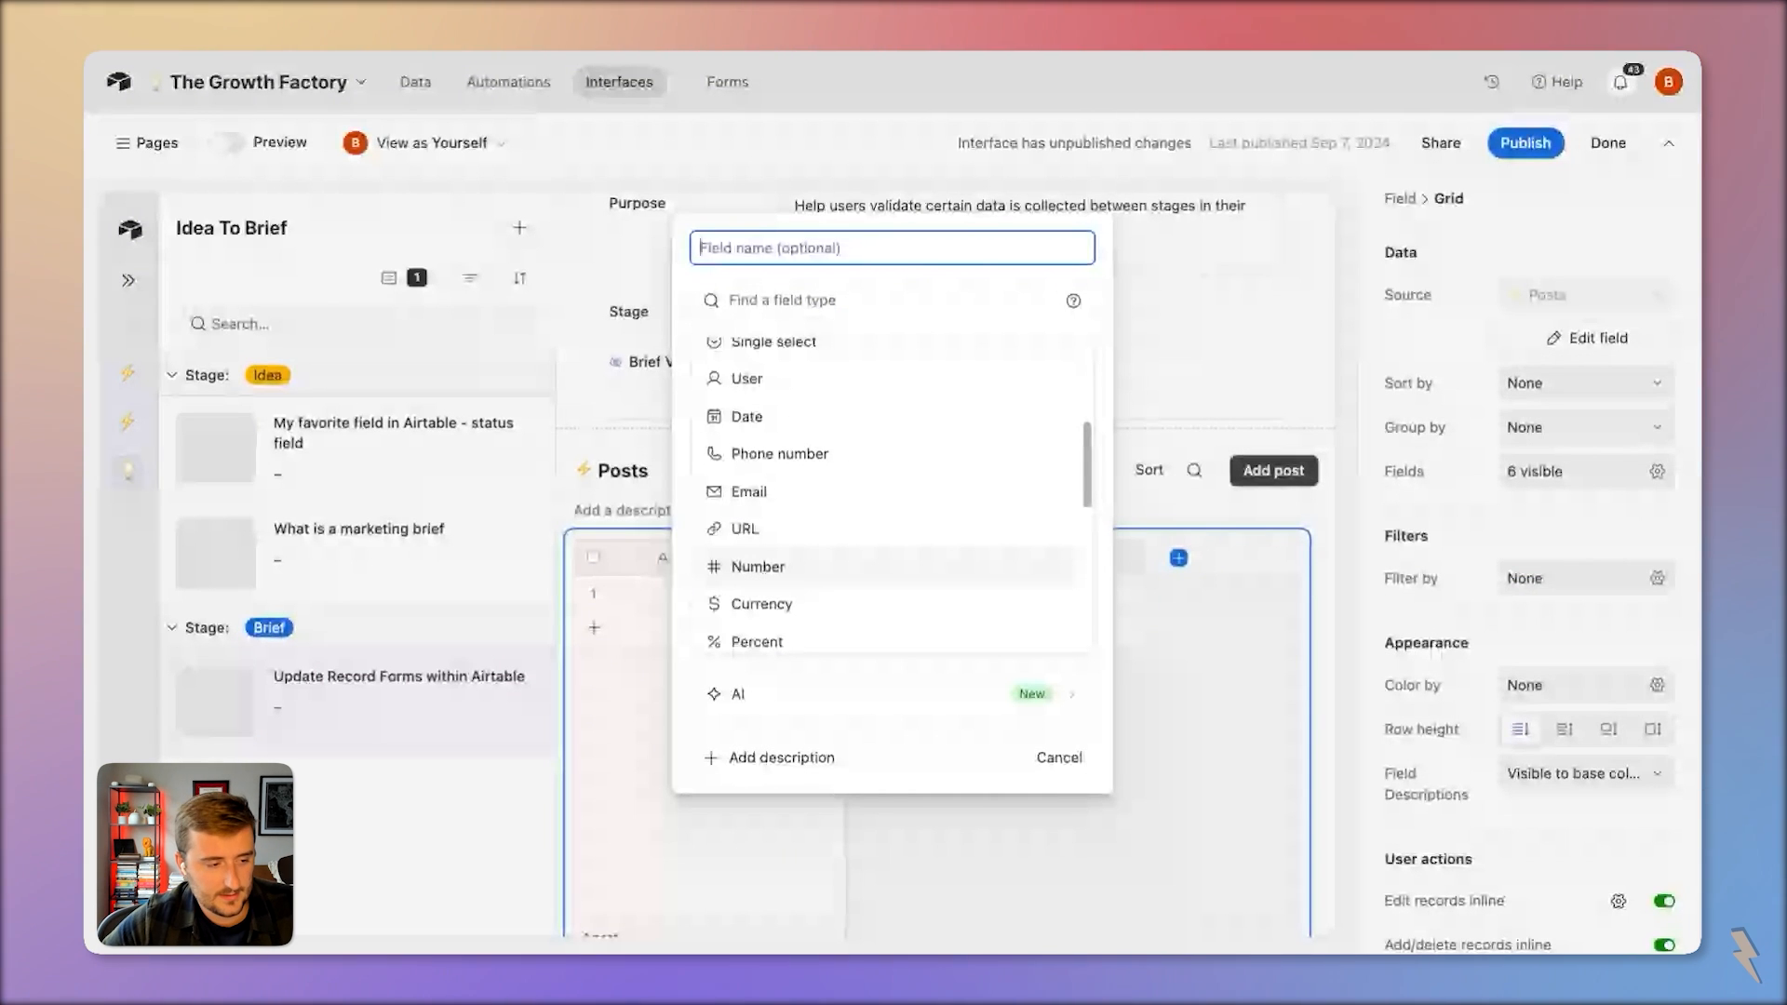
pyautogui.scroll(2, 789, 636)
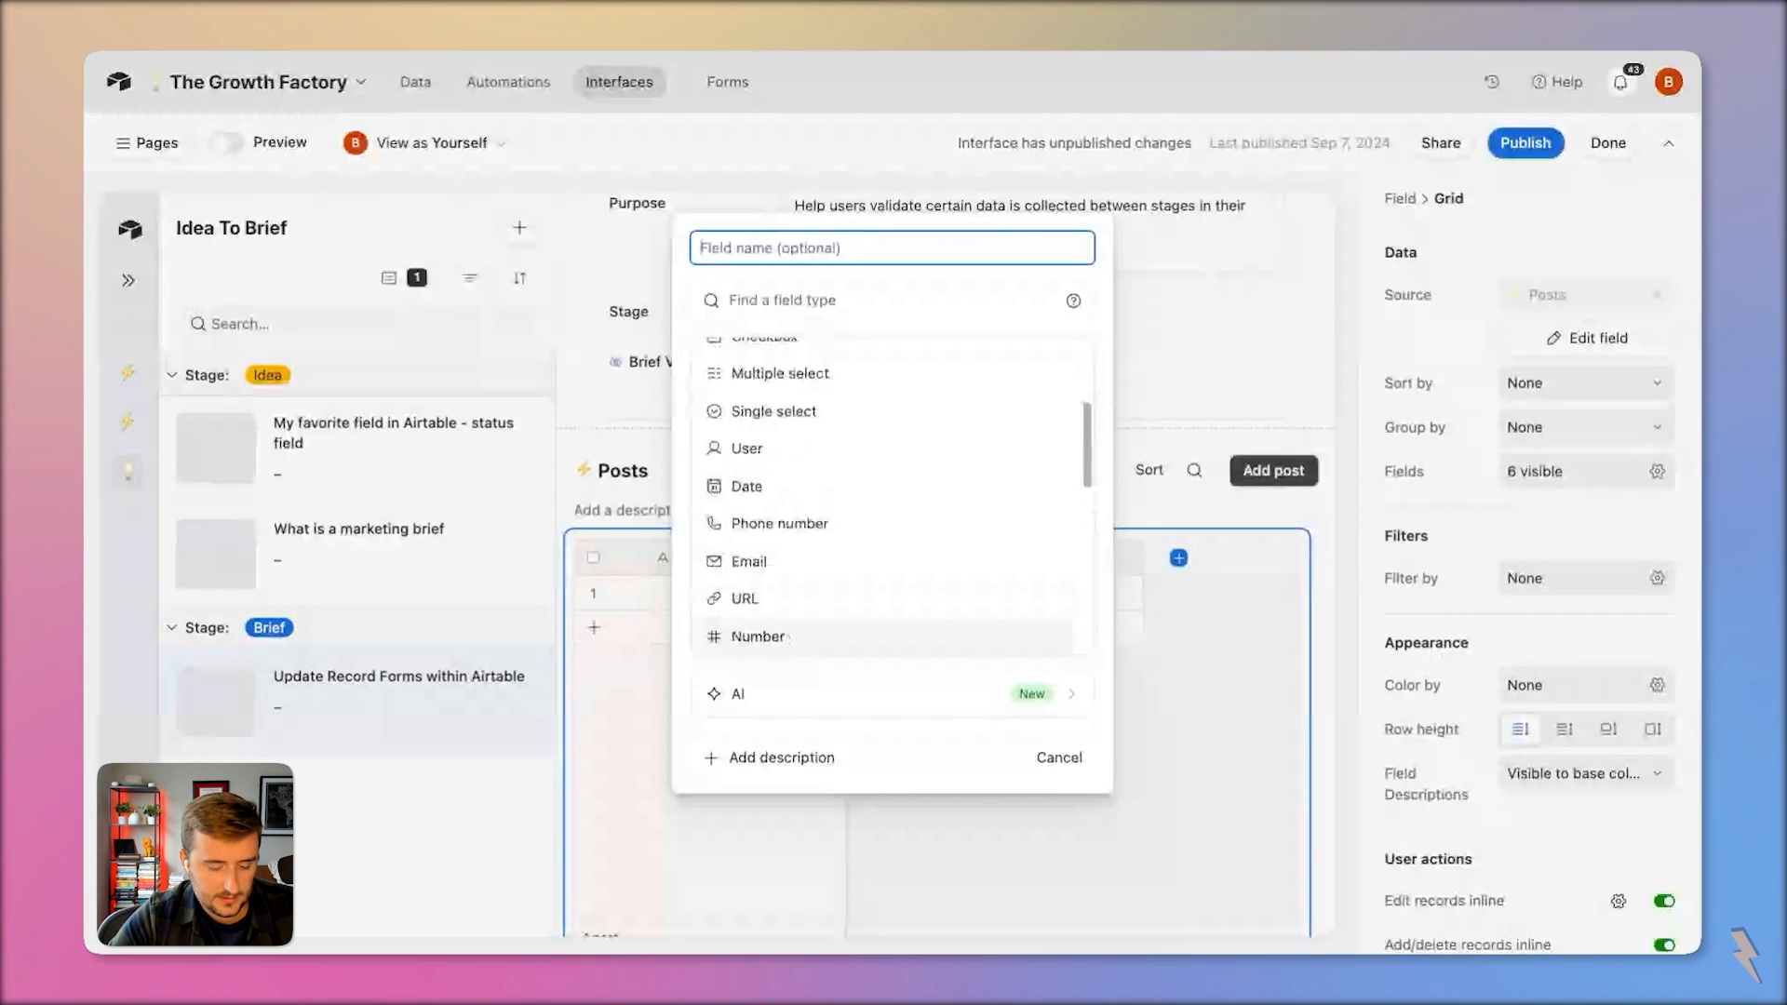
pyautogui.scroll(2, 789, 637)
pyautogui.click(749, 300)
pyautogui.write('au')
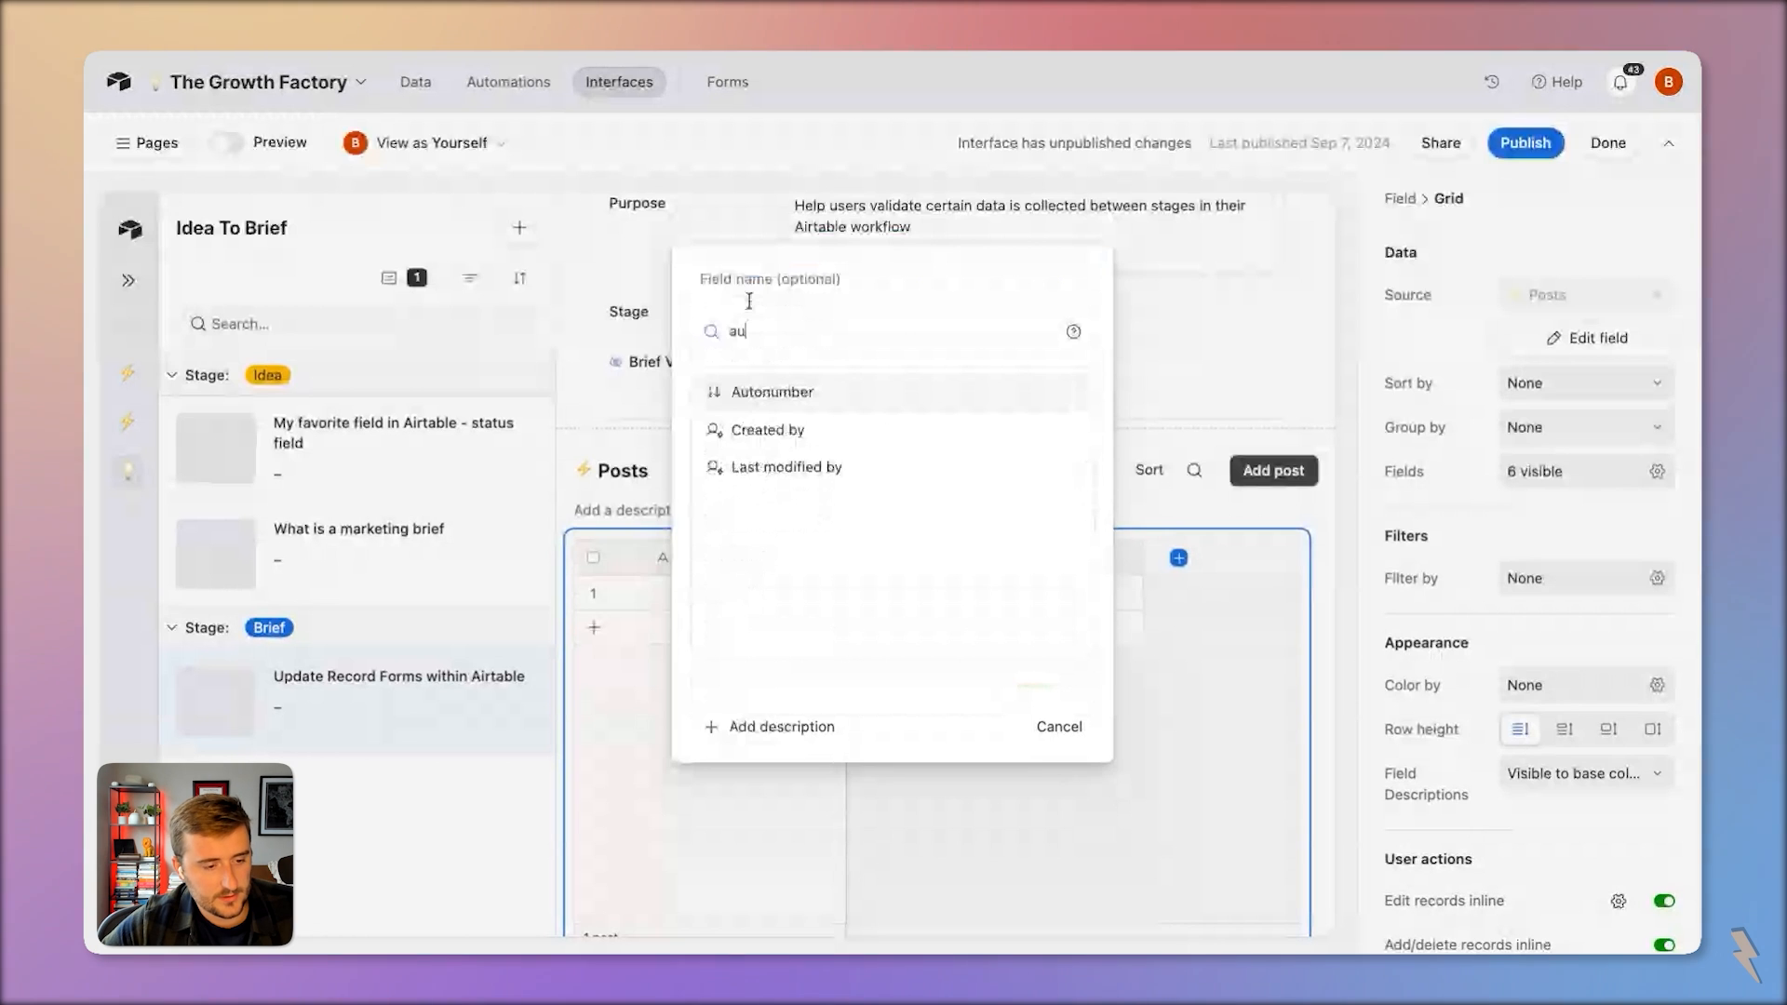
pyautogui.press('Return')
pyautogui.click(1068, 578)
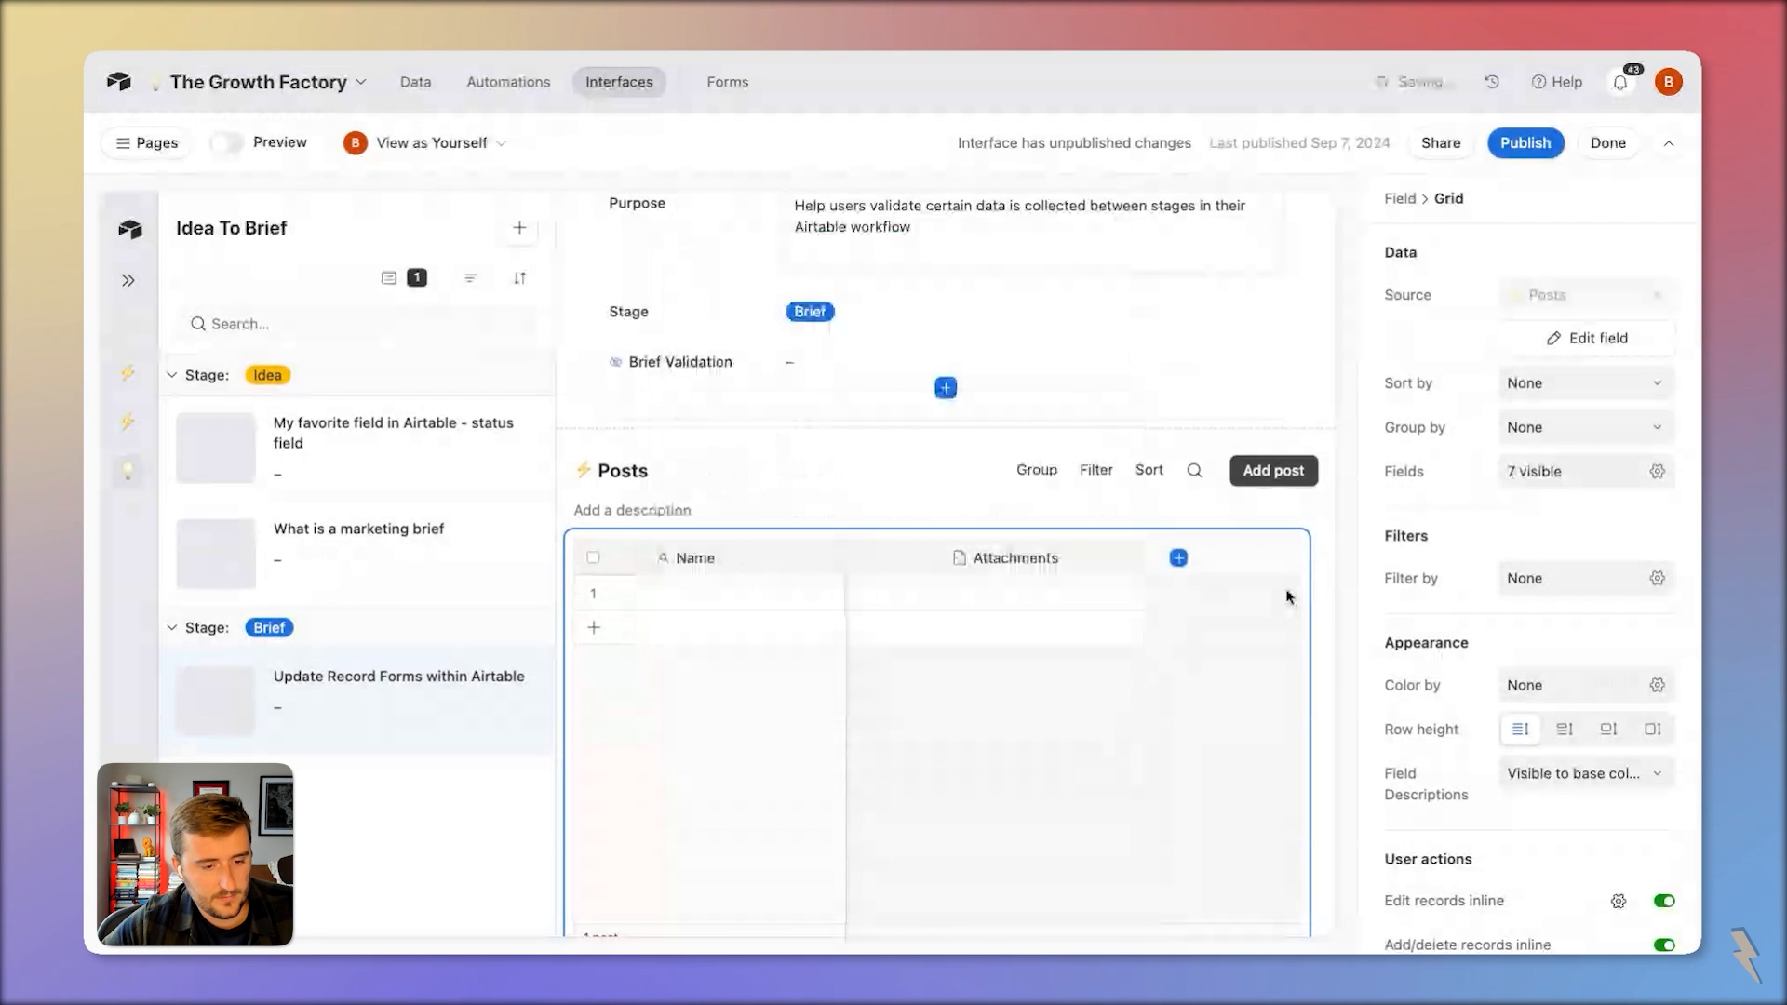
# Narrow the new autonumber column at the end of the Posts grid
pyautogui.click(1033, 558)
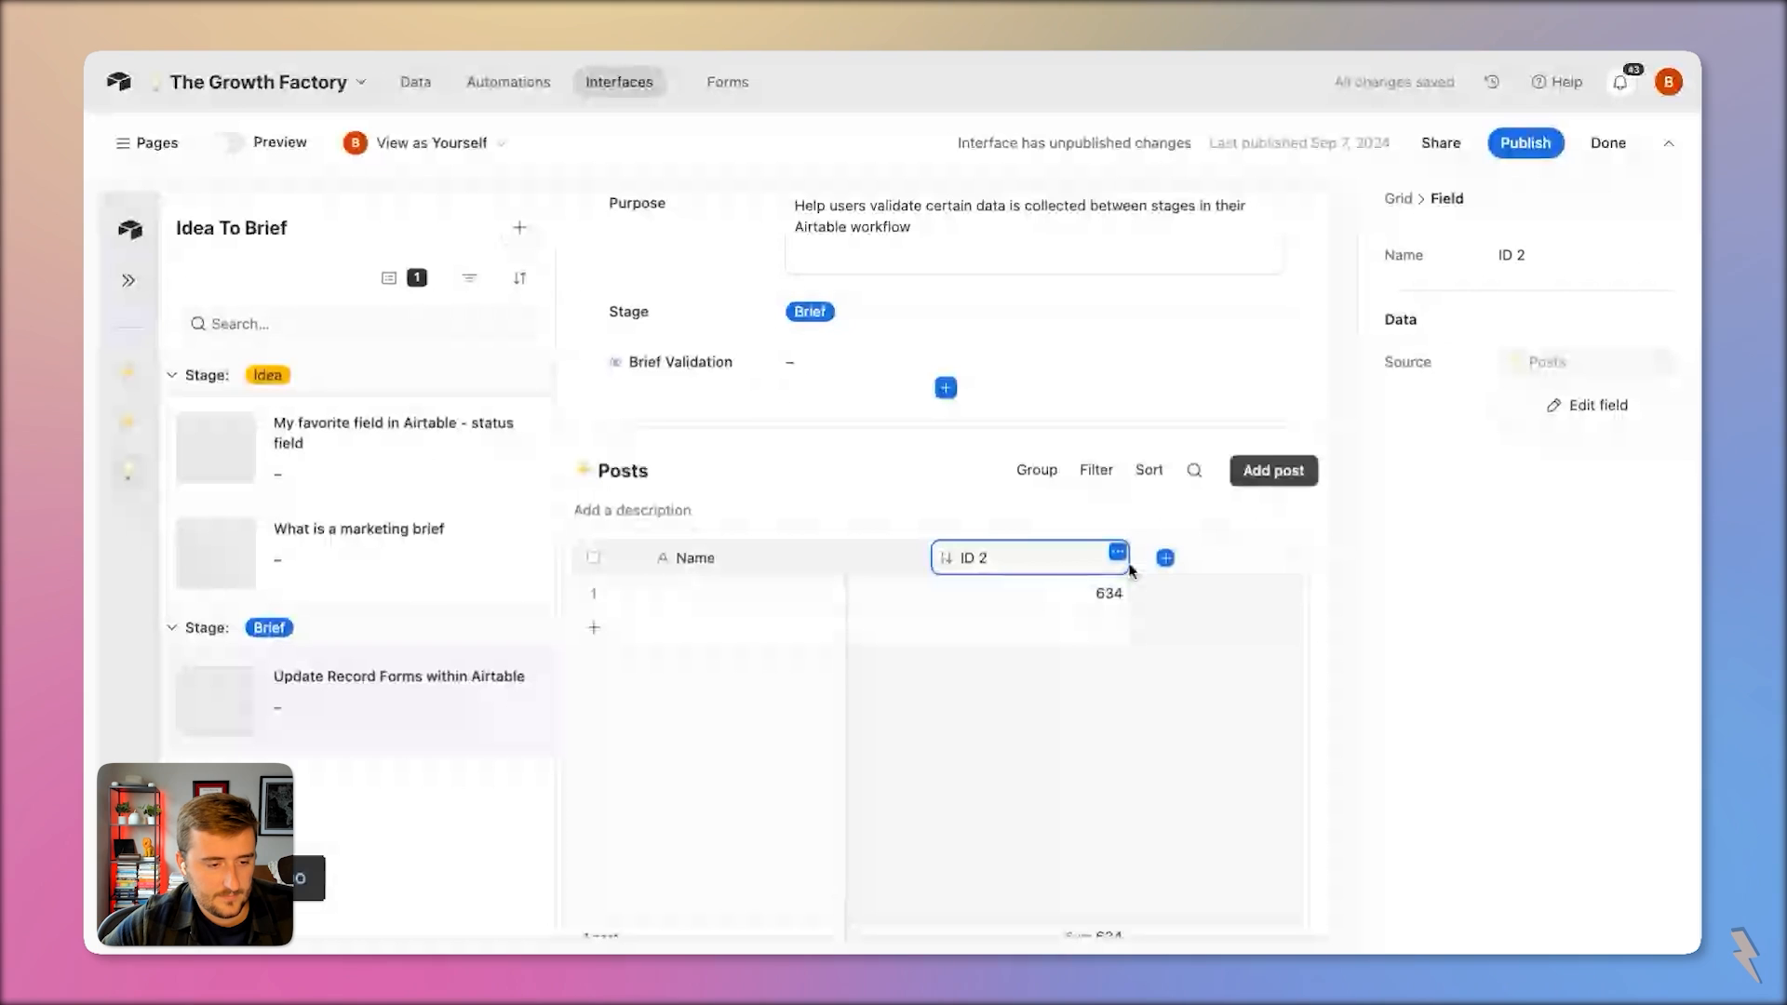
pyautogui.moveTo(1129, 571); pyautogui.dragTo(1070, 571)
pyautogui.click(1070, 571)
pyautogui.hscroll(10, 1071, 572)
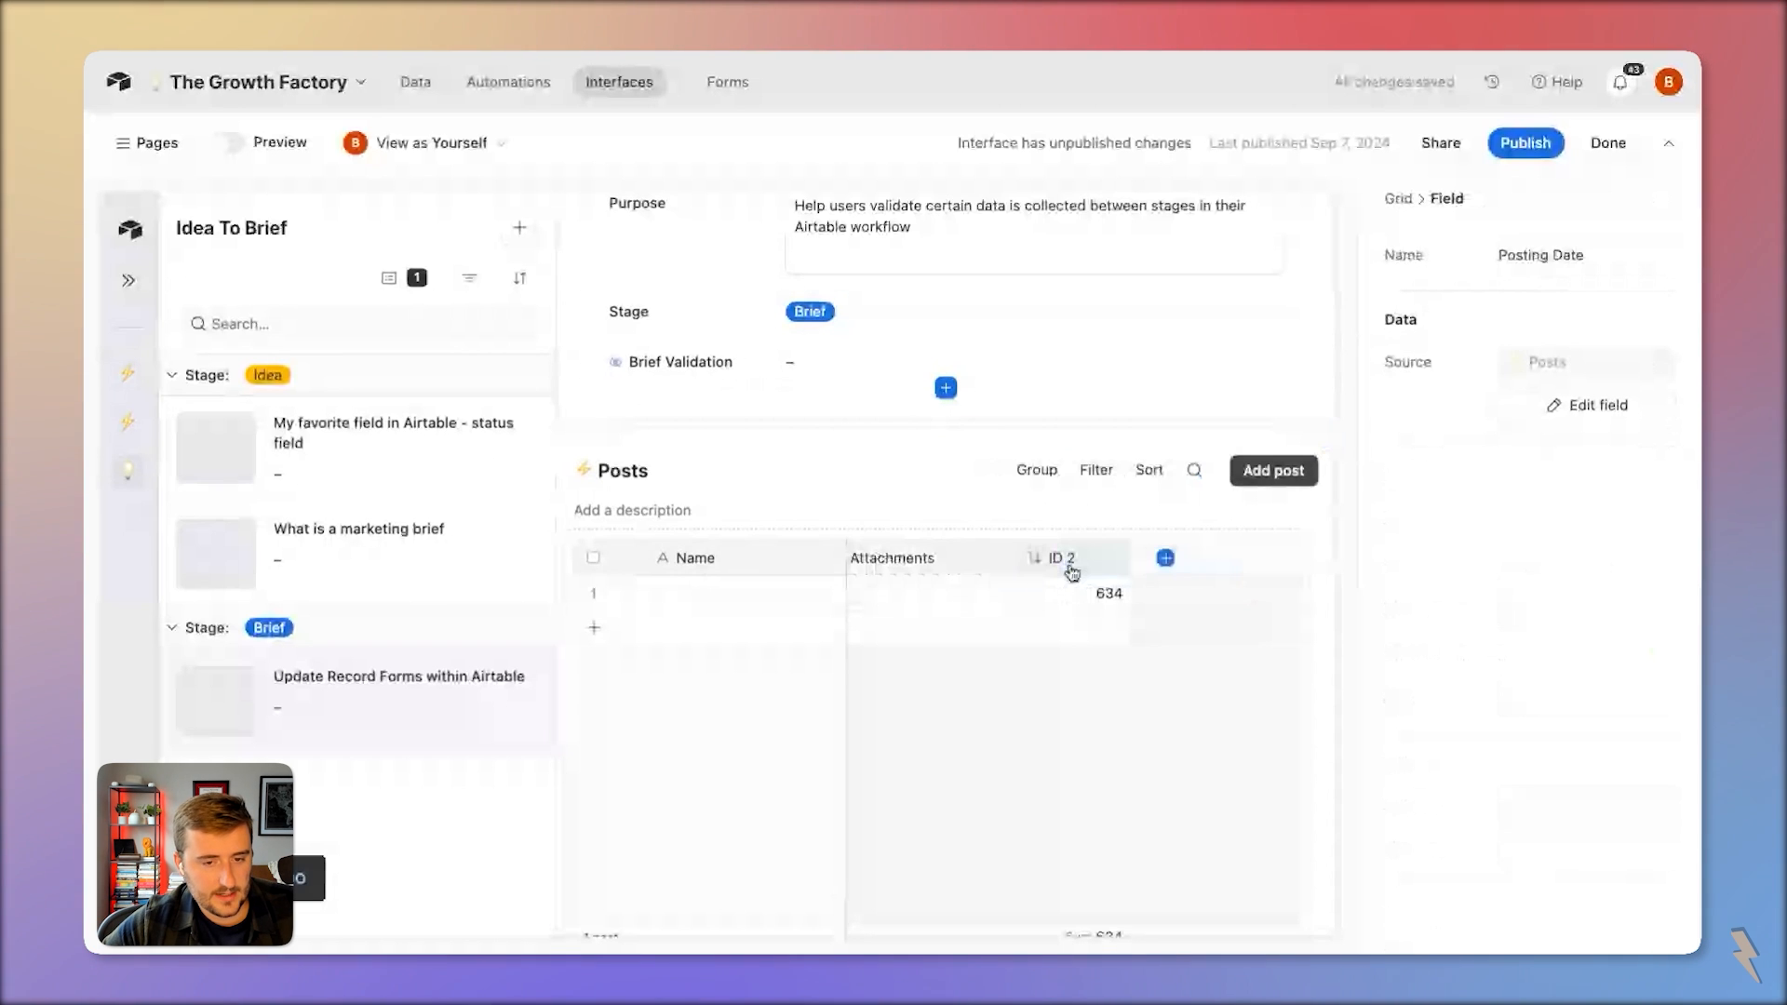
# Rename the autonumber field "ID 2" to "Autonum" and save it
pyautogui.click(1072, 573)
pyautogui.click(1626, 415)
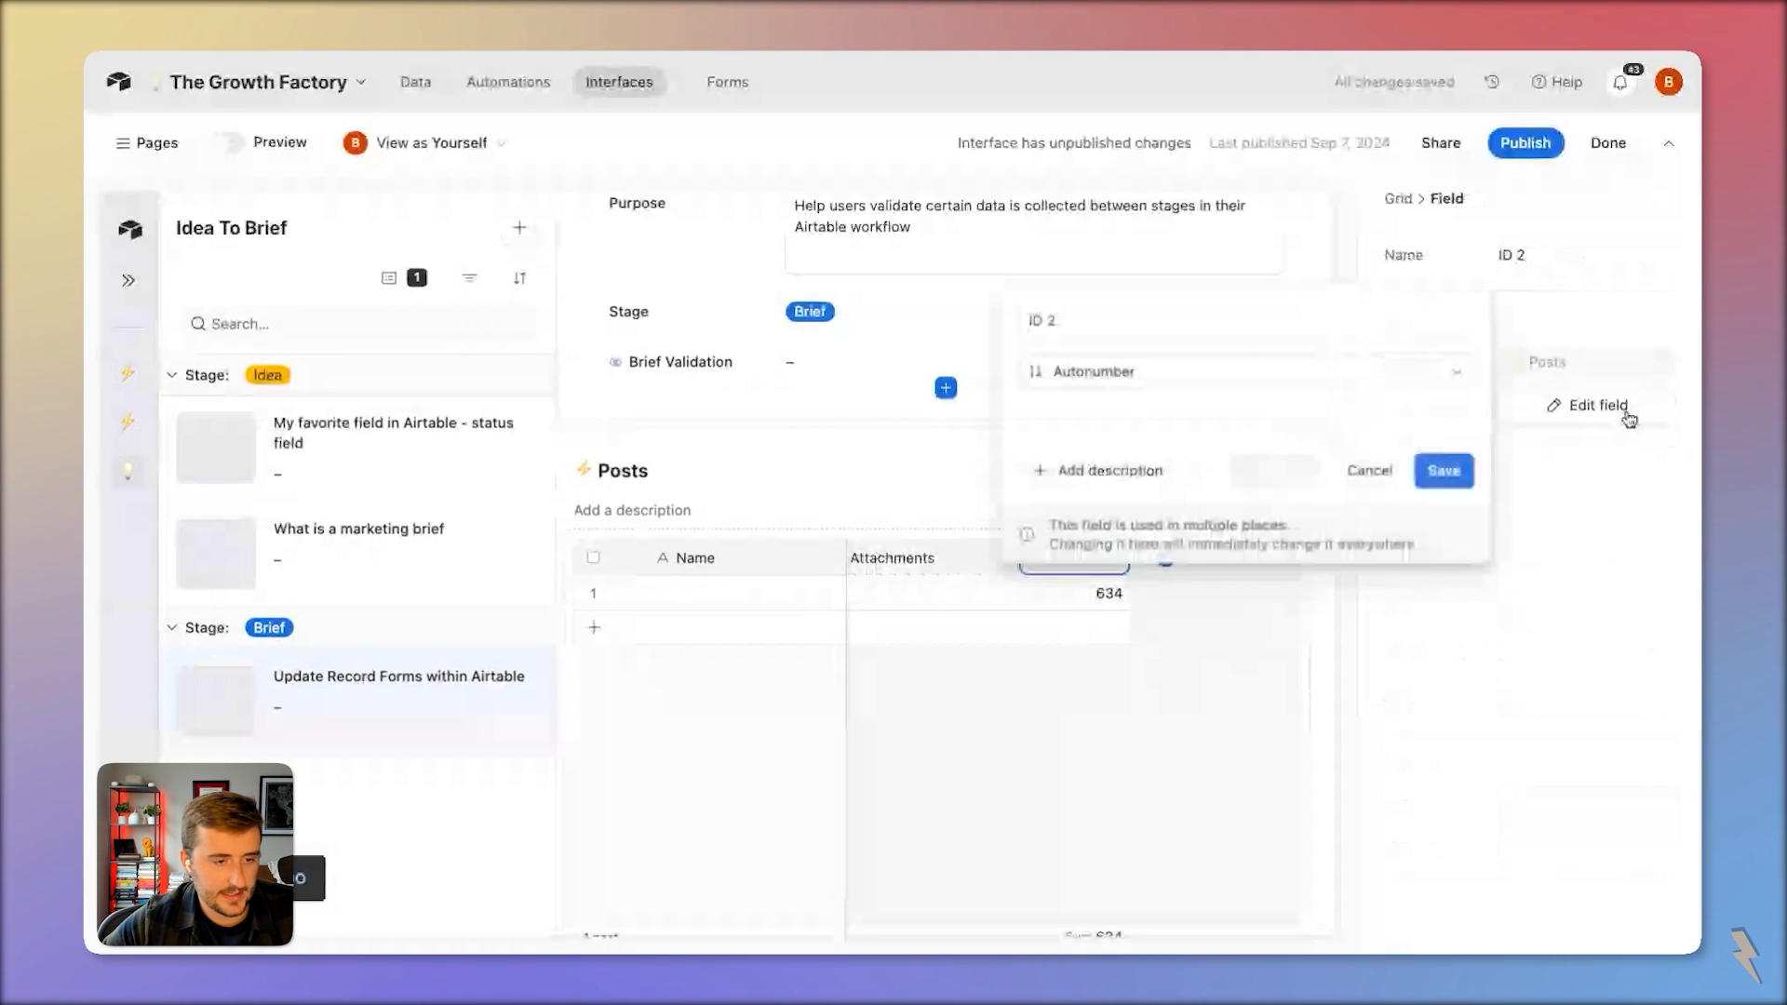
pyautogui.click(1079, 346)
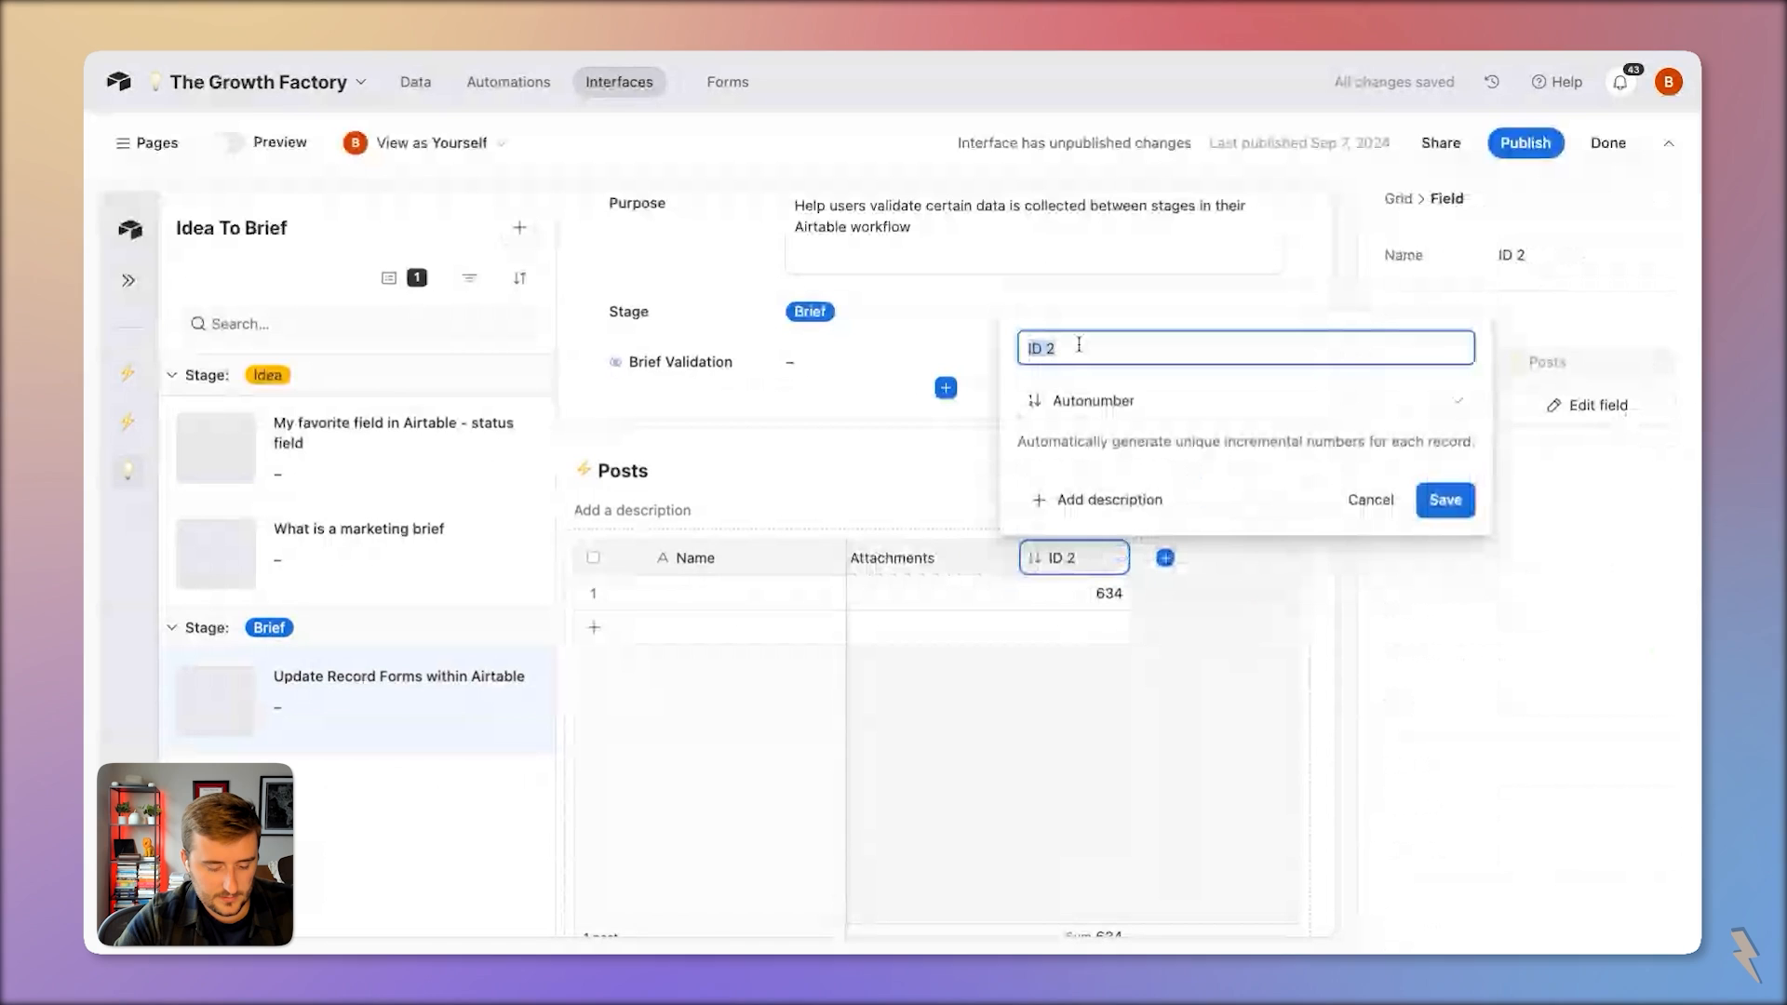
pyautogui.write('Autonum')
pyautogui.press('Return')
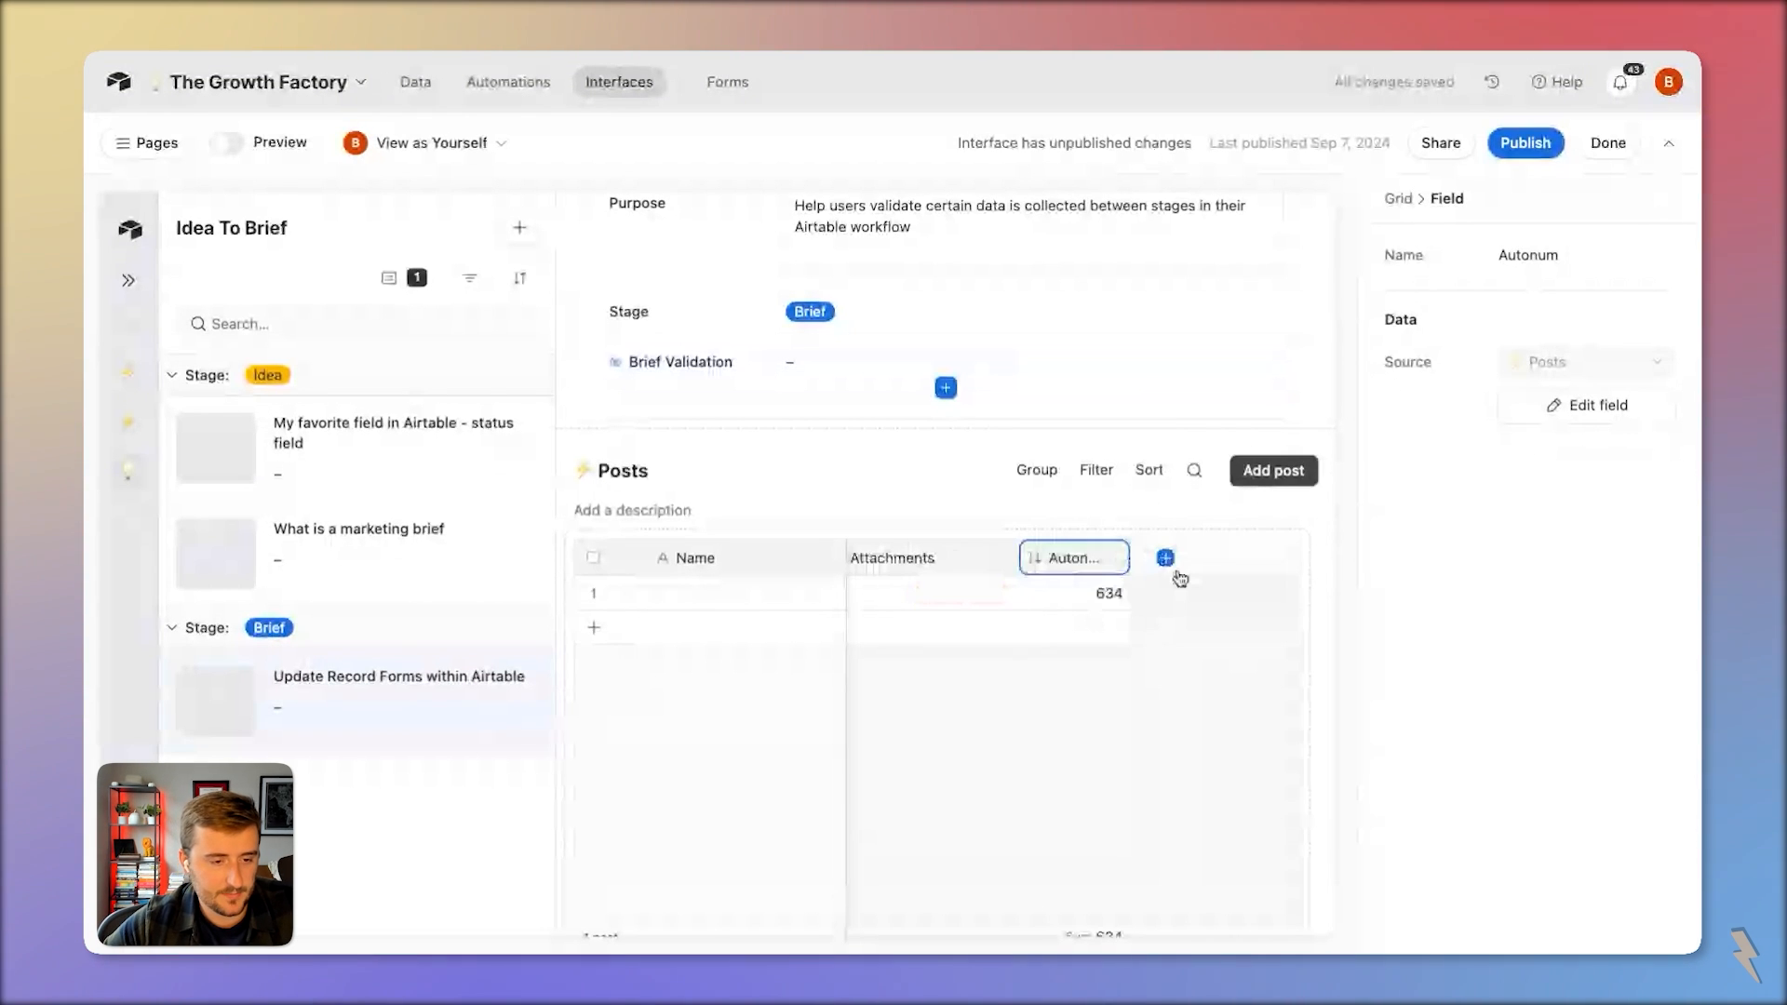
# Try to create a single select field named "Type" with the option "Long Form Video" in the Posts grid
pyautogui.click(1166, 559)
pyautogui.click(1221, 520)
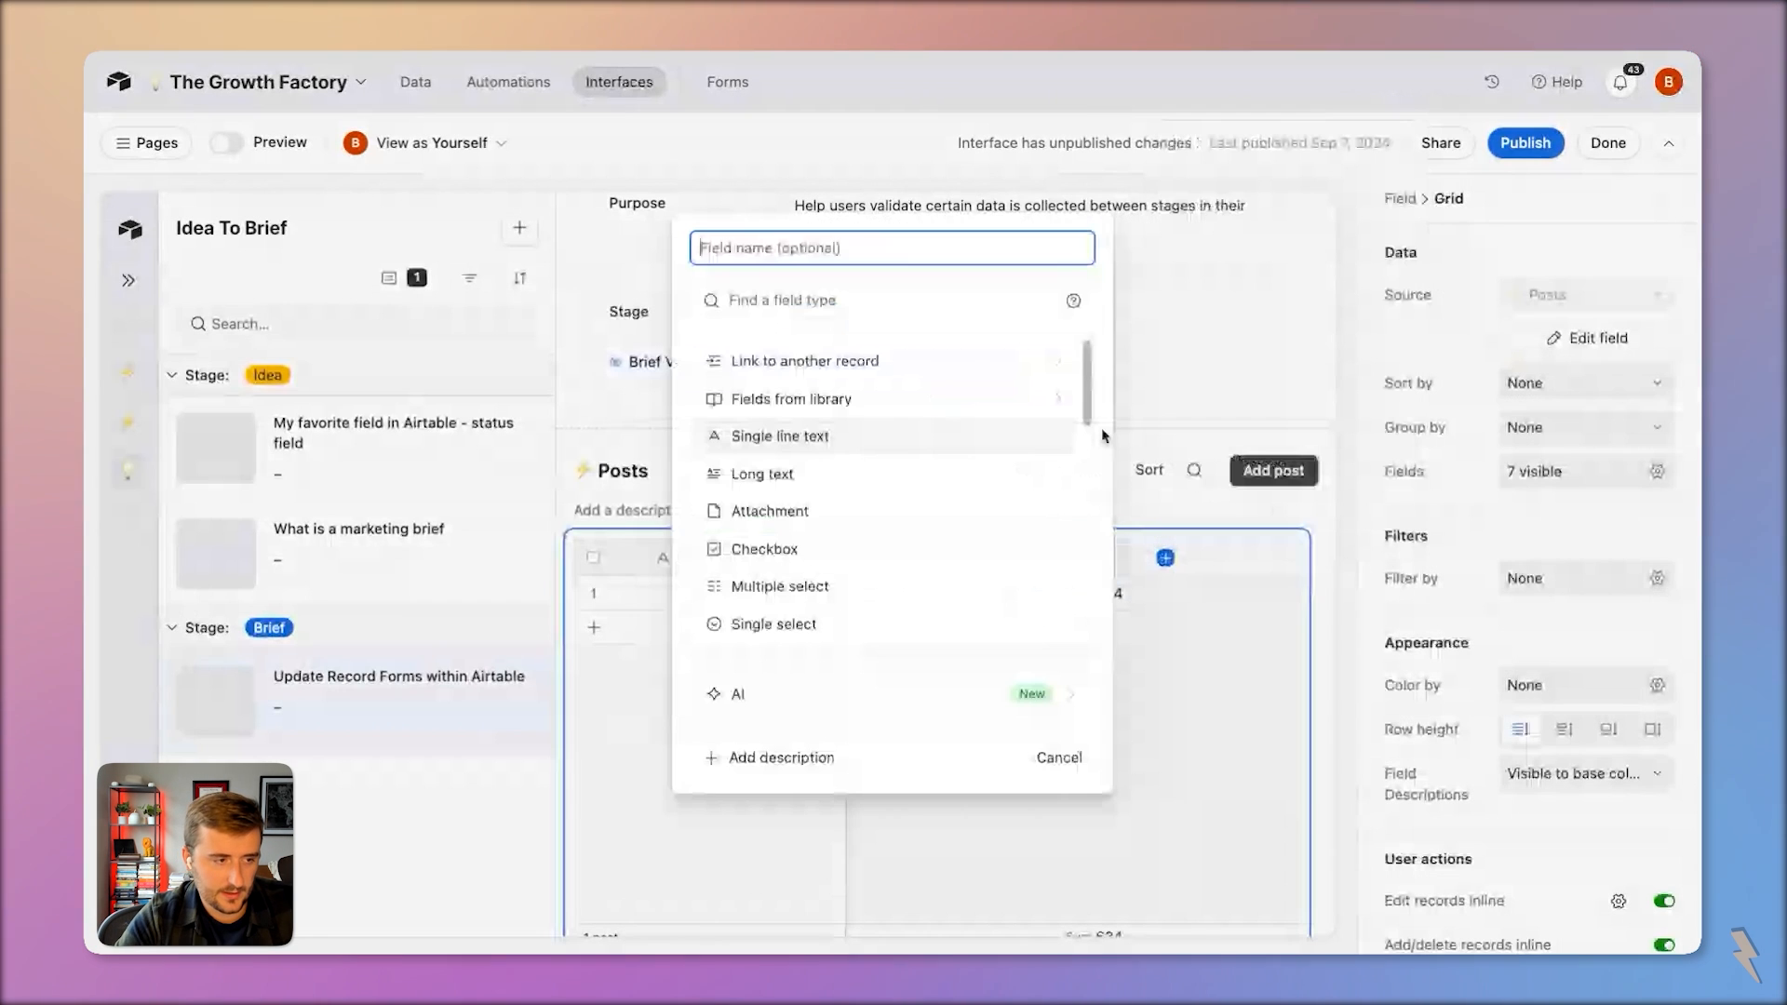
pyautogui.write('Type')
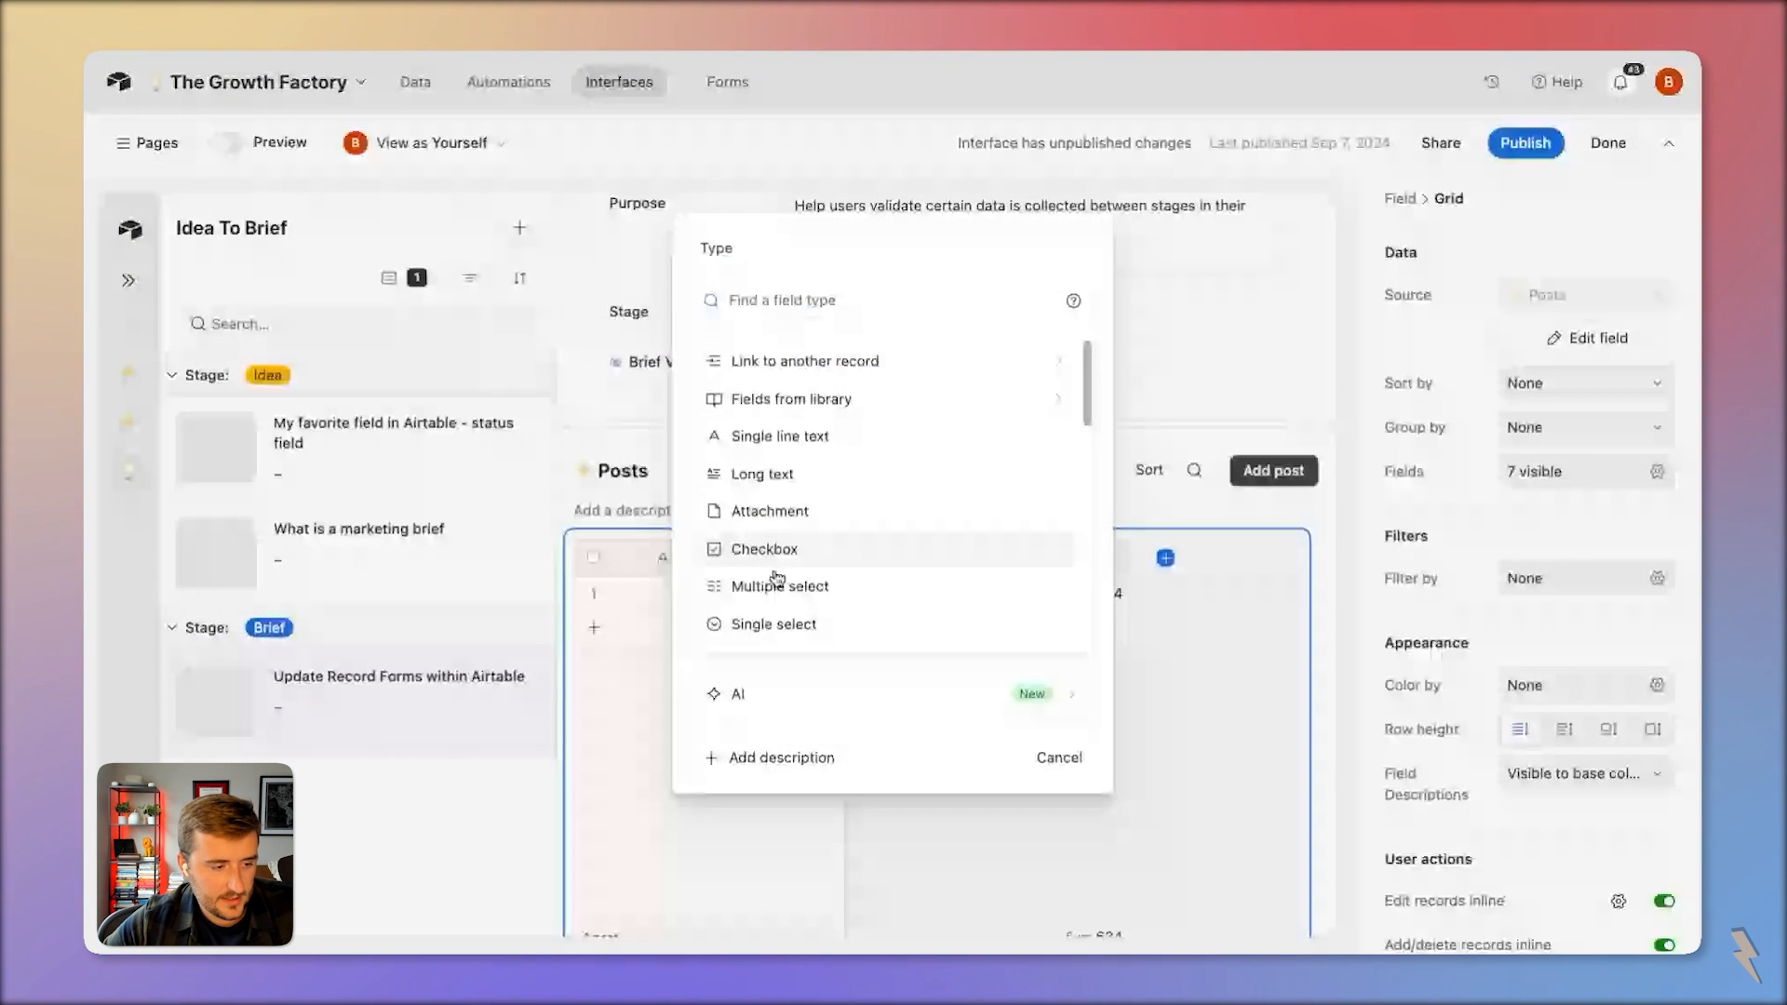
pyautogui.scroll(-1, 858, 621)
pyautogui.scroll(-1, 838, 605)
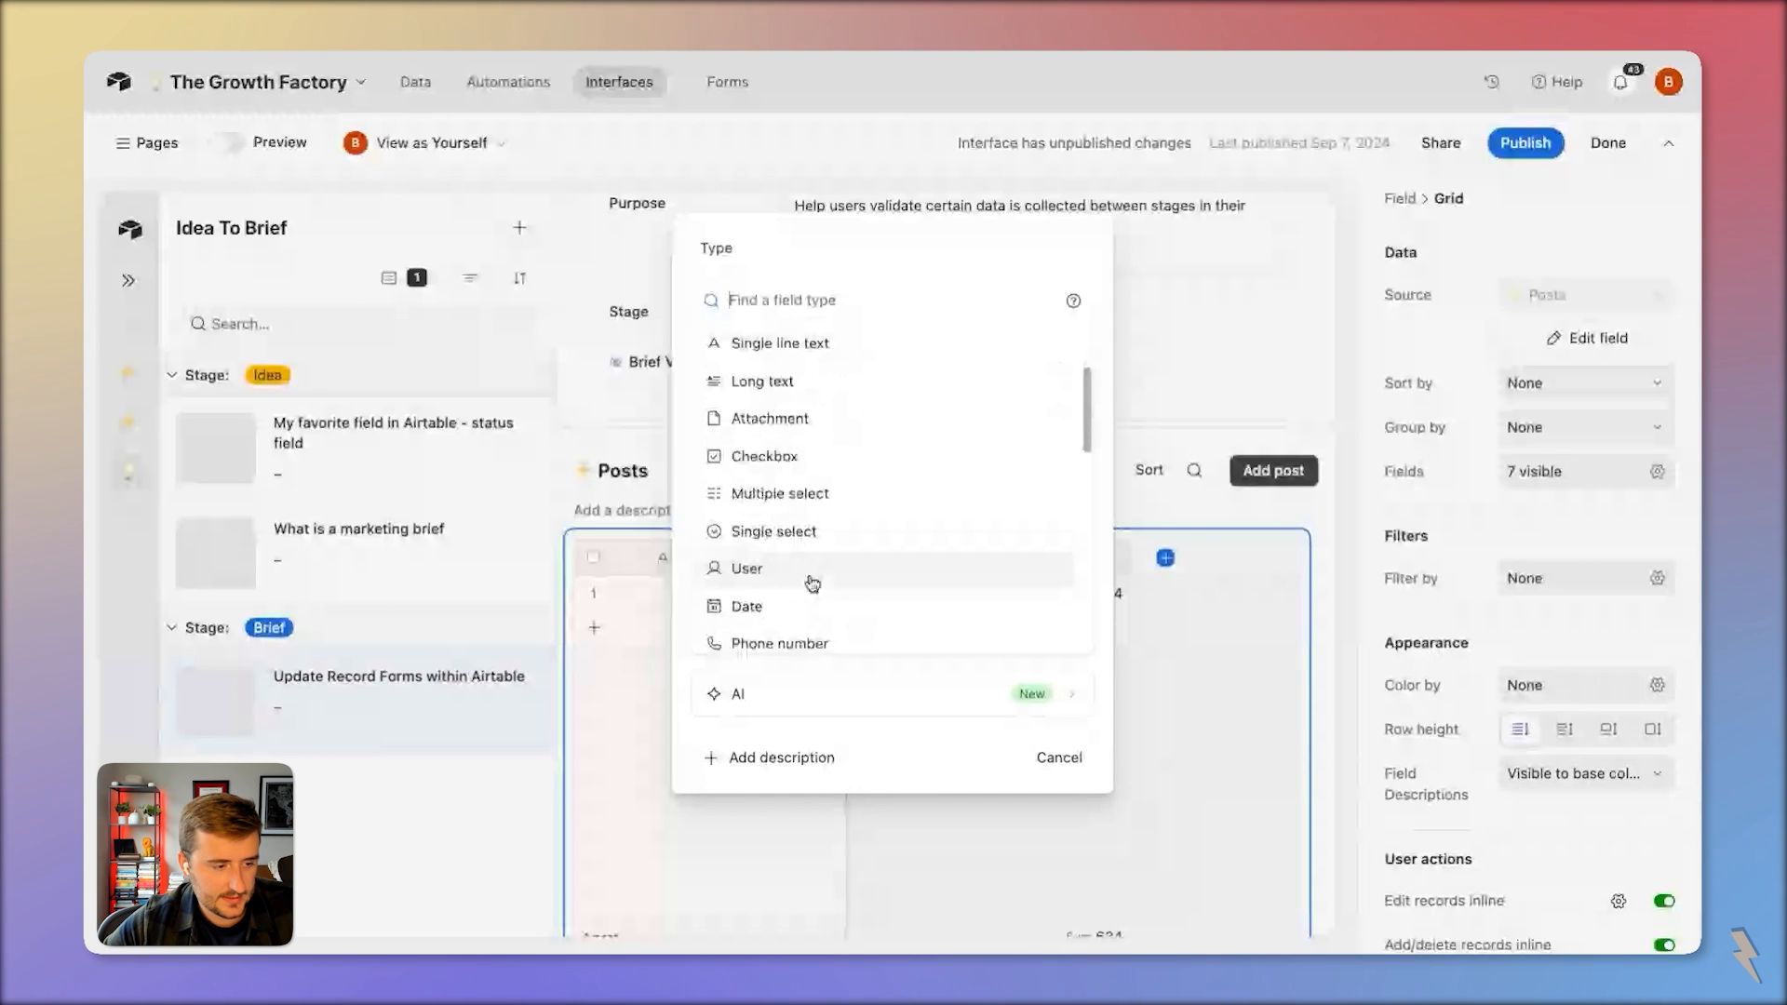
pyautogui.click(782, 538)
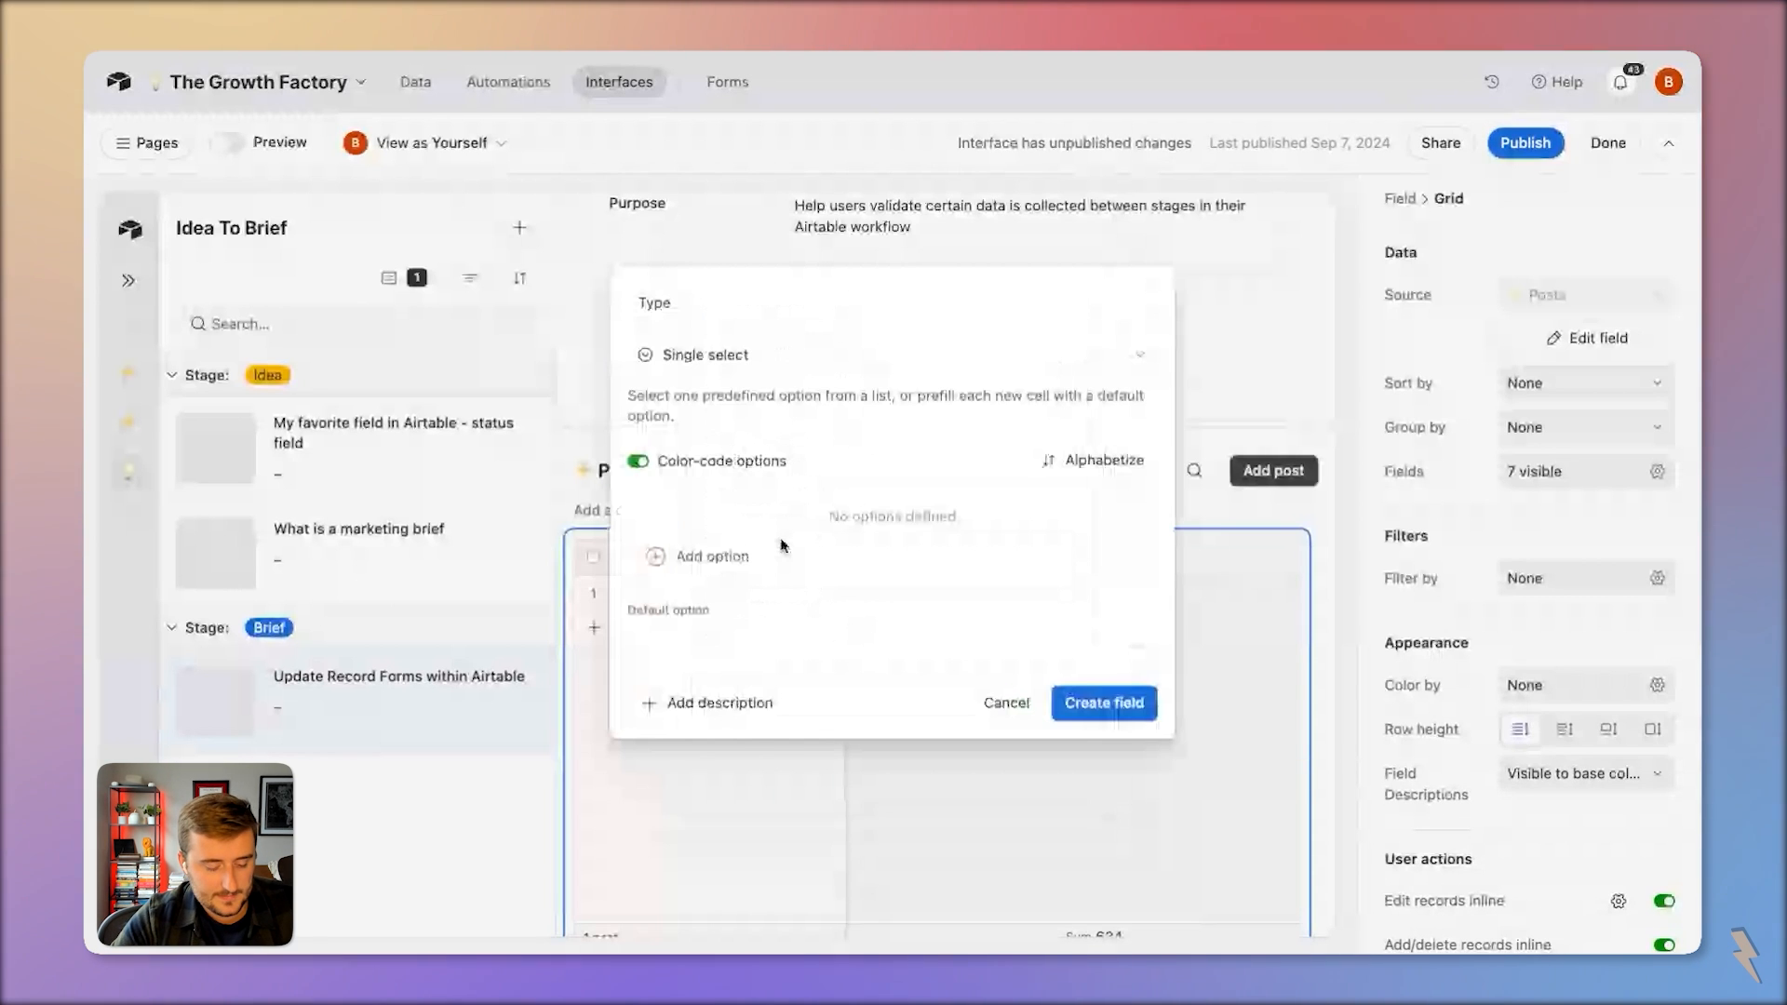
pyautogui.click(796, 559)
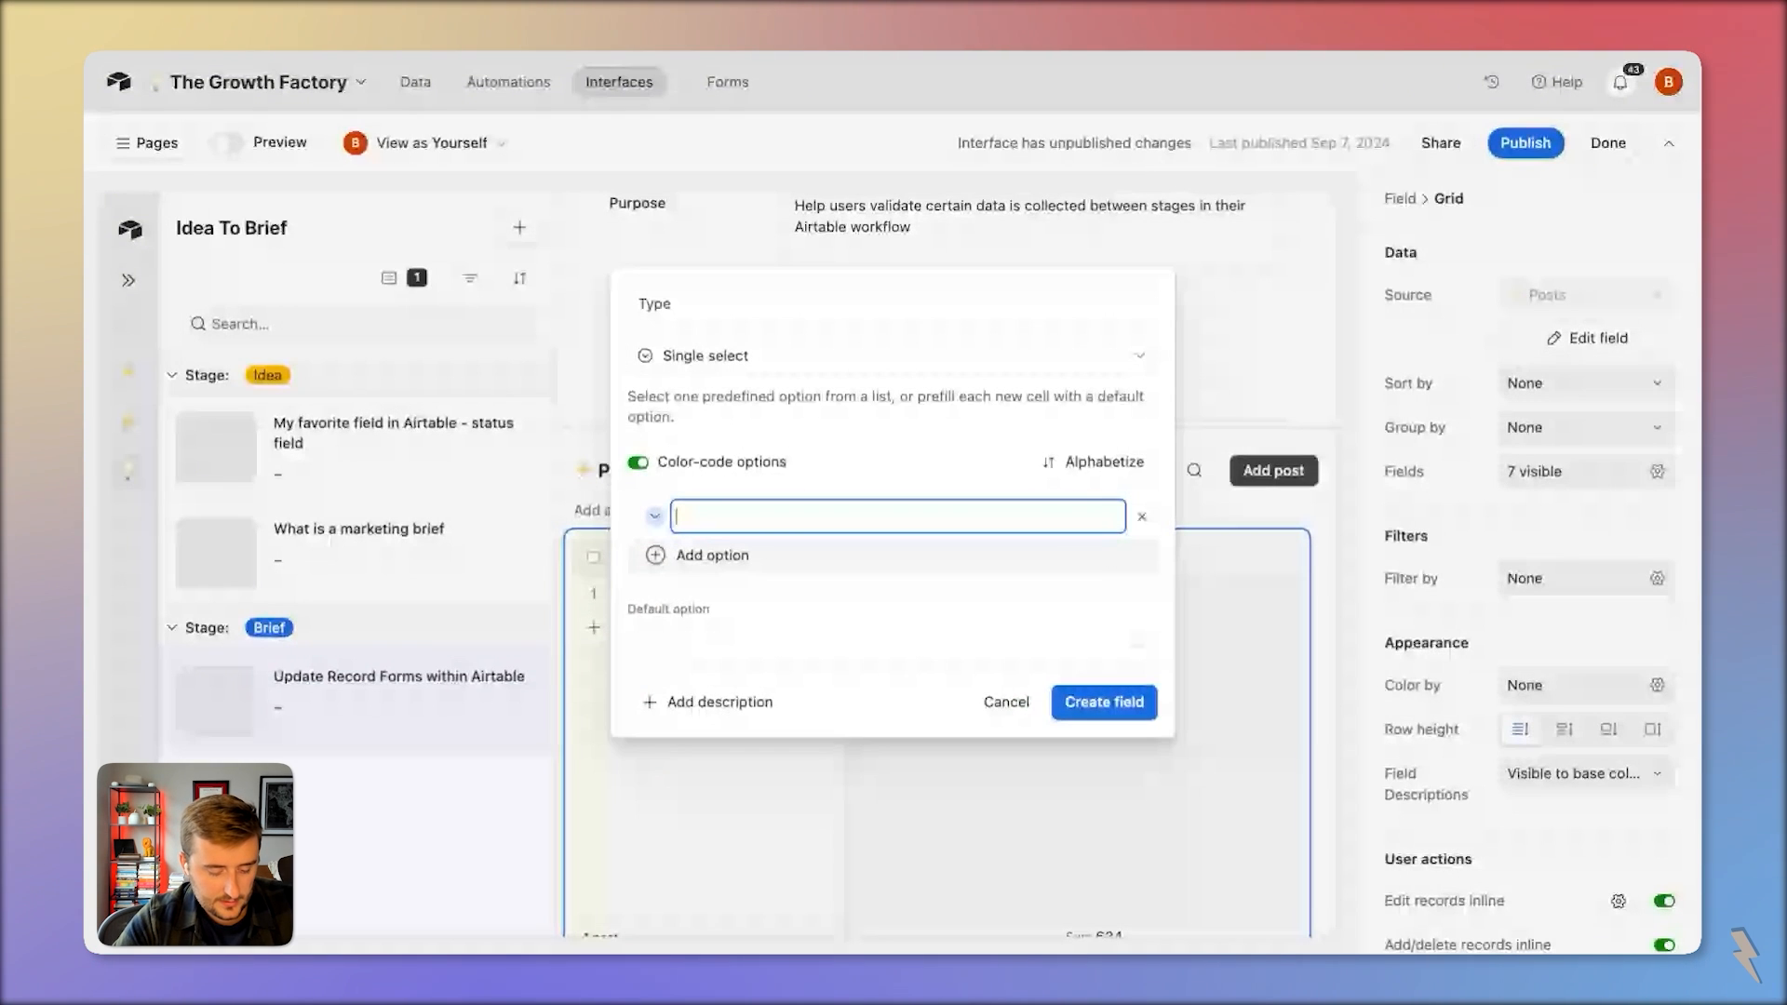
pyautogui.write('Long Form Video')
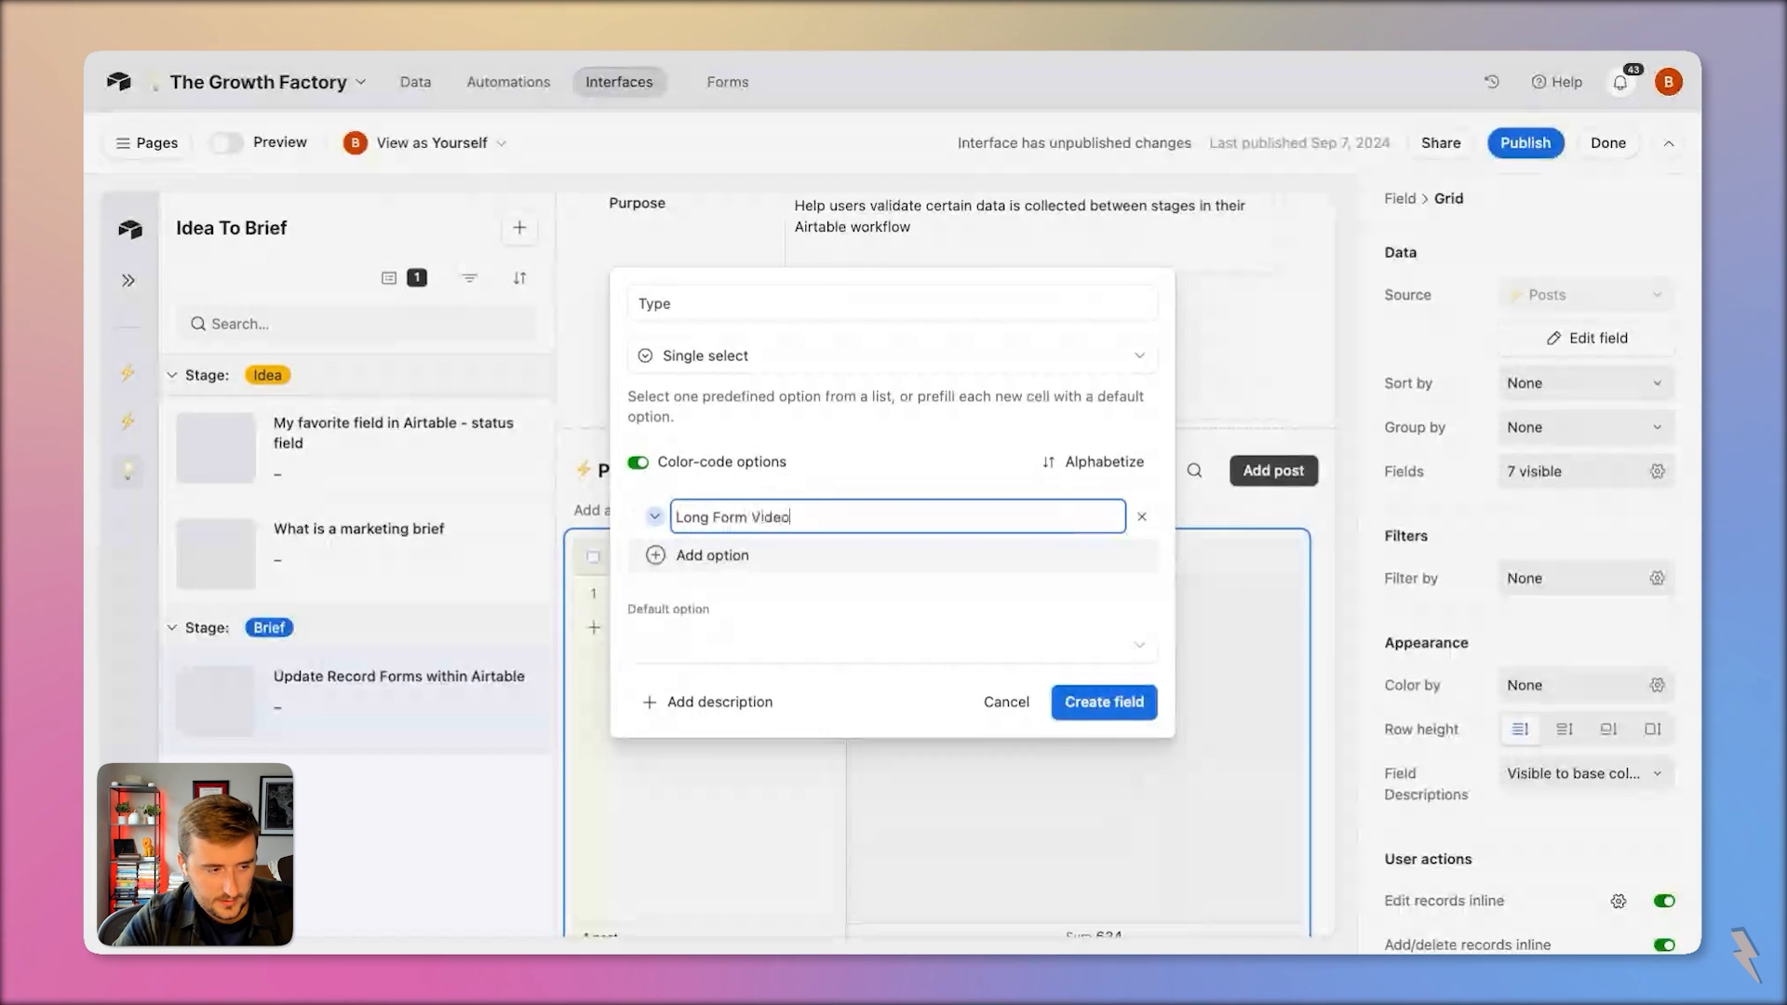
pyautogui.press('Return')
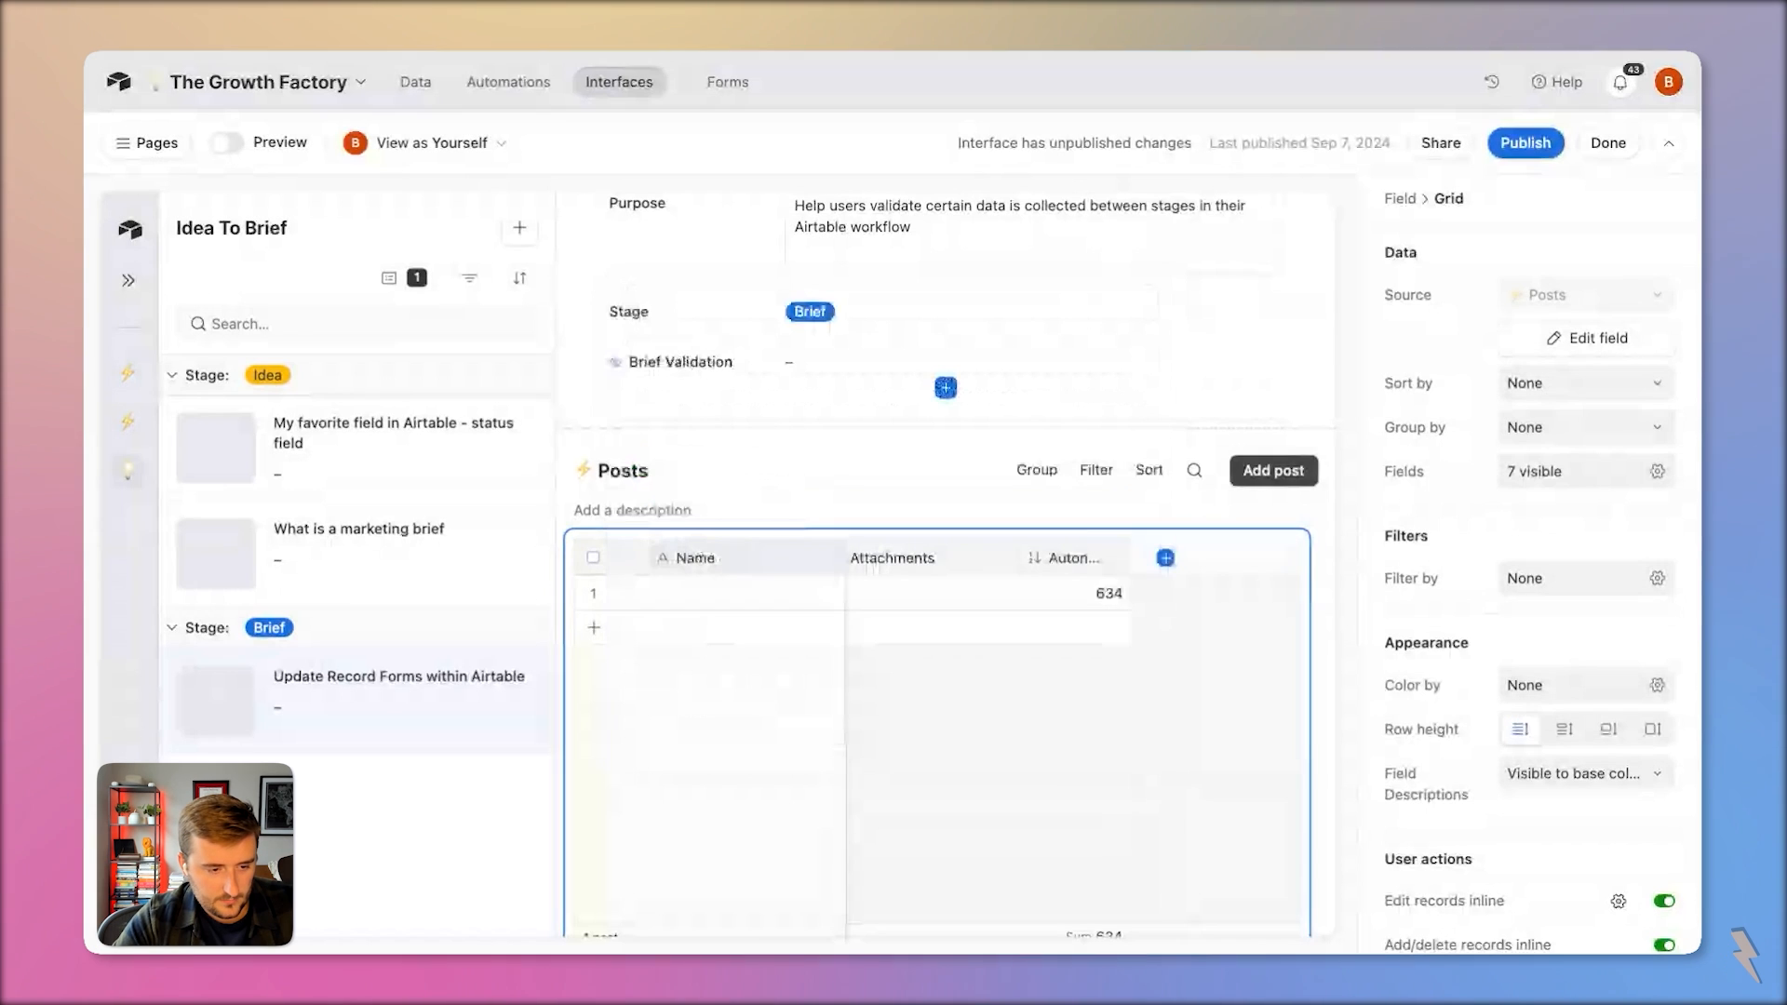
pyautogui.click(1167, 559)
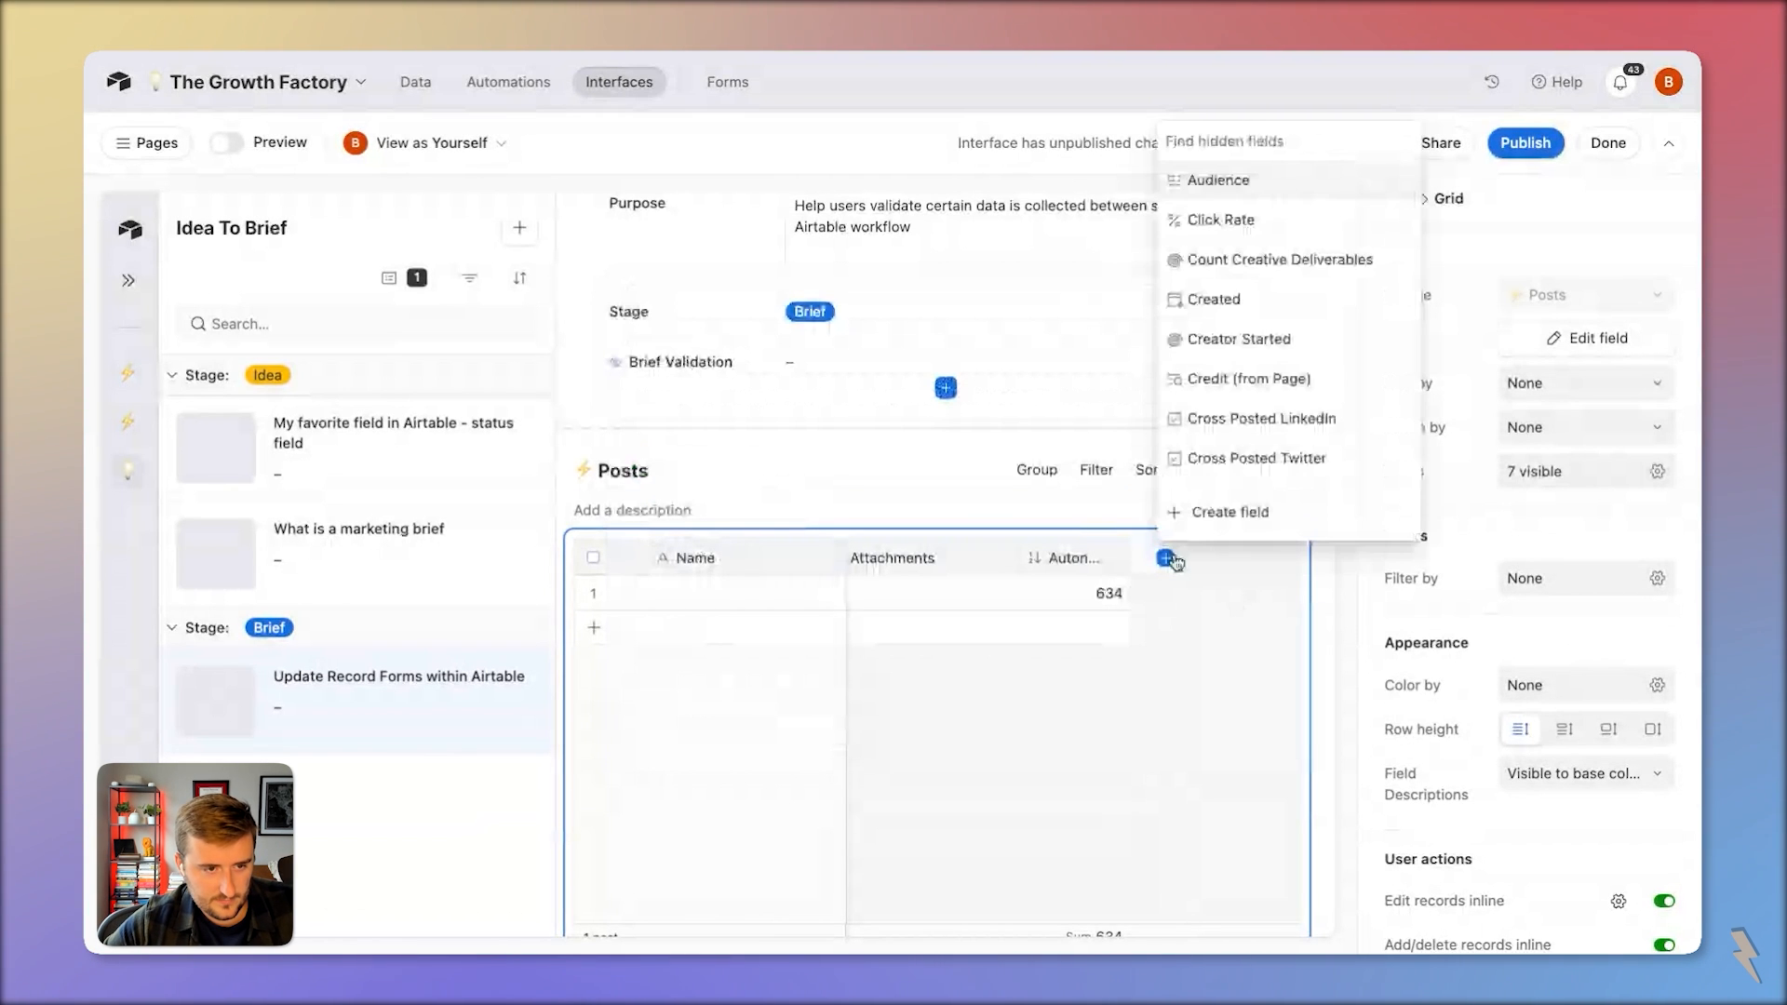
pyautogui.scroll(-10, 1228, 410)
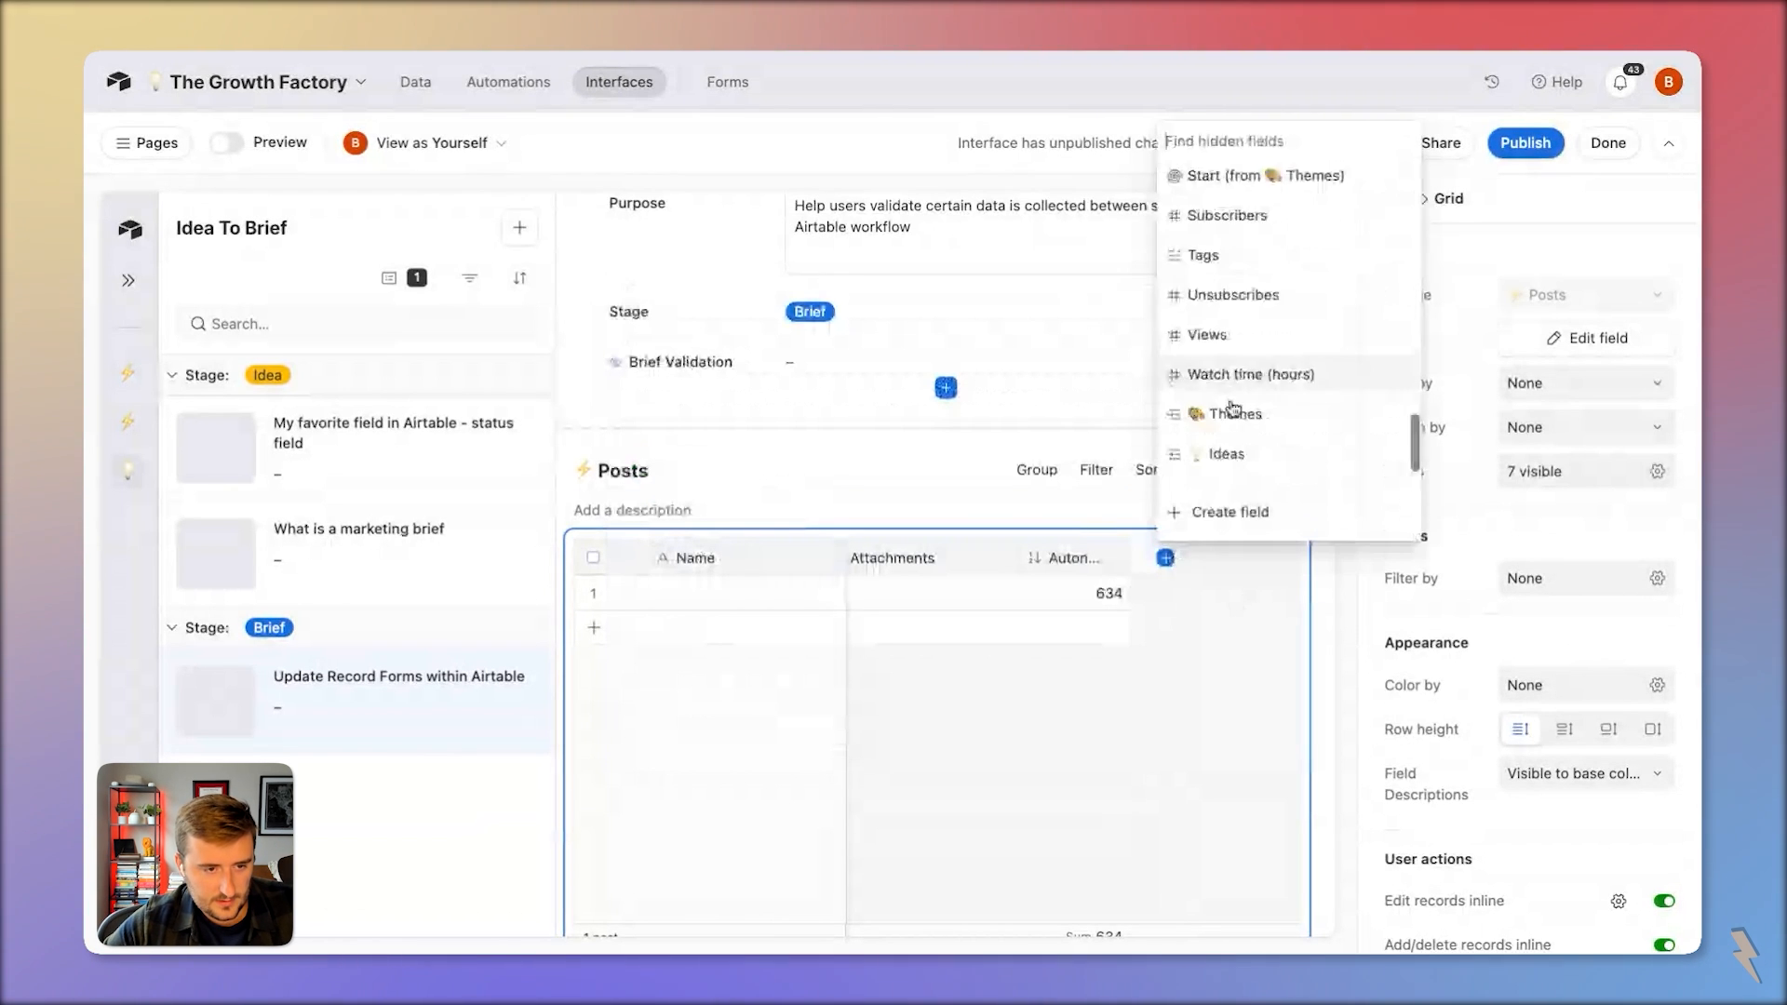
pyautogui.click(1229, 513)
pyautogui.write('Tye')
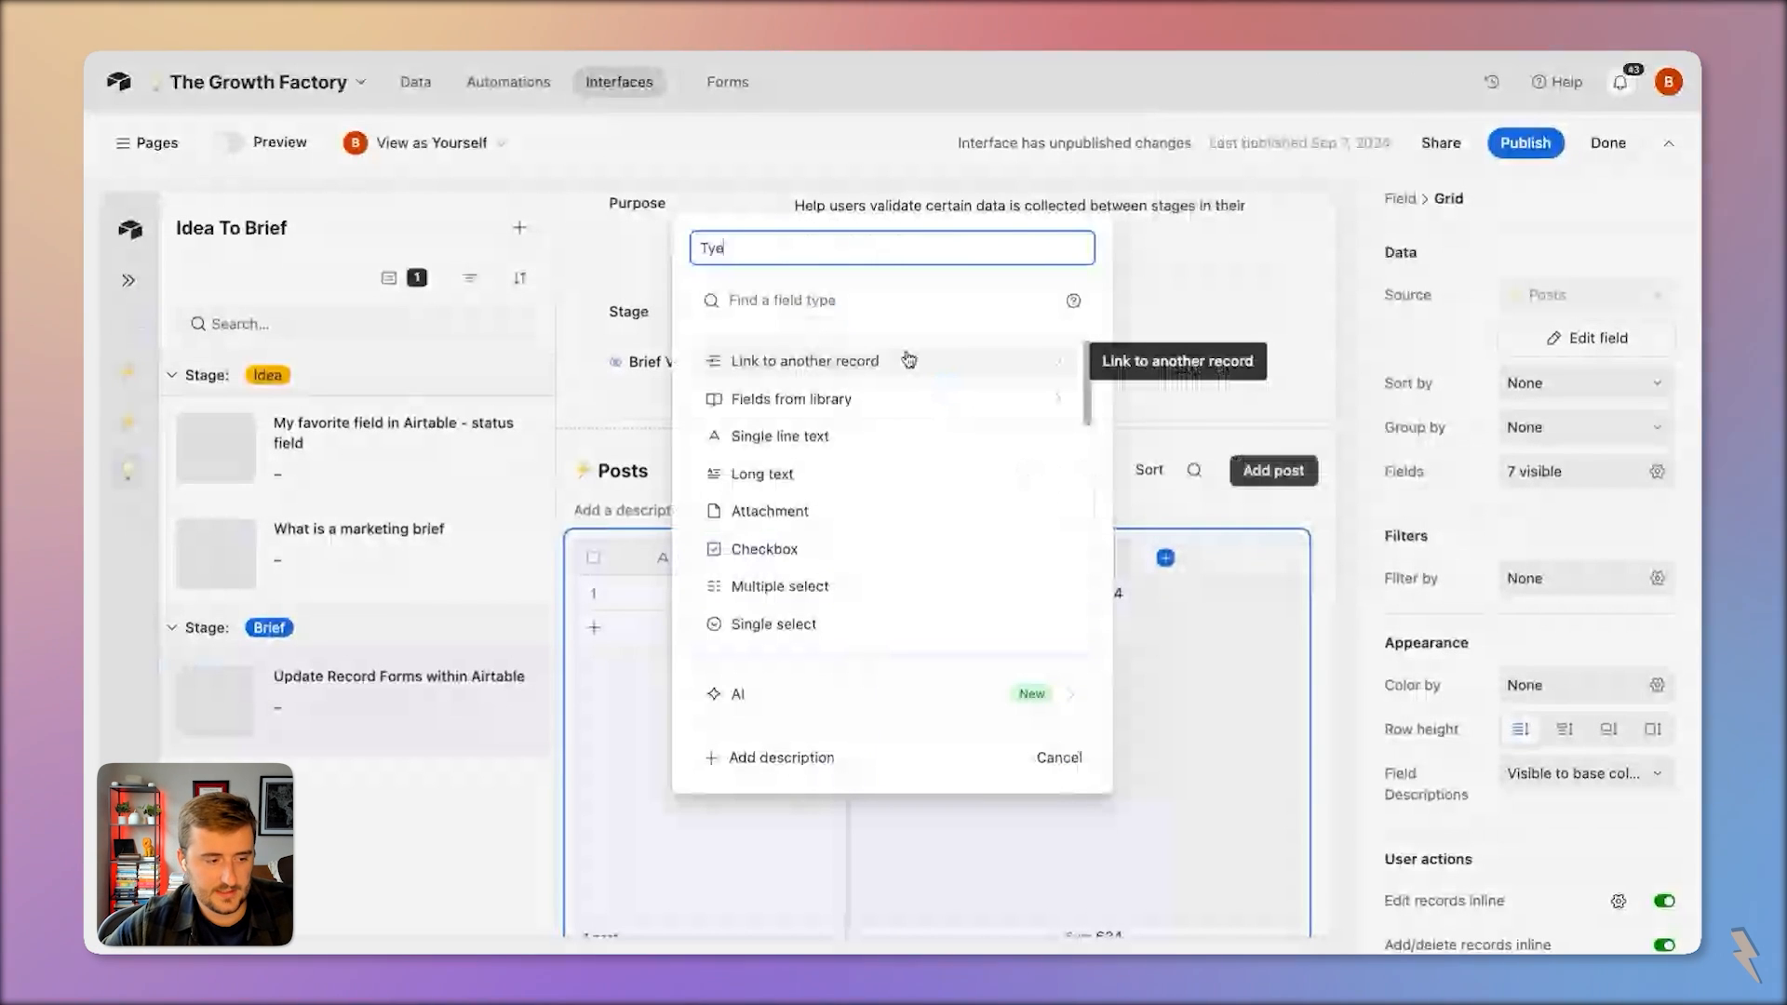
pyautogui.click(779, 586)
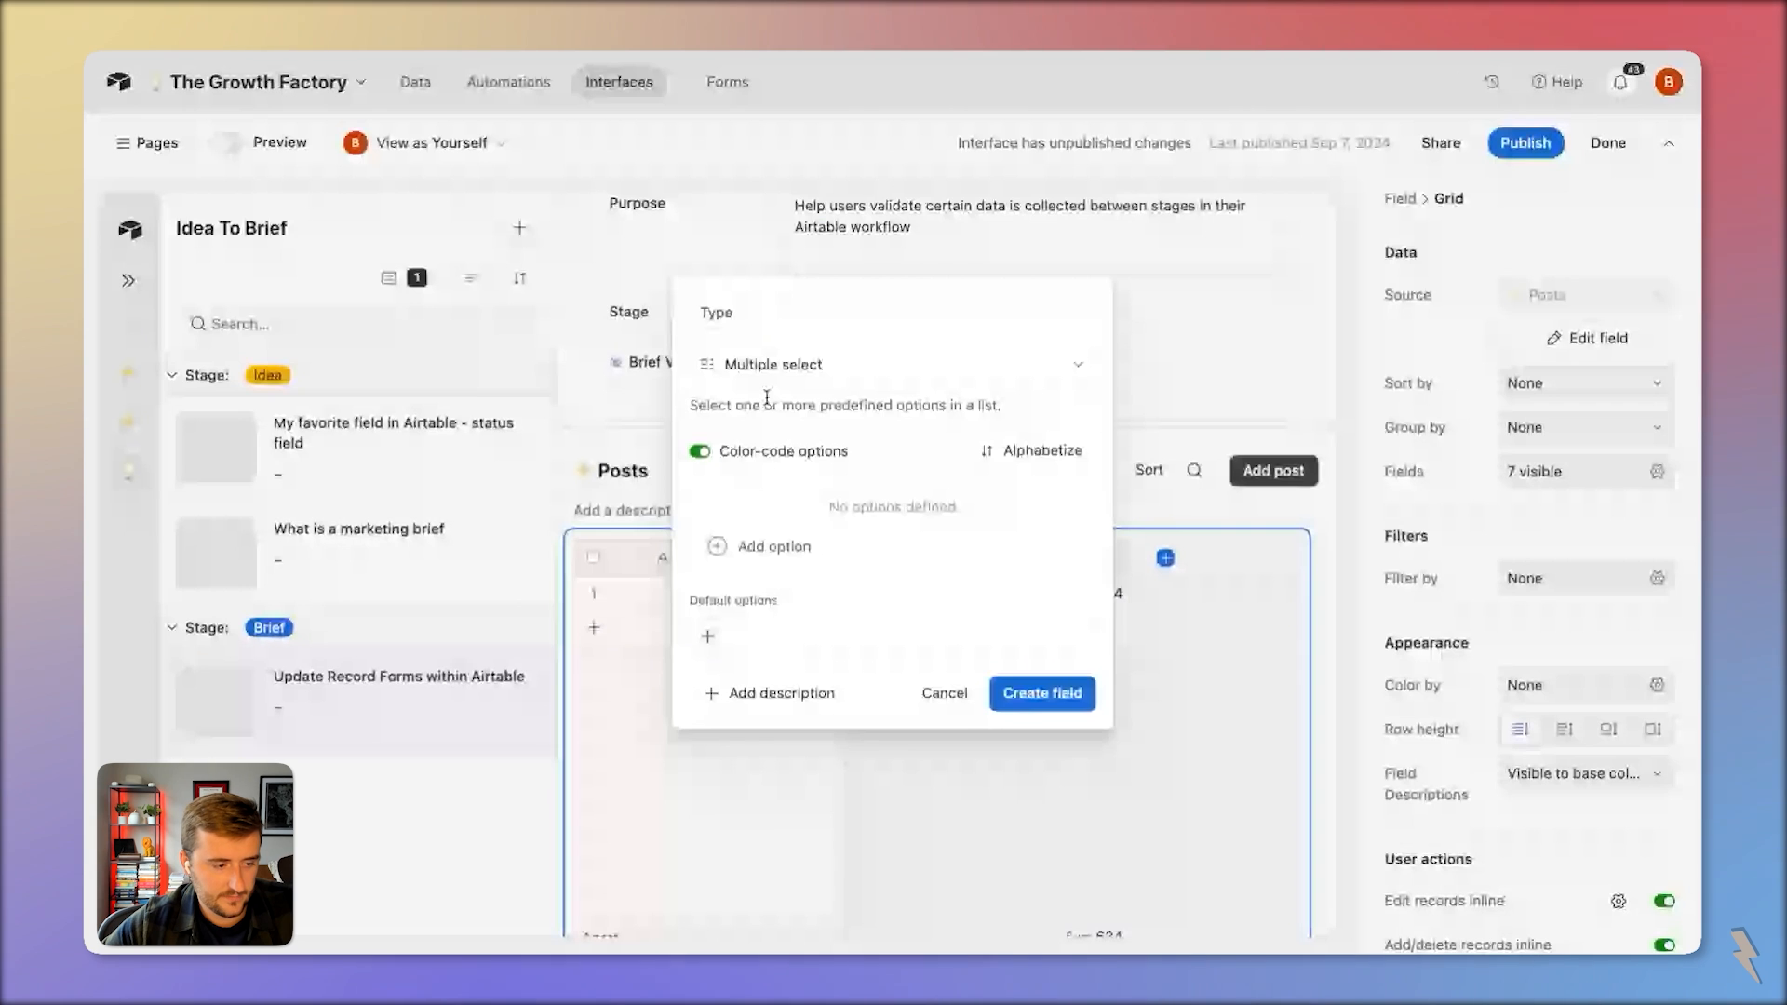
pyautogui.click(768, 366)
pyautogui.click(785, 487)
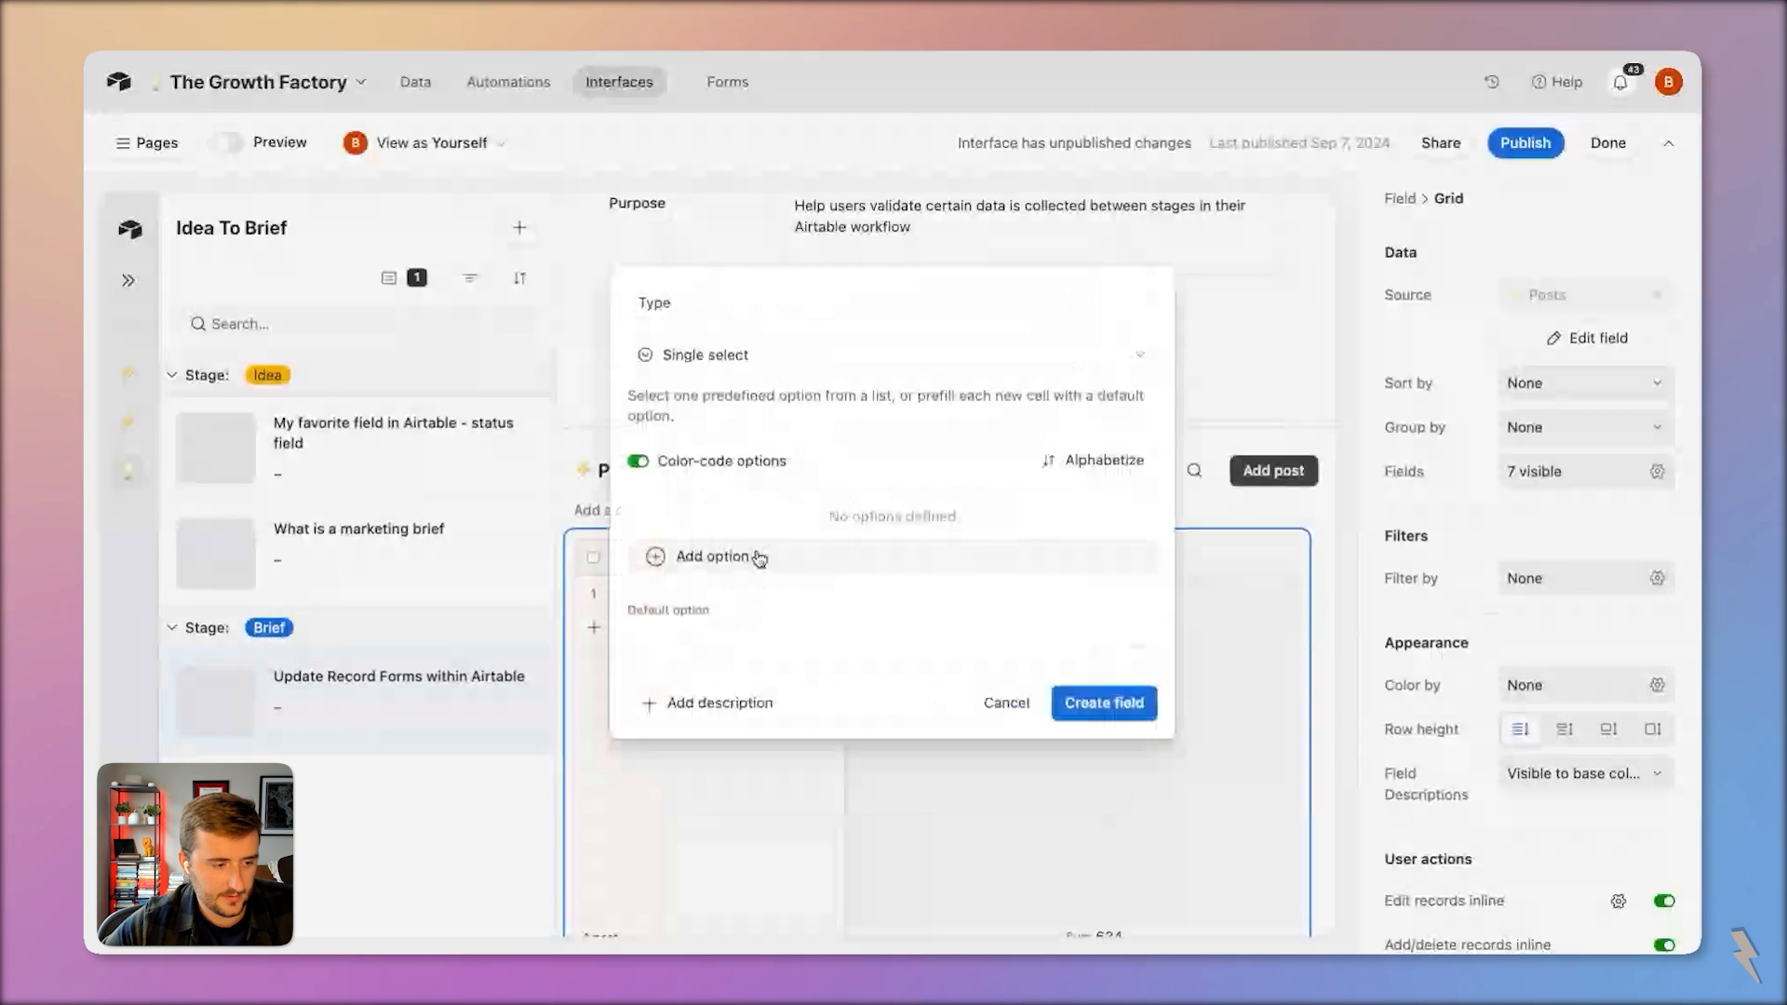
pyautogui.click(757, 557)
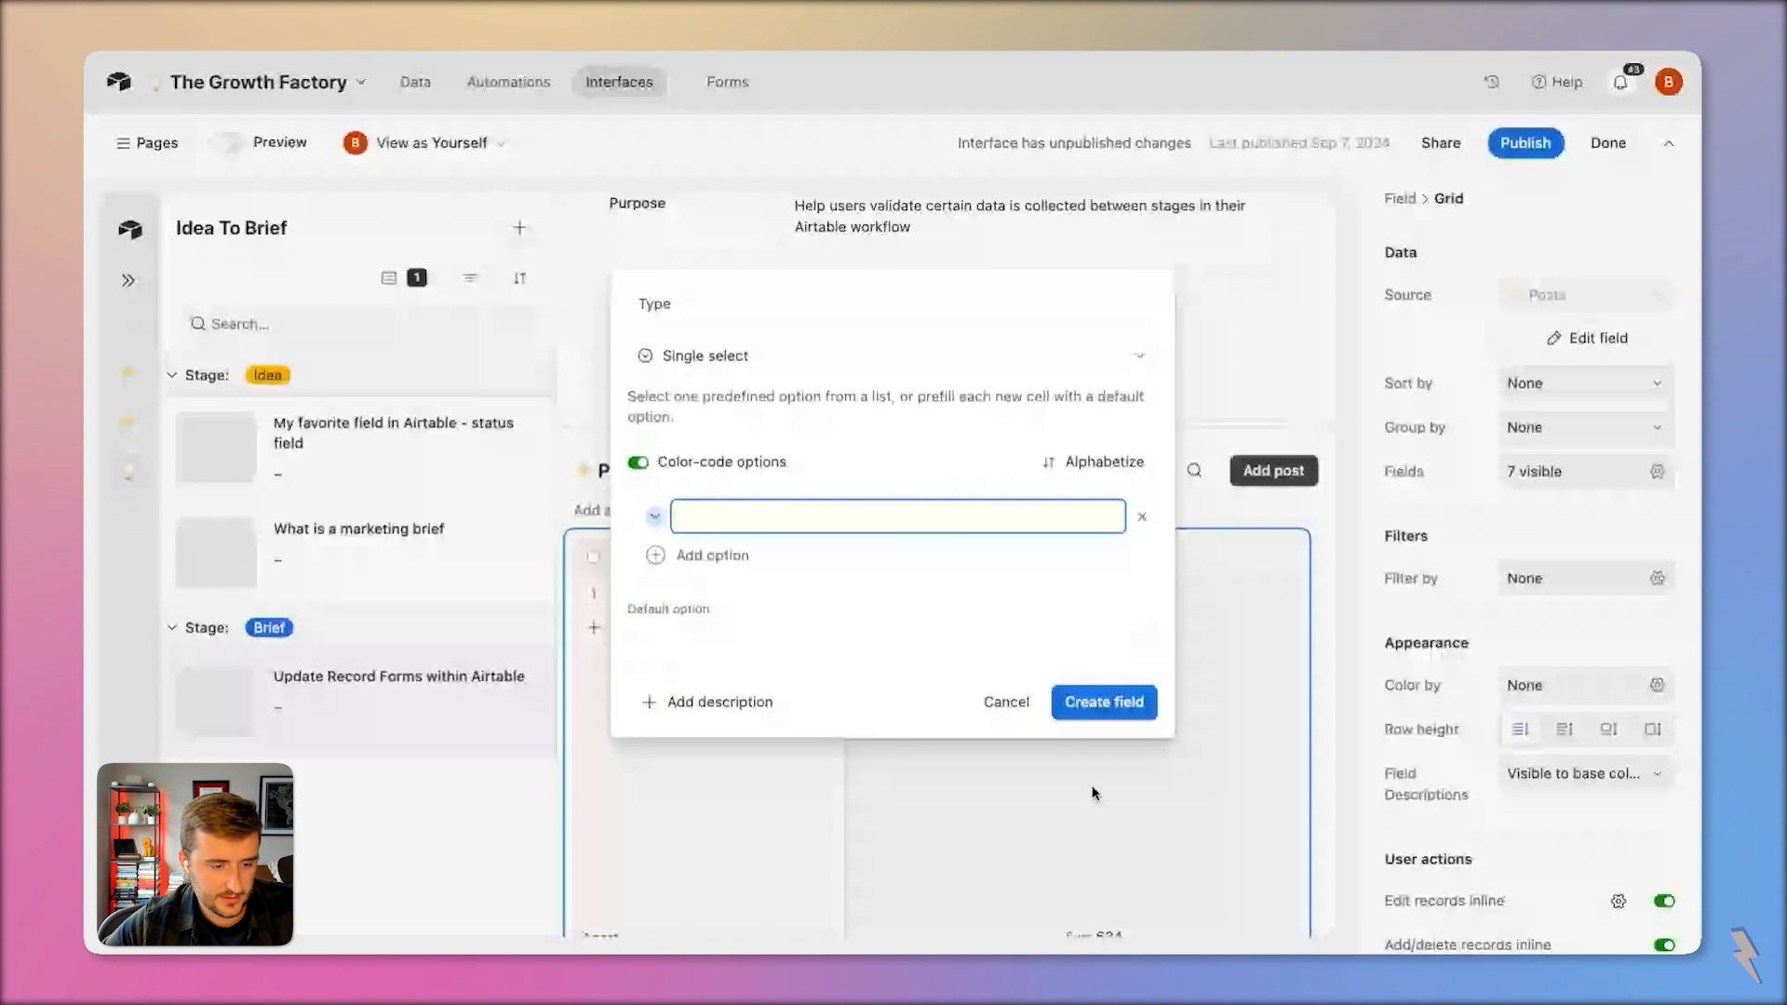
pyautogui.click(767, 290)
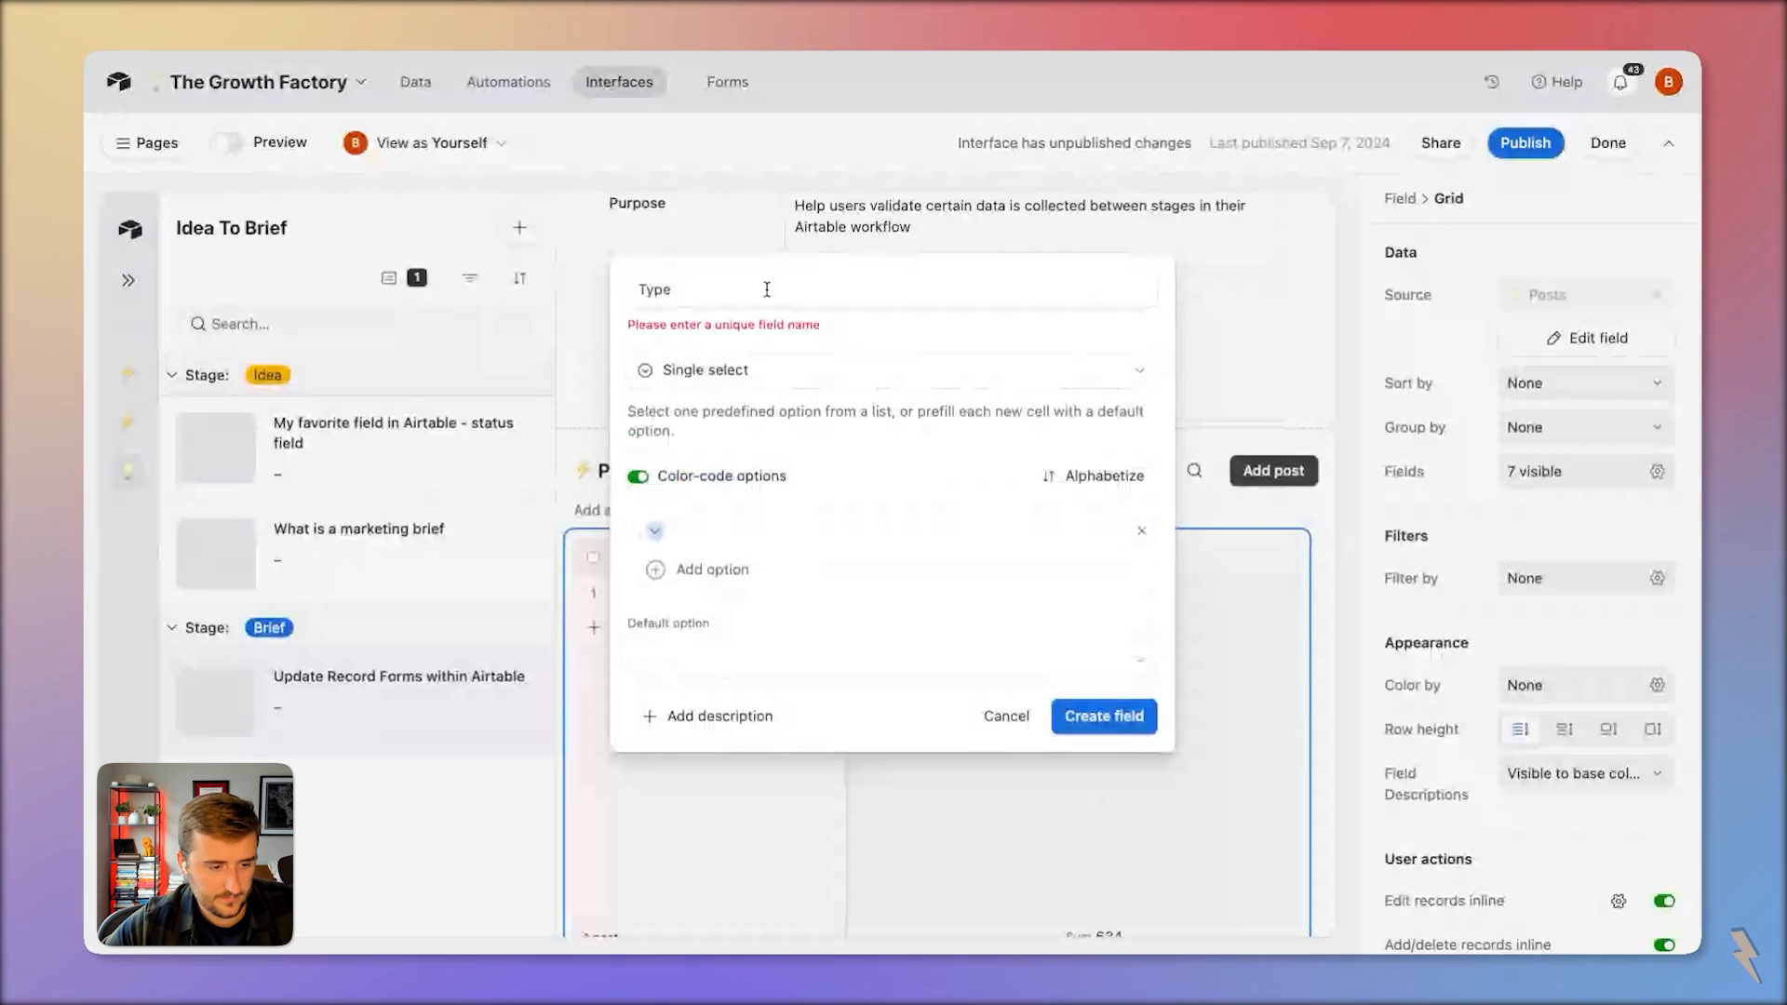
pyautogui.click(1003, 719)
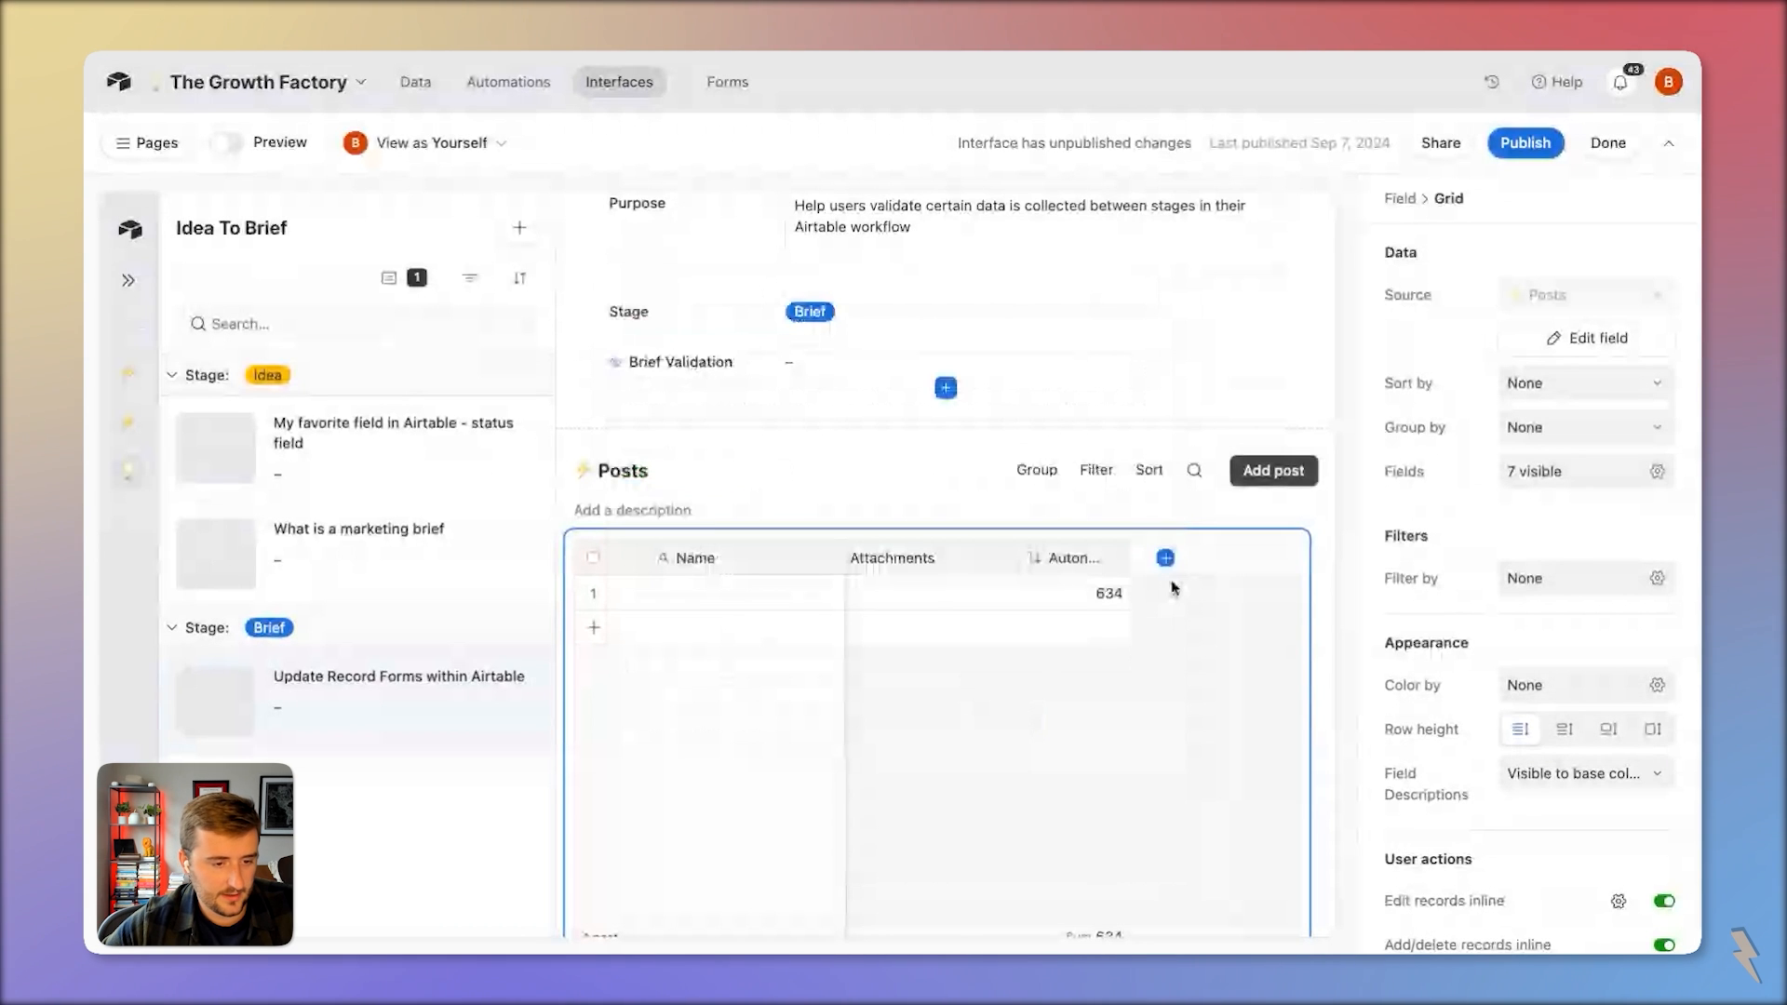
# Search the Posts grid's hidden fields and full field list for "Type", and look through the grid's existing columns
pyautogui.click(1165, 558)
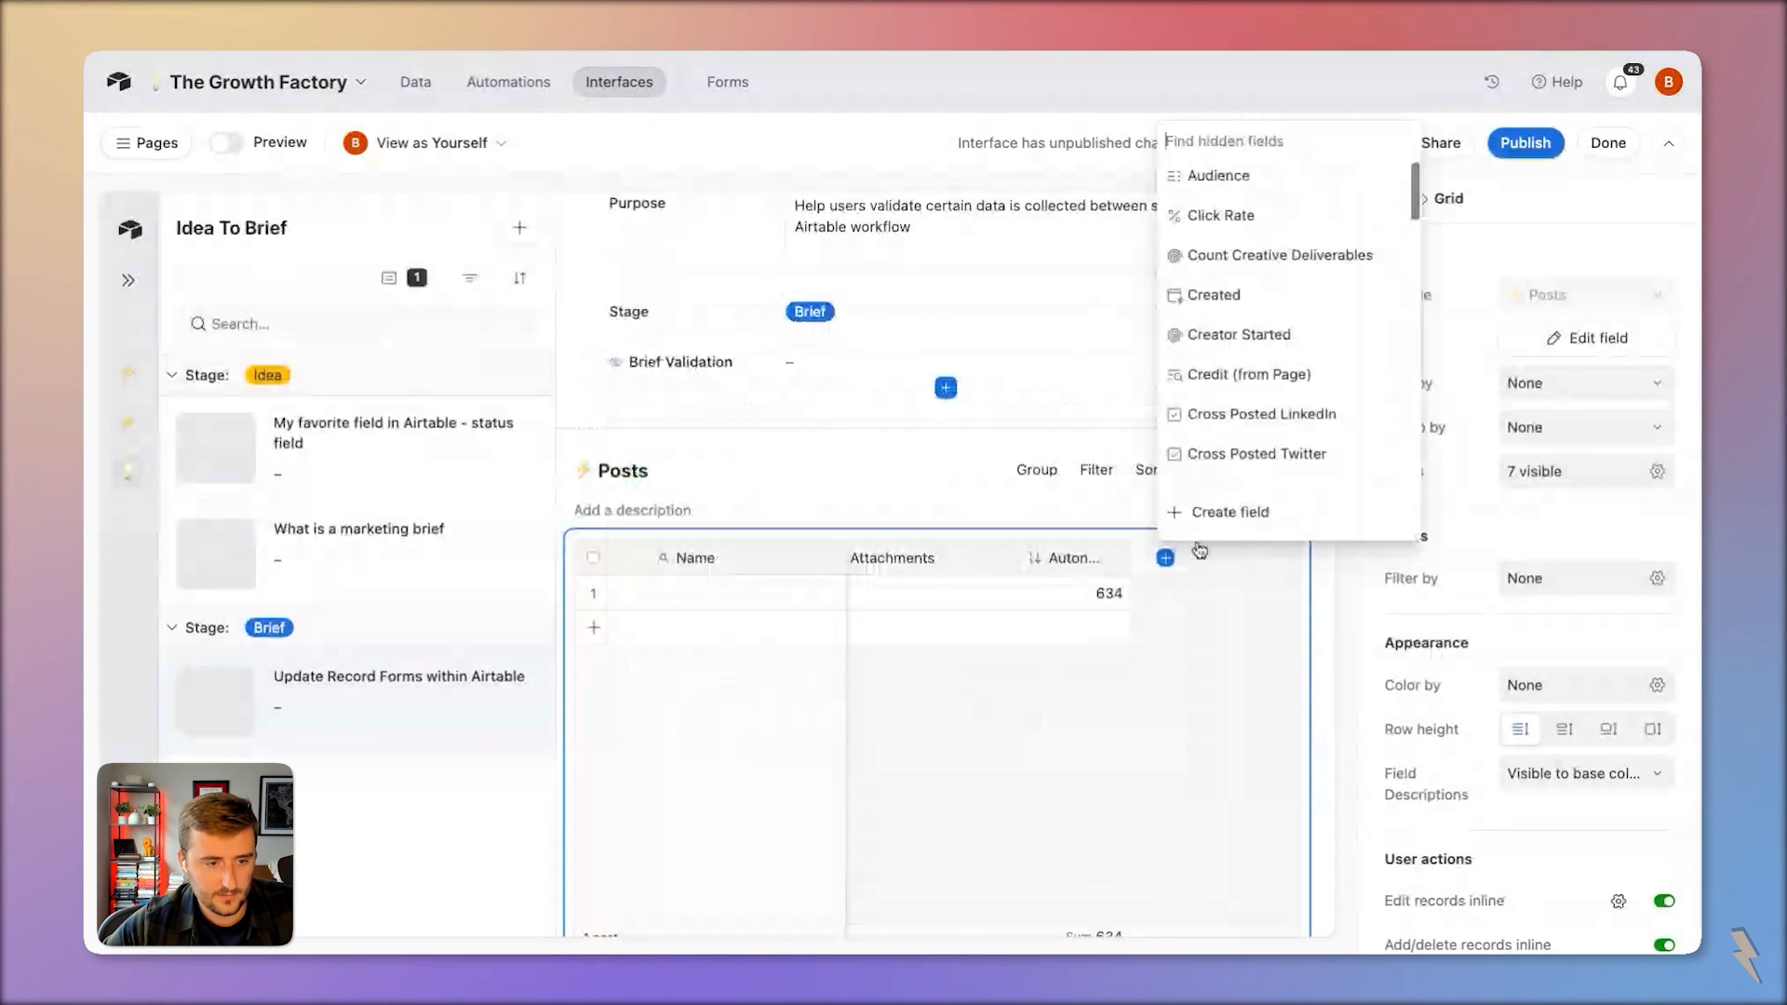
pyautogui.write('Type')
pyautogui.click(1147, 604)
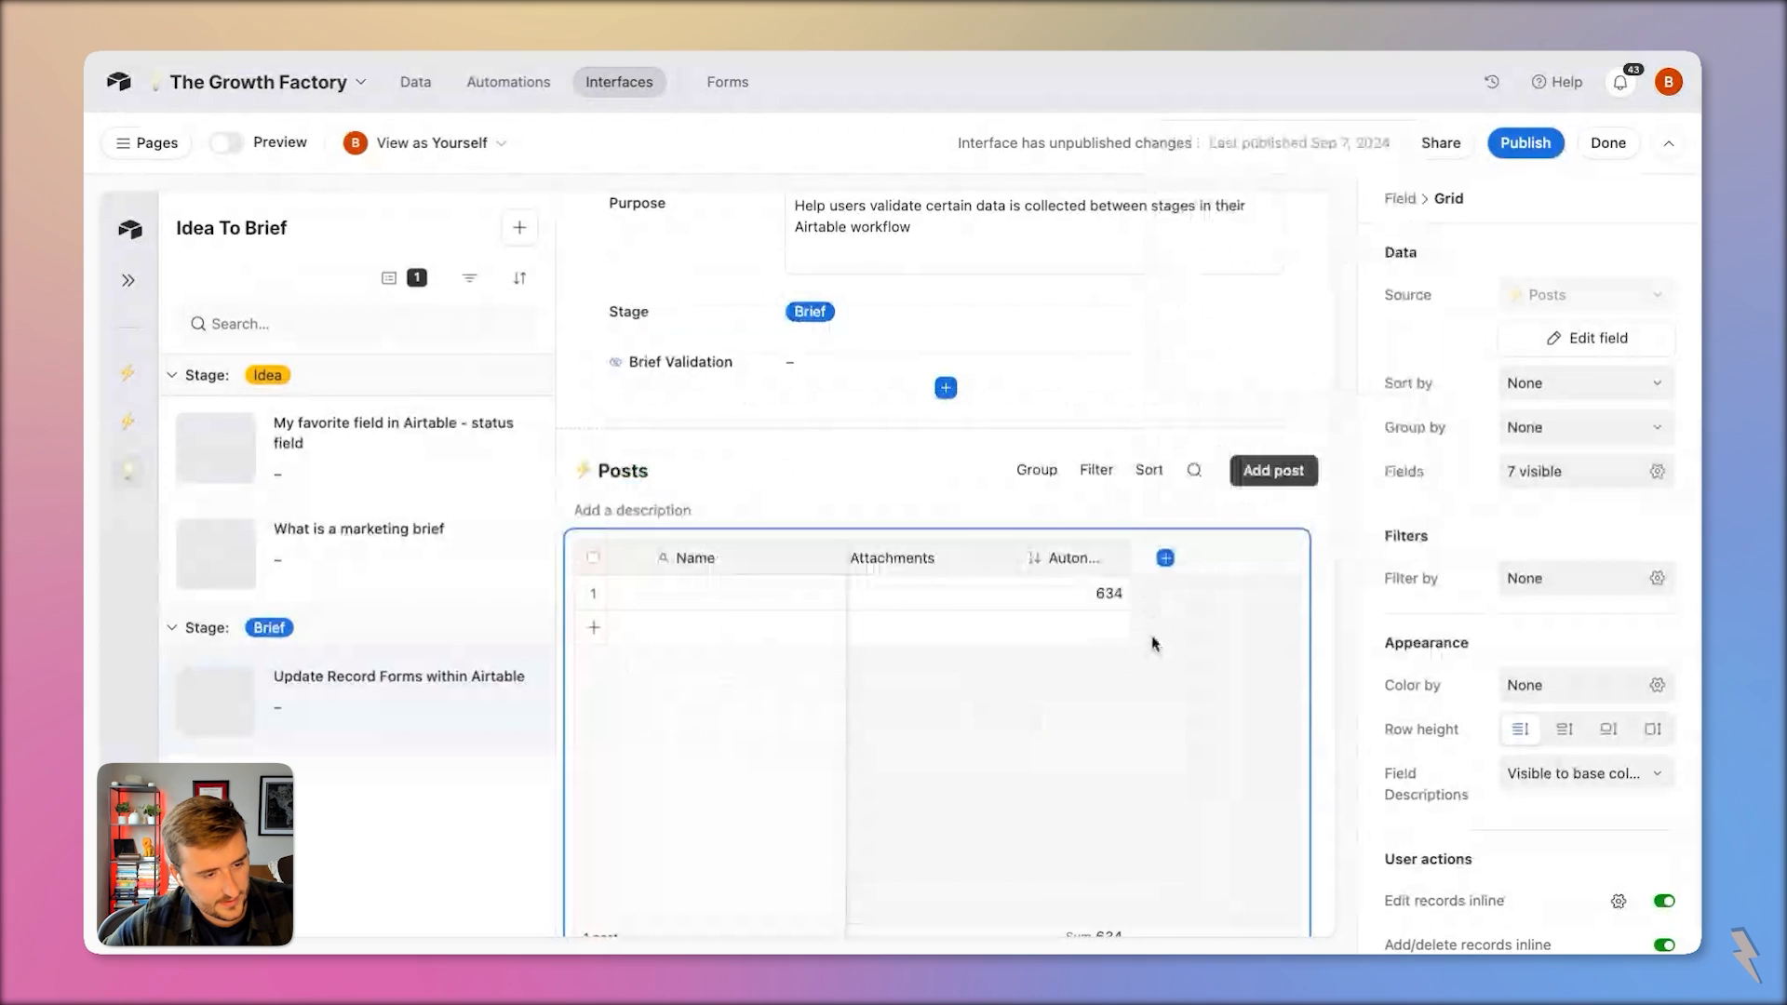
pyautogui.hscroll(-1, 1154, 643)
pyautogui.hscroll(3, 1153, 643)
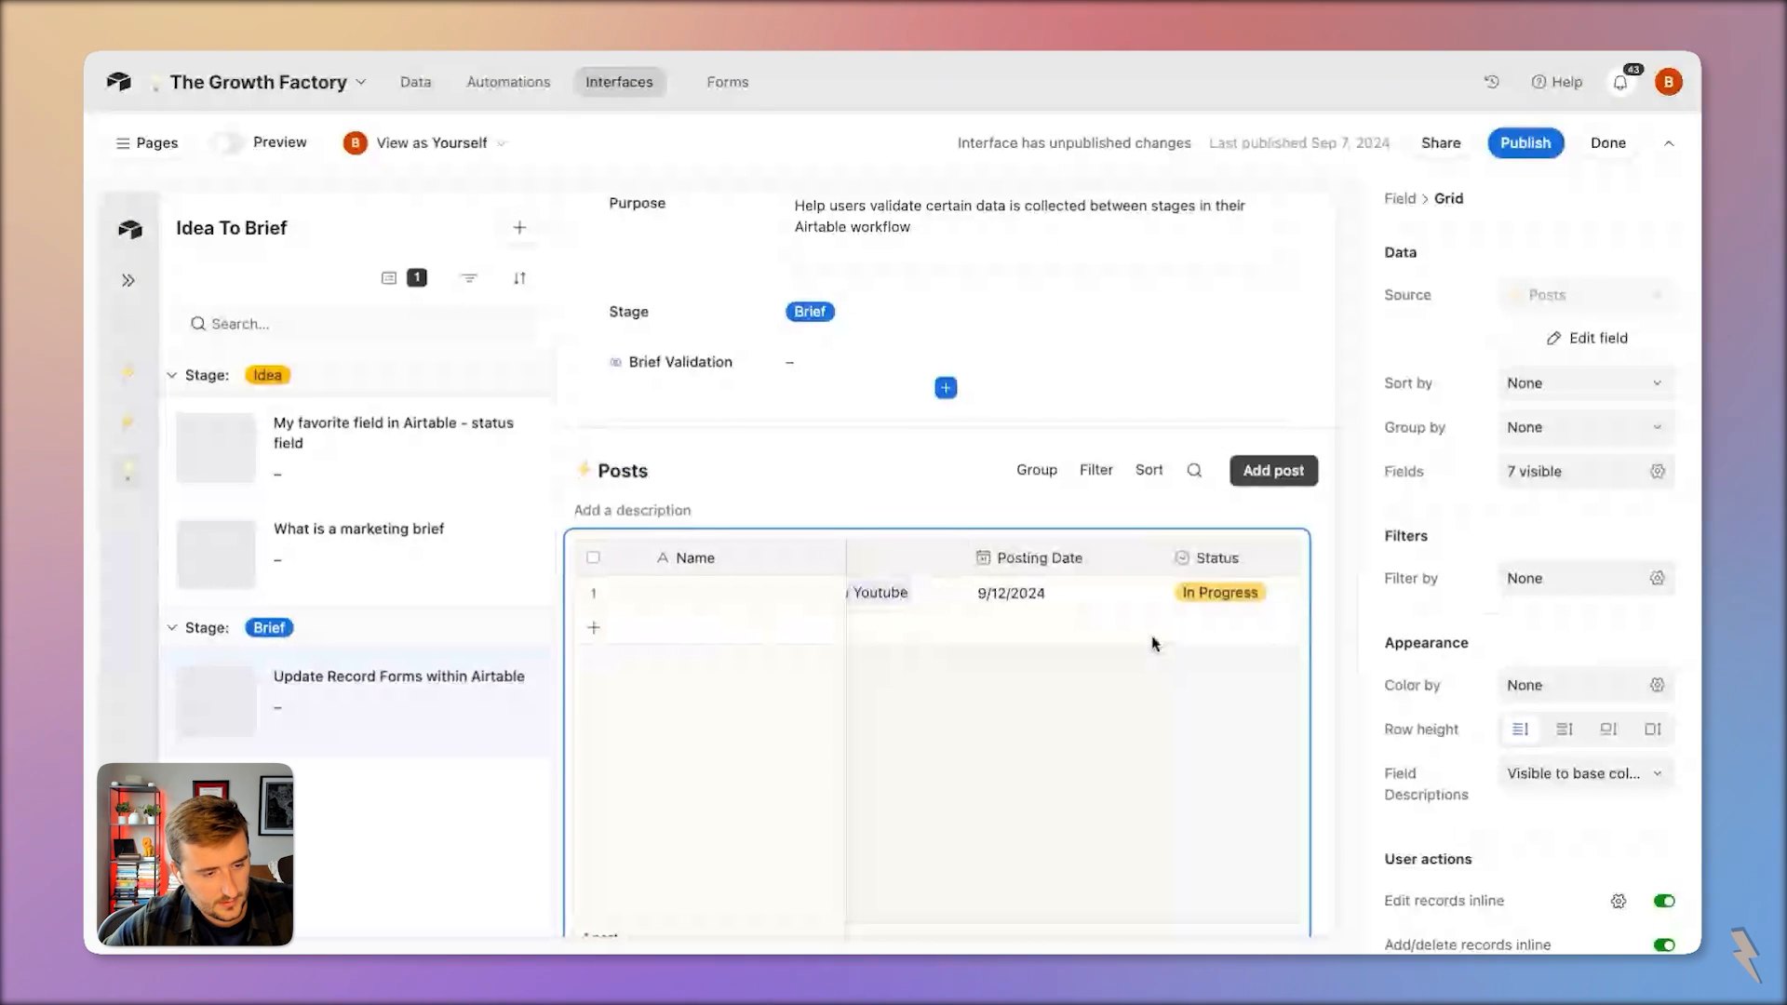
pyautogui.click(1165, 558)
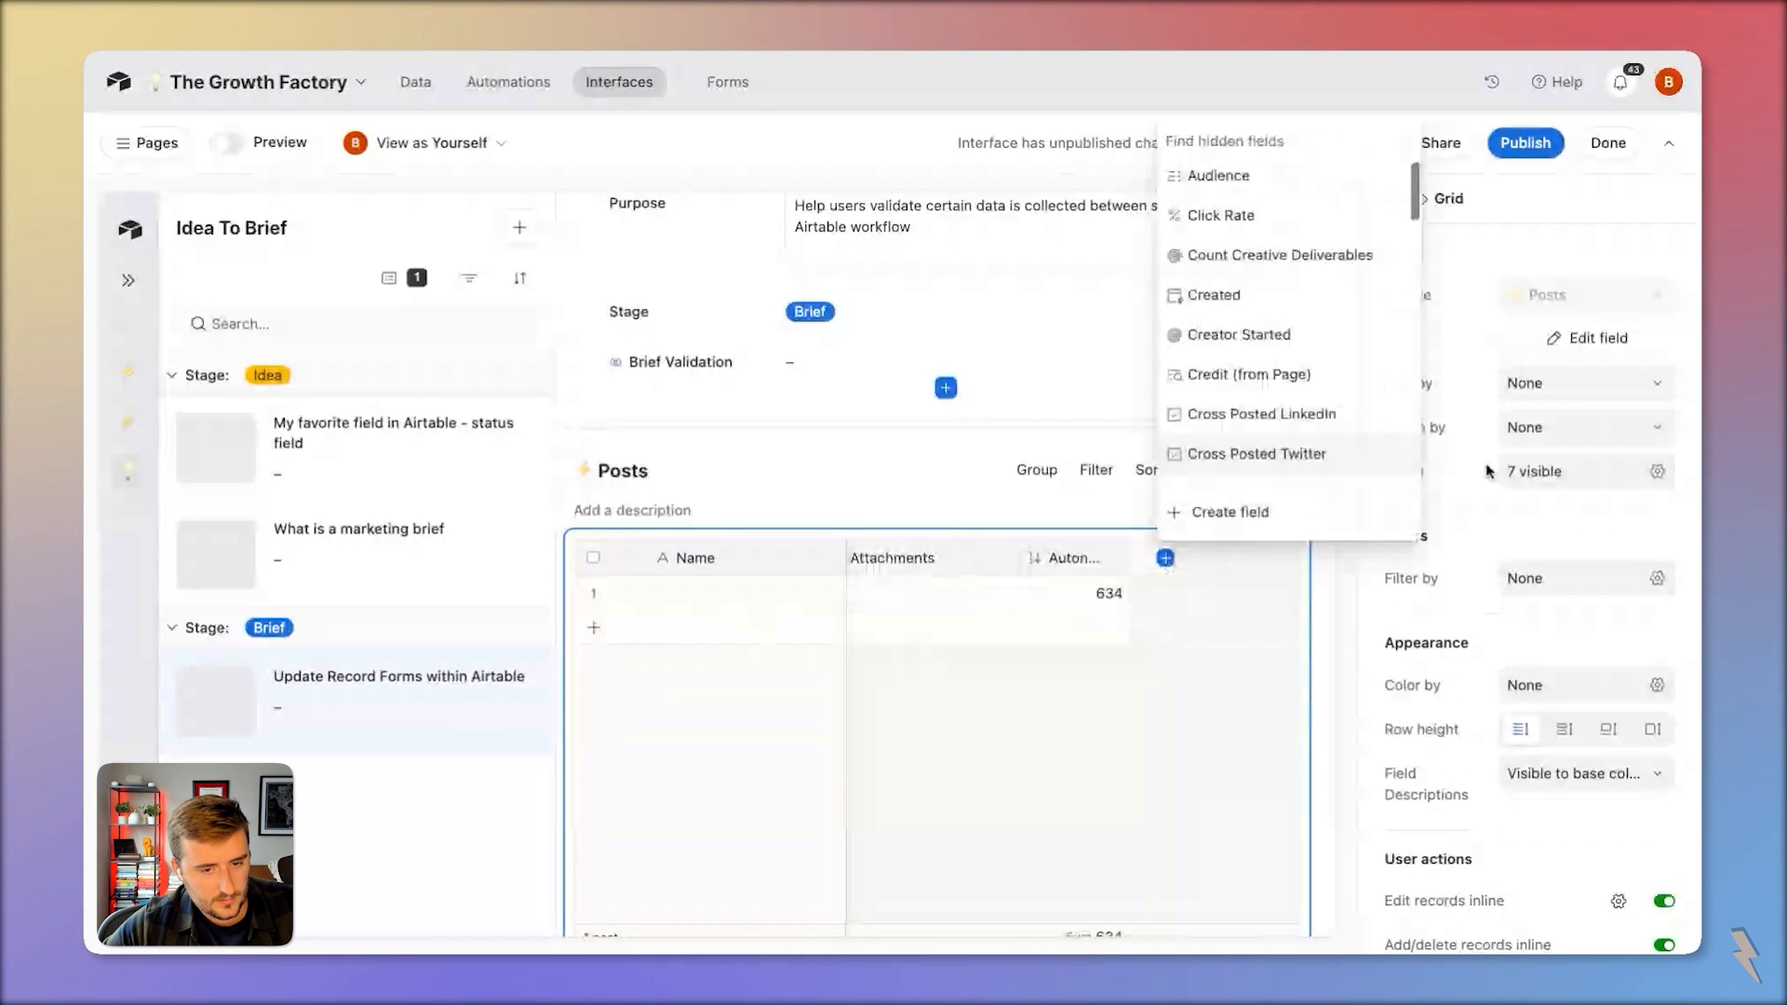
pyautogui.click(1489, 472)
pyautogui.write('Type')
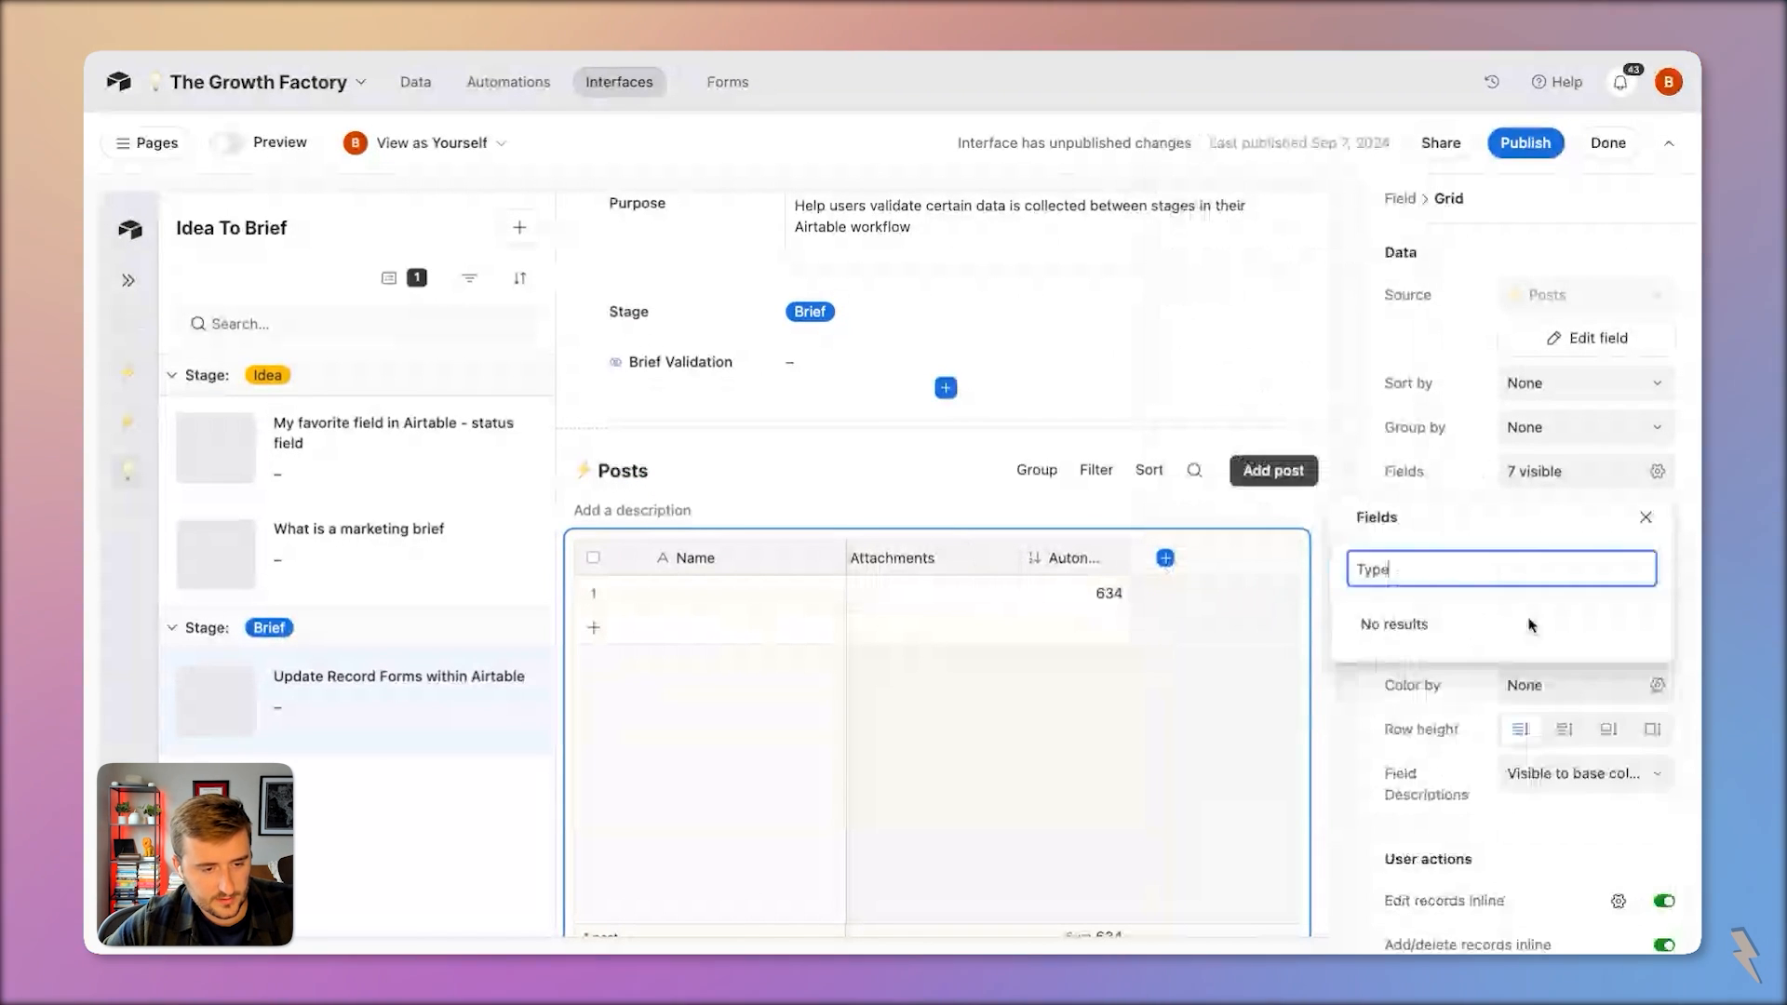
# Create a single select field named "Type of Post" in the Posts grid with one option called "Type"
pyautogui.click(1164, 563)
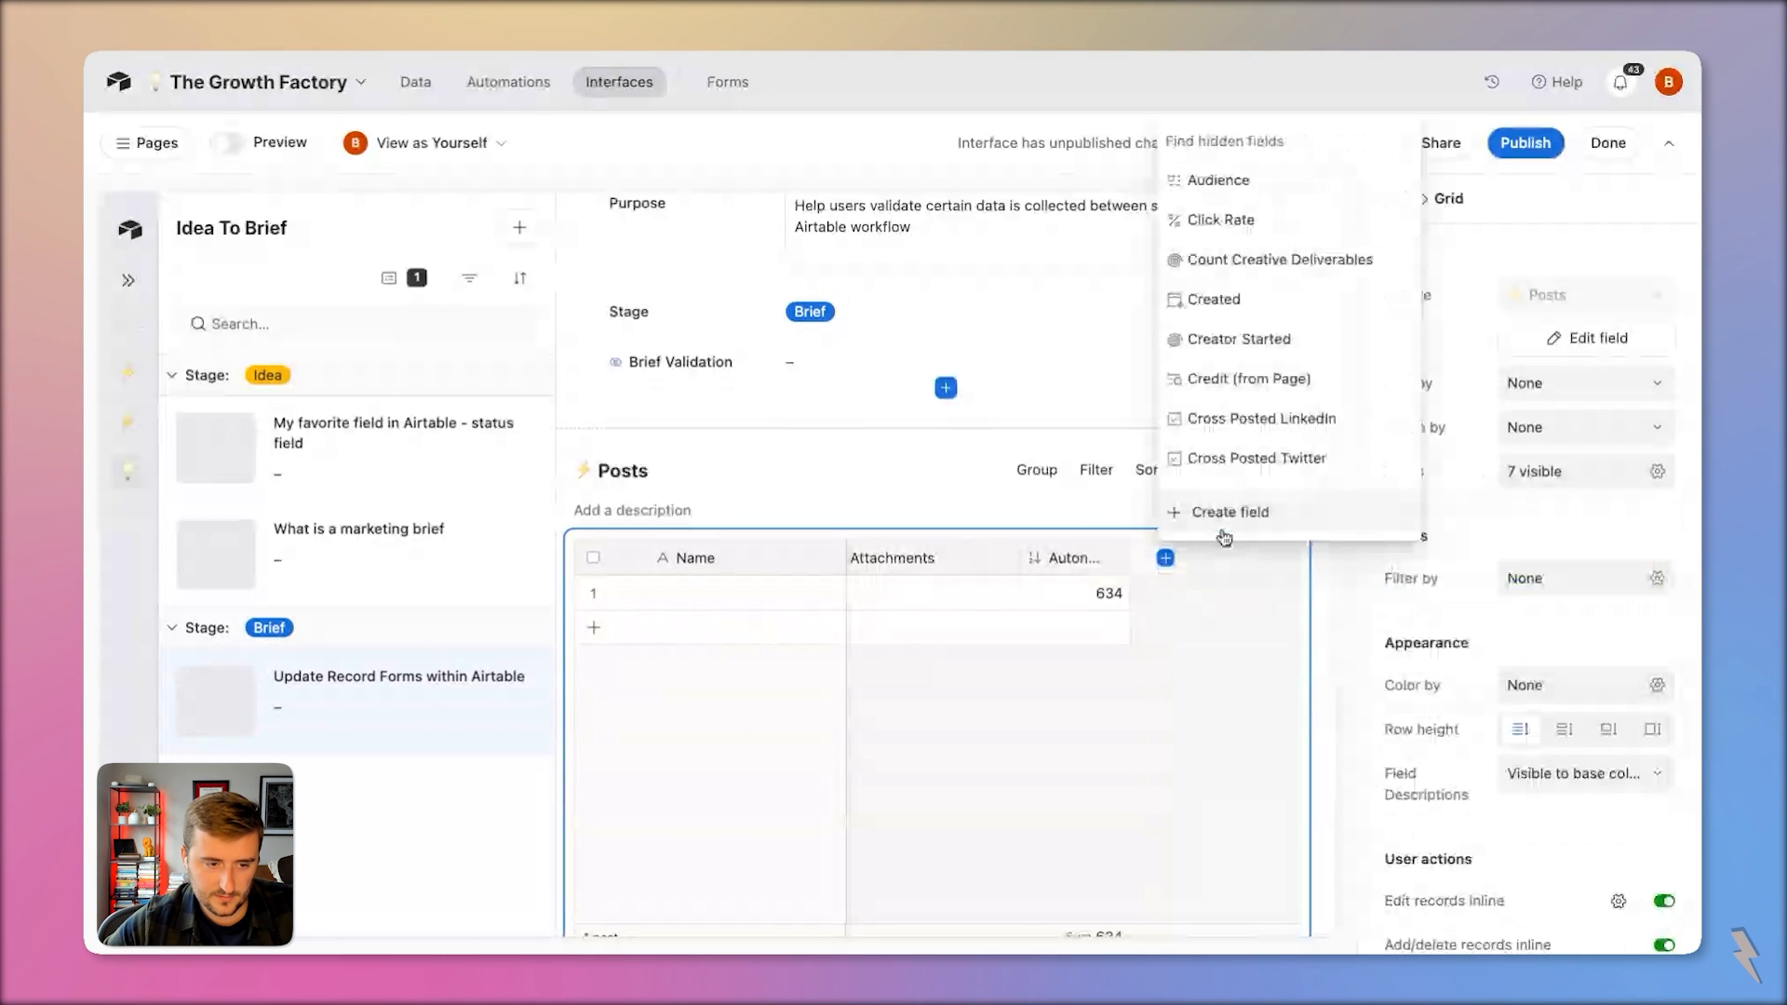
pyautogui.click(1220, 512)
pyautogui.write('Type')
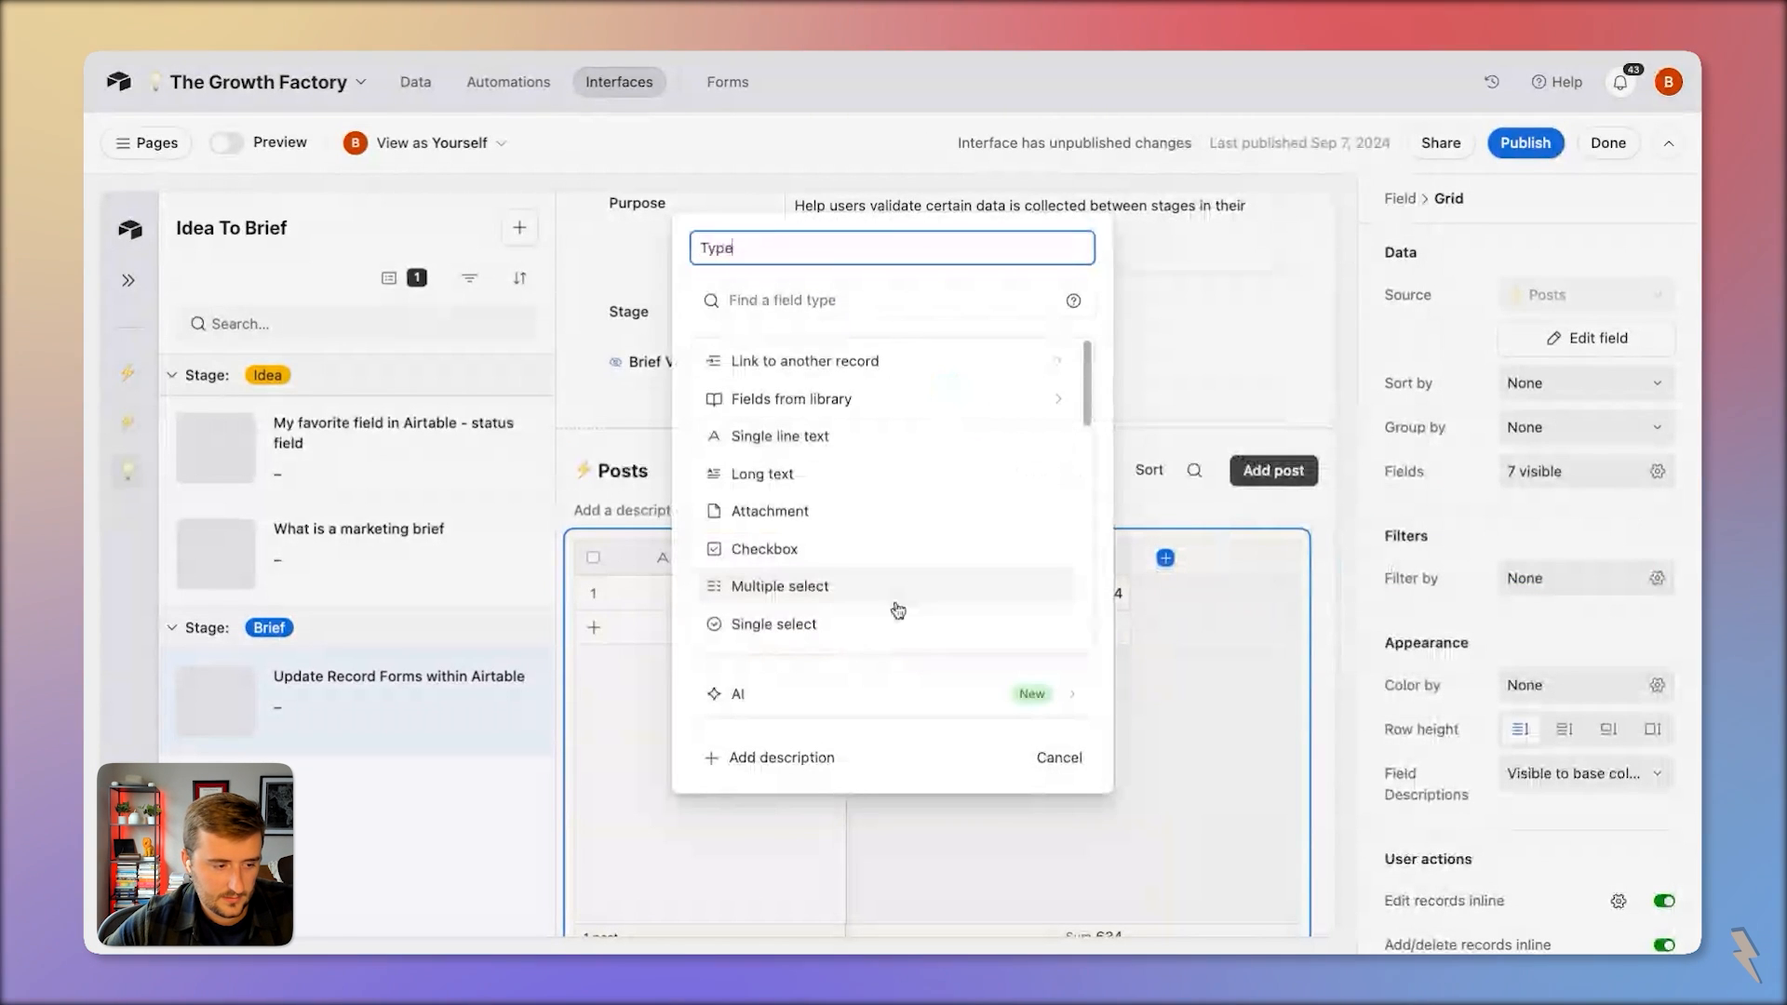
pyautogui.click(907, 622)
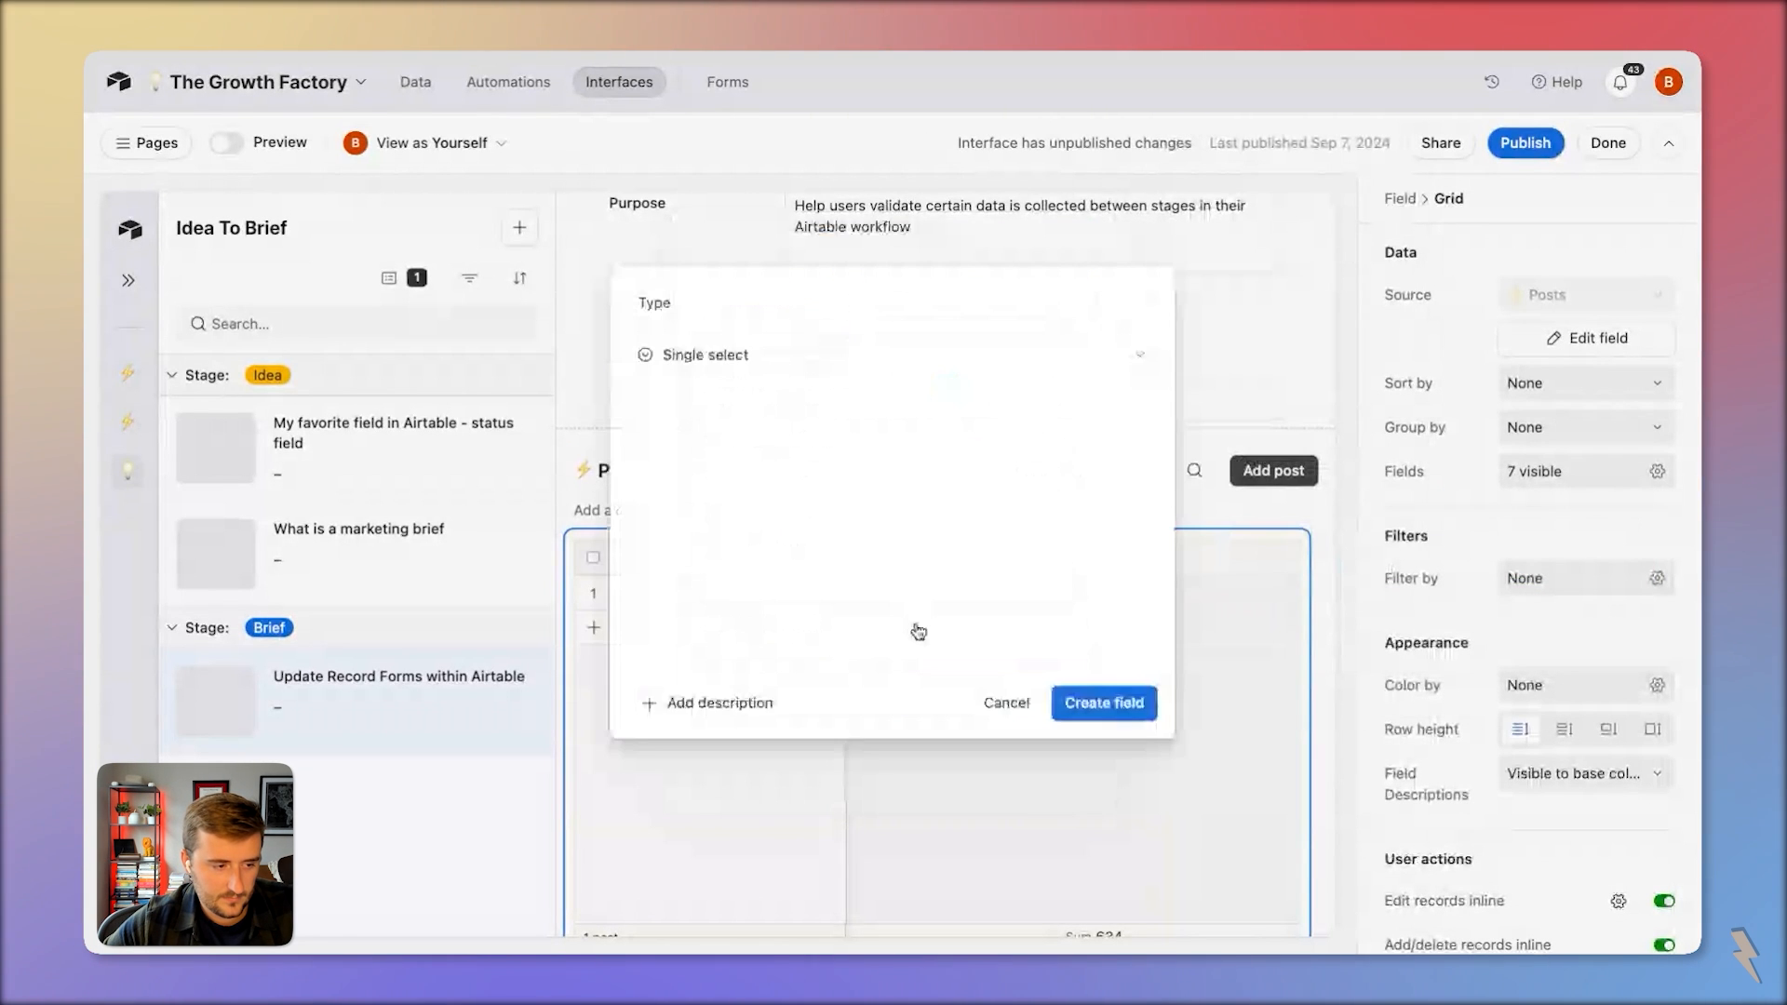
pyautogui.click(1083, 711)
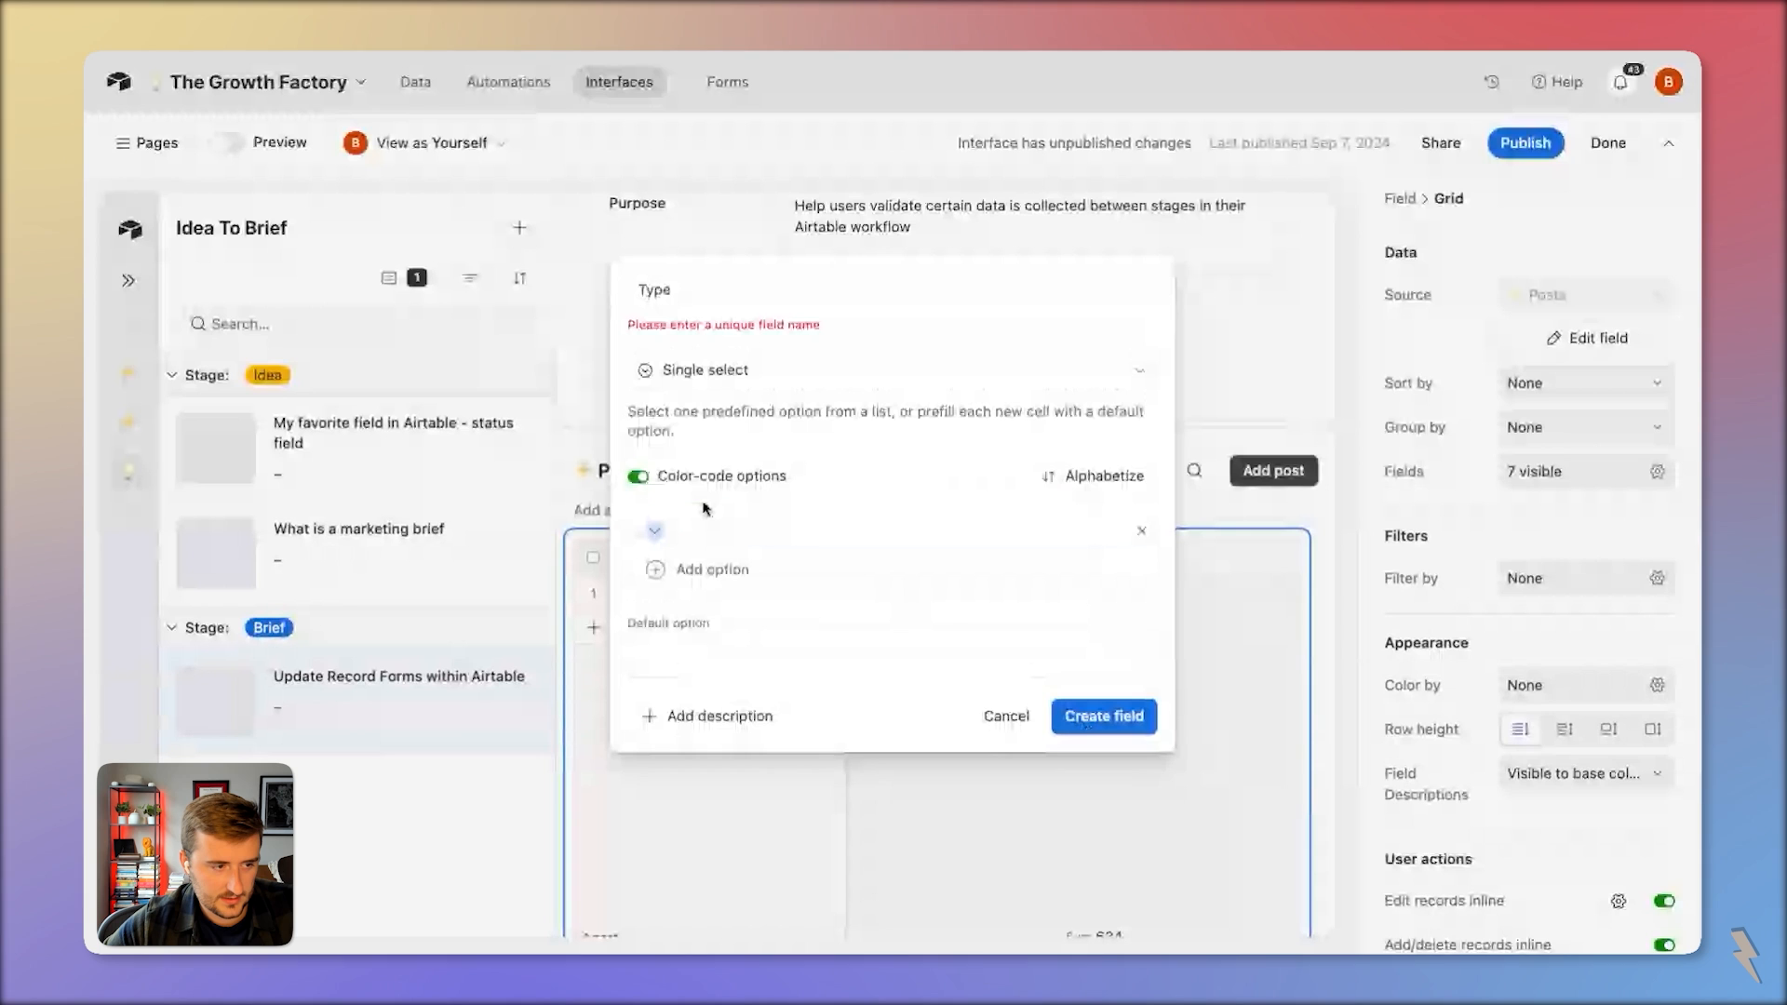
pyautogui.click(695, 292)
pyautogui.click(698, 528)
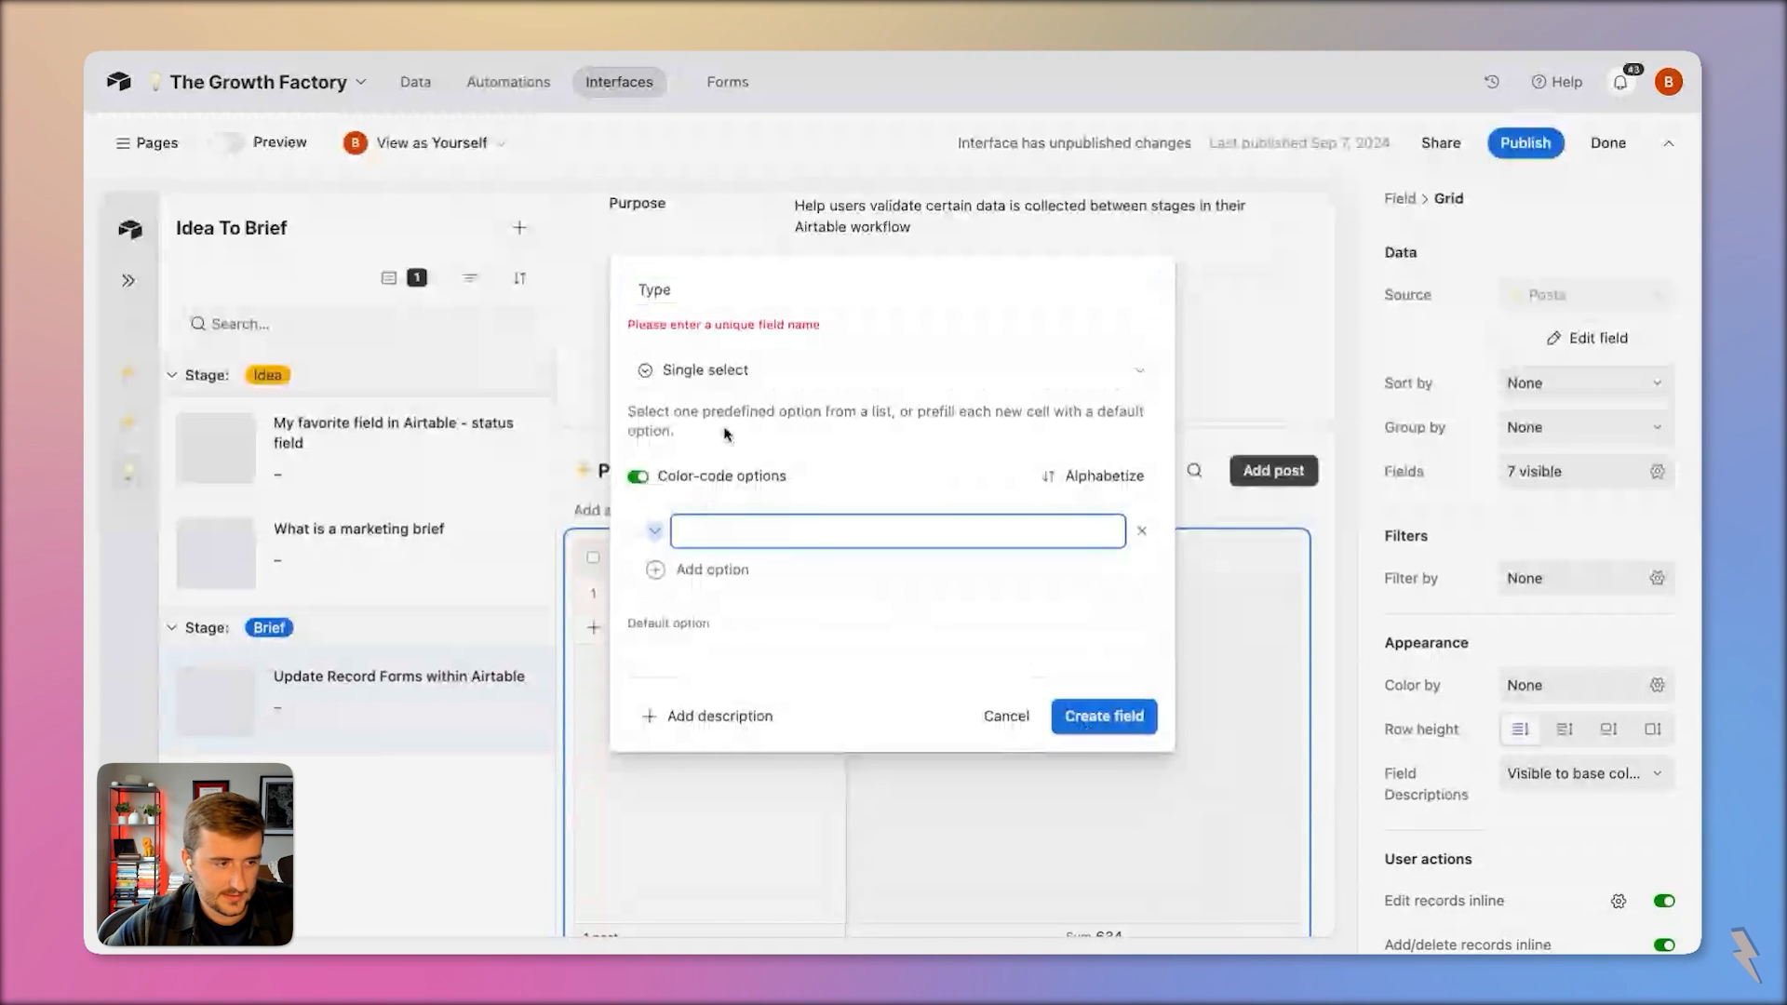
pyautogui.click(713, 300)
pyautogui.write('of Post')
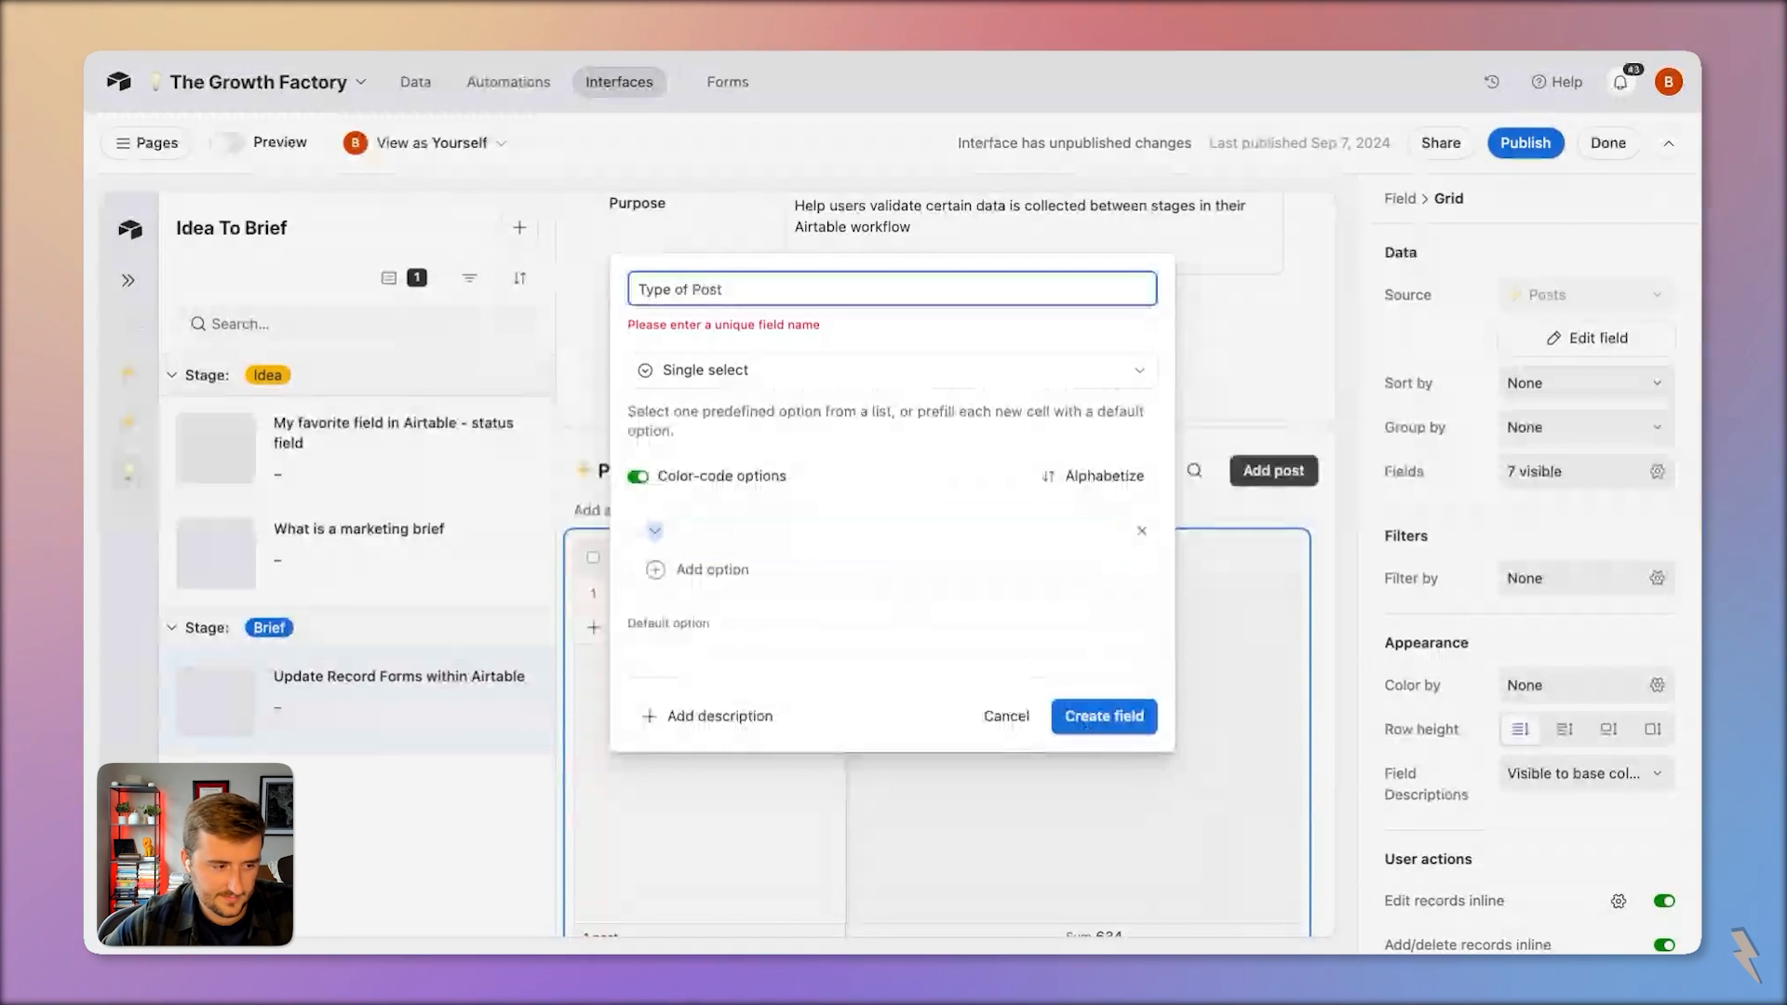
pyautogui.click(704, 531)
pyautogui.click(1087, 719)
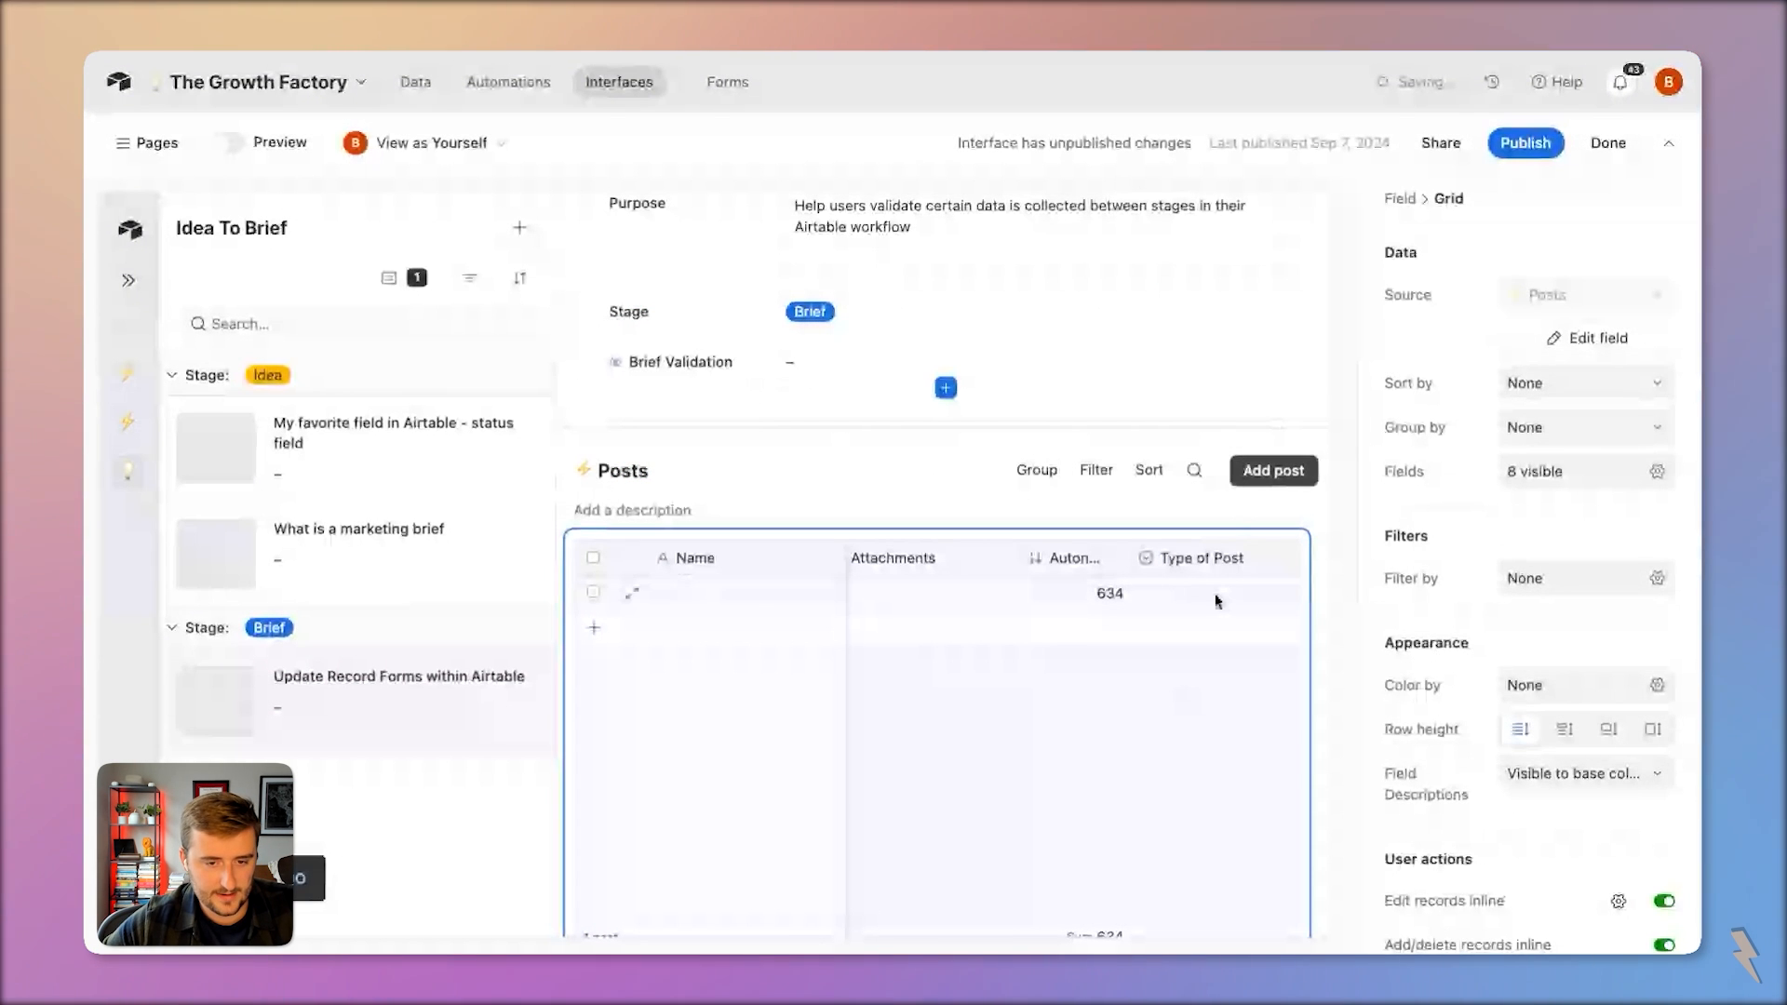
# Open the "Type of Post" field for editing, try shortening its name to "Type", and undo that name change
pyautogui.click(1557, 417)
pyautogui.moveTo(1042, 211); pyautogui.dragTo(990, 212)
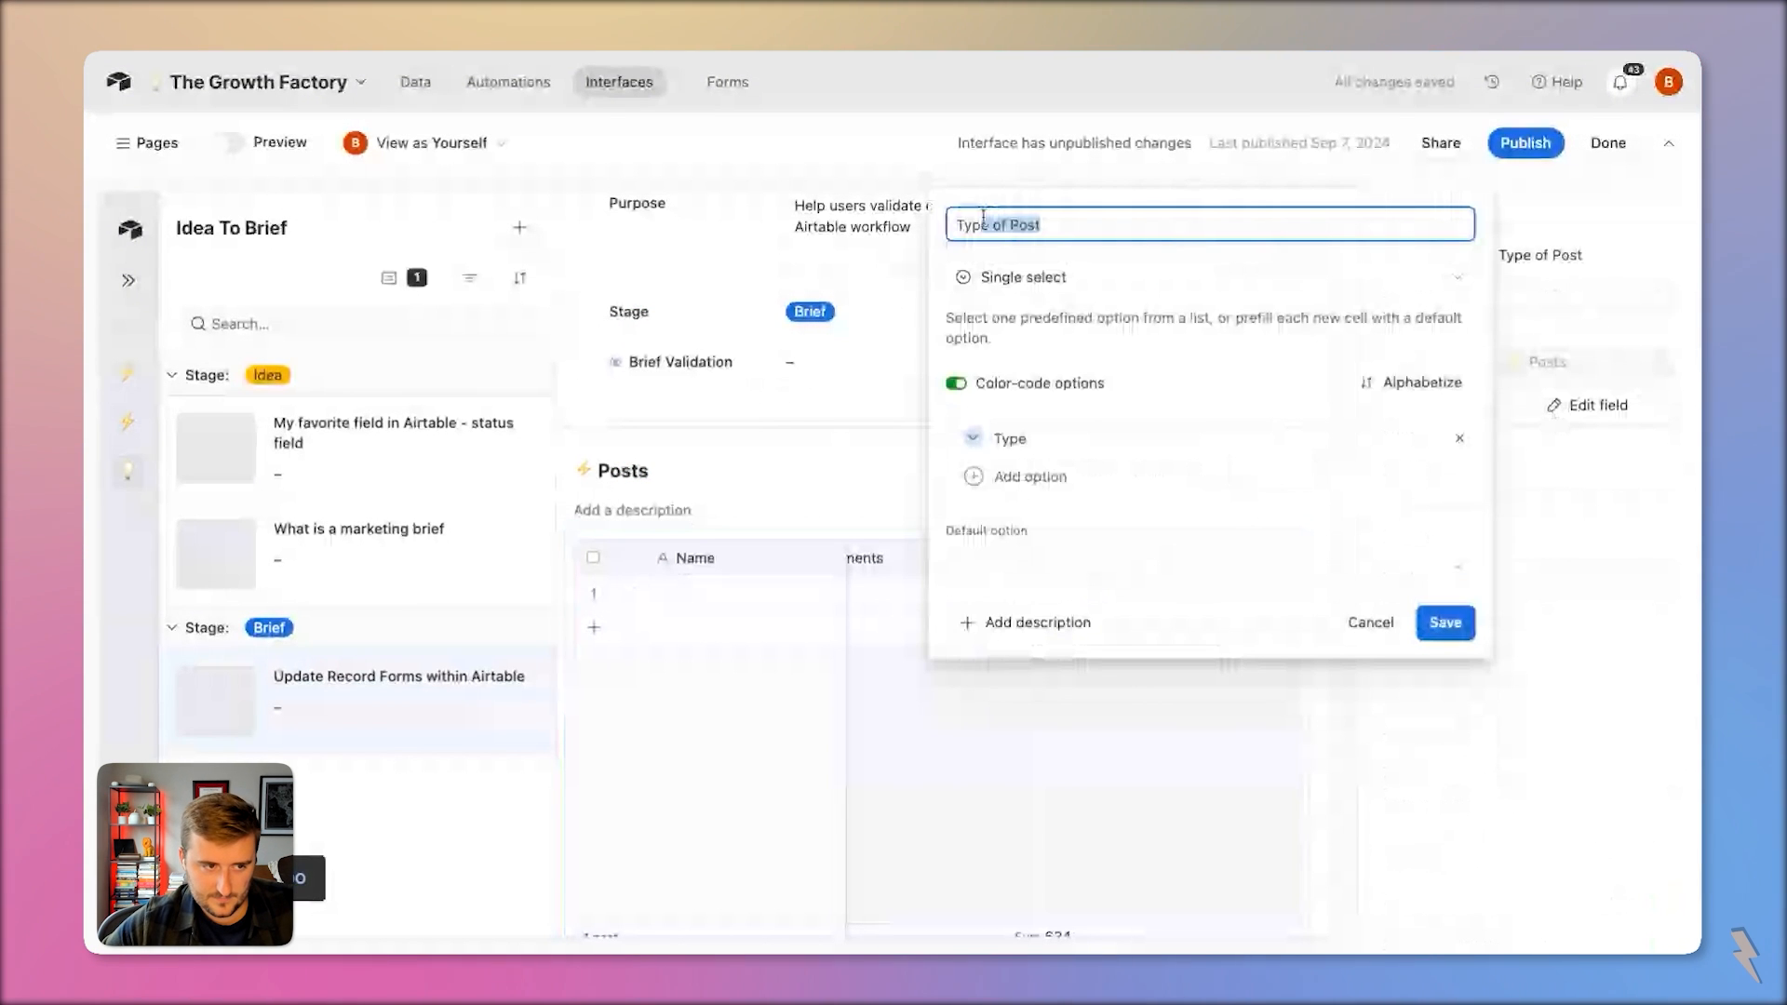
pyautogui.press('BackSpace')
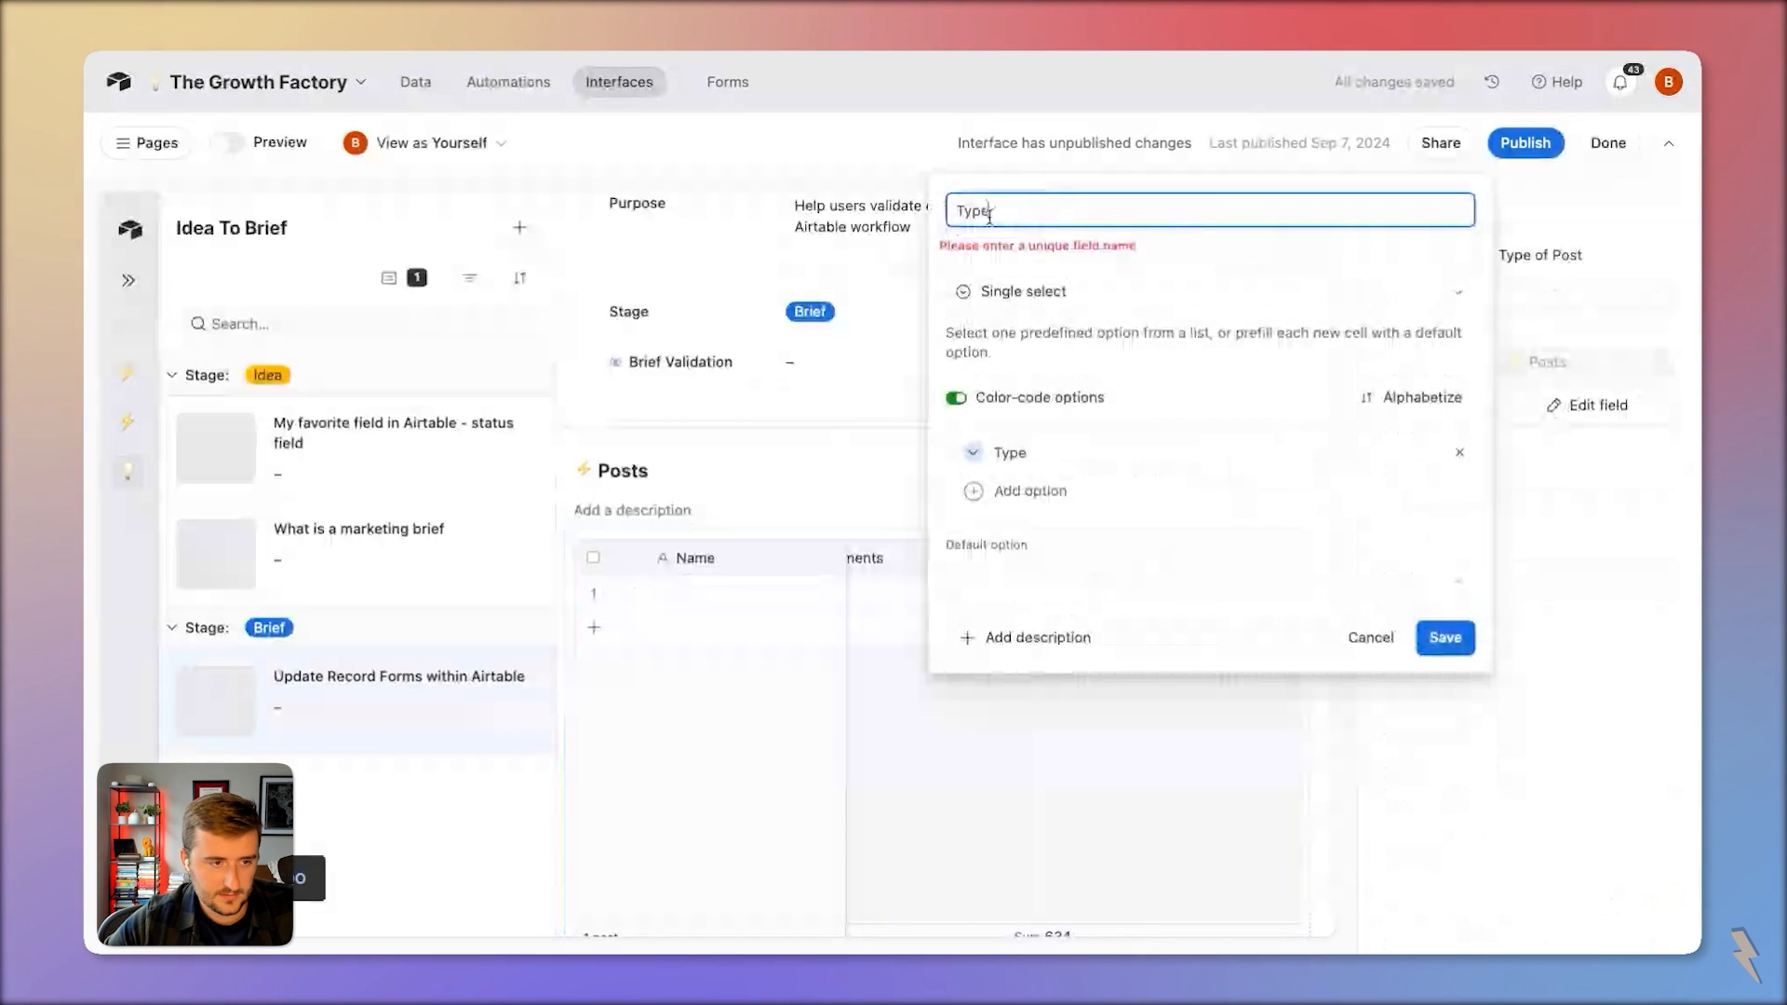
pyautogui.press('super+z')
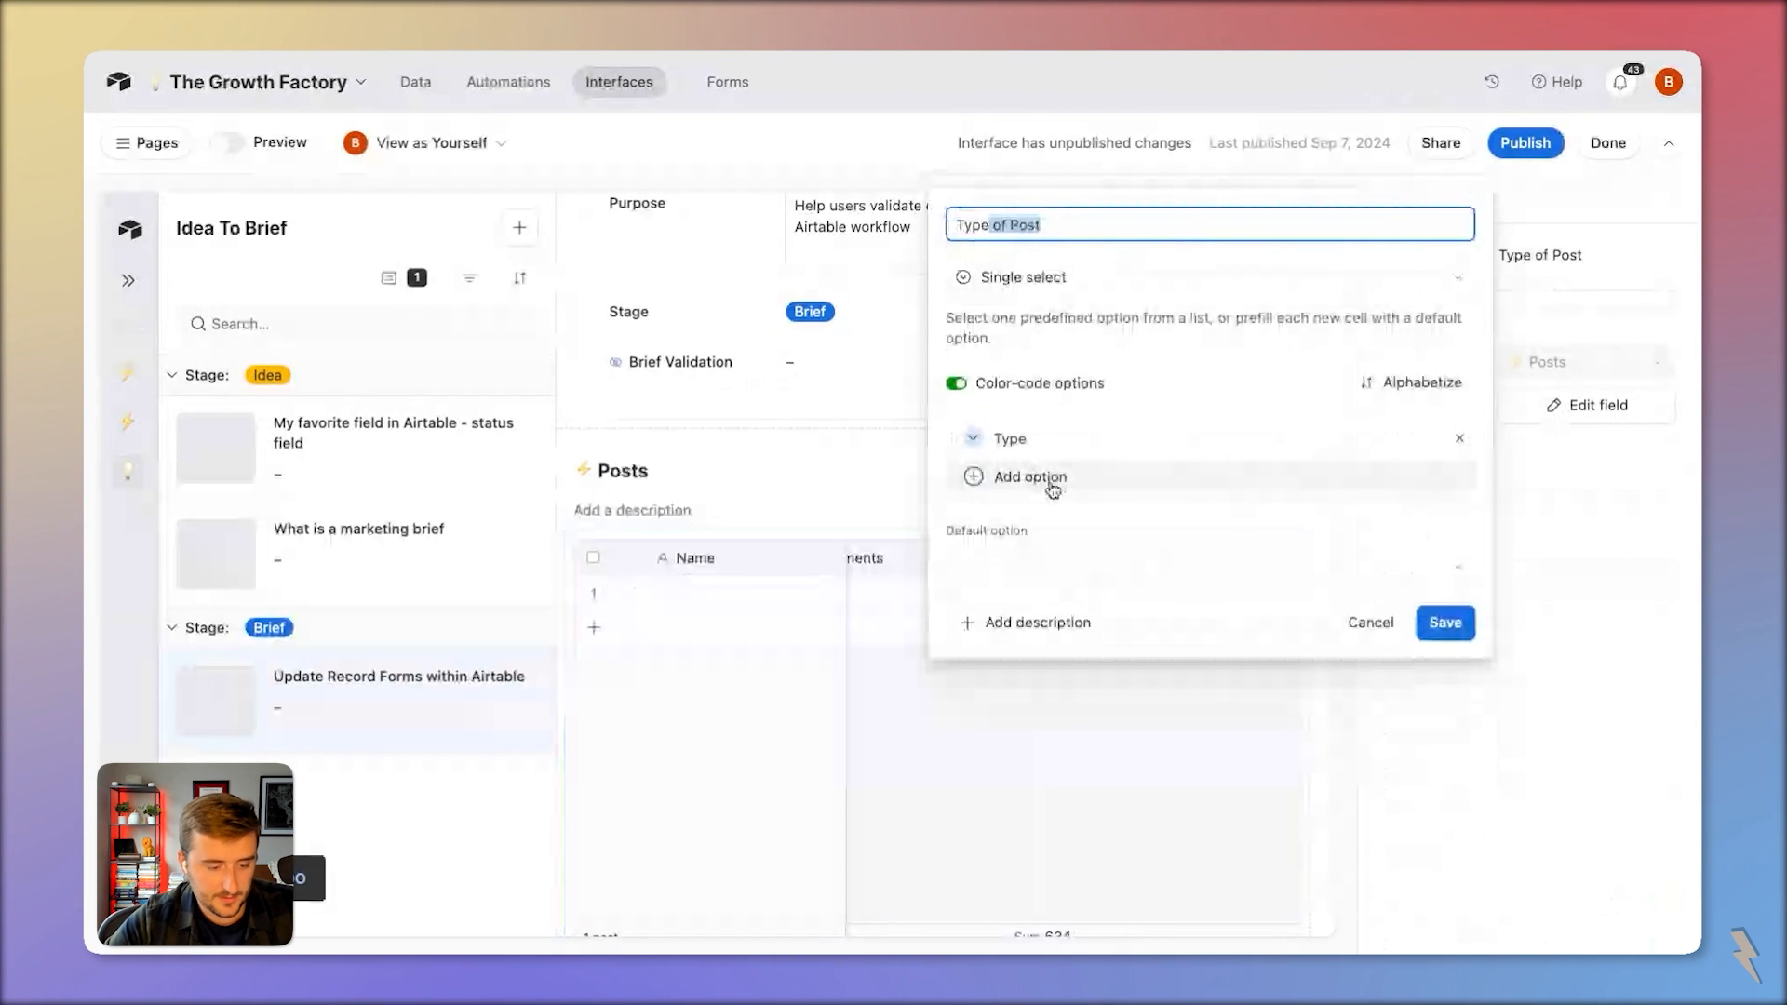
# Rename the "Type" option of the Type of Post field as "Long Form Video" and add a "Short Form Video" option
pyautogui.click(1030, 436)
pyautogui.write('Long Form Video')
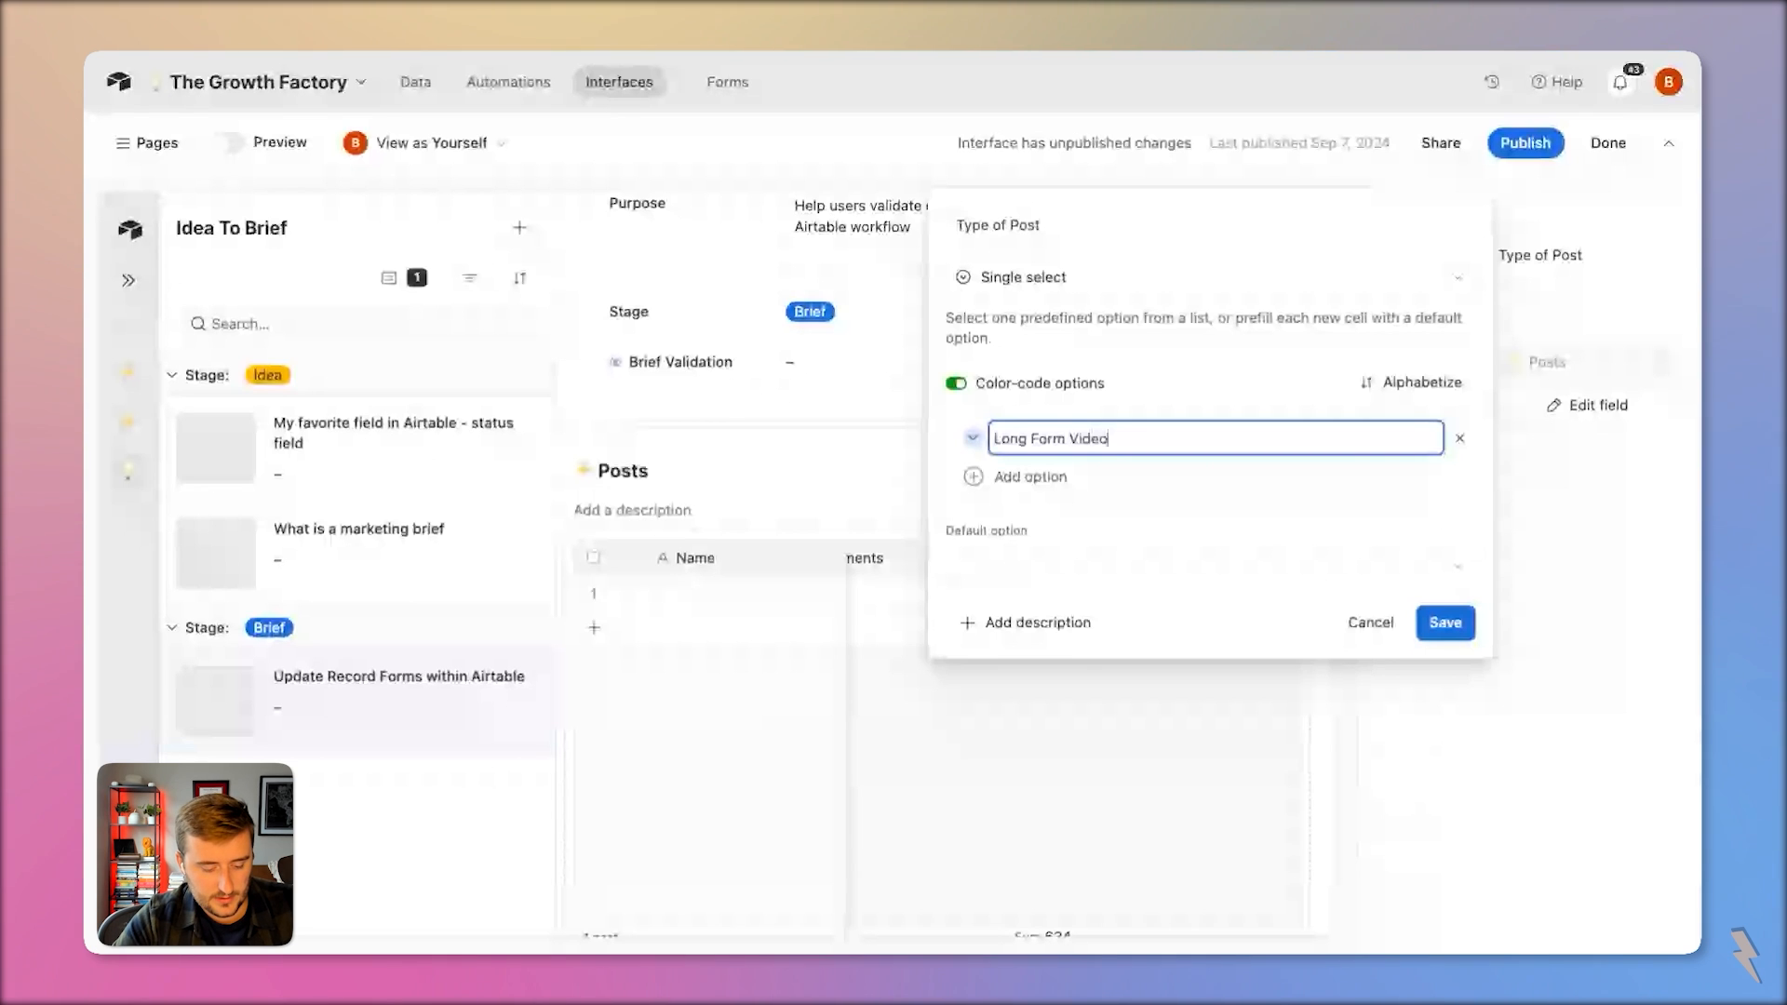
pyautogui.press('Return')
pyautogui.write('Sho')
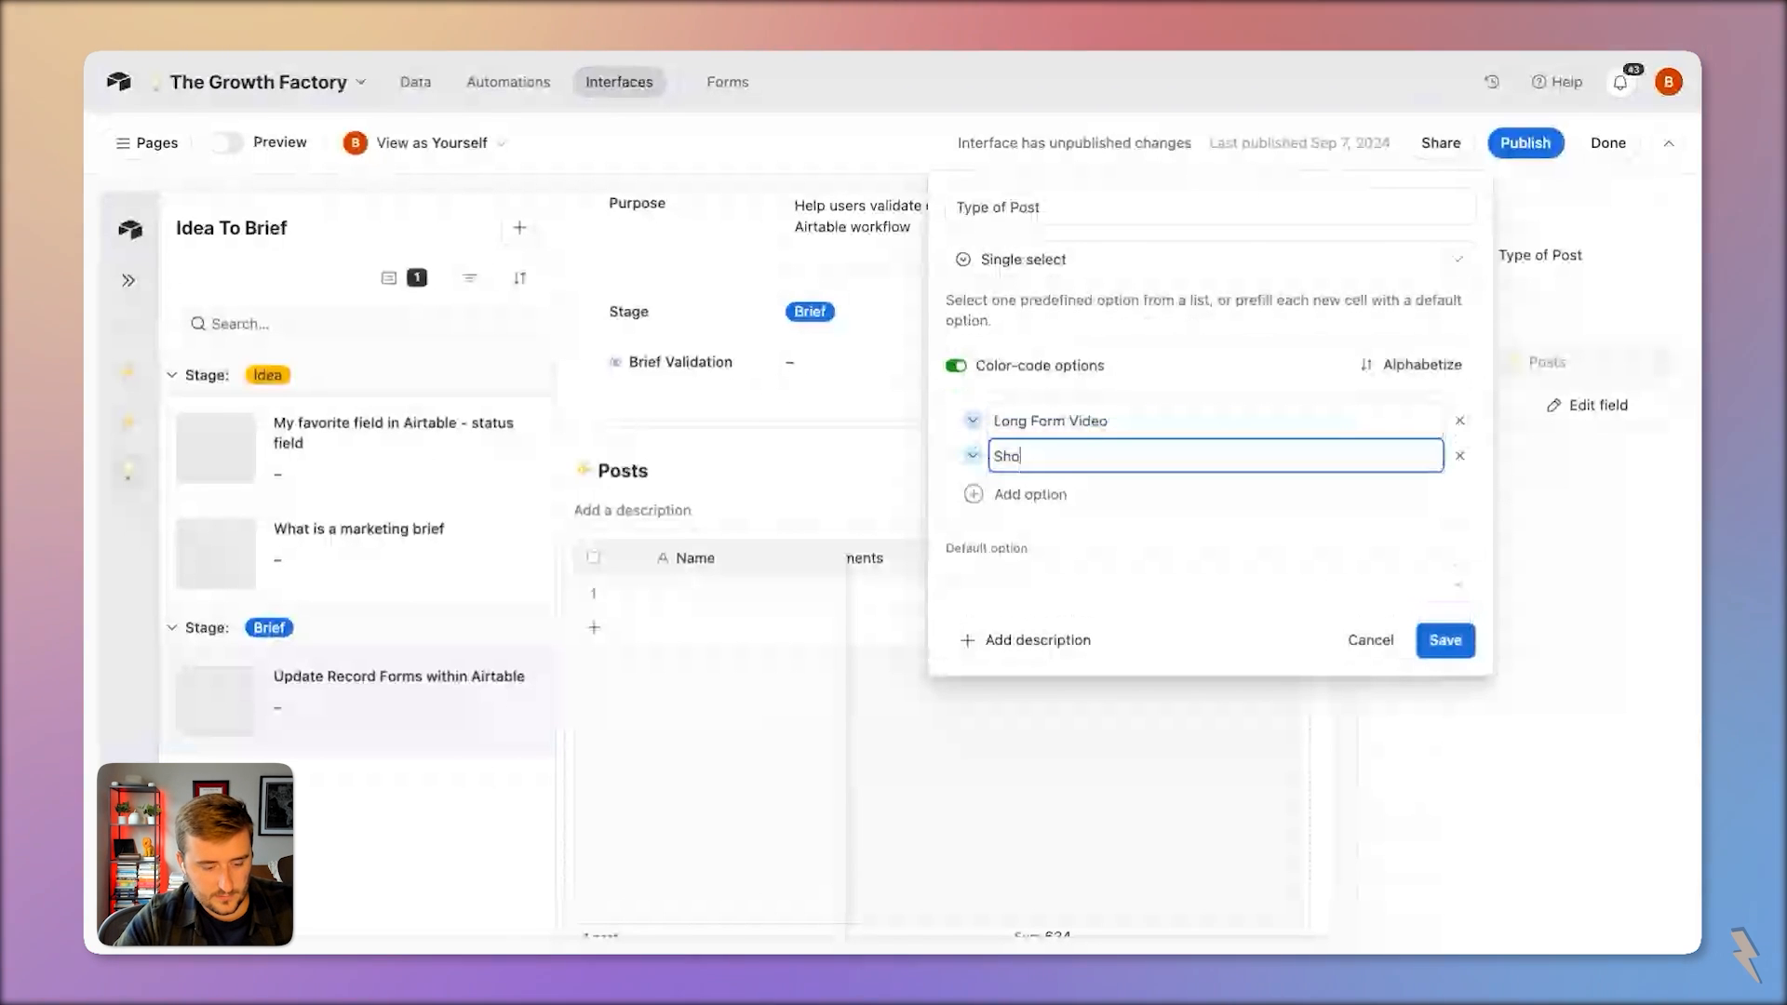
pyautogui.write('rt Form Video')
pyautogui.press('Return')
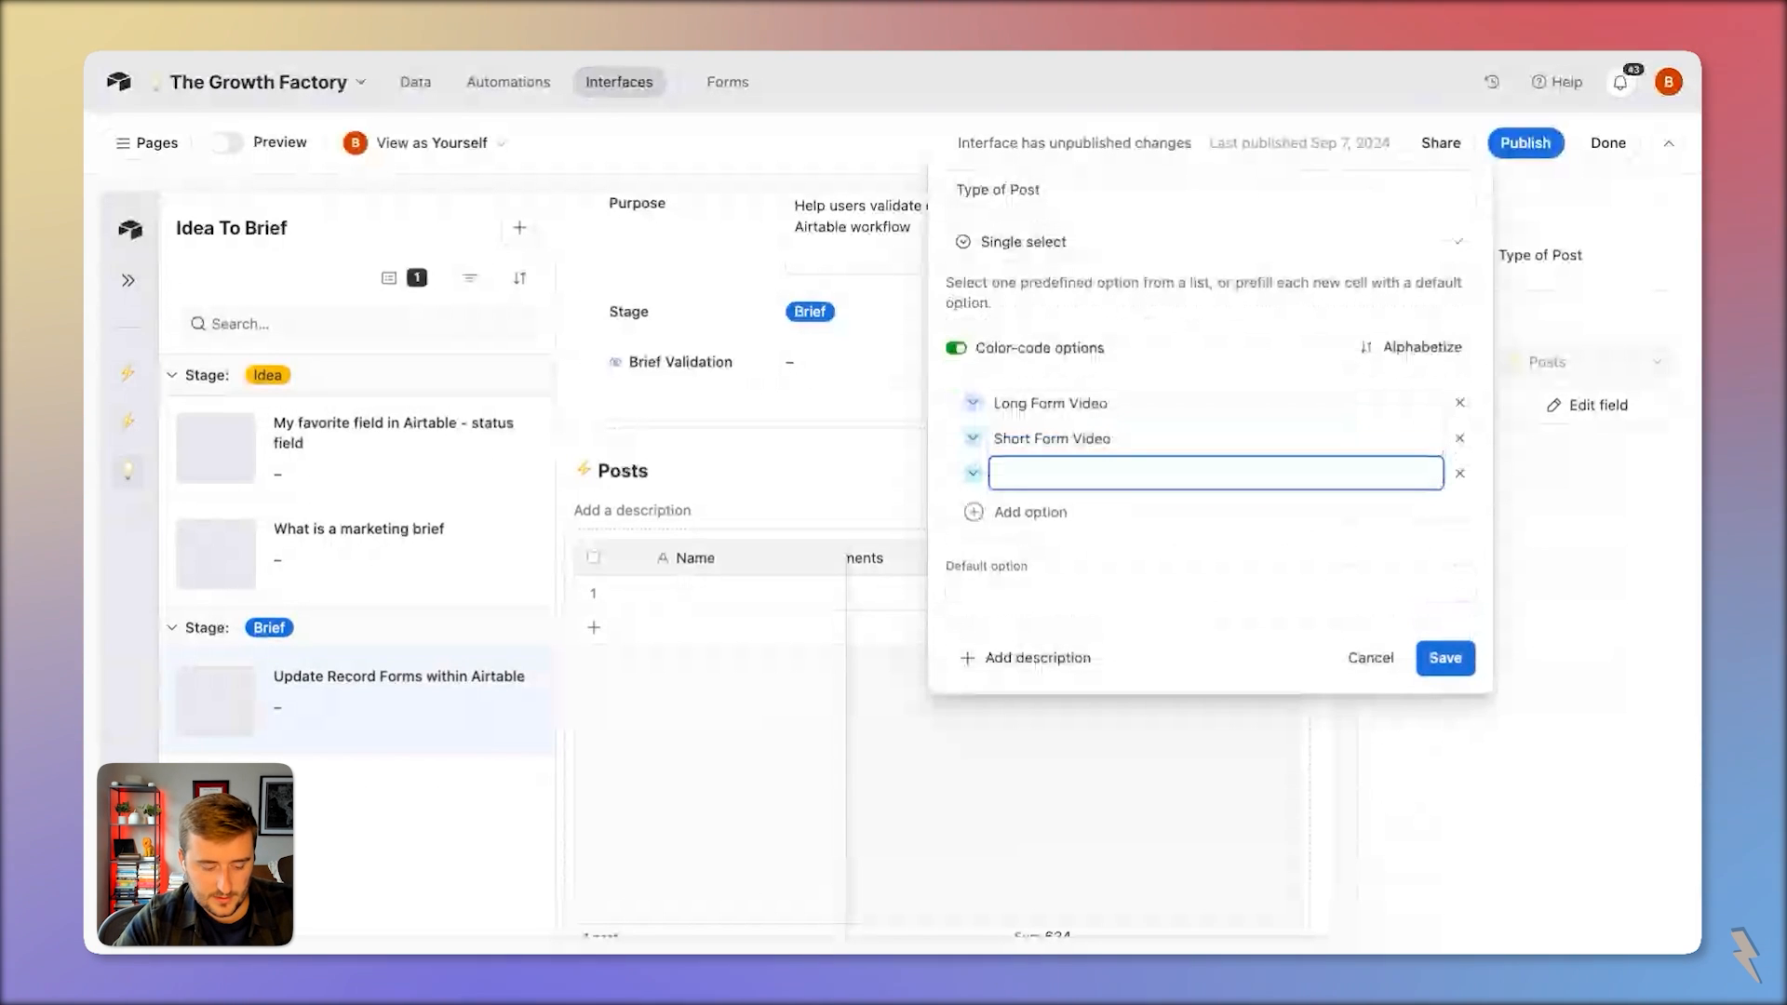
# Add the options "Text + Image" and "Text Only" to the Type of Post field, with "Text + Video" between them
pyautogui.write('Text ')
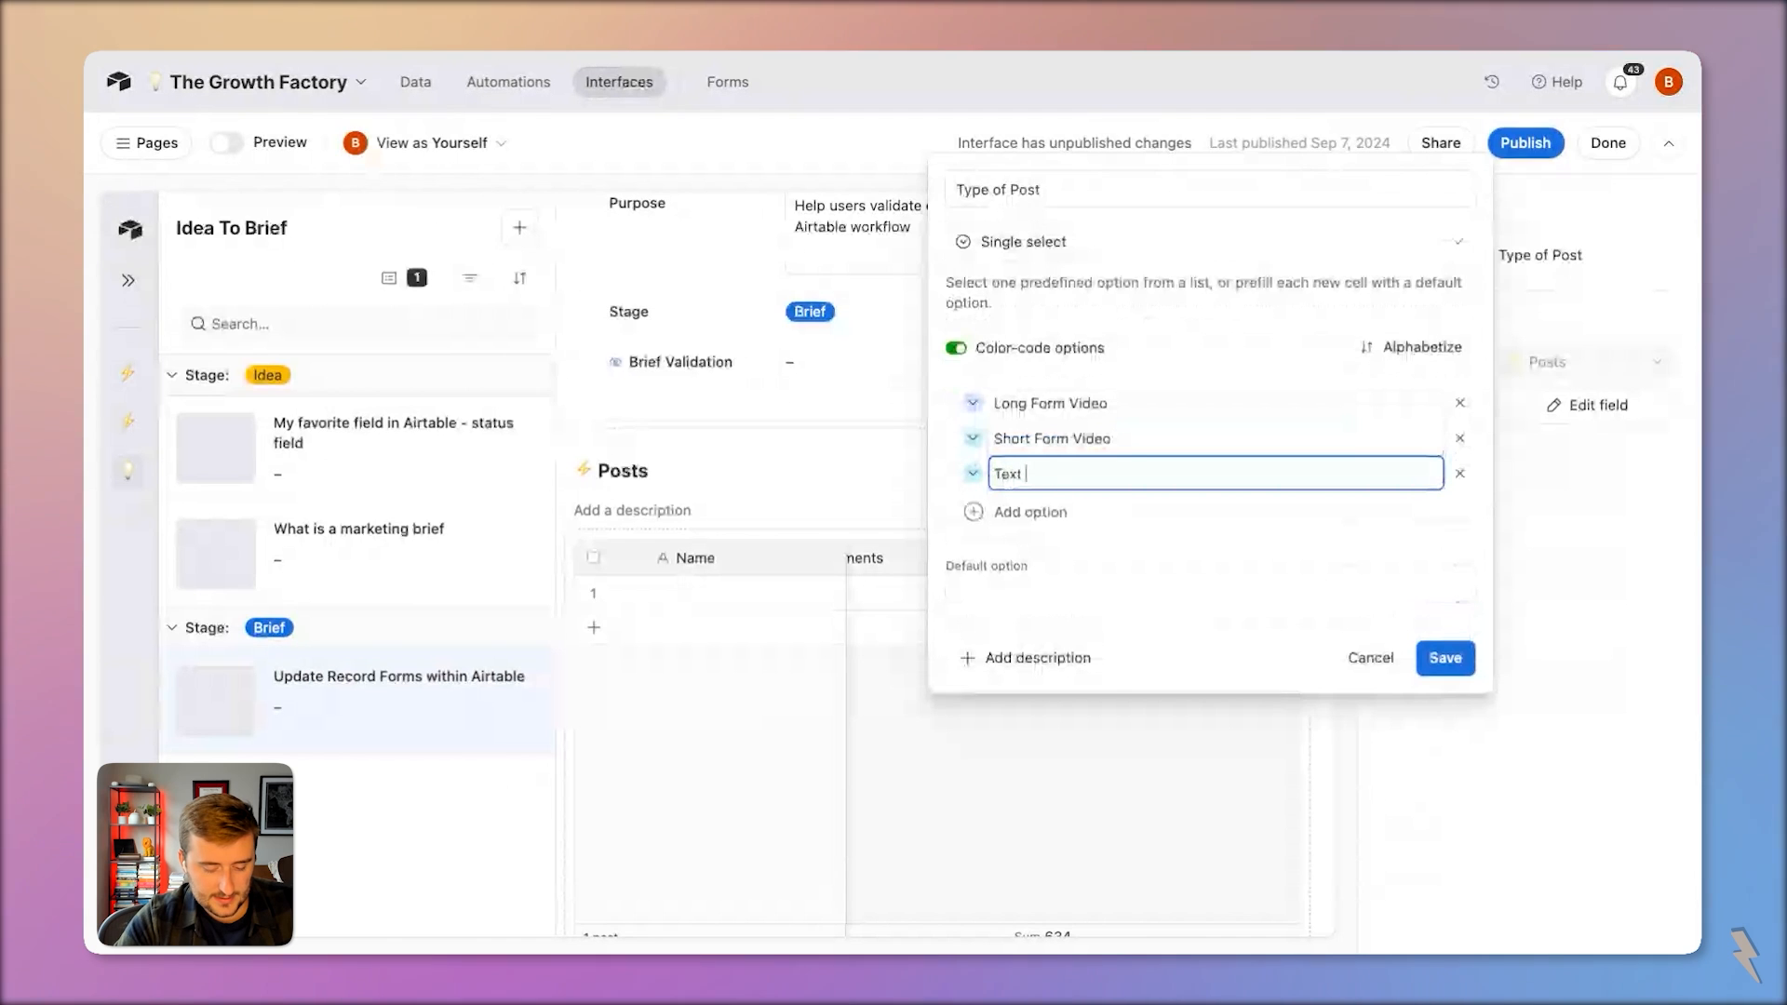
pyautogui.write('+ Image')
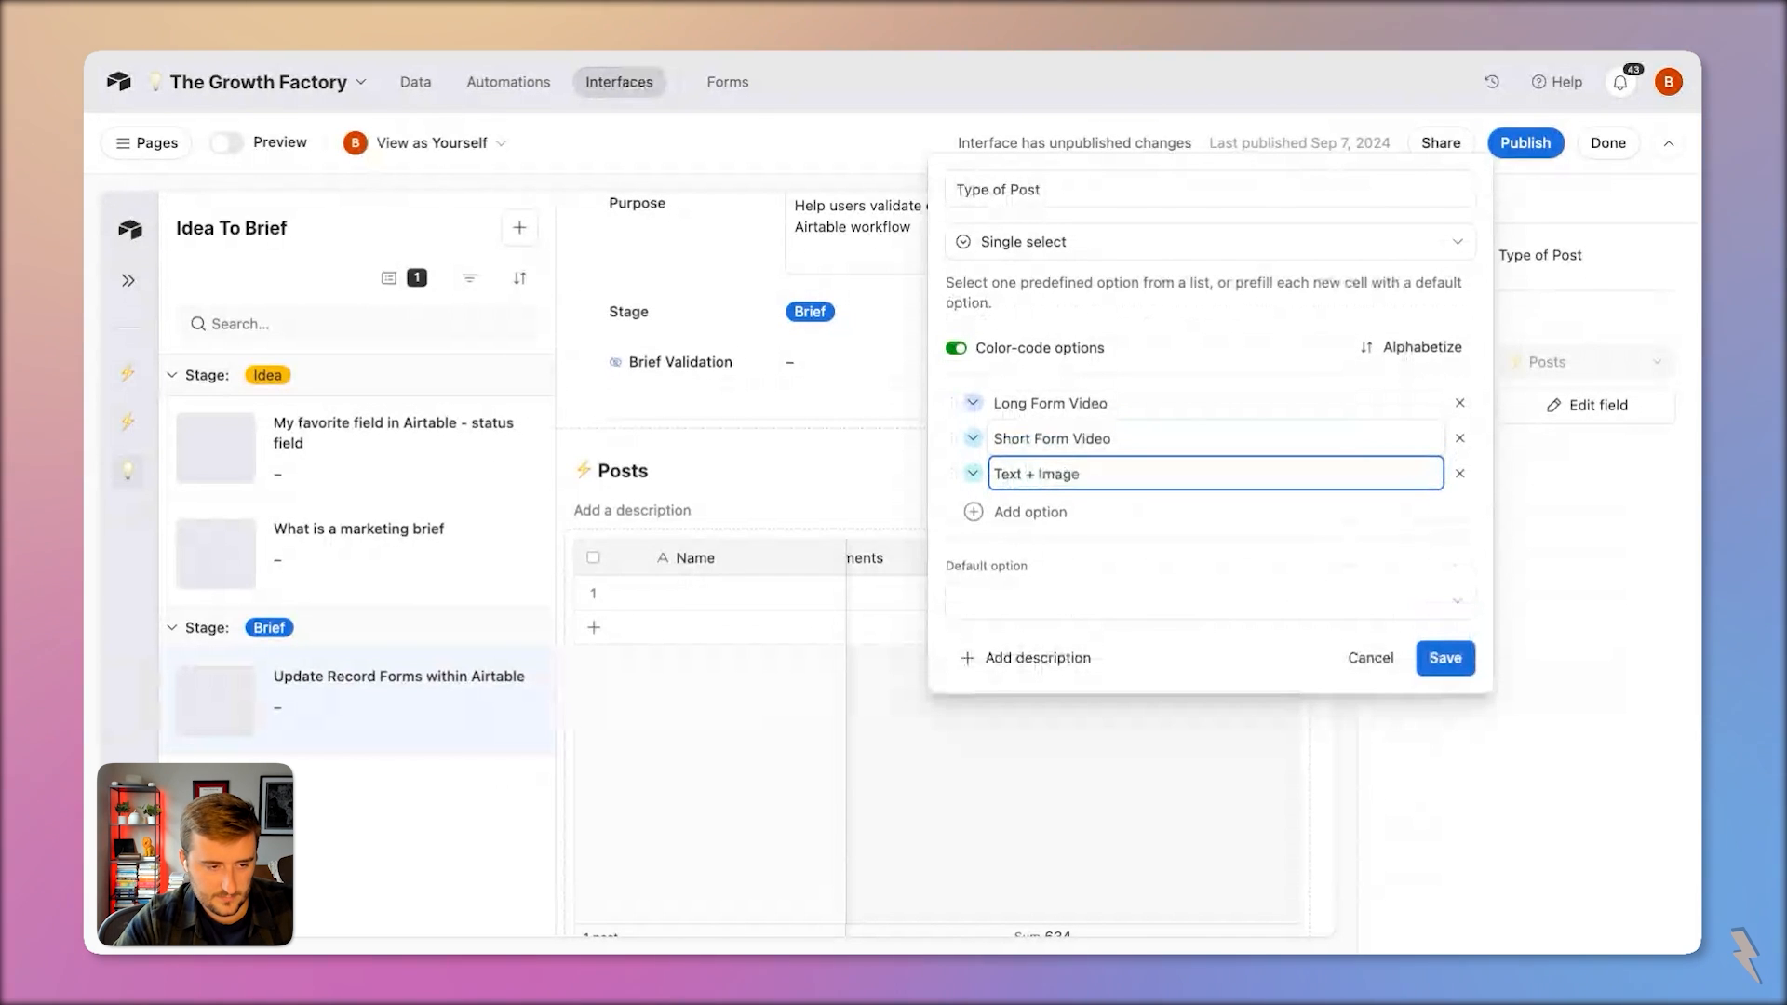
pyautogui.press('Return')
pyautogui.write('Text O')
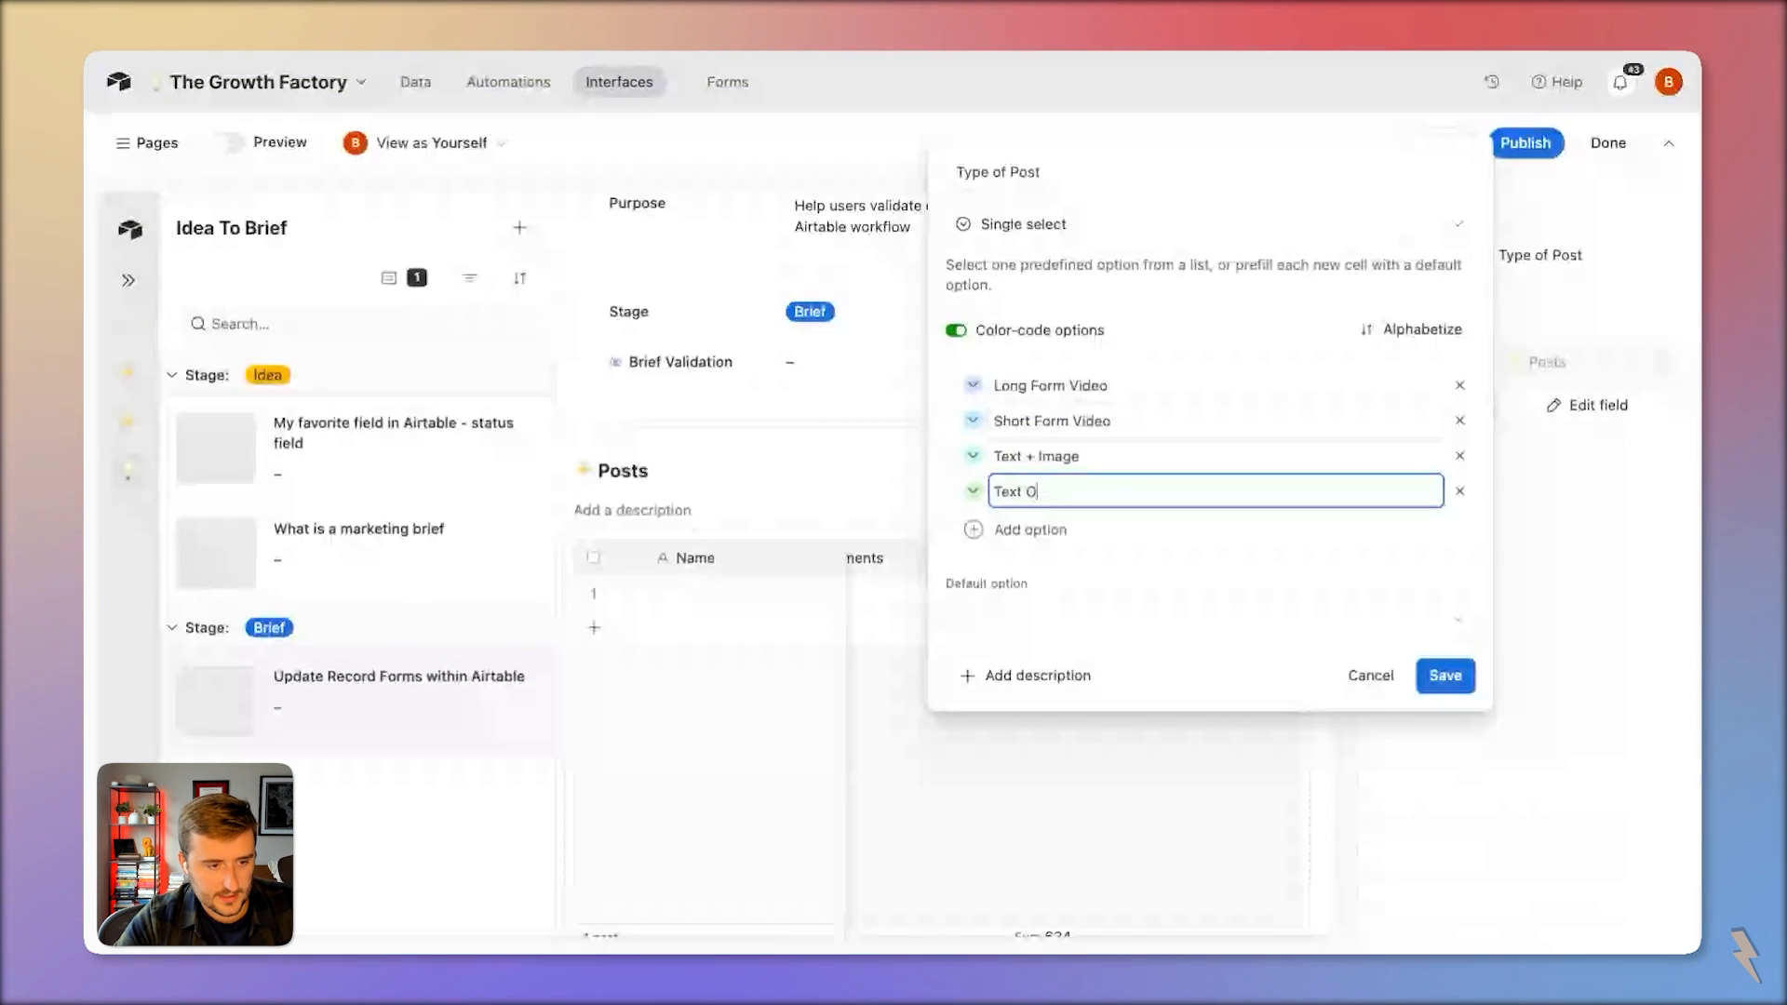
pyautogui.write('nly')
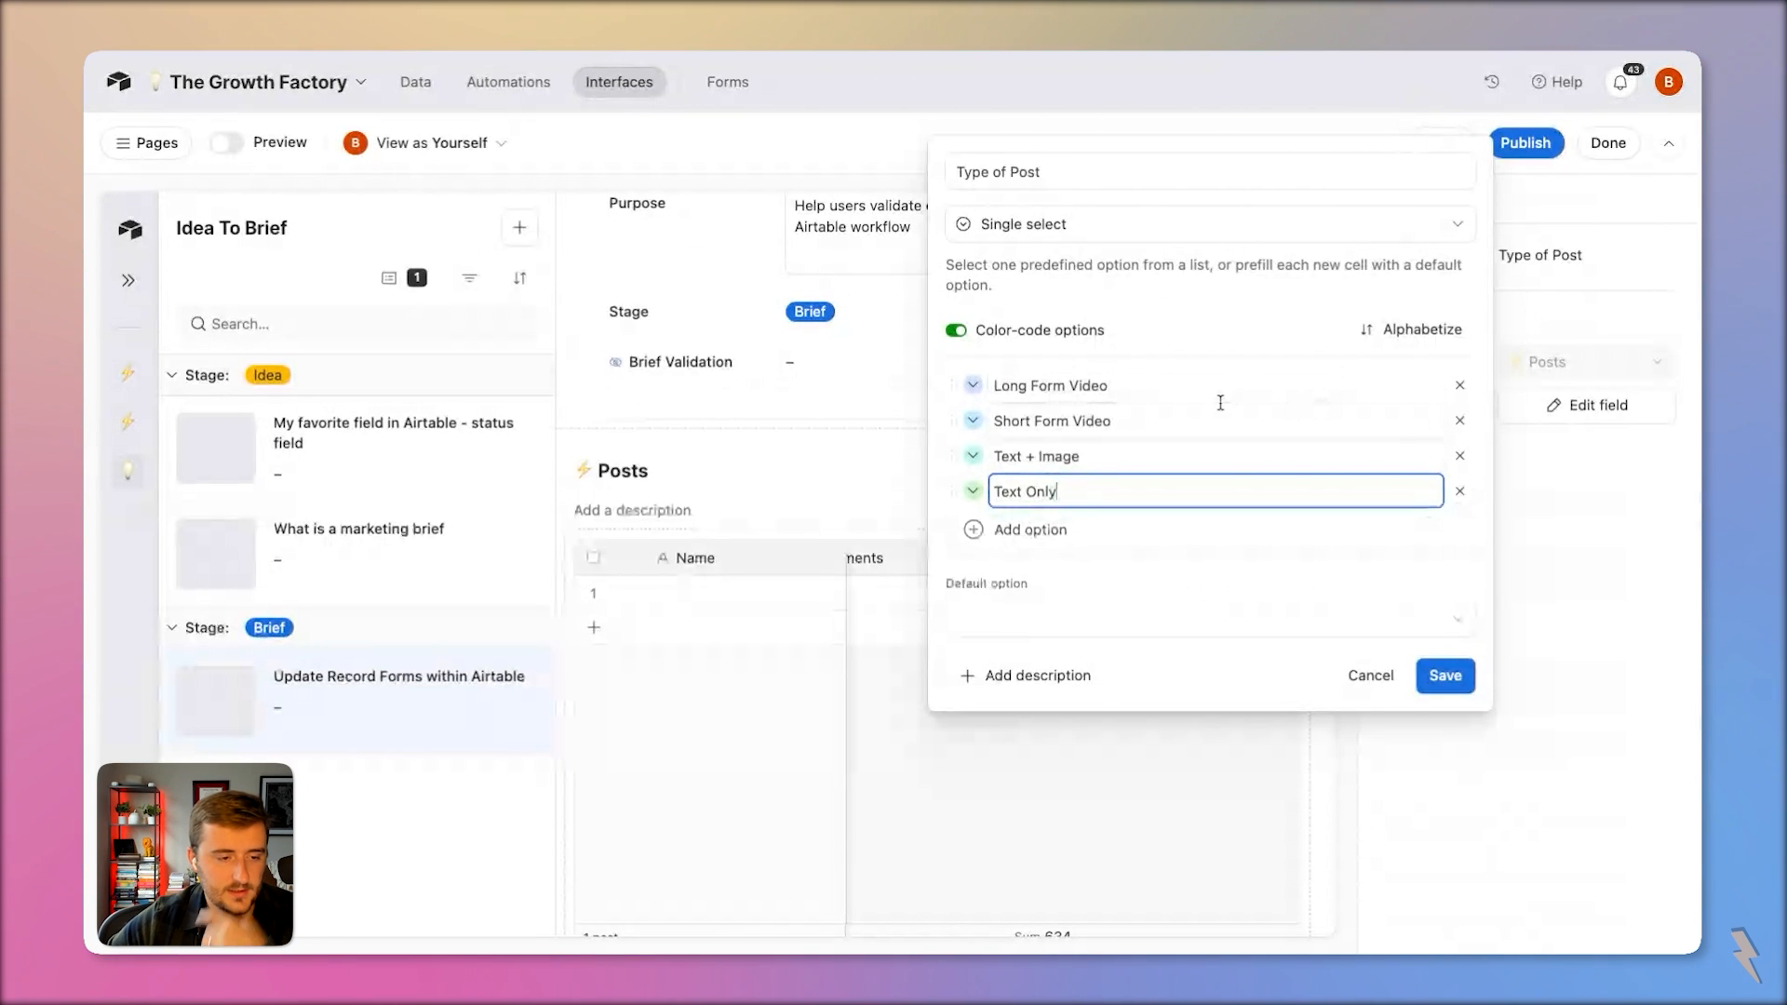
pyautogui.click(1137, 455)
pyautogui.press('Return')
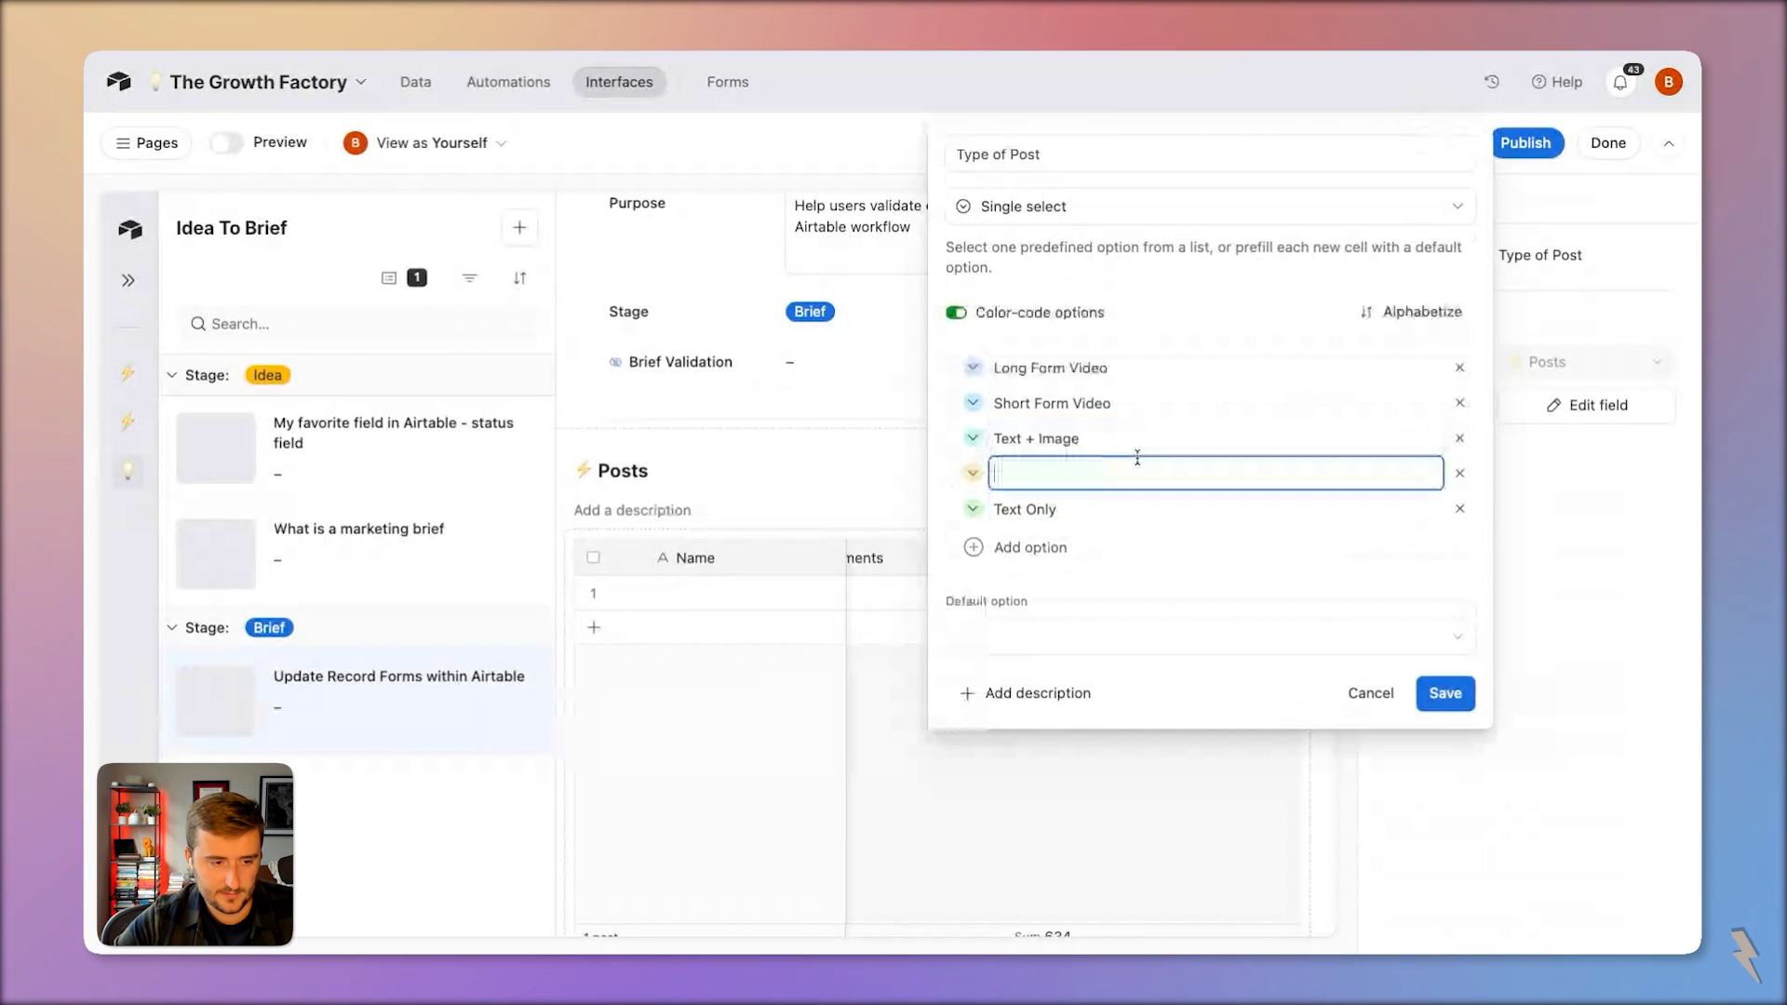
pyautogui.write('Tex')
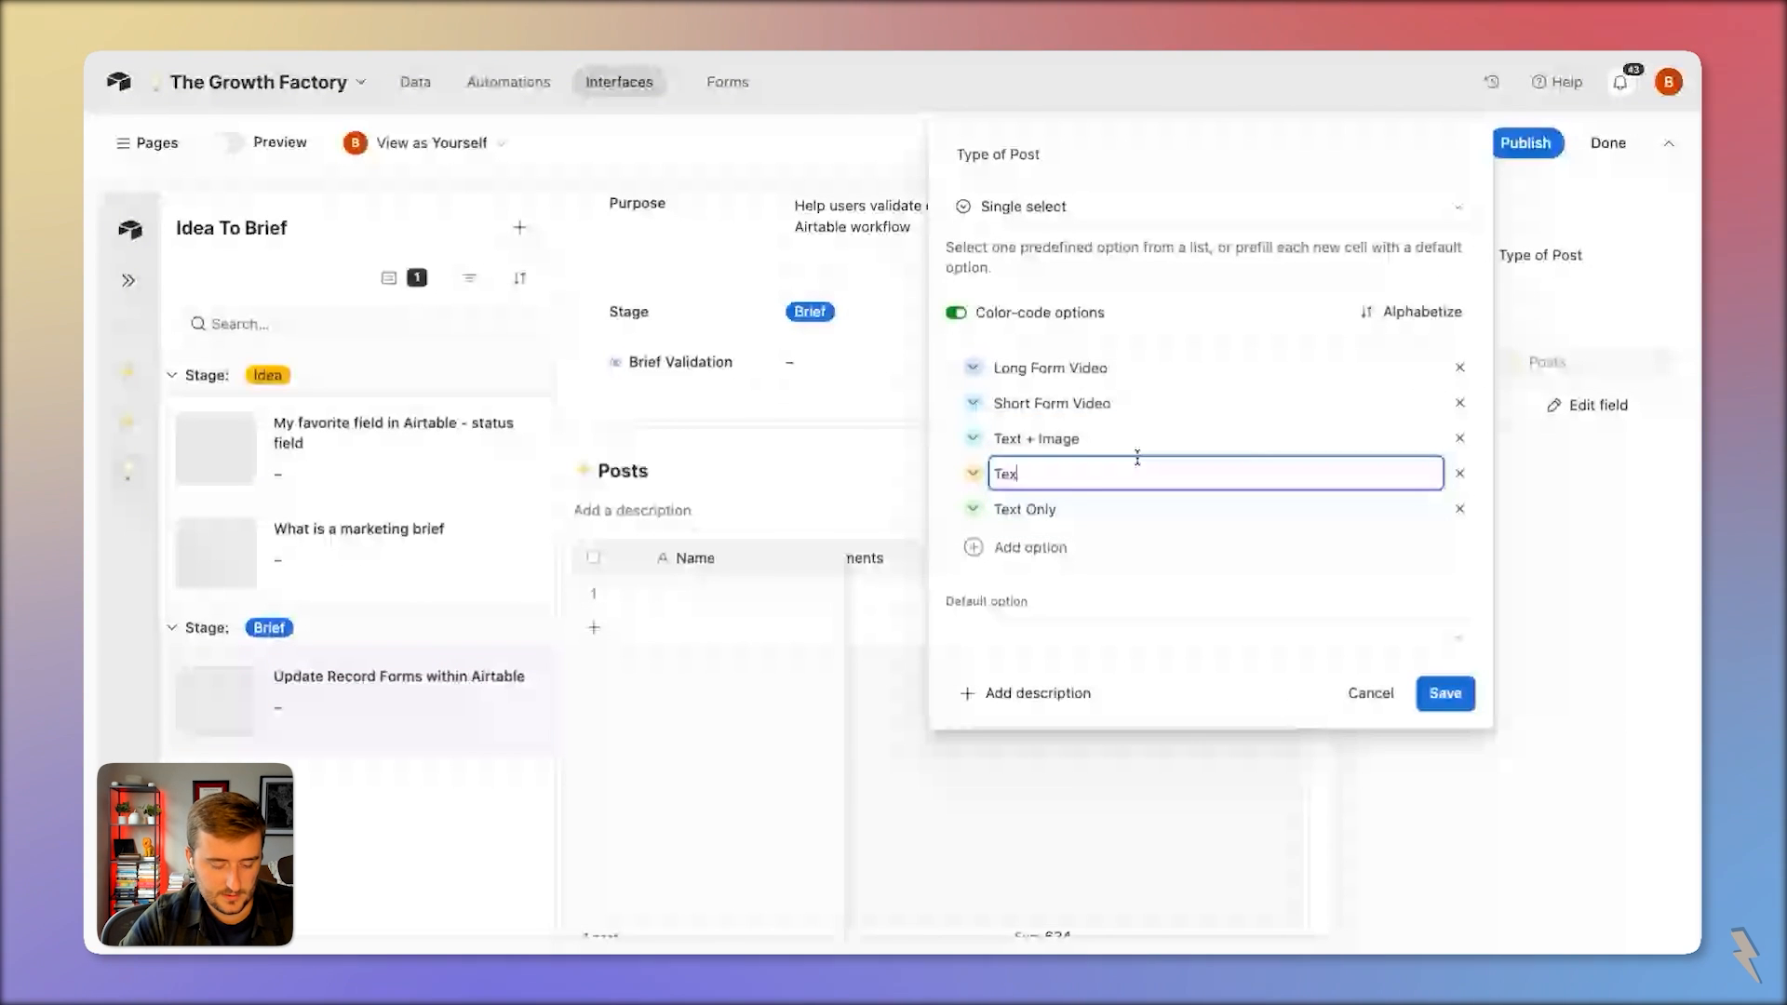
pyautogui.write('t + Video')
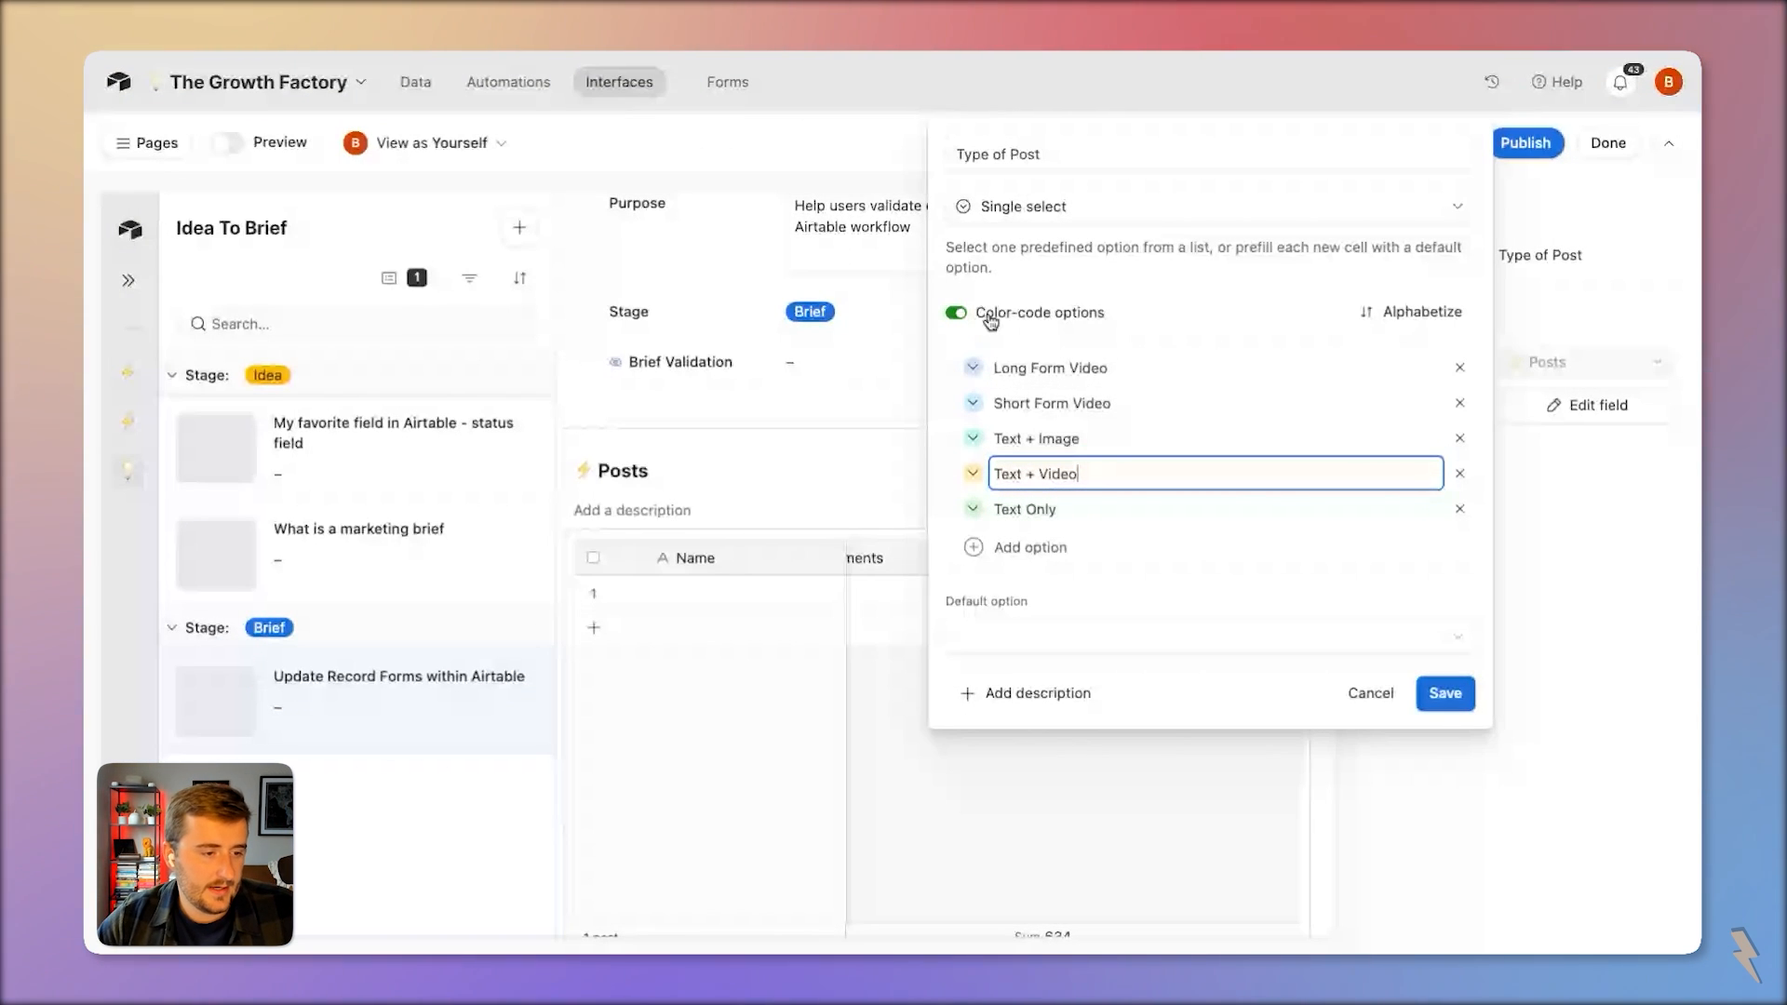
# Color the options in order bright light blue, teal, green, yellow and orange-red, and save the Type of Post field, accepting the dependency impact
pyautogui.click(972, 368)
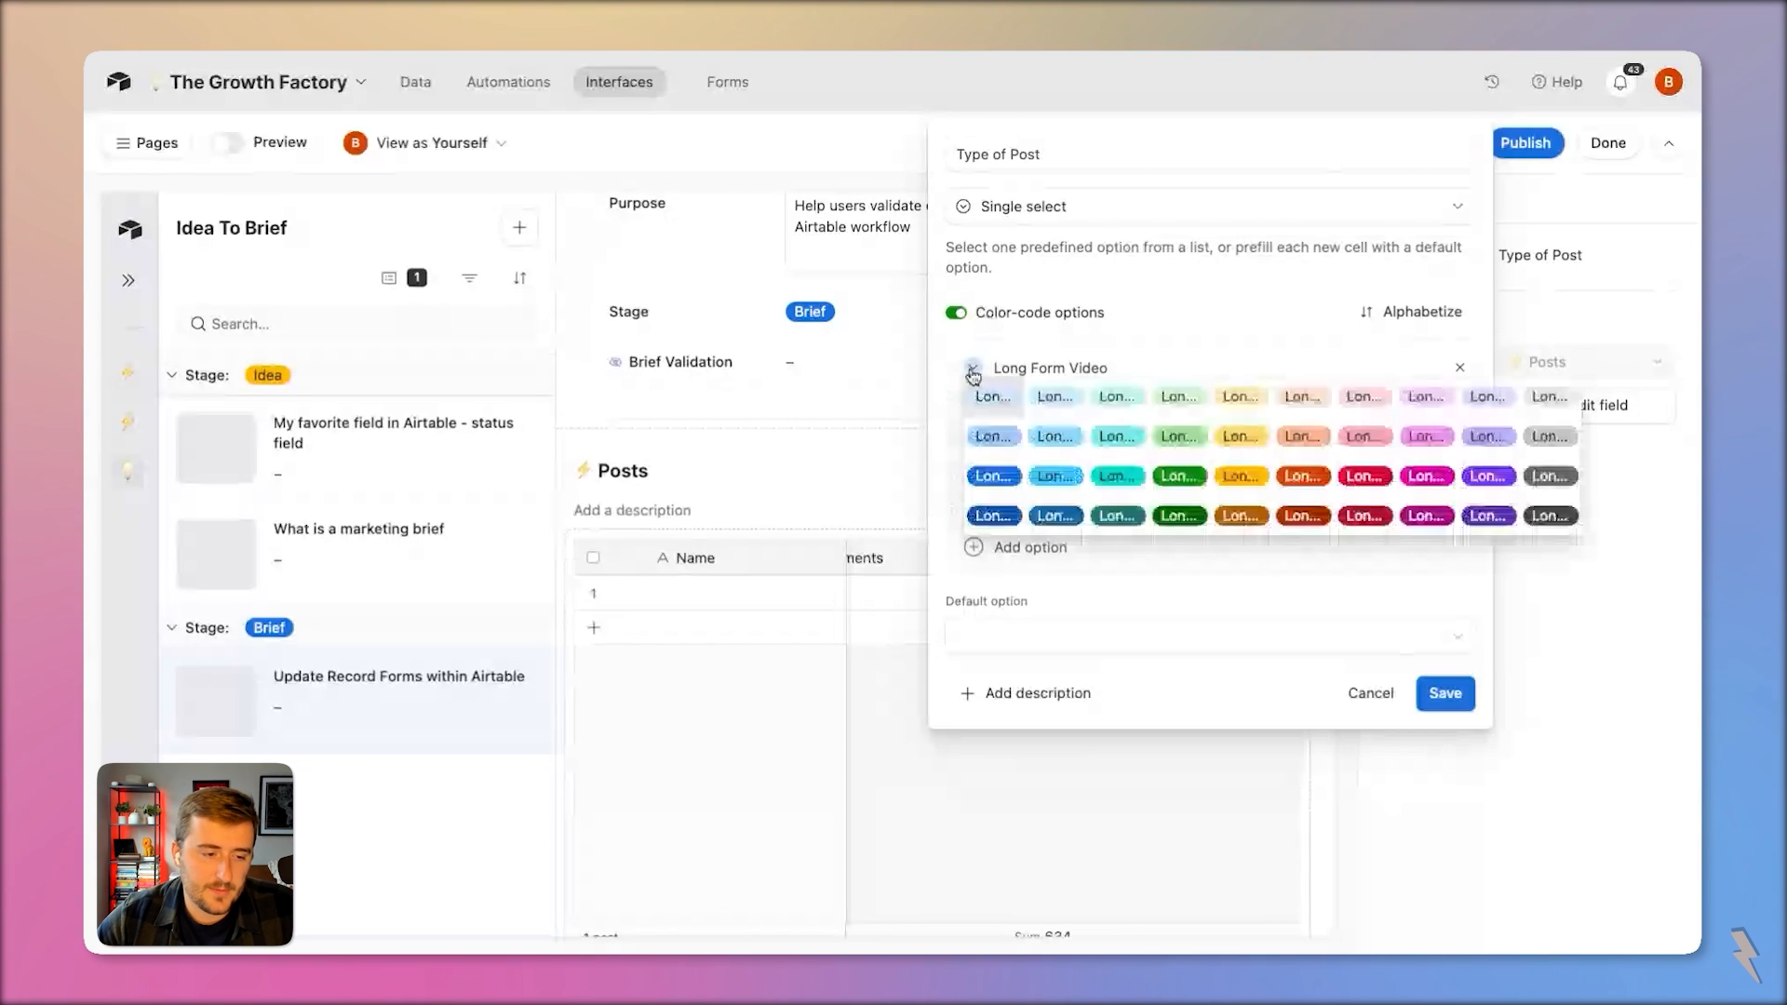
pyautogui.click(1062, 468)
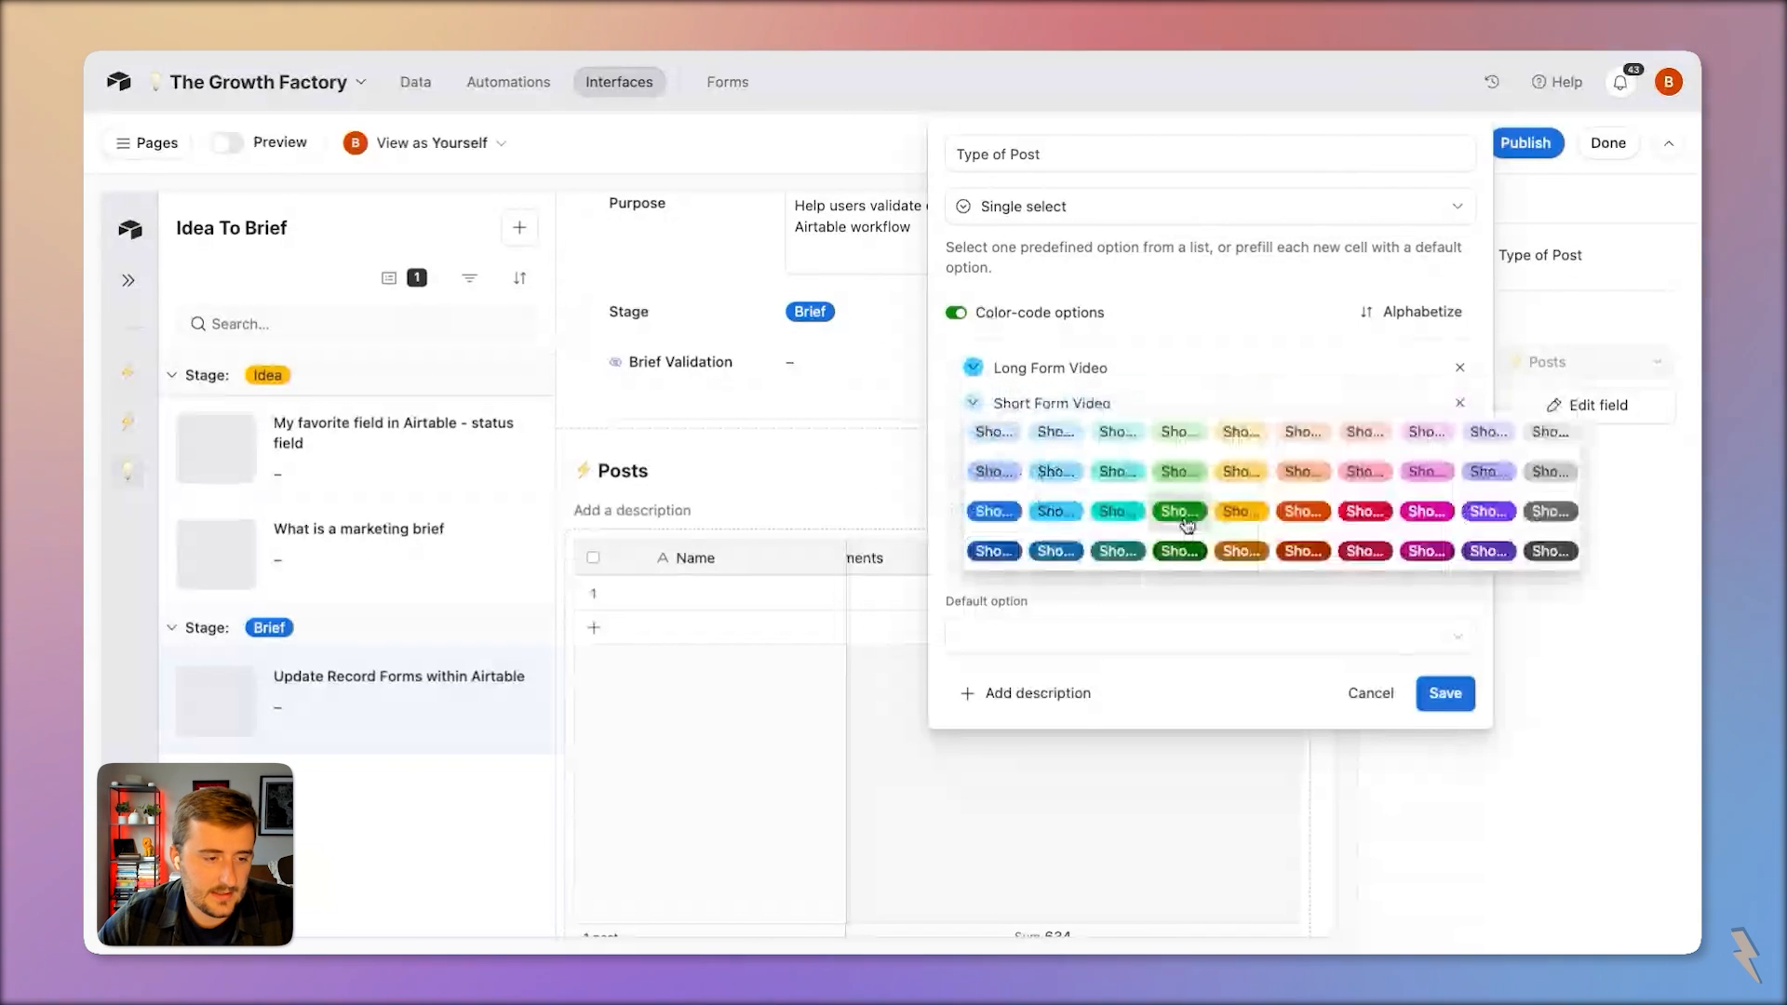
pyautogui.click(1182, 518)
pyautogui.click(1179, 544)
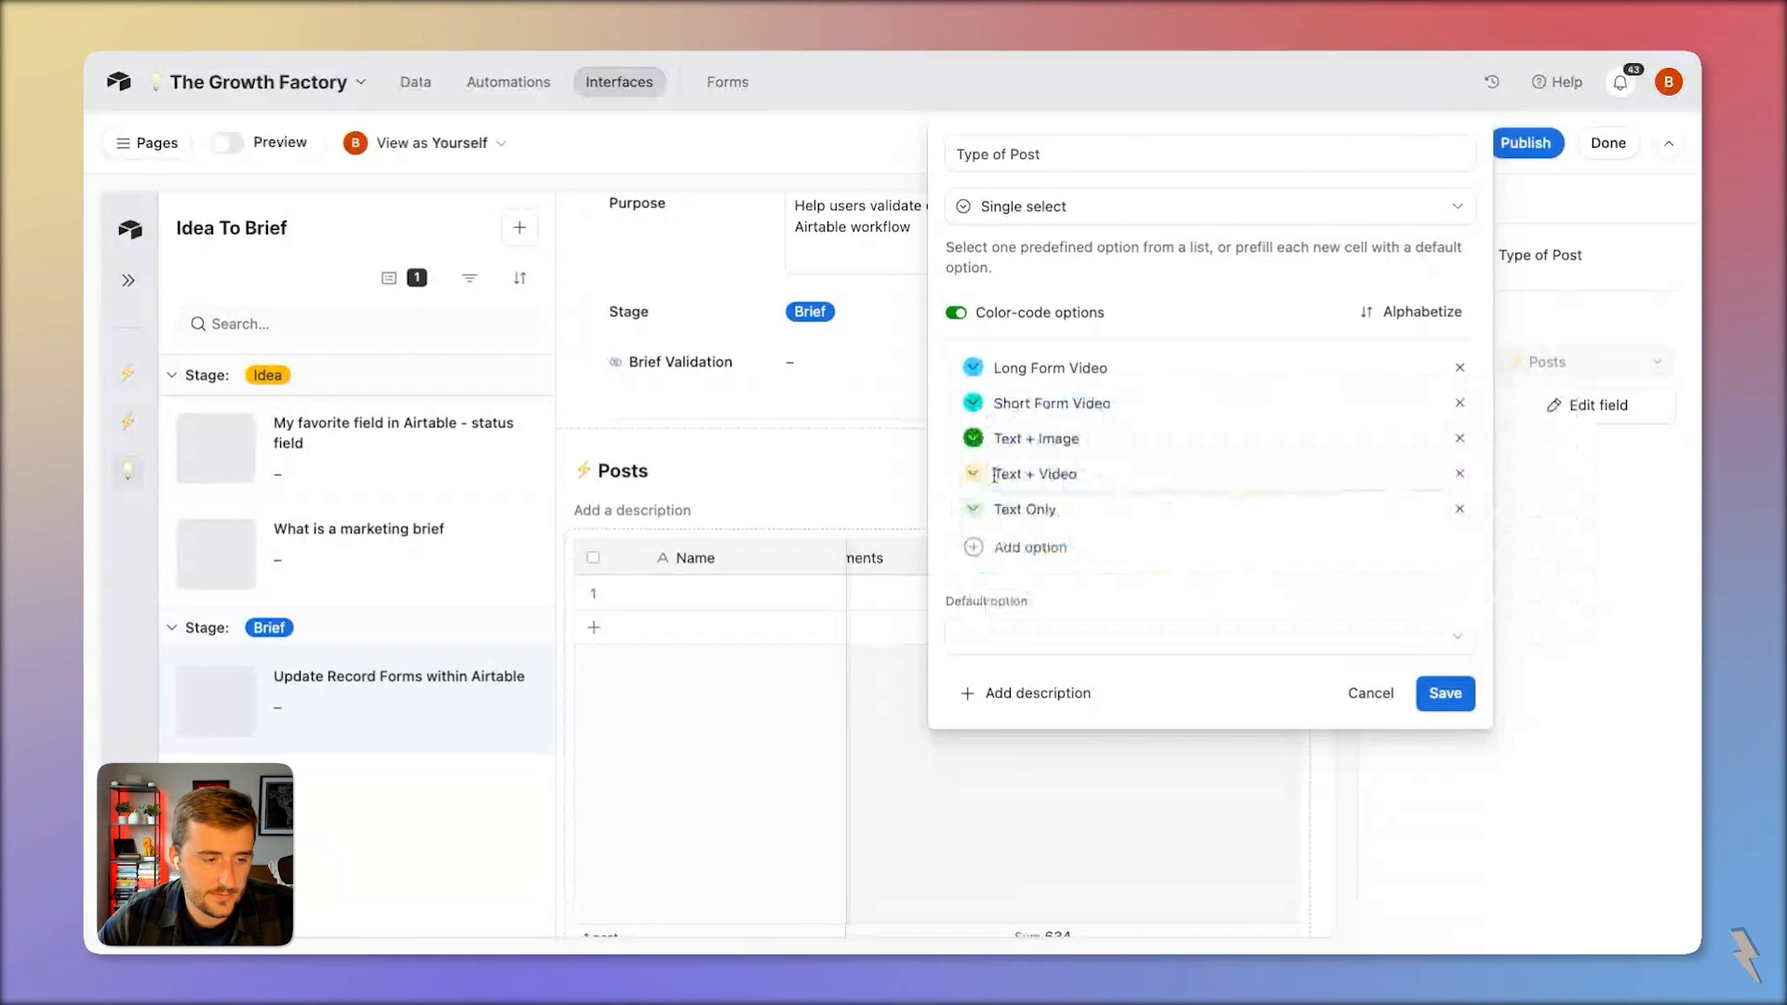
pyautogui.click(975, 474)
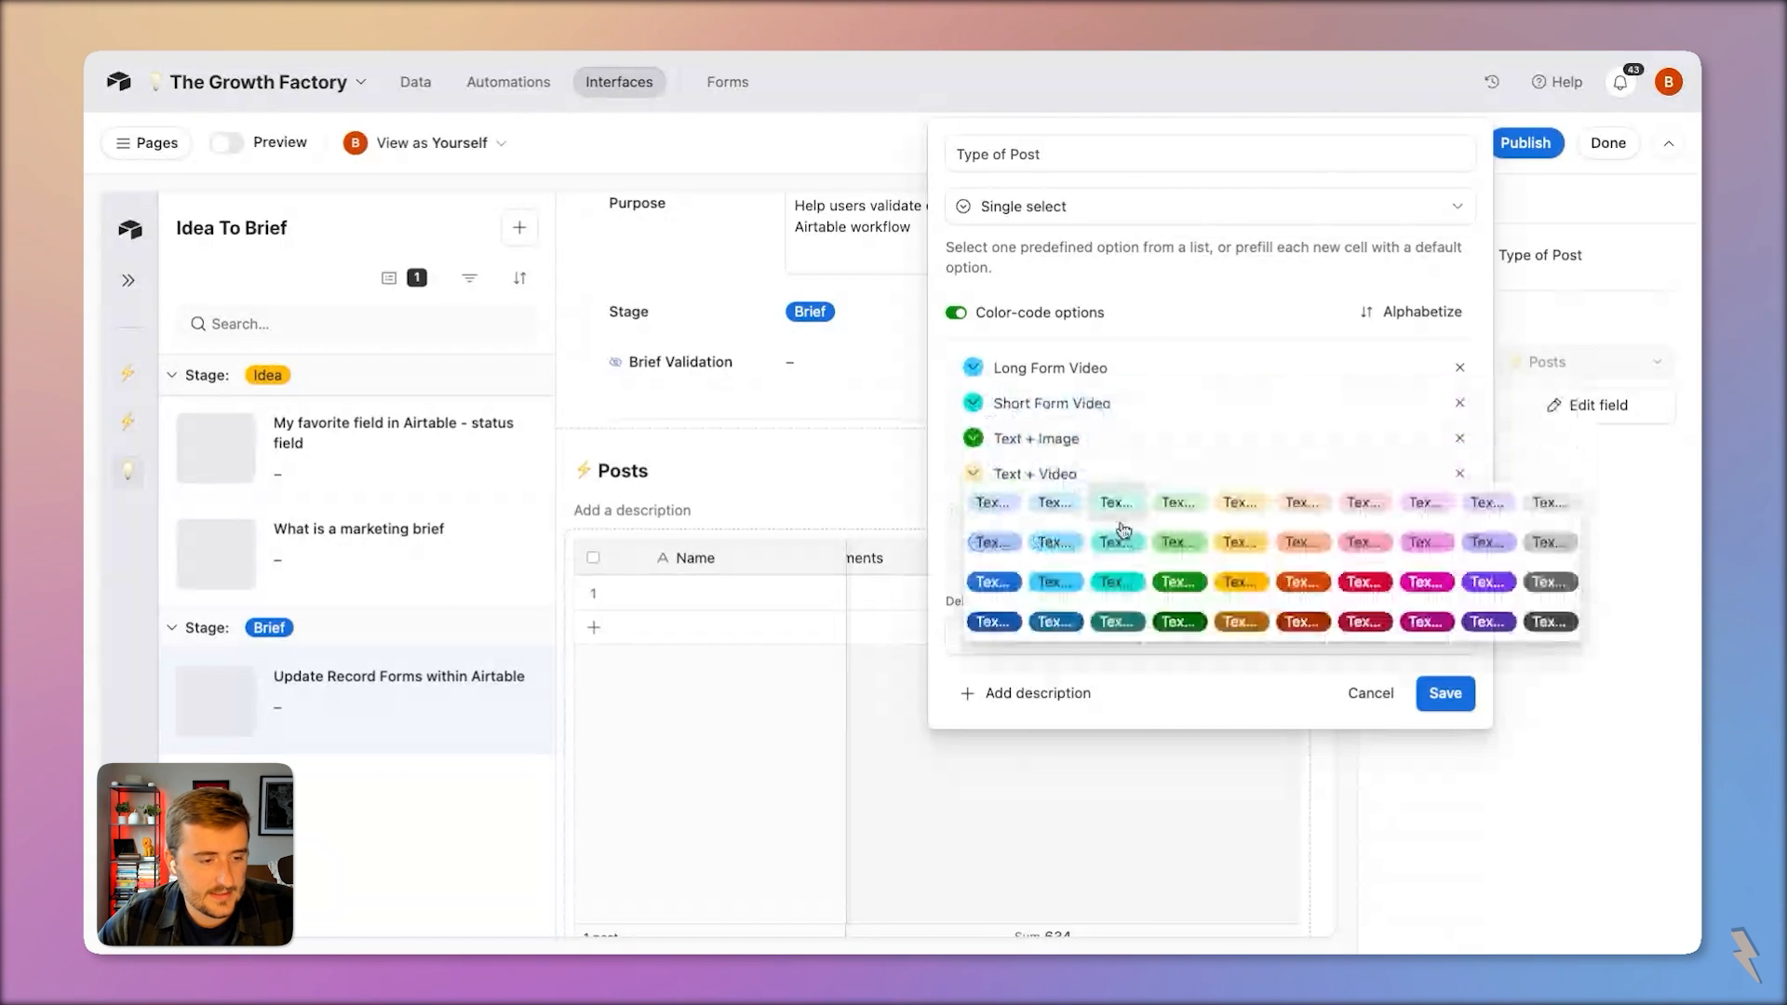
pyautogui.click(1239, 581)
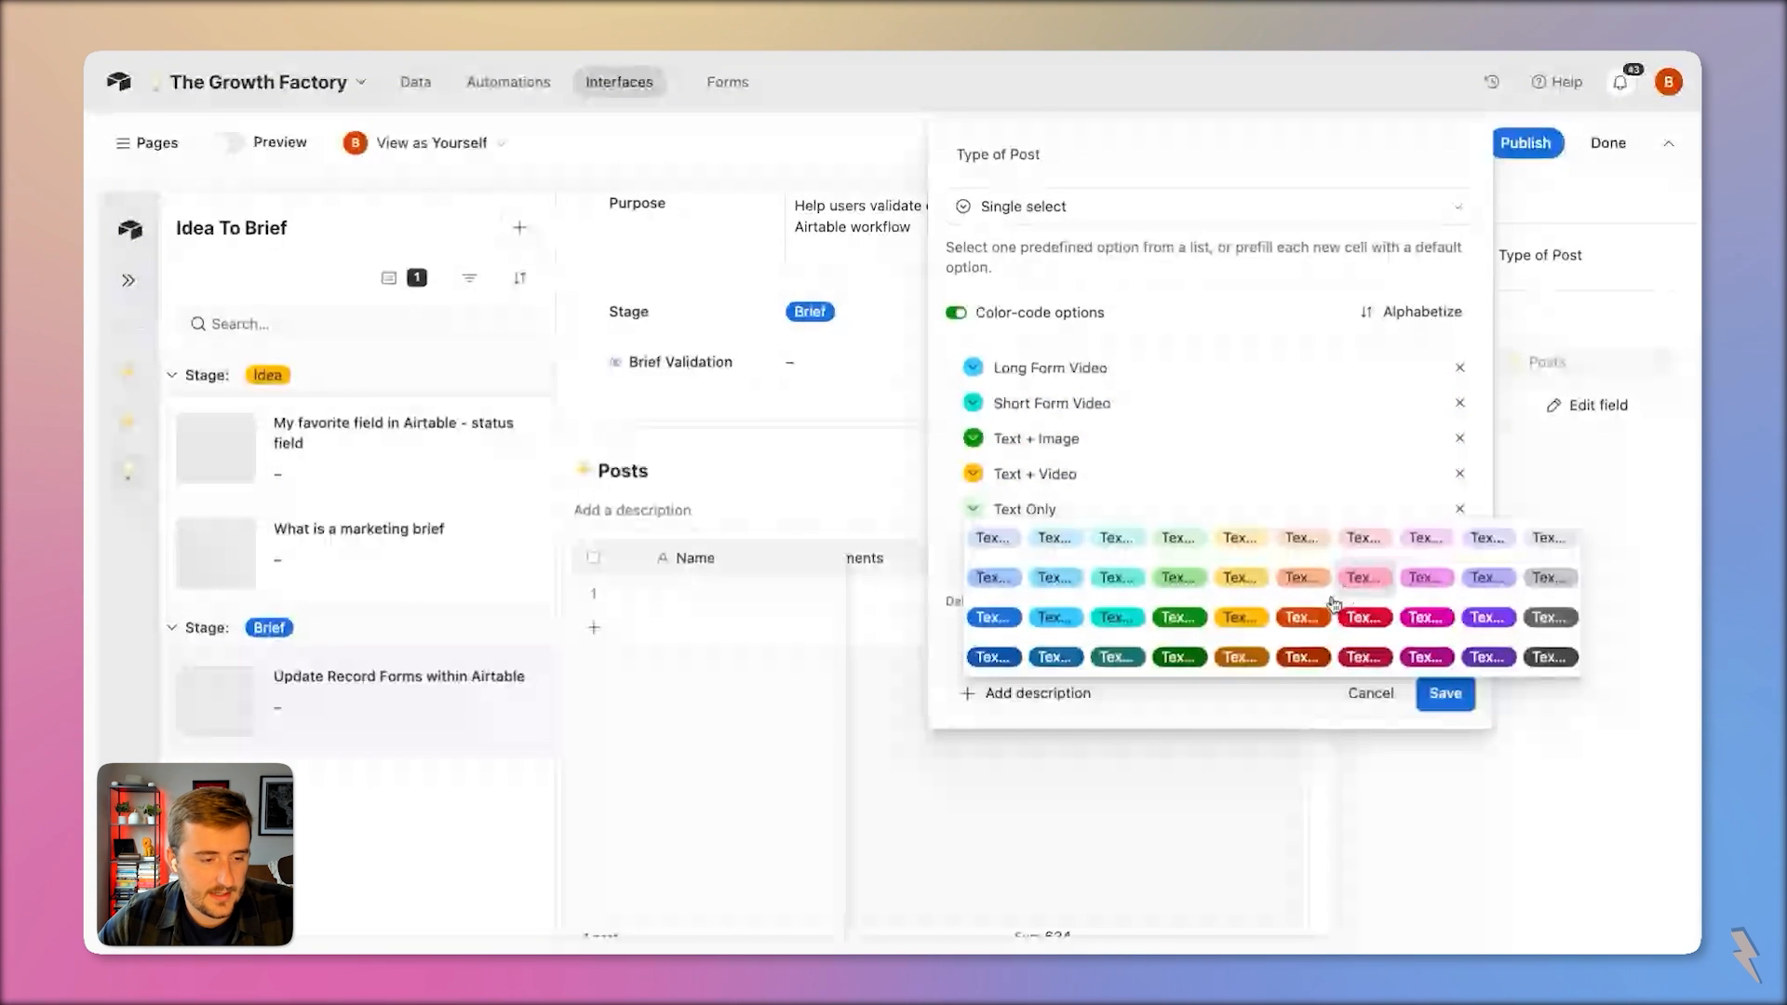
pyautogui.click(1333, 600)
pyautogui.click(1452, 695)
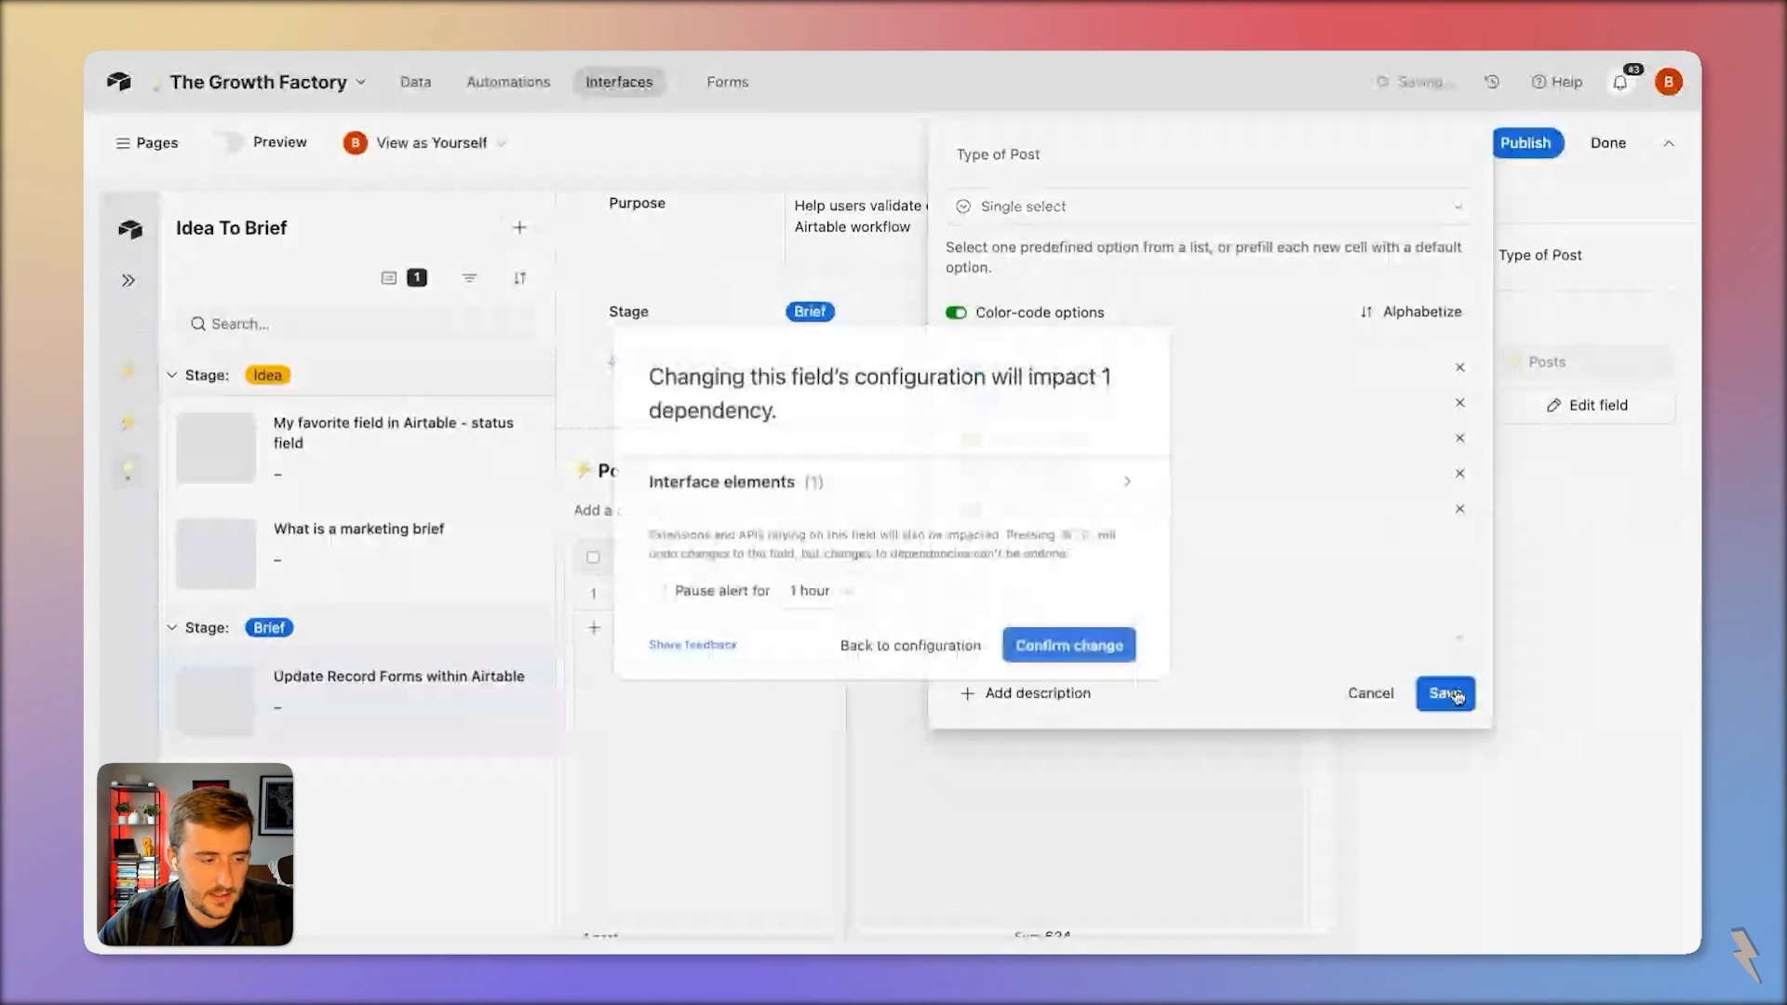
pyautogui.click(1088, 651)
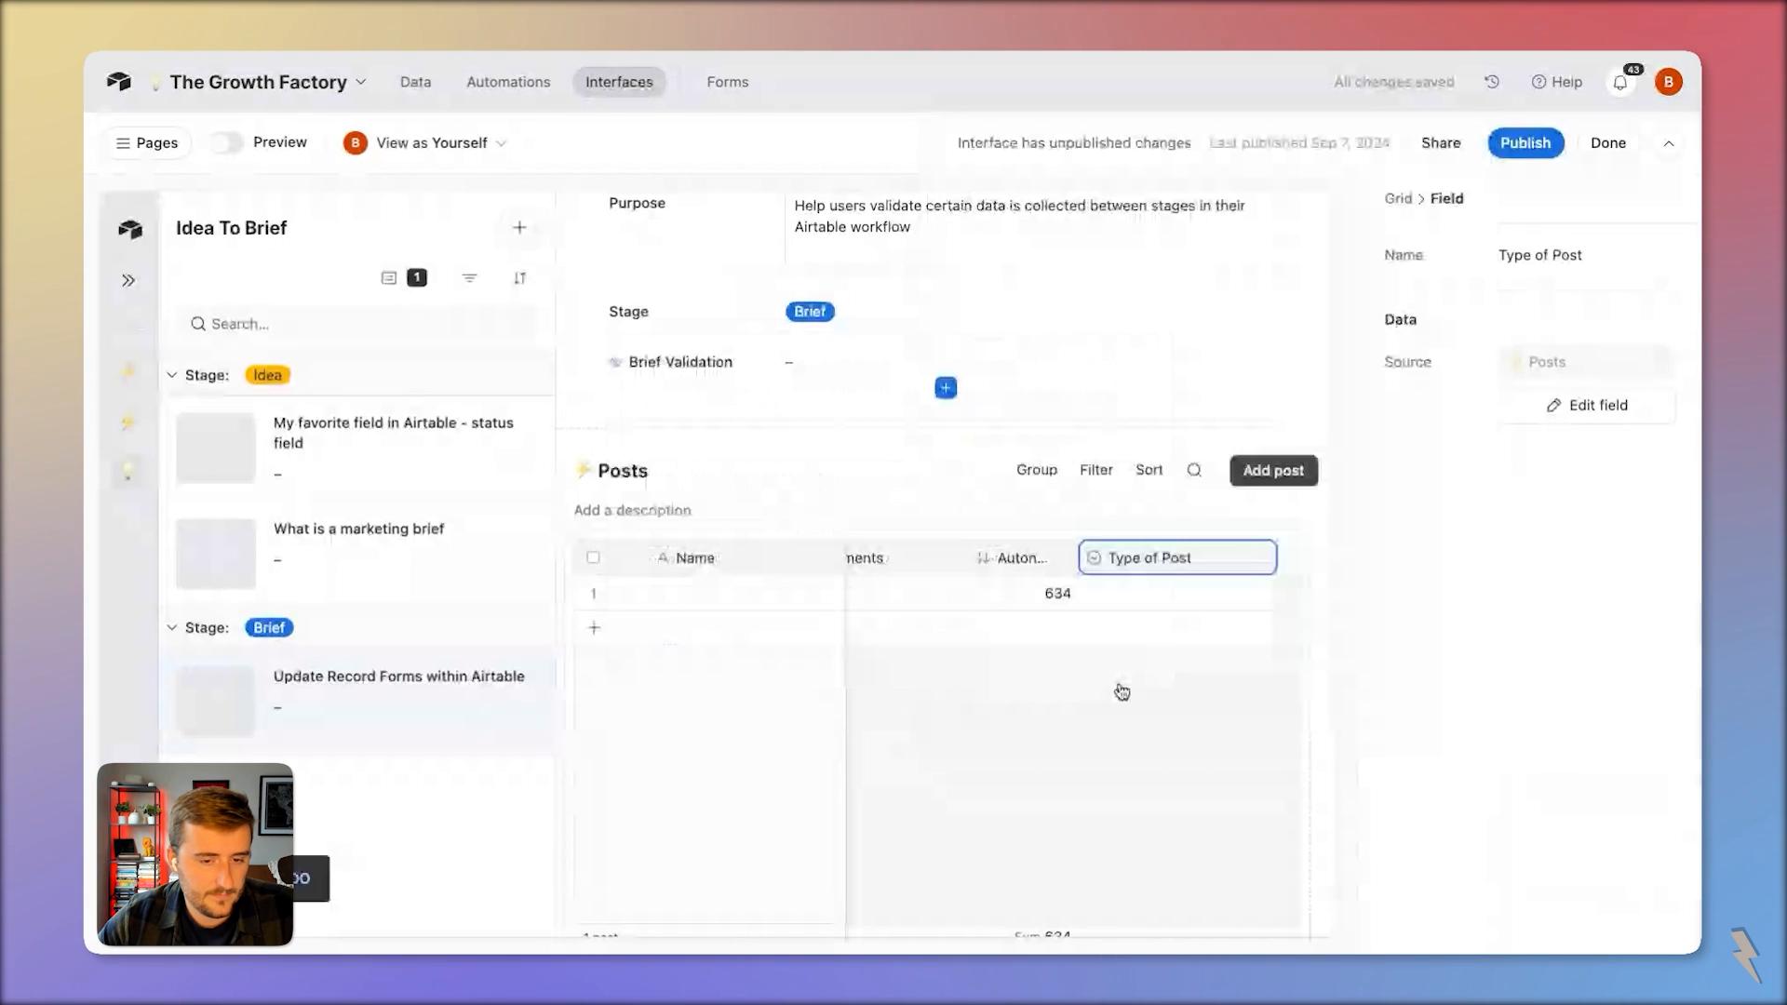
# Reorder the Posts grid's fields so Autonum comes first and Type of Post directly follows Name
pyautogui.click(922, 543)
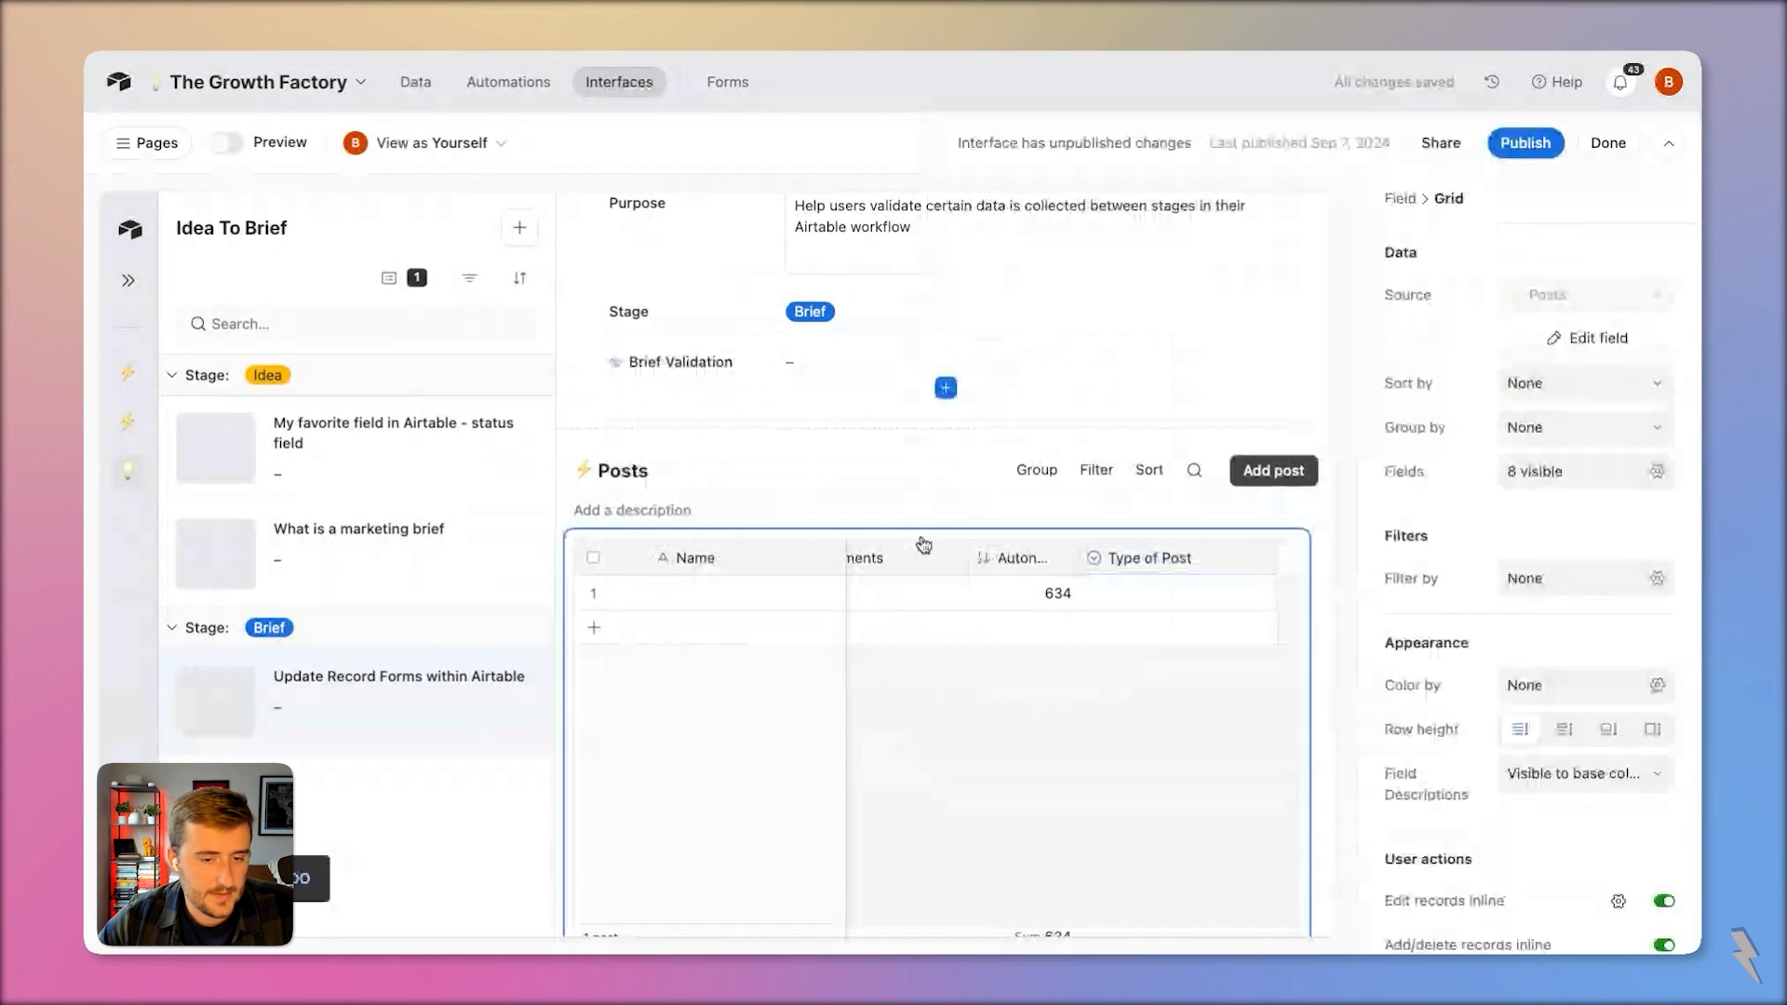
pyautogui.click(1582, 471)
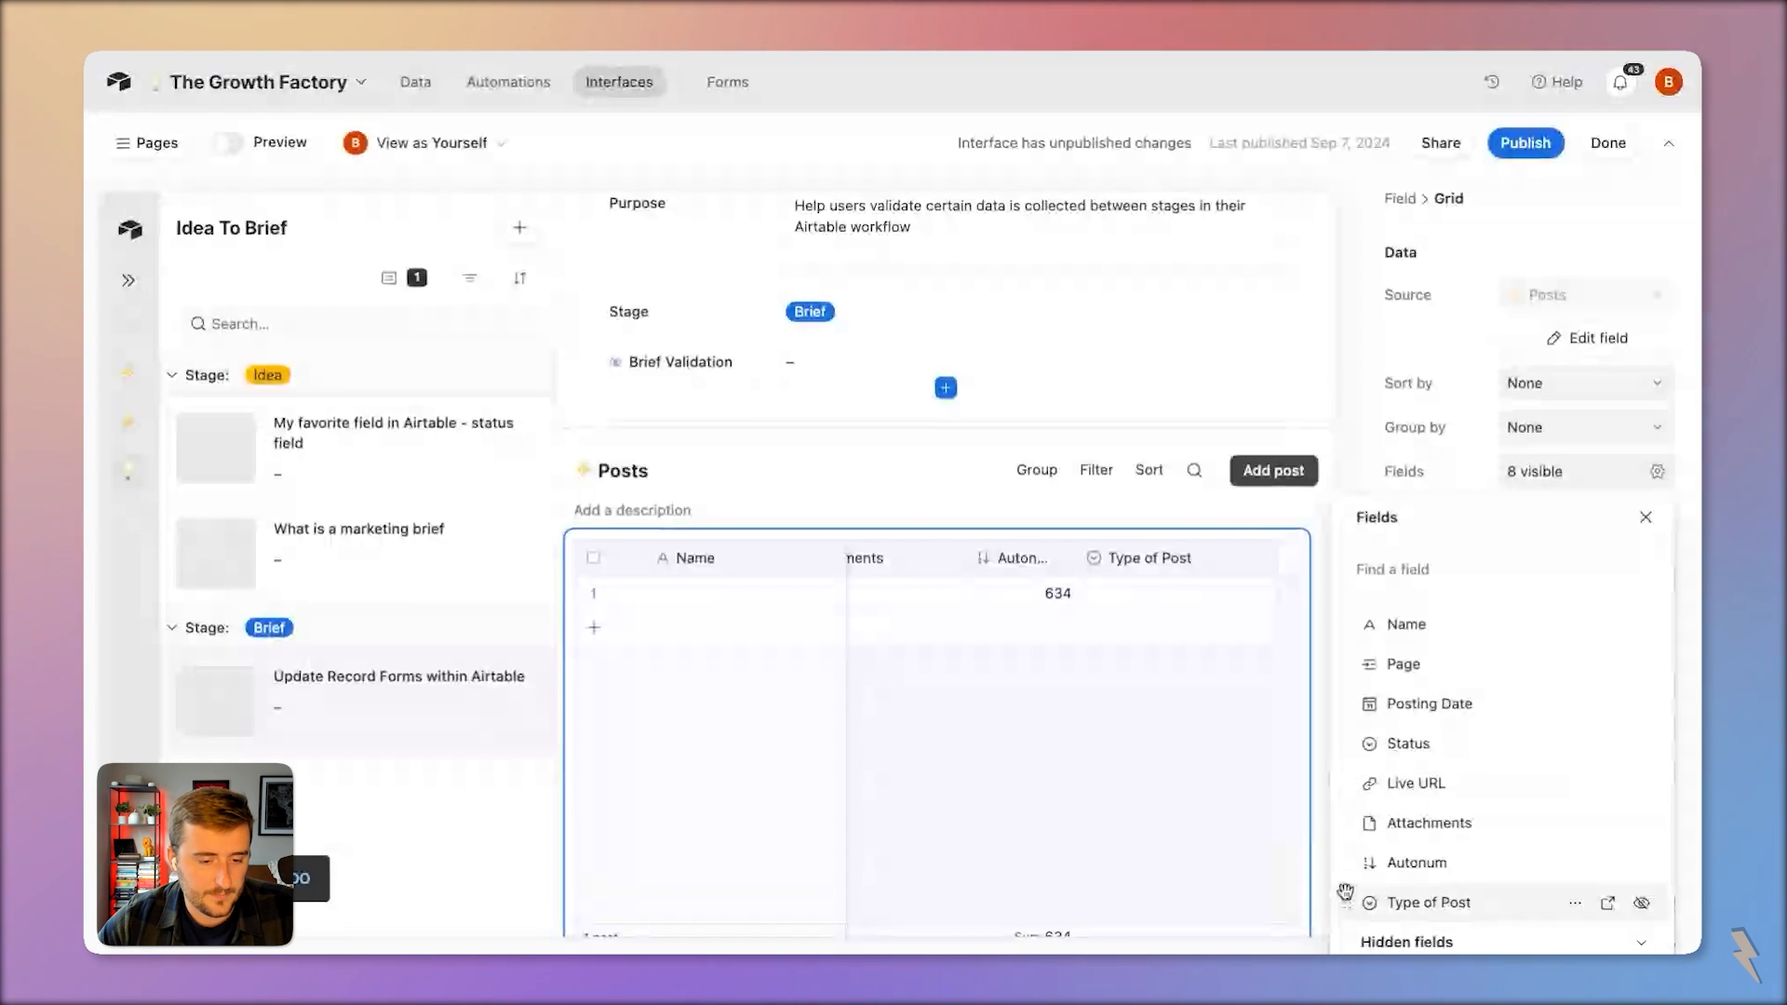
pyautogui.moveTo(1349, 902); pyautogui.dragTo(1358, 665)
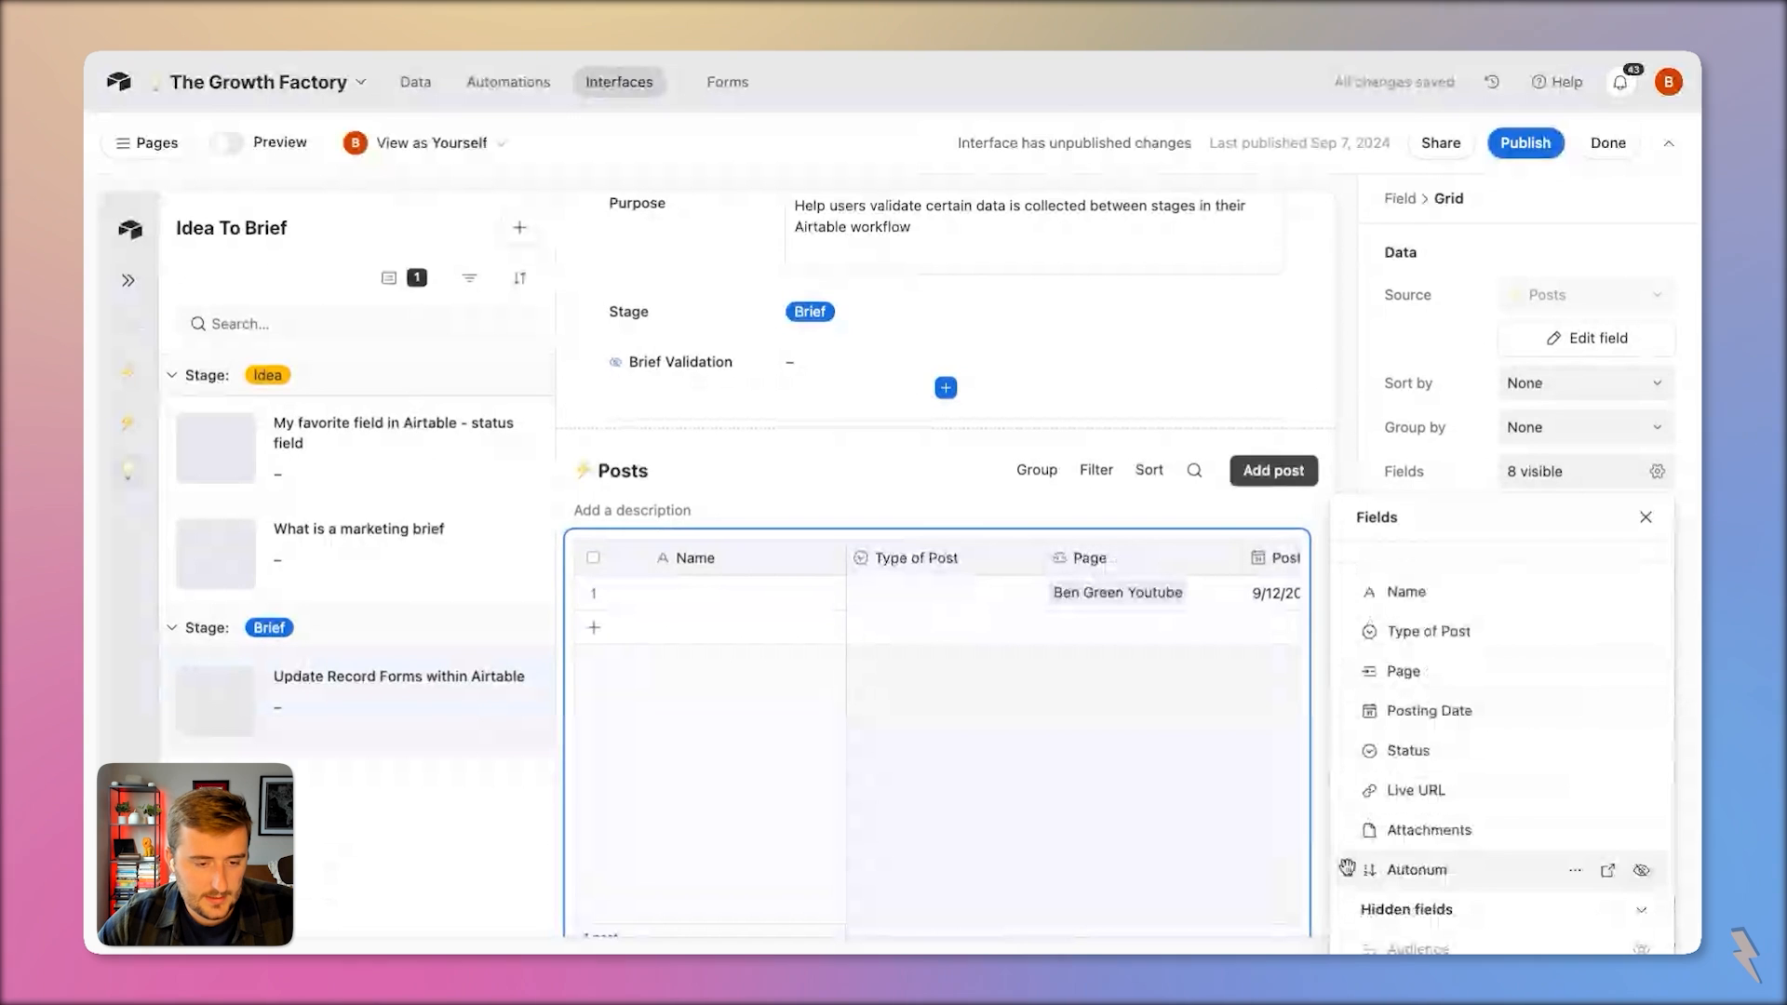
pyautogui.moveTo(1347, 867); pyautogui.dragTo(1349, 622)
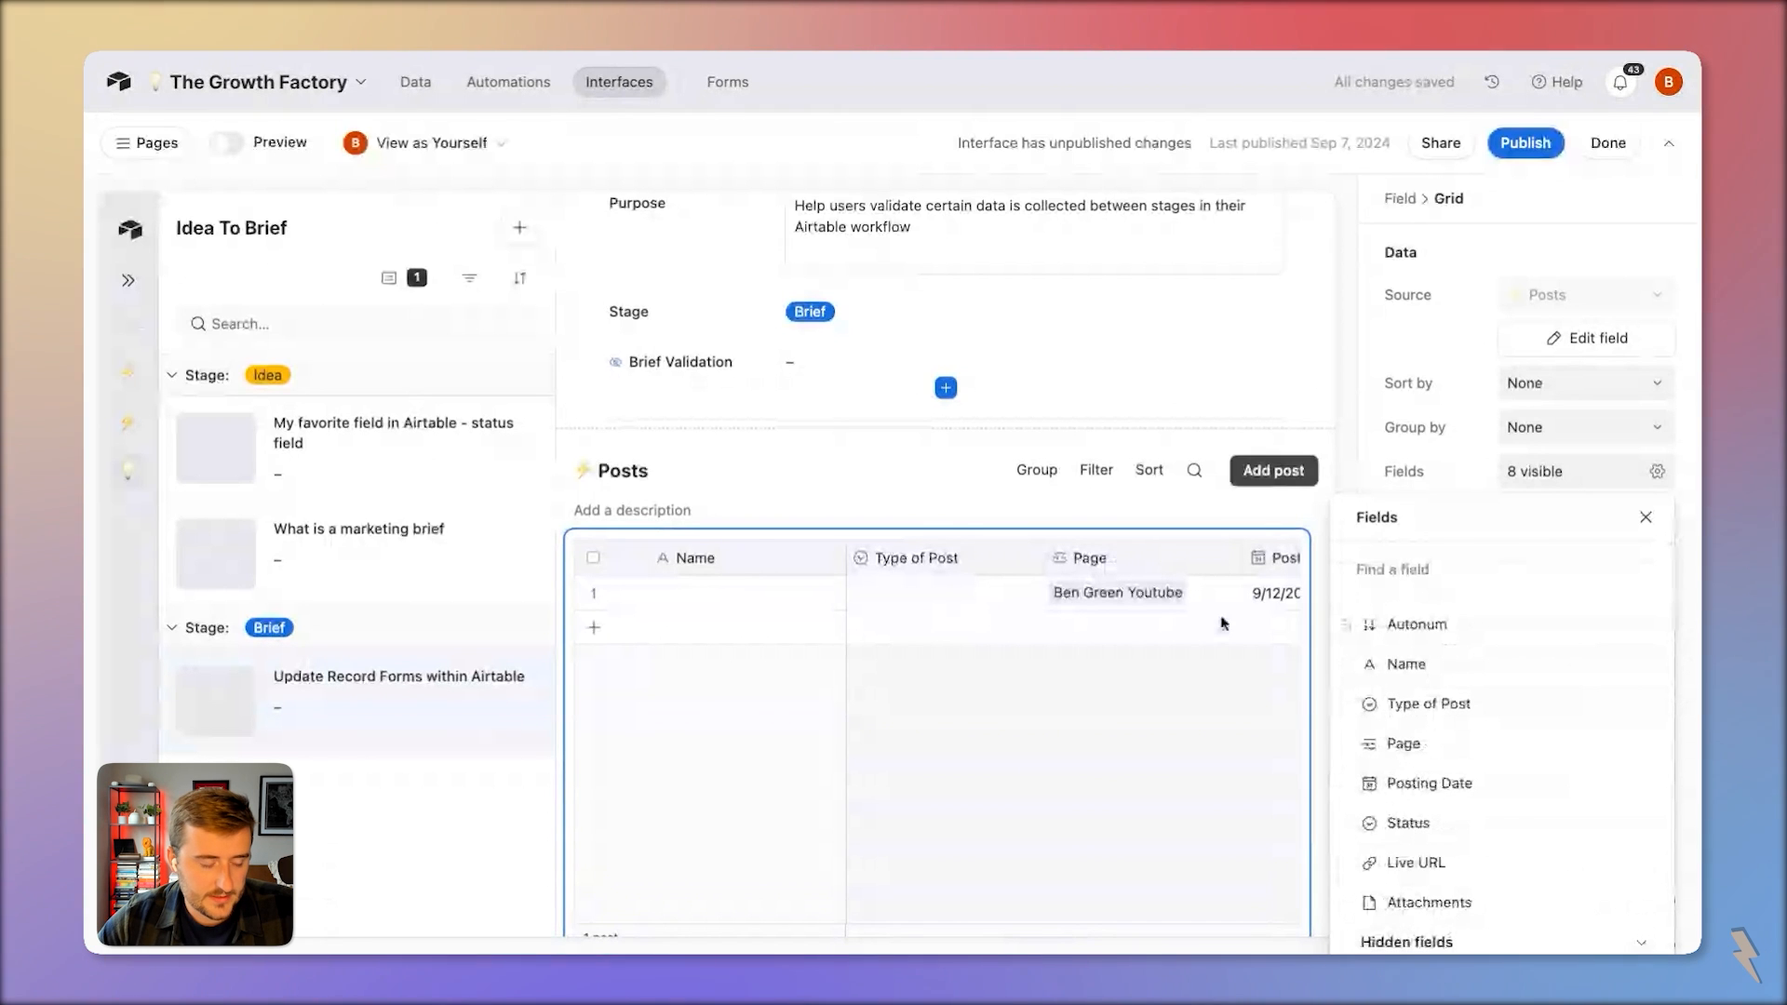
# Try to extend the Posts grid's frozen columns past Autonum to include Name and Type of Post
pyautogui.click(763, 557)
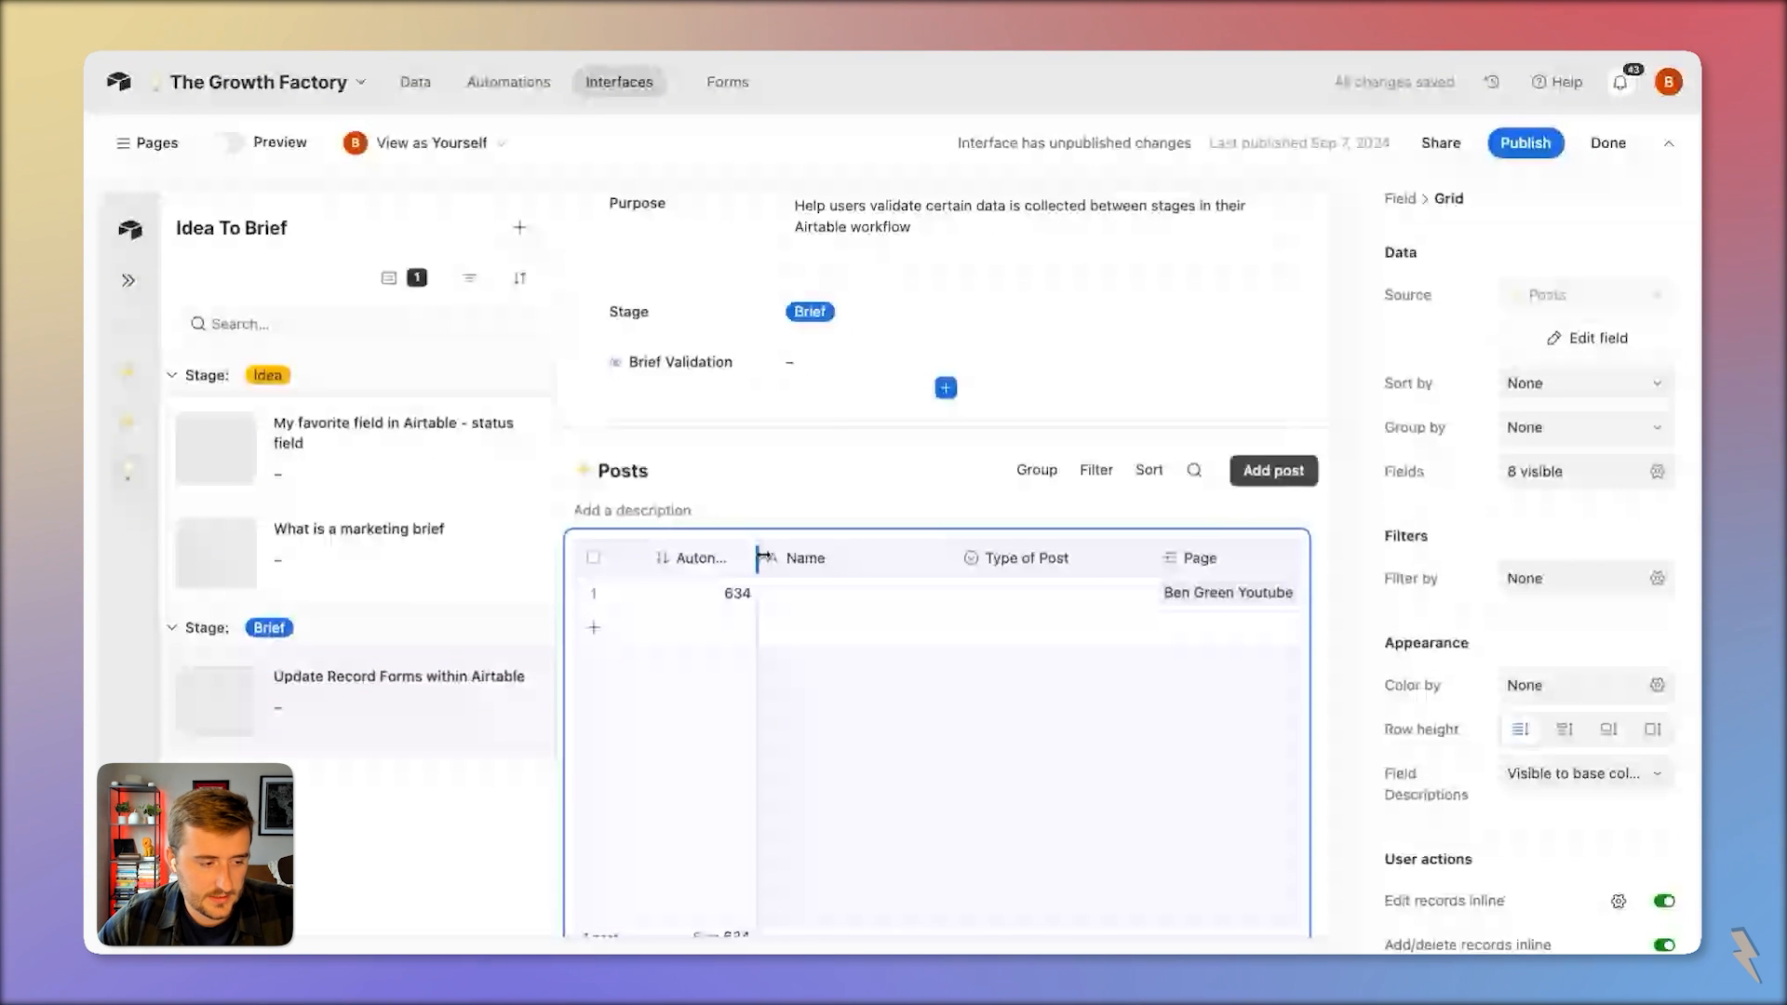
pyautogui.hscroll(5, 1112, 771)
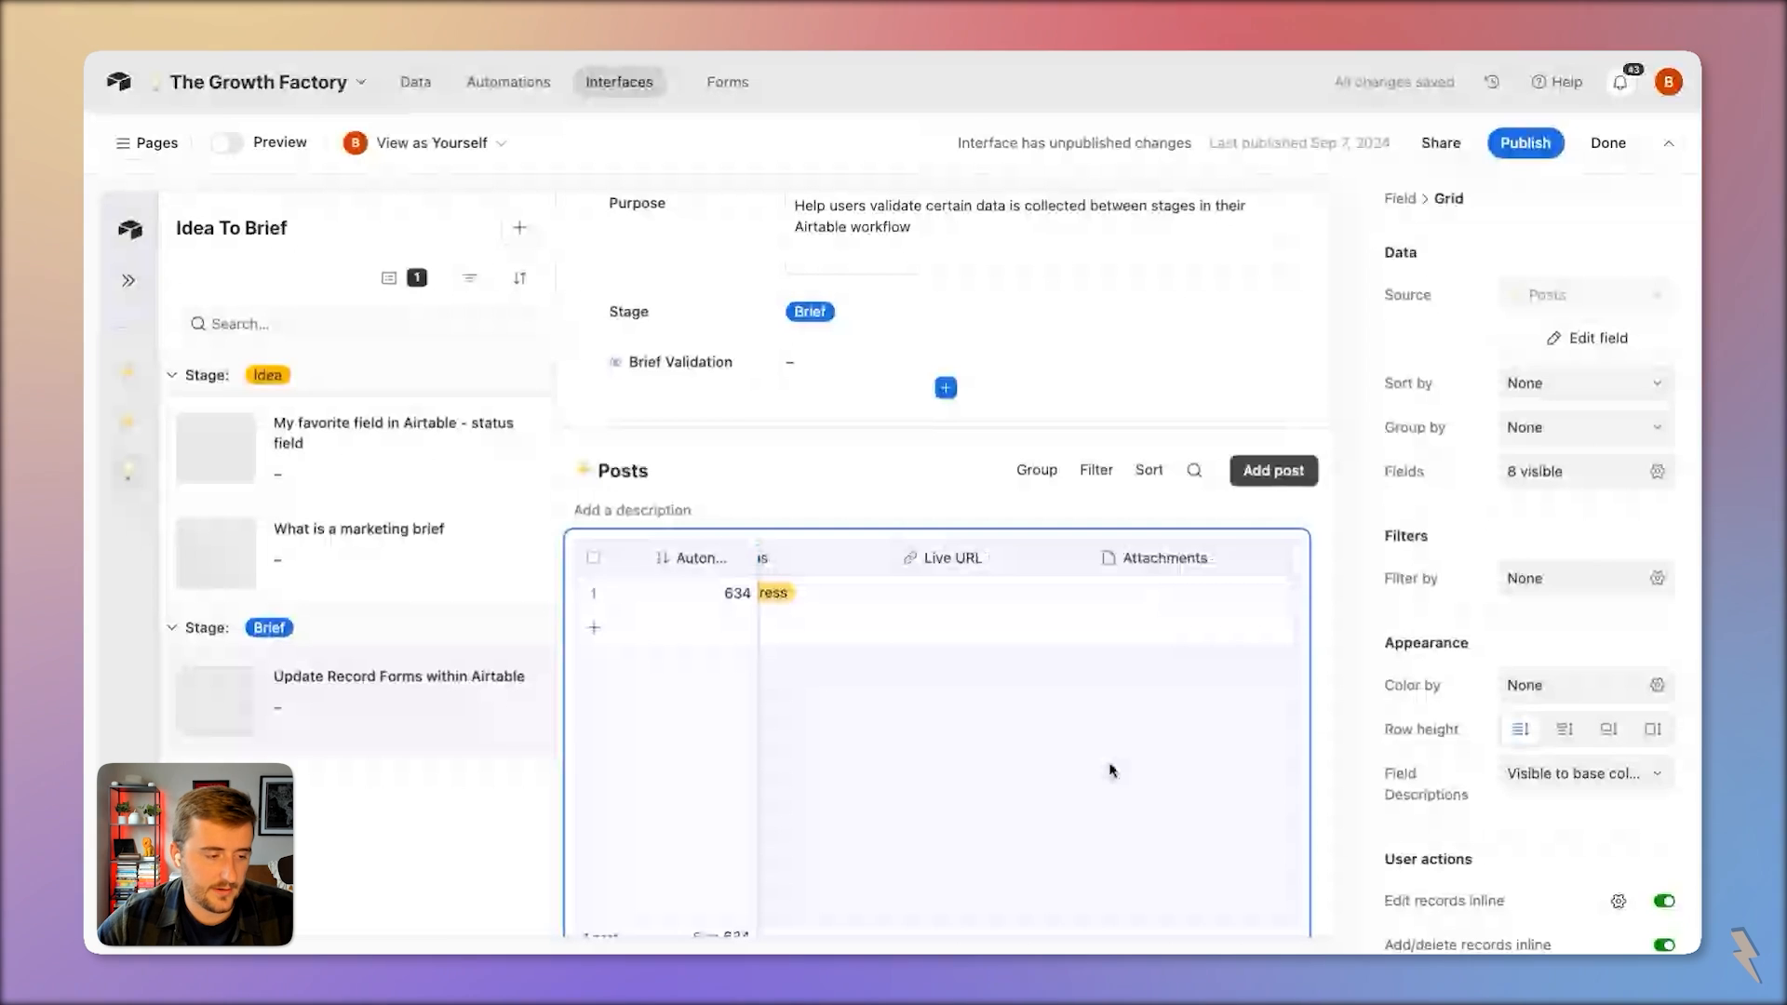
pyautogui.hscroll(-5, 930, 679)
pyautogui.moveTo(759, 588); pyautogui.dragTo(945, 590)
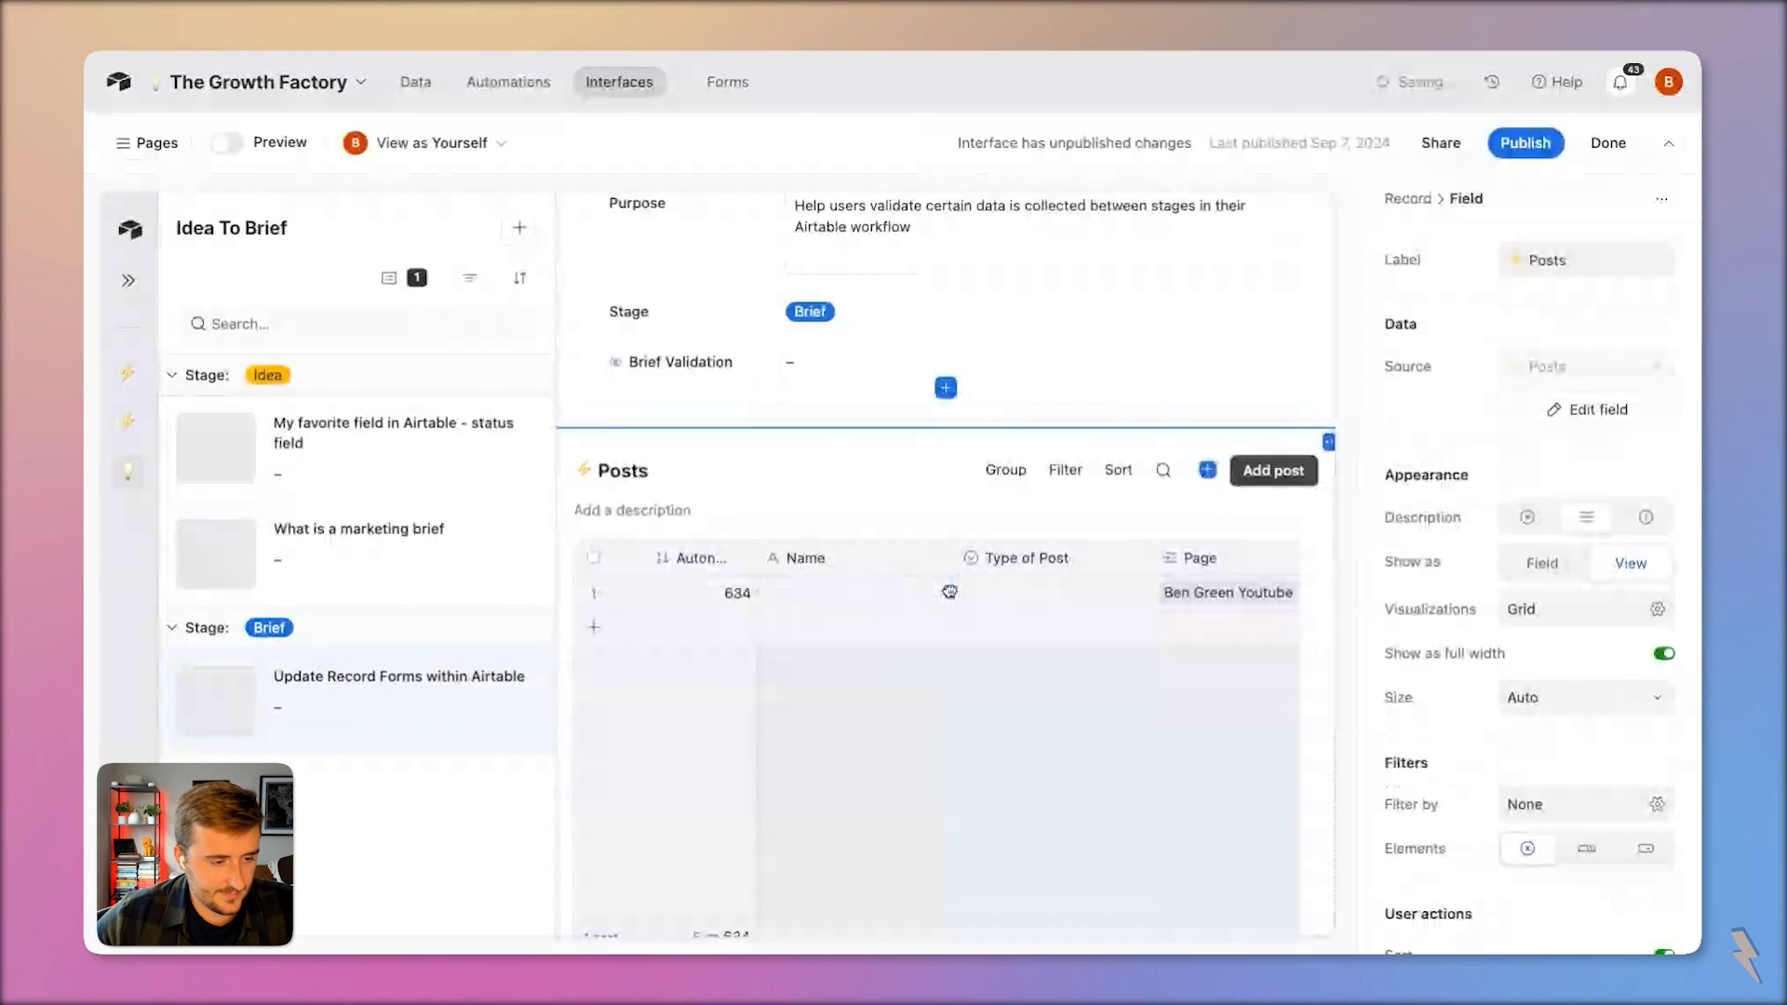
pyautogui.click(768, 680)
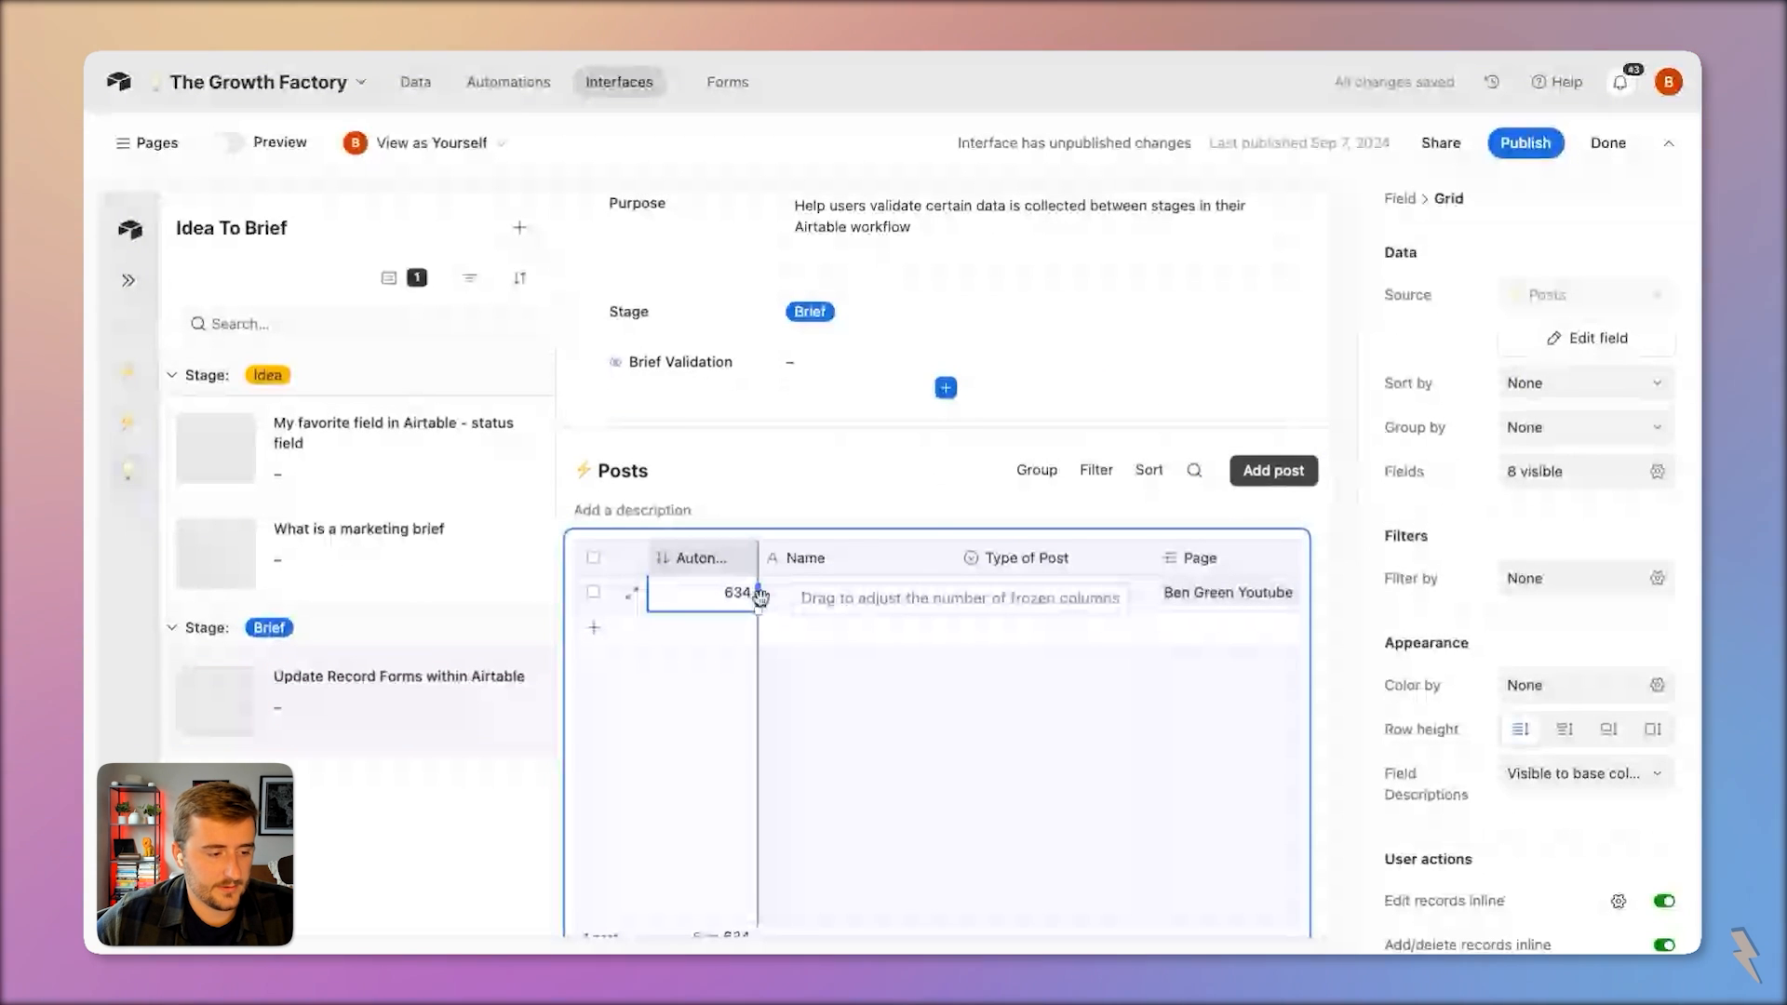
pyautogui.moveTo(757, 596); pyautogui.dragTo(1154, 598)
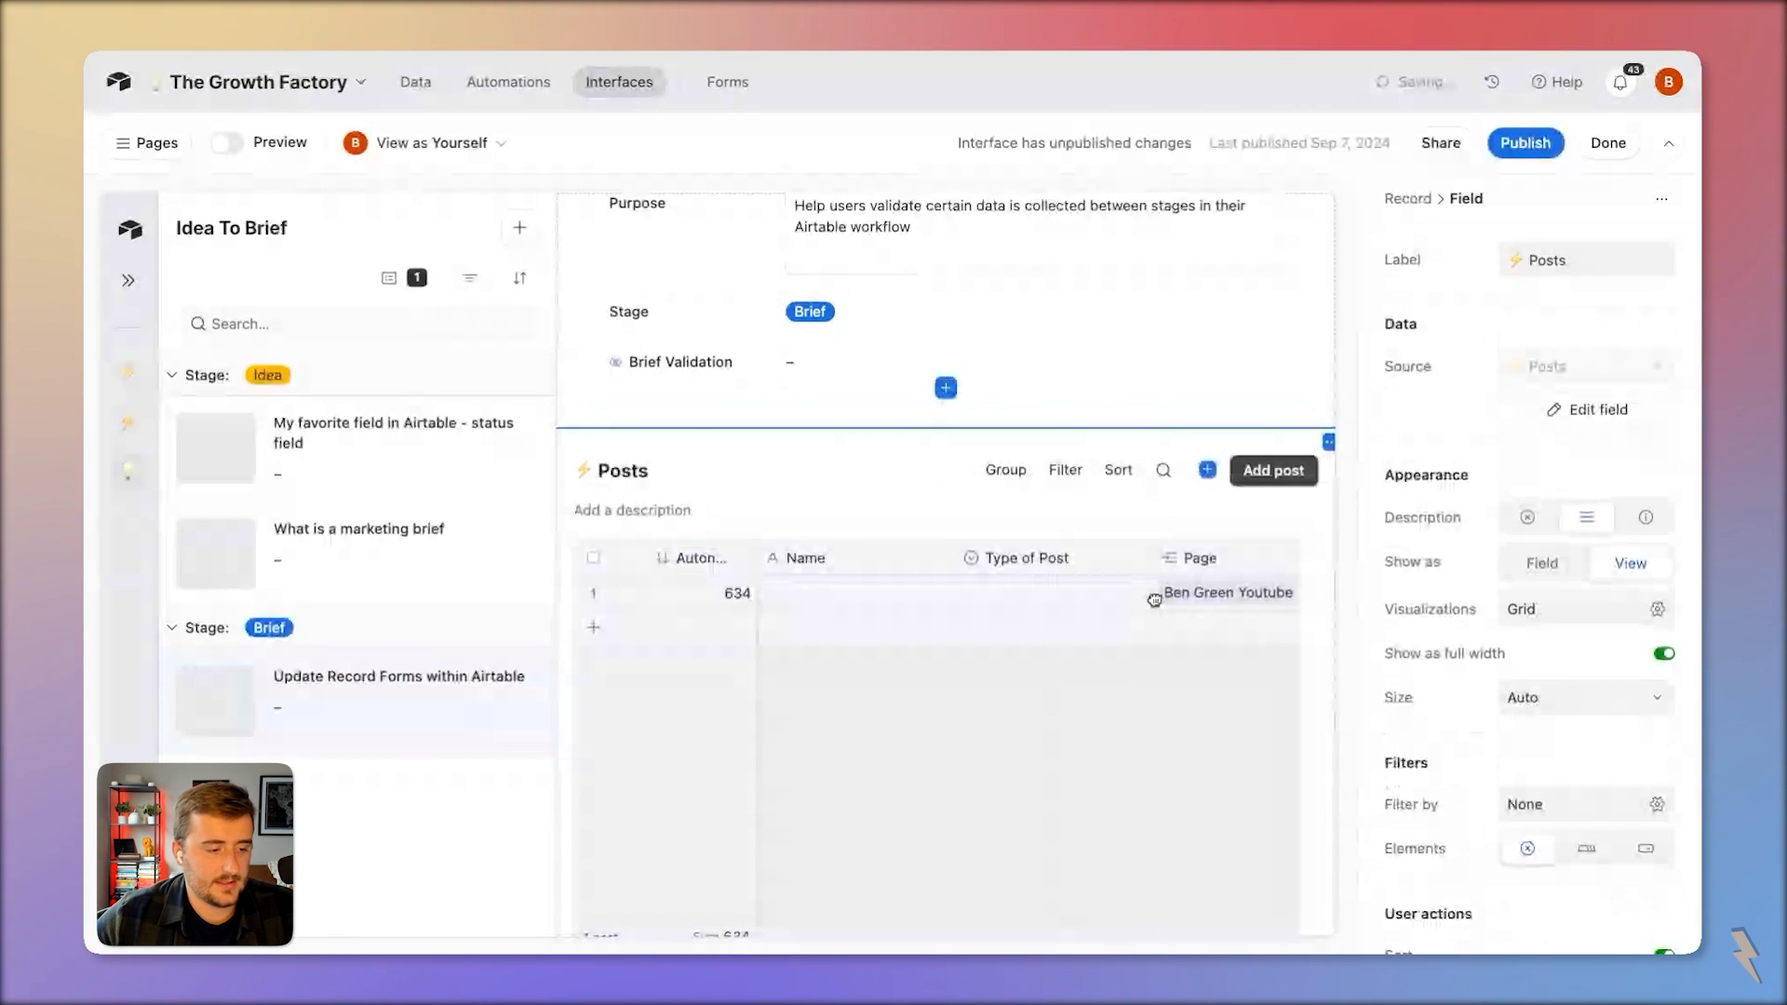
# Narrow the Type of Post column slightly in the Posts grid and look through the remaining columns
pyautogui.hscroll(3, 1031, 578)
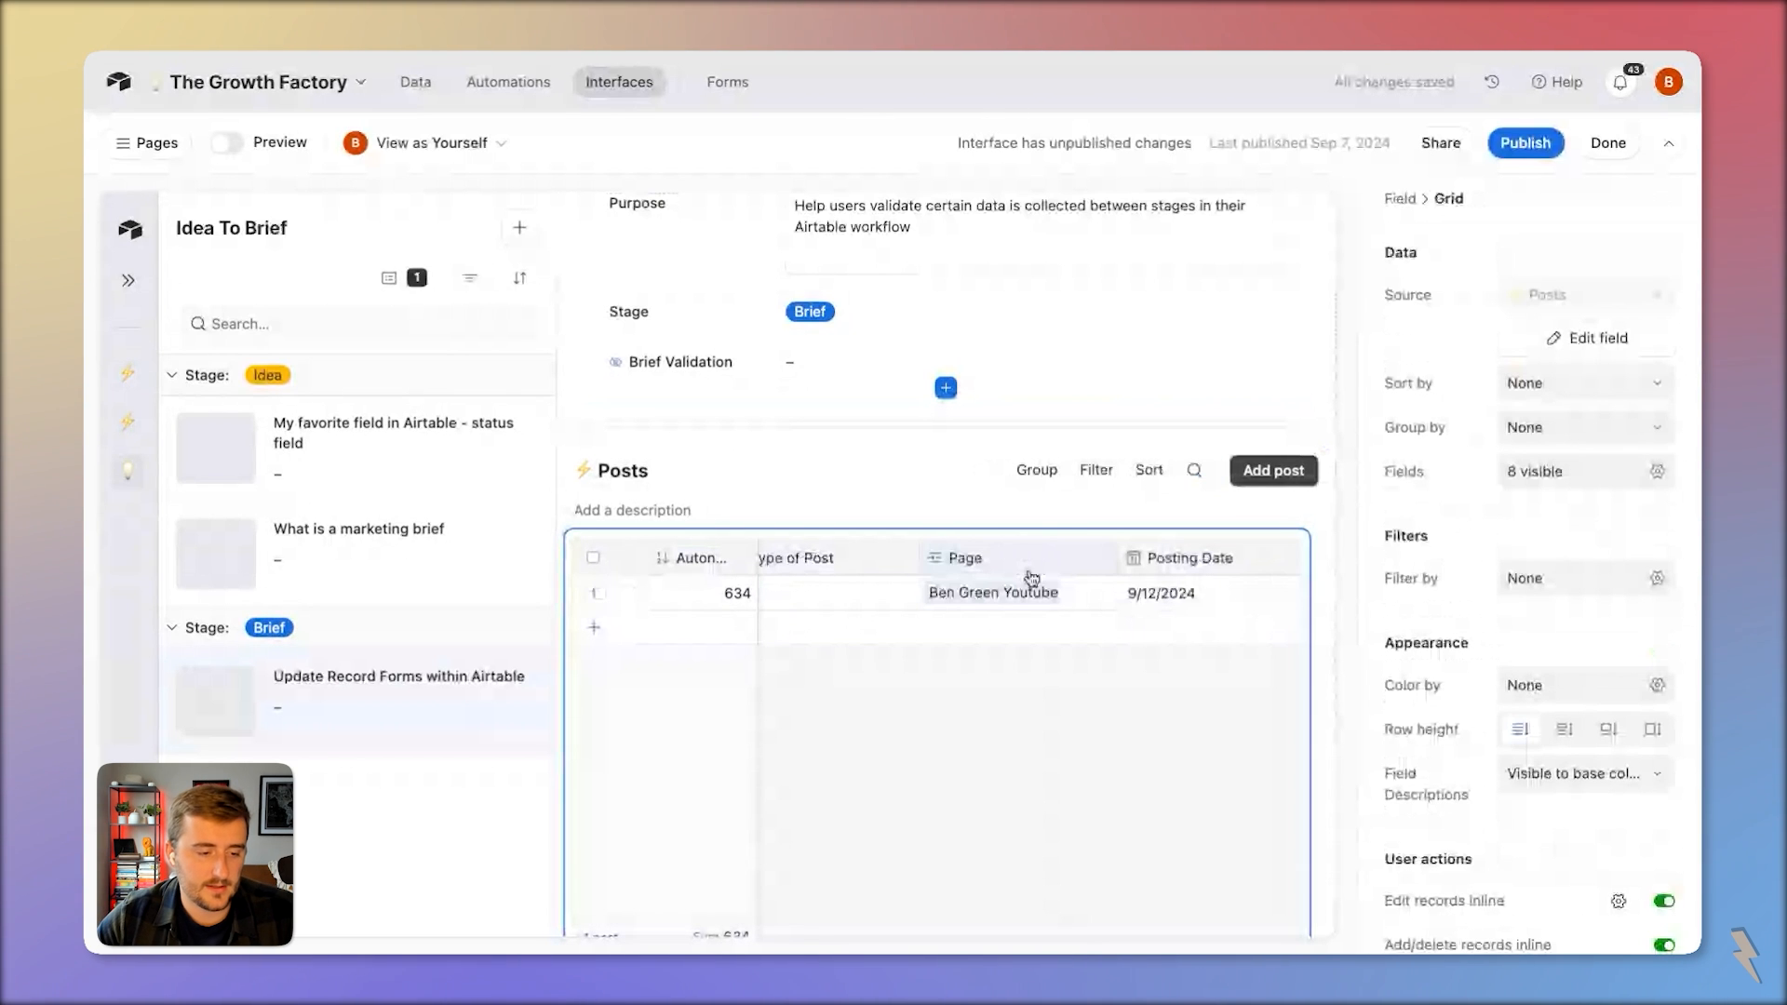
pyautogui.hscroll(-3, 1030, 578)
pyautogui.moveTo(1157, 561)
pyautogui.mouseDown()
pyautogui.moveTo(1071, 568)
pyautogui.moveTo(1124, 555)
pyautogui.mouseUp()
pyautogui.hscroll(2, 1123, 568)
pyautogui.hscroll(1, 1123, 569)
pyautogui.hscroll(2, 1164, 563)
pyautogui.hscroll(3, 1125, 556)
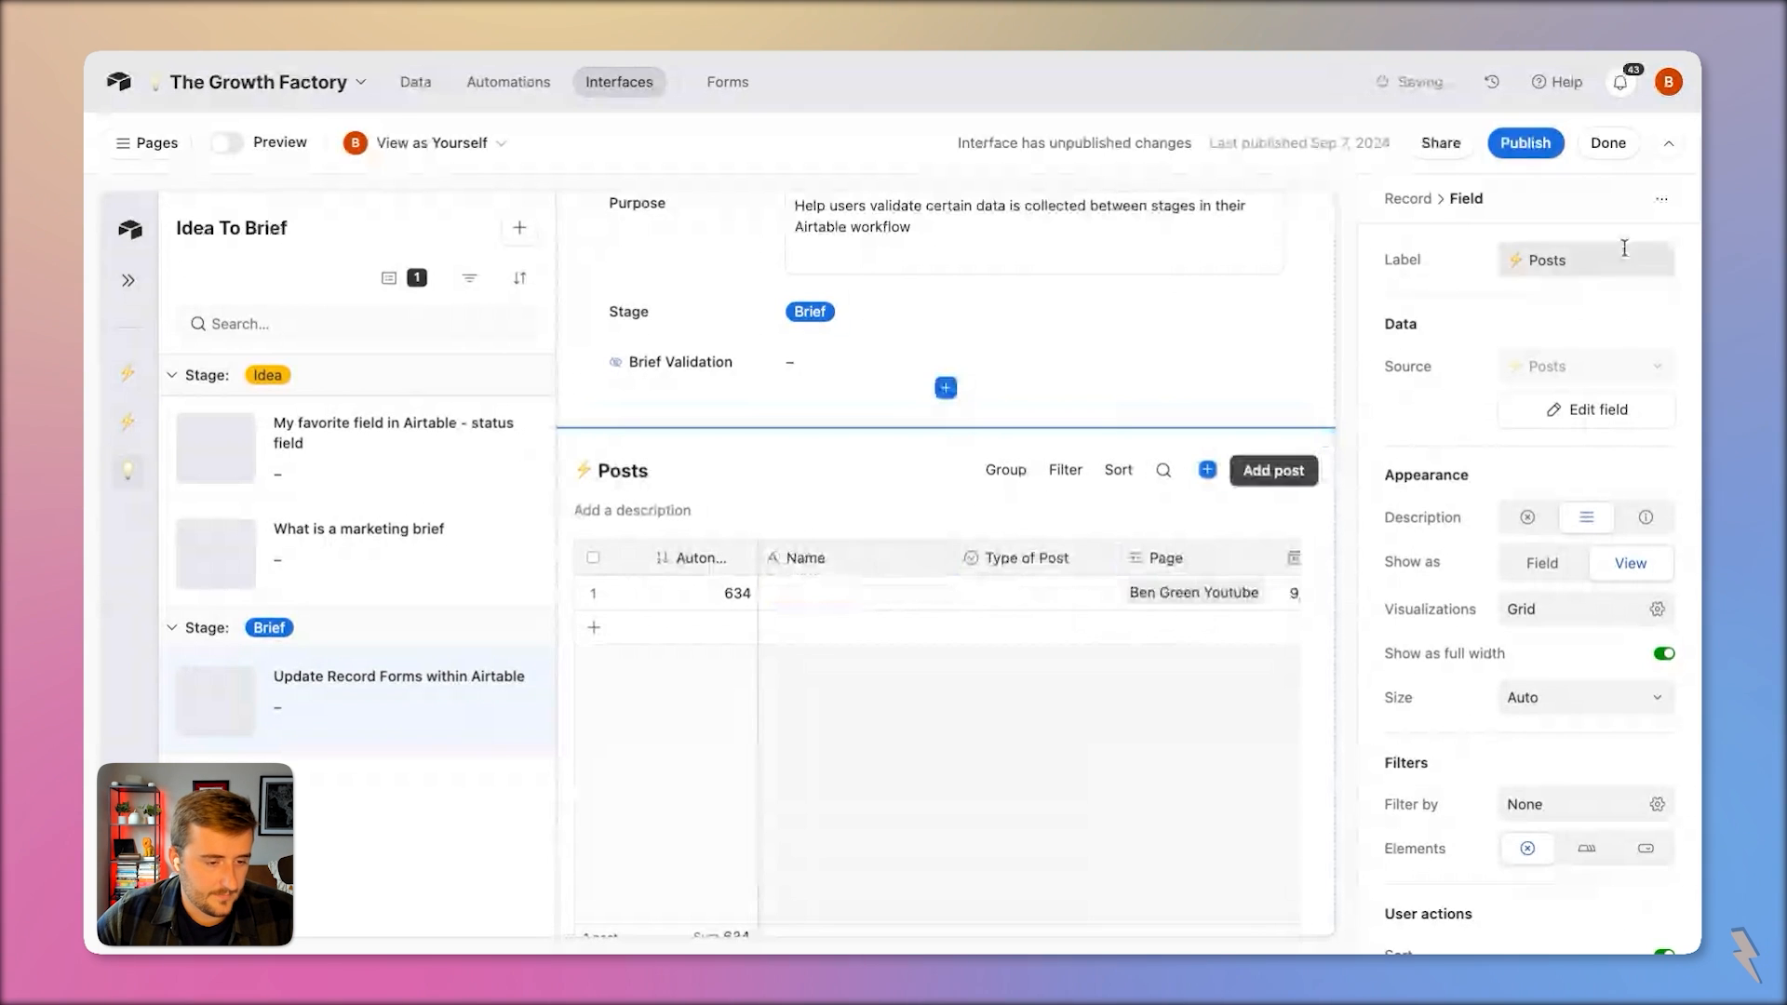
# Try to publish the Brief Dev interface's changes and switch the Idea To Brief page to preview
pyautogui.click(1531, 143)
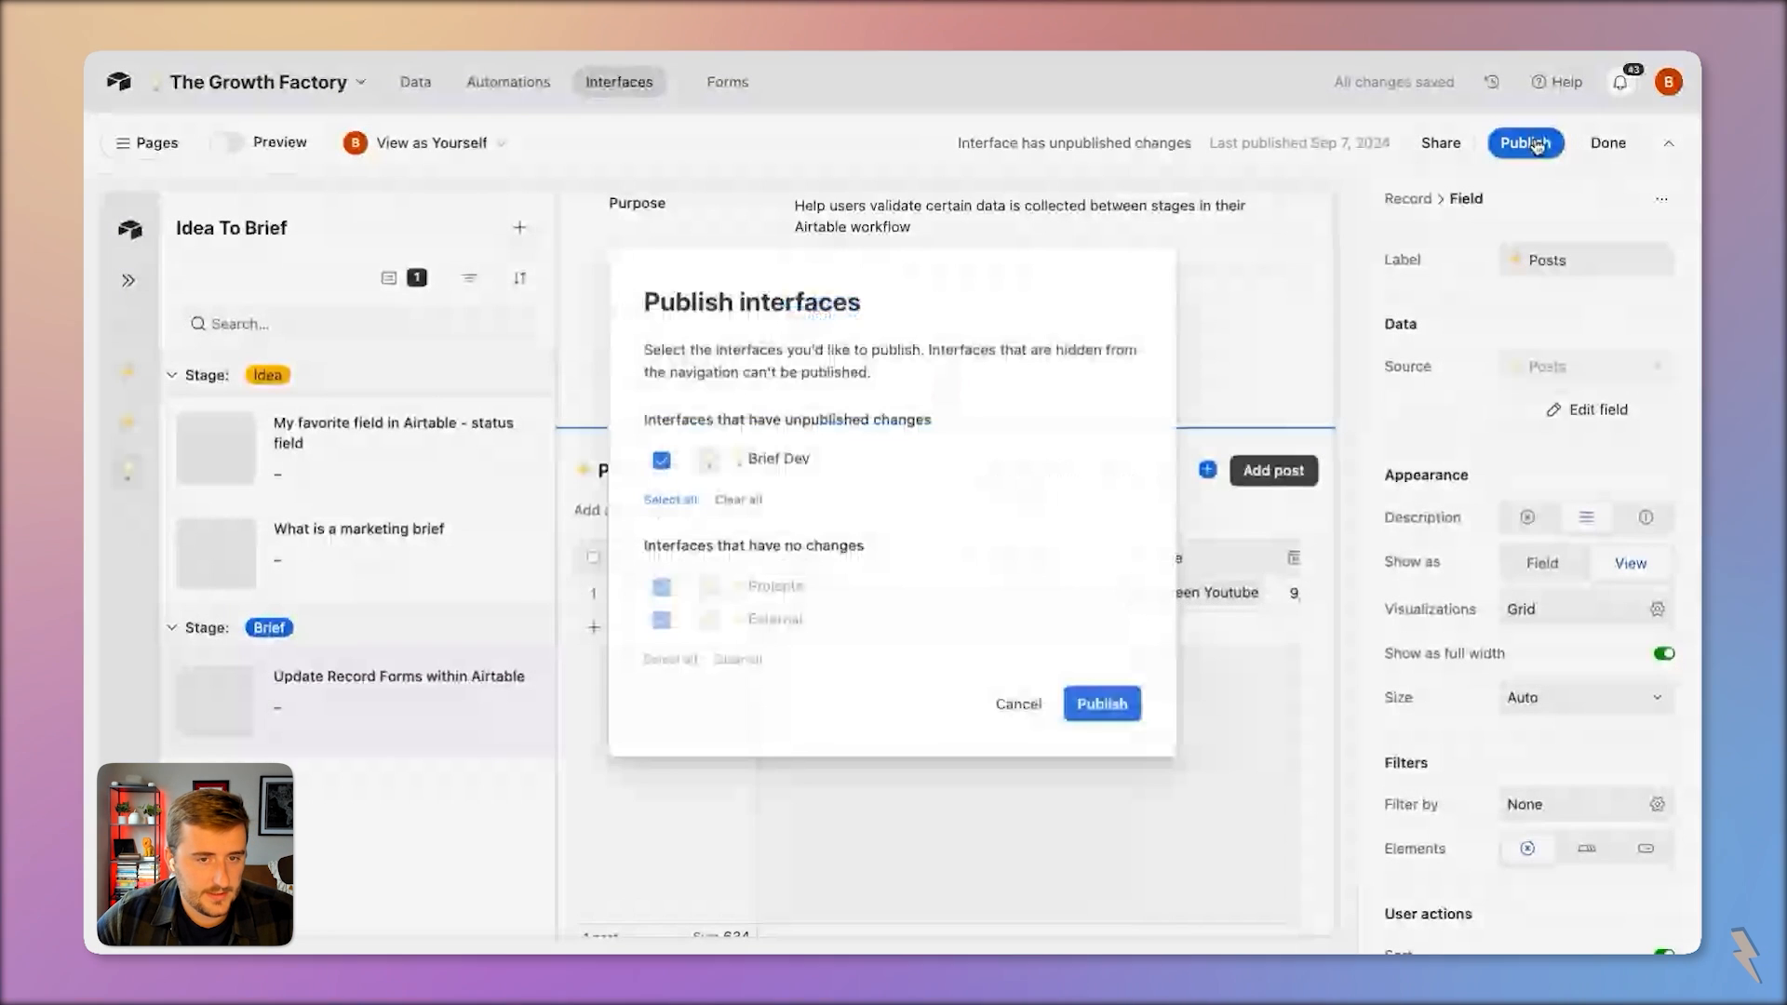
pyautogui.click(1076, 718)
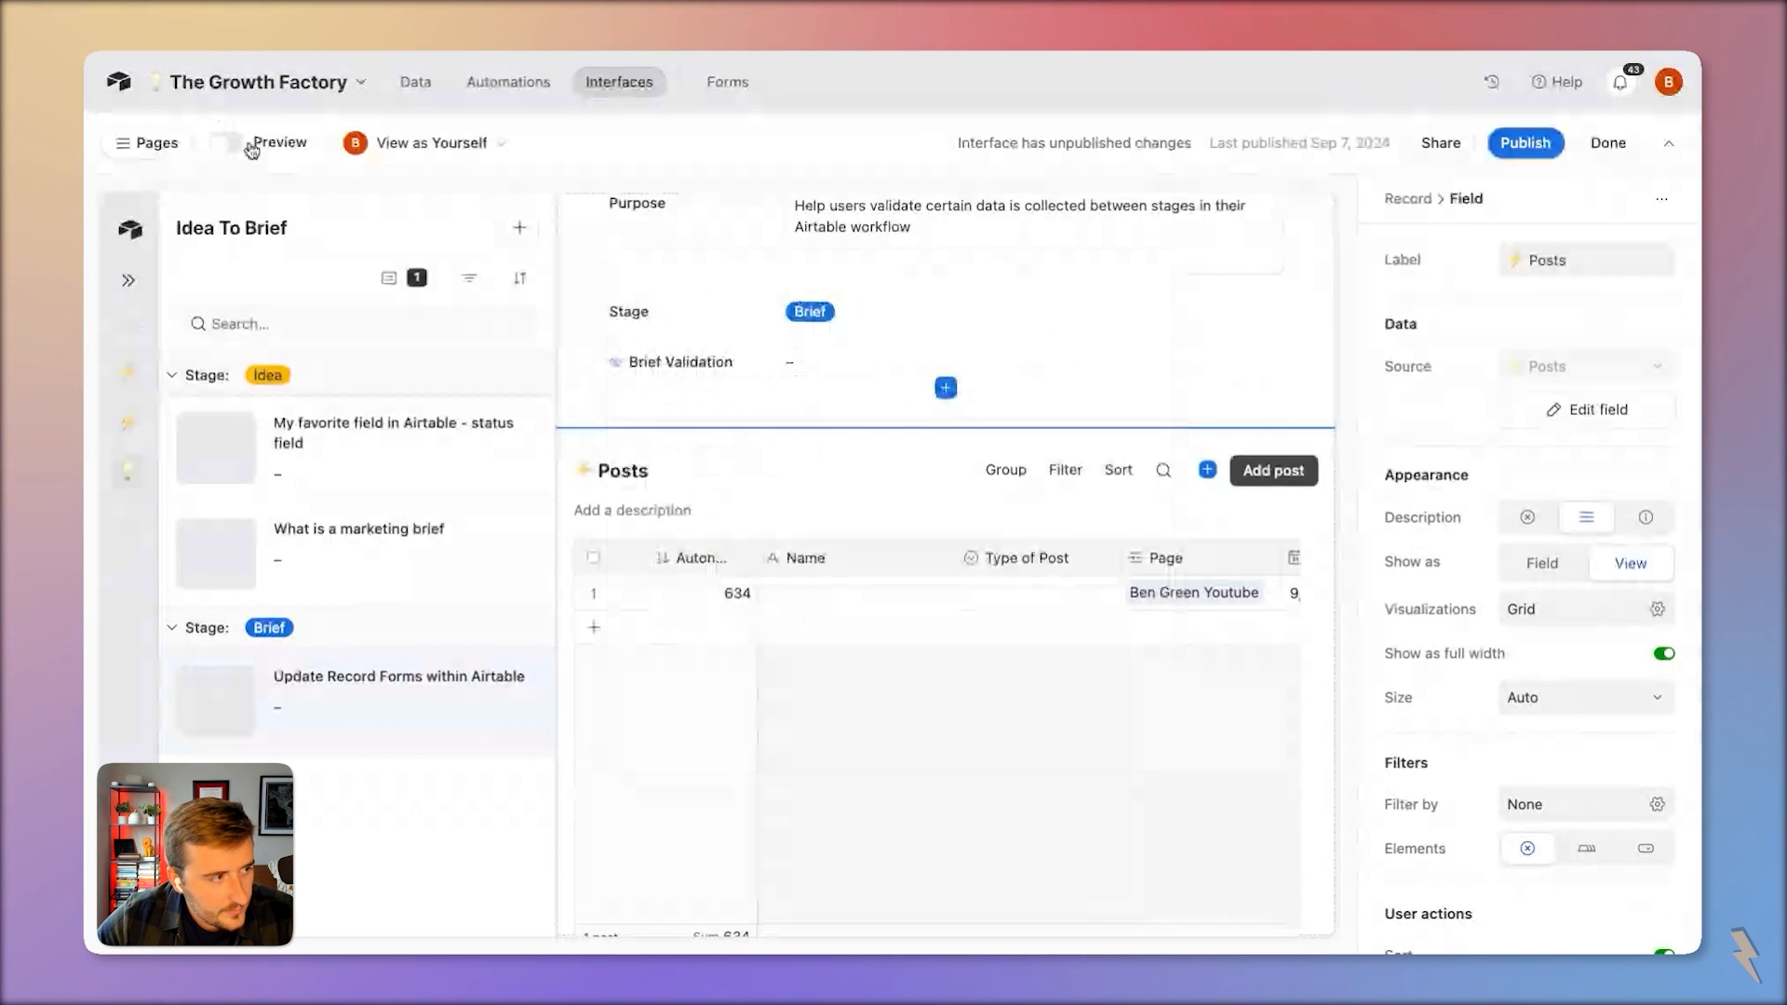
pyautogui.click(255, 143)
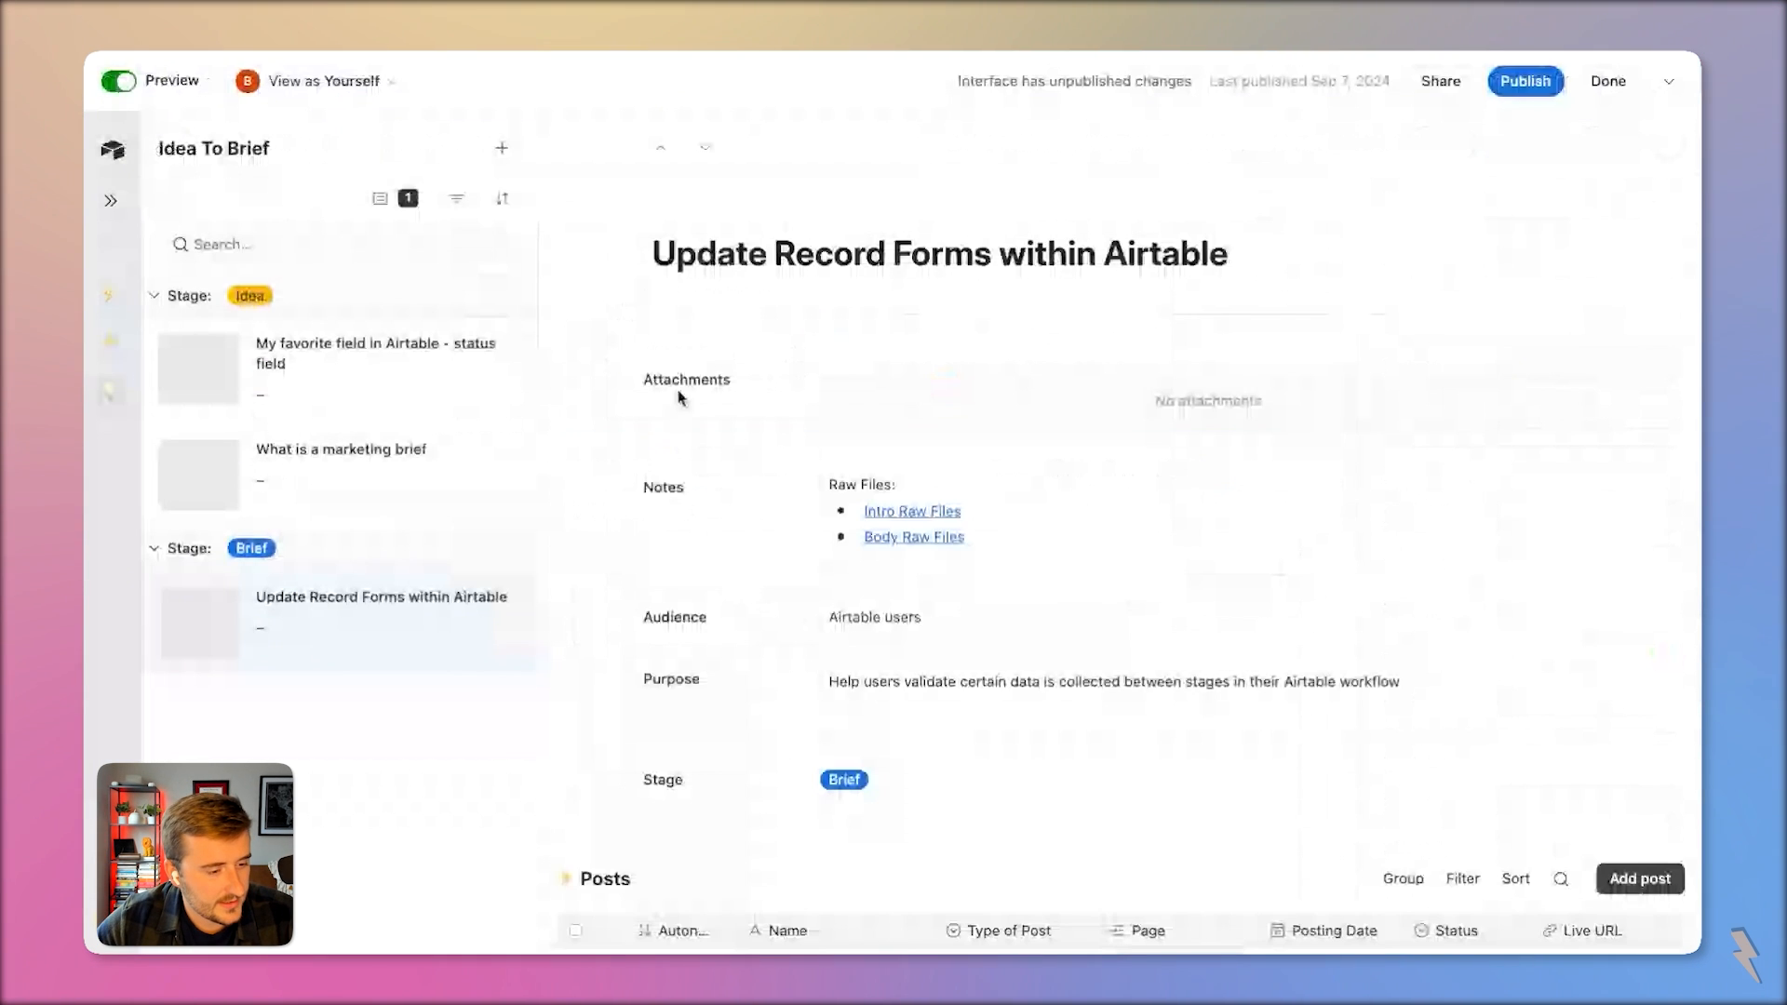
# Set the Type of Post of the existing post in the previewed Posts grid to "Long Form Video"
pyautogui.scroll(-5, 1027, 667)
pyautogui.scroll(-1, 1026, 666)
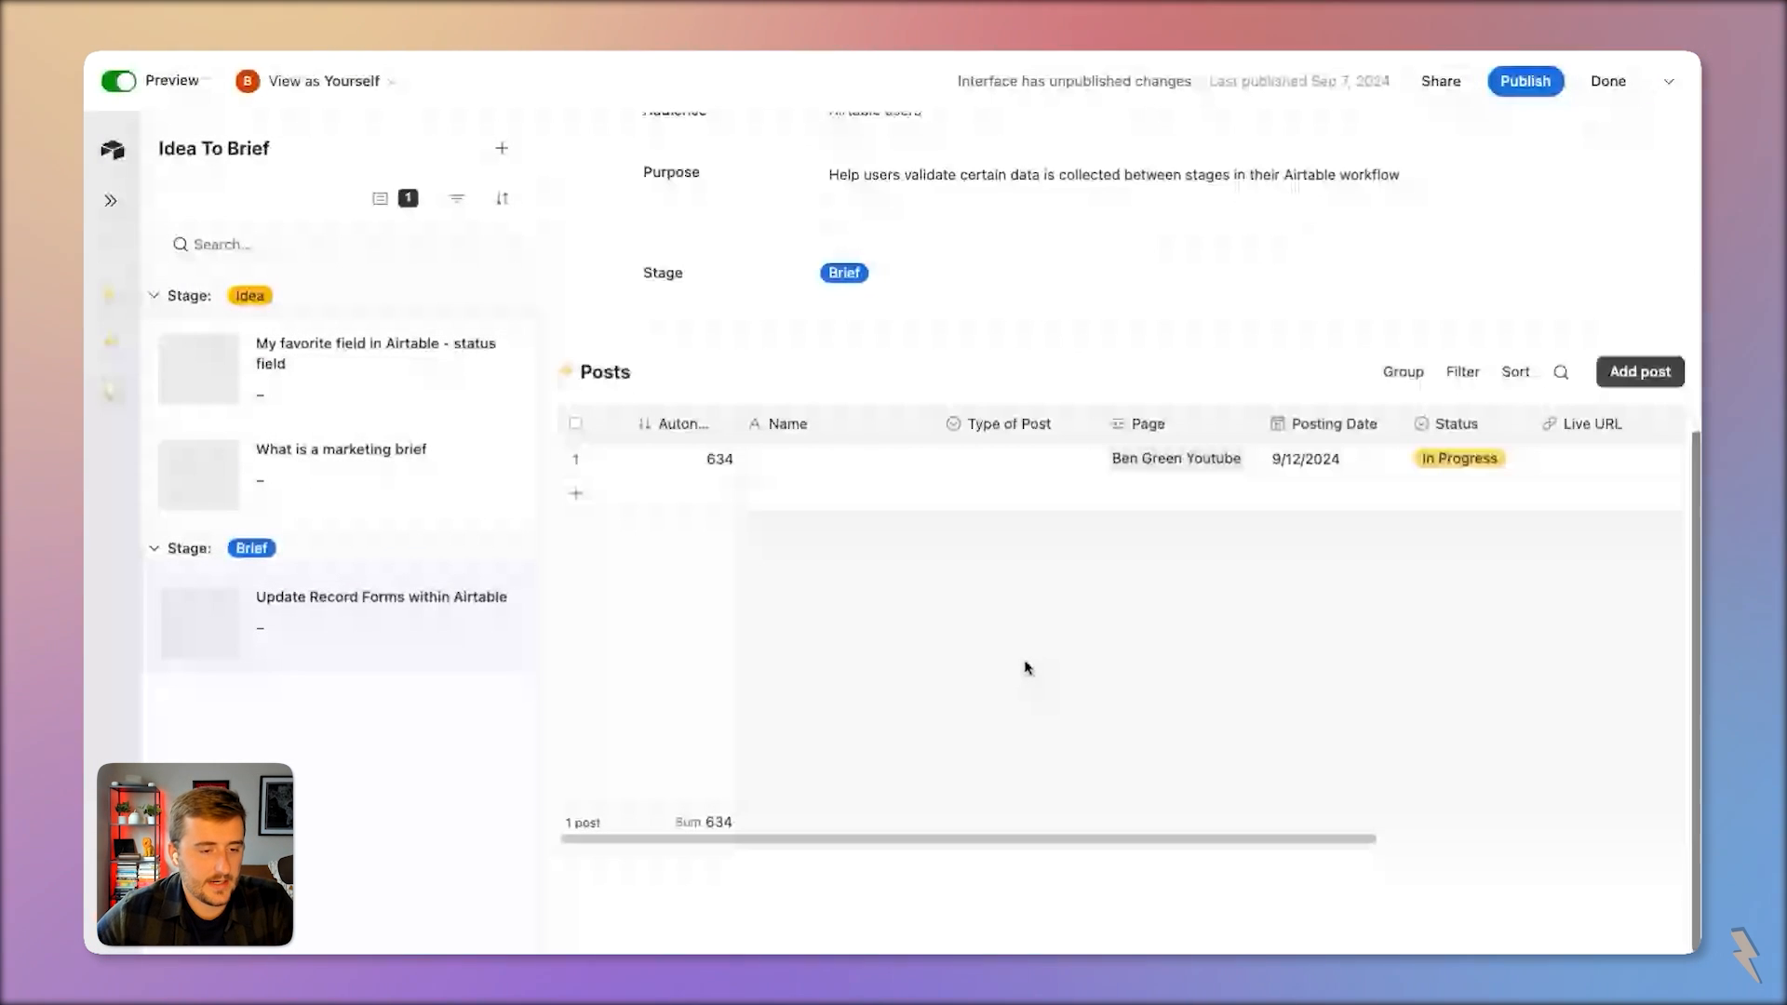
pyautogui.scroll(2, 965, 510)
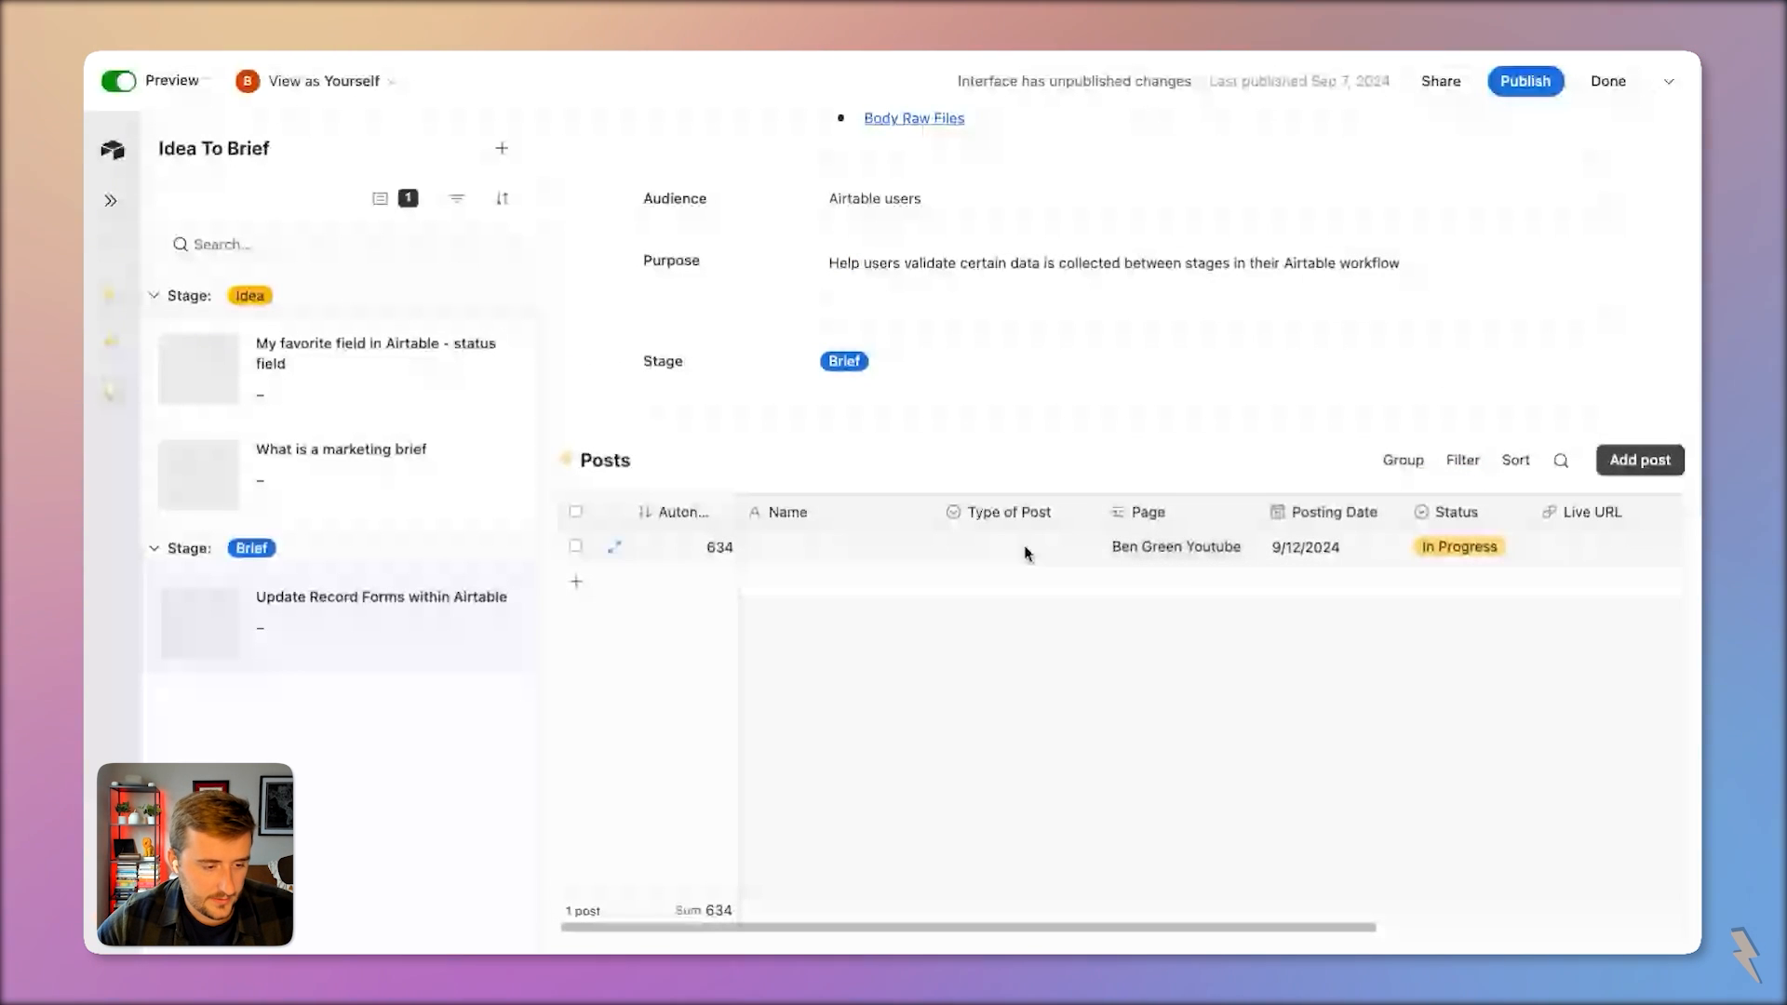
pyautogui.scroll(4, 1116, 810)
pyautogui.click(1019, 727)
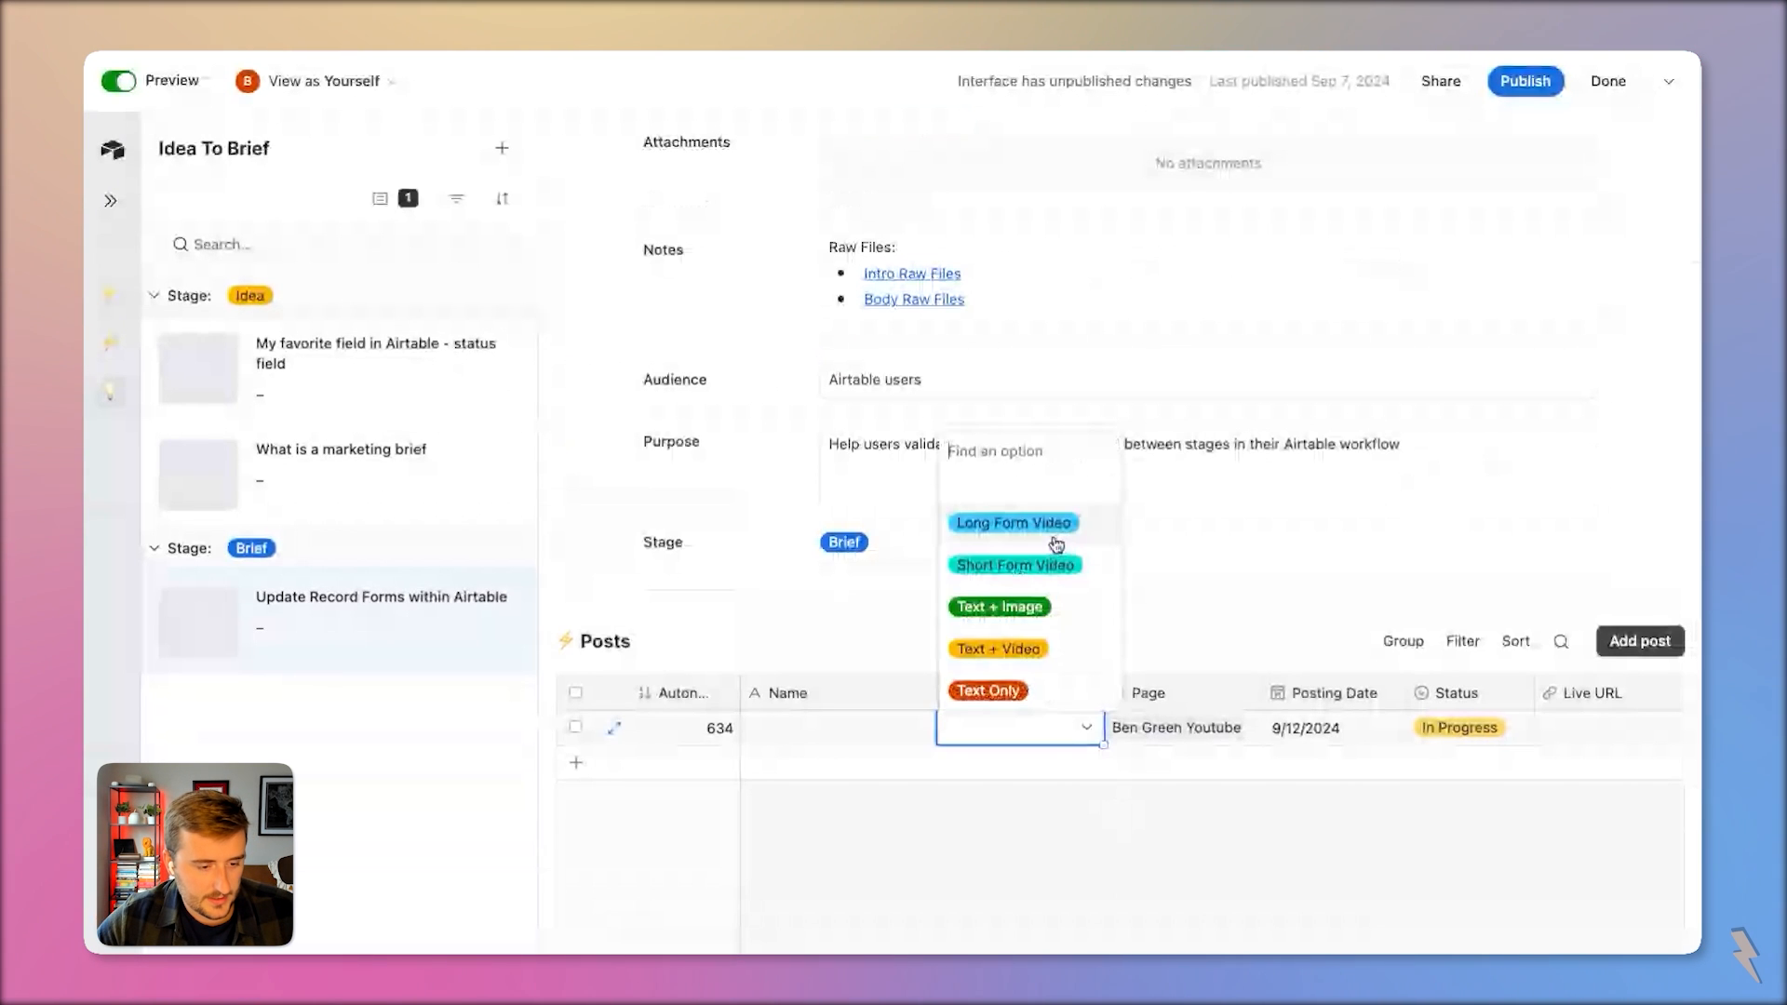
pyautogui.click(1005, 518)
pyautogui.click(1125, 879)
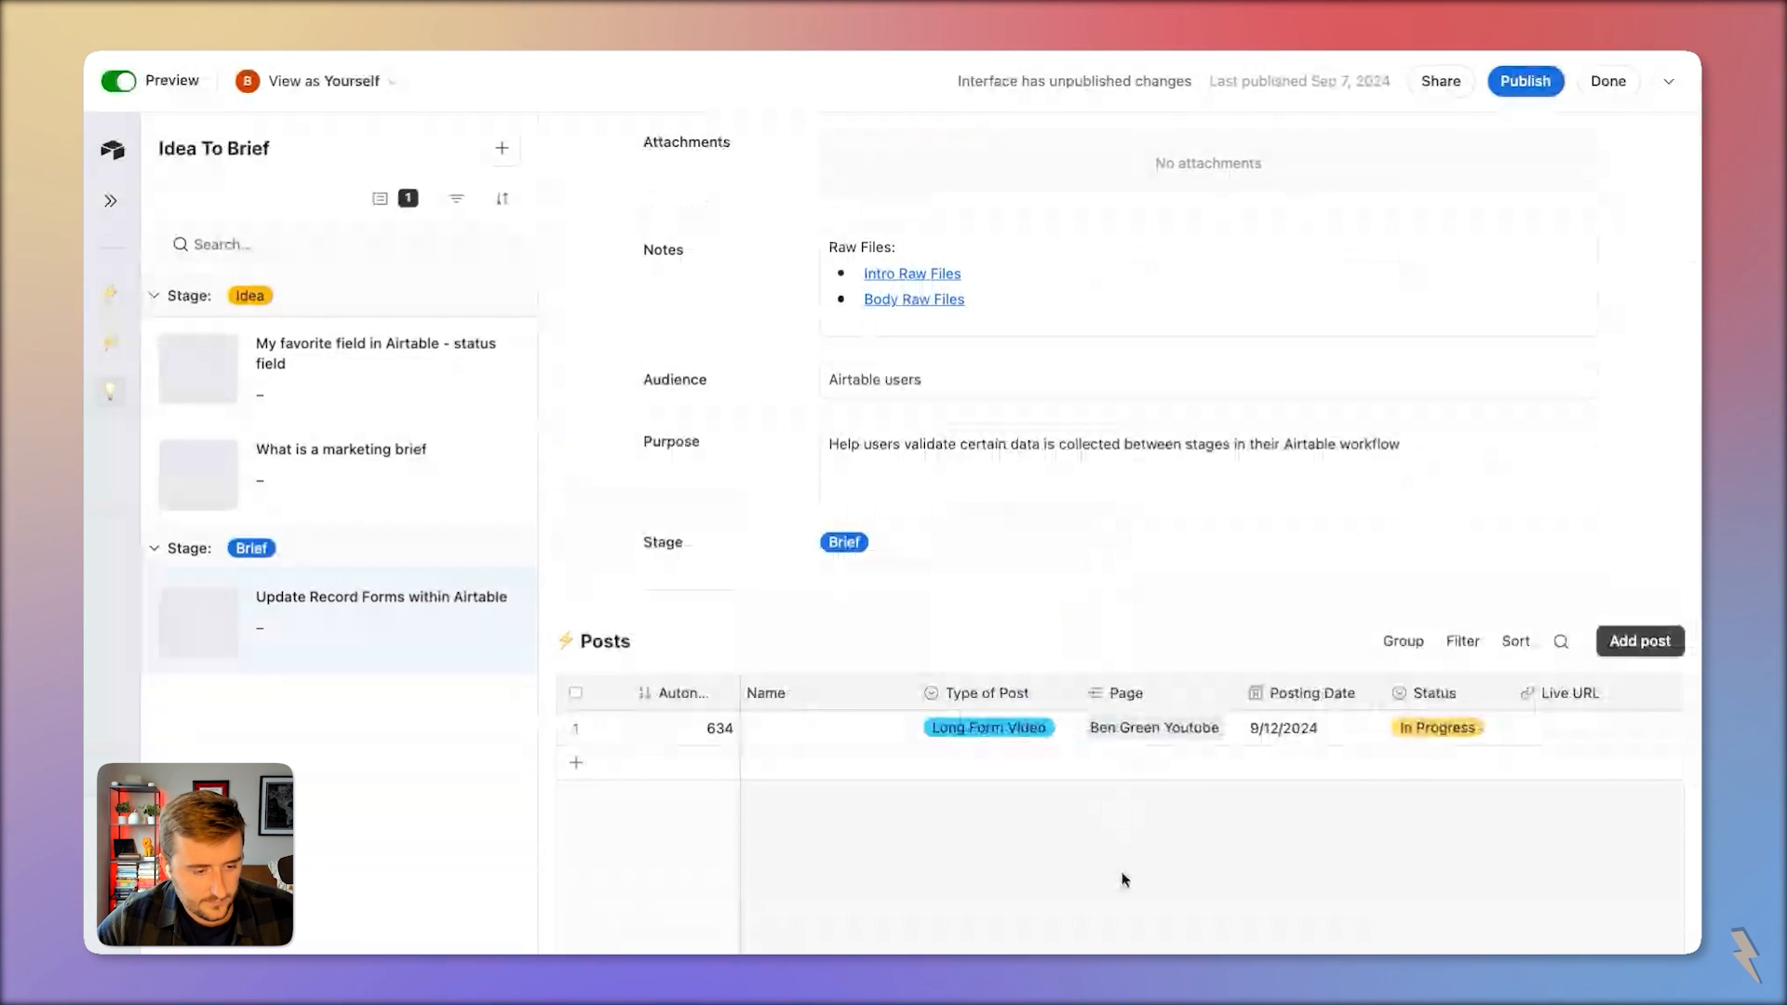
# Set the Name of the existing post in the Posts grid to "Update Record Forms within Airtable"
pyautogui.hscroll(2, 1125, 879)
pyautogui.hscroll(1, 1125, 879)
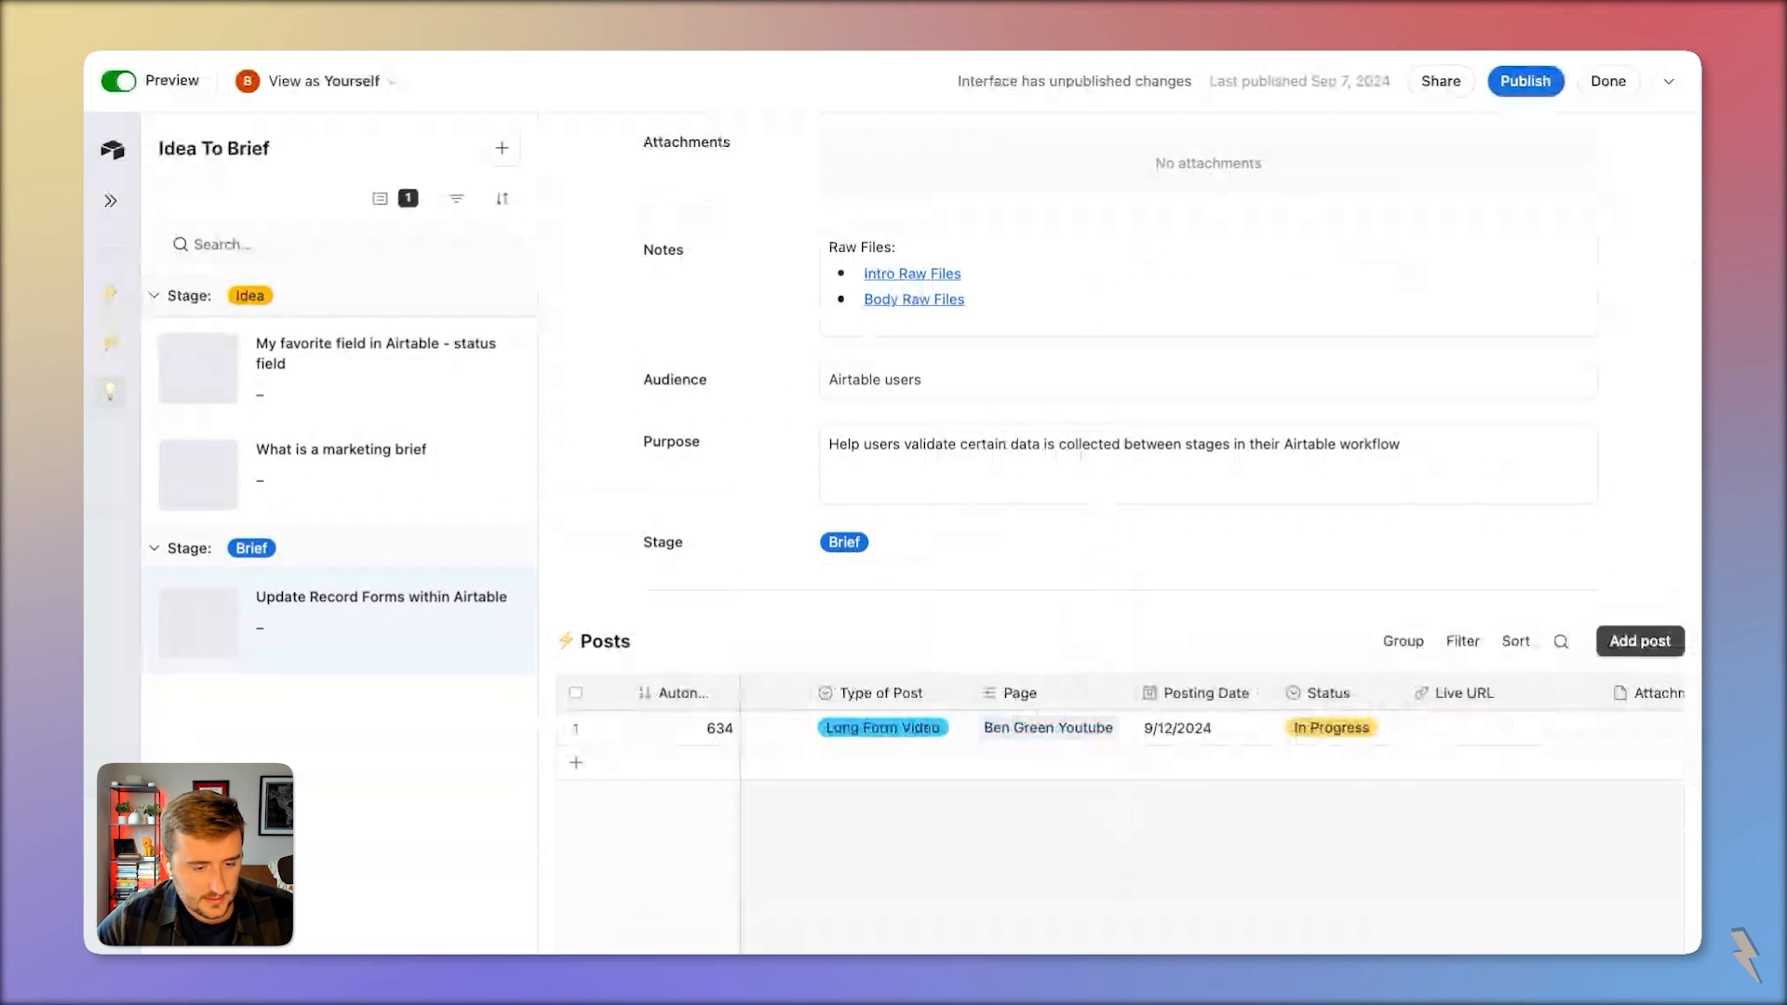
pyautogui.scroll(-3, 1117, 559)
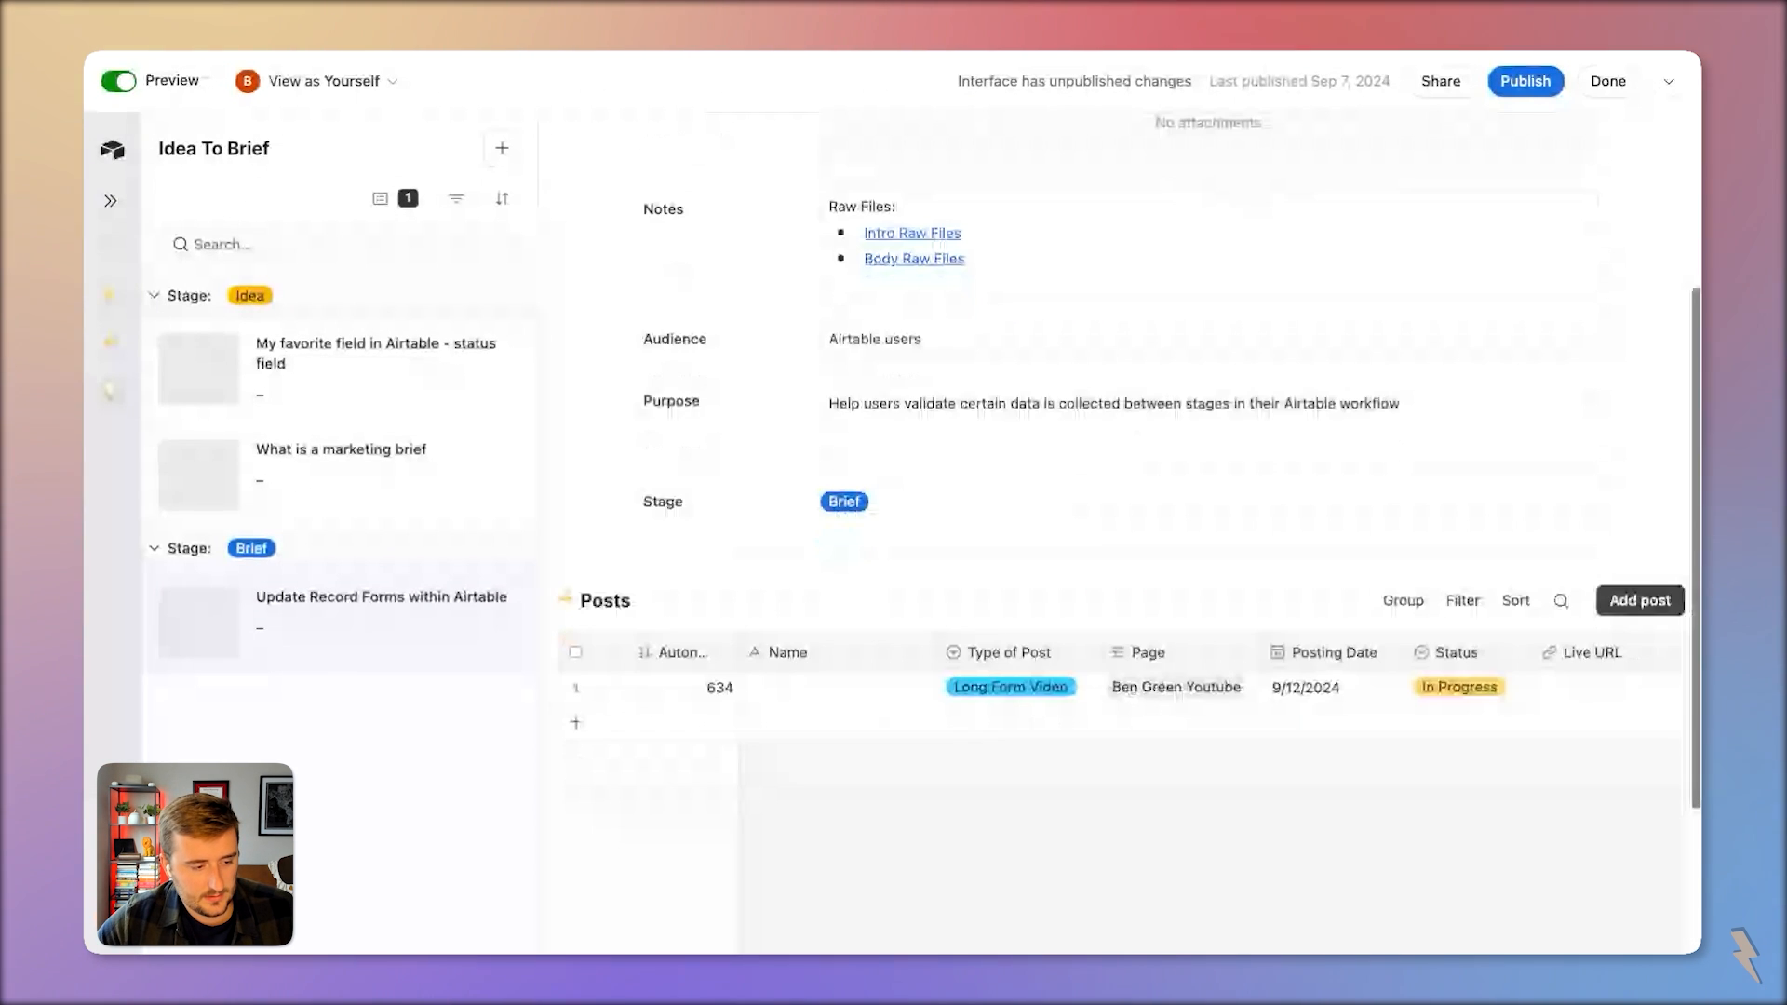
pyautogui.hscroll(1, 1187, 603)
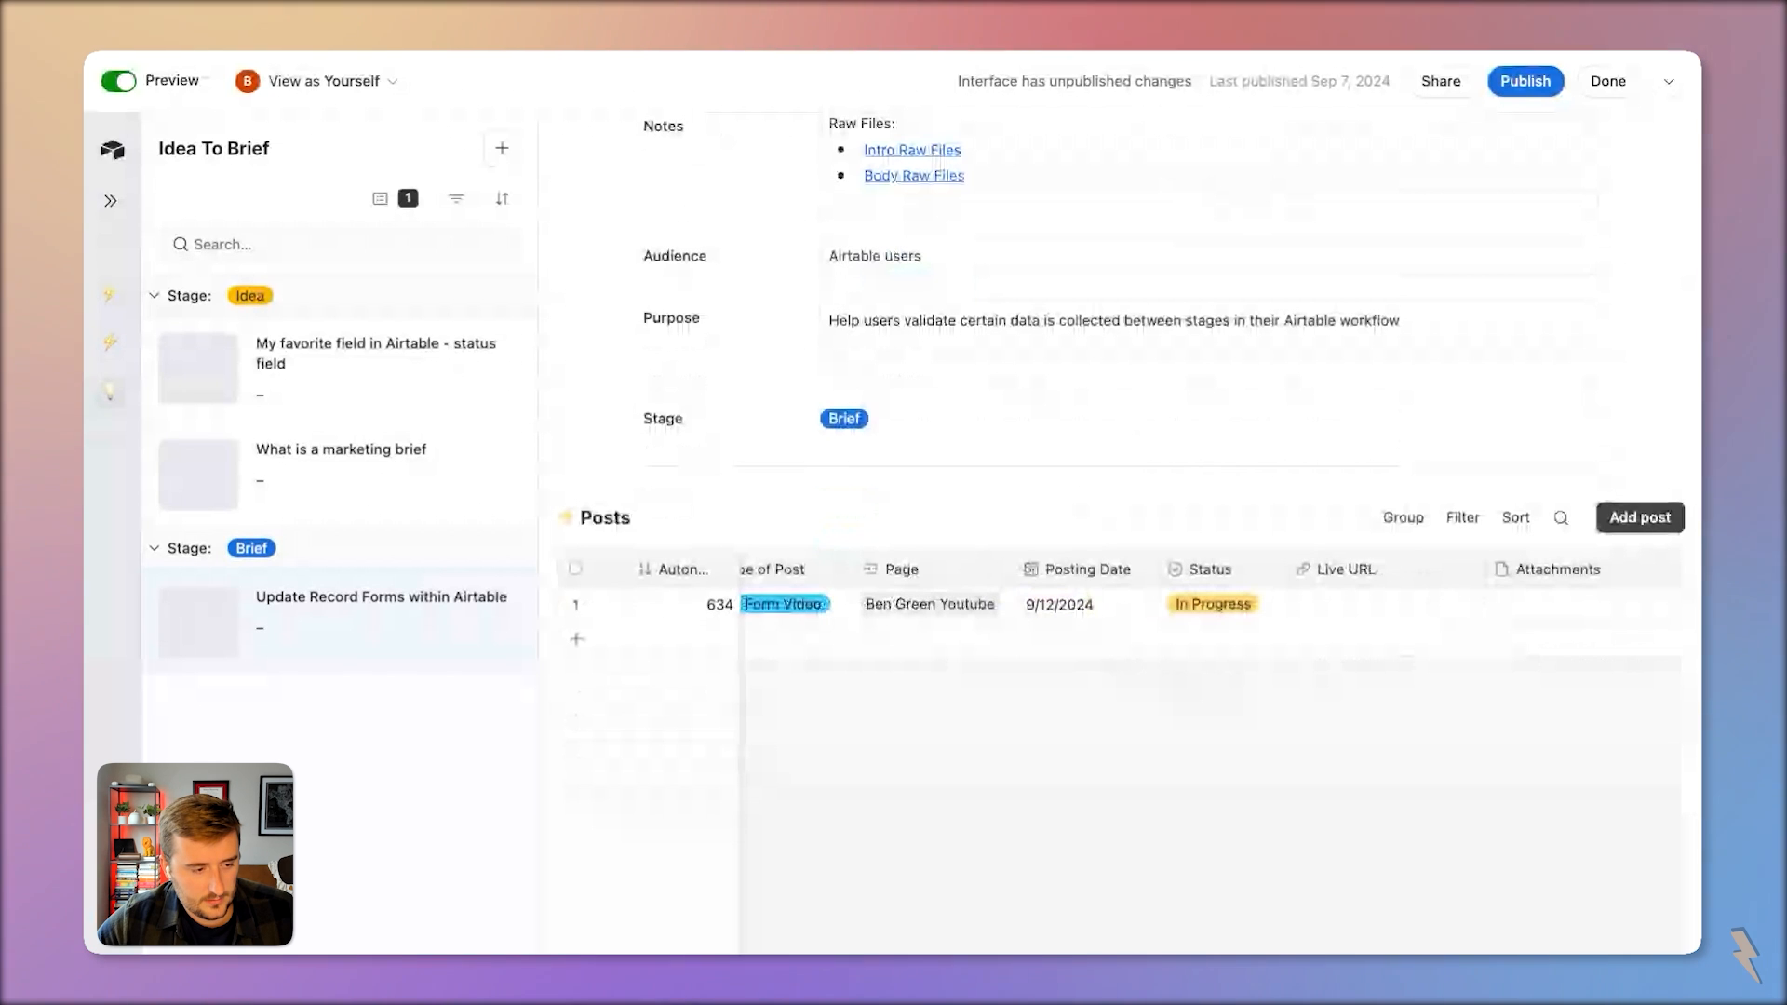
pyautogui.hscroll(-3, 823, 612)
pyautogui.doubleClick(823, 612)
pyautogui.scroll(5, 992, 412)
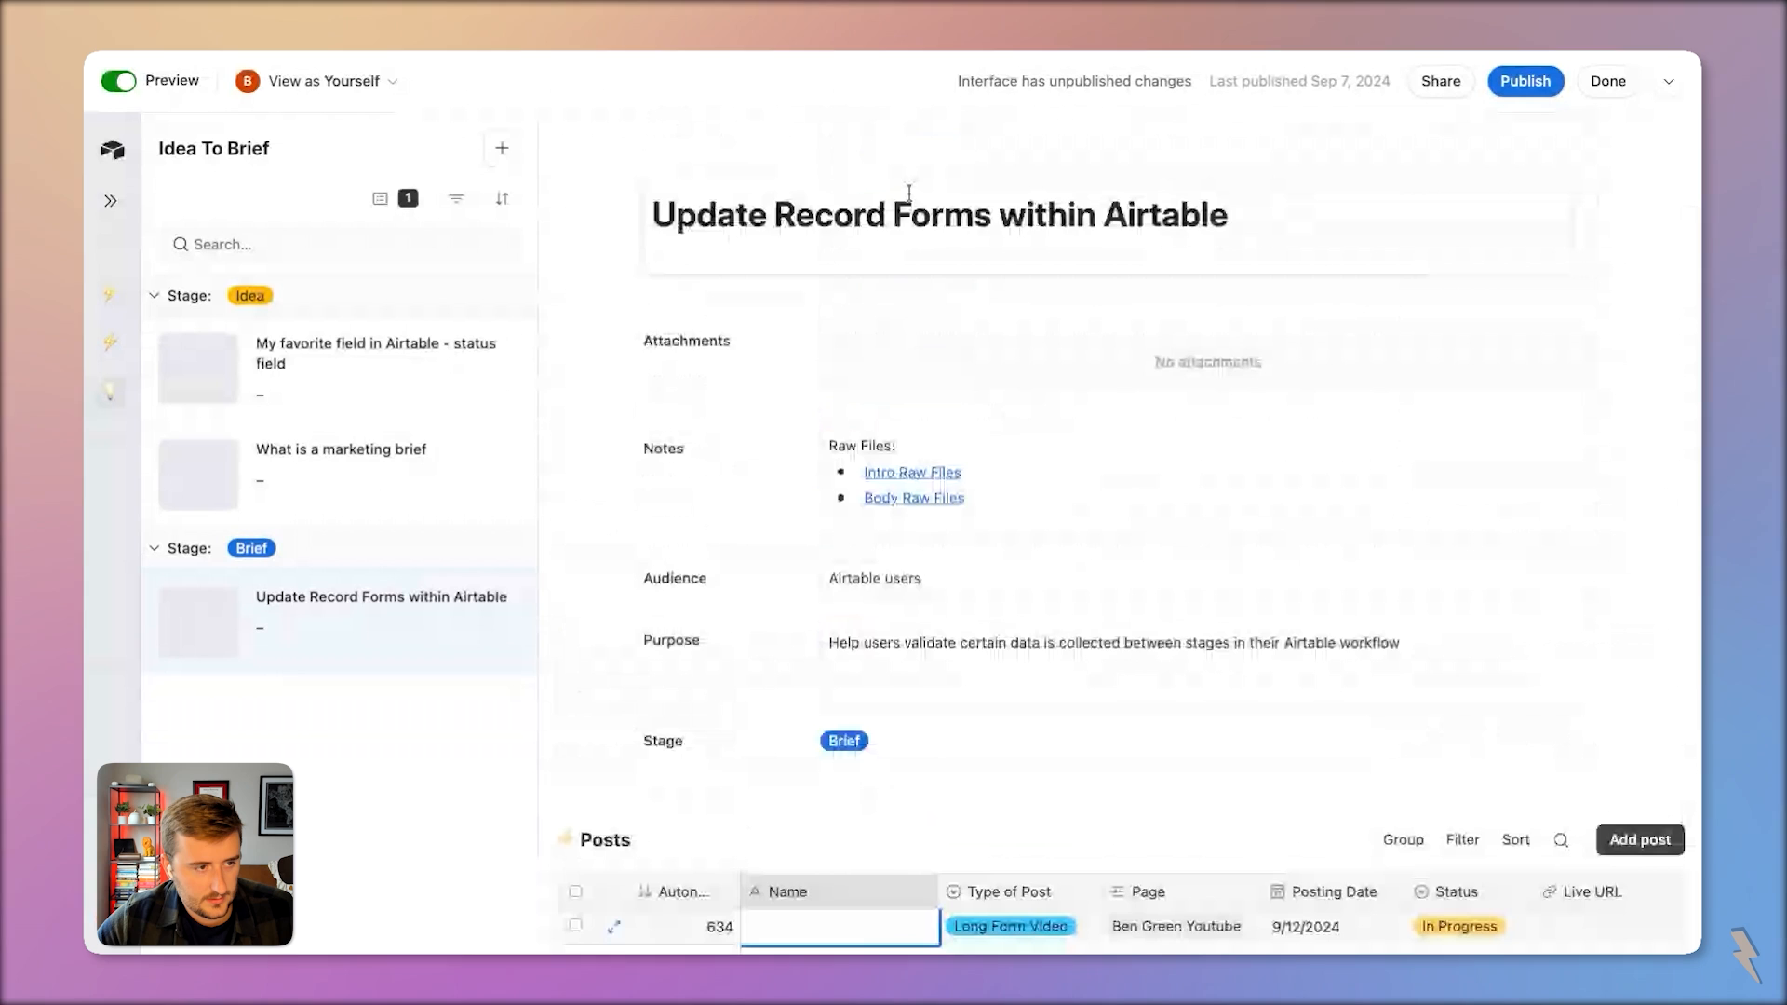
pyautogui.scroll(-4, 856, 627)
pyautogui.click(836, 655)
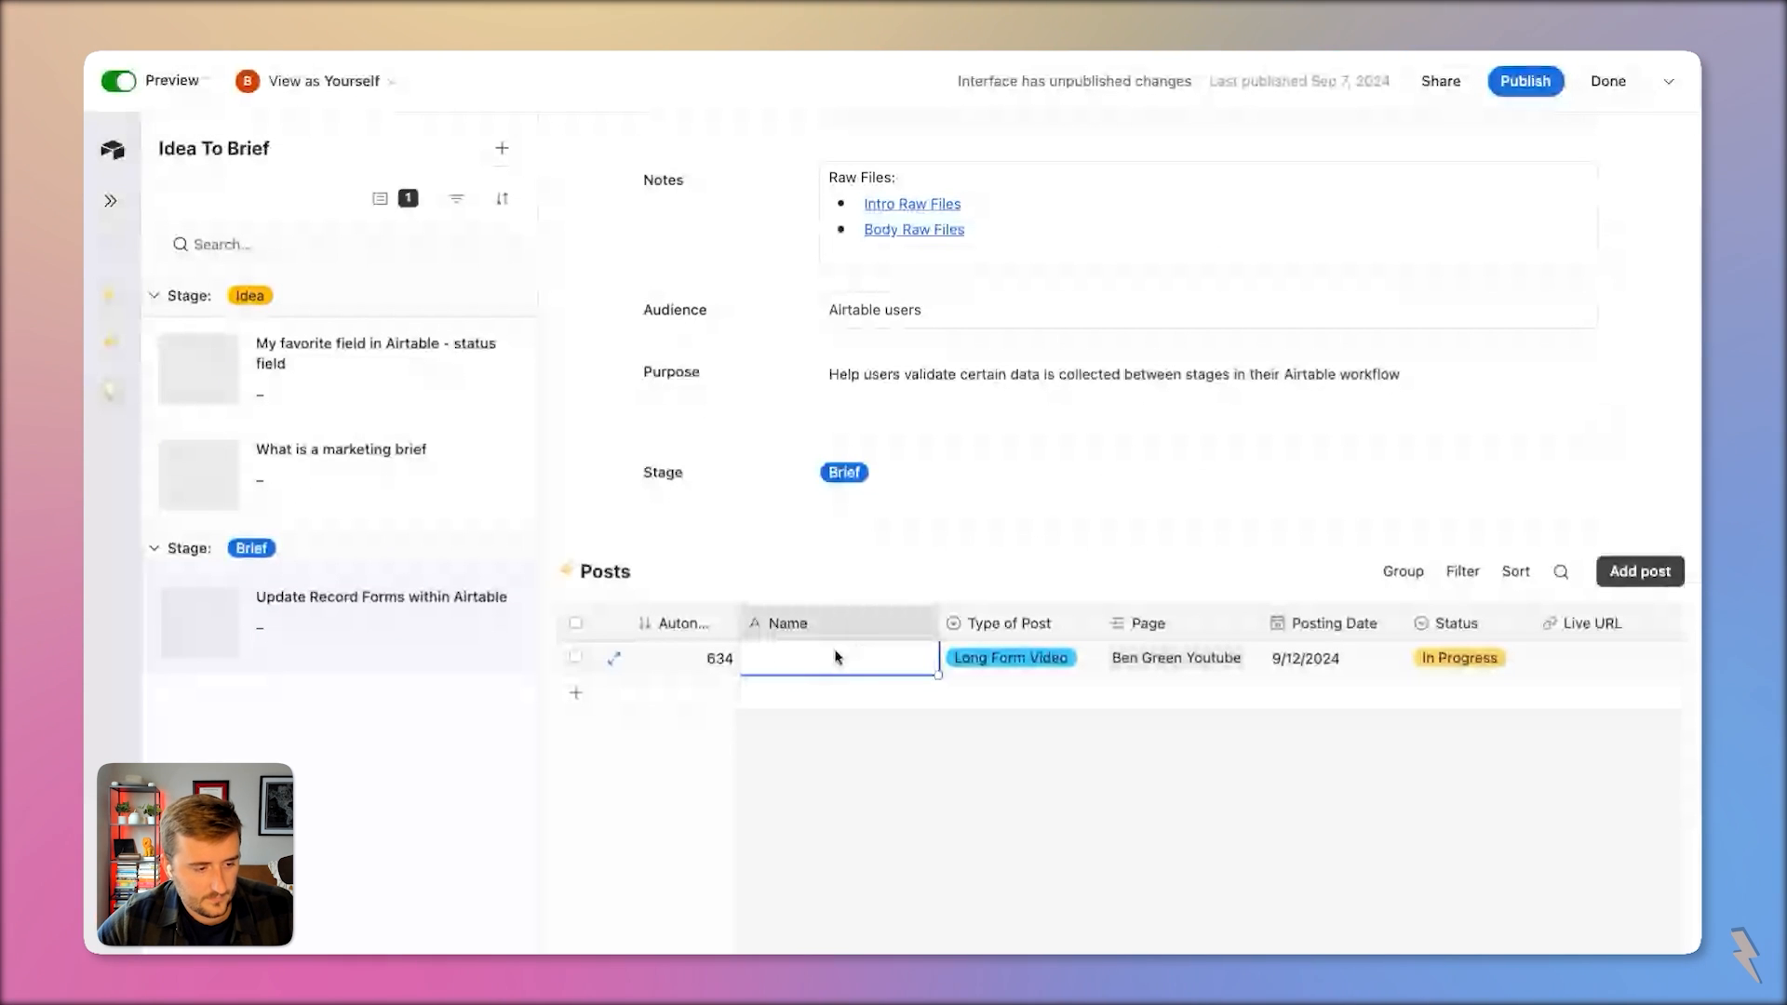
pyautogui.write('Update Record Forms within Airtable')
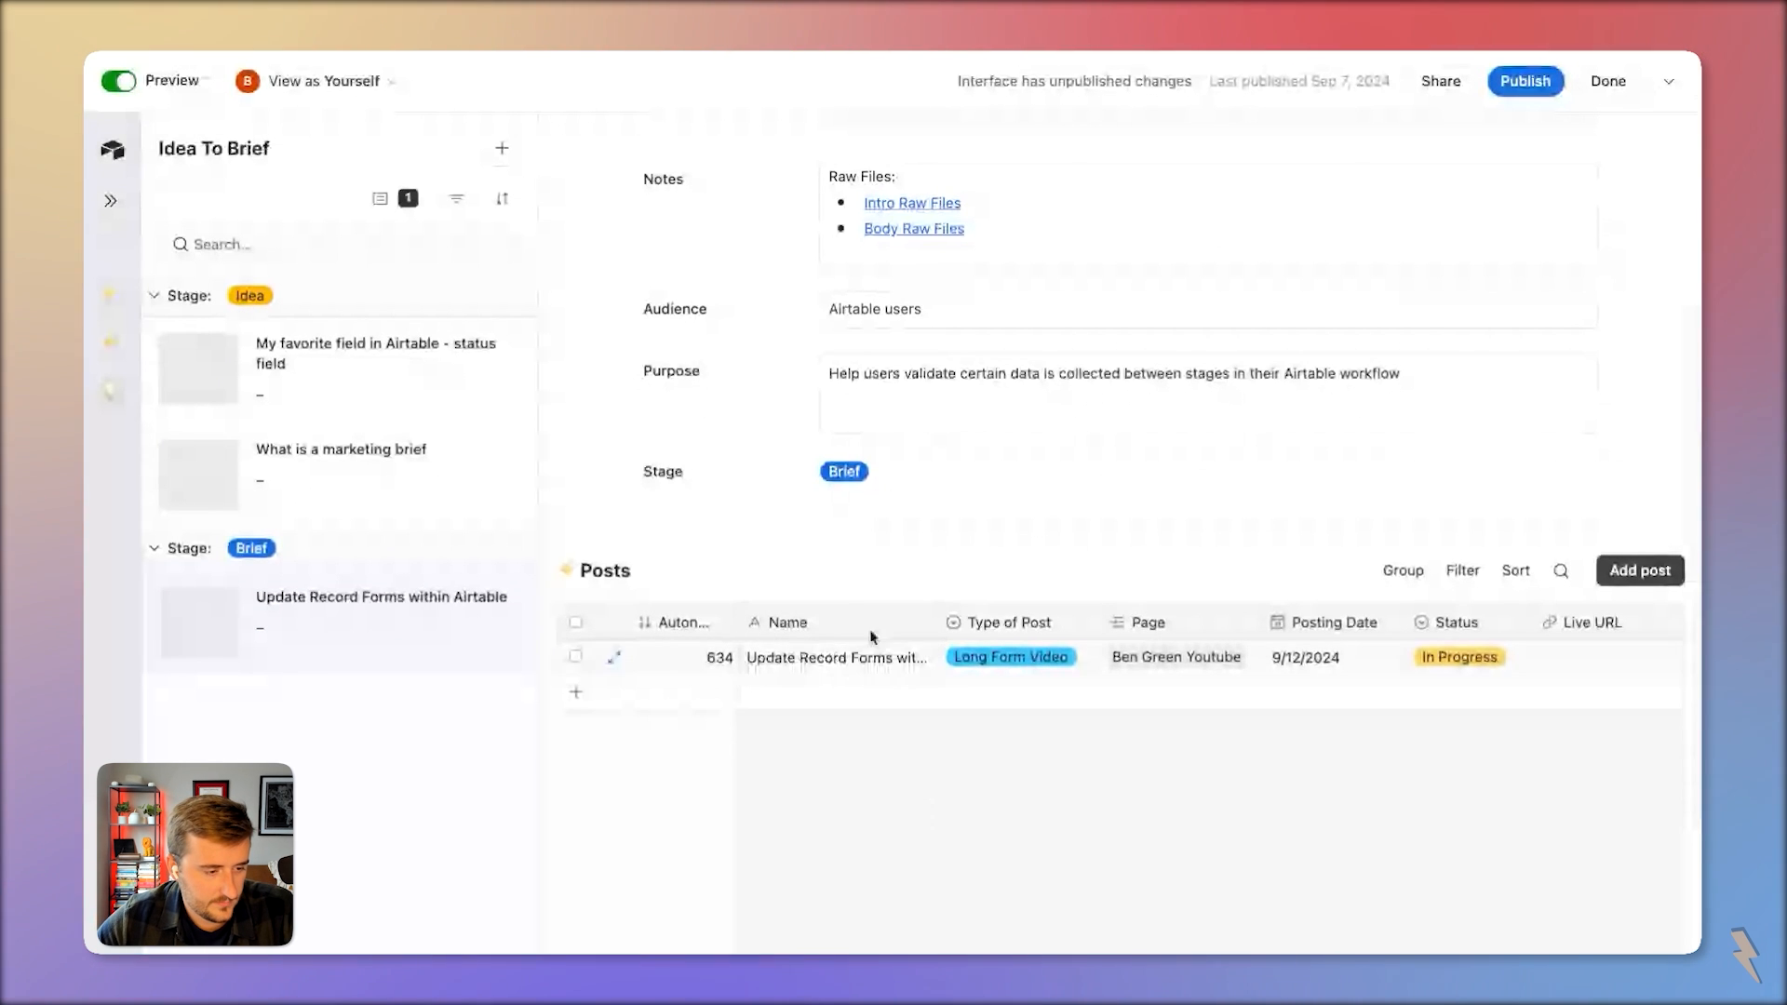
pyautogui.click(815, 655)
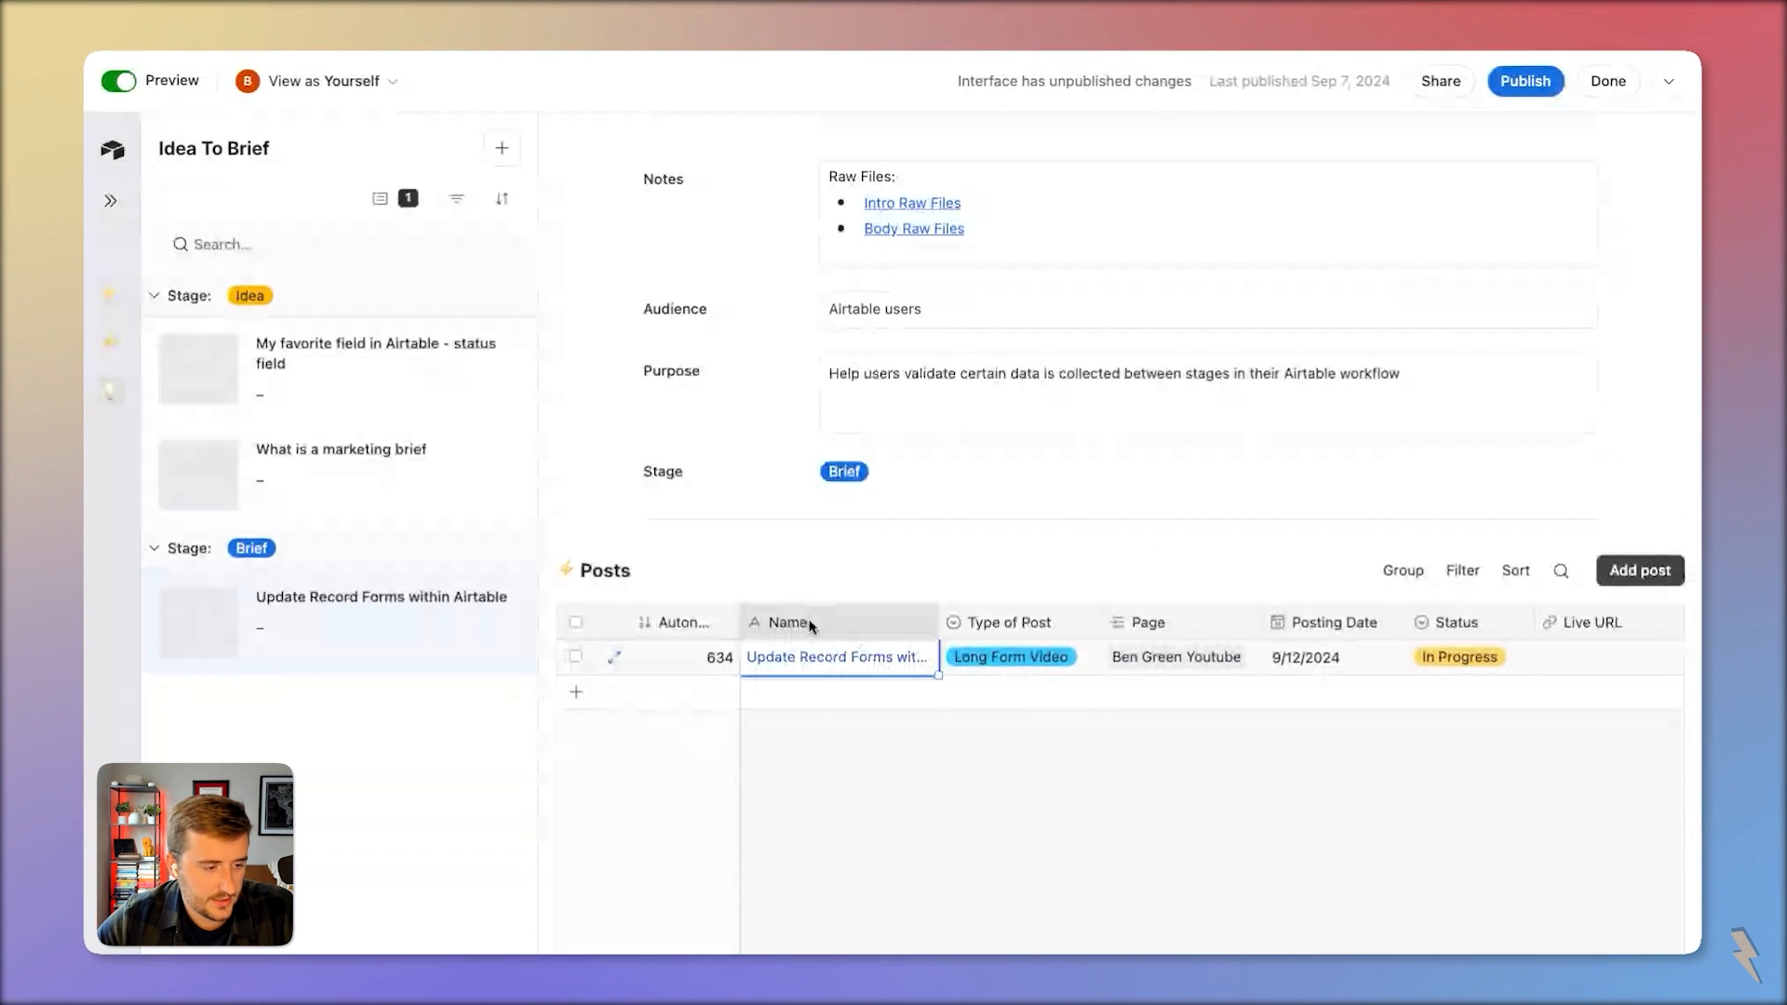
pyautogui.click(879, 746)
# Add a second post to the Posts grid and set its Type of Post to Short Form Video
pyautogui.scroll(-1, 983, 701)
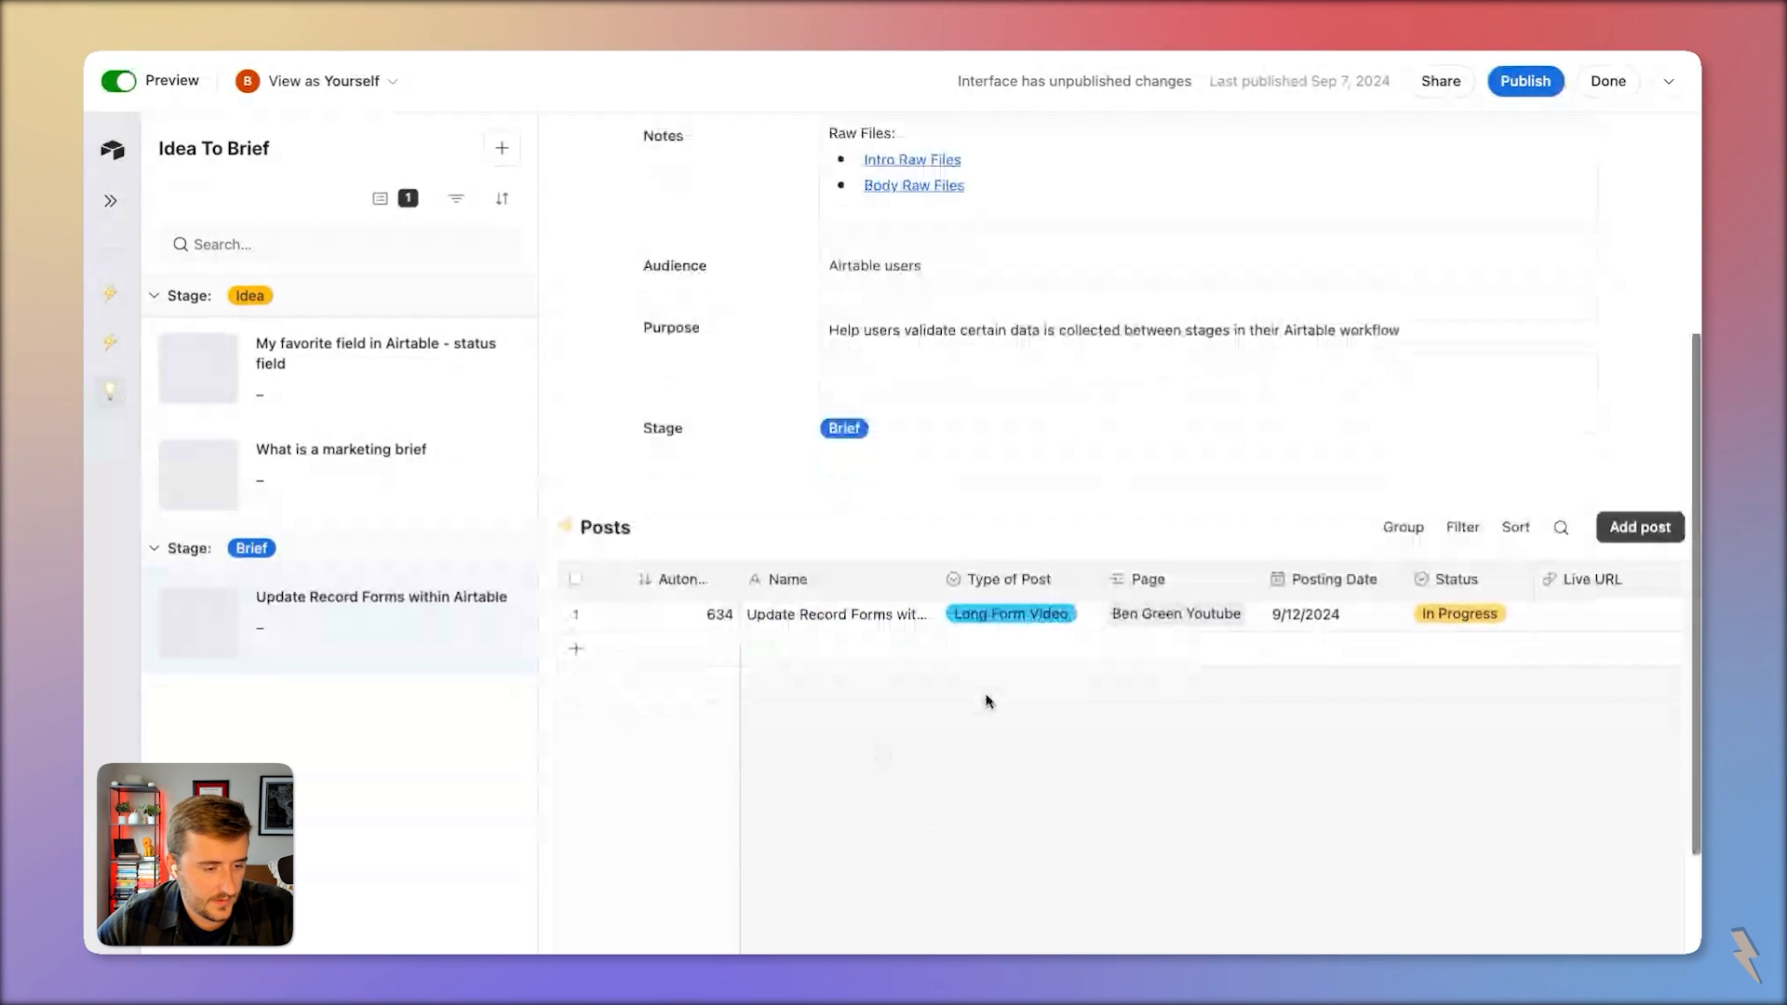
pyautogui.click(1038, 652)
pyautogui.scroll(4, 944, 205)
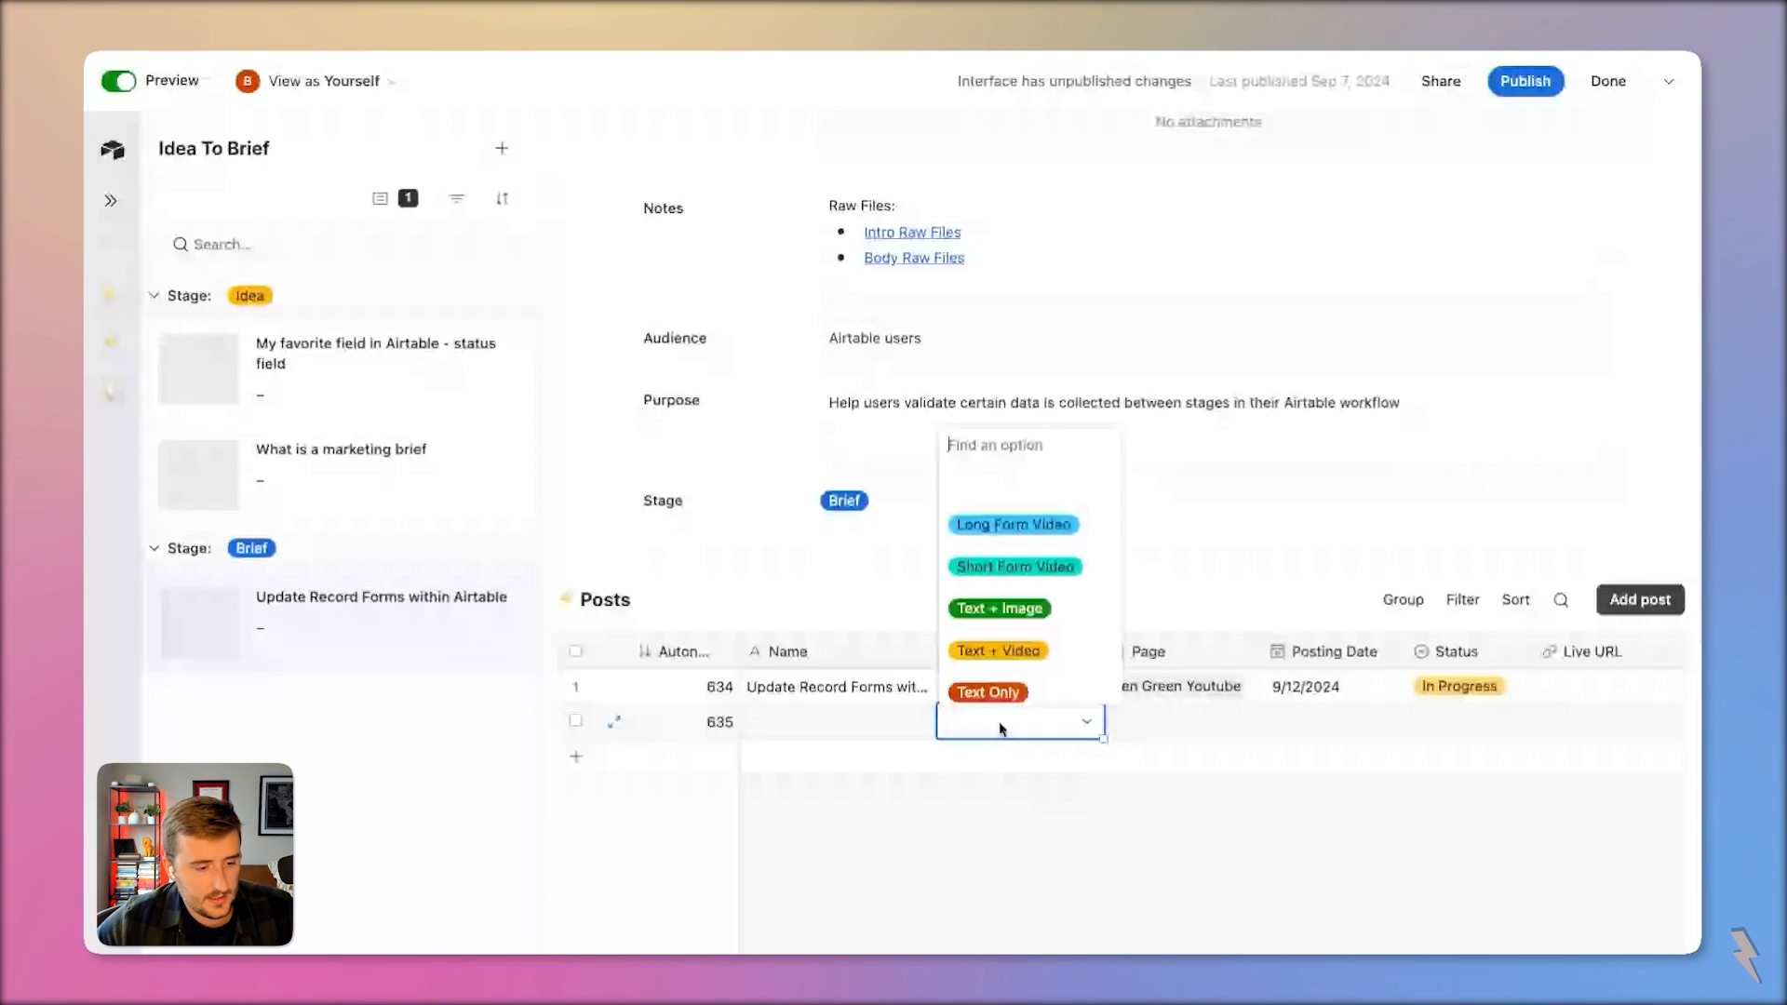
pyautogui.click(1023, 567)
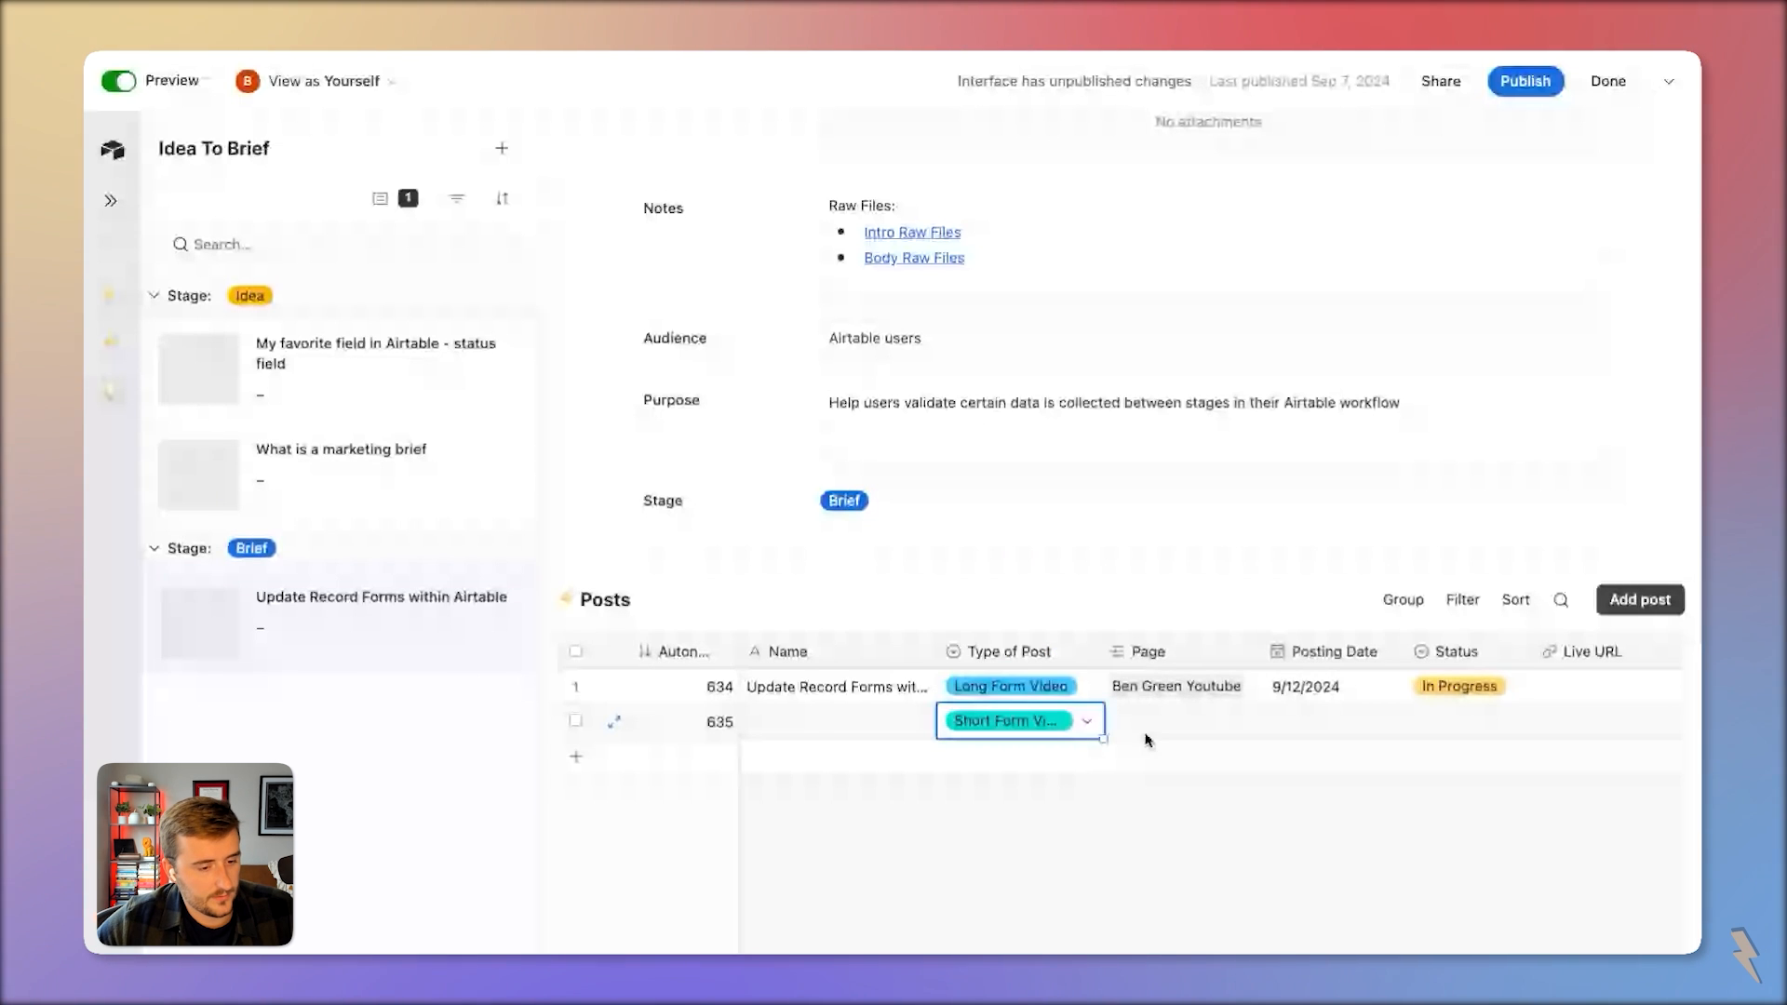
# Copy the first post's Page to the second post, and set its Posting Date to 9/12/2024 and Status to In Progress
pyautogui.click(1173, 690)
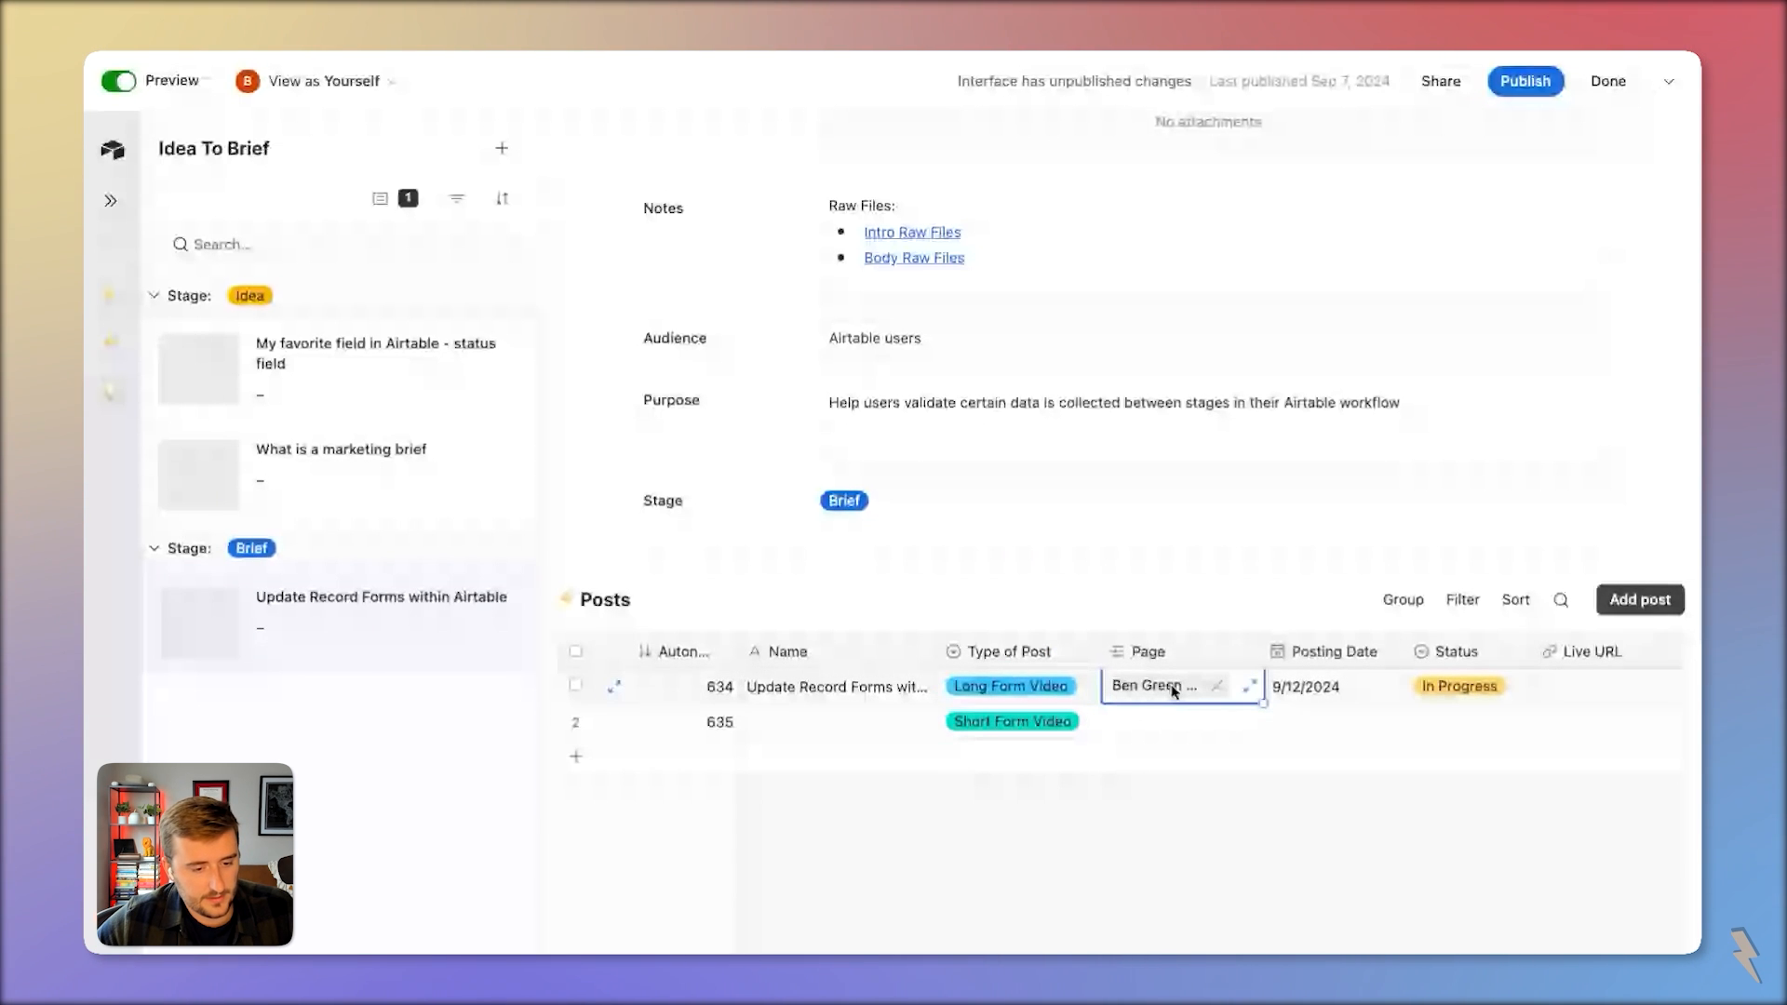
pyautogui.press('Down')
pyautogui.write('Ben Green Youtube')
pyautogui.doubleClick(1341, 716)
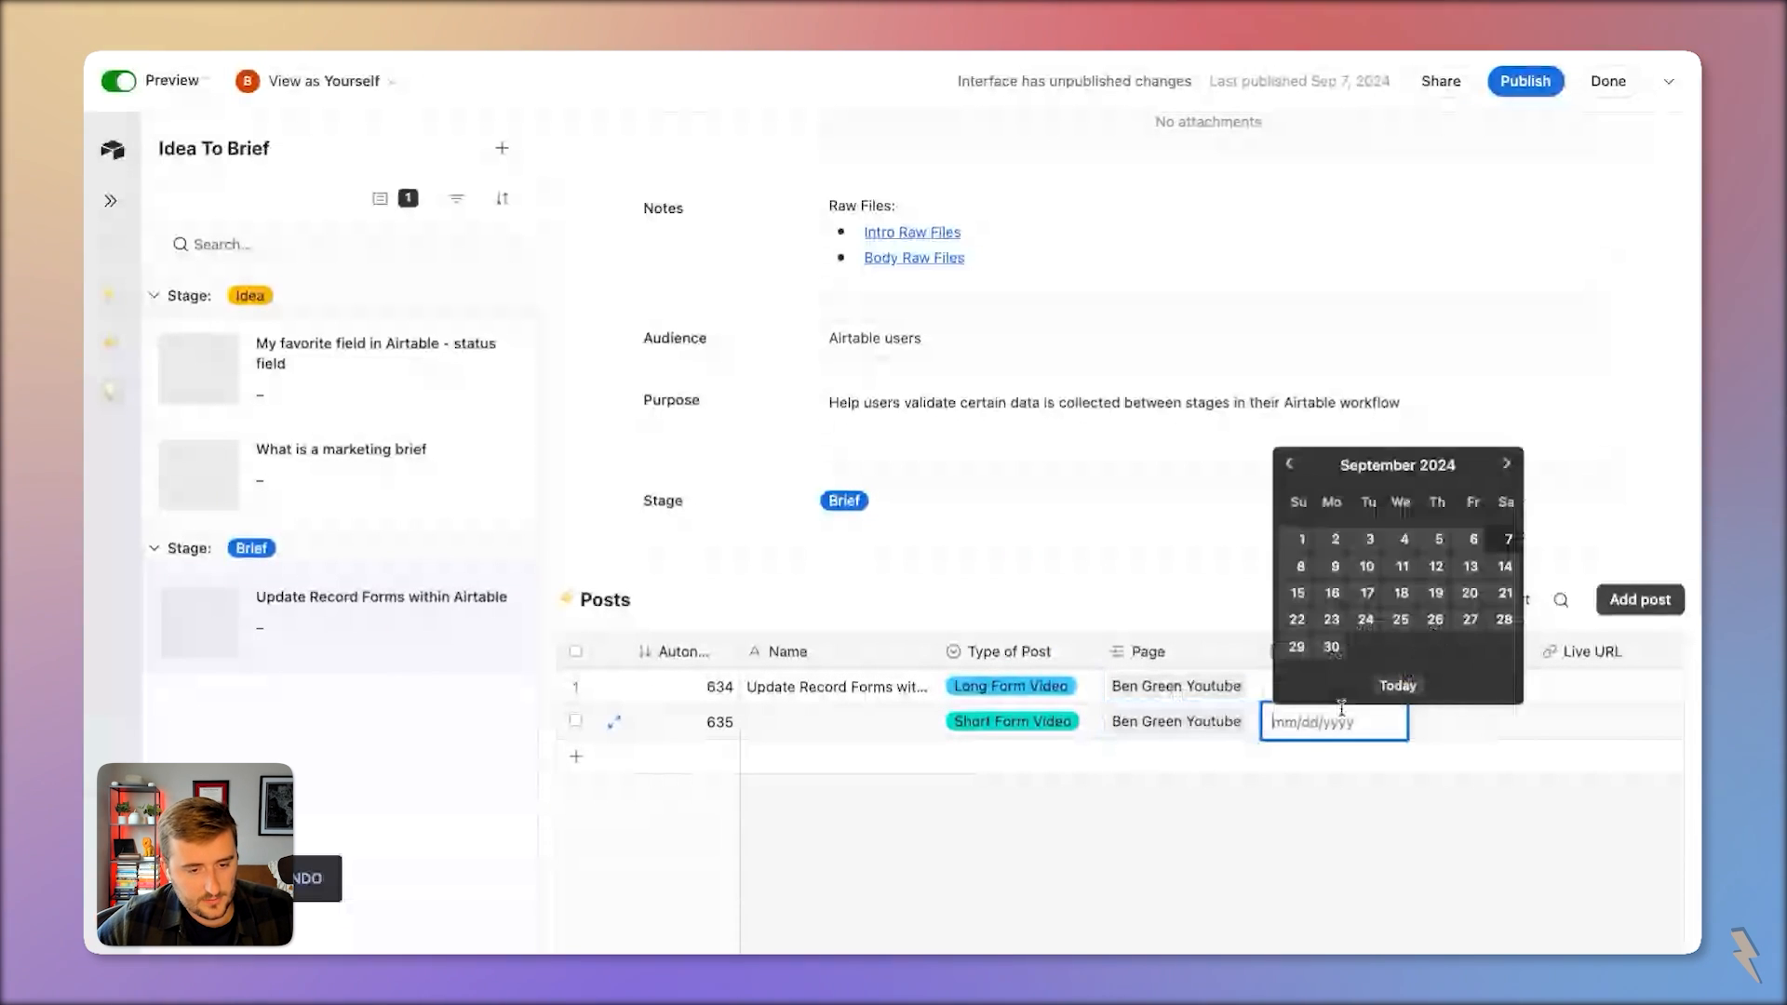
pyautogui.click(1436, 567)
pyautogui.doubleClick(1449, 725)
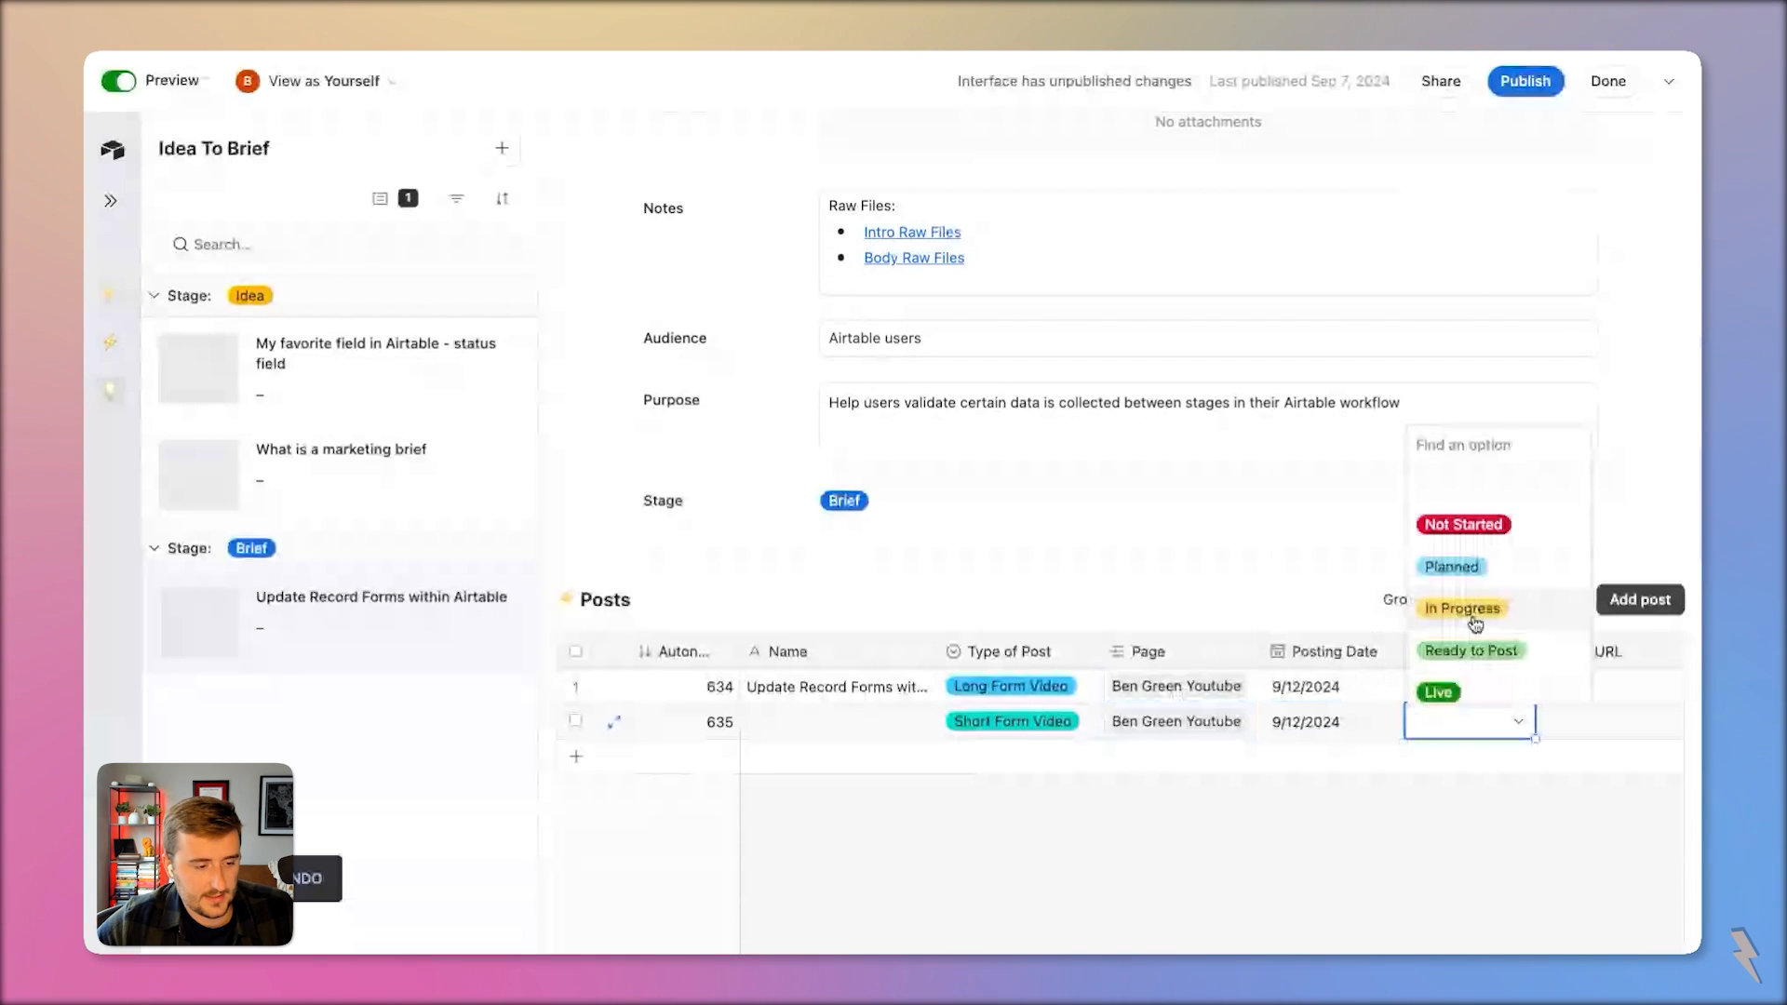
pyautogui.click(1474, 615)
# Name the second post "Short - Update Records"
pyautogui.click(806, 729)
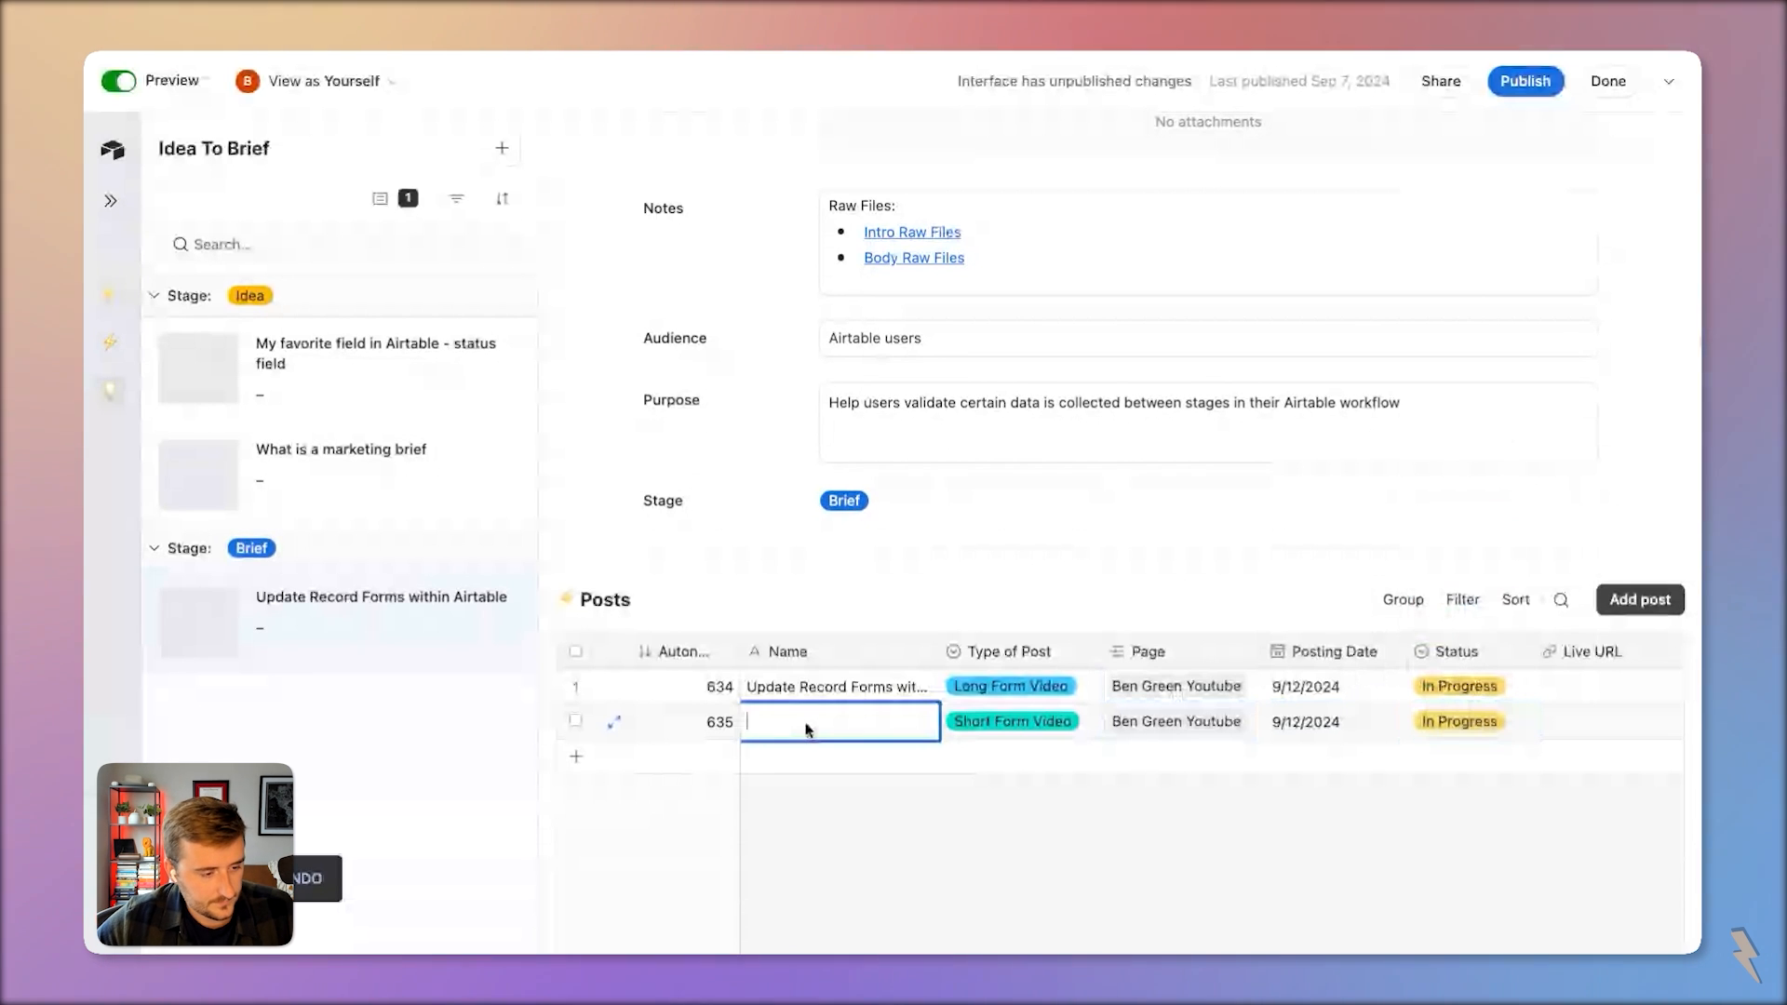
pyautogui.write('Shor')
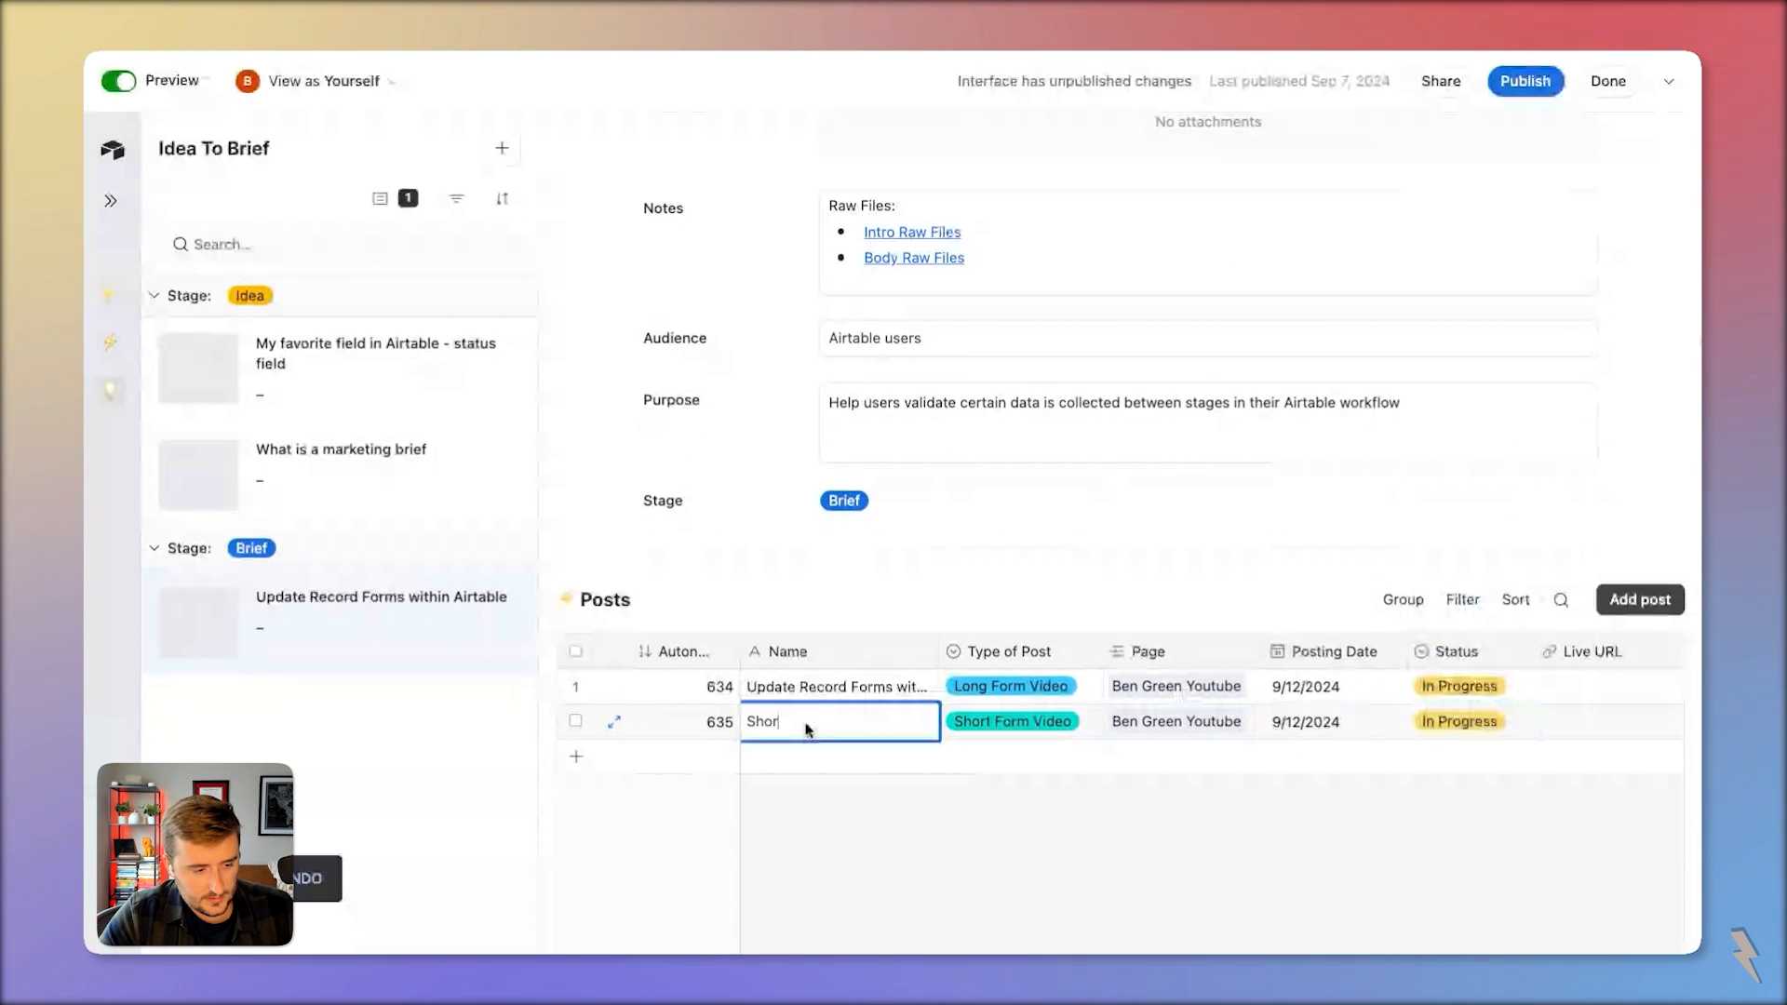
pyautogui.write('t - ')
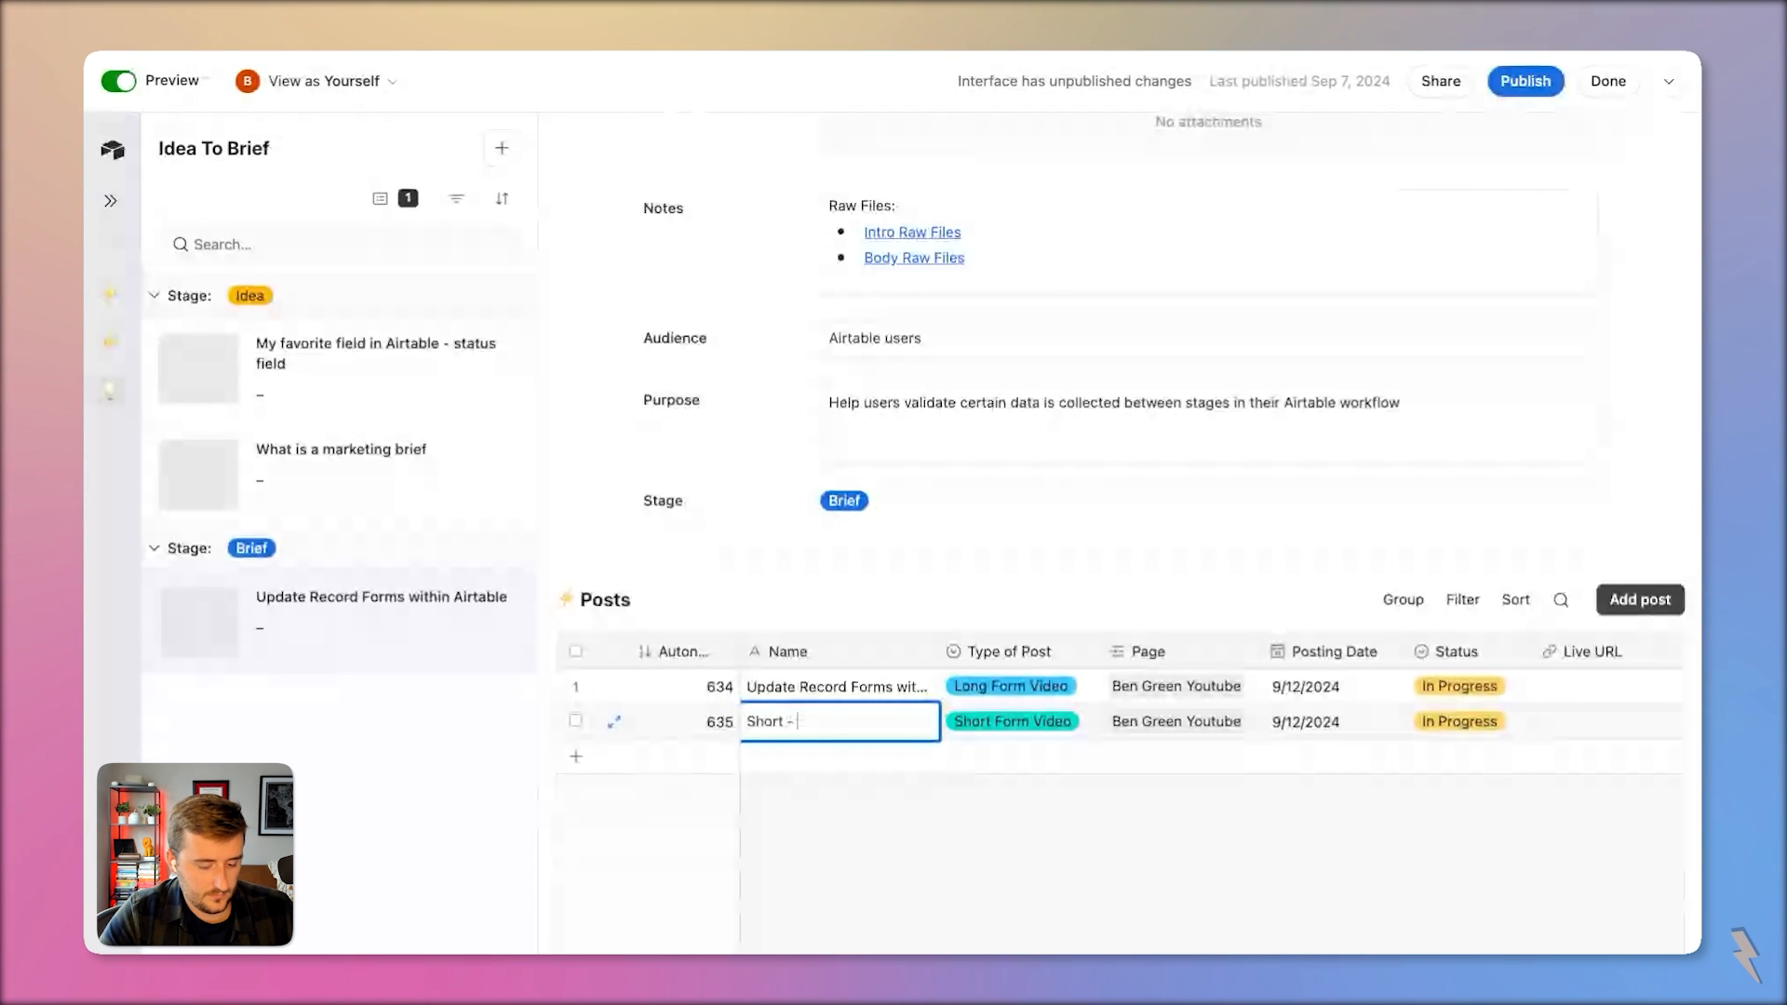
pyautogui.write('Update Record')
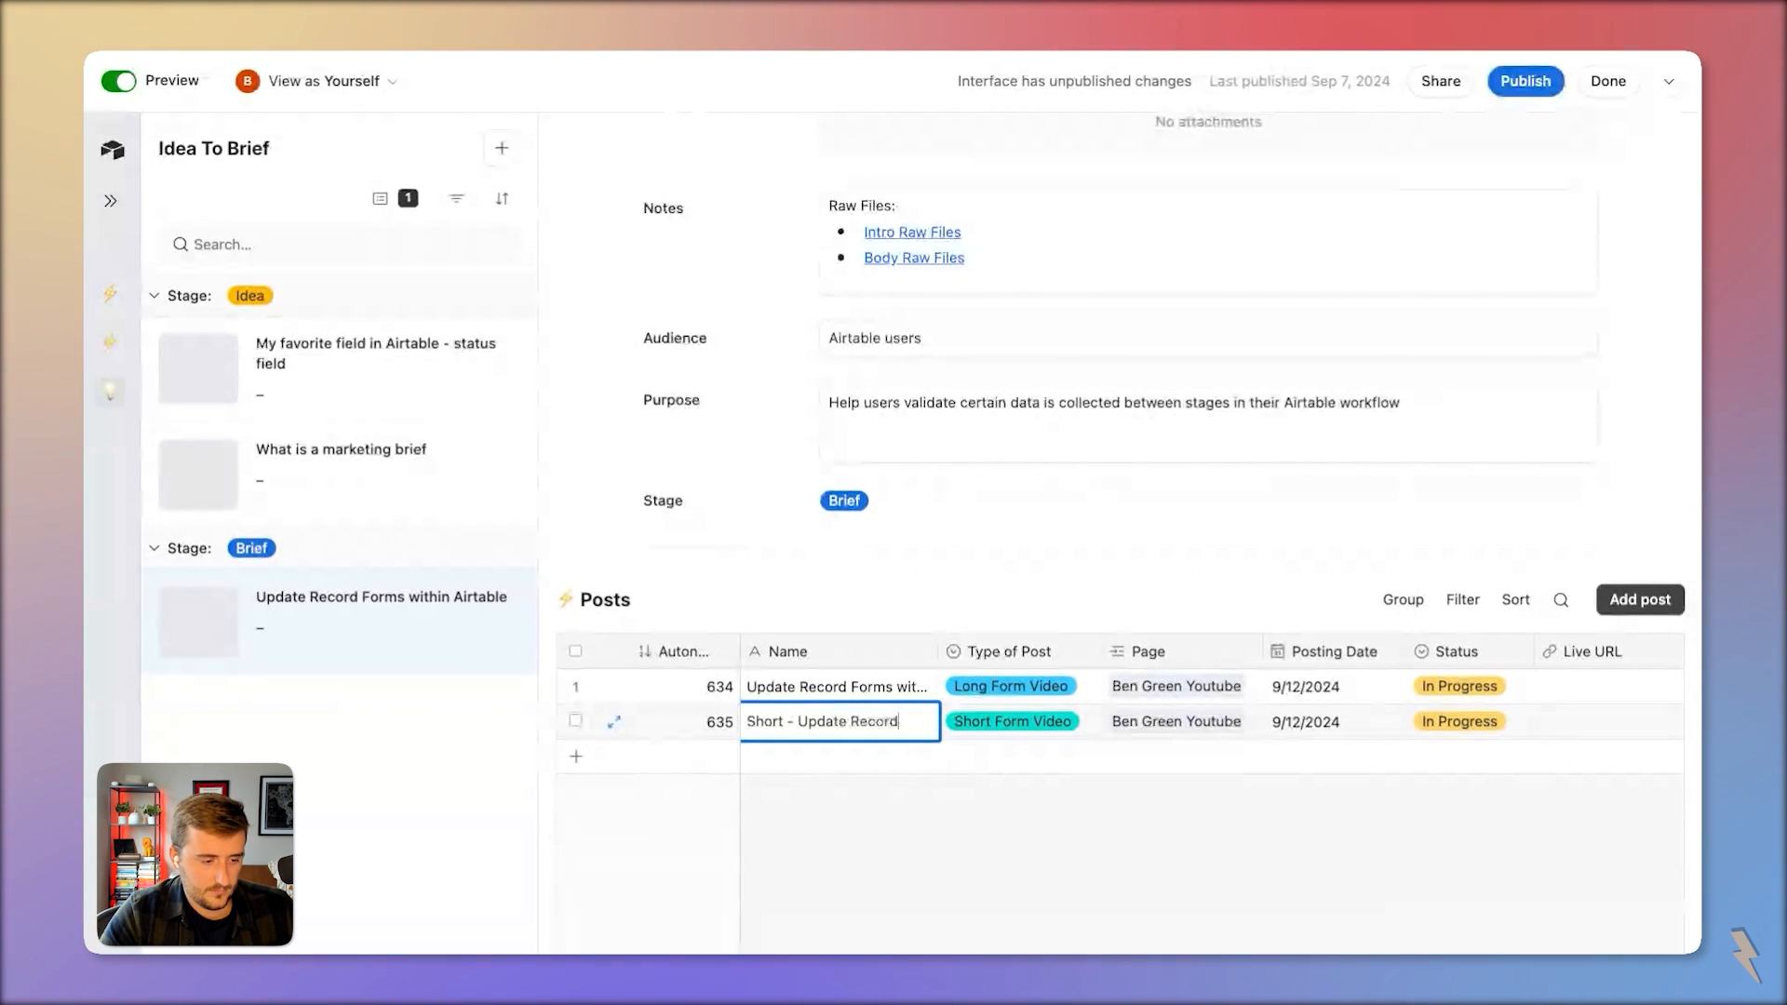
pyautogui.write('s')
pyautogui.click(806, 613)
# Review the previewed Update Record Forms within Airtable record, from its title and brief fields down to its Posts grid
pyautogui.scroll(2, 818, 586)
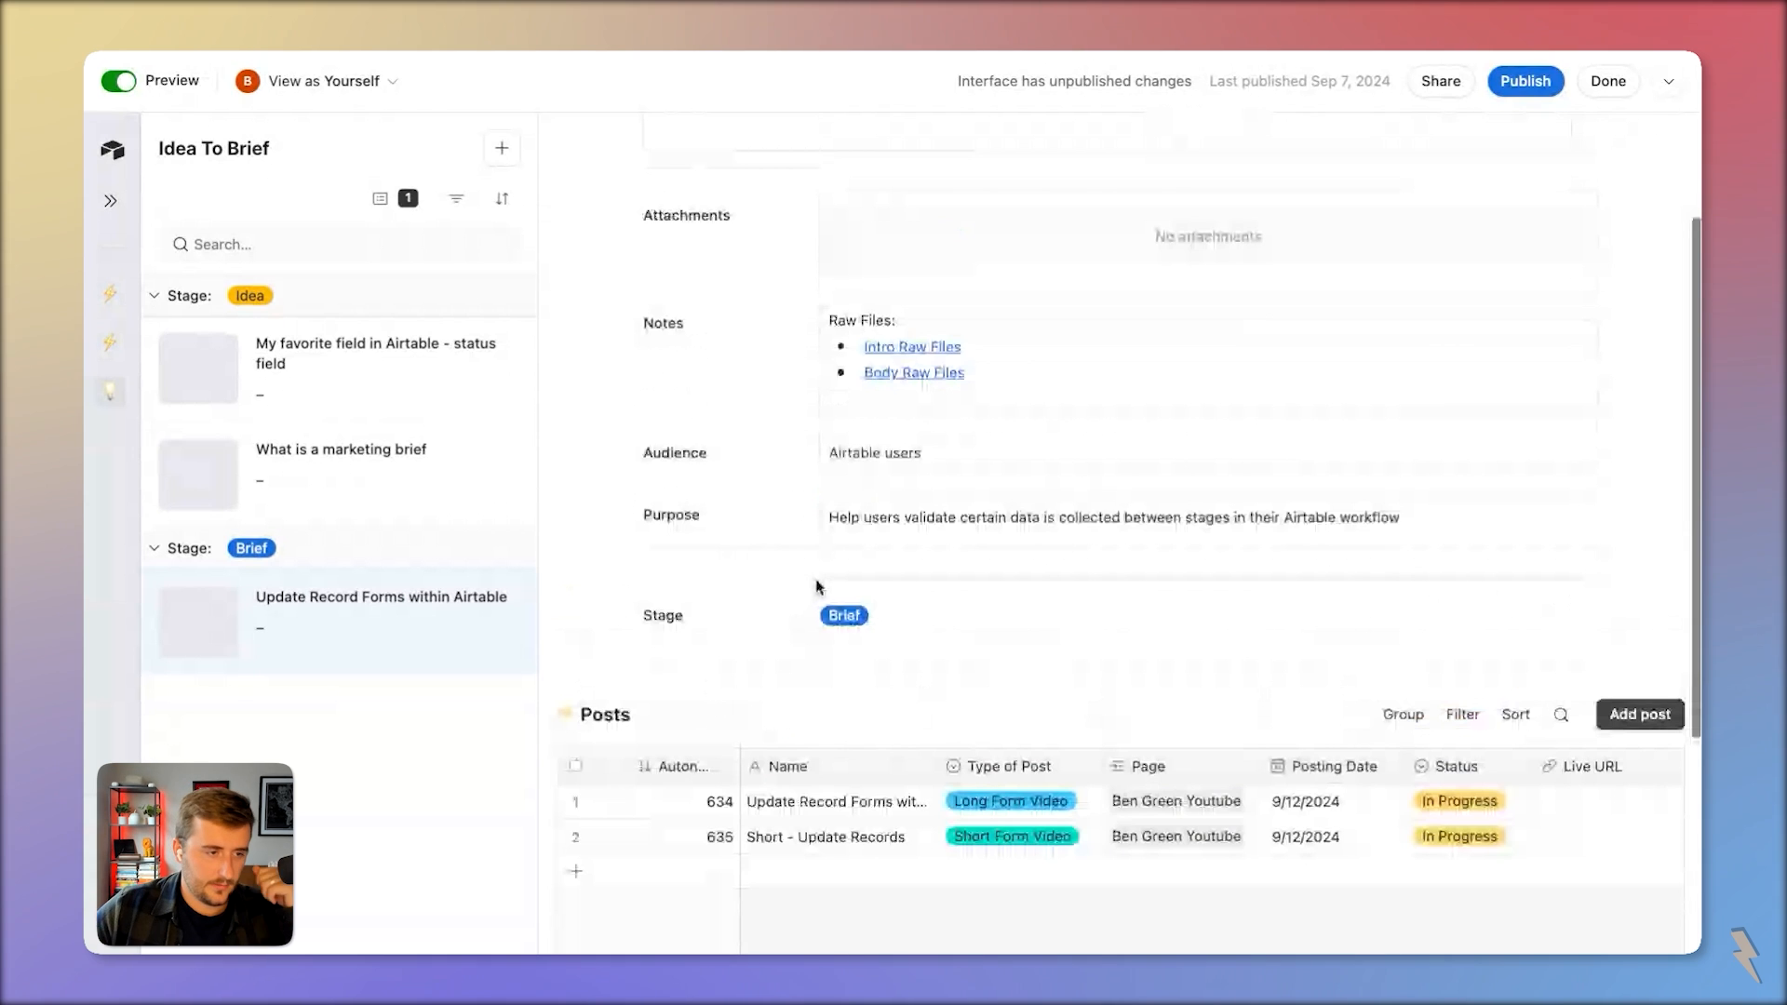
pyautogui.scroll(2, 819, 587)
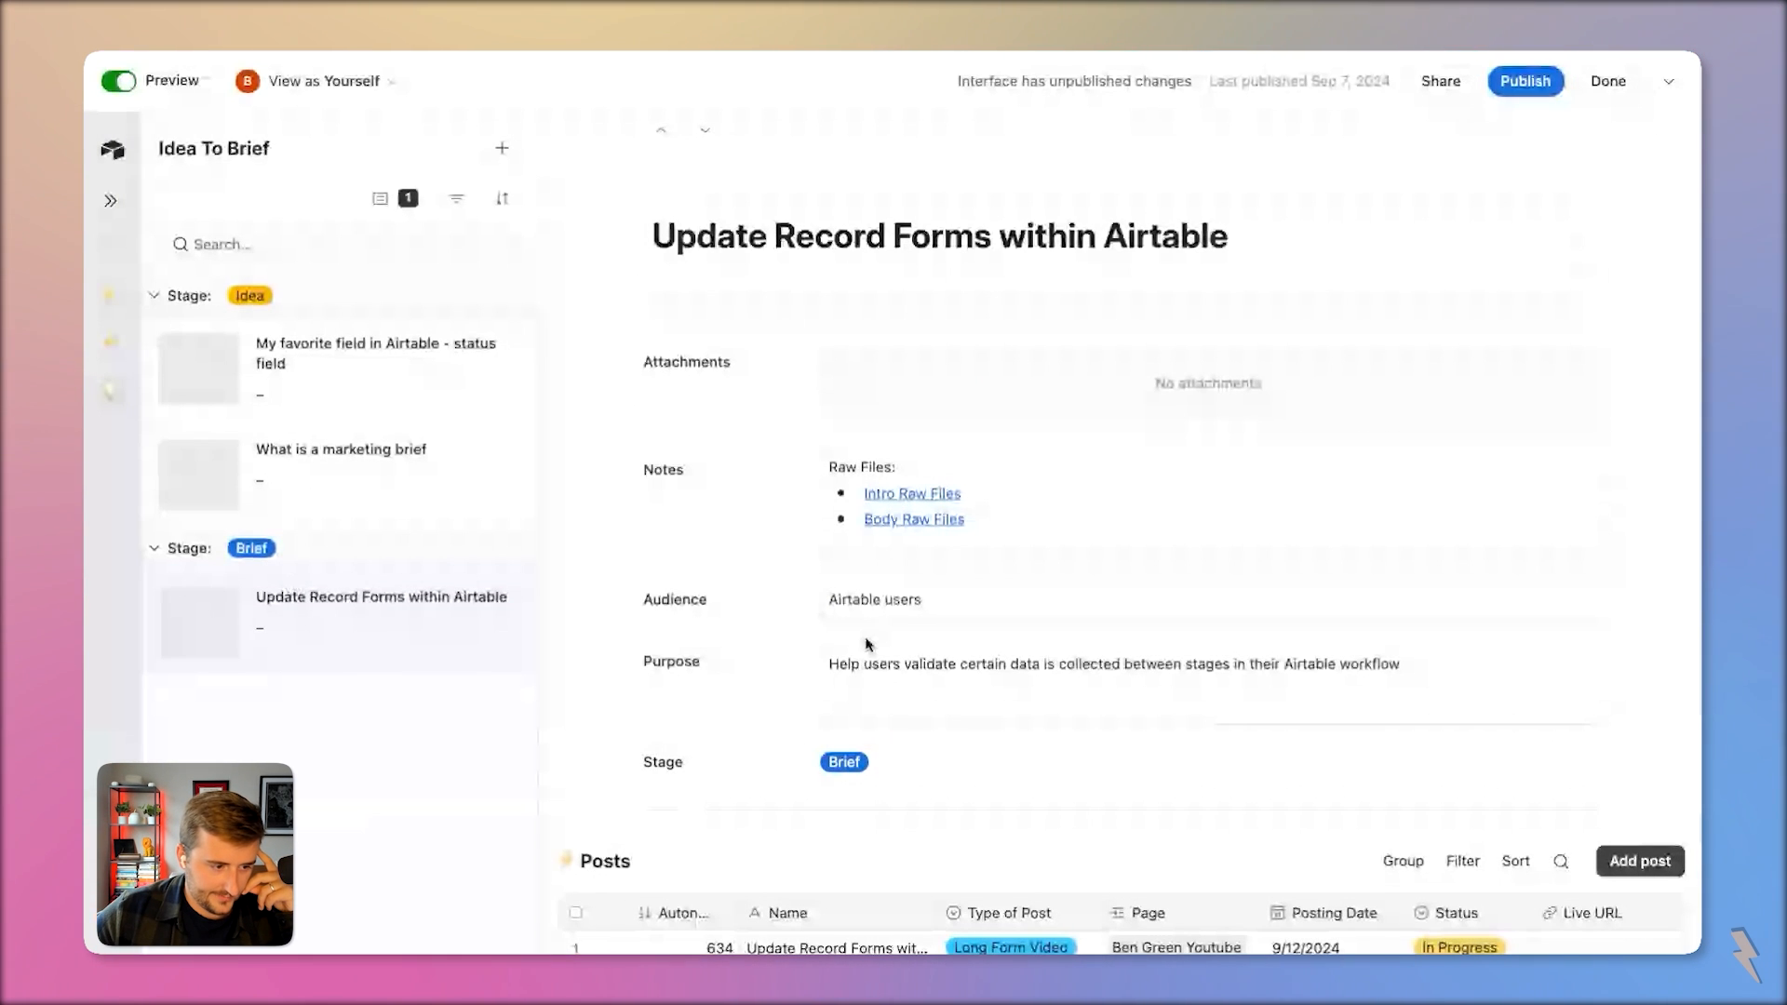
pyautogui.scroll(-2, 866, 644)
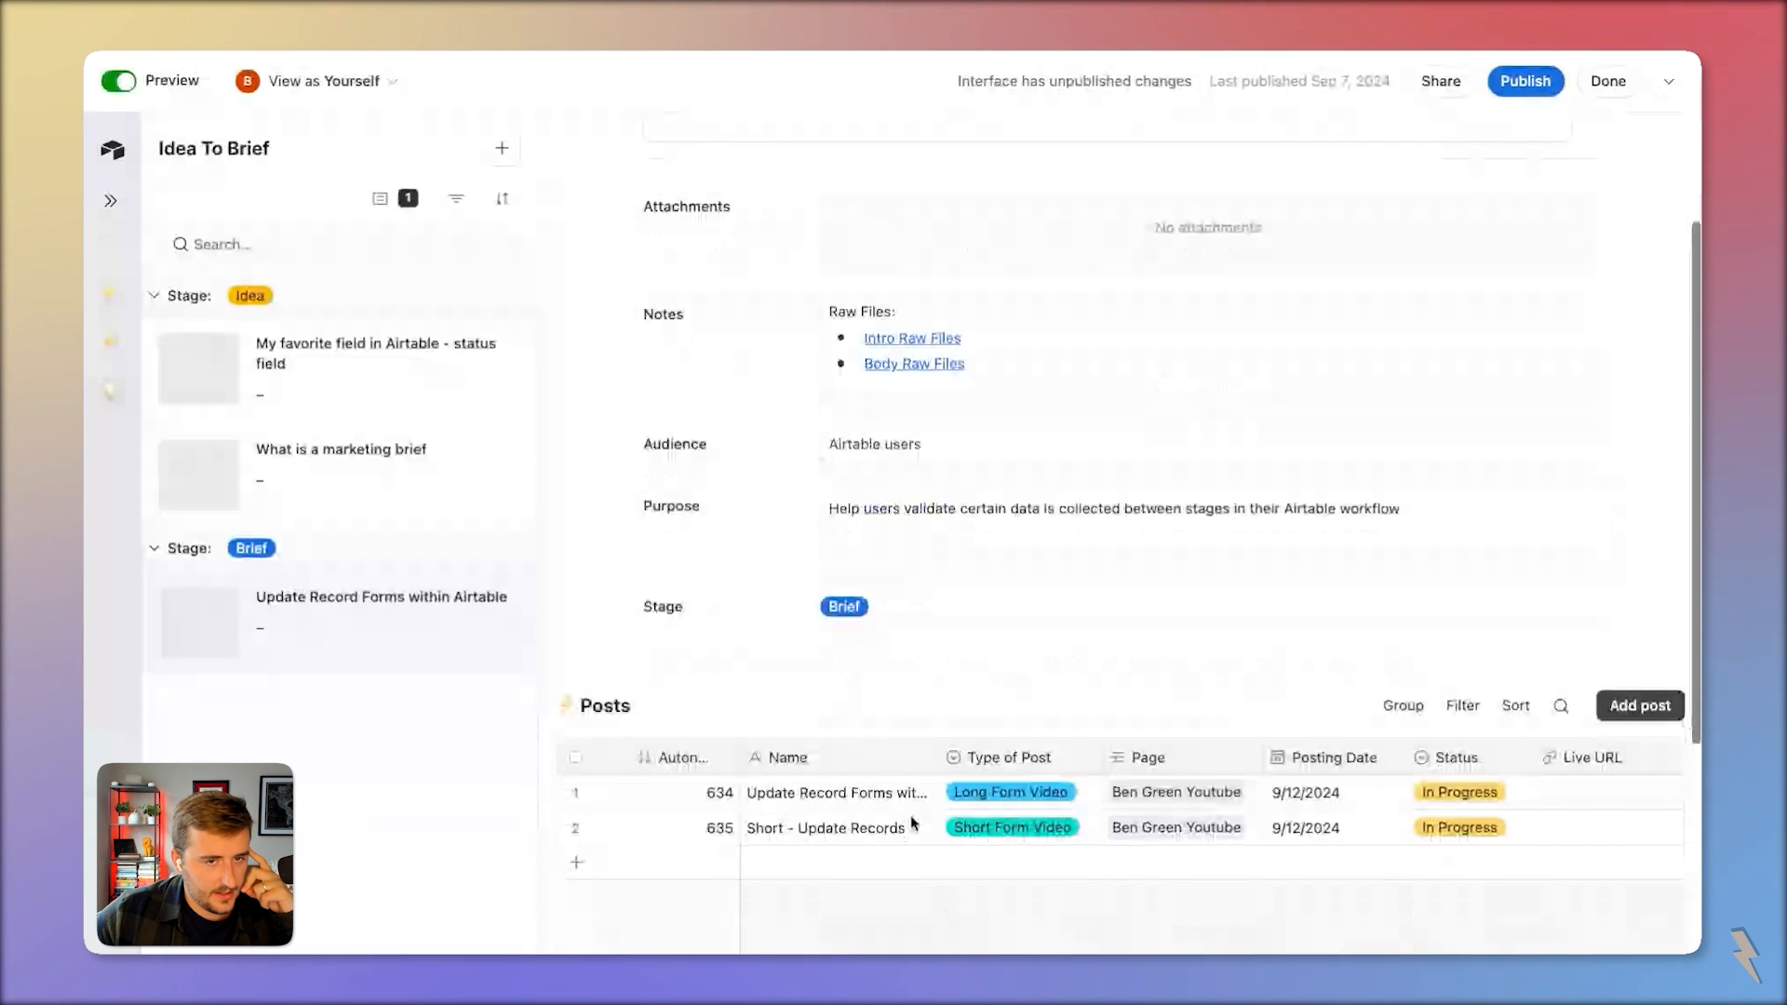
pyautogui.scroll(1, 913, 823)
pyautogui.scroll(1, 962, 685)
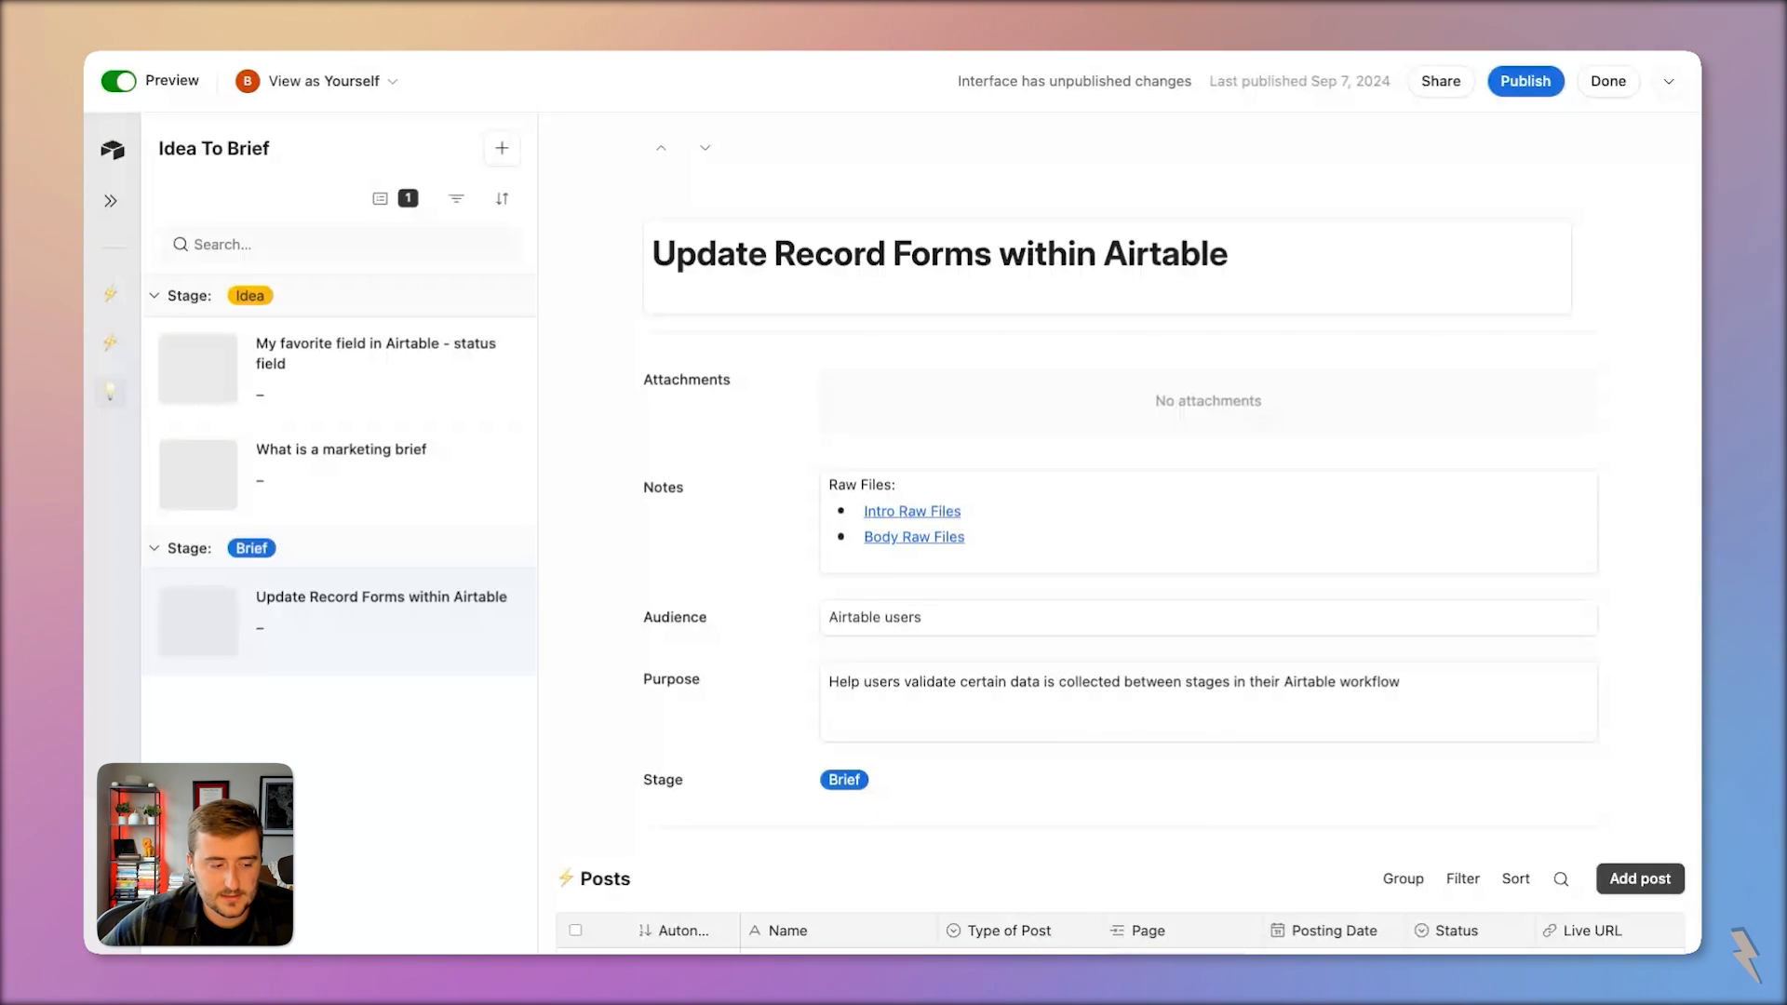
pyautogui.scroll(-2, 1116, 535)
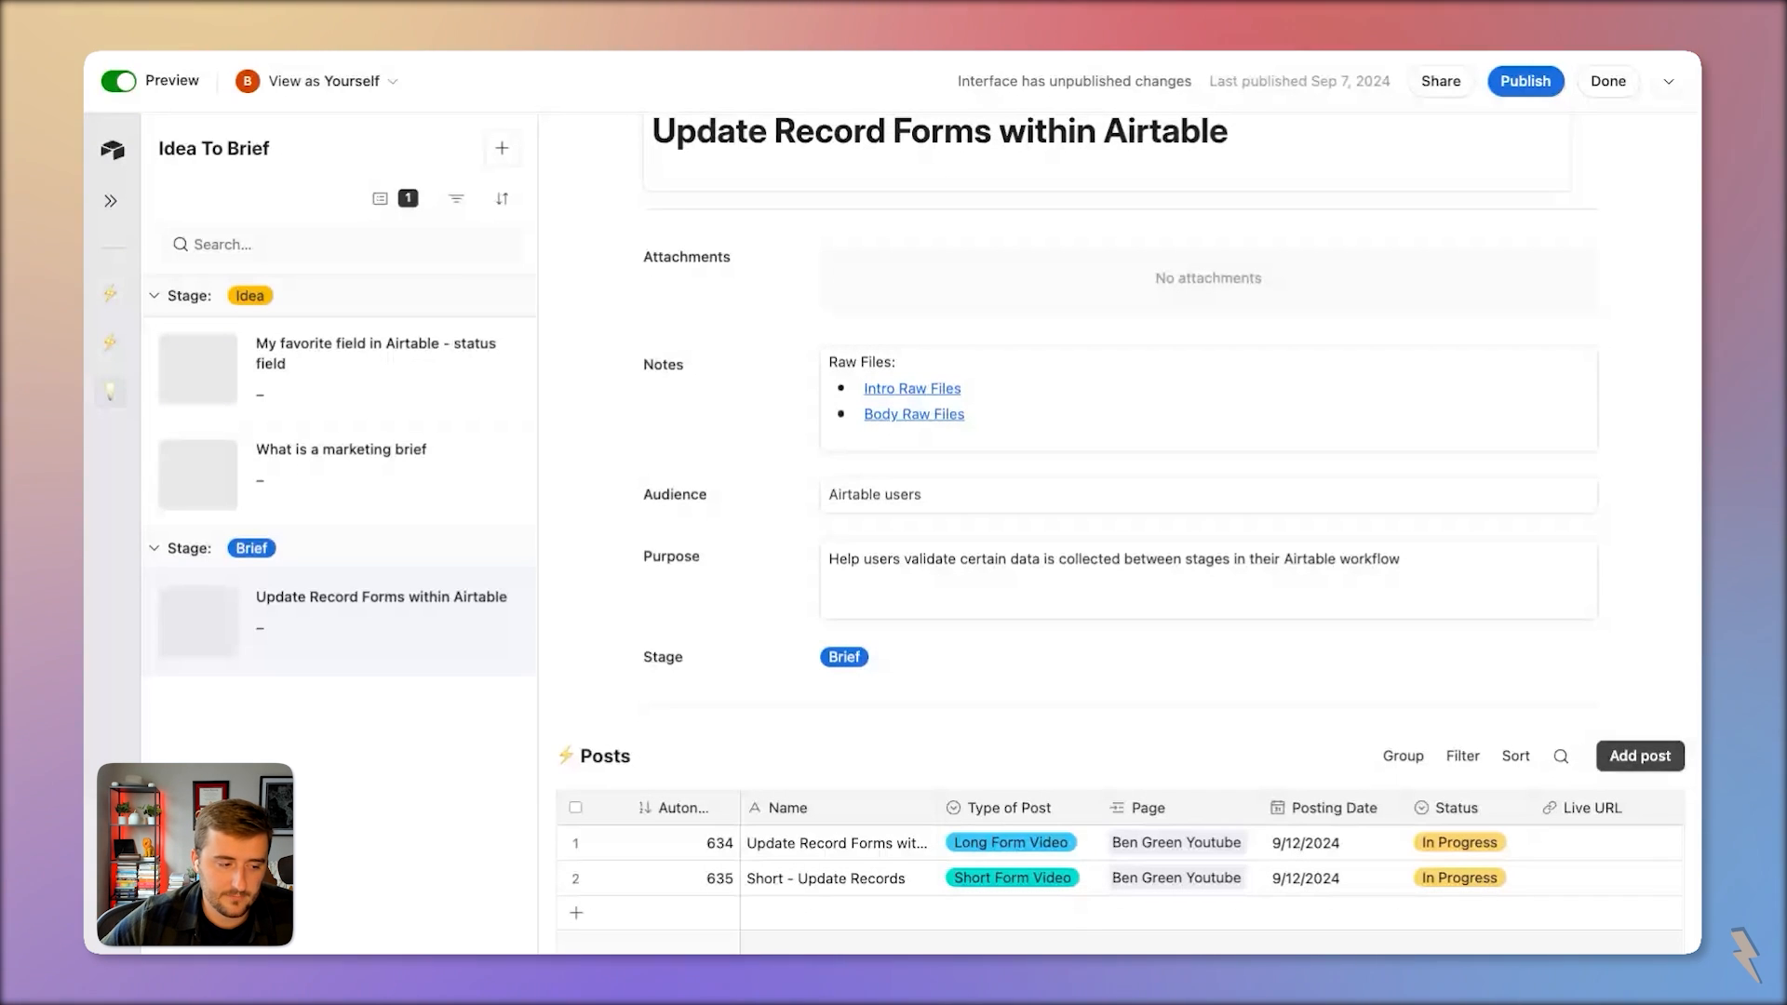
pyautogui.scroll(-2, 998, 686)
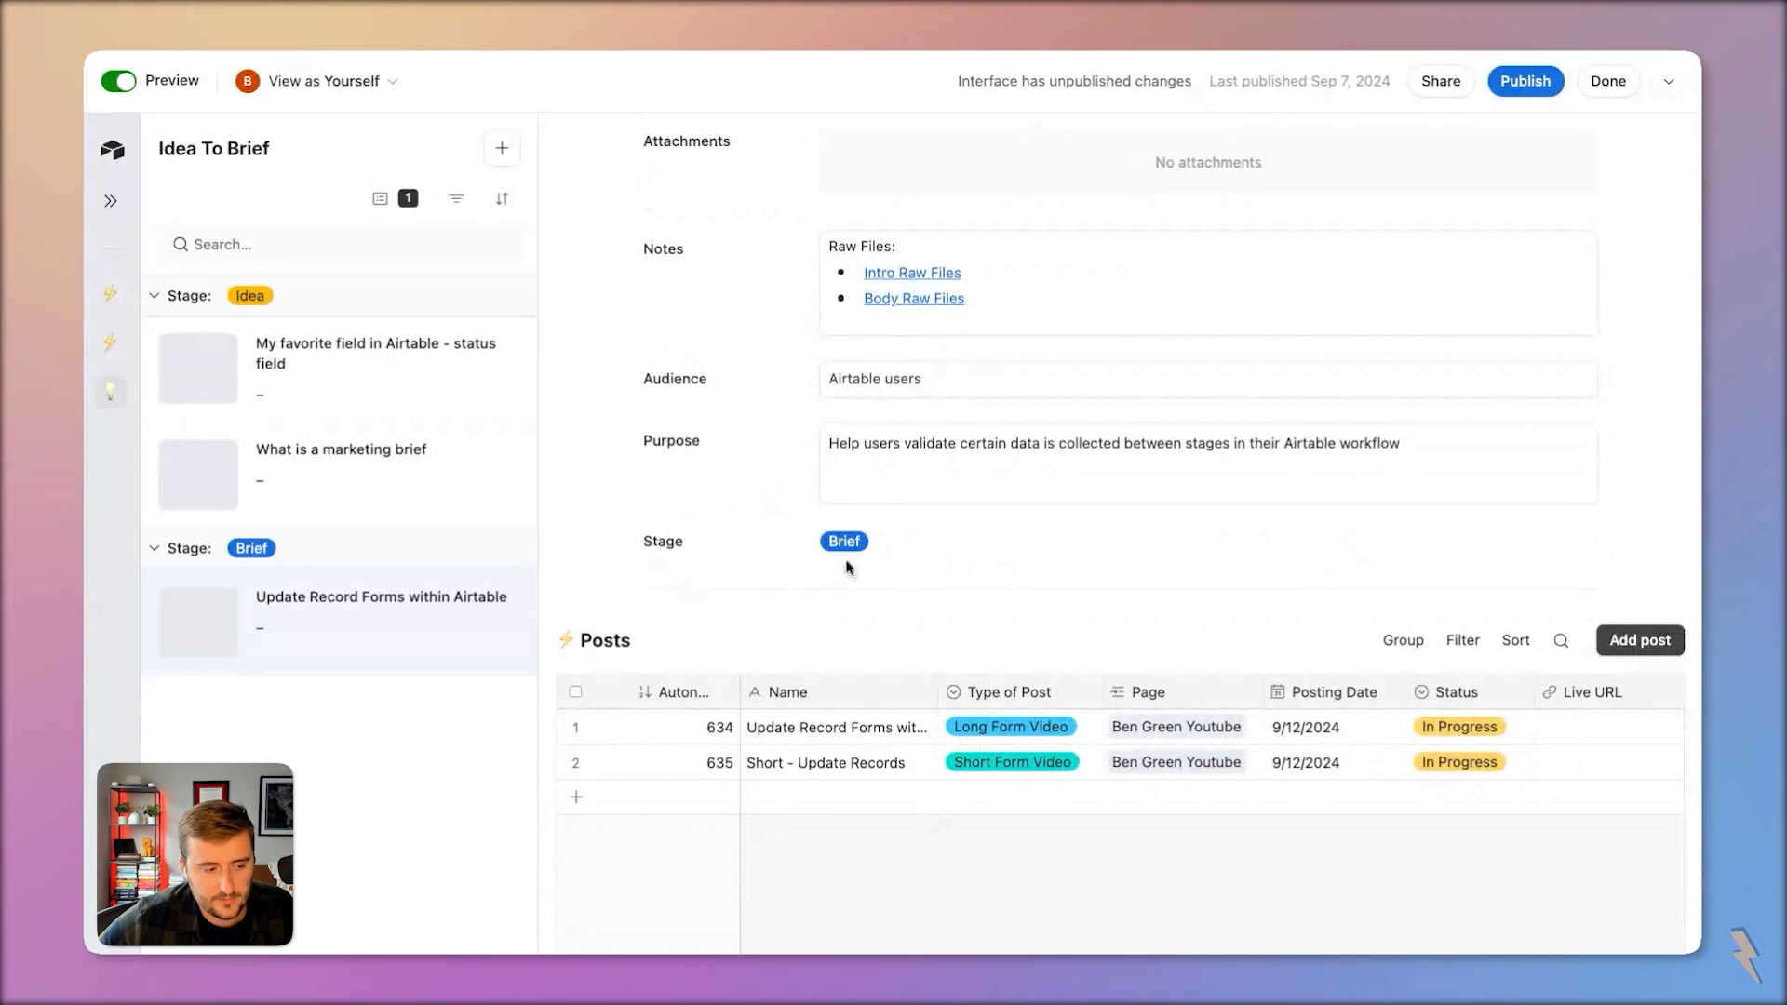
pyautogui.scroll(-2, 847, 567)
pyautogui.scroll(2, 849, 602)
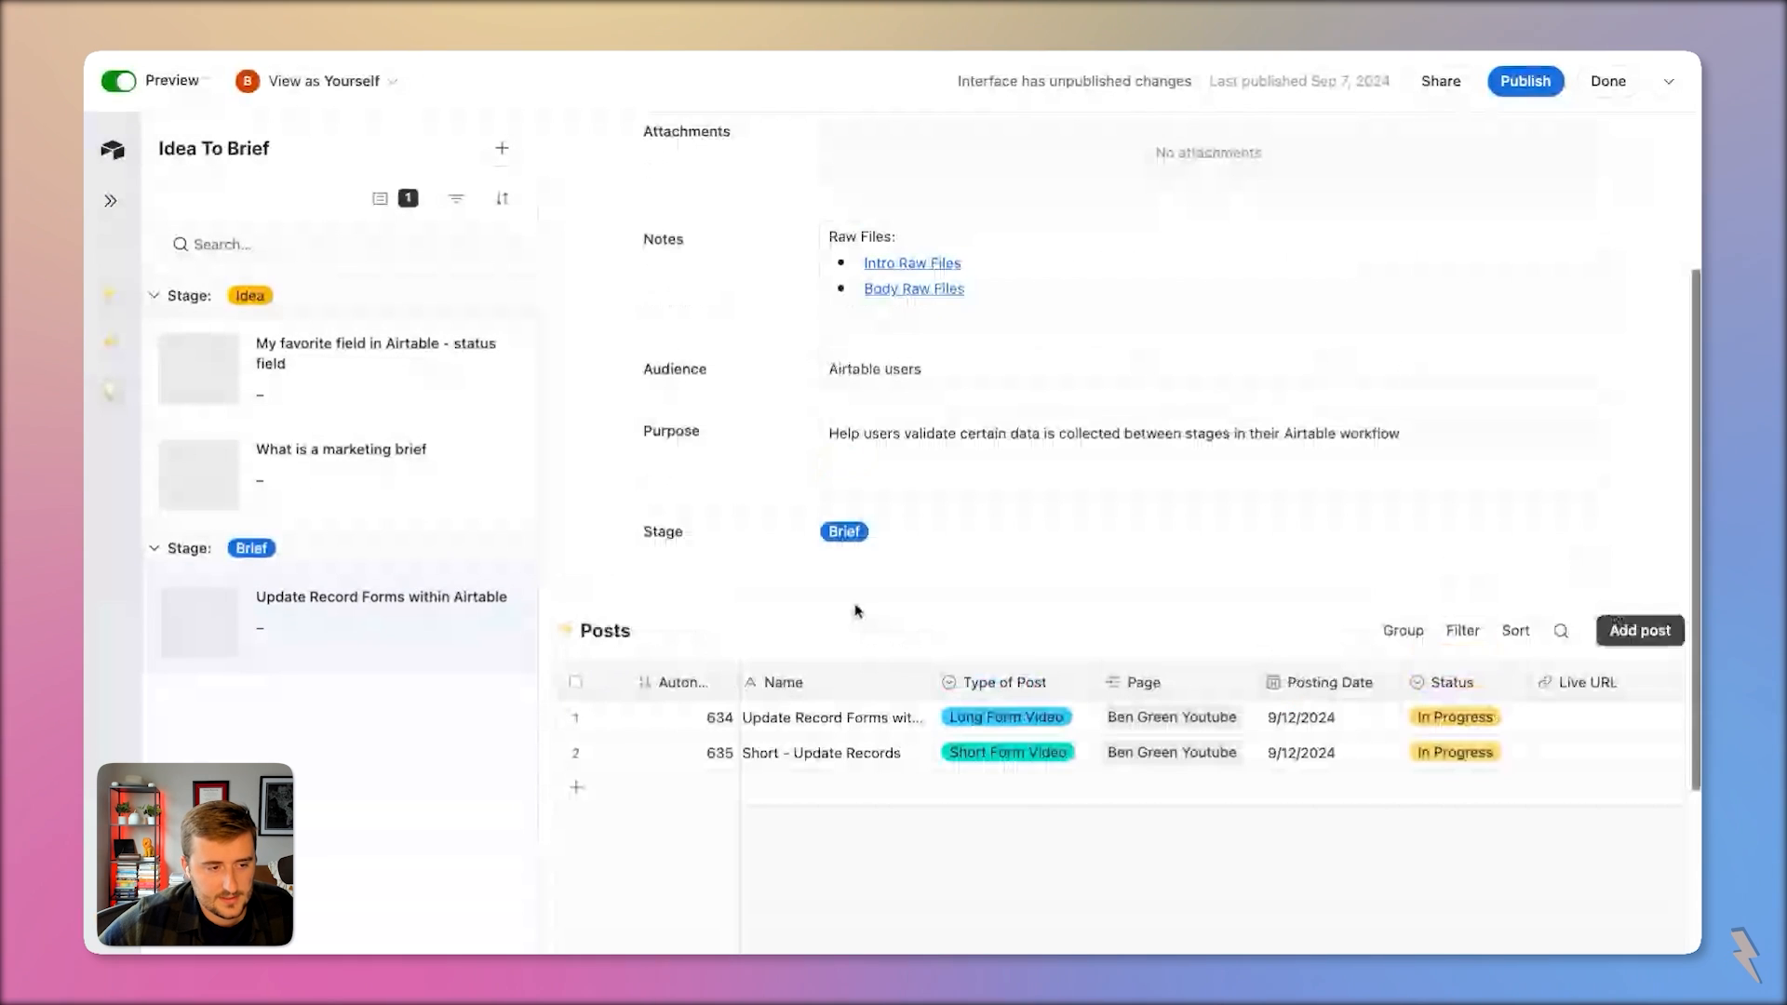
pyautogui.scroll(5, 858, 610)
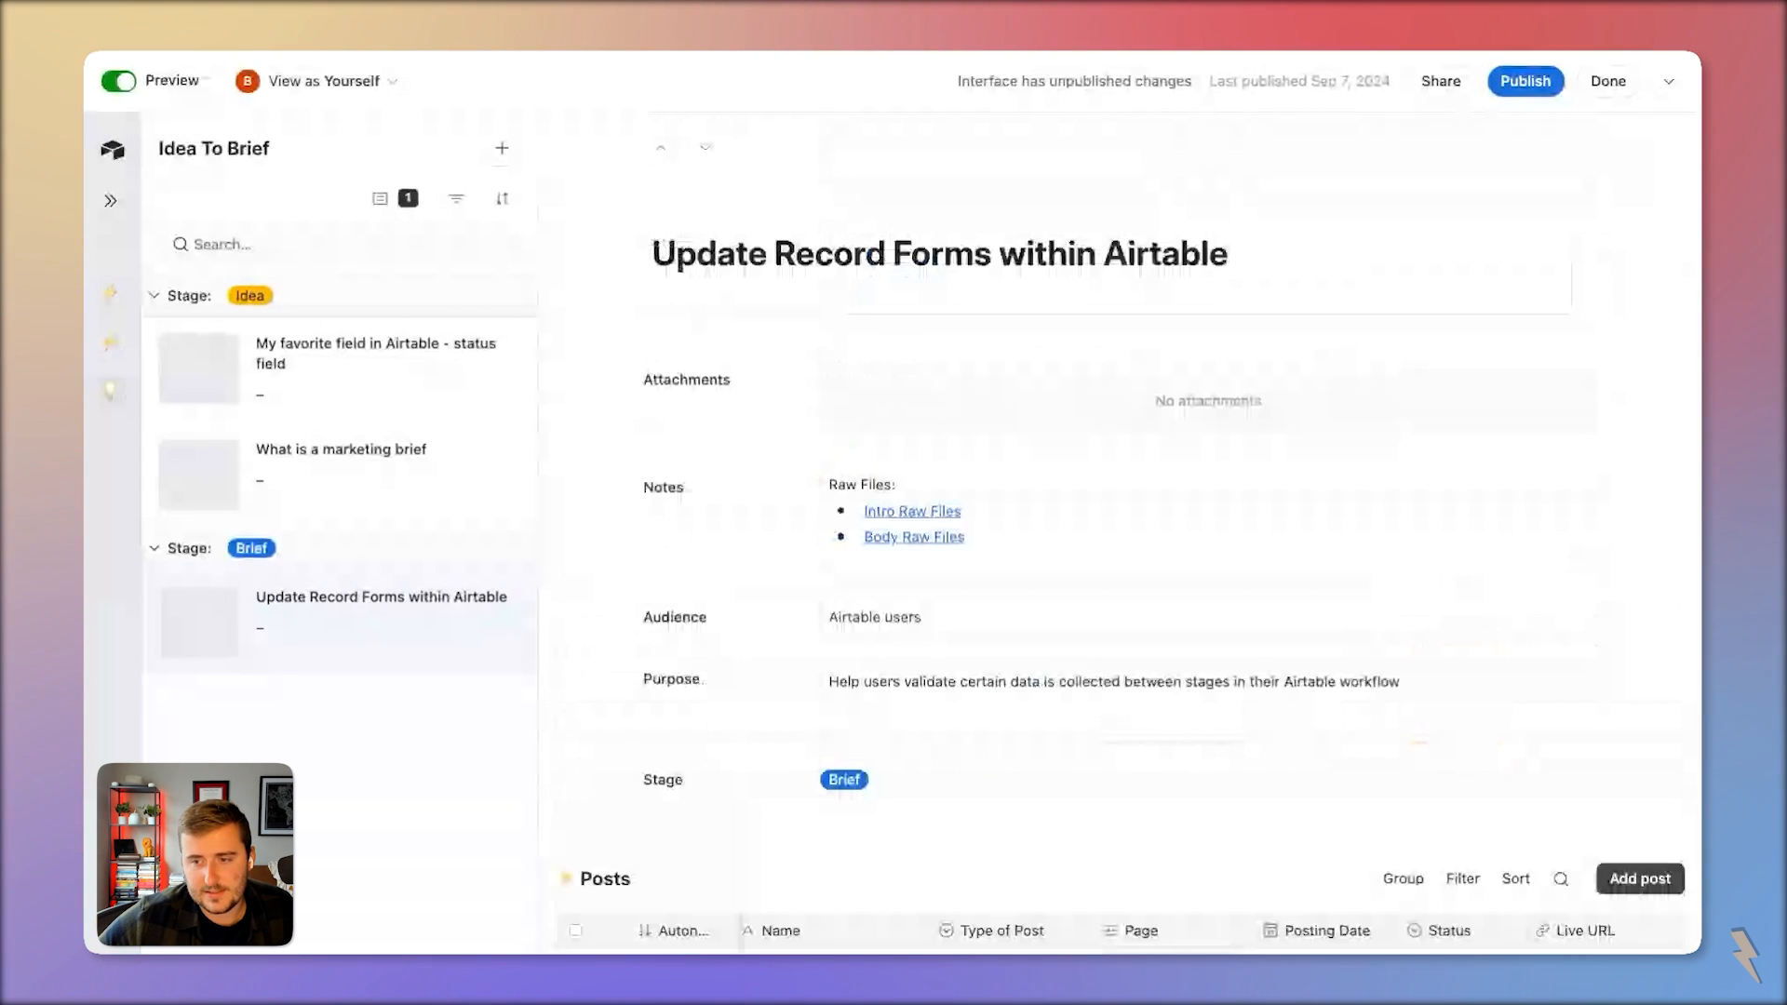
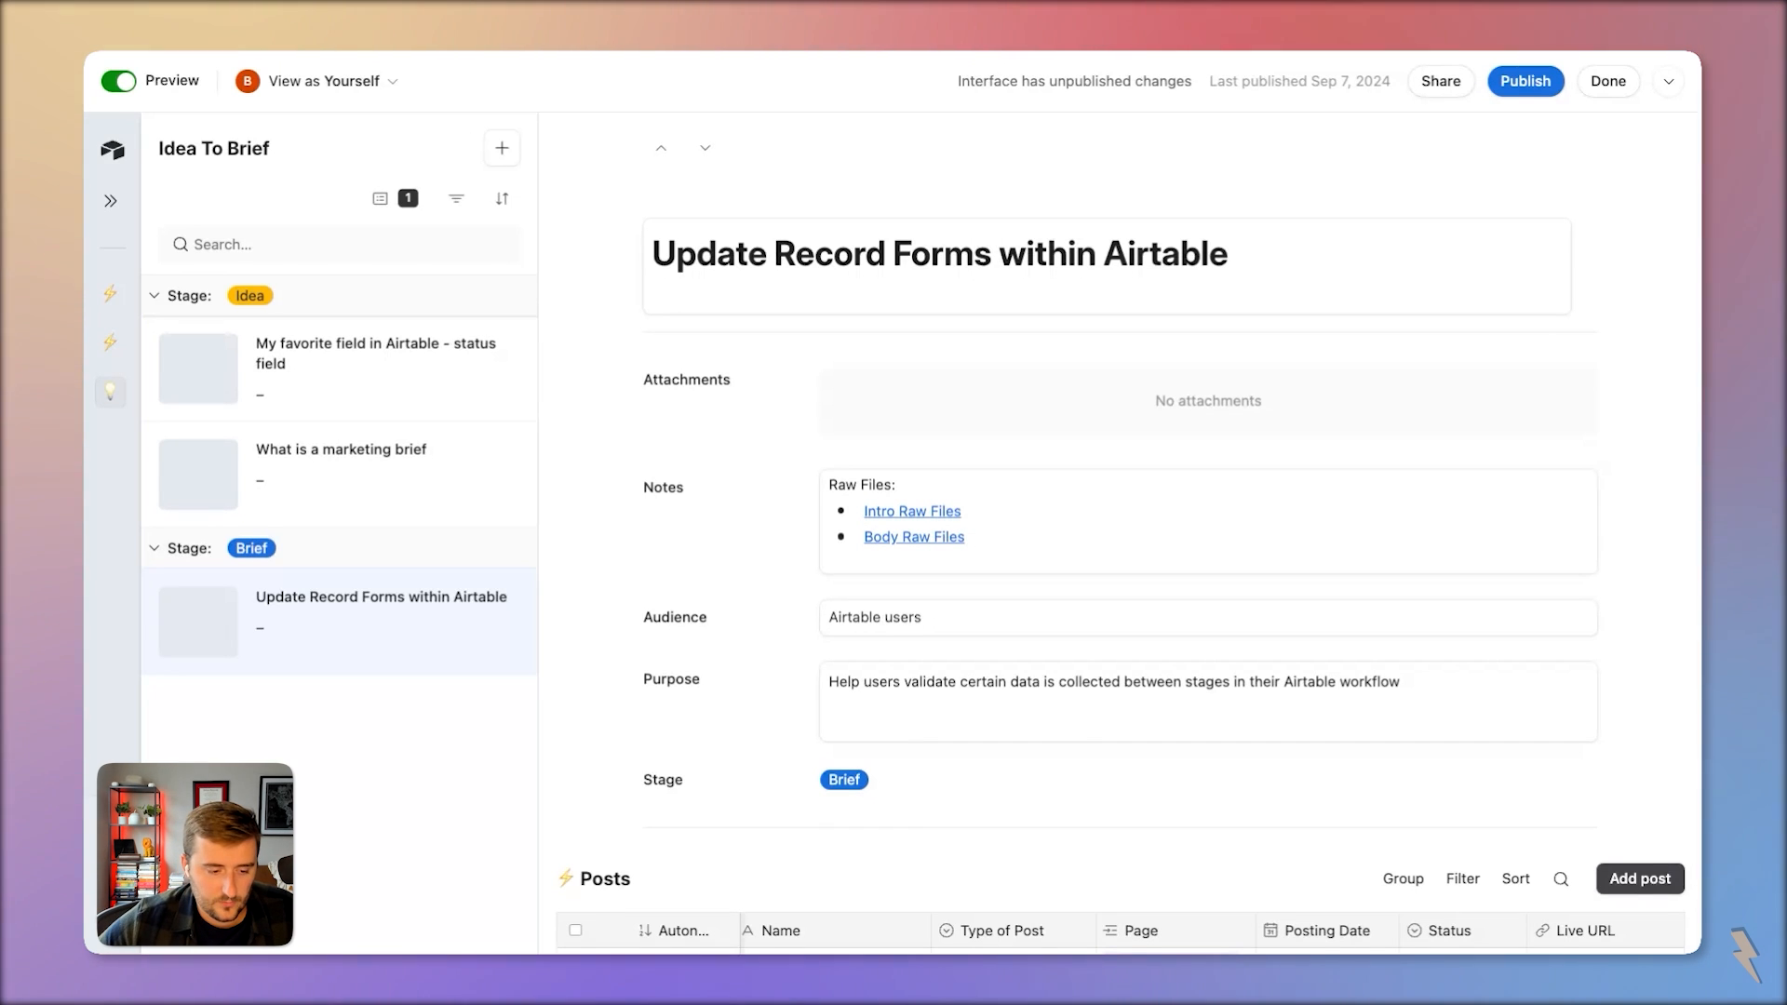
pyautogui.scroll(-3, 1116, 558)
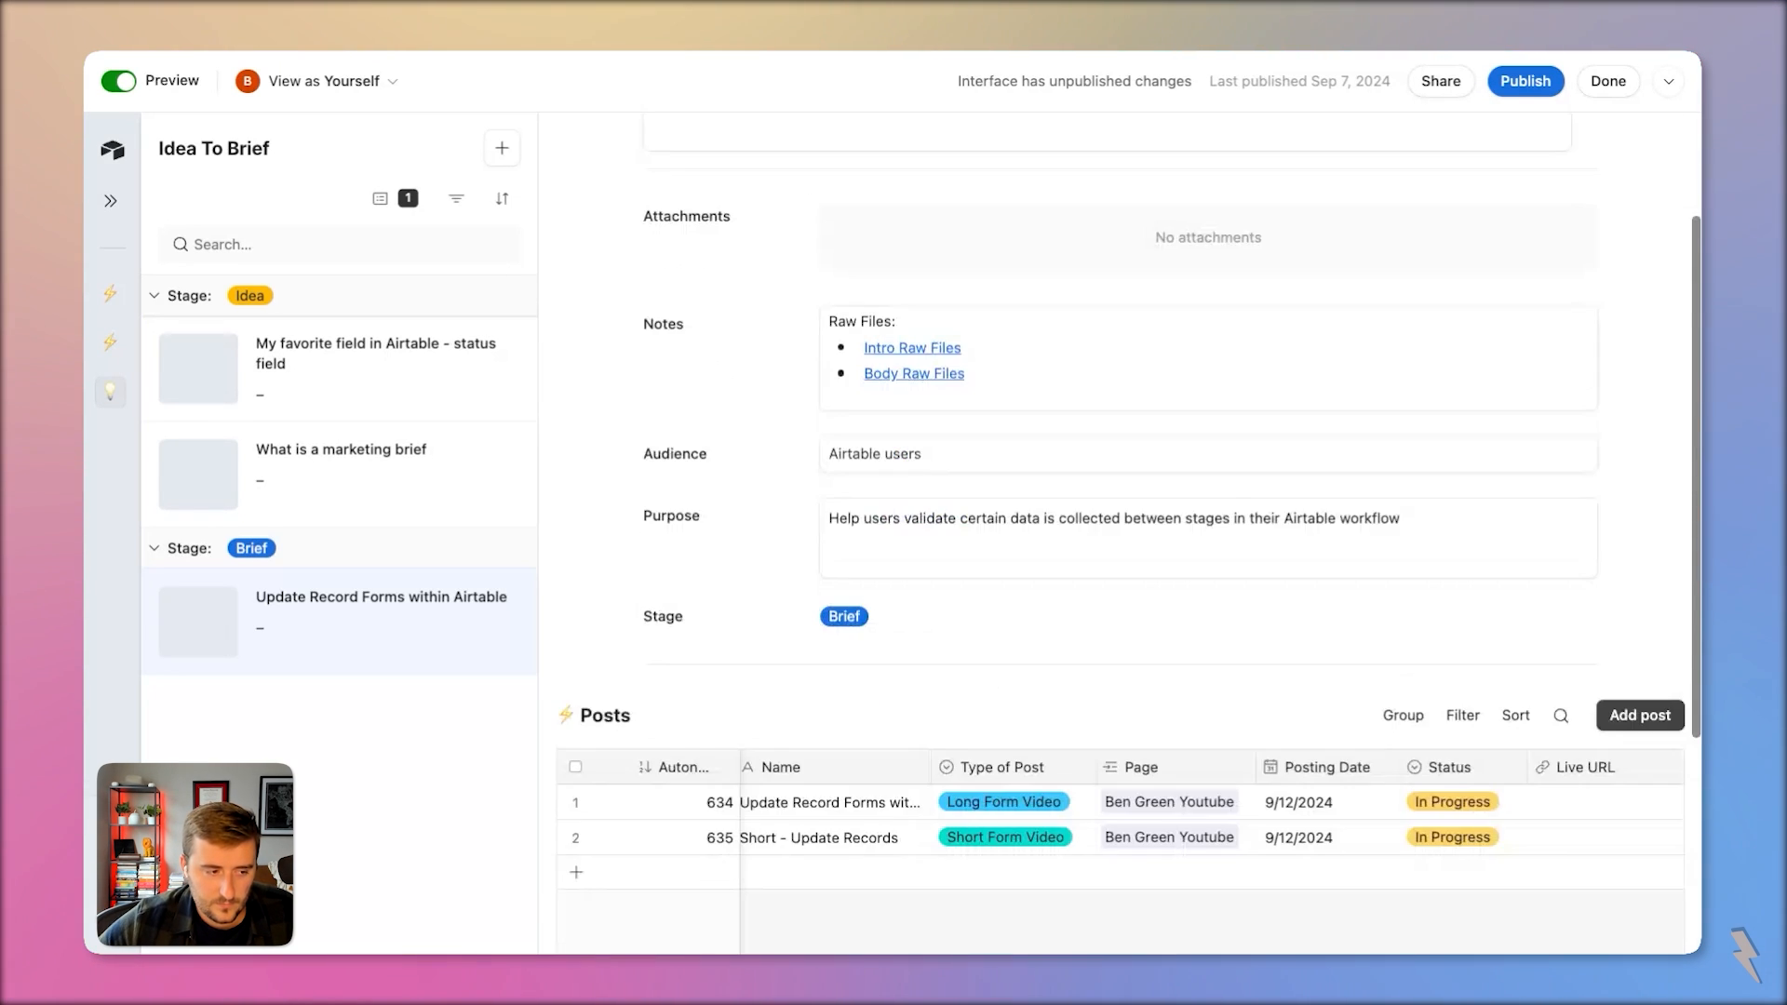
pyautogui.scroll(-4, 910, 532)
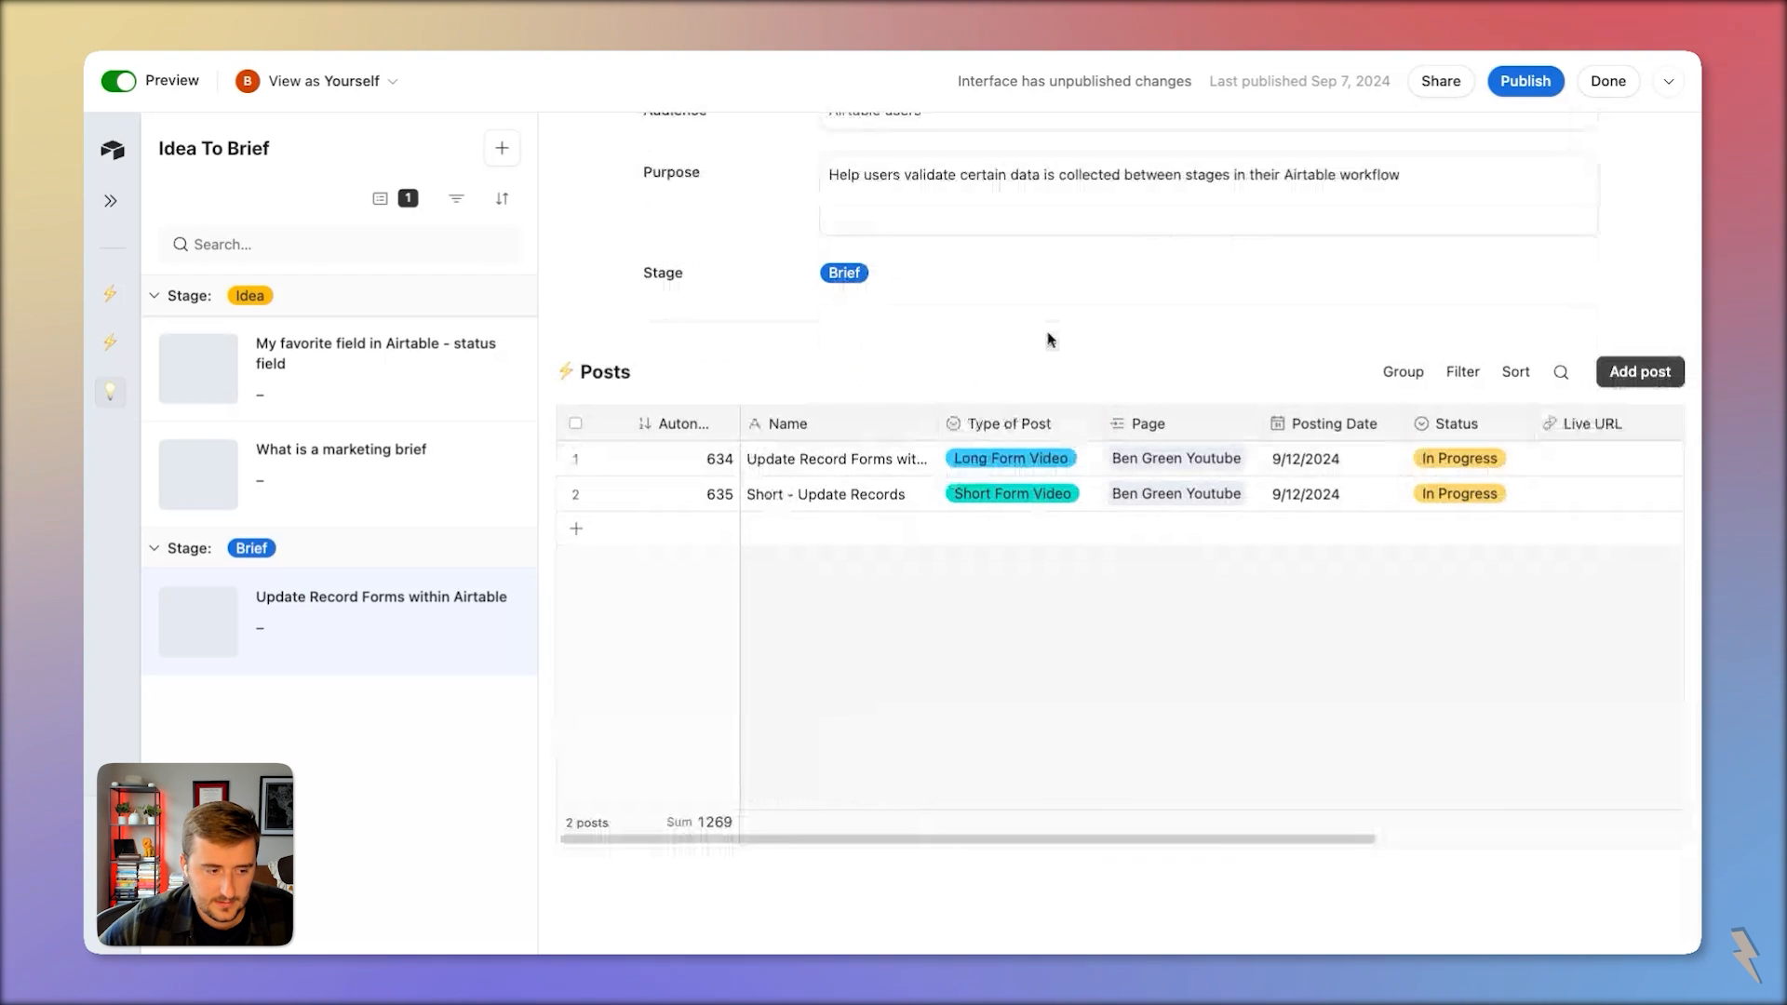
pyautogui.scroll(5, 1049, 339)
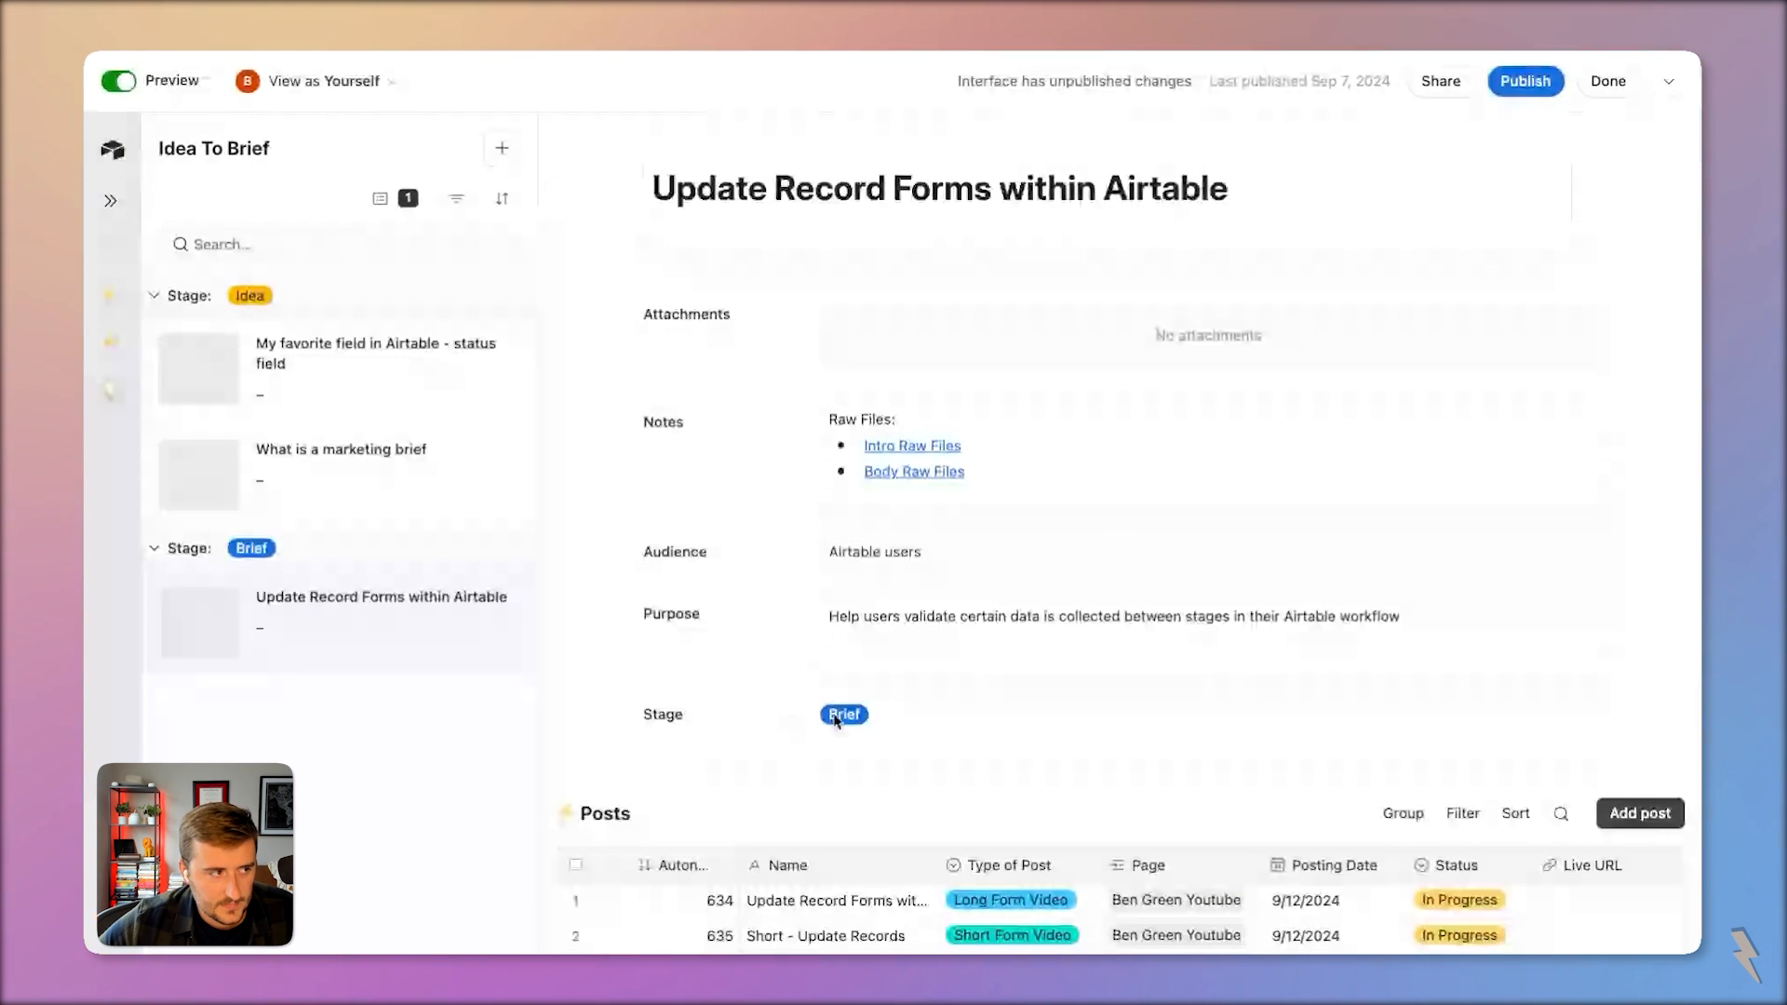
# Leave preview and delete the second filter condition of the Idea To Brief record list, keeping the Brief Dev condition
pyautogui.click(119, 82)
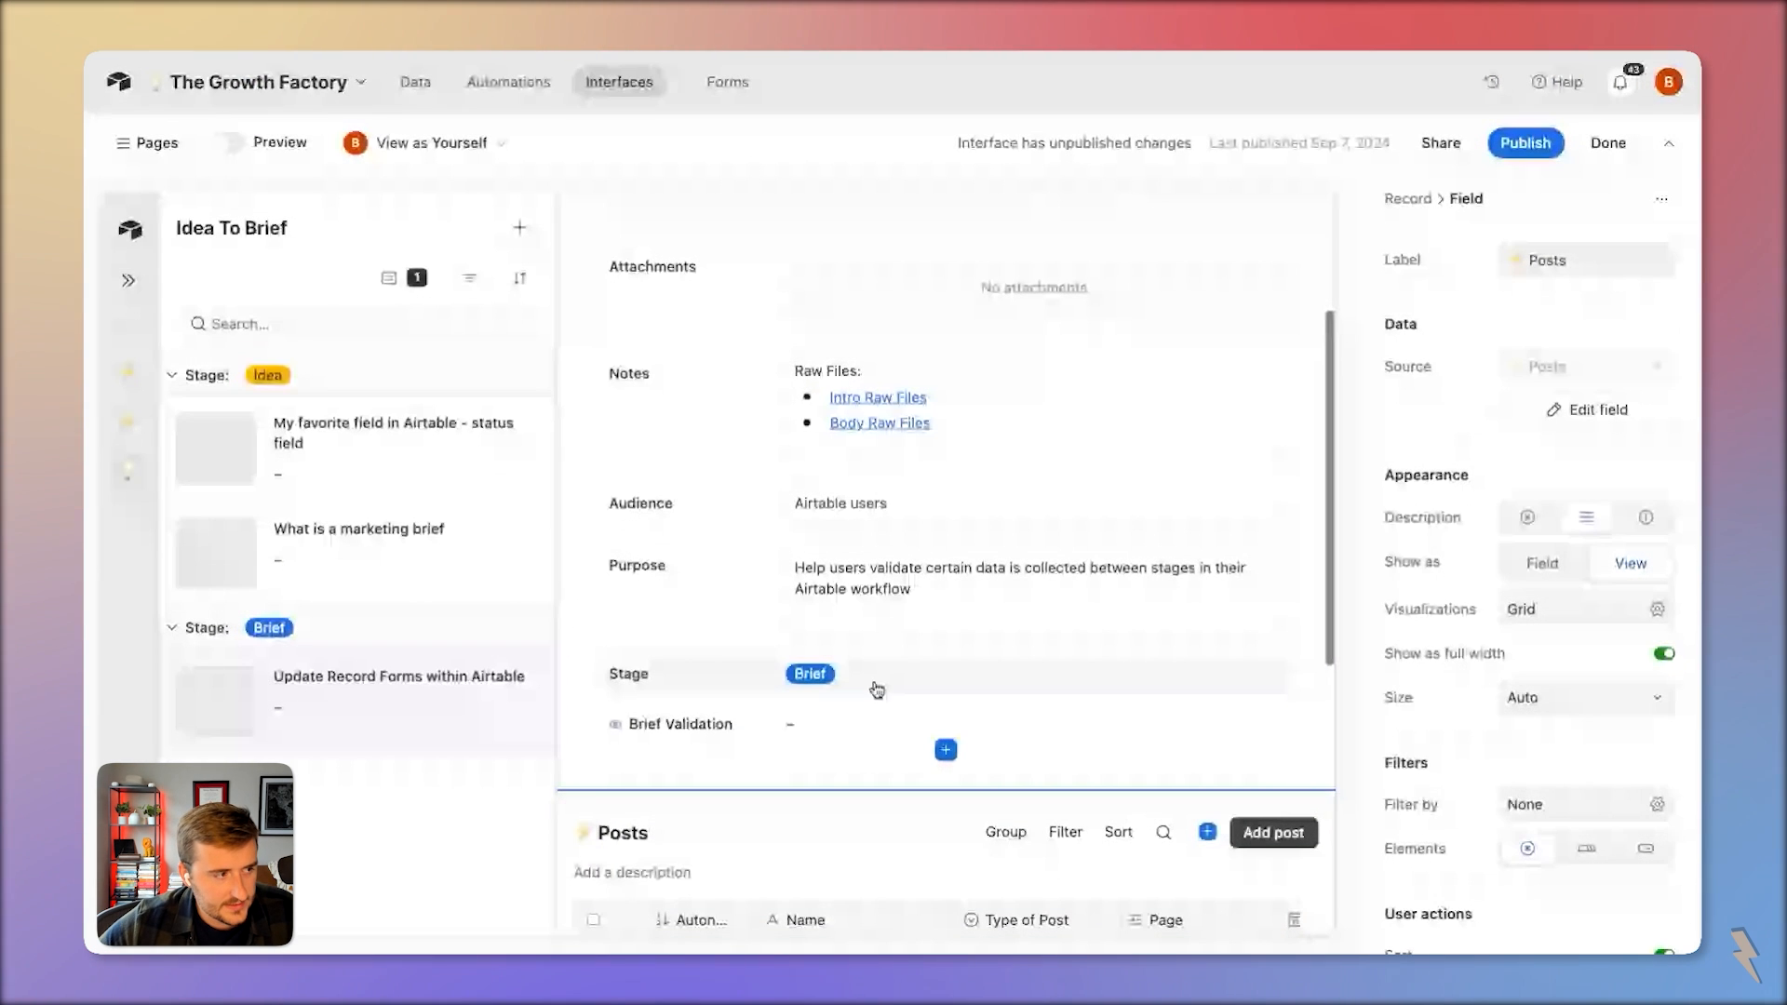
pyautogui.click(366, 232)
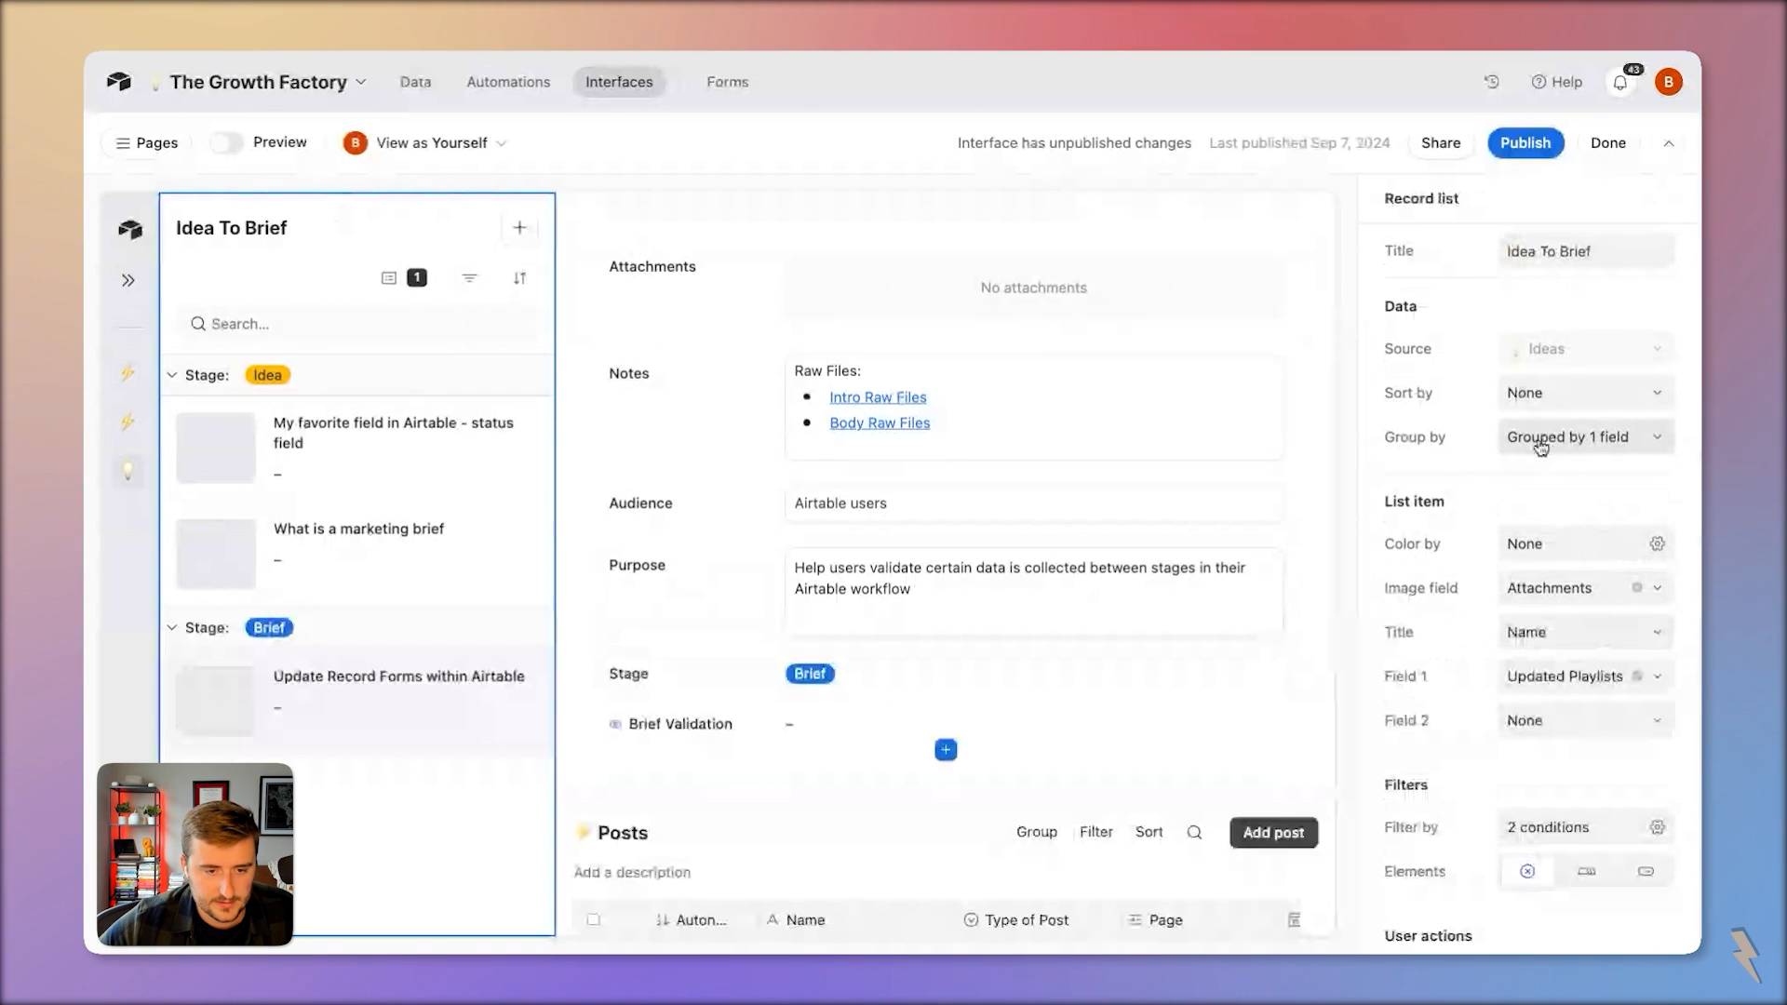
pyautogui.click(1544, 825)
pyautogui.click(1568, 732)
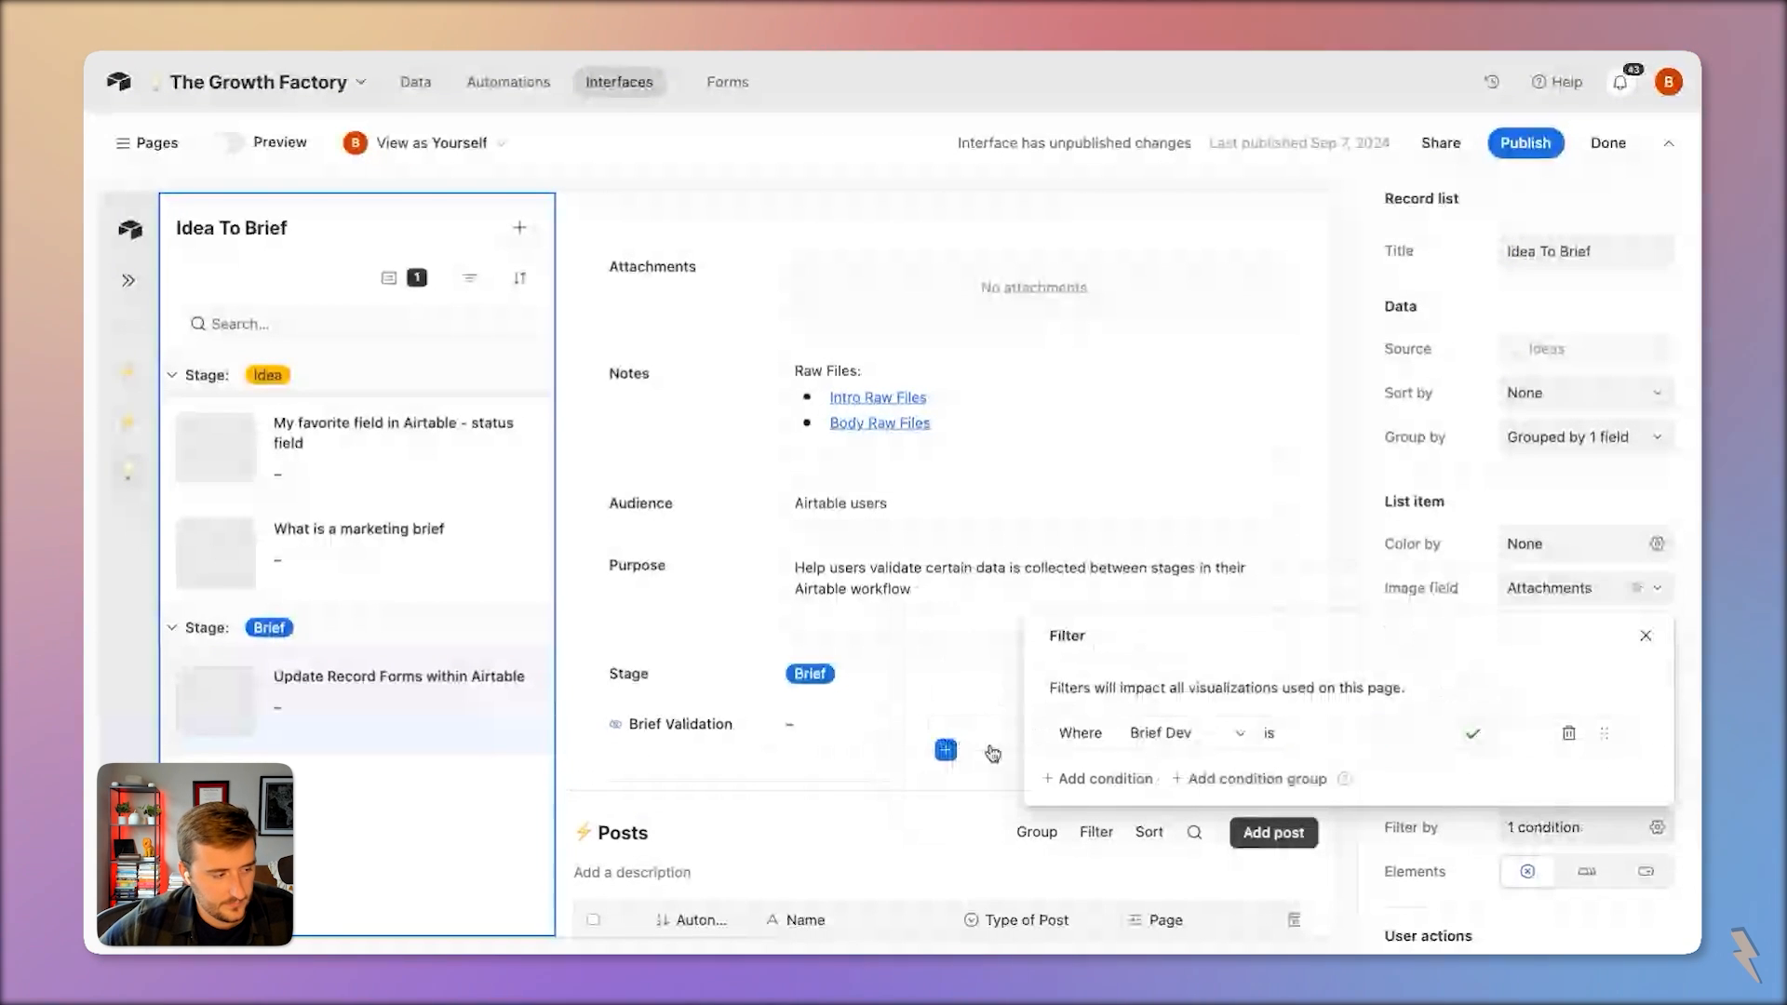
# Add a green option named Production to the Stage field's single-select choices
pyautogui.click(803, 692)
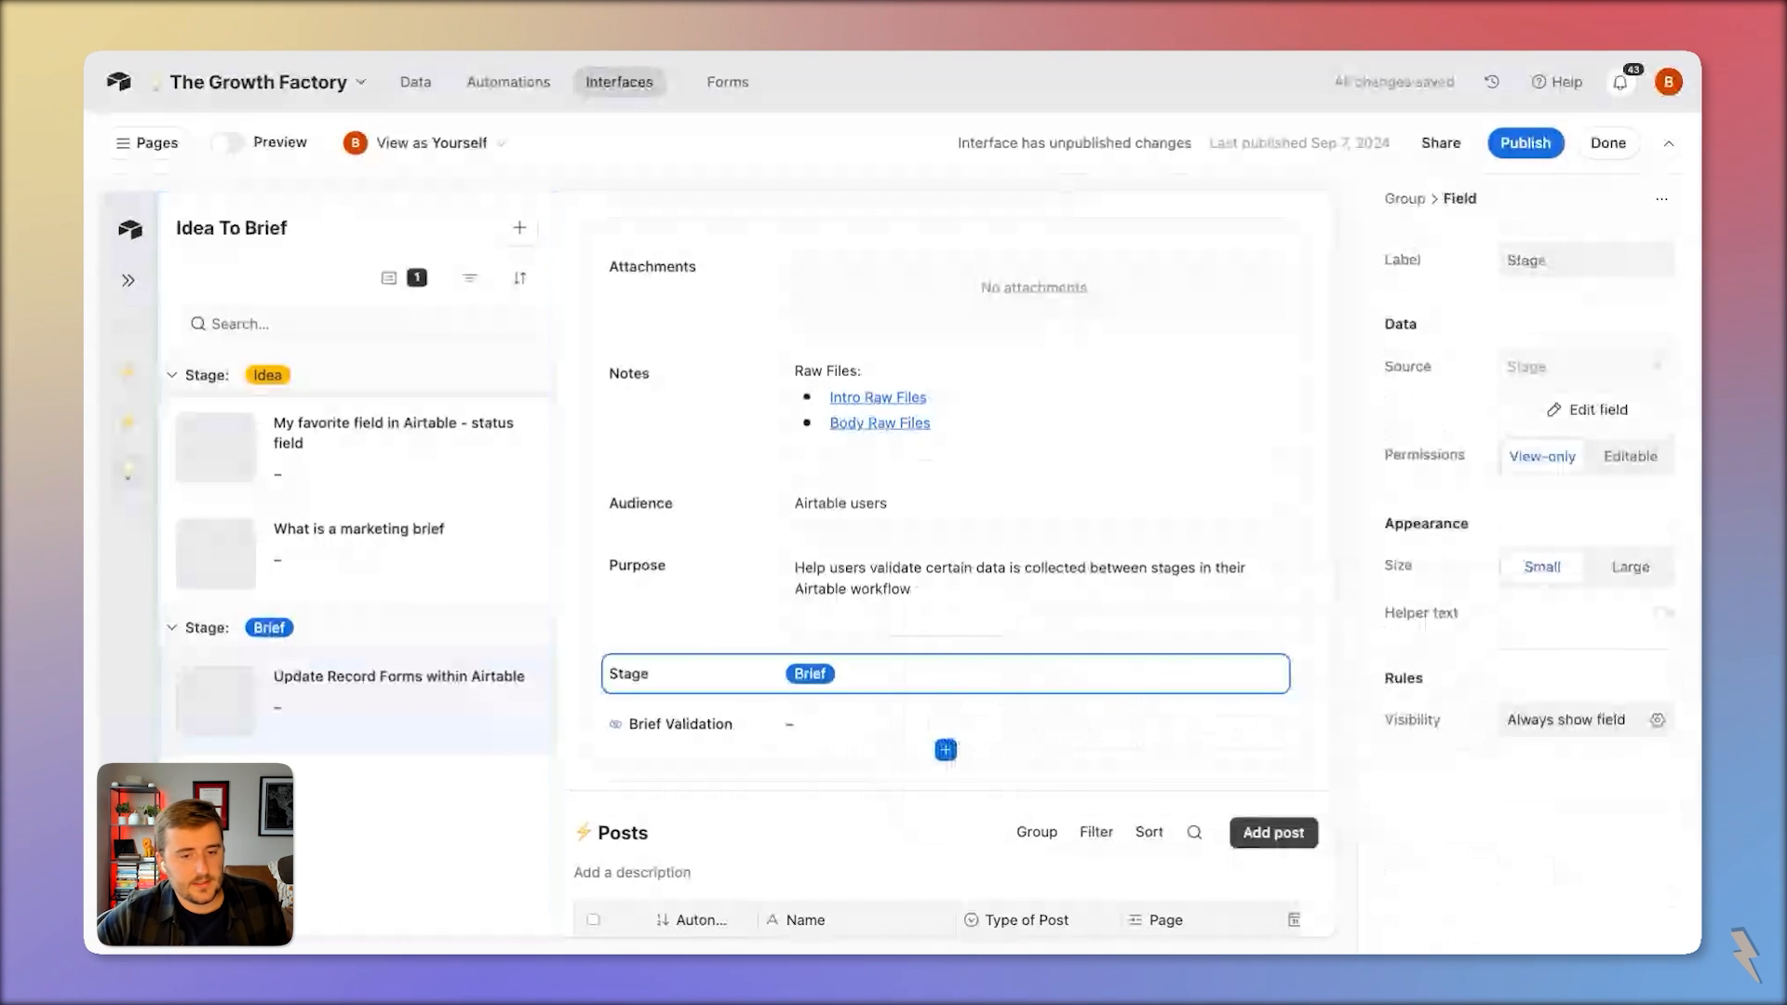
pyautogui.click(1588, 410)
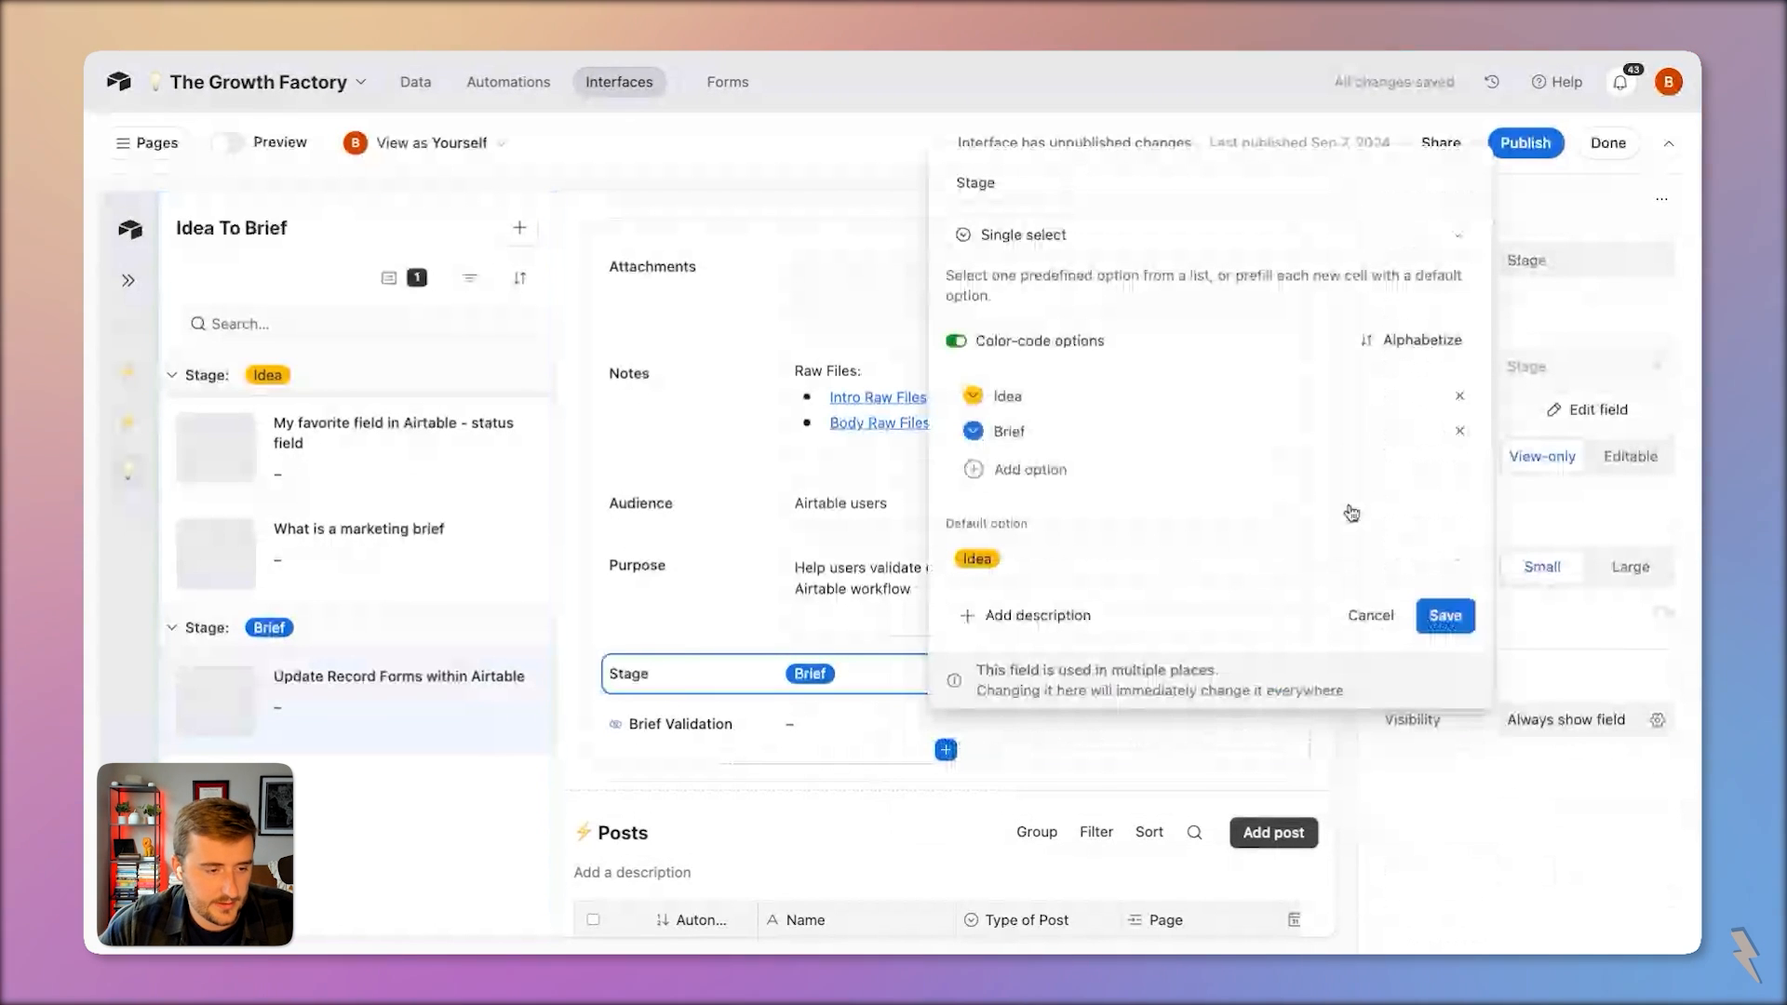
pyautogui.click(986, 469)
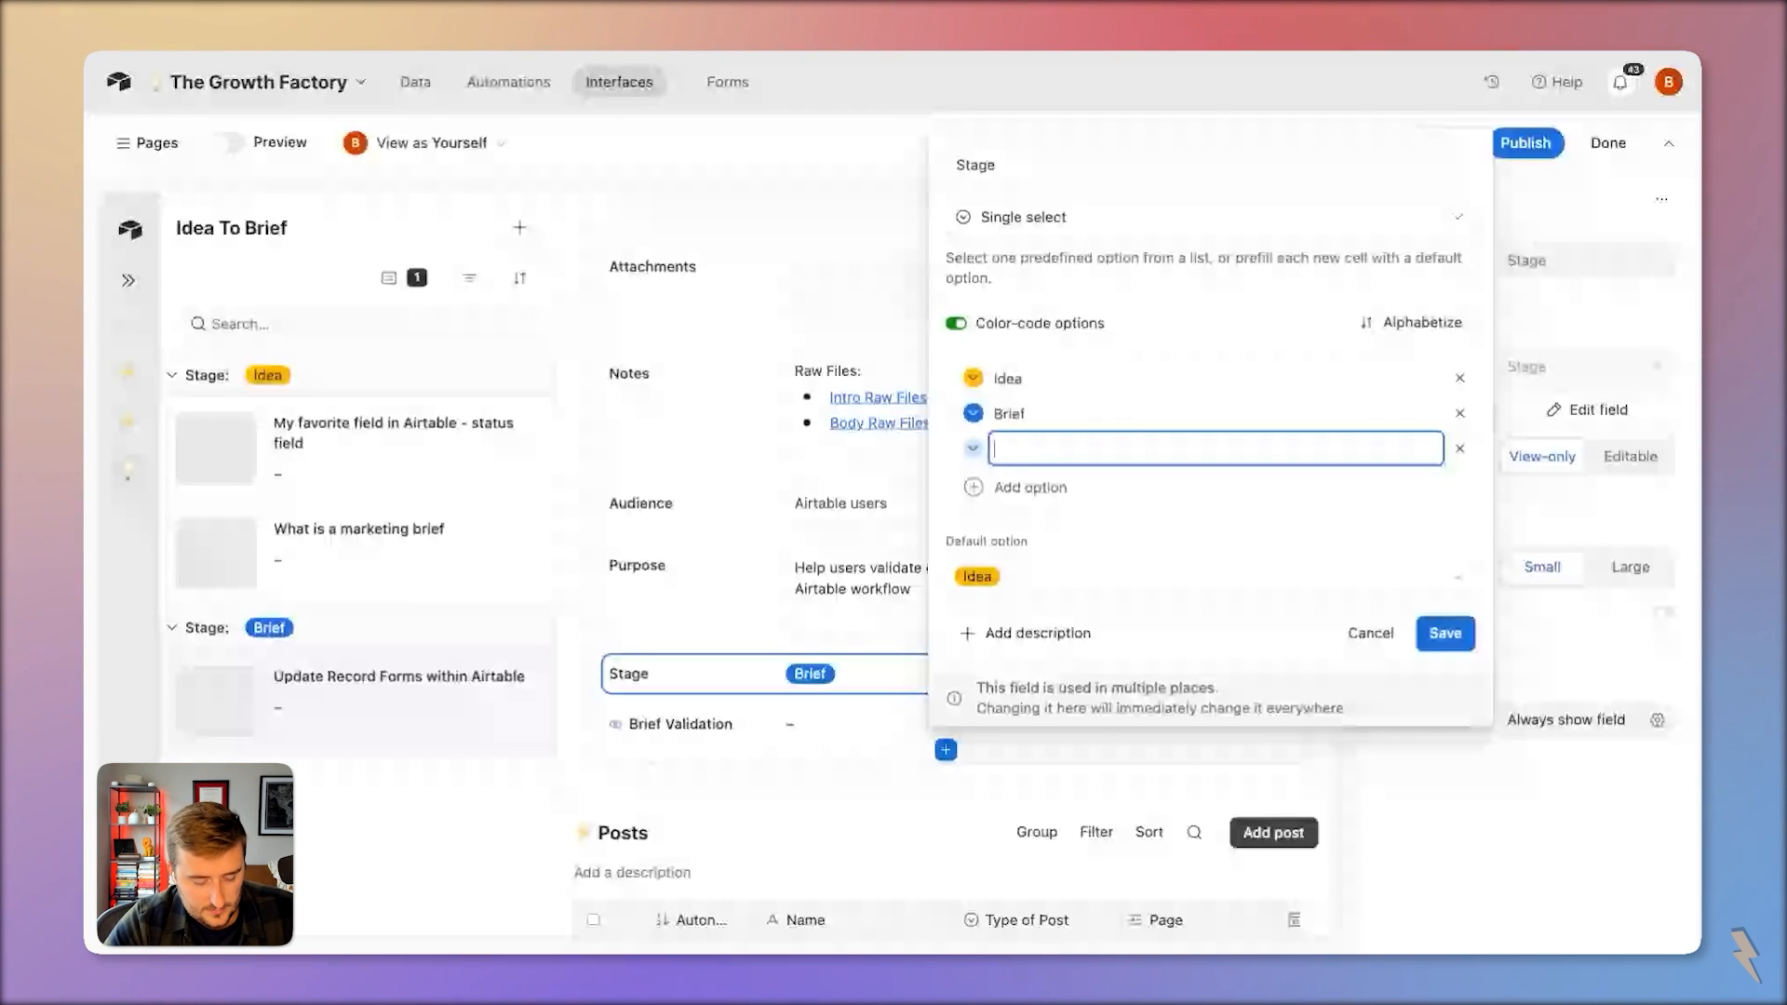
pyautogui.write('Product')
pyautogui.write('io')
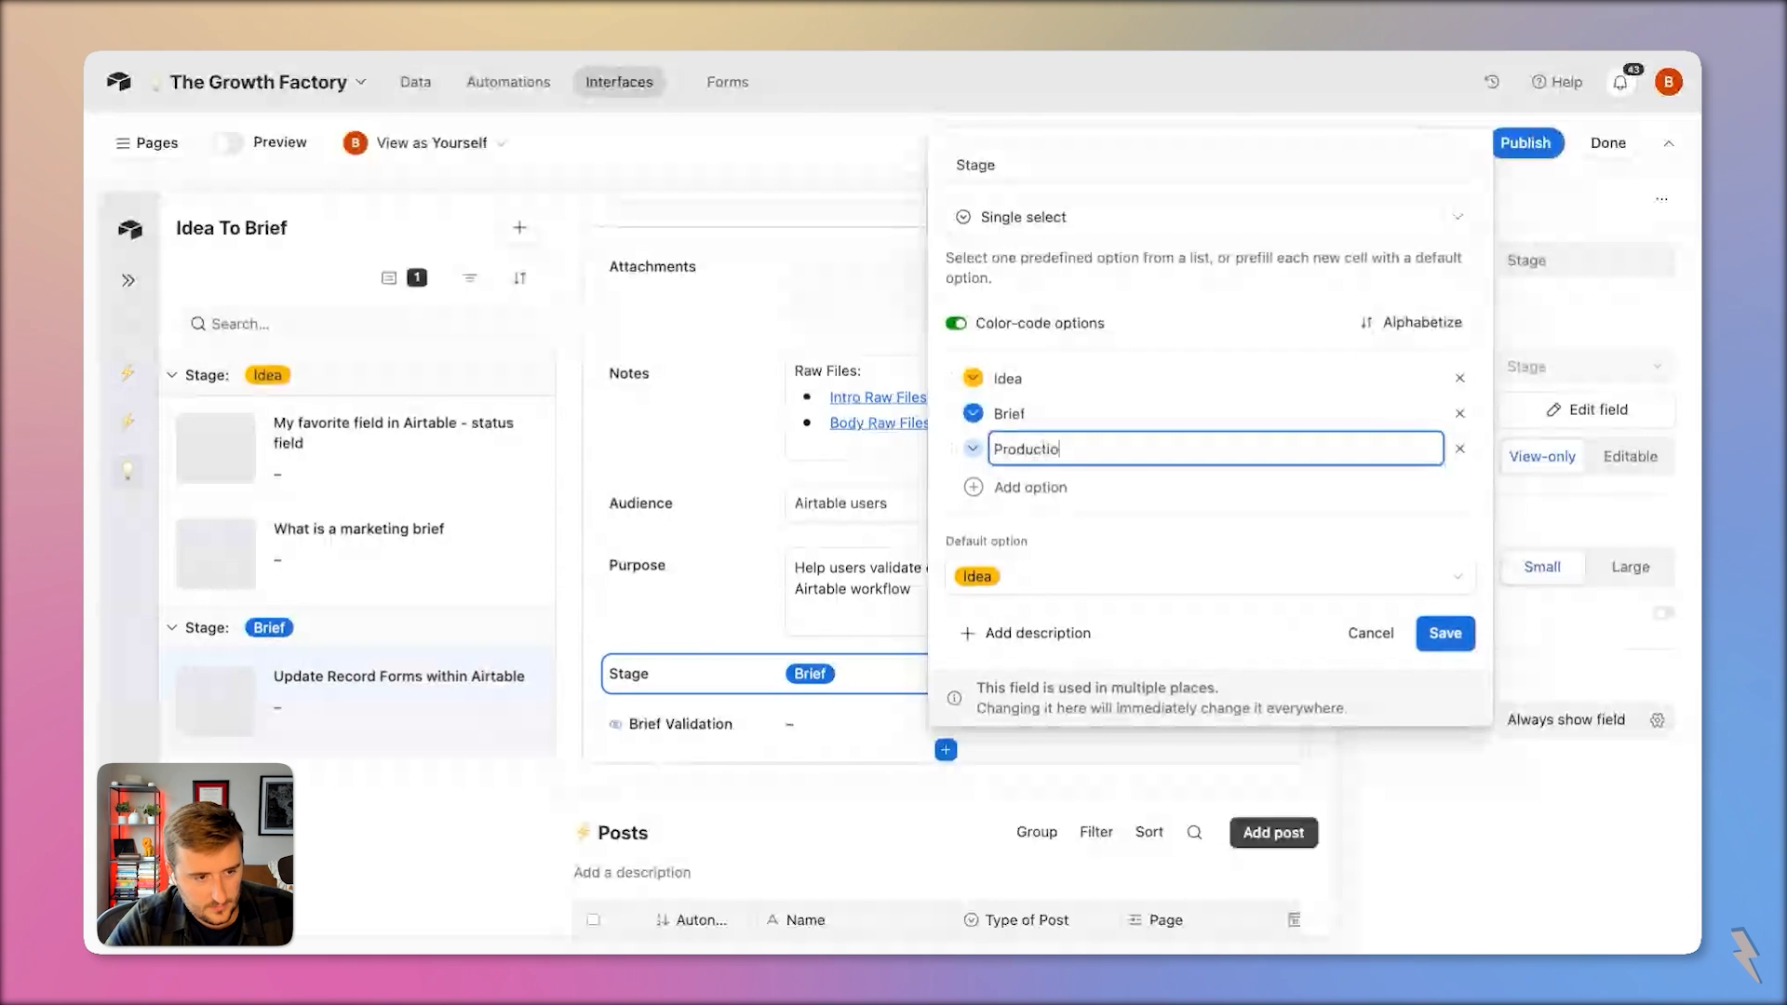
pyautogui.write('n')
pyautogui.click(971, 448)
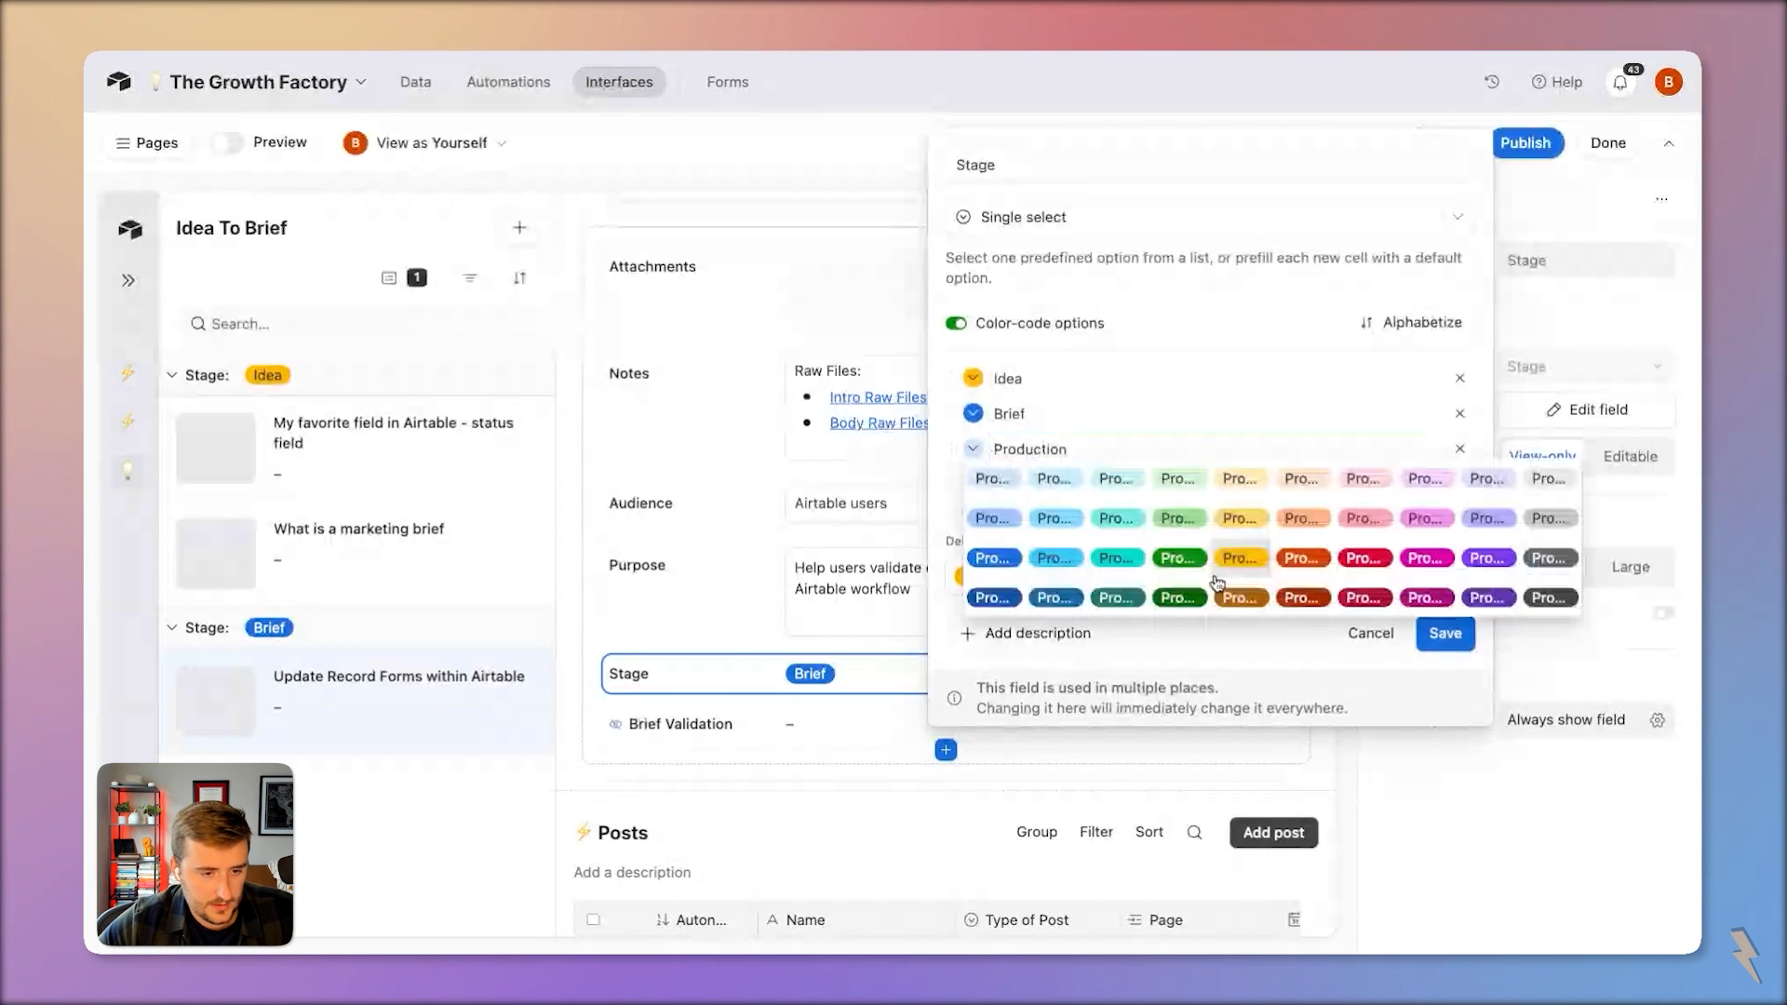
pyautogui.click(1200, 572)
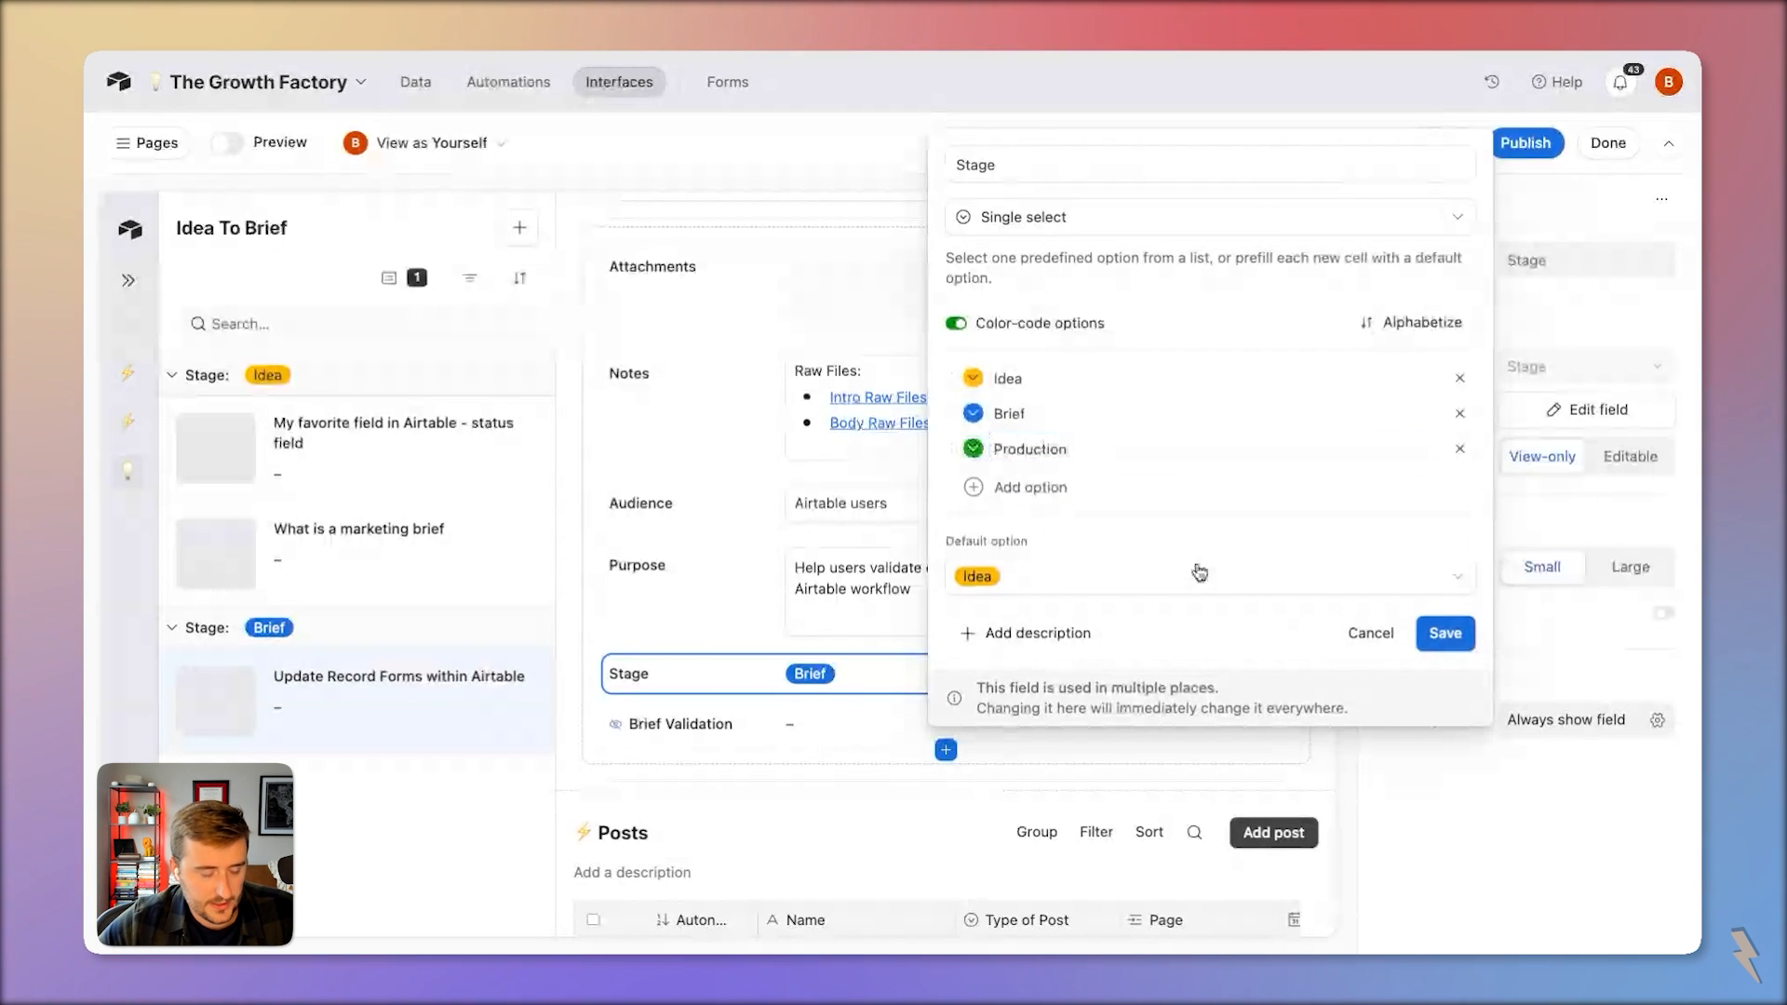
# Rename the Stage field's Brief option to "Brief / Planning"
pyautogui.click(1065, 411)
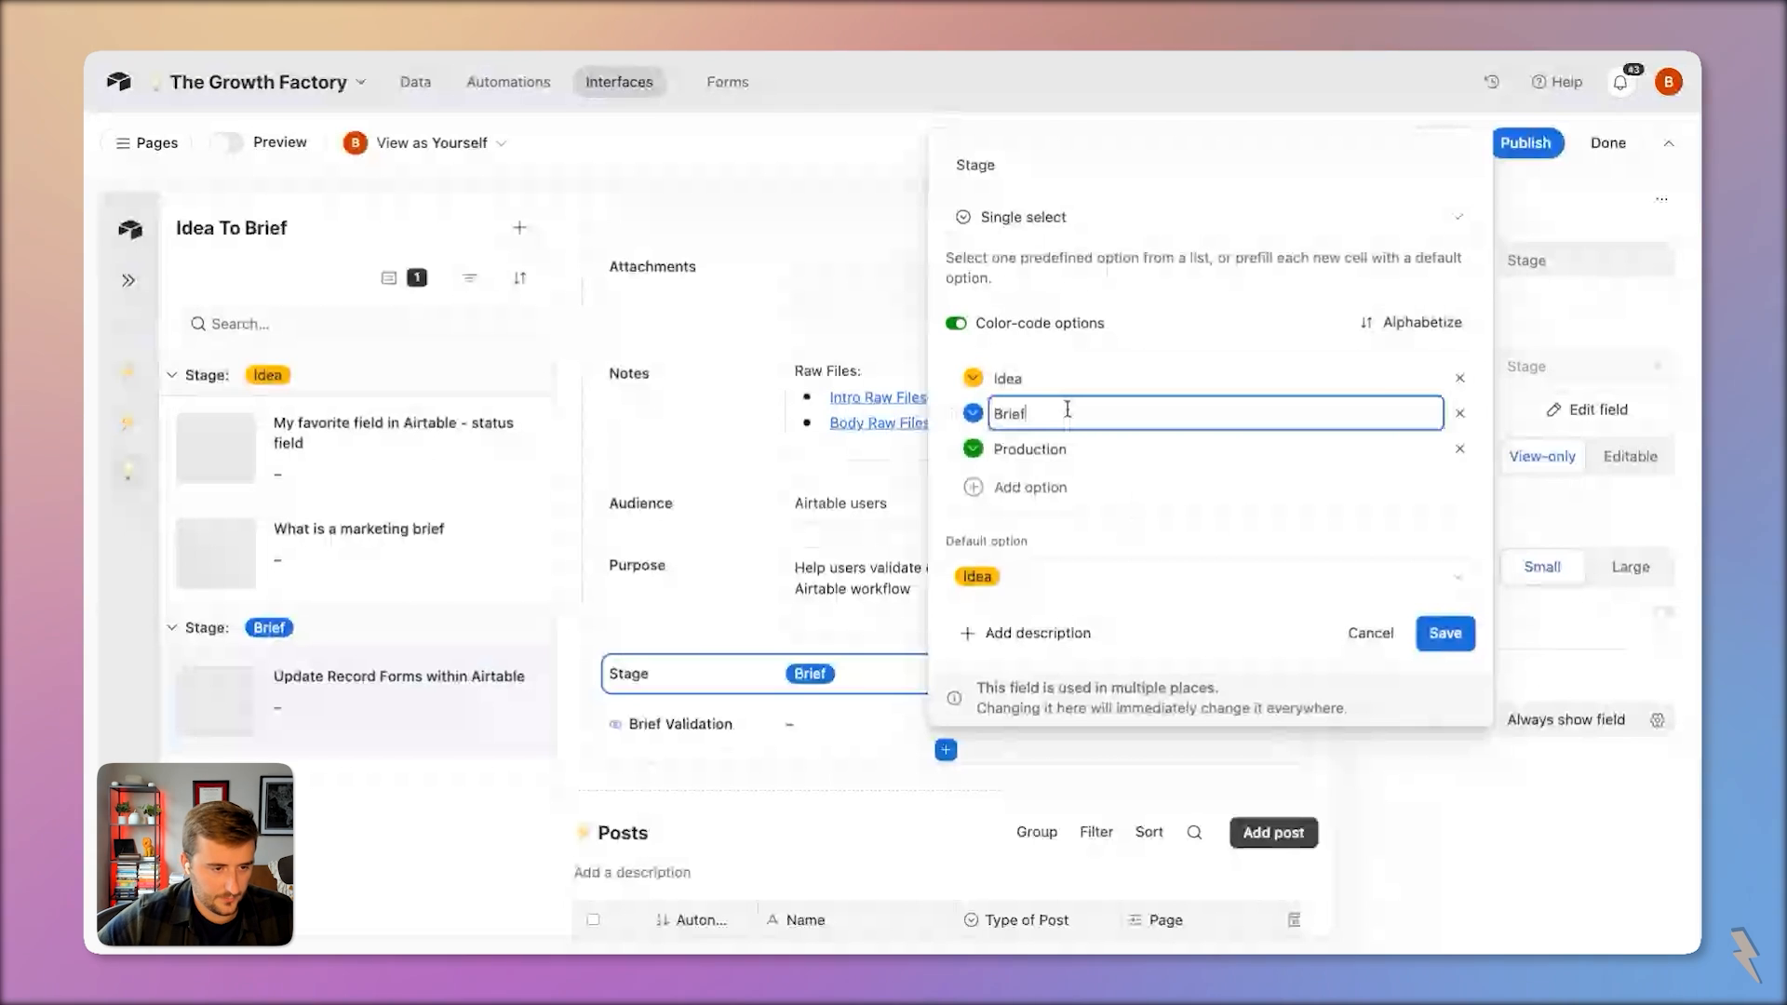
pyautogui.write('Dev')
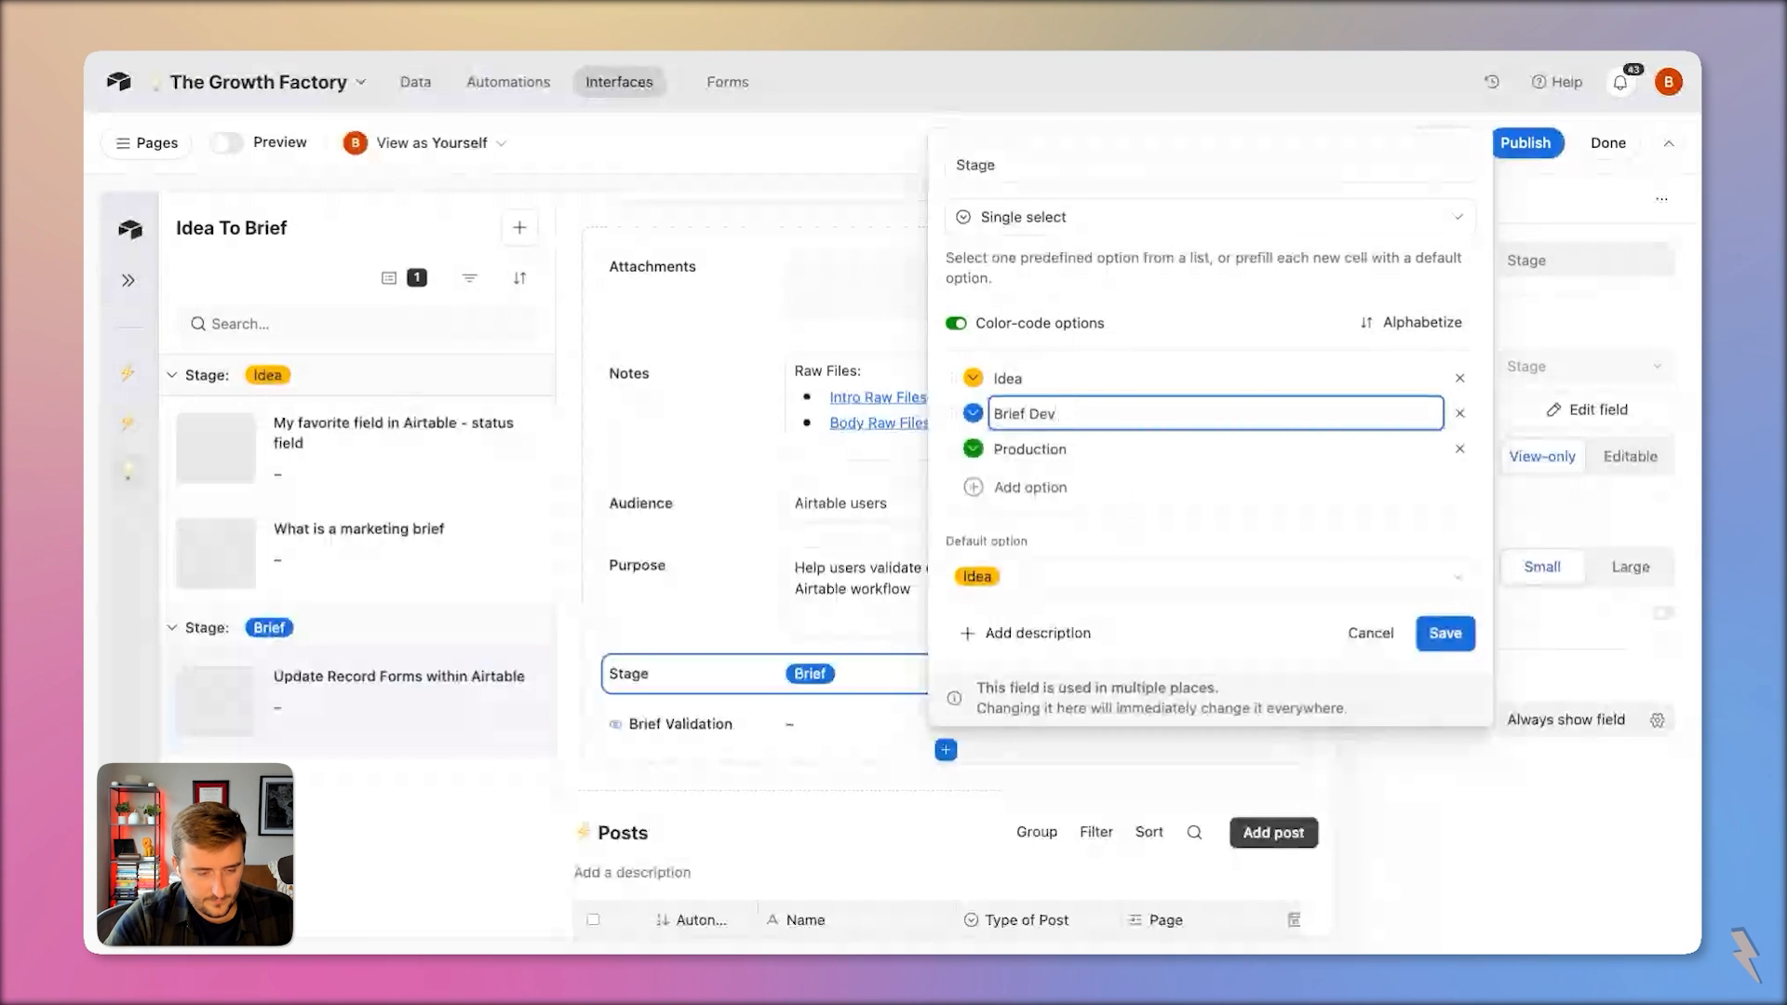
pyautogui.press('BackSpace')
pyautogui.press('BackSpace')
pyautogui.press('BackSpace')
pyautogui.press('BackSpace')
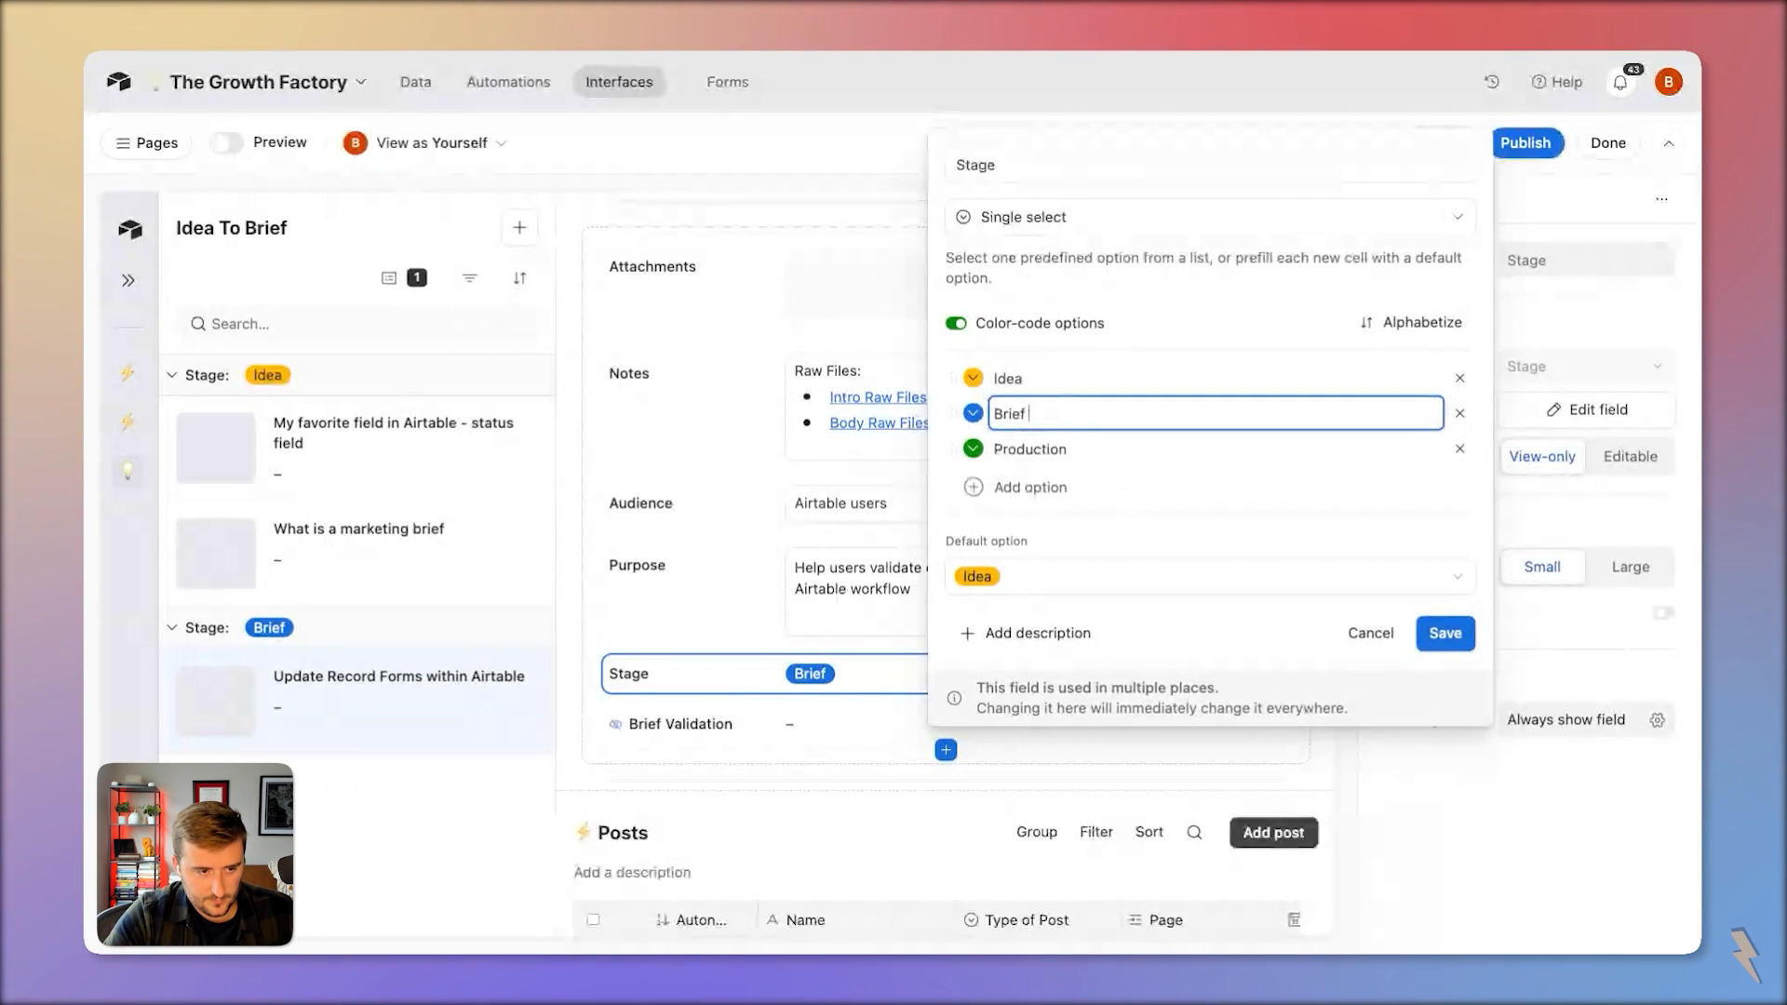
pyautogui.write('/ Planning')
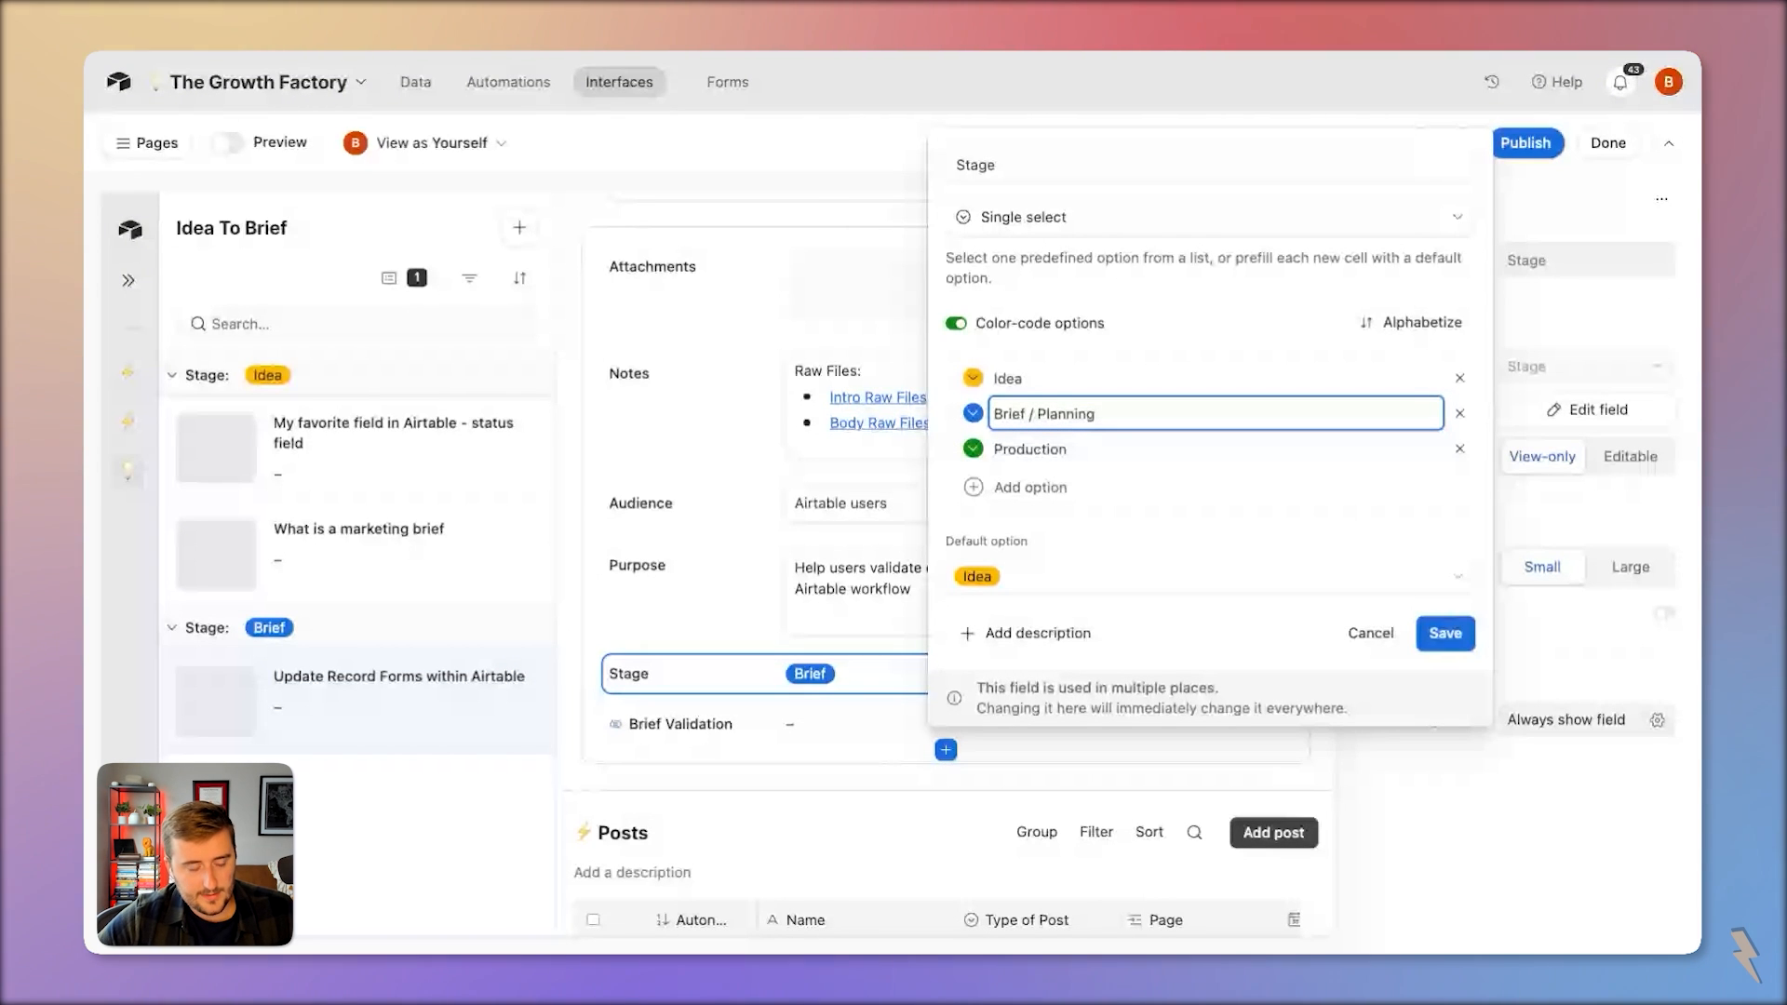
# Add a teal option named Analysis below Production in the Stage field
pyautogui.click(1080, 447)
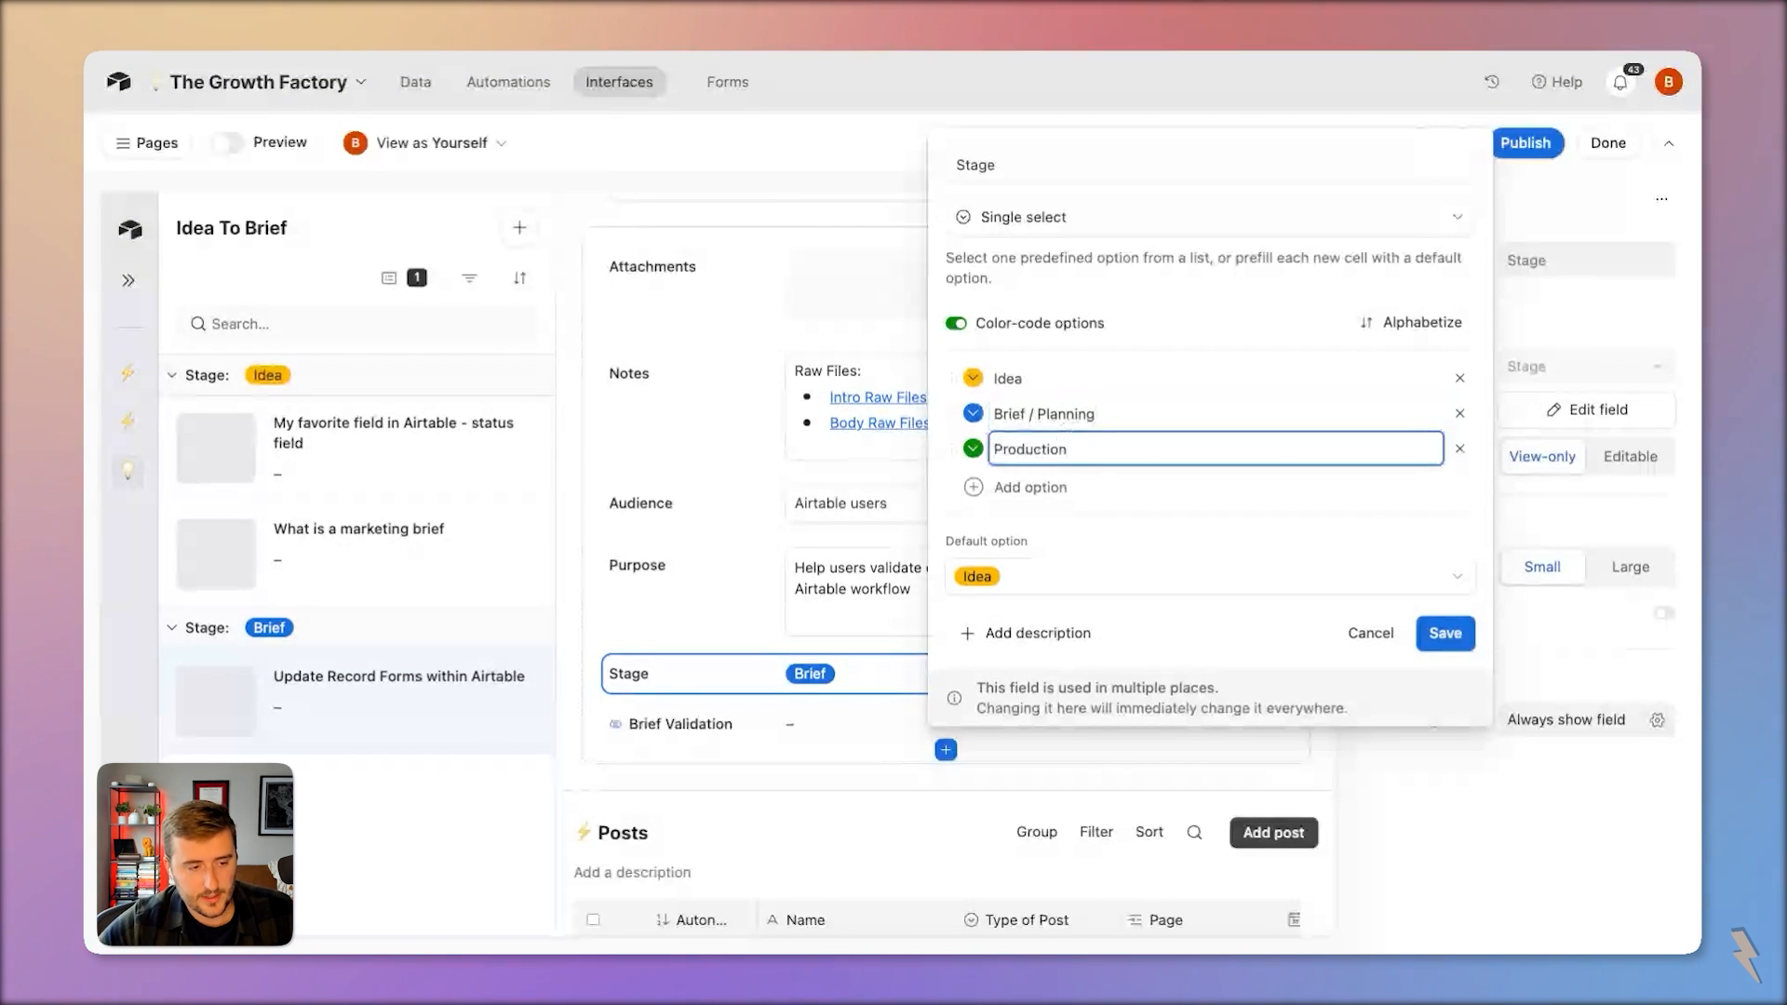
pyautogui.click(1069, 494)
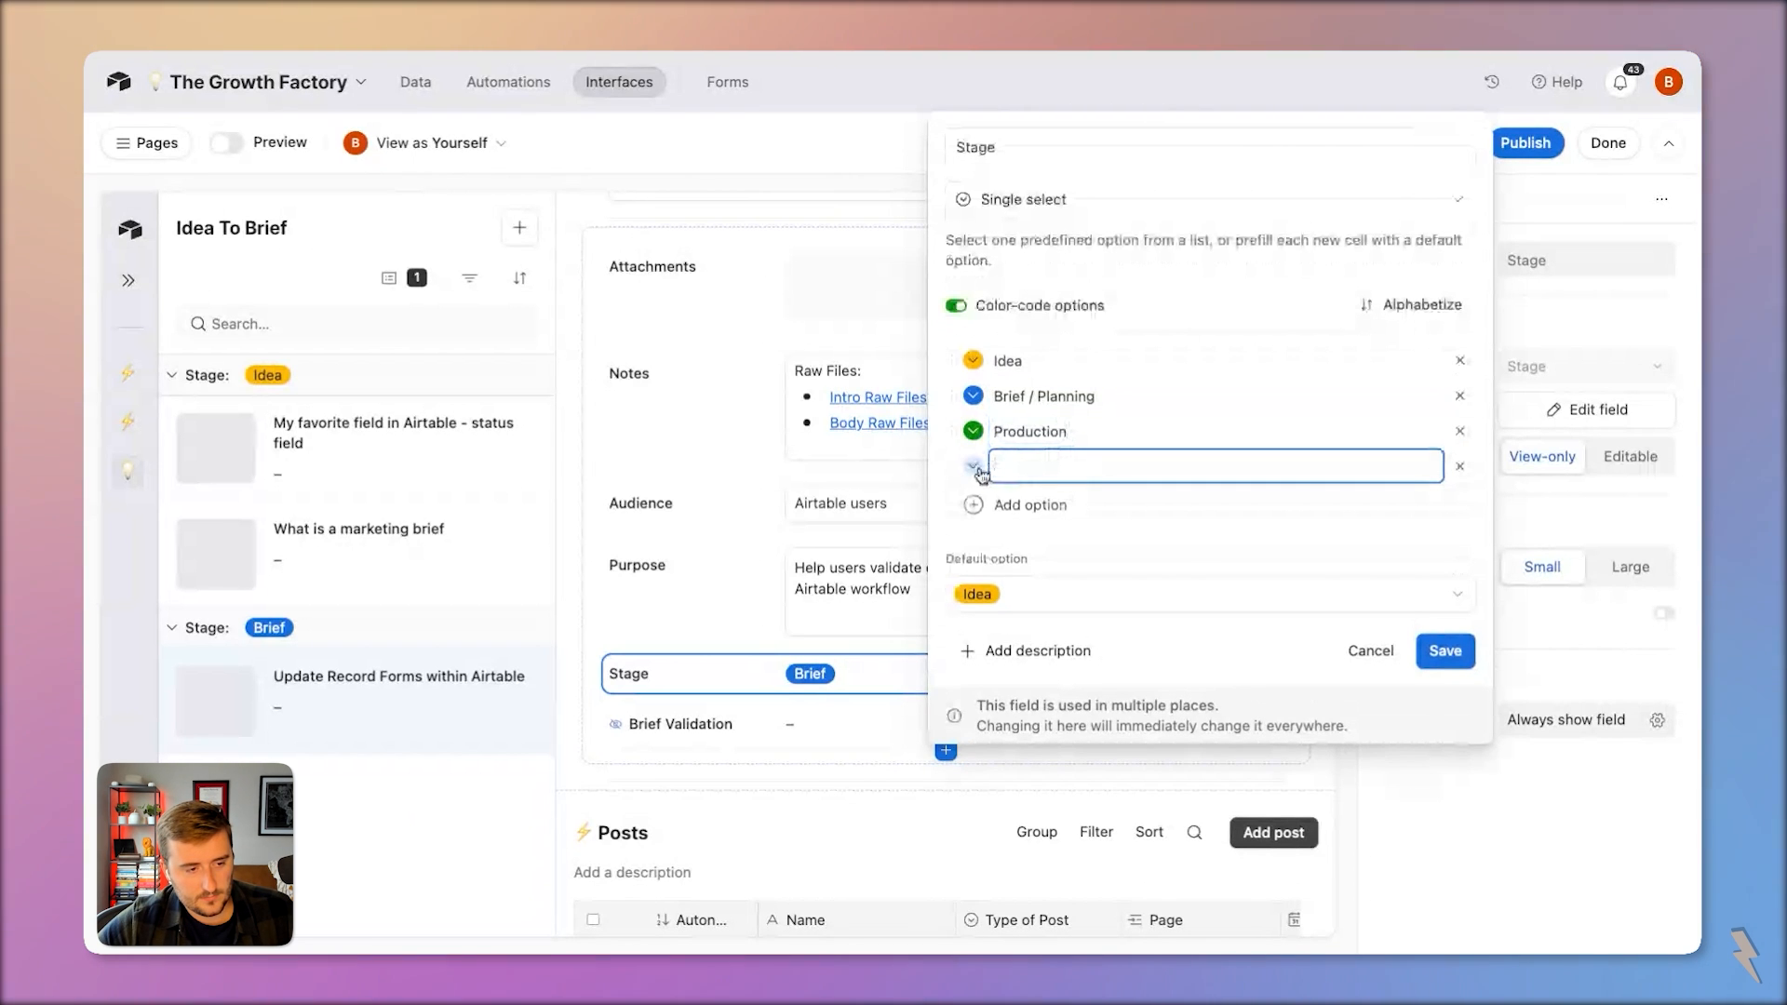
pyautogui.click(973, 466)
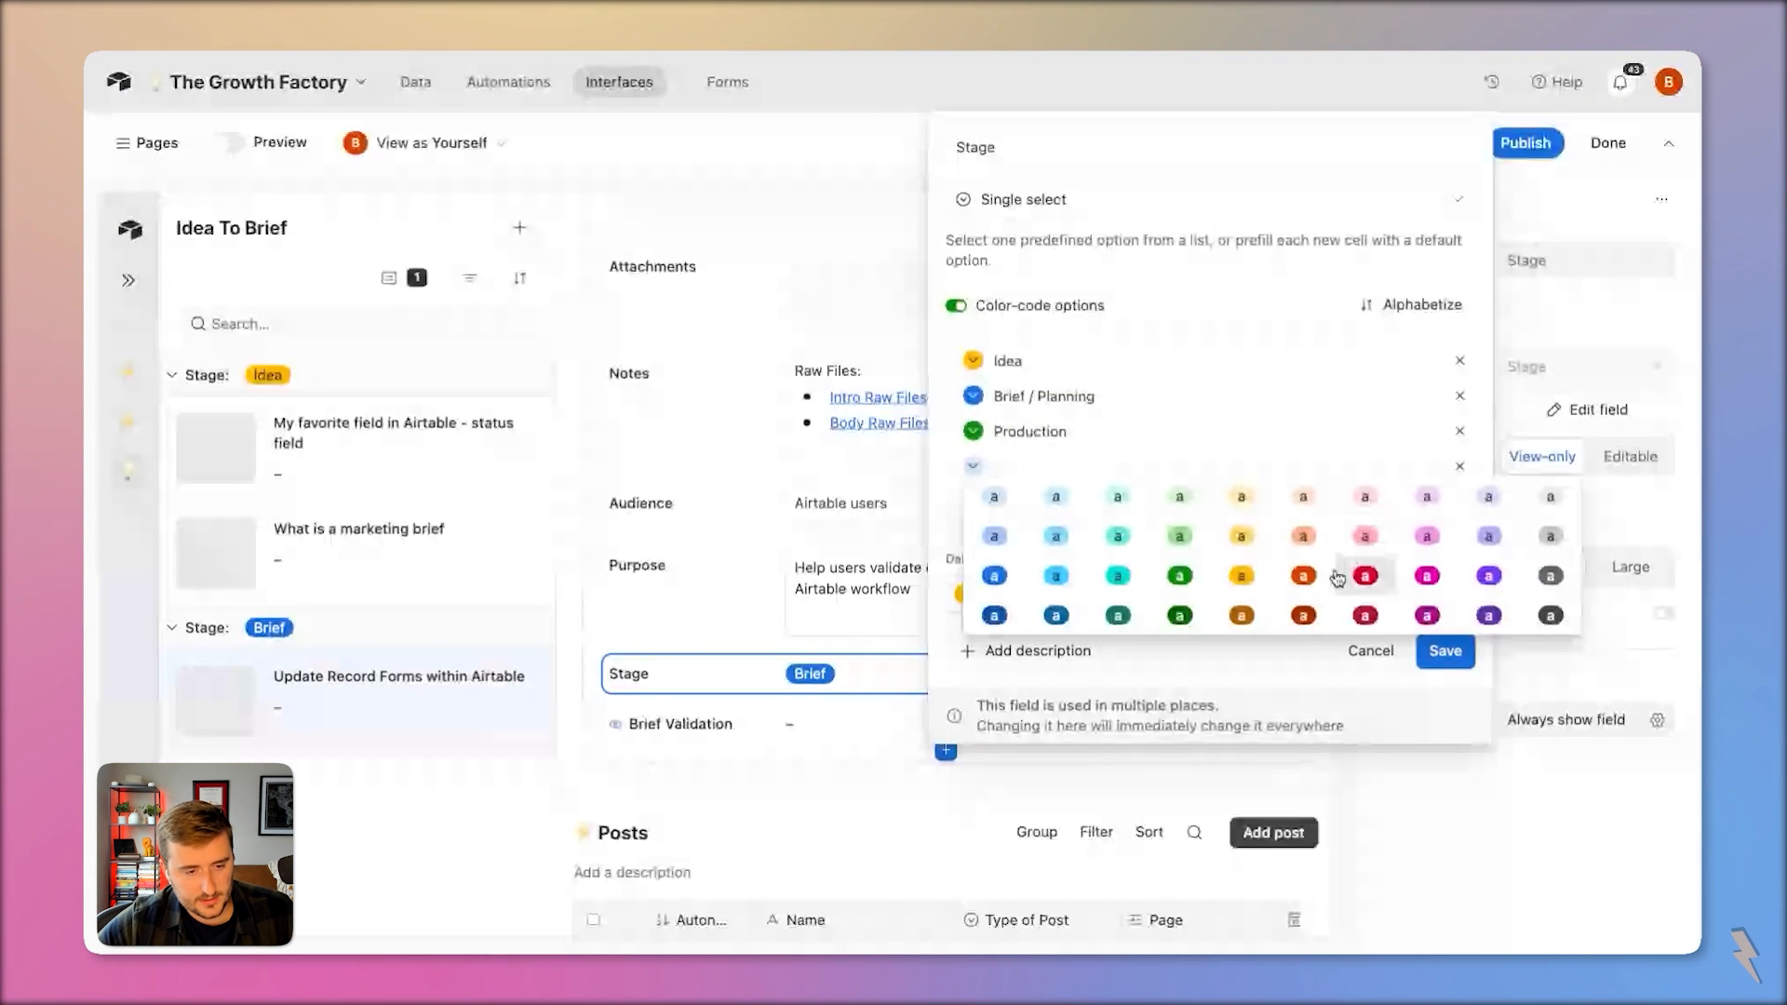
pyautogui.click(1116, 576)
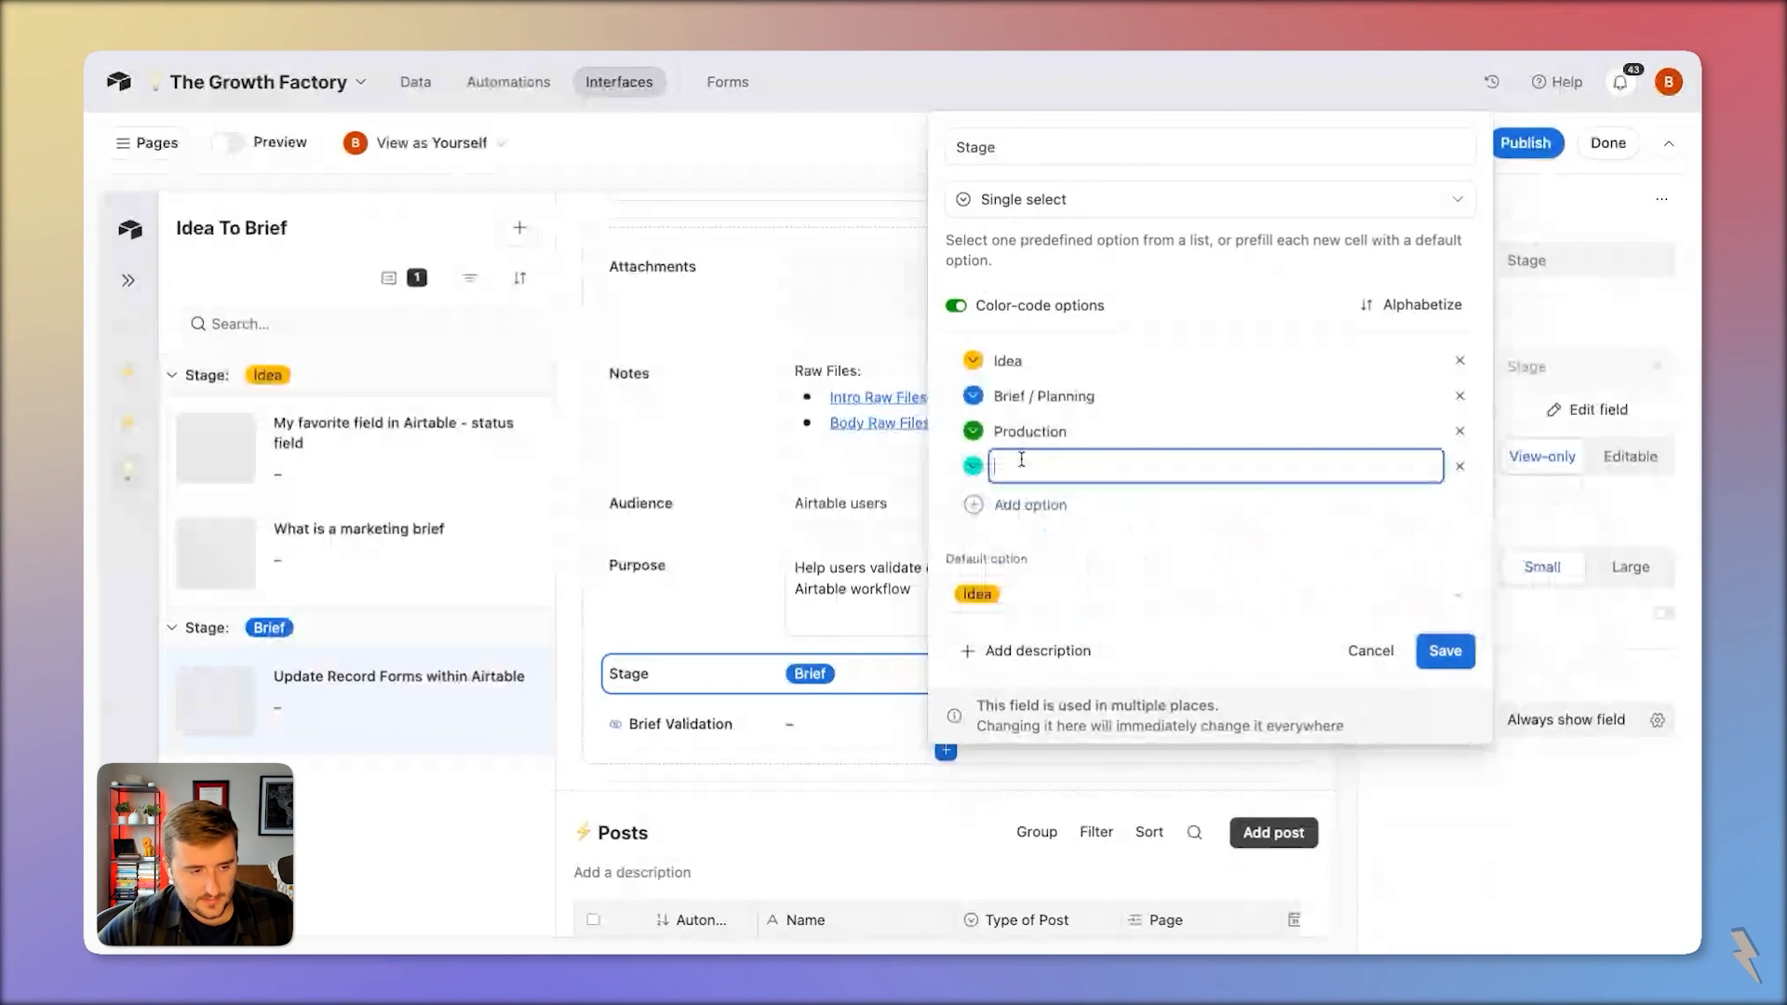
pyautogui.write('Analysis')
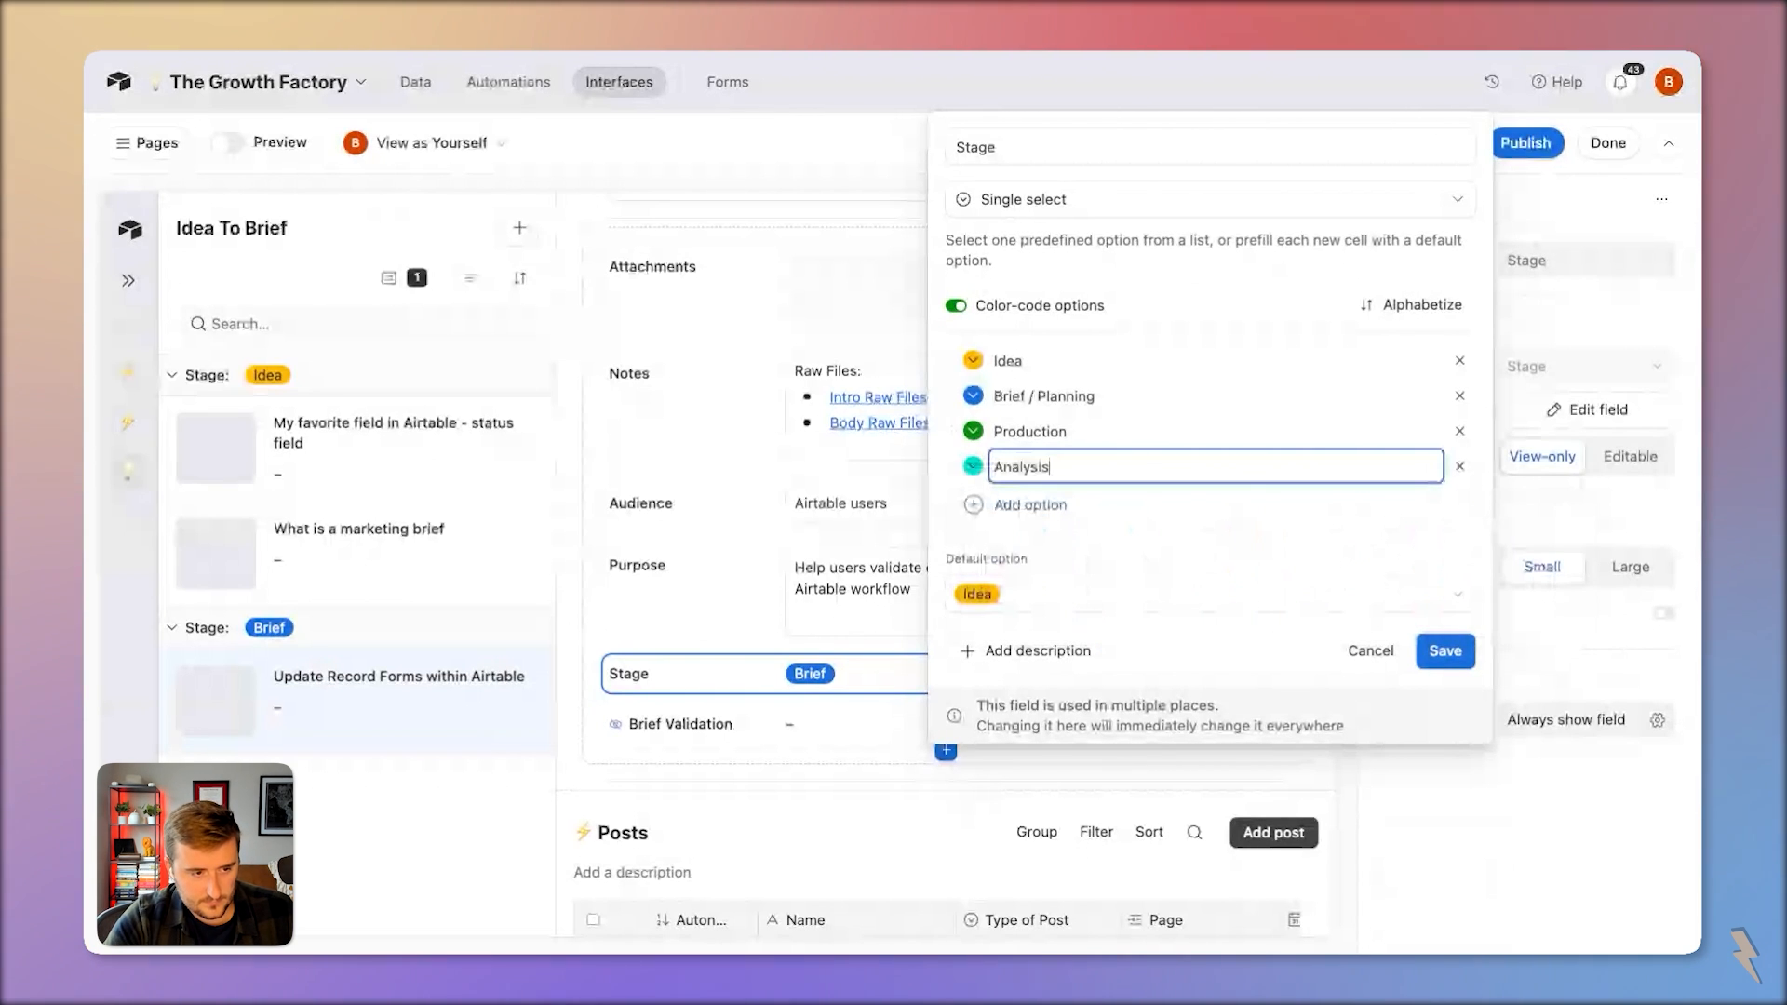
# Add a magenta option named Closed below Analysis, and save the Stage field's configuration with the change confirmed
pyautogui.click(1015, 509)
pyautogui.click(970, 487)
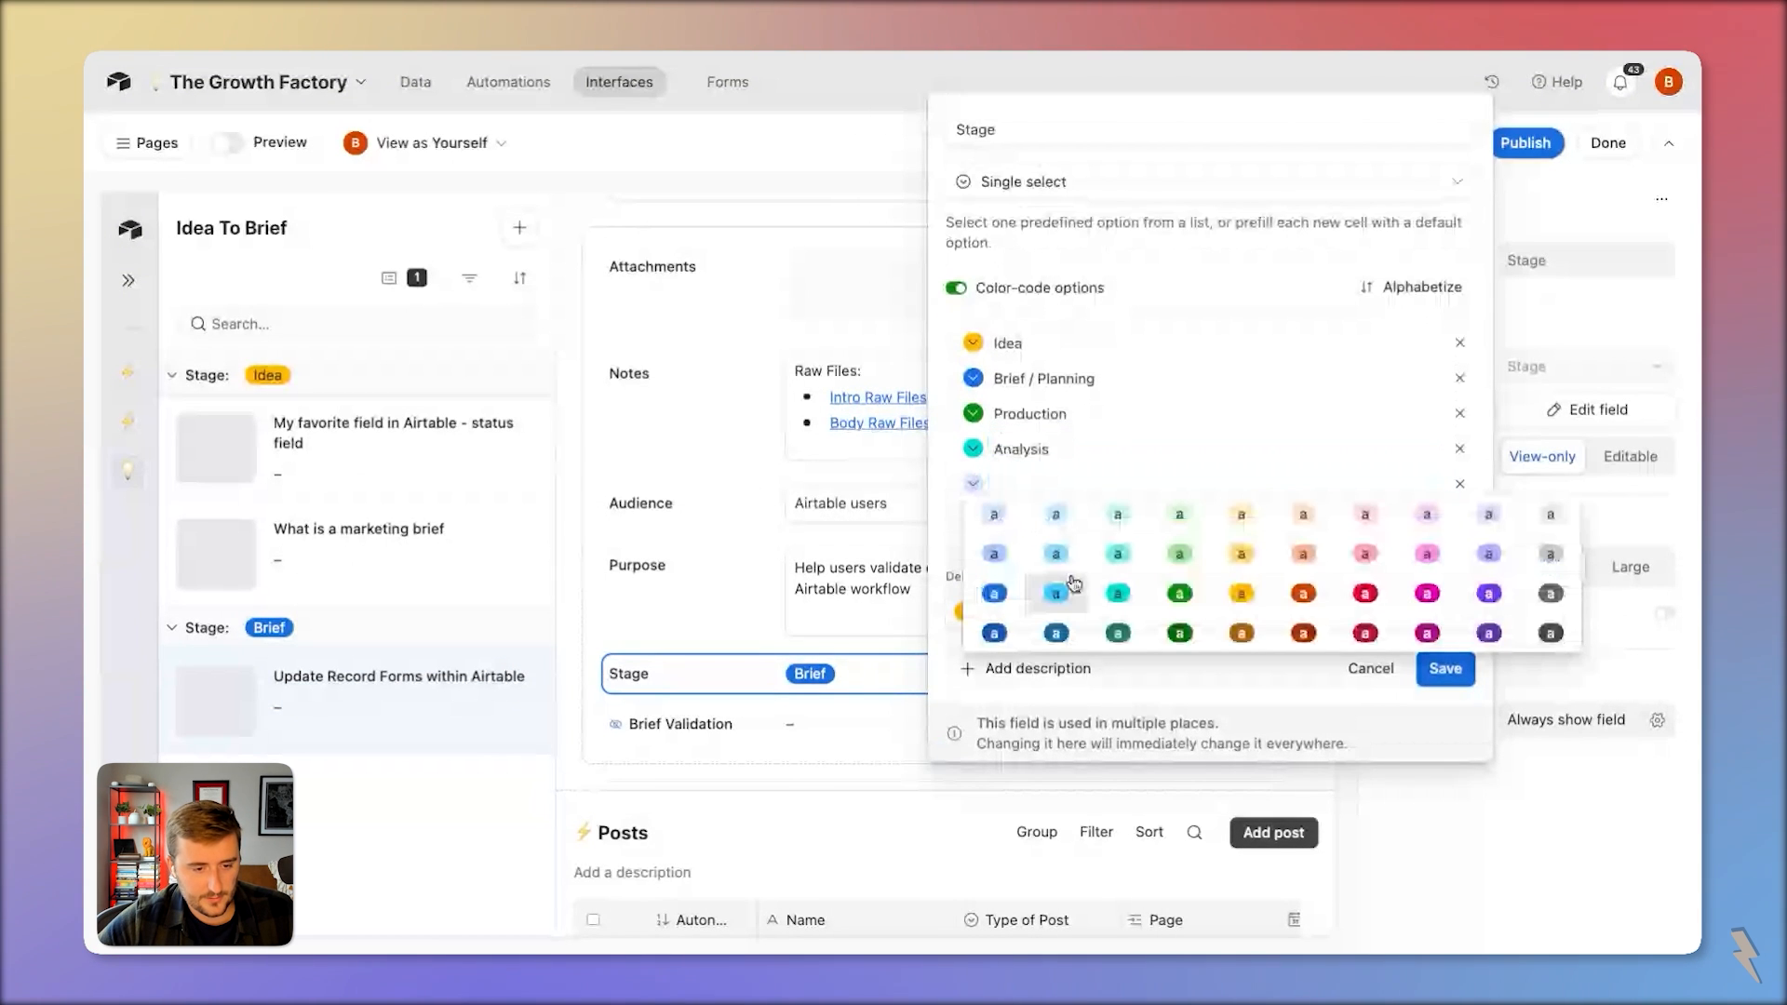
pyautogui.click(1427, 593)
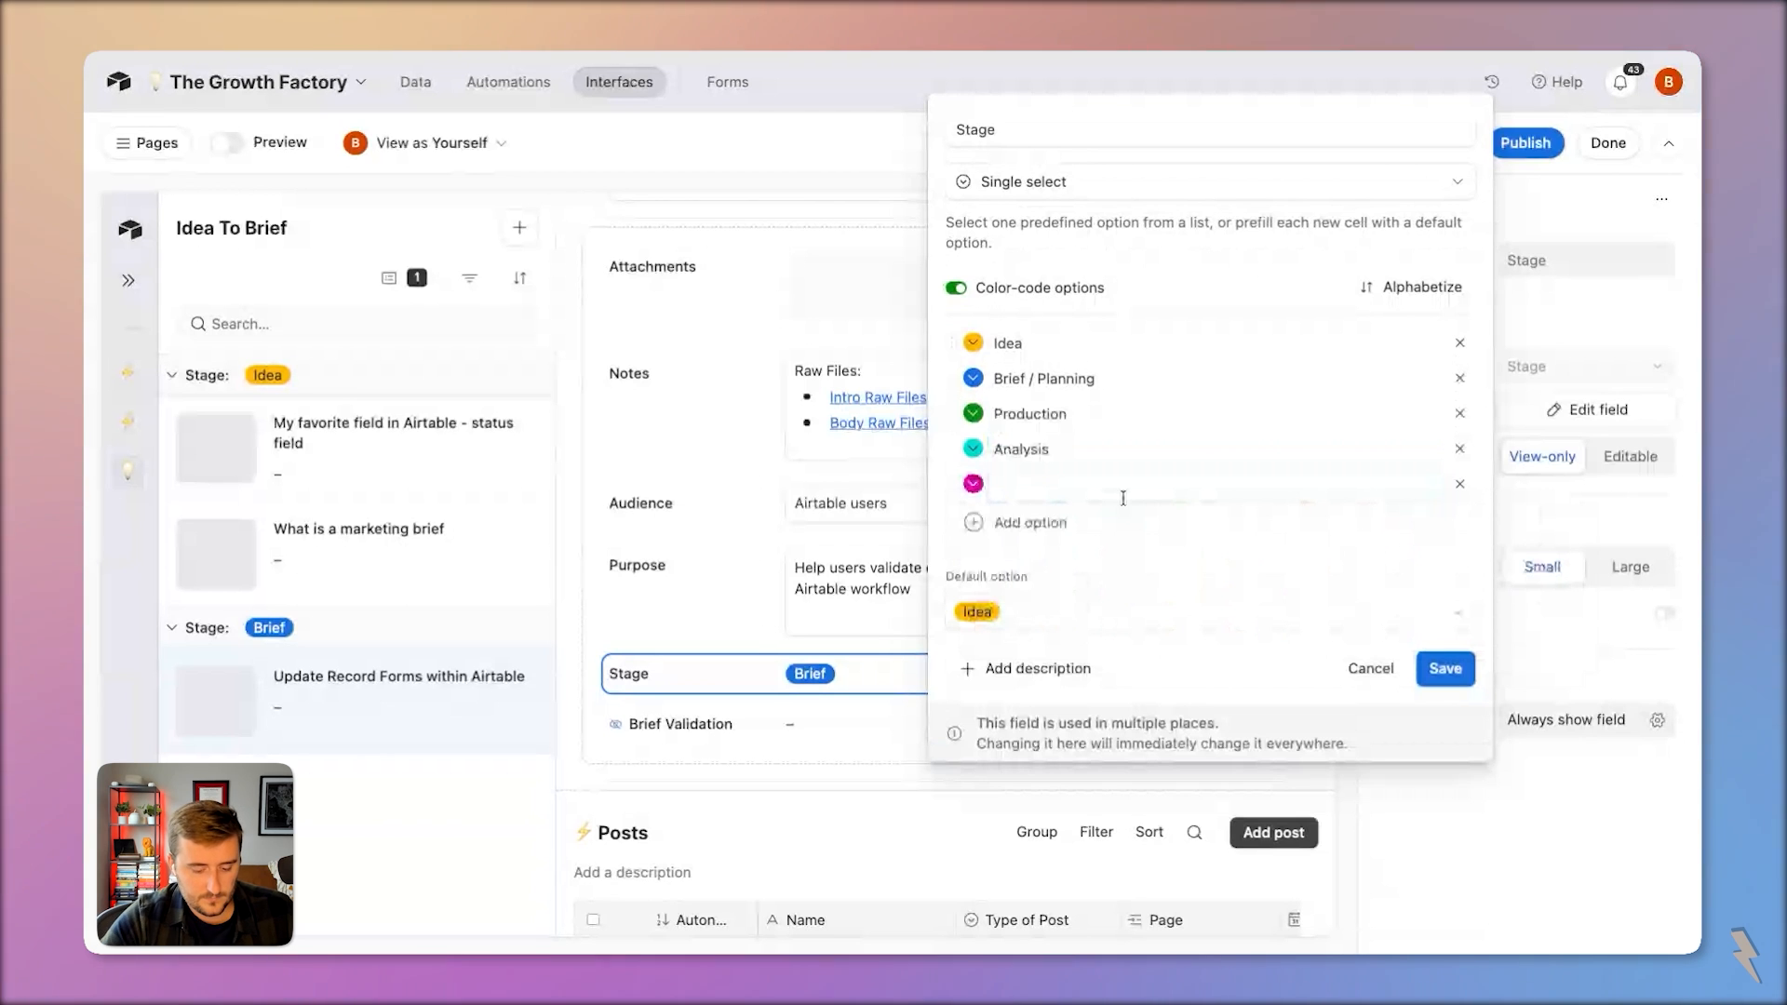
pyautogui.click(1124, 493)
pyautogui.write('Closed')
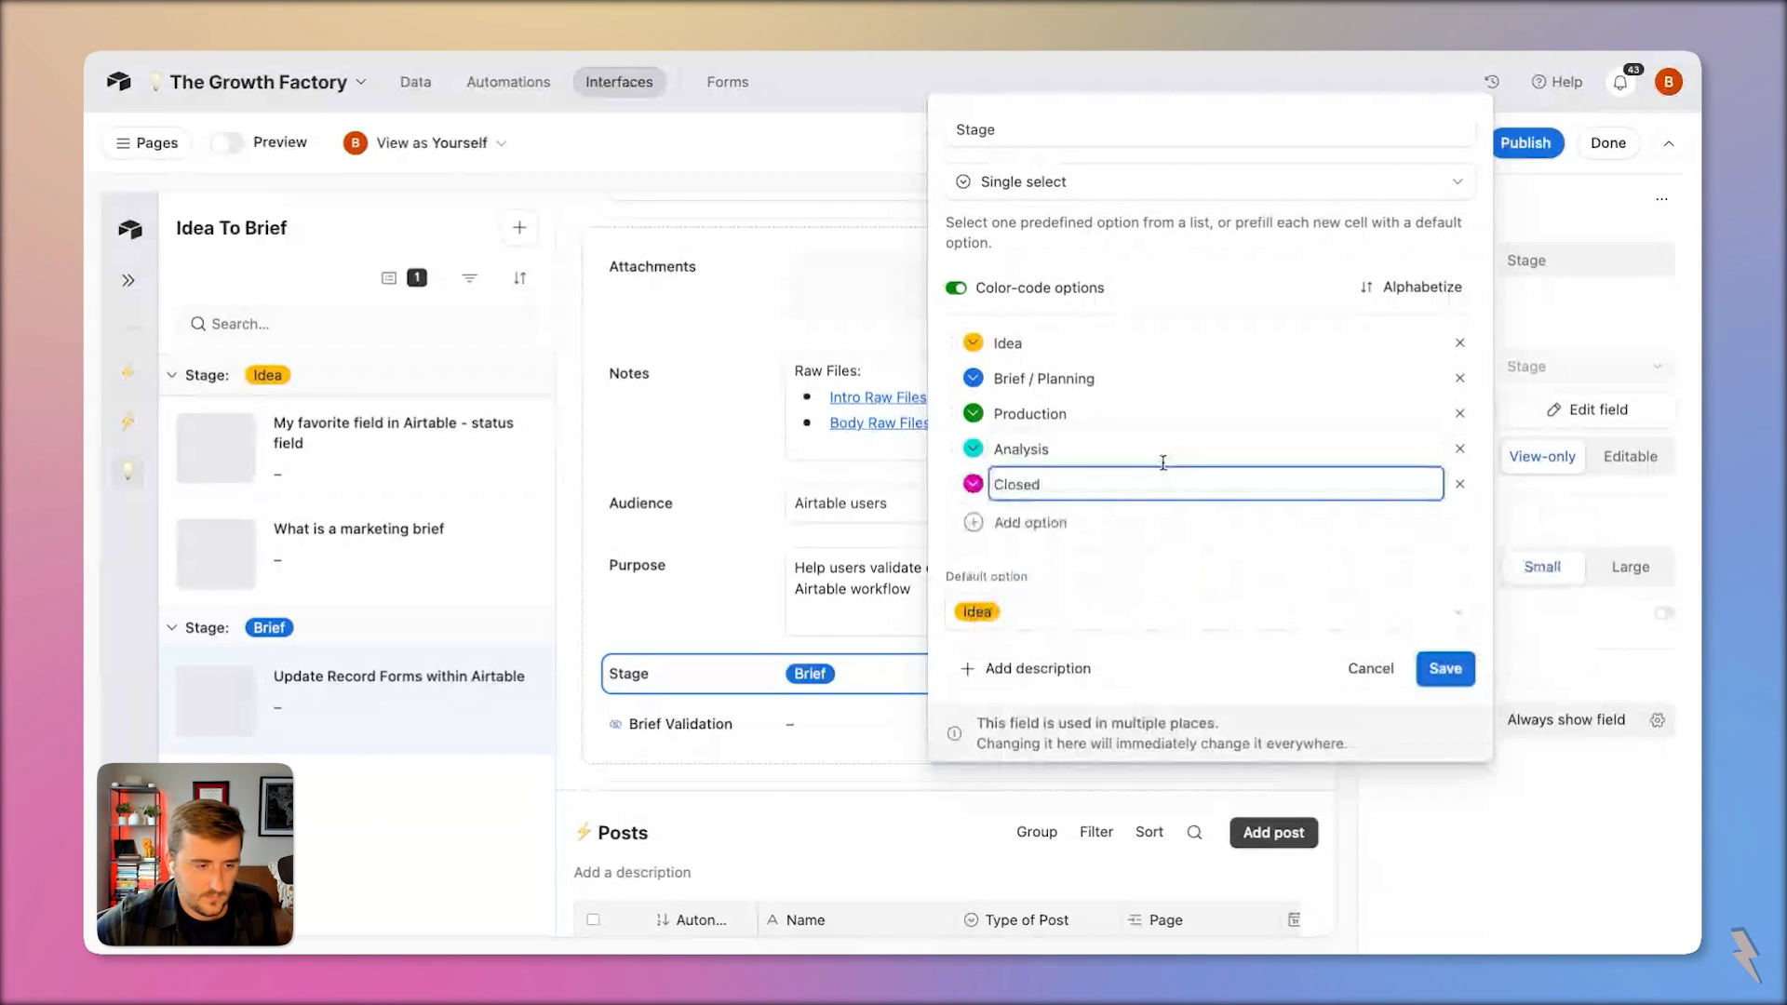
pyautogui.click(1158, 456)
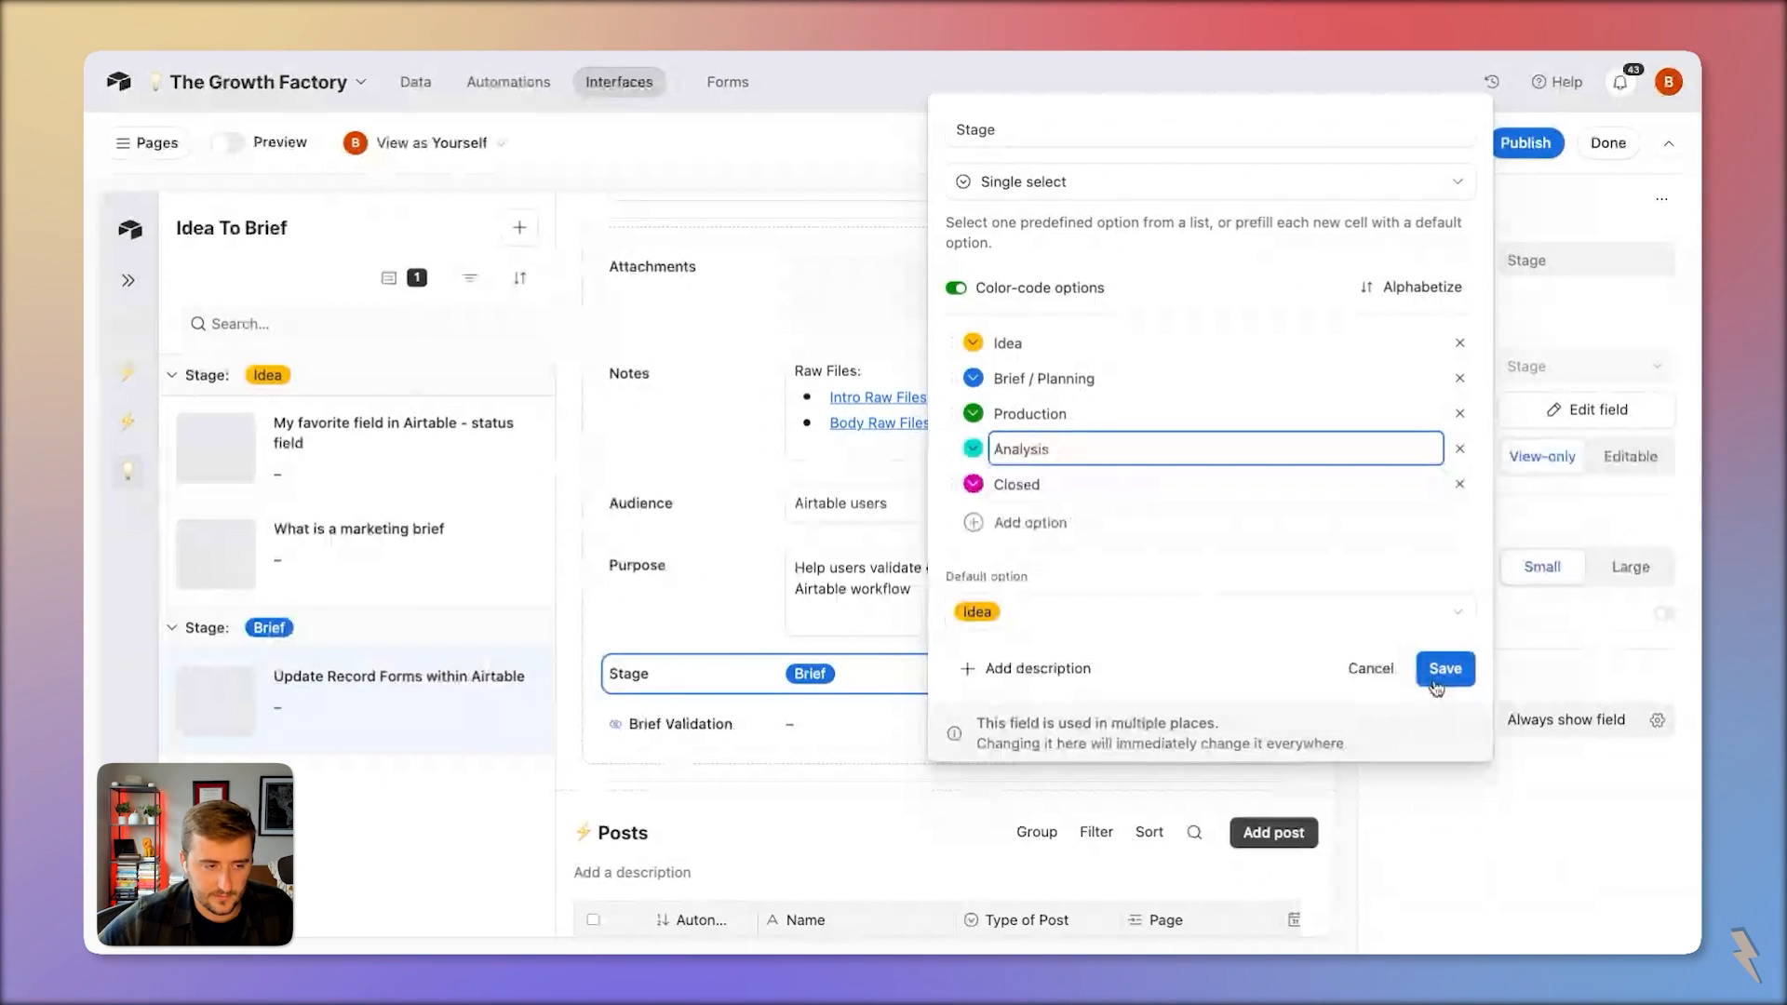
pyautogui.click(1438, 684)
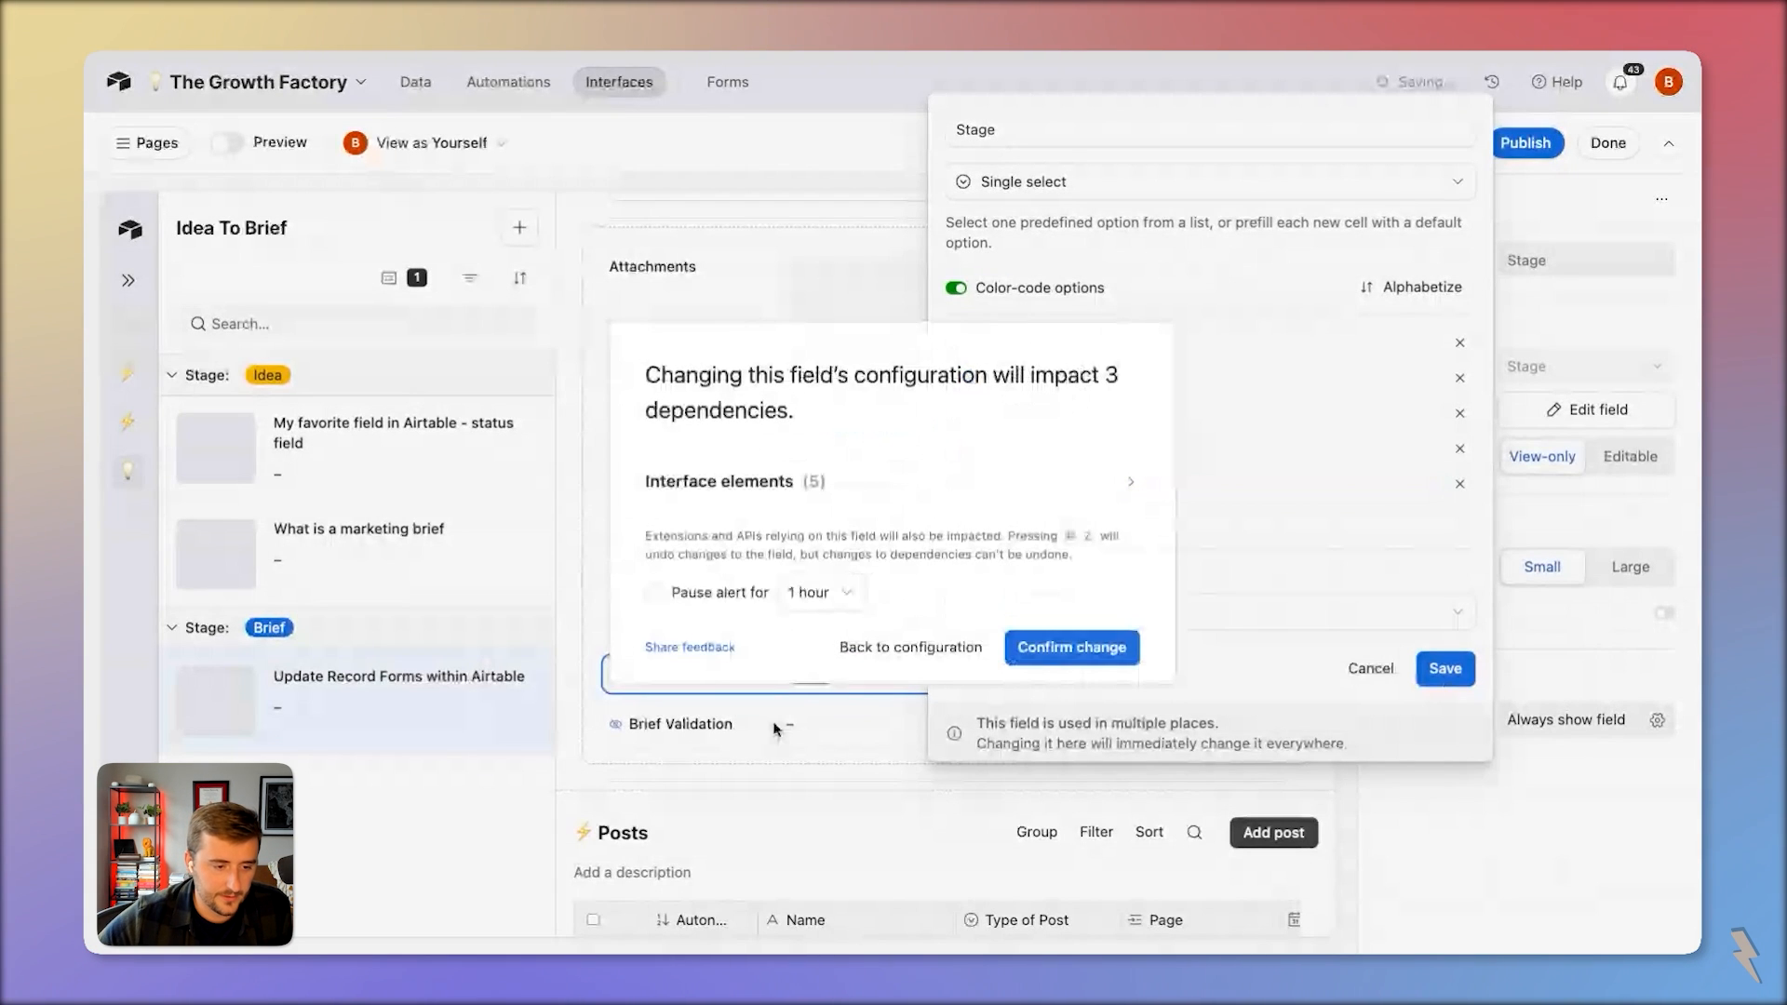
pyautogui.click(1072, 649)
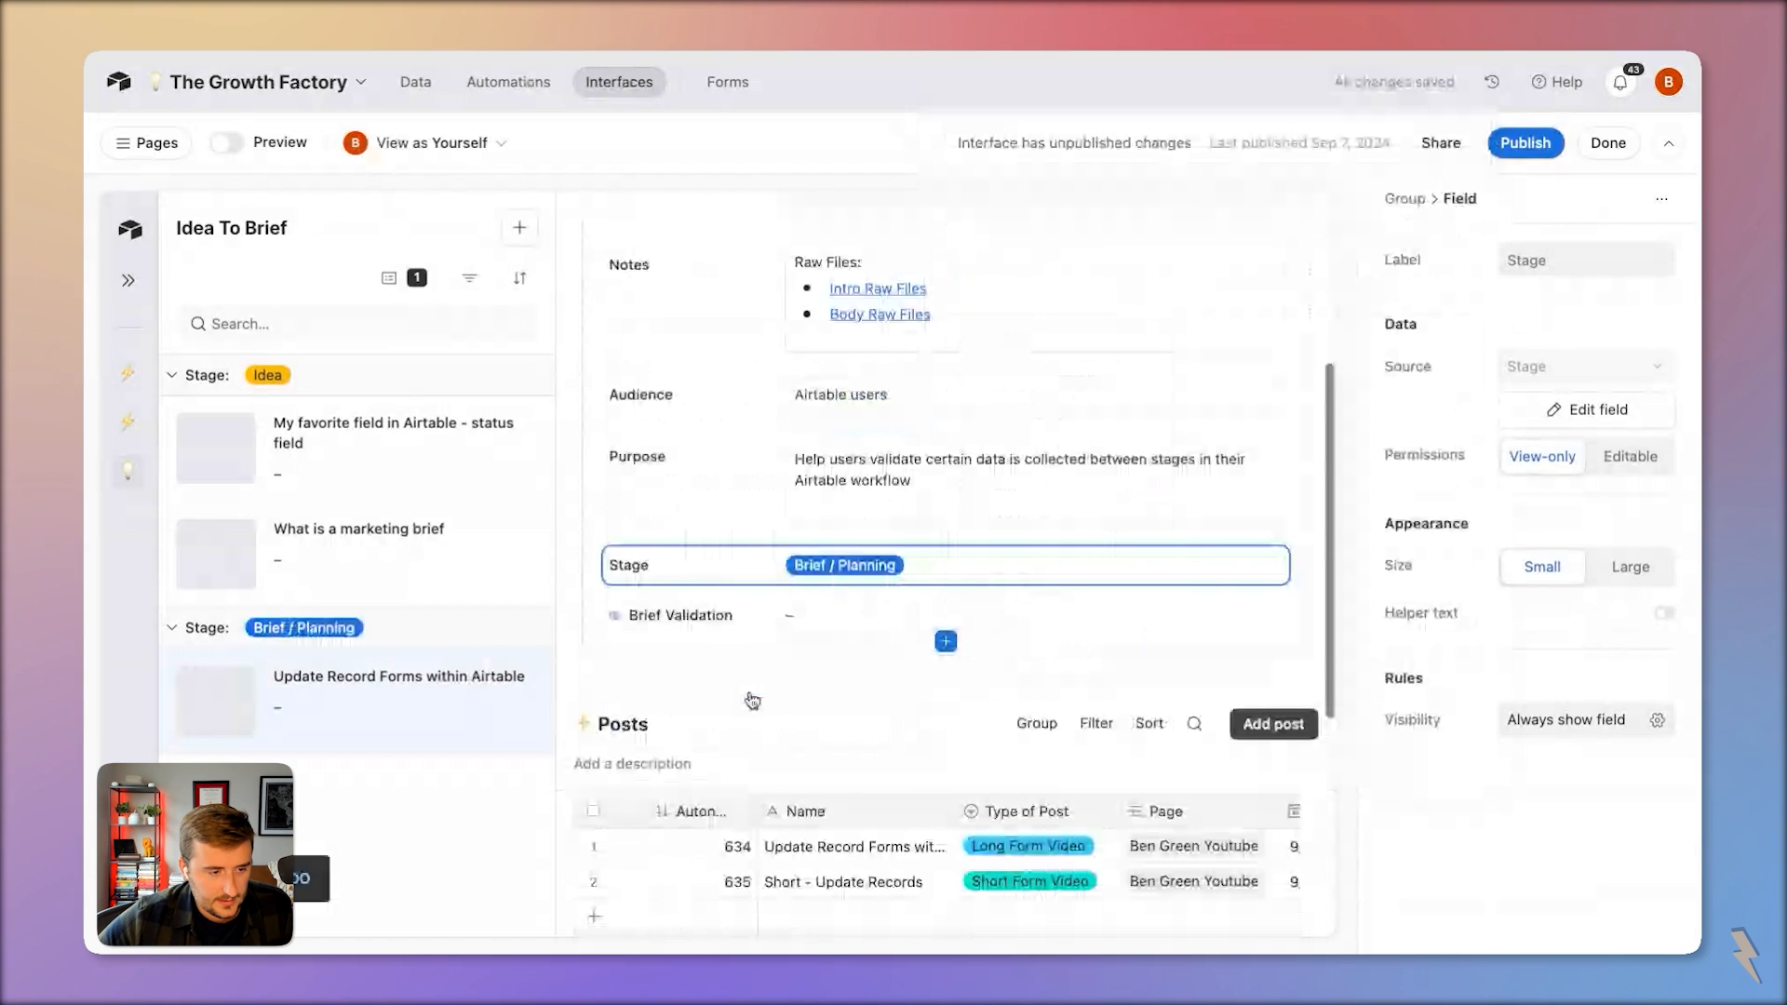
# Add a second button to the record detail next to Submit Brief and label it "Move To Production"
pyautogui.scroll(-3, 752, 700)
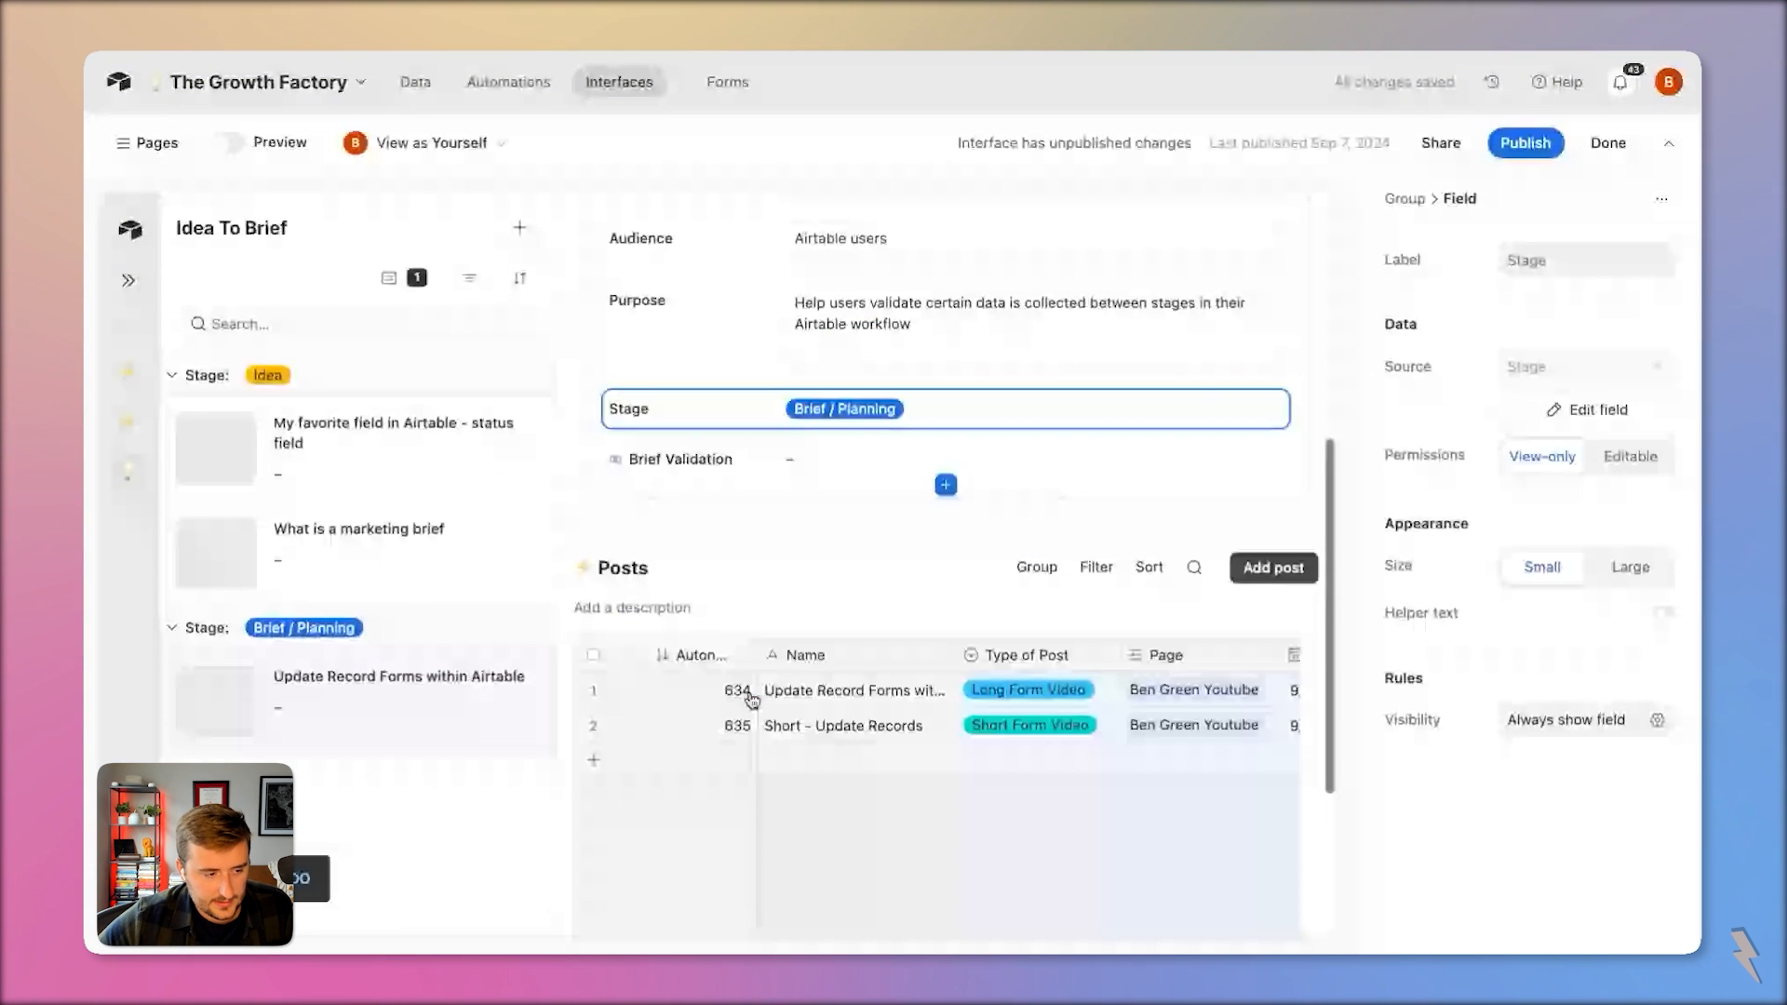
pyautogui.scroll(6, 1165, 738)
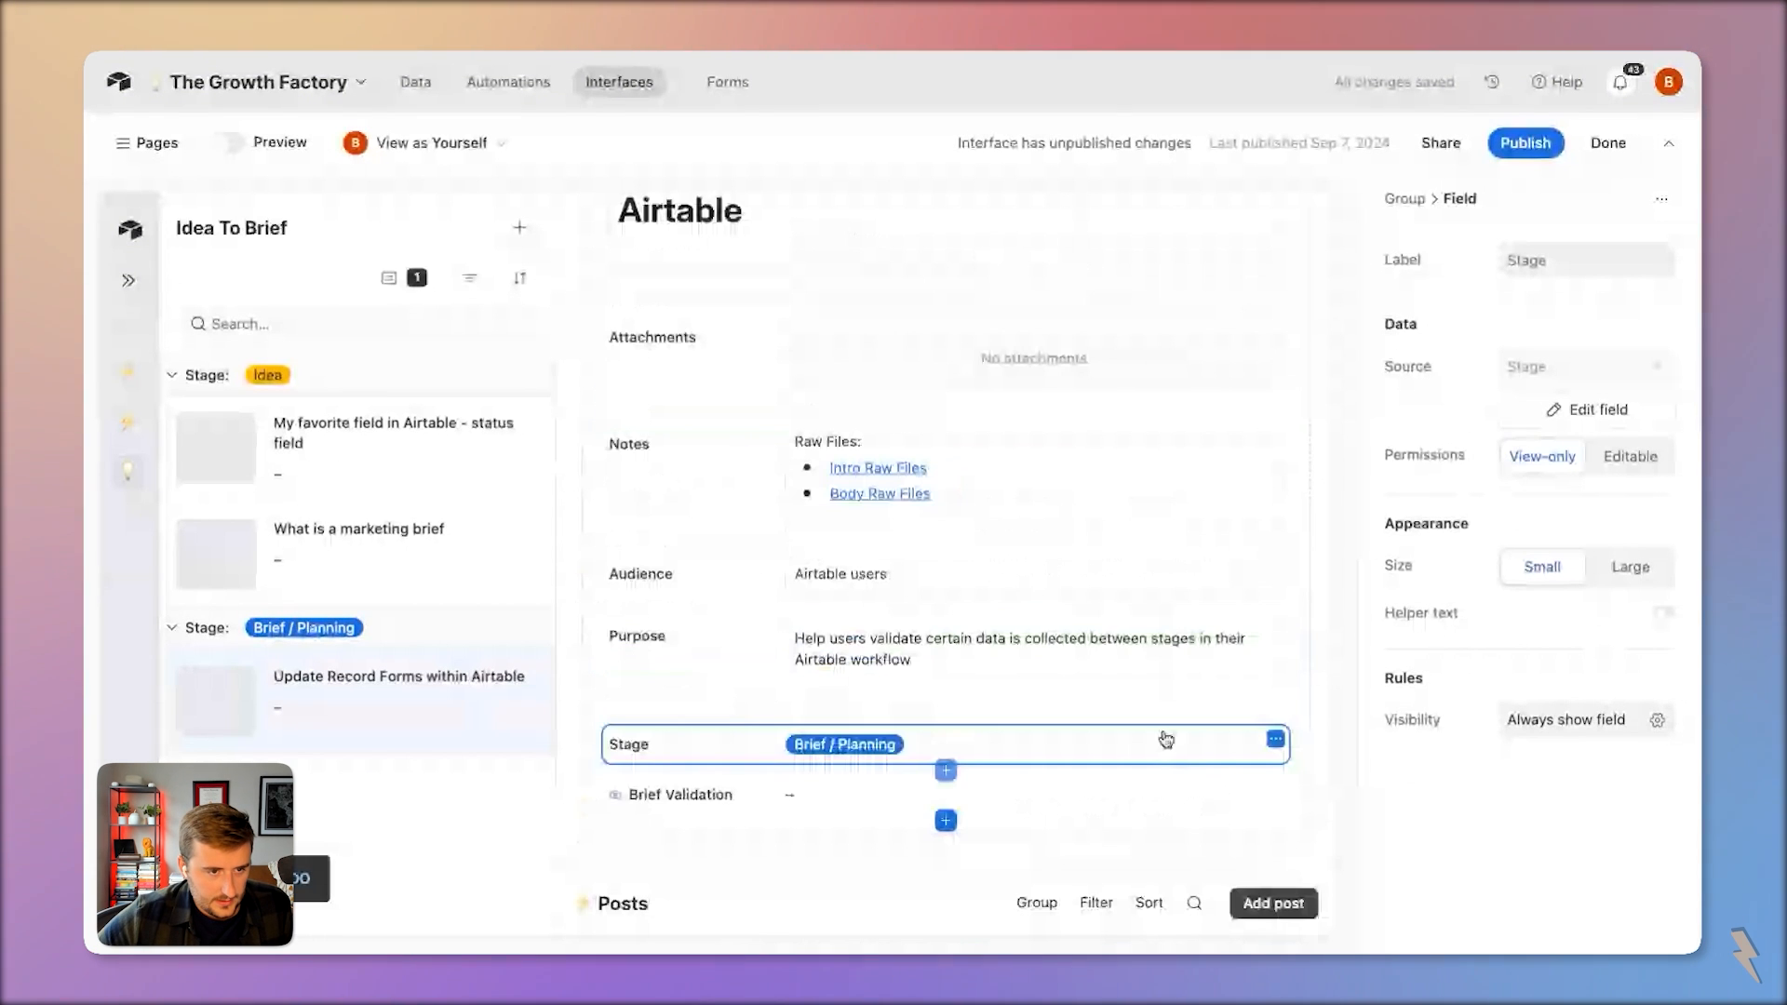
pyautogui.scroll(3, 1206, 266)
pyautogui.click(1204, 261)
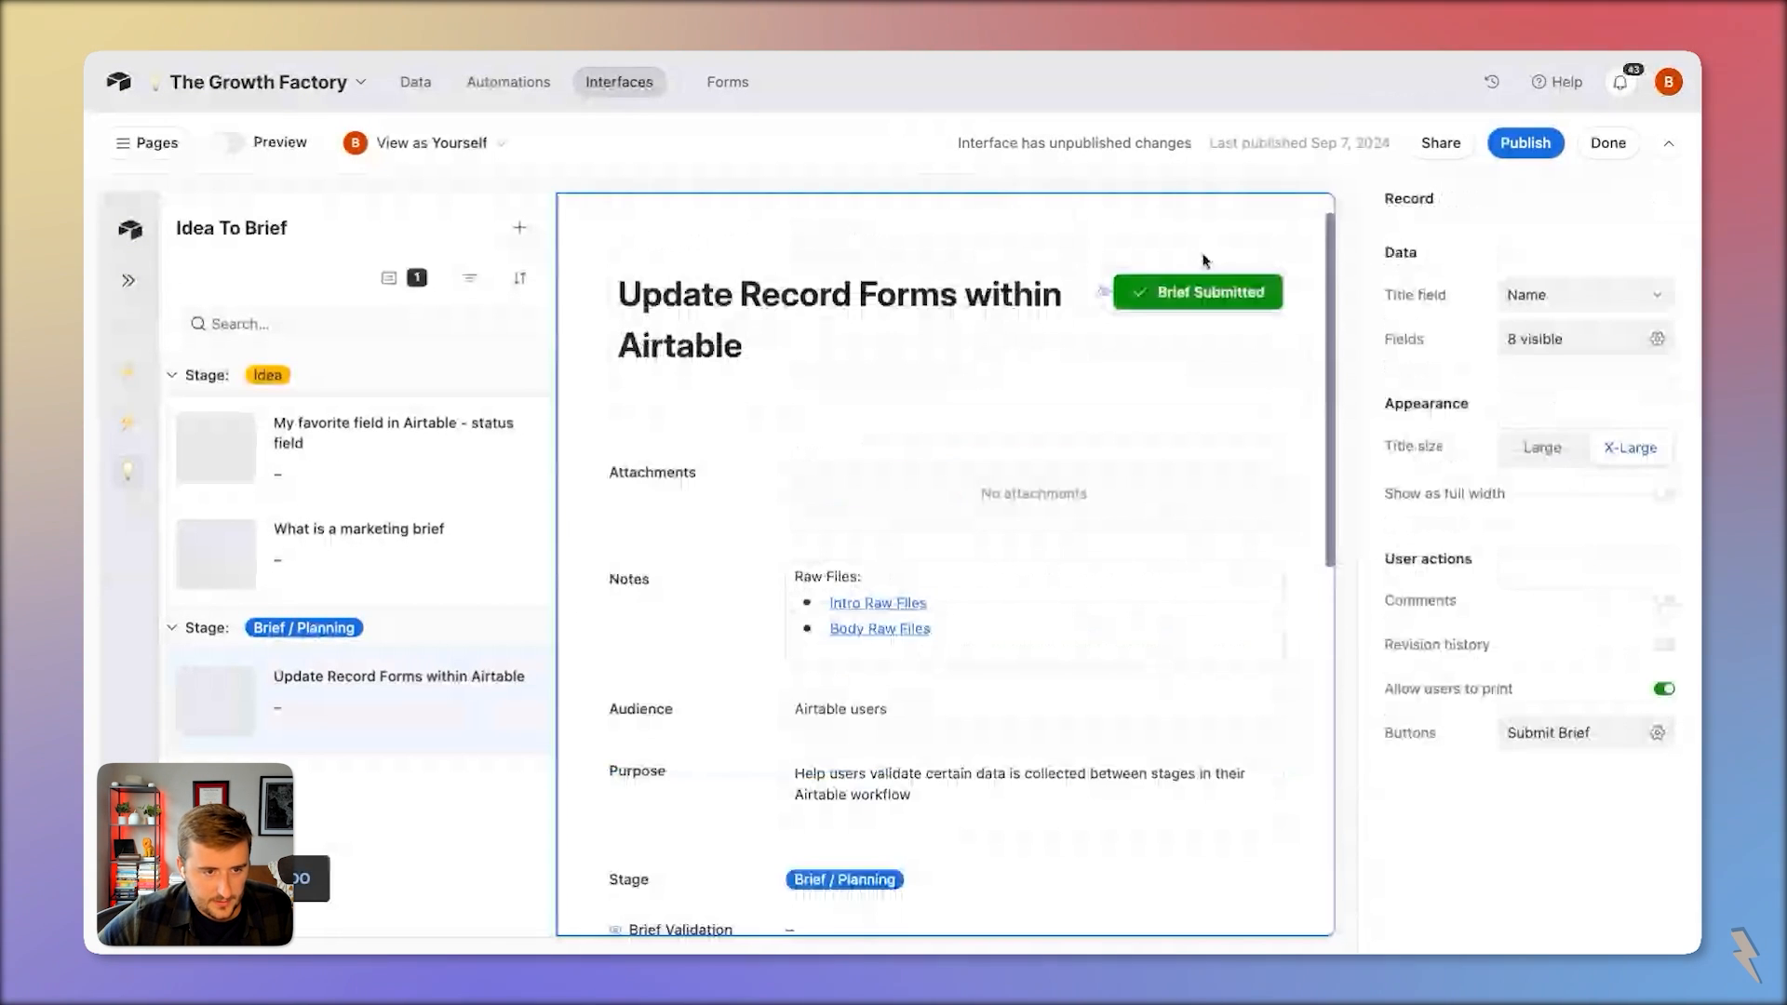
pyautogui.click(1573, 732)
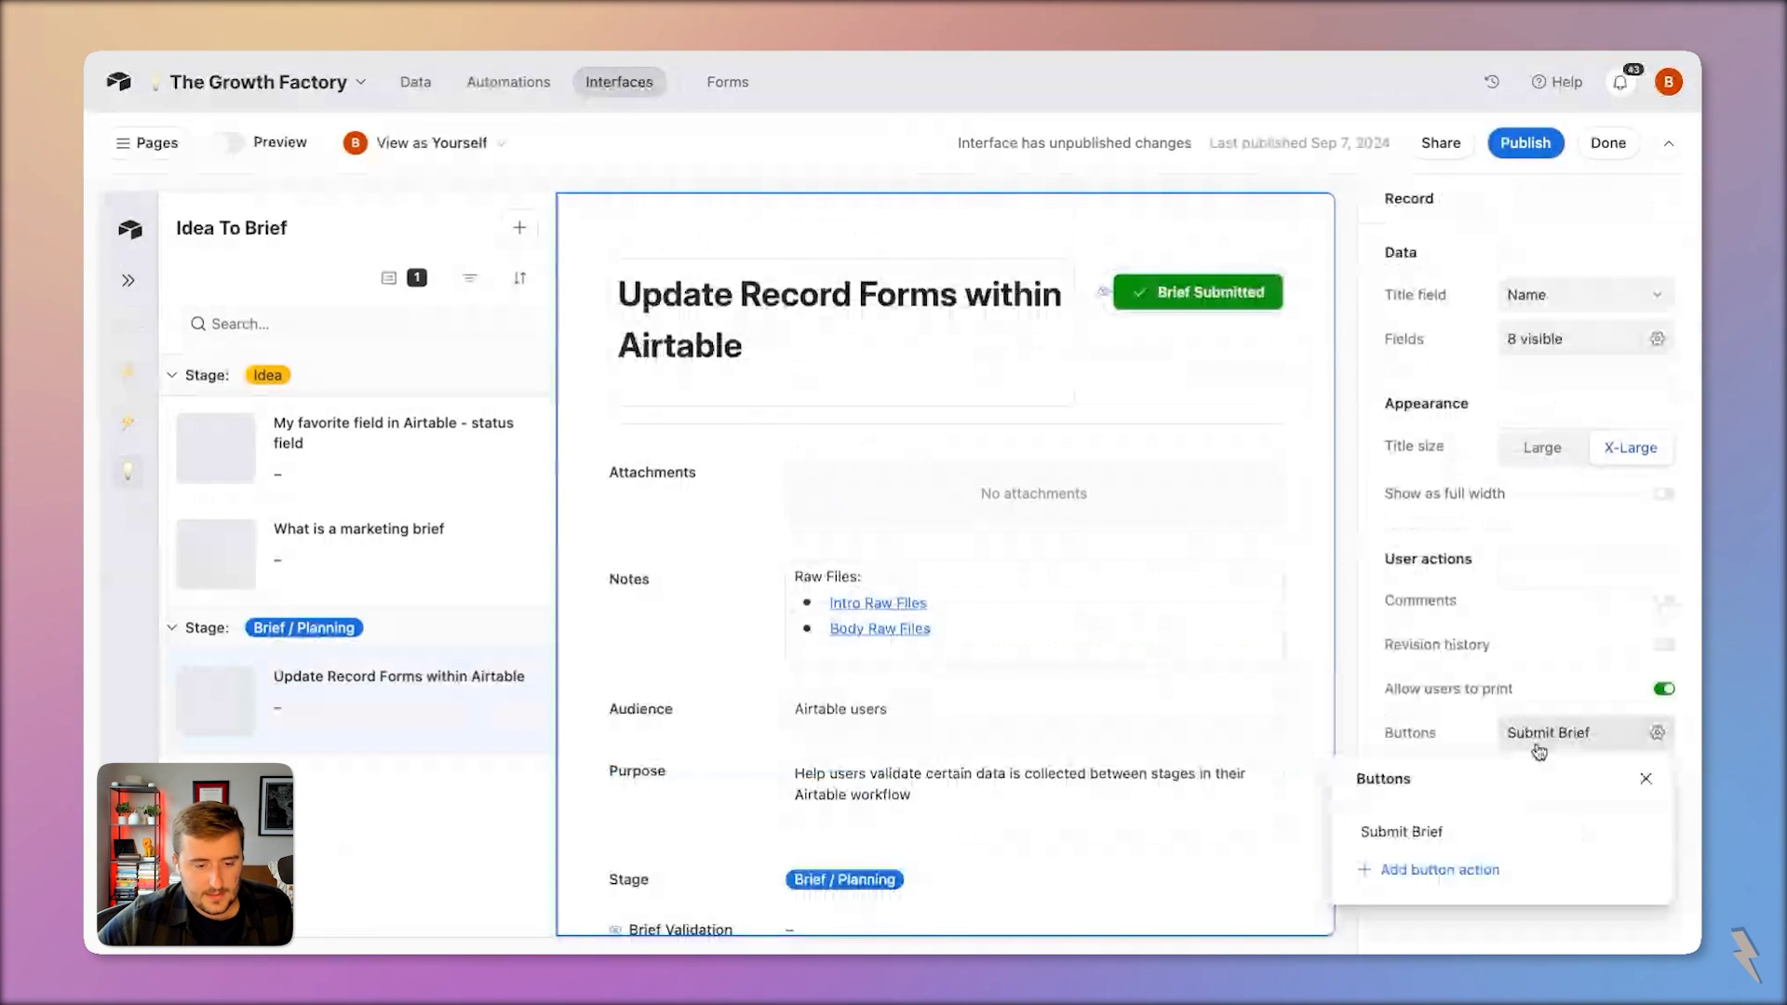
pyautogui.click(1436, 867)
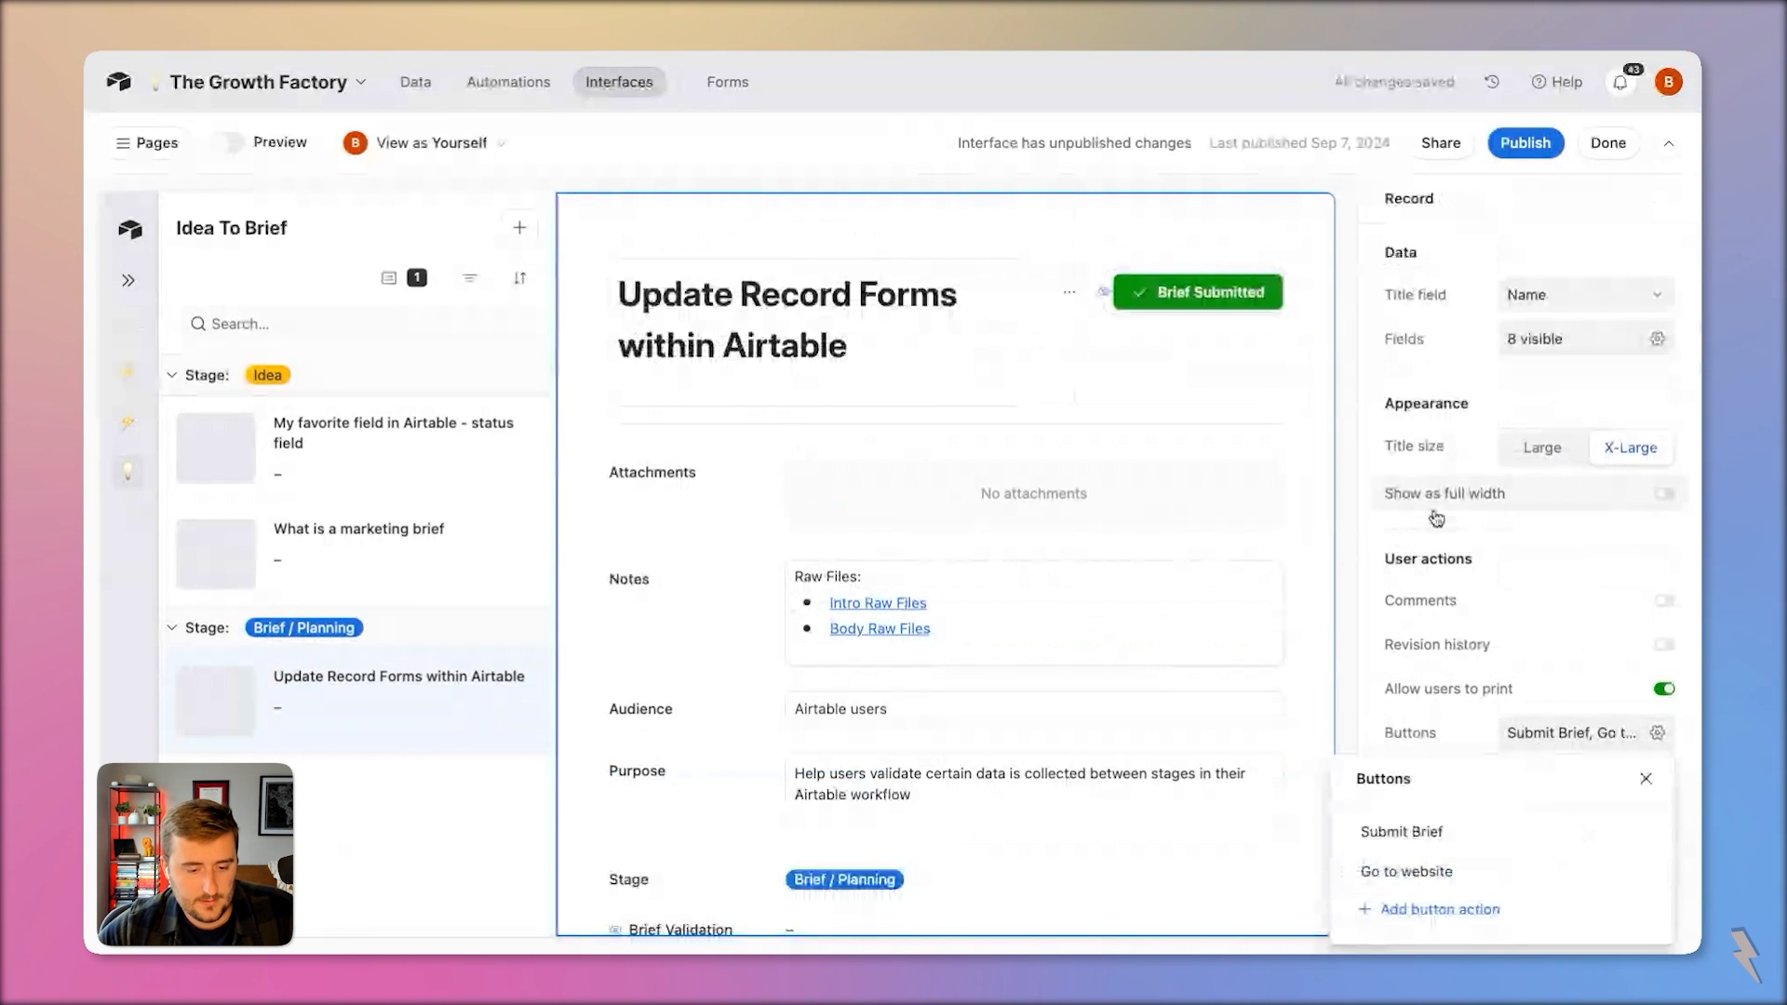
pyautogui.click(1613, 868)
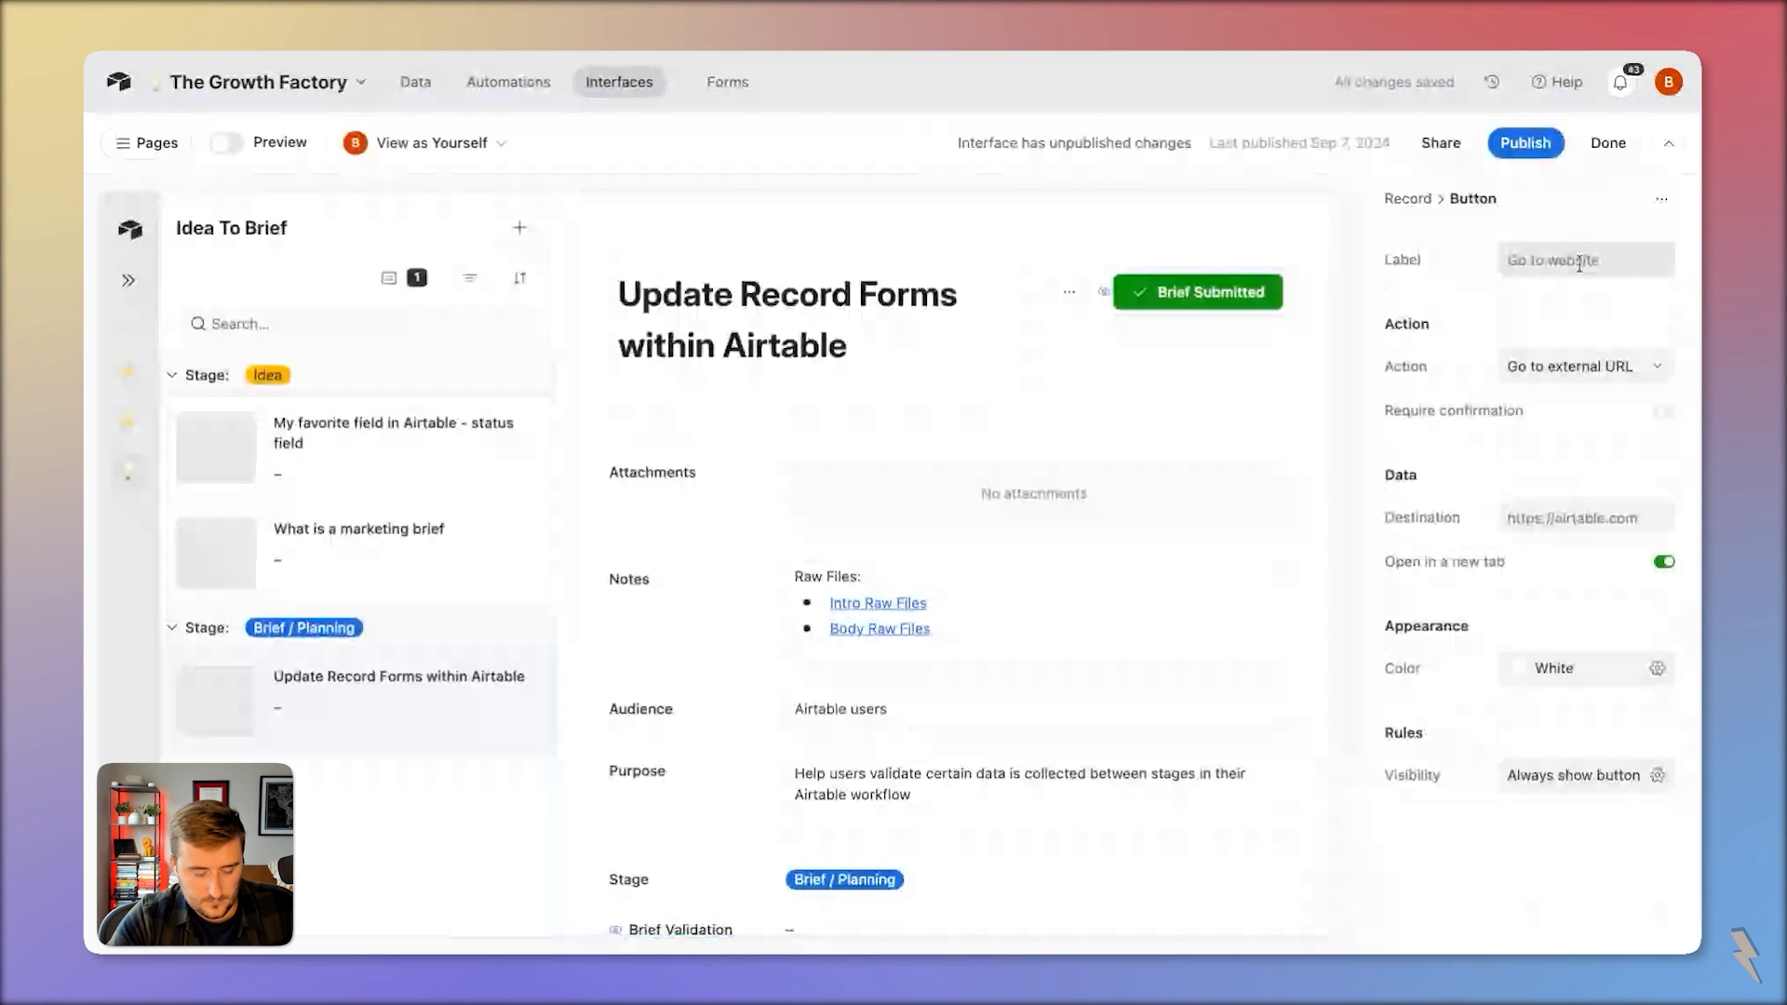
pyautogui.click(1579, 260)
pyautogui.write('Move To Productio')
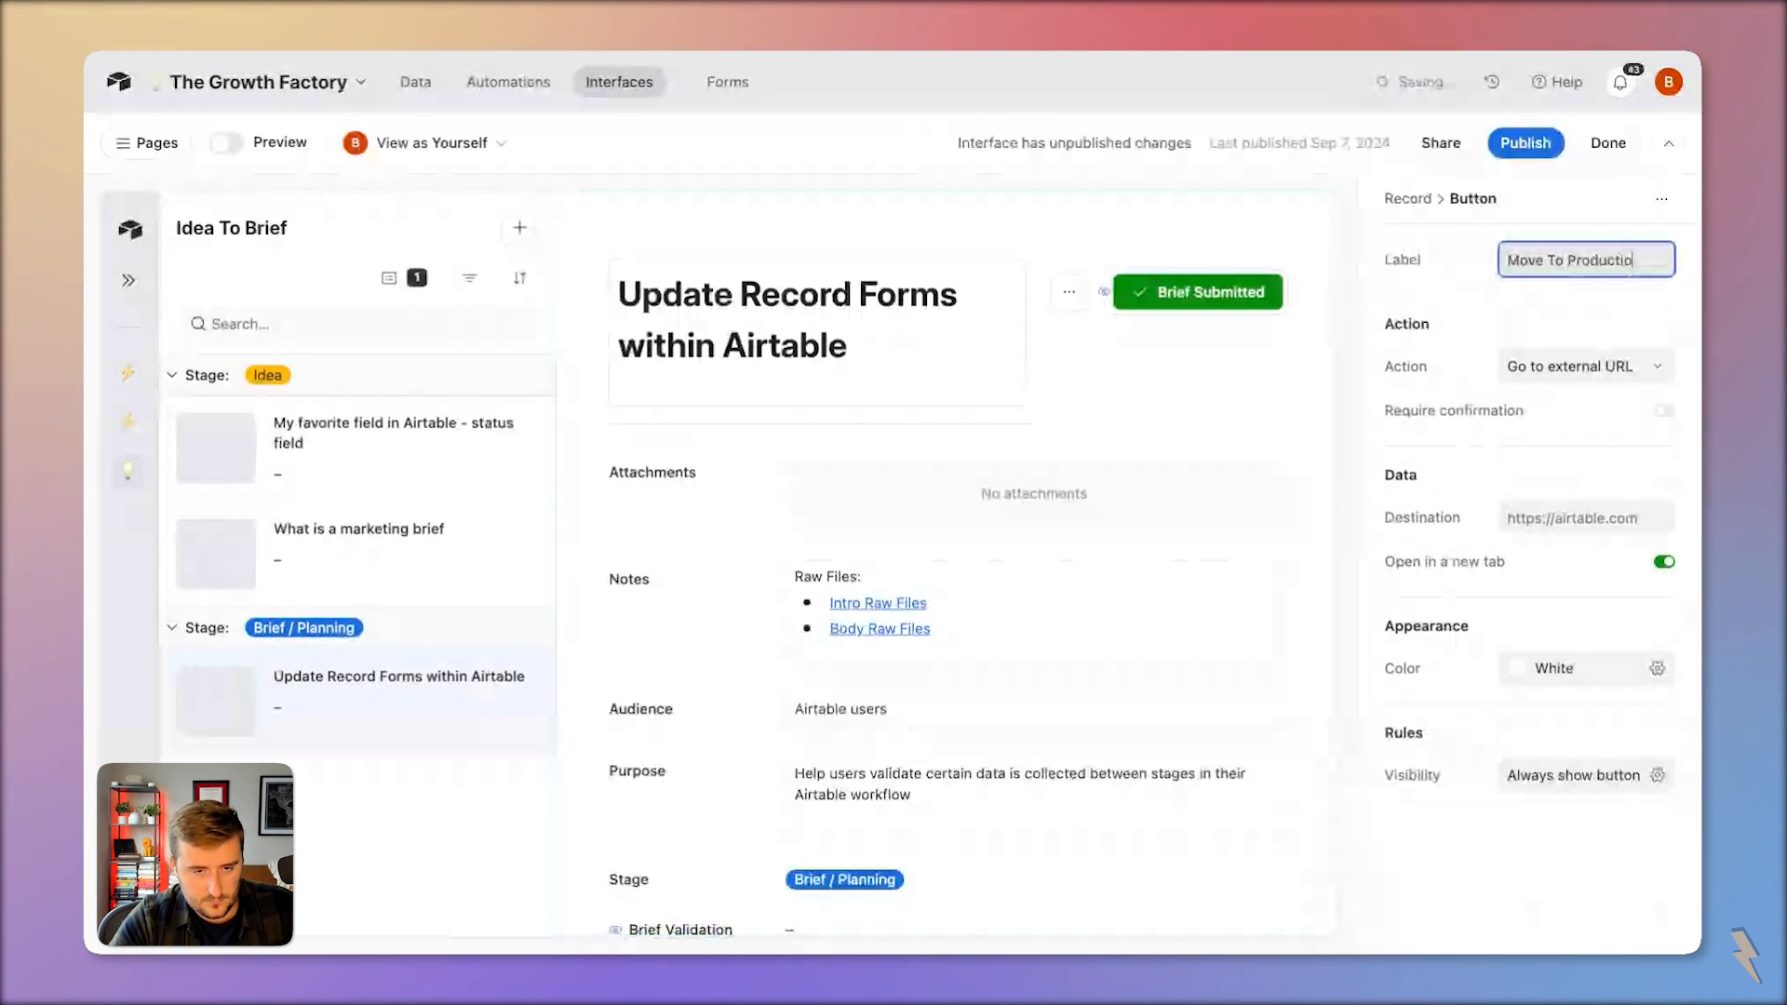
pyautogui.write('n')
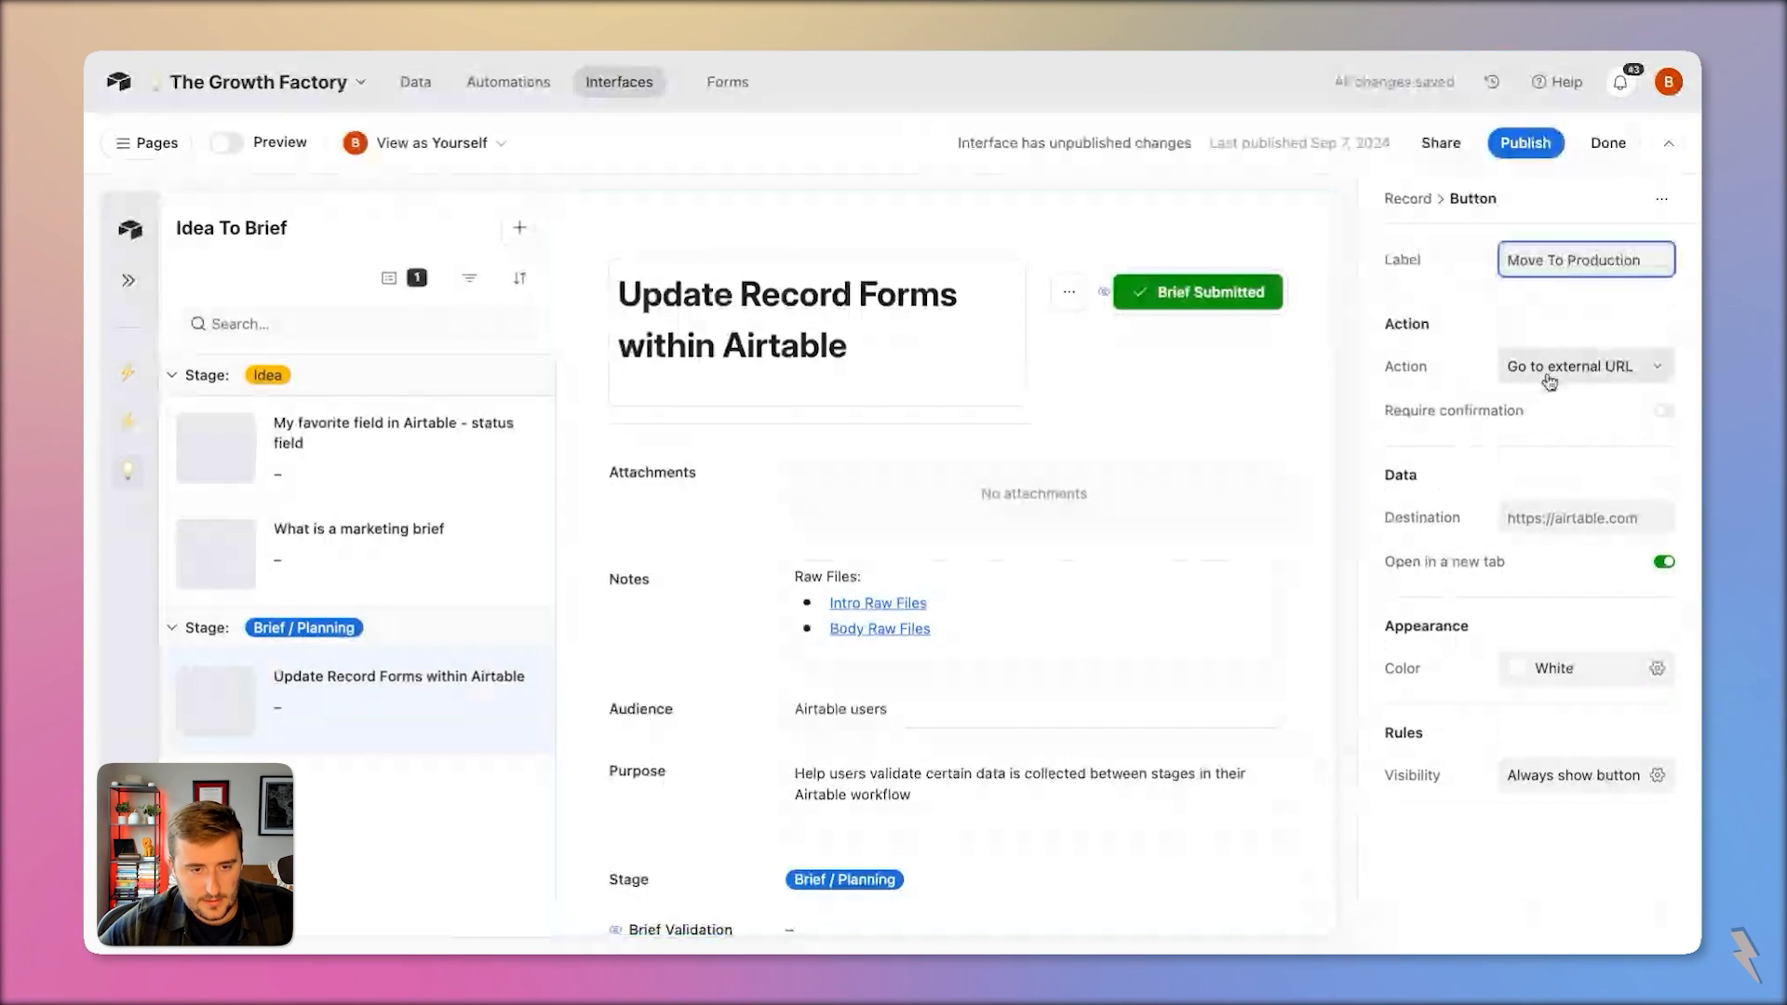
# Configure the Move To Production button to update the record, setting its Stage field to Production
pyautogui.click(1549, 381)
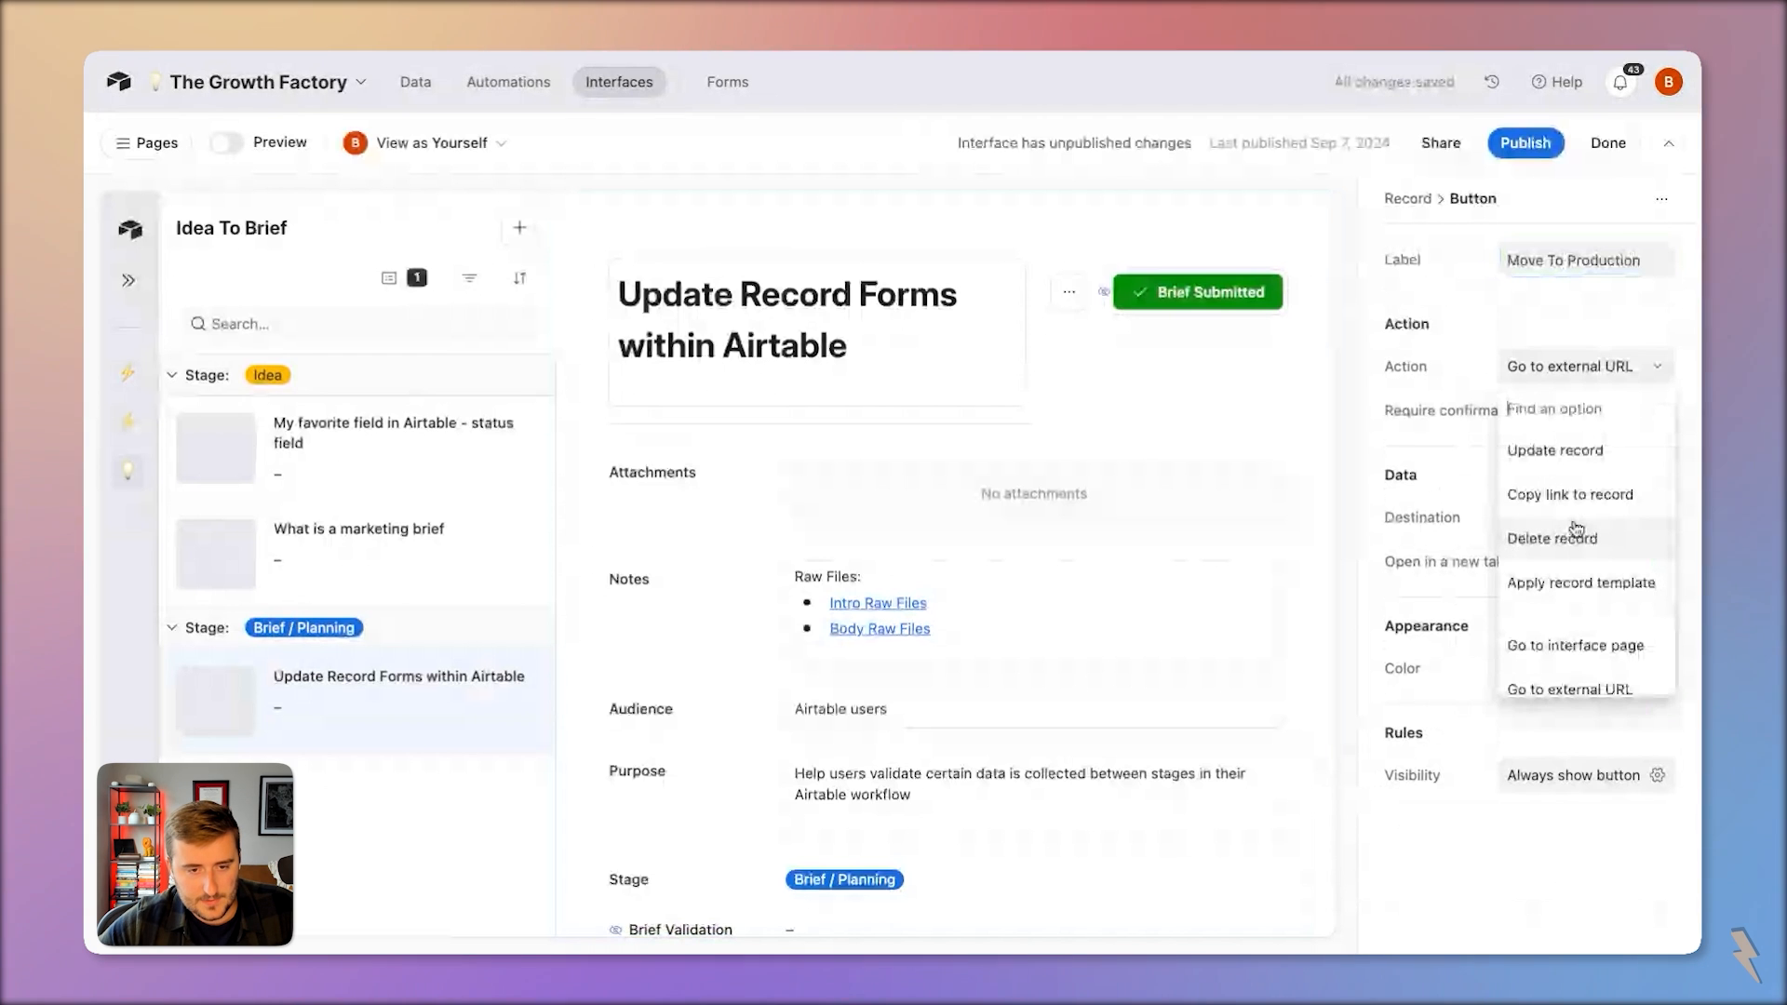
pyautogui.click(1542, 446)
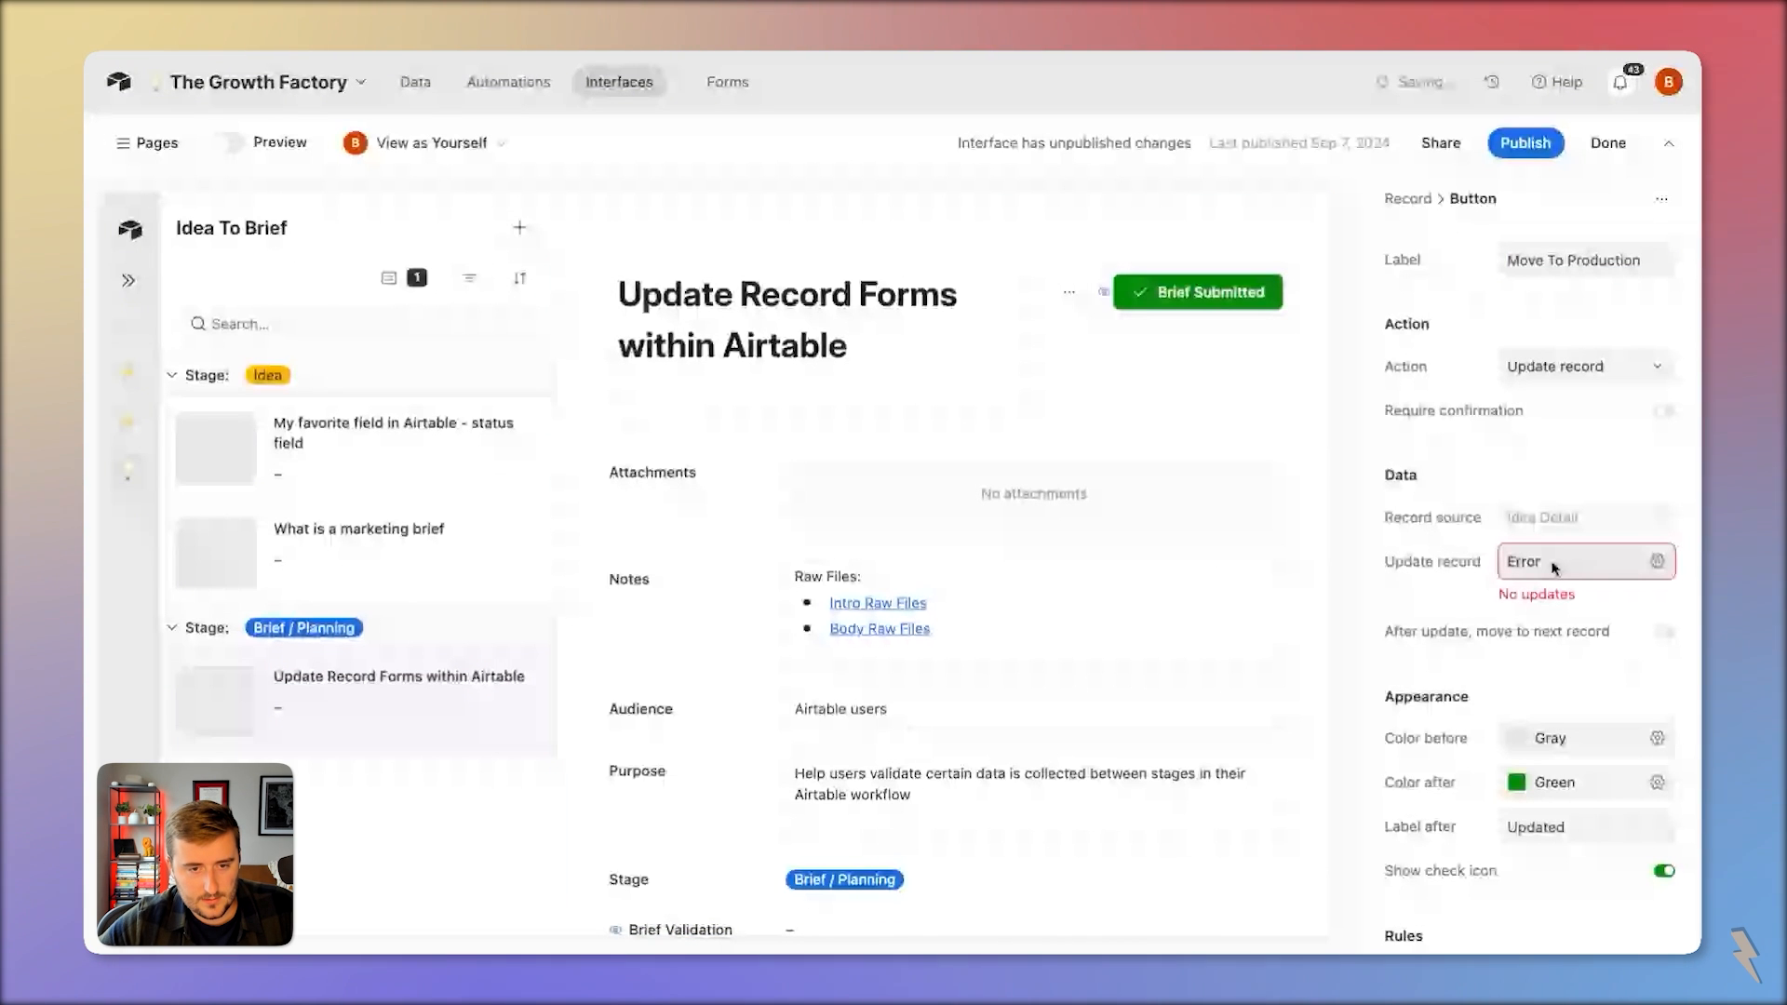
pyautogui.click(1552, 564)
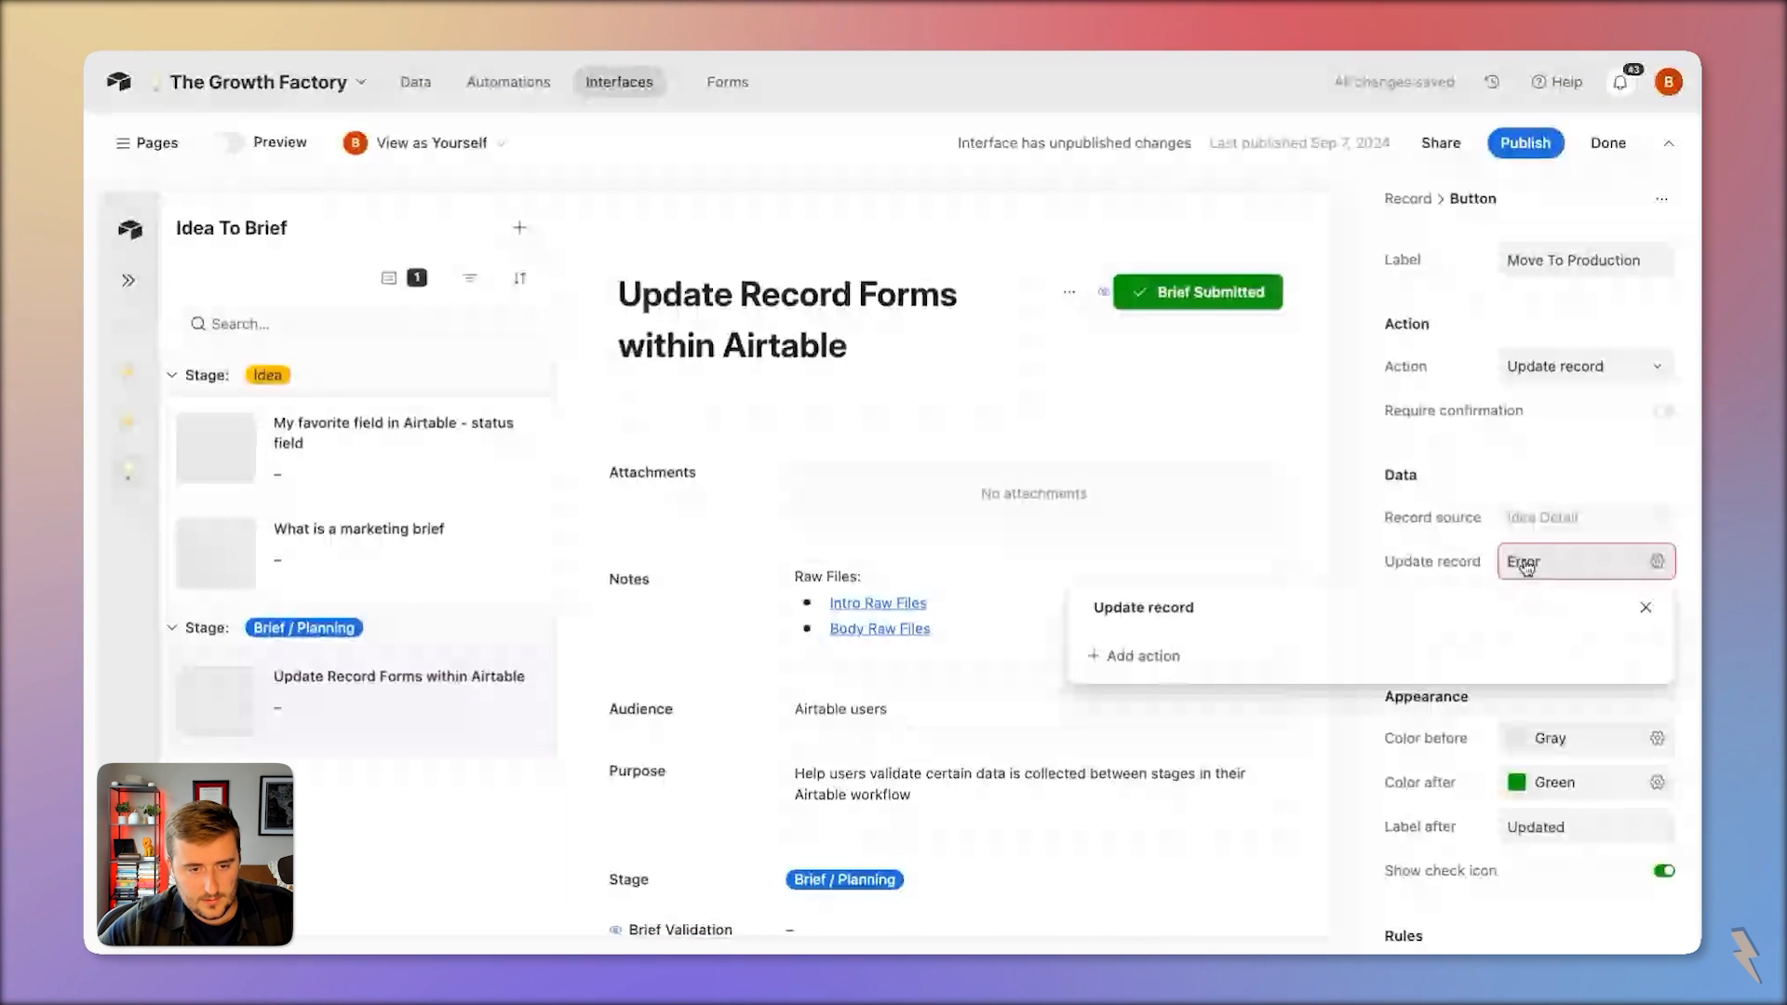
pyautogui.click(1244, 649)
pyautogui.click(1271, 676)
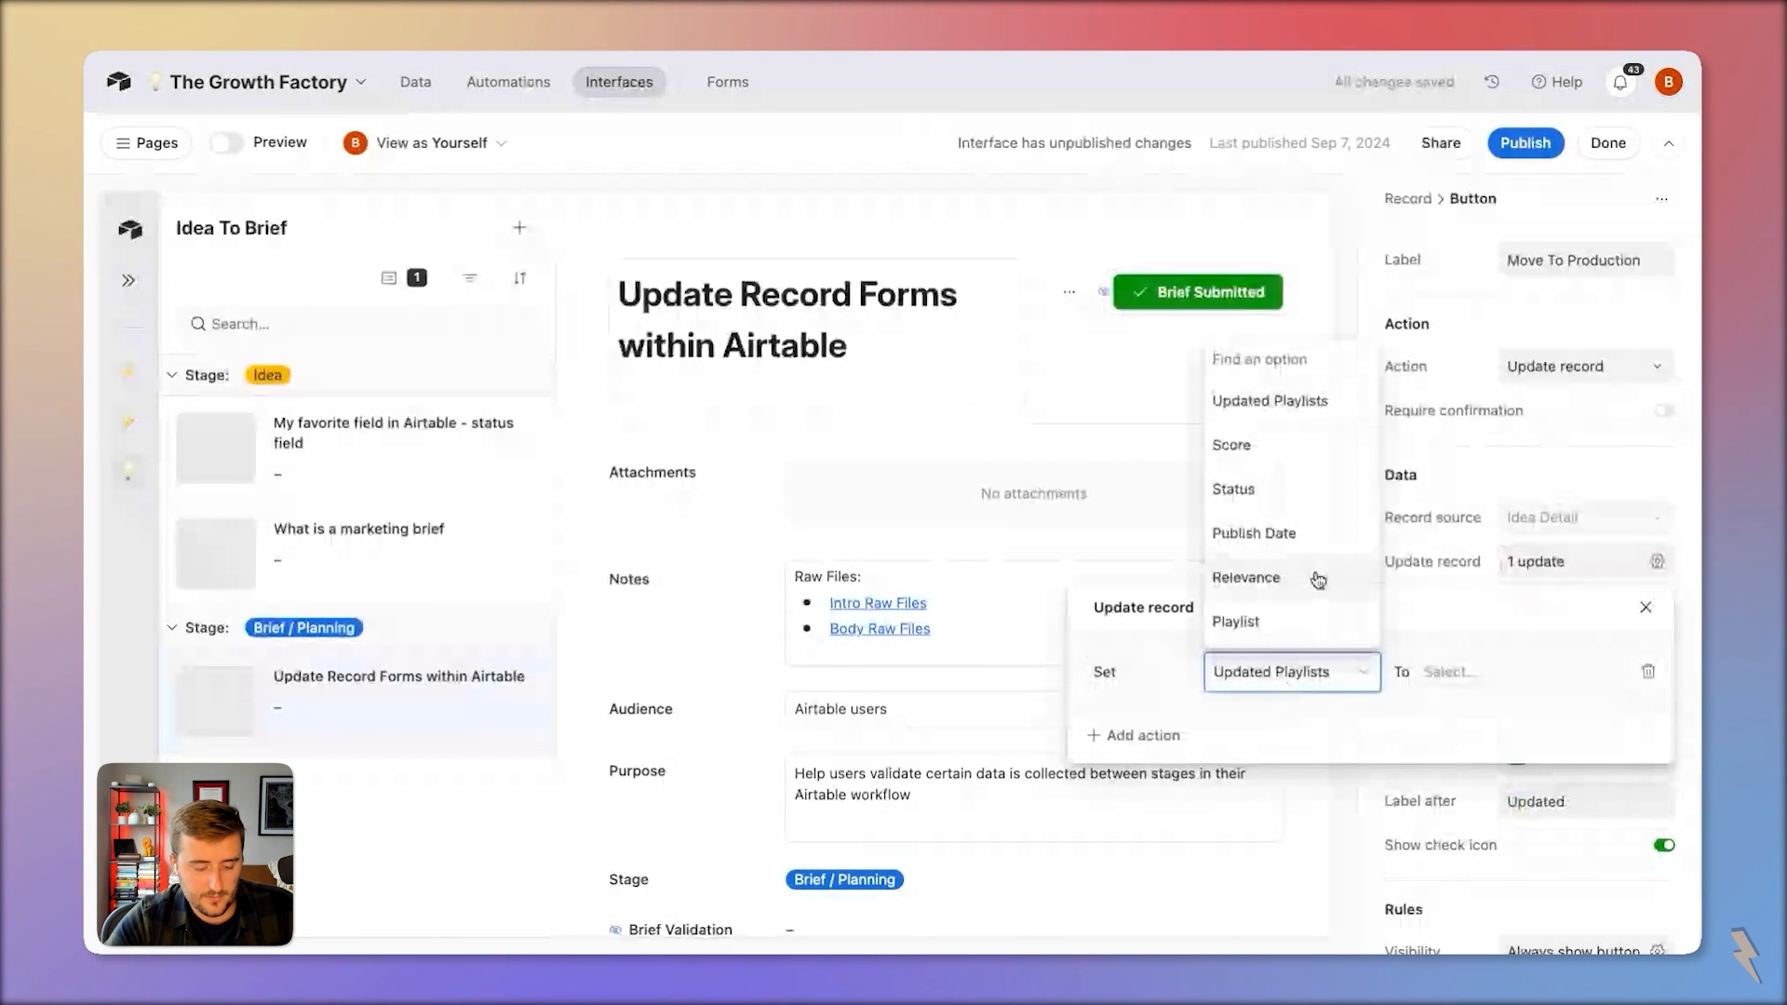
pyautogui.write('stage')
pyautogui.press('Return')
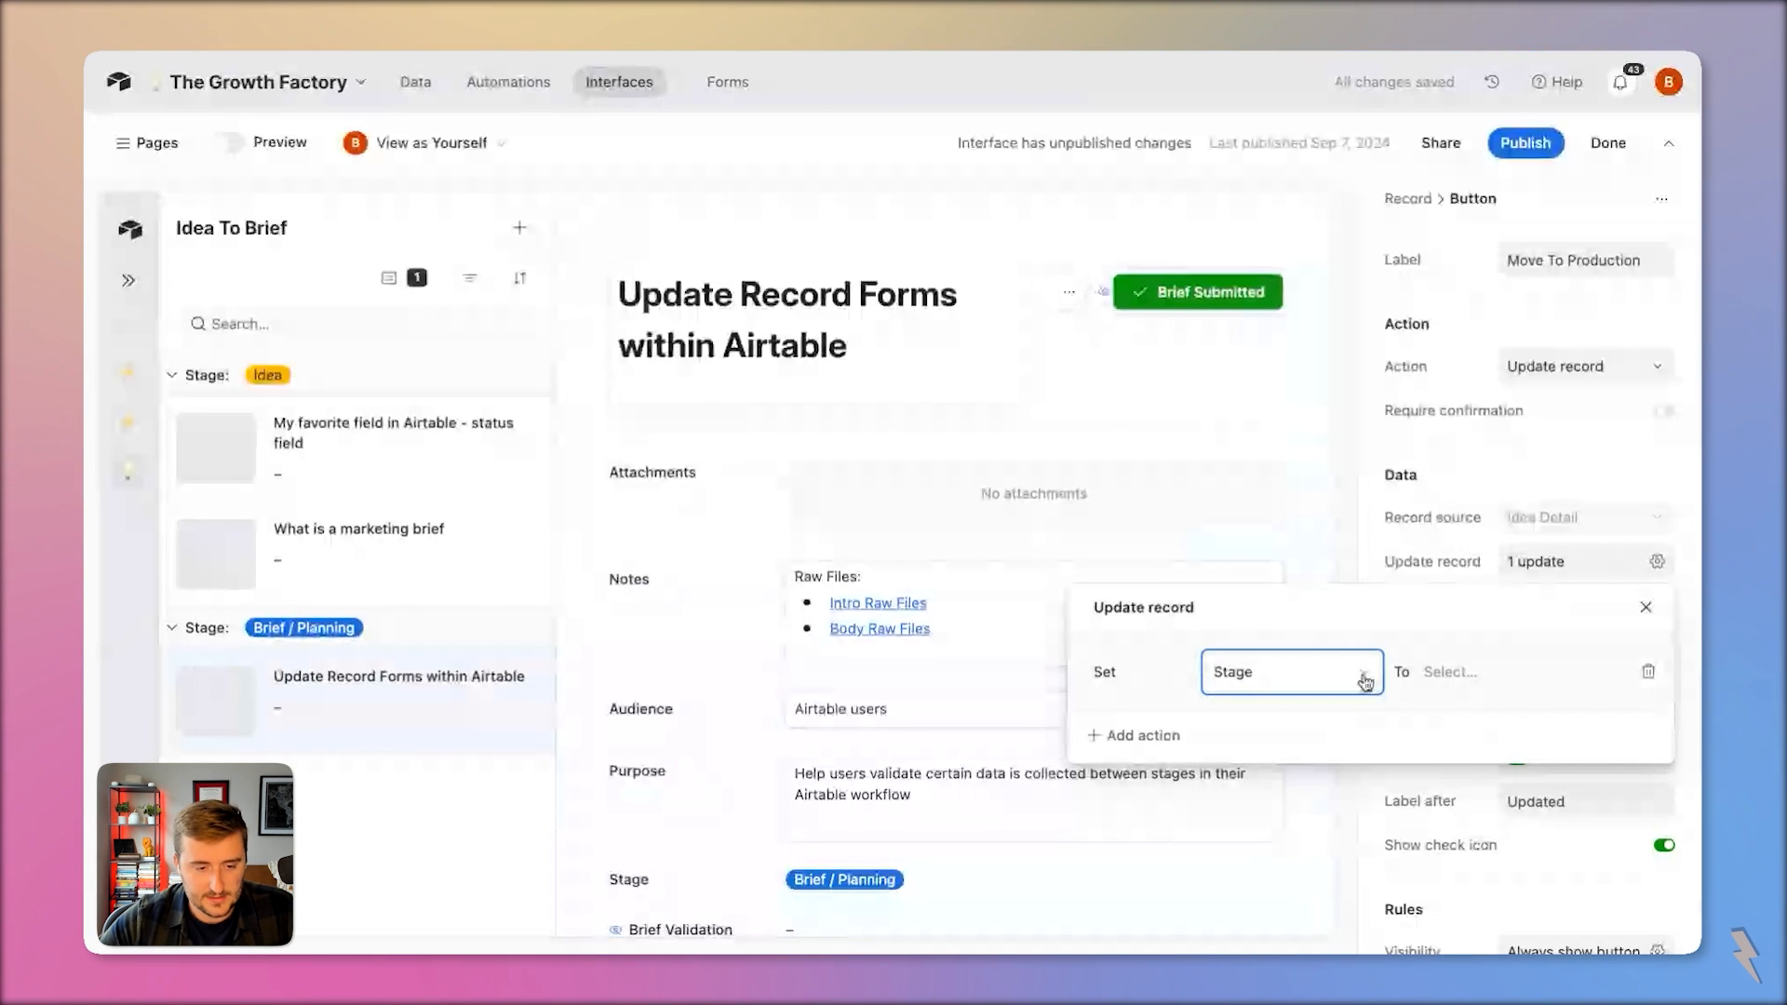
pyautogui.click(1449, 671)
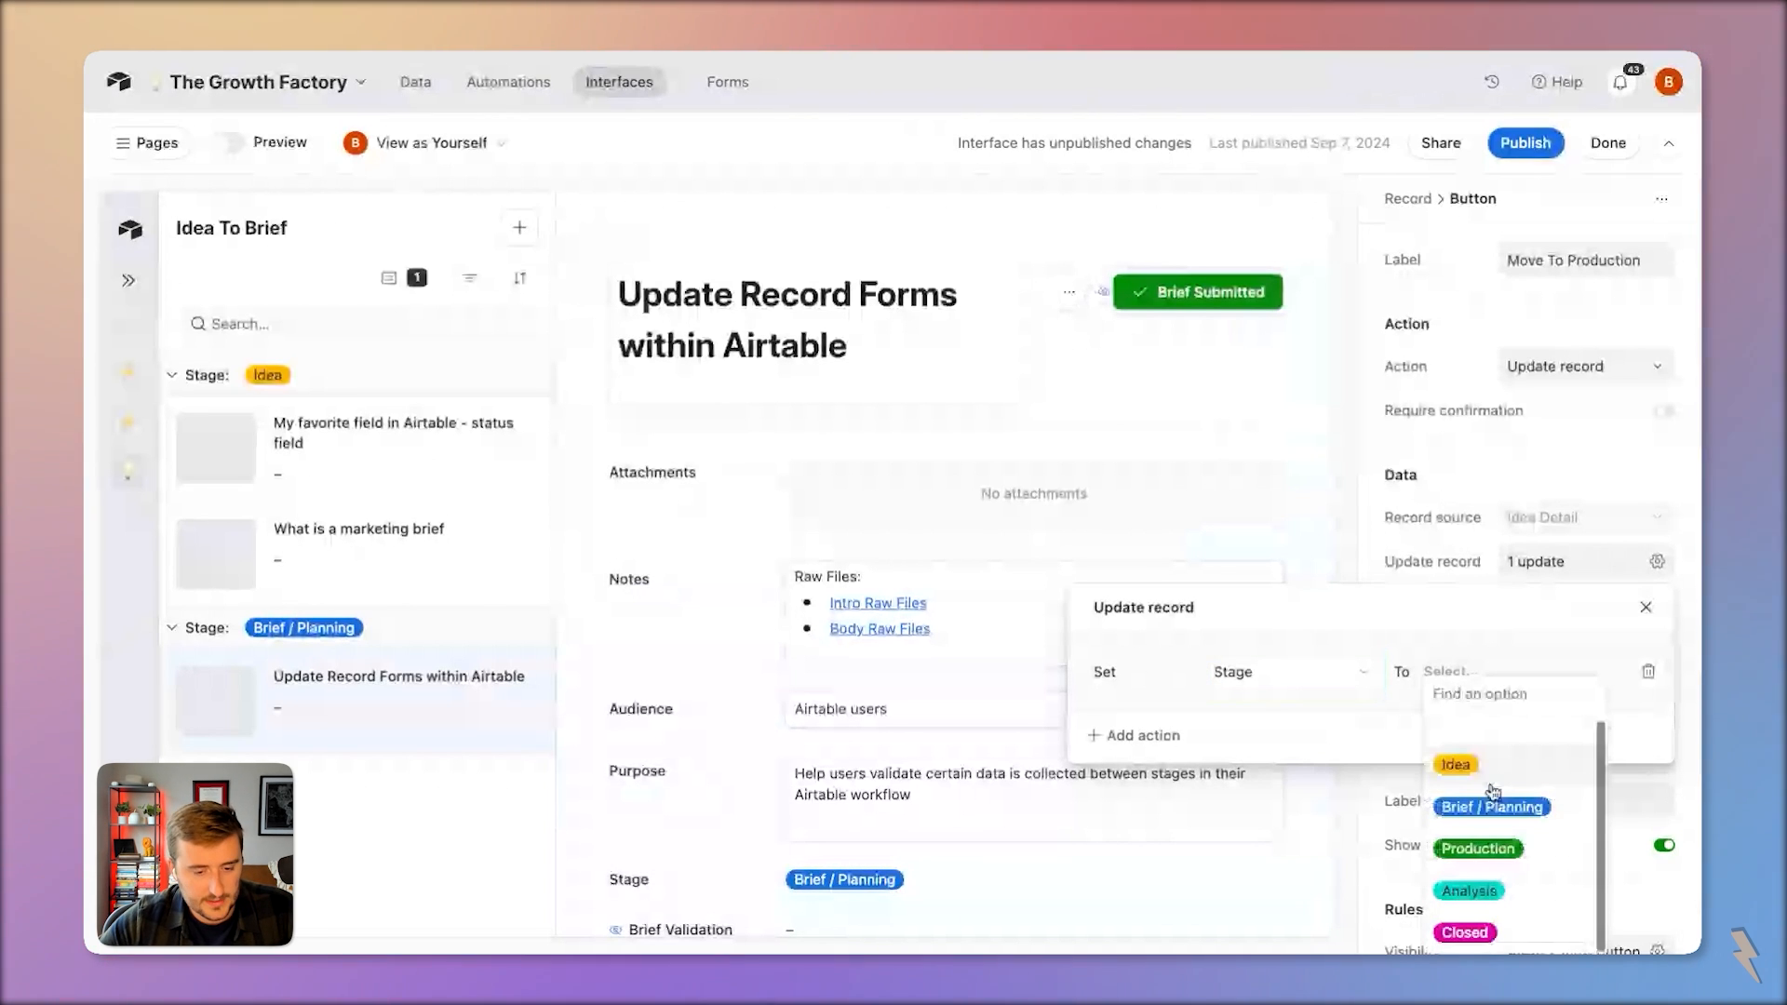
pyautogui.click(1478, 847)
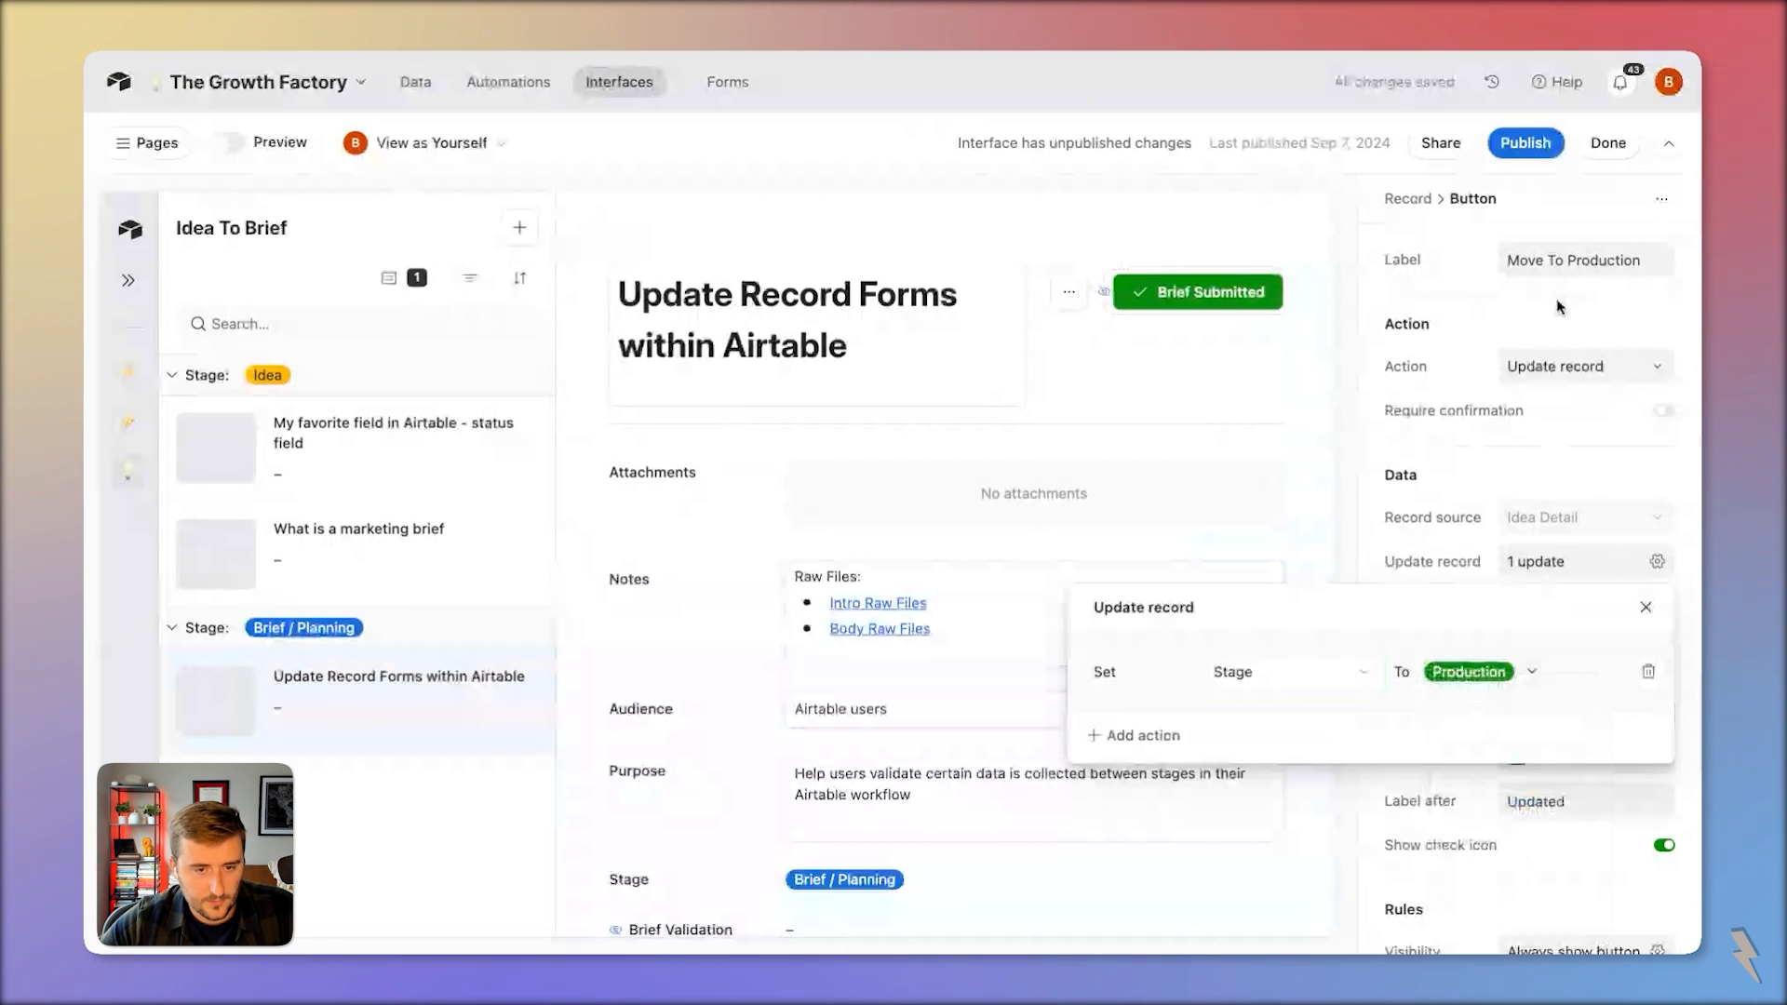
pyautogui.click(1585, 270)
pyautogui.press('super+a')
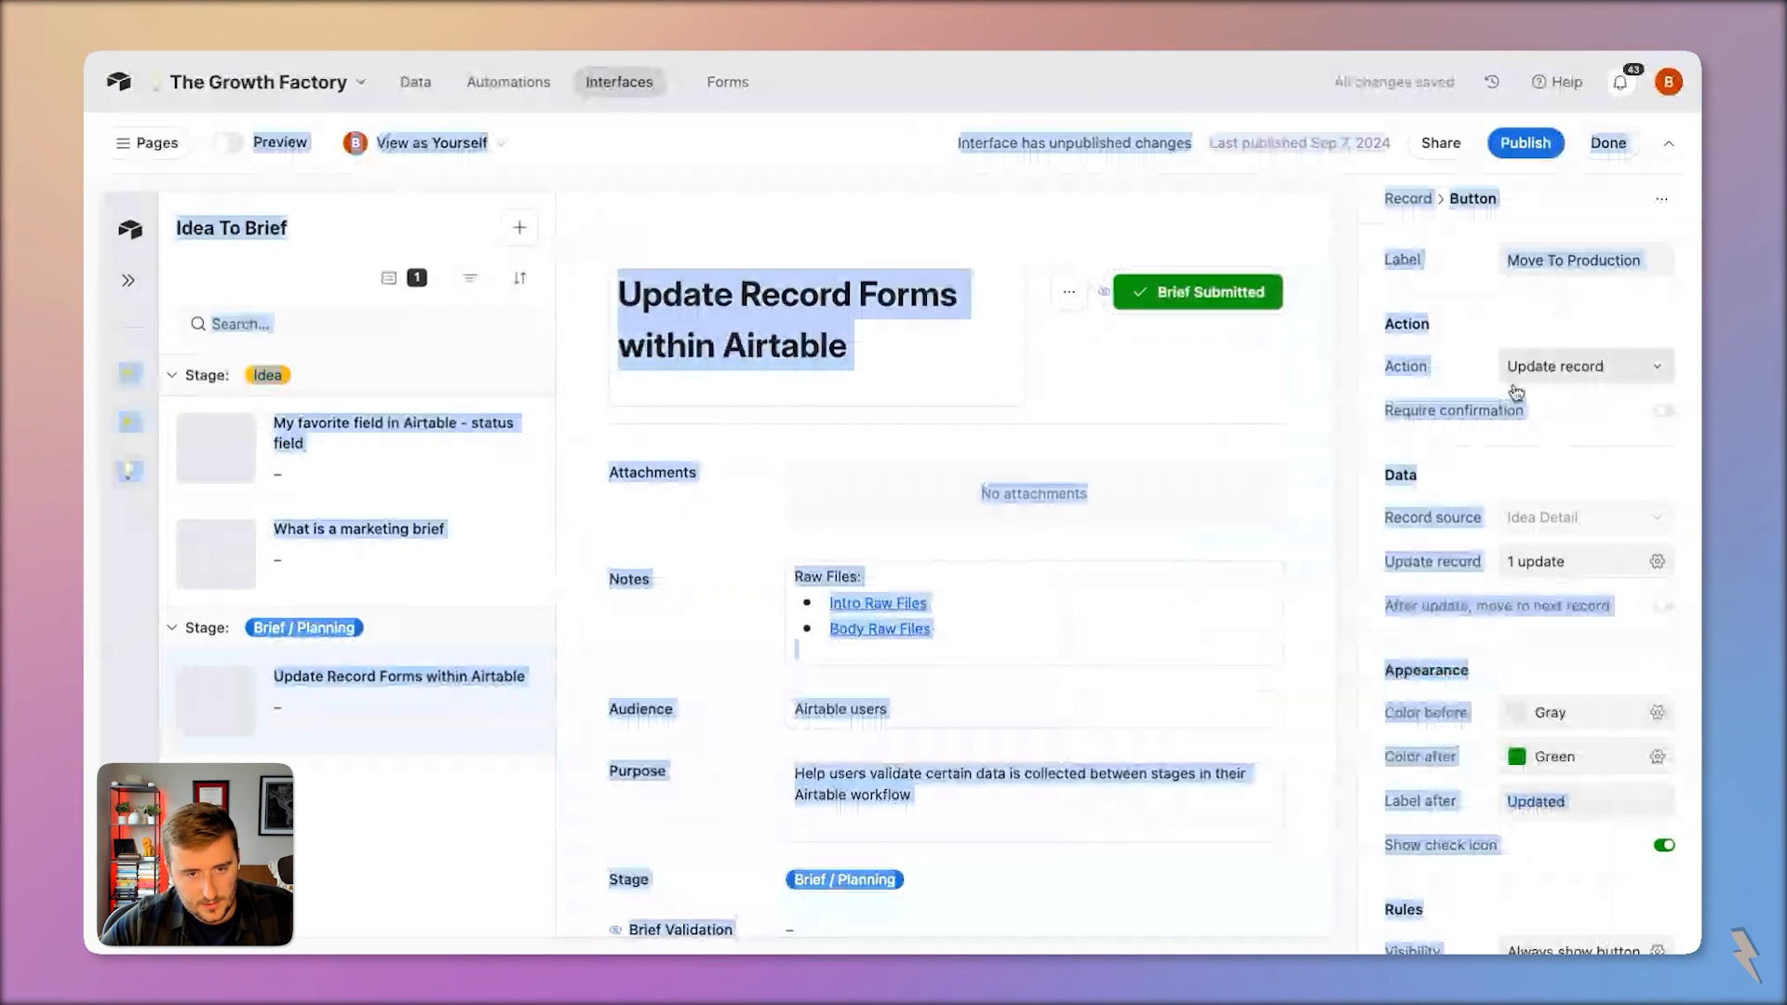
pyautogui.click(1585, 262)
pyautogui.press('super+a')
# Add a visibility condition to the Move To Production button requiring that Posts is not empty
pyautogui.scroll(-1, 1564, 651)
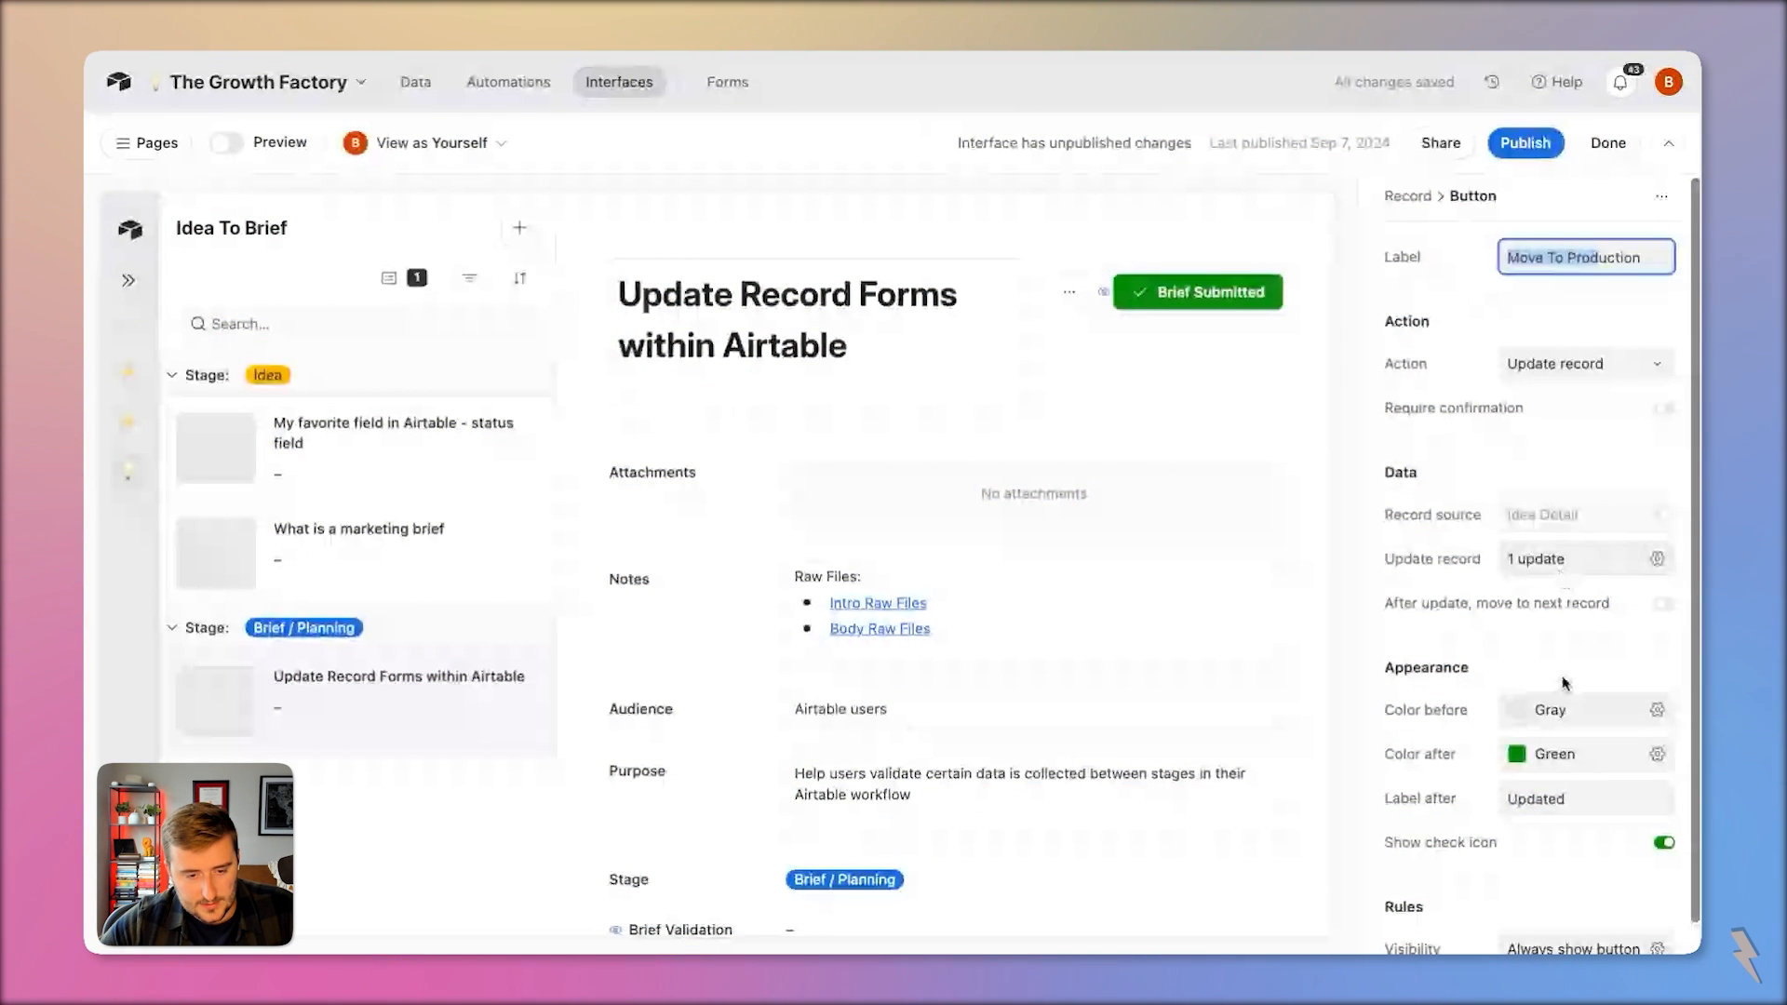
pyautogui.scroll(-1, 1507, 391)
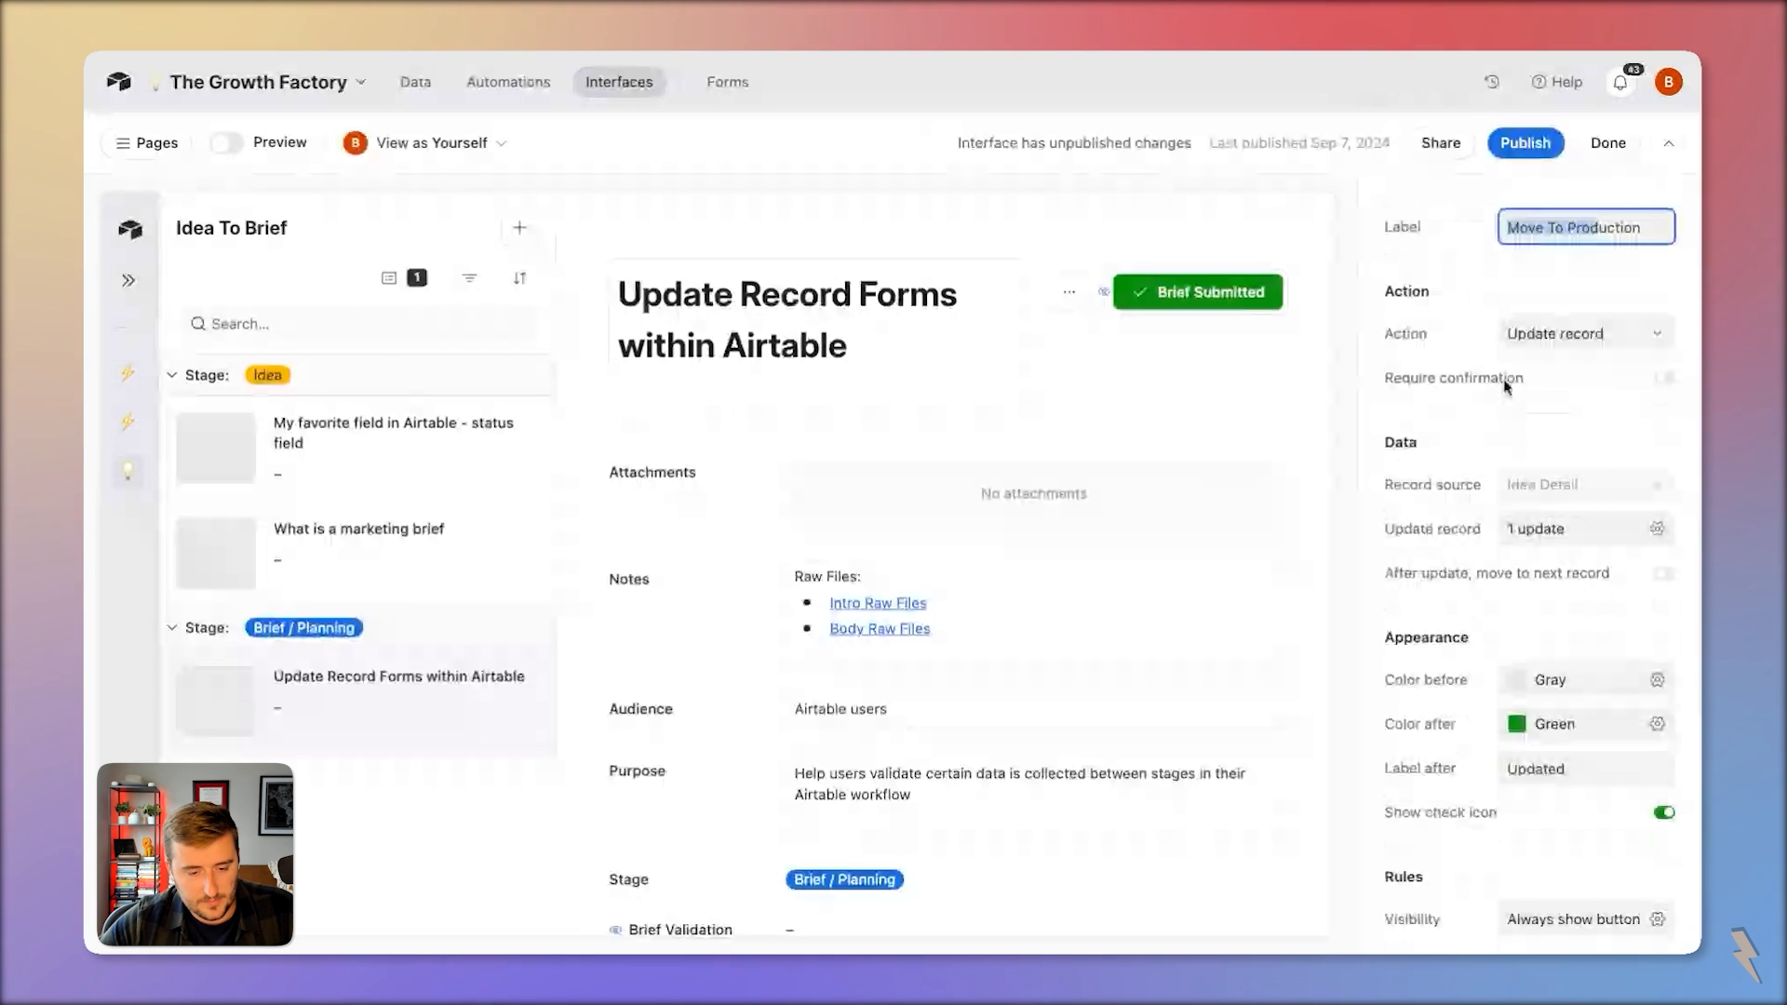
pyautogui.click(1570, 919)
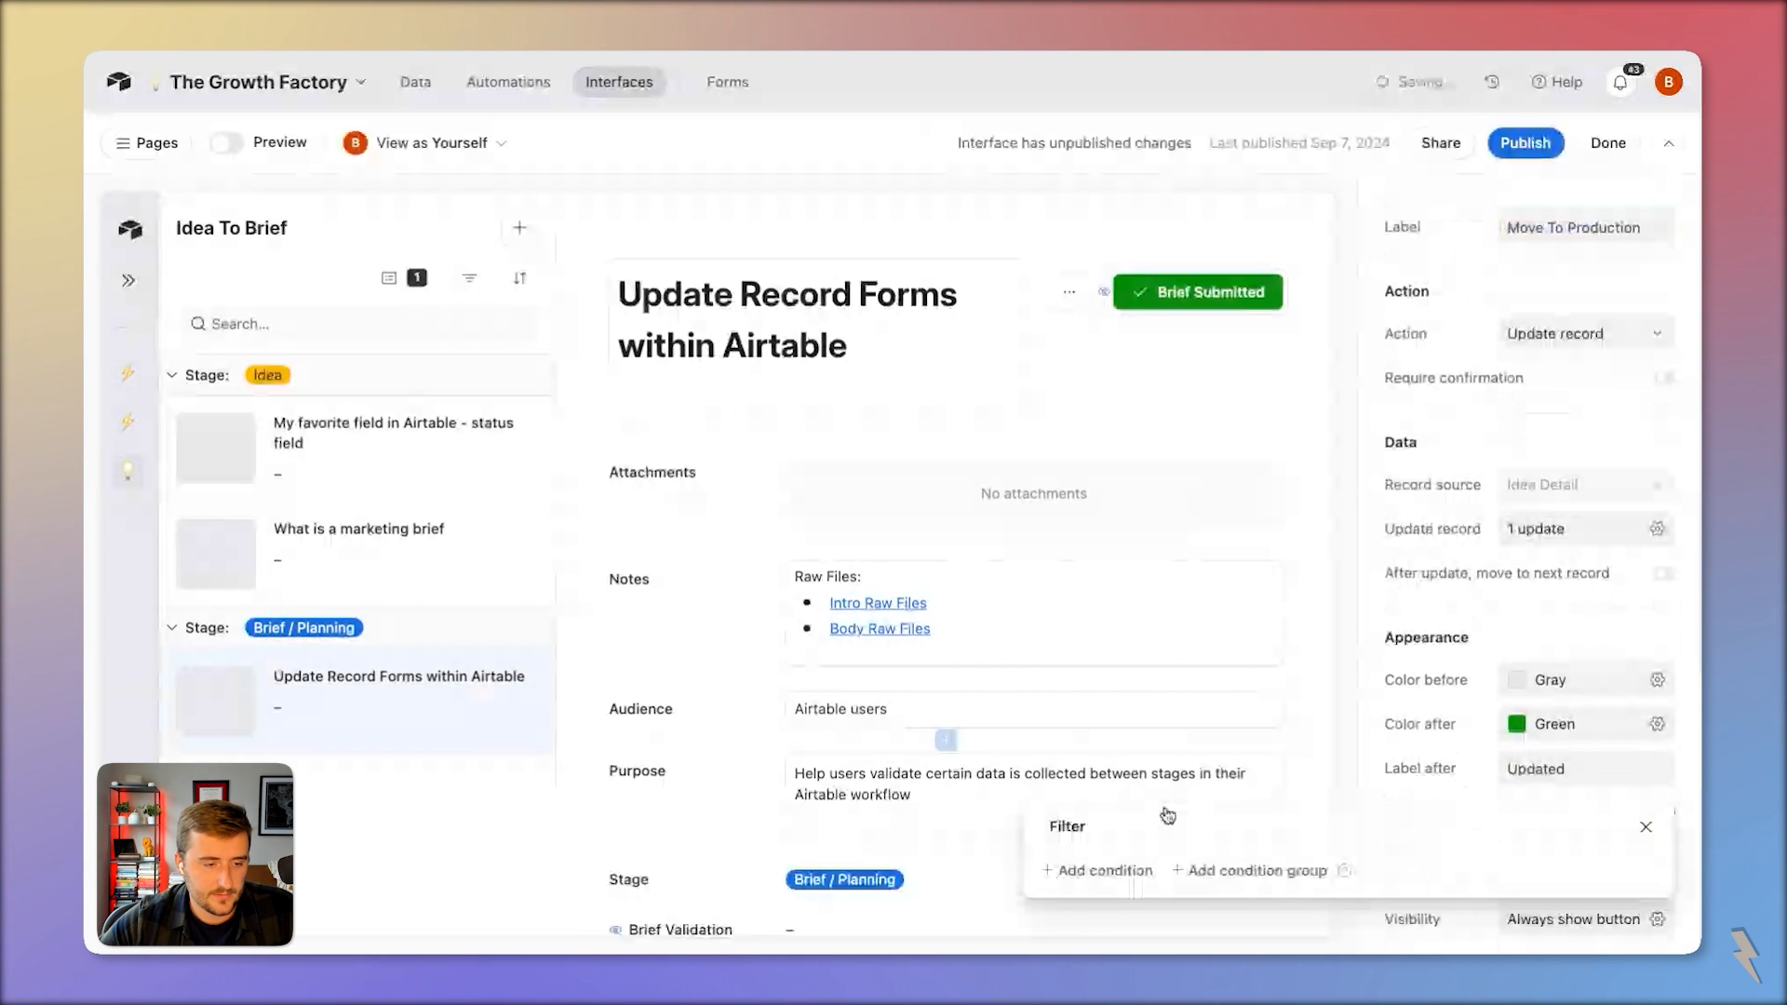
pyautogui.click(1098, 870)
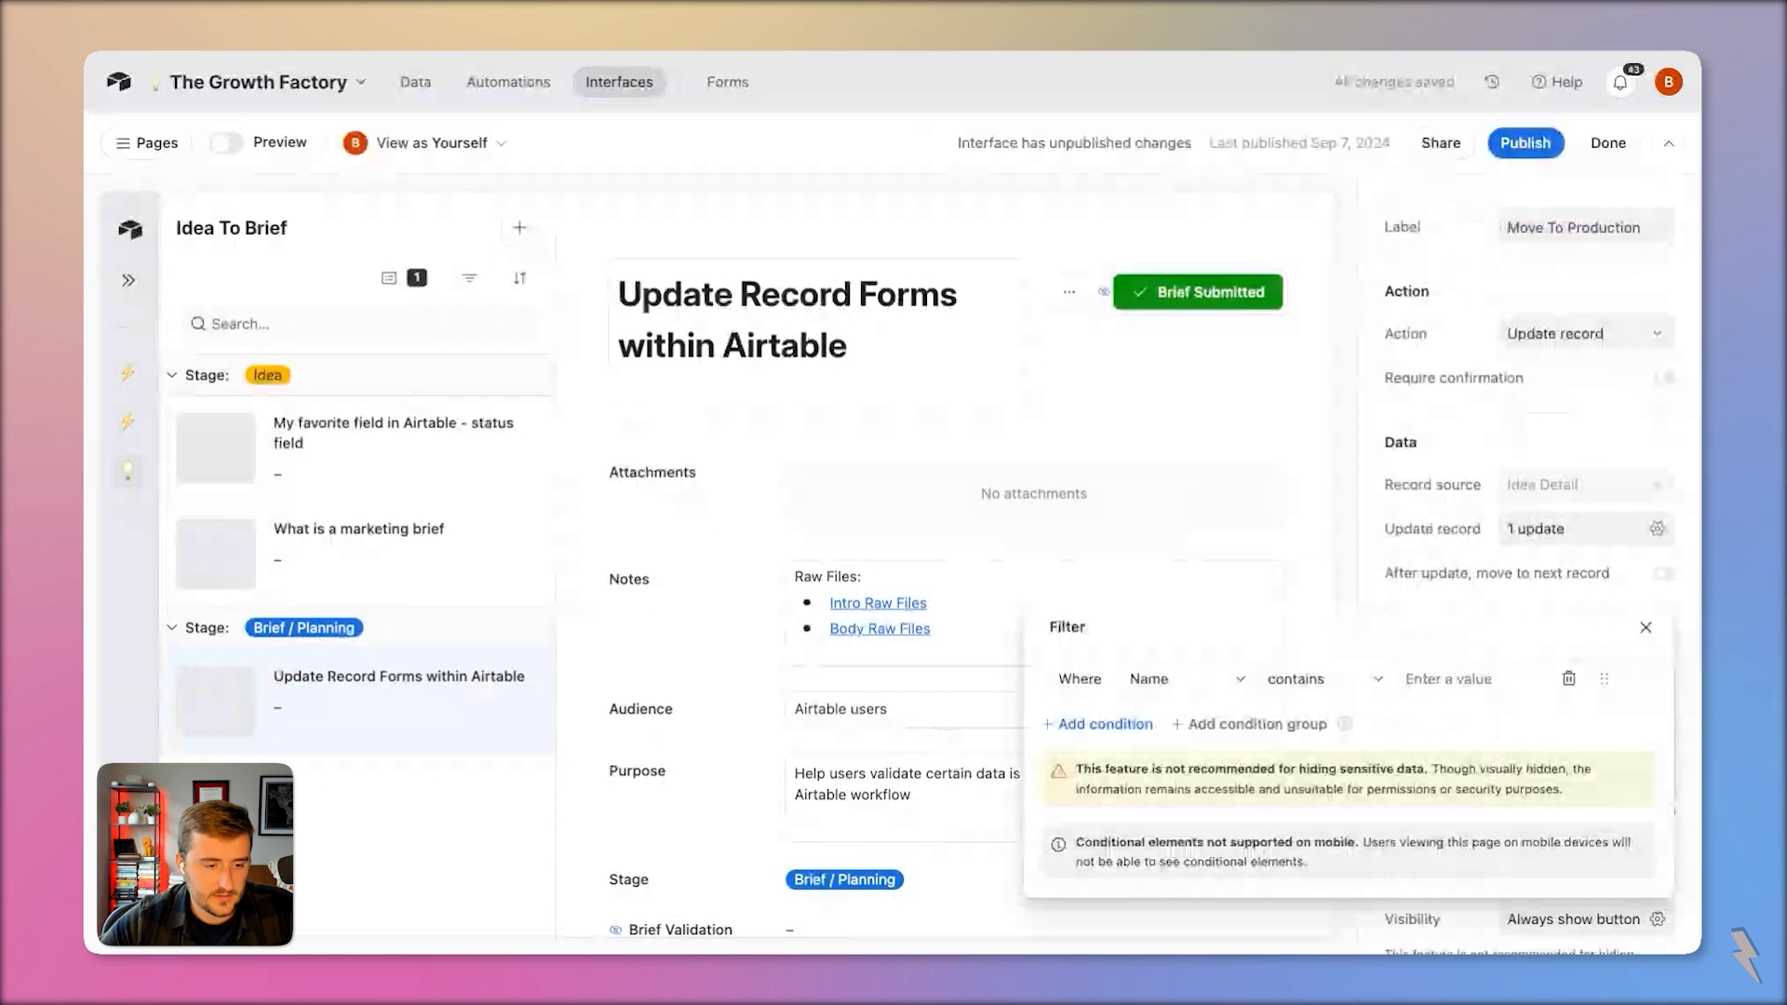
pyautogui.click(1184, 678)
pyautogui.scroll(-1, 1200, 556)
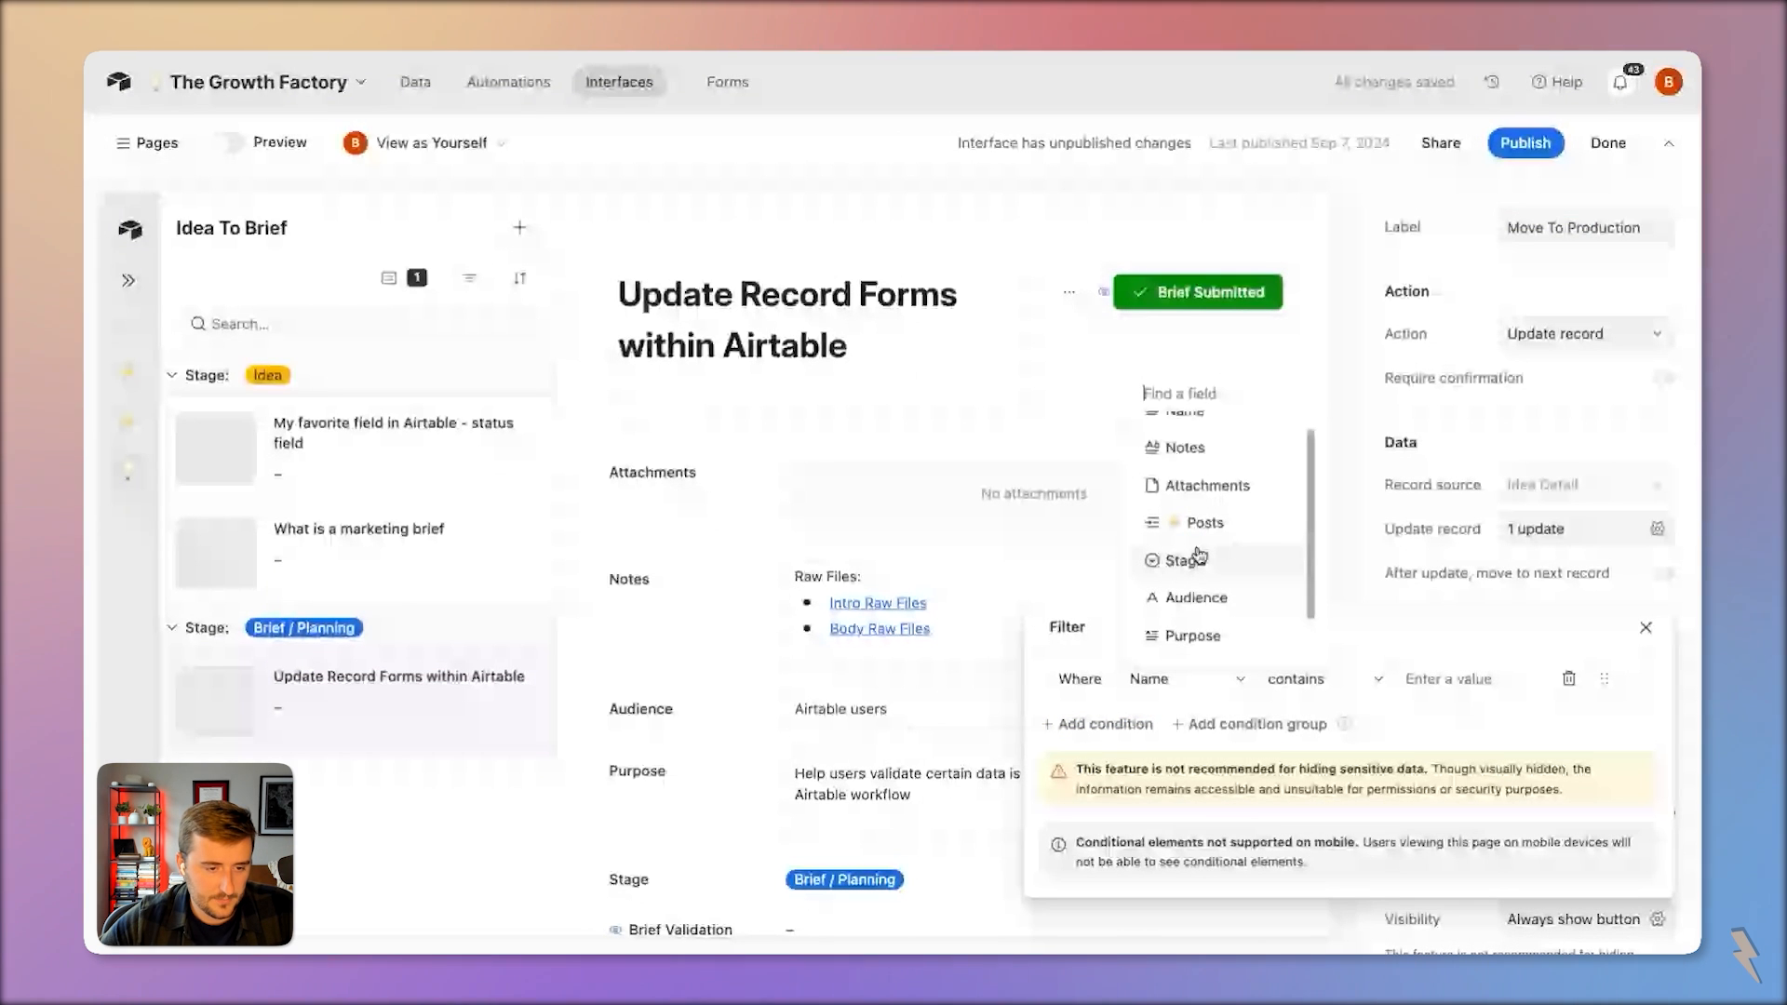
pyautogui.click(1203, 522)
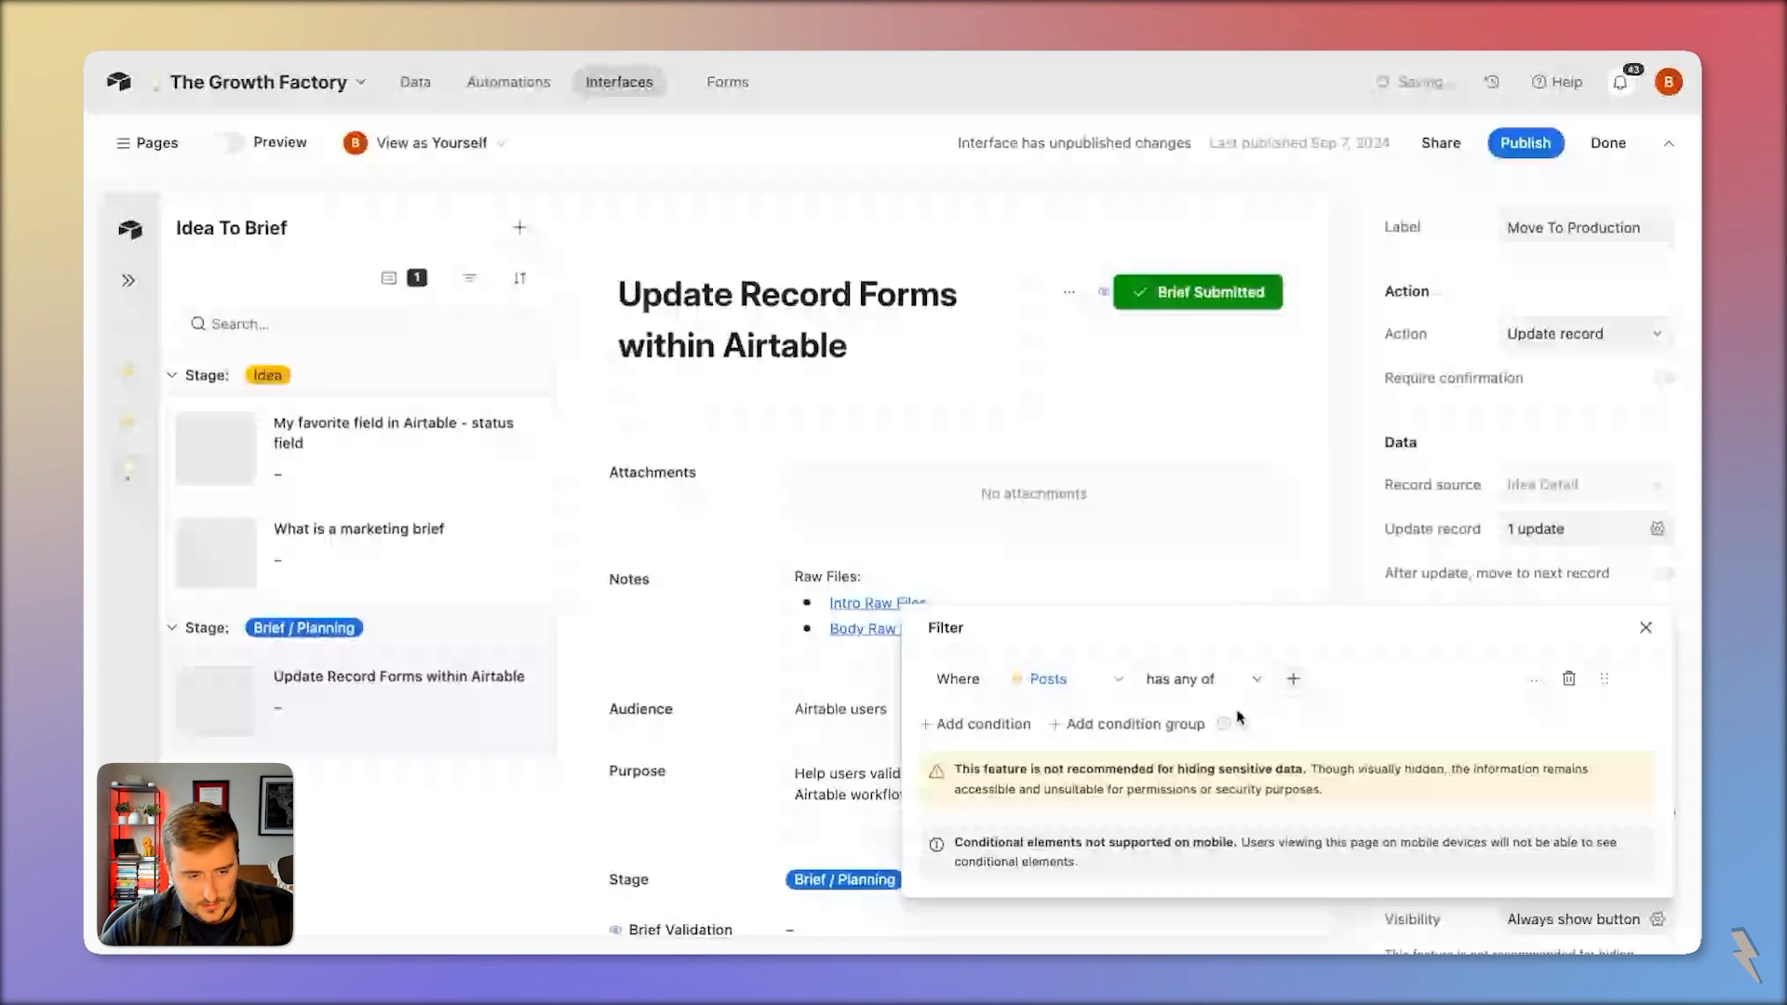
pyautogui.click(1229, 678)
pyautogui.click(1236, 630)
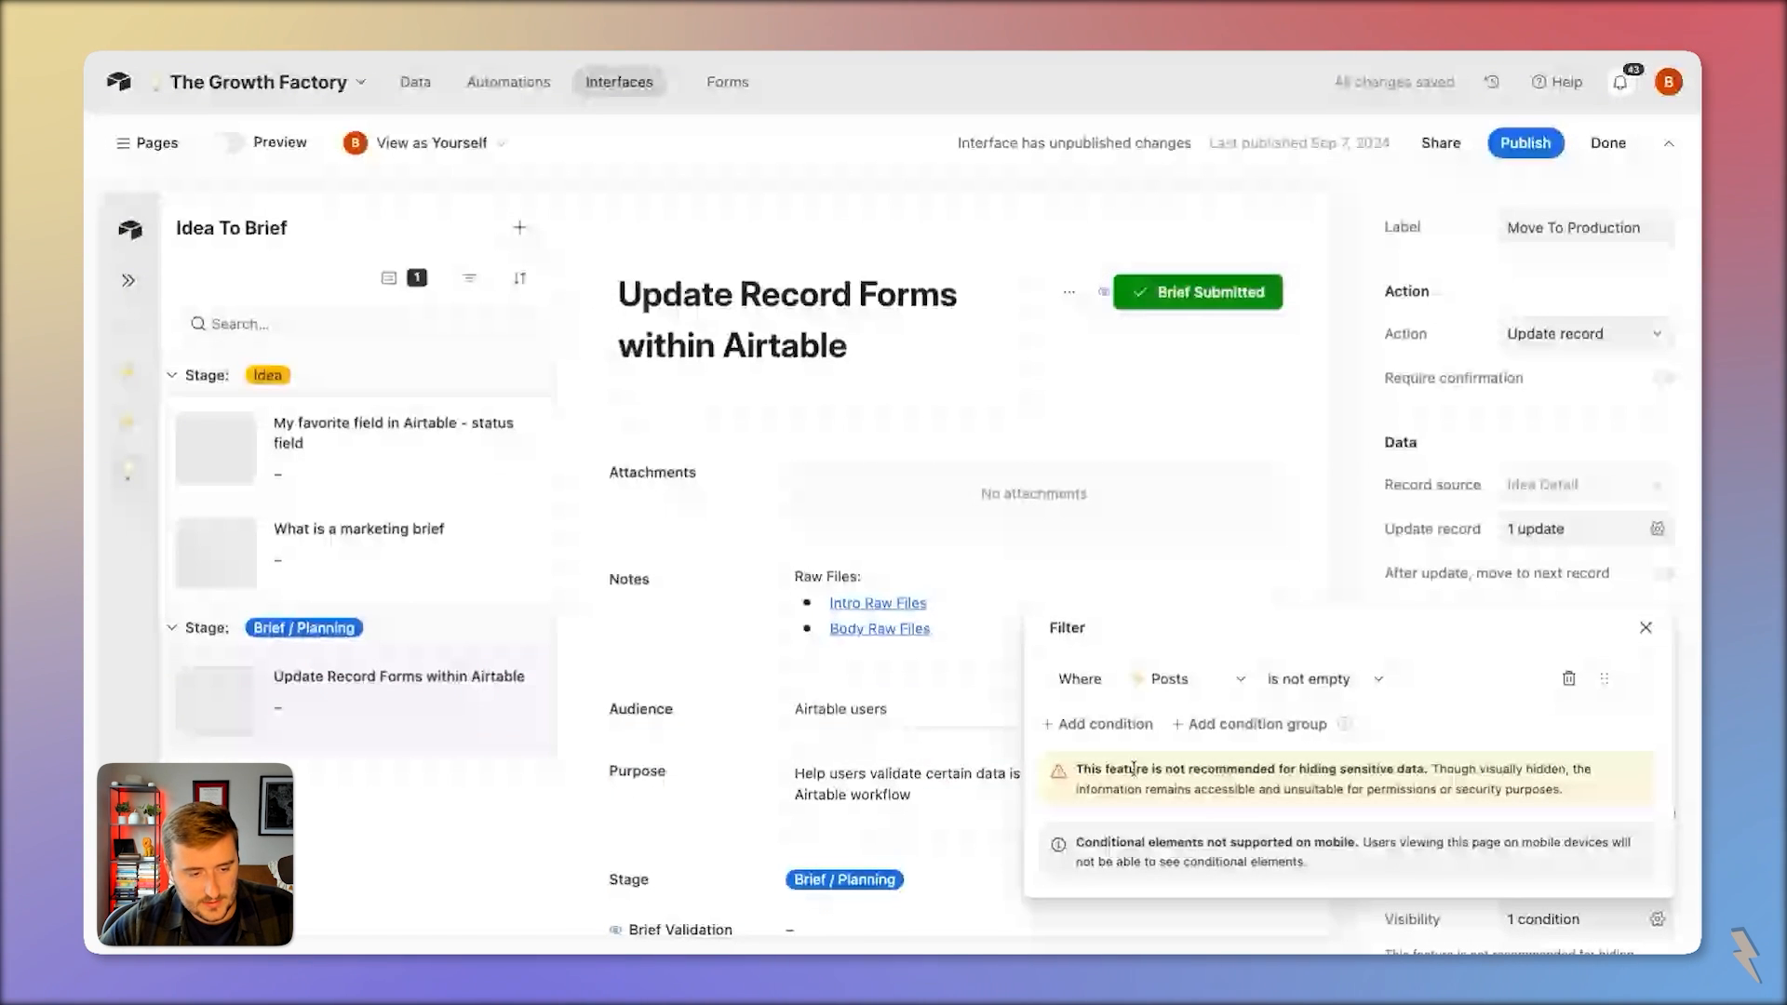
# Add a second visibility condition to the button requiring that Stage is Brief / Planning
pyautogui.click(1141, 724)
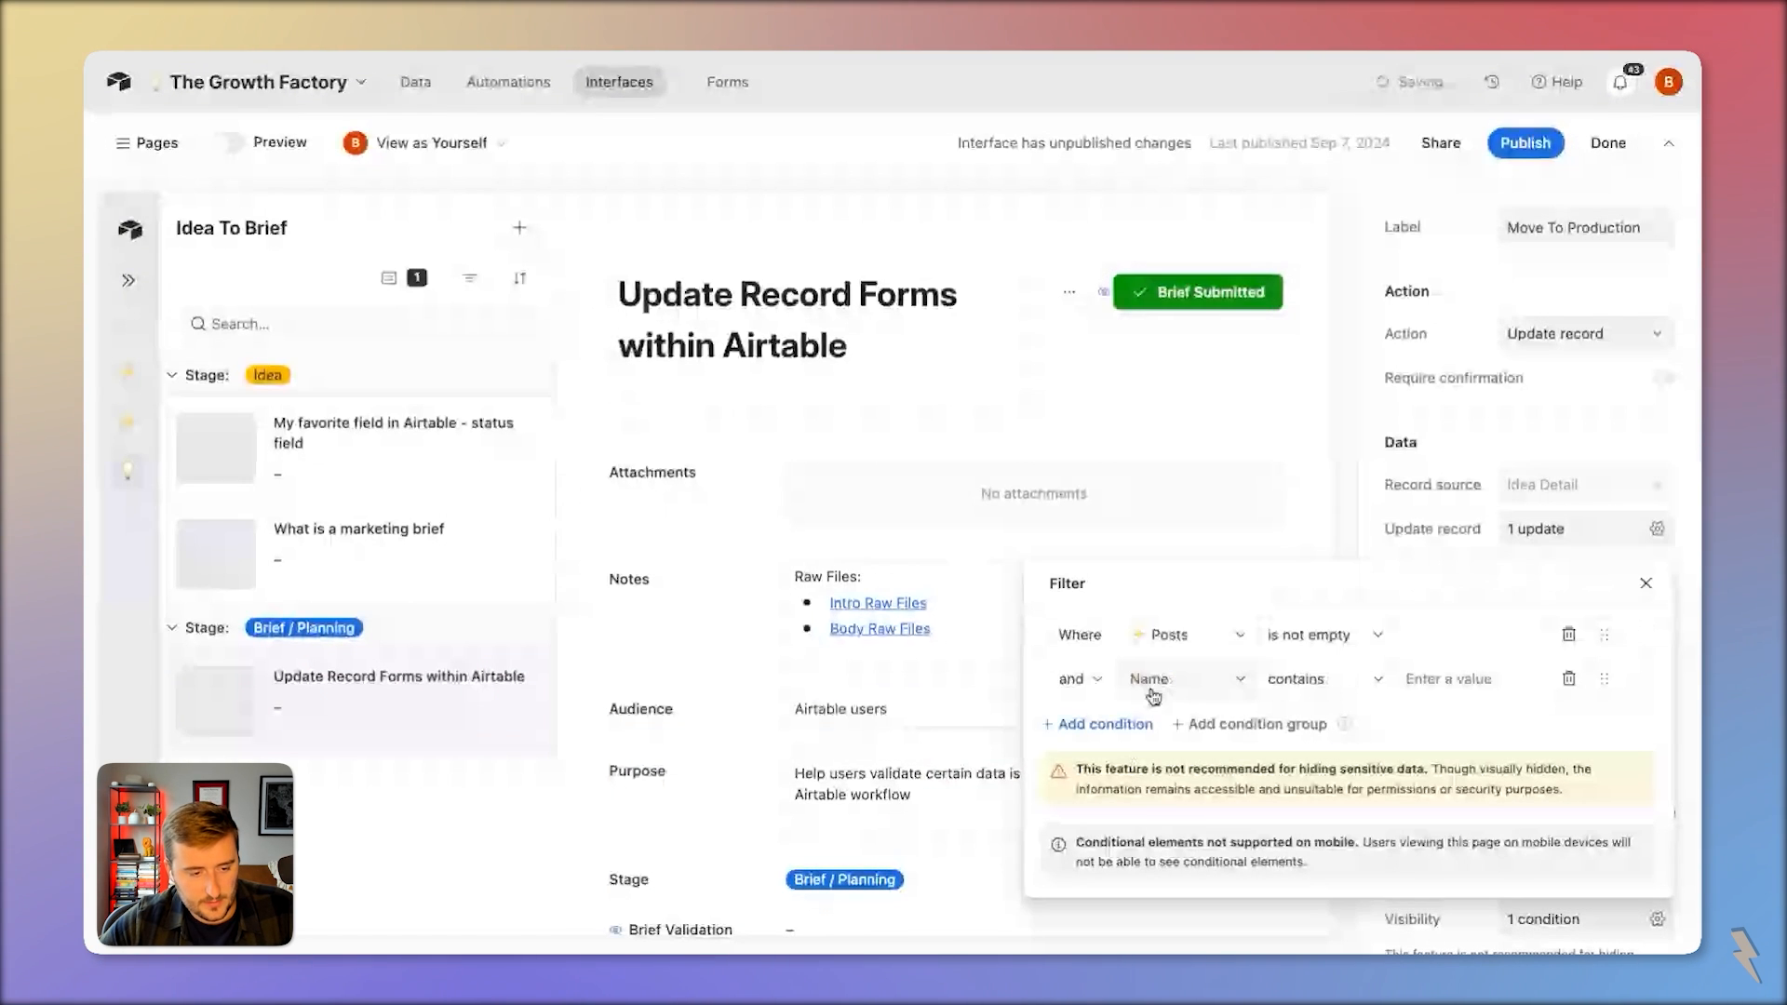
pyautogui.click(1153, 682)
pyautogui.click(1250, 562)
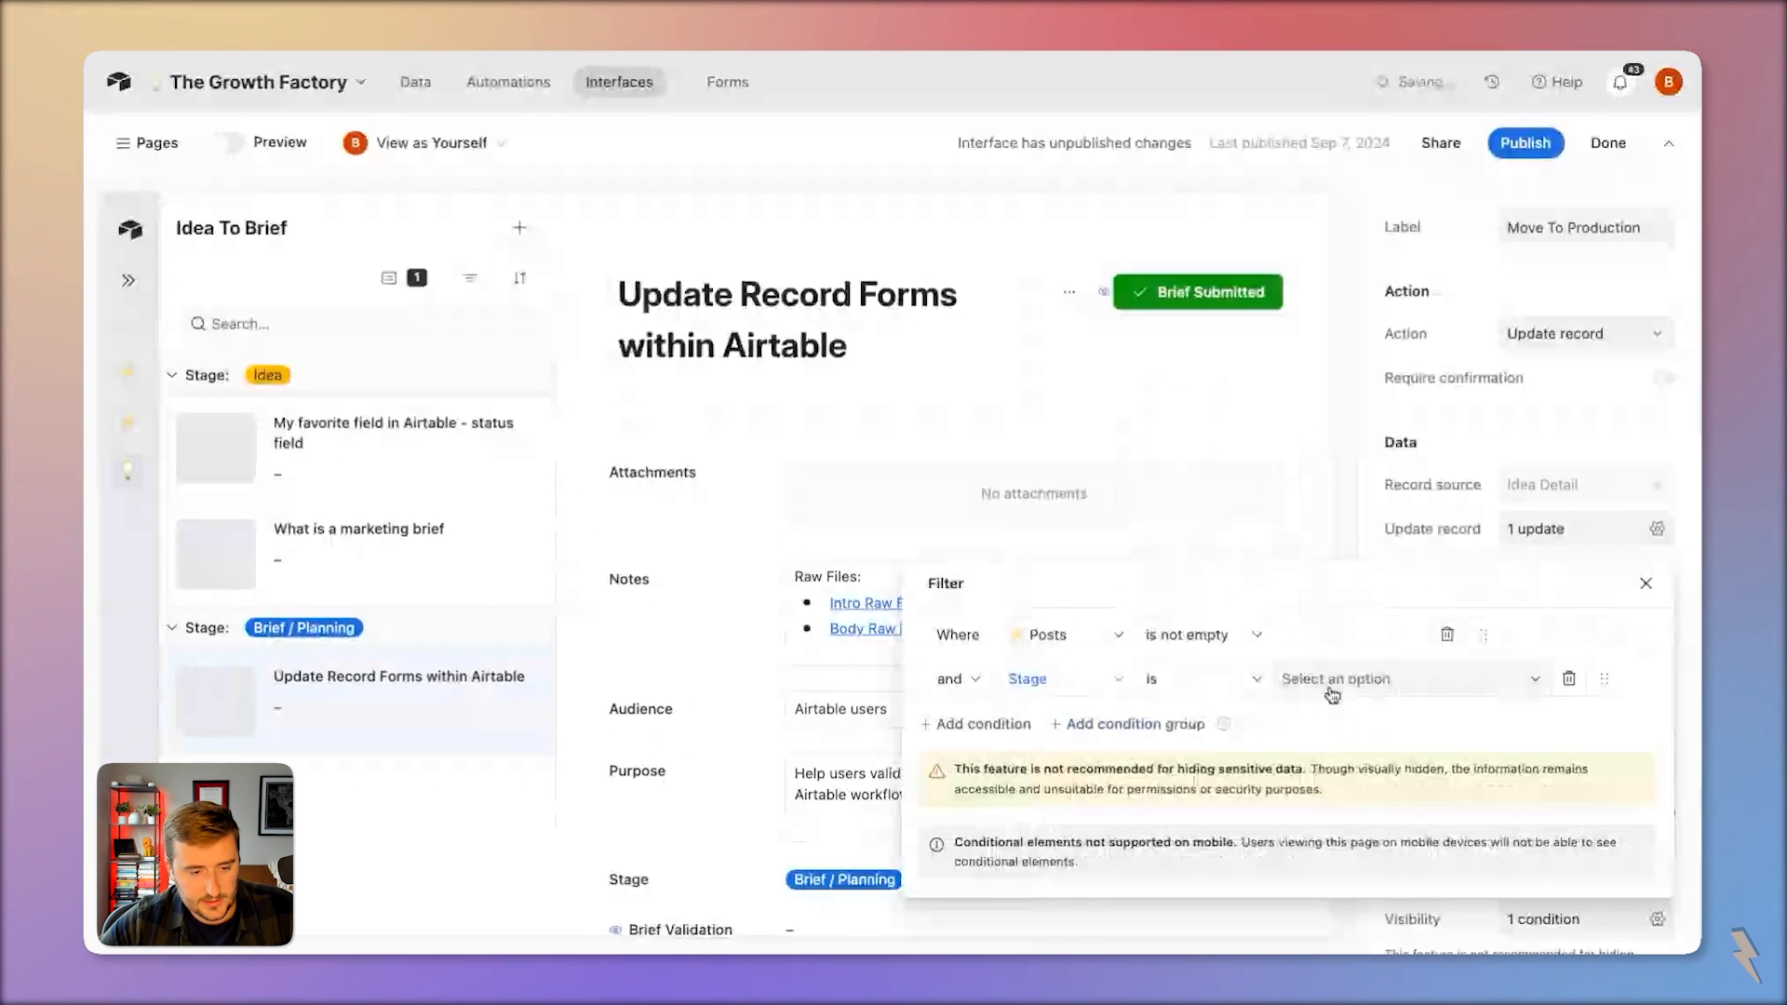
pyautogui.click(1332, 682)
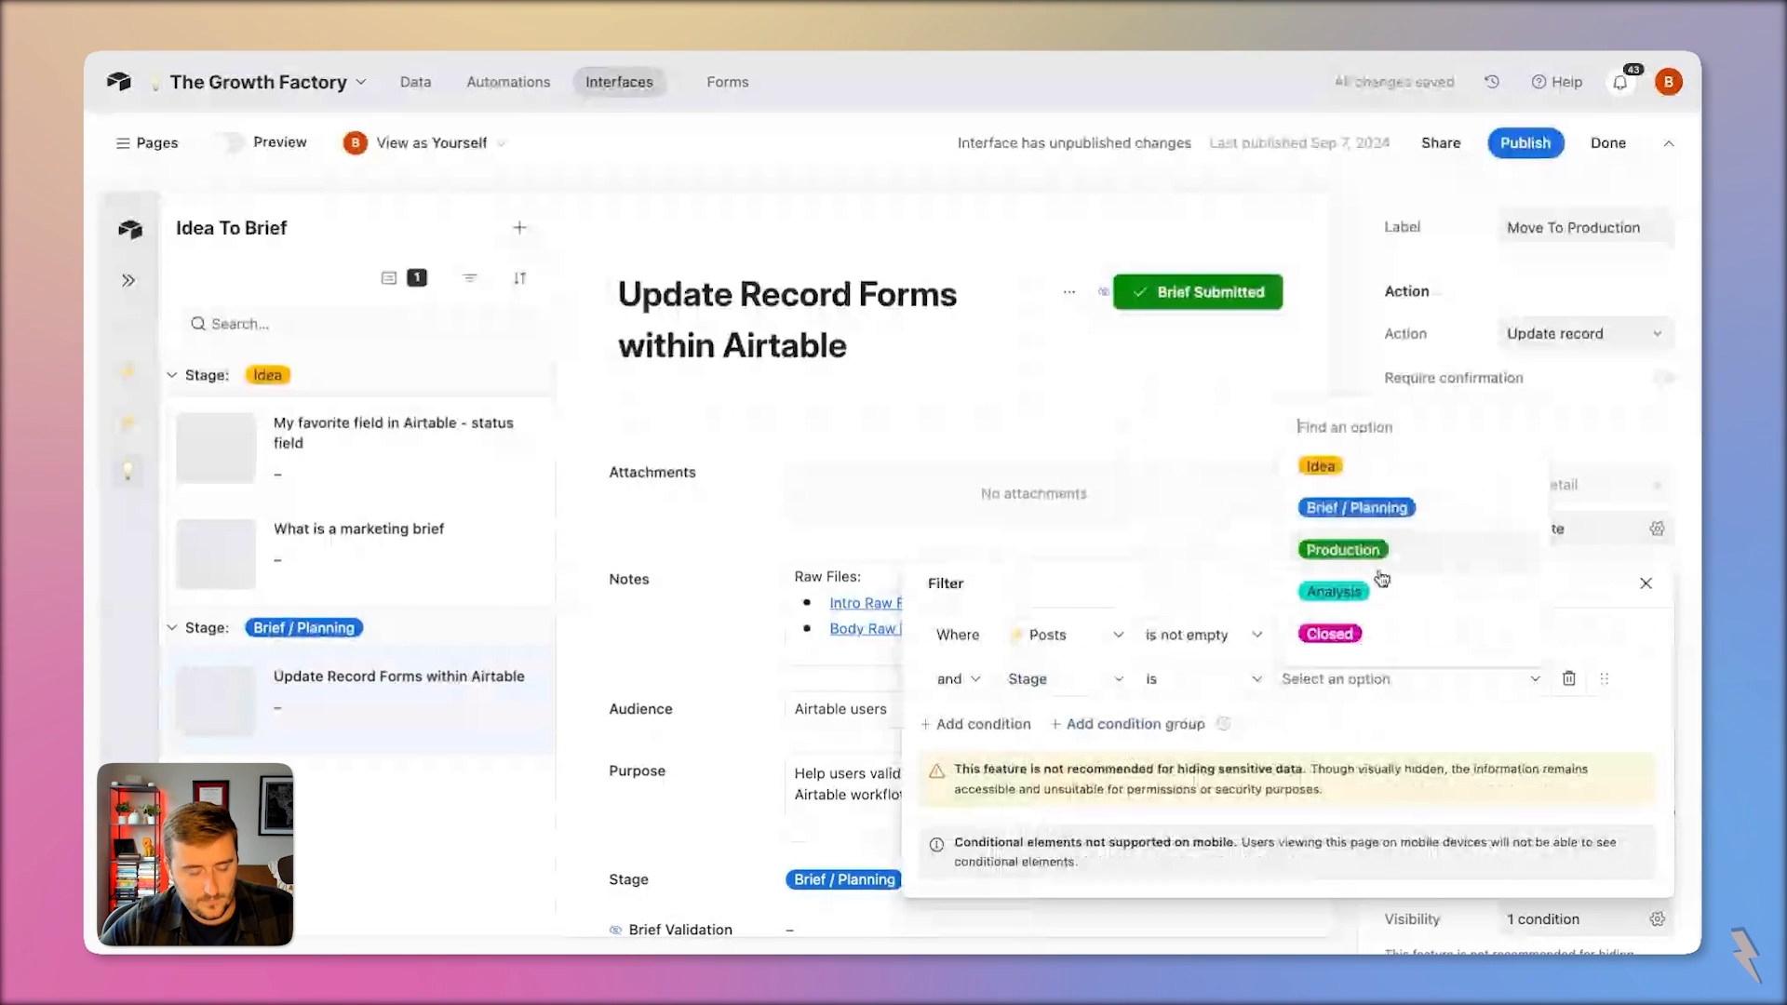
pyautogui.click(1357, 508)
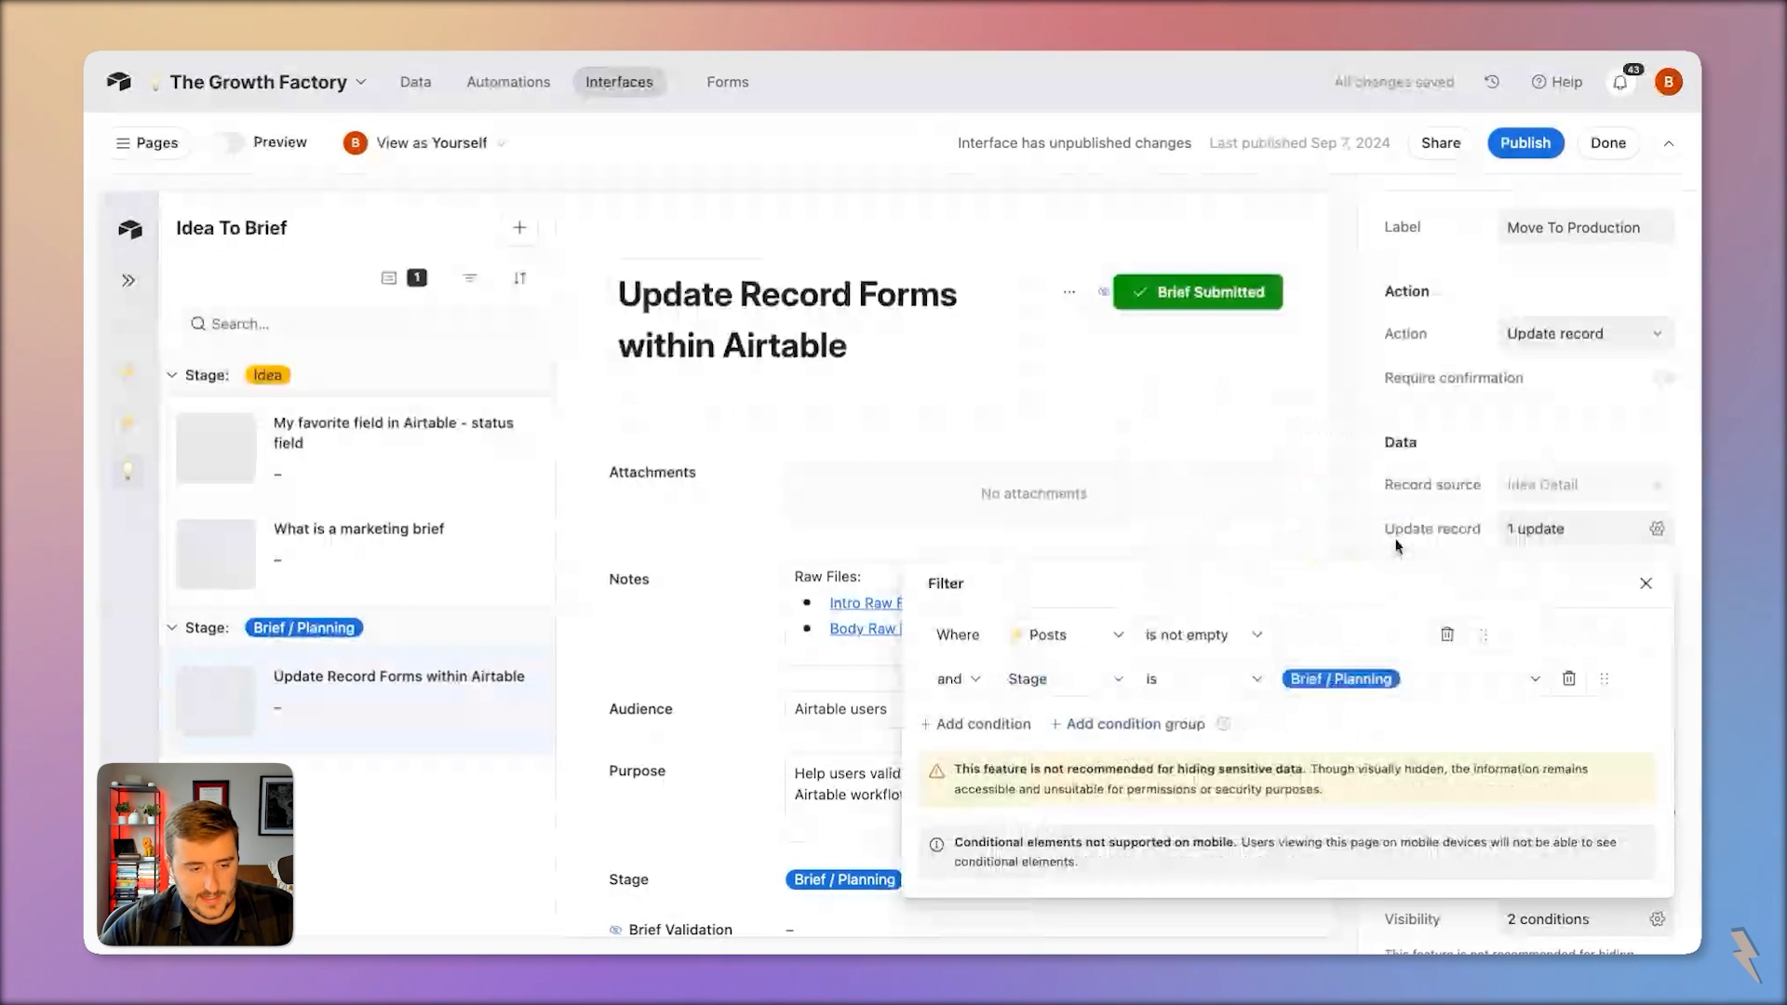
pyautogui.click(1531, 144)
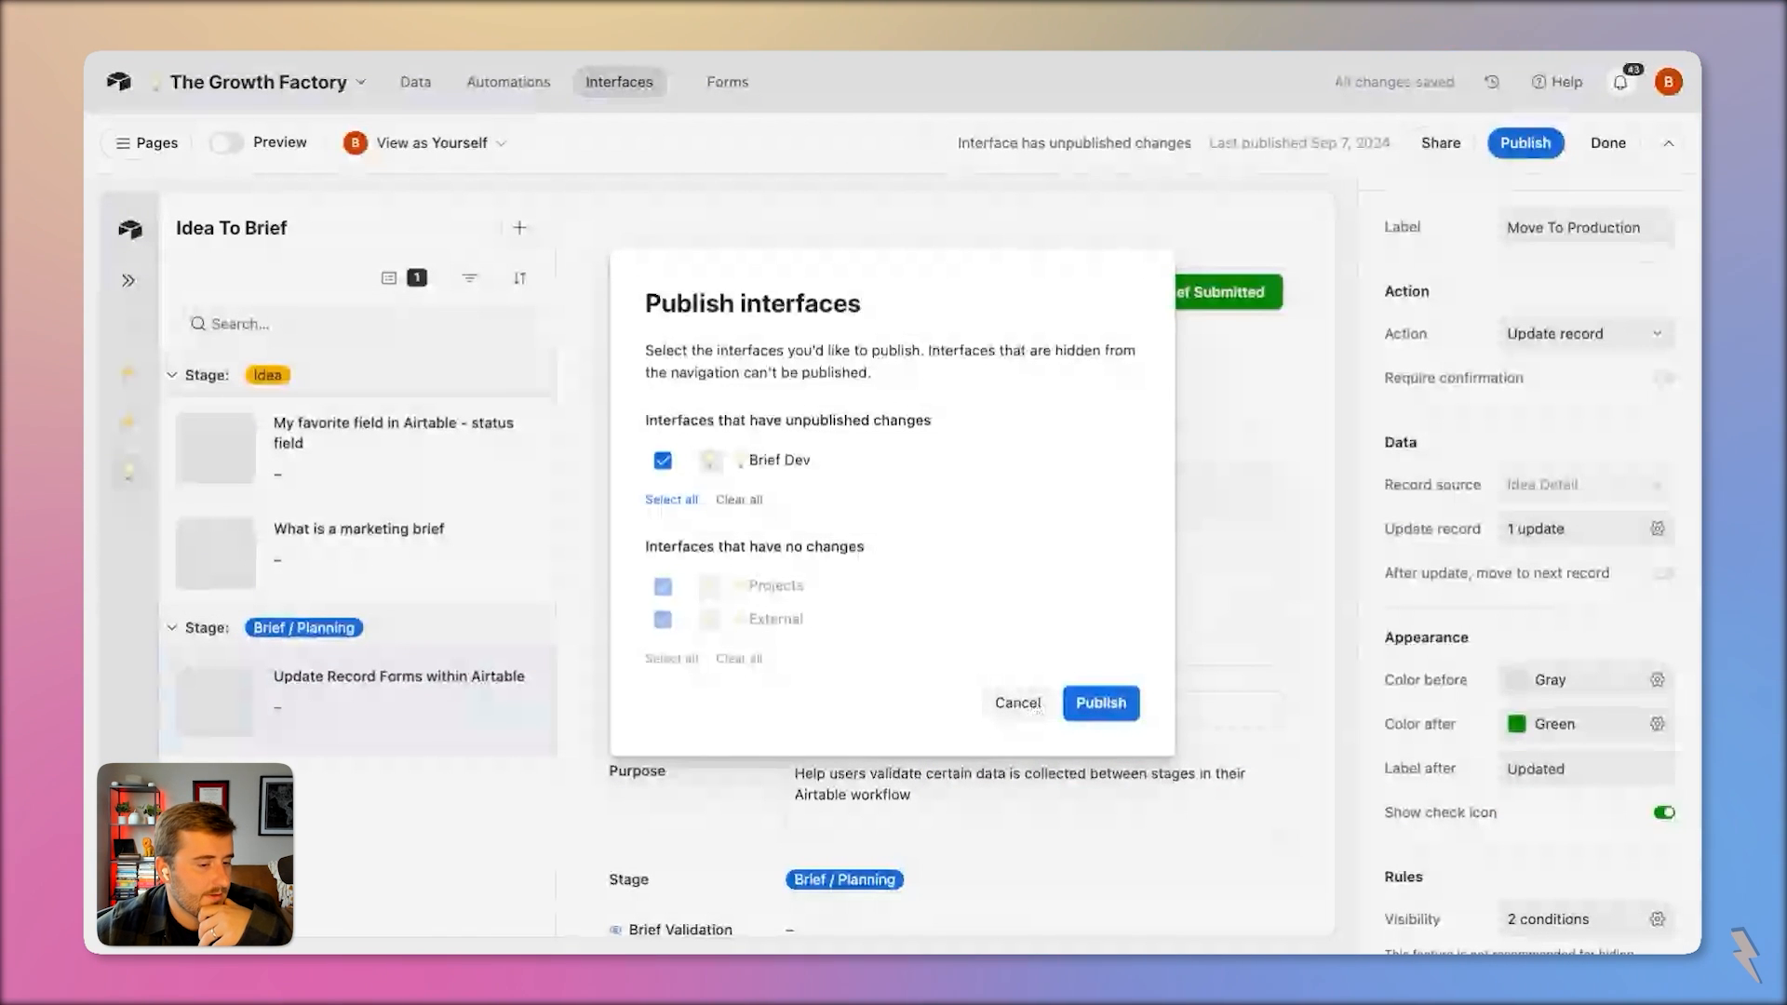
pyautogui.click(1018, 703)
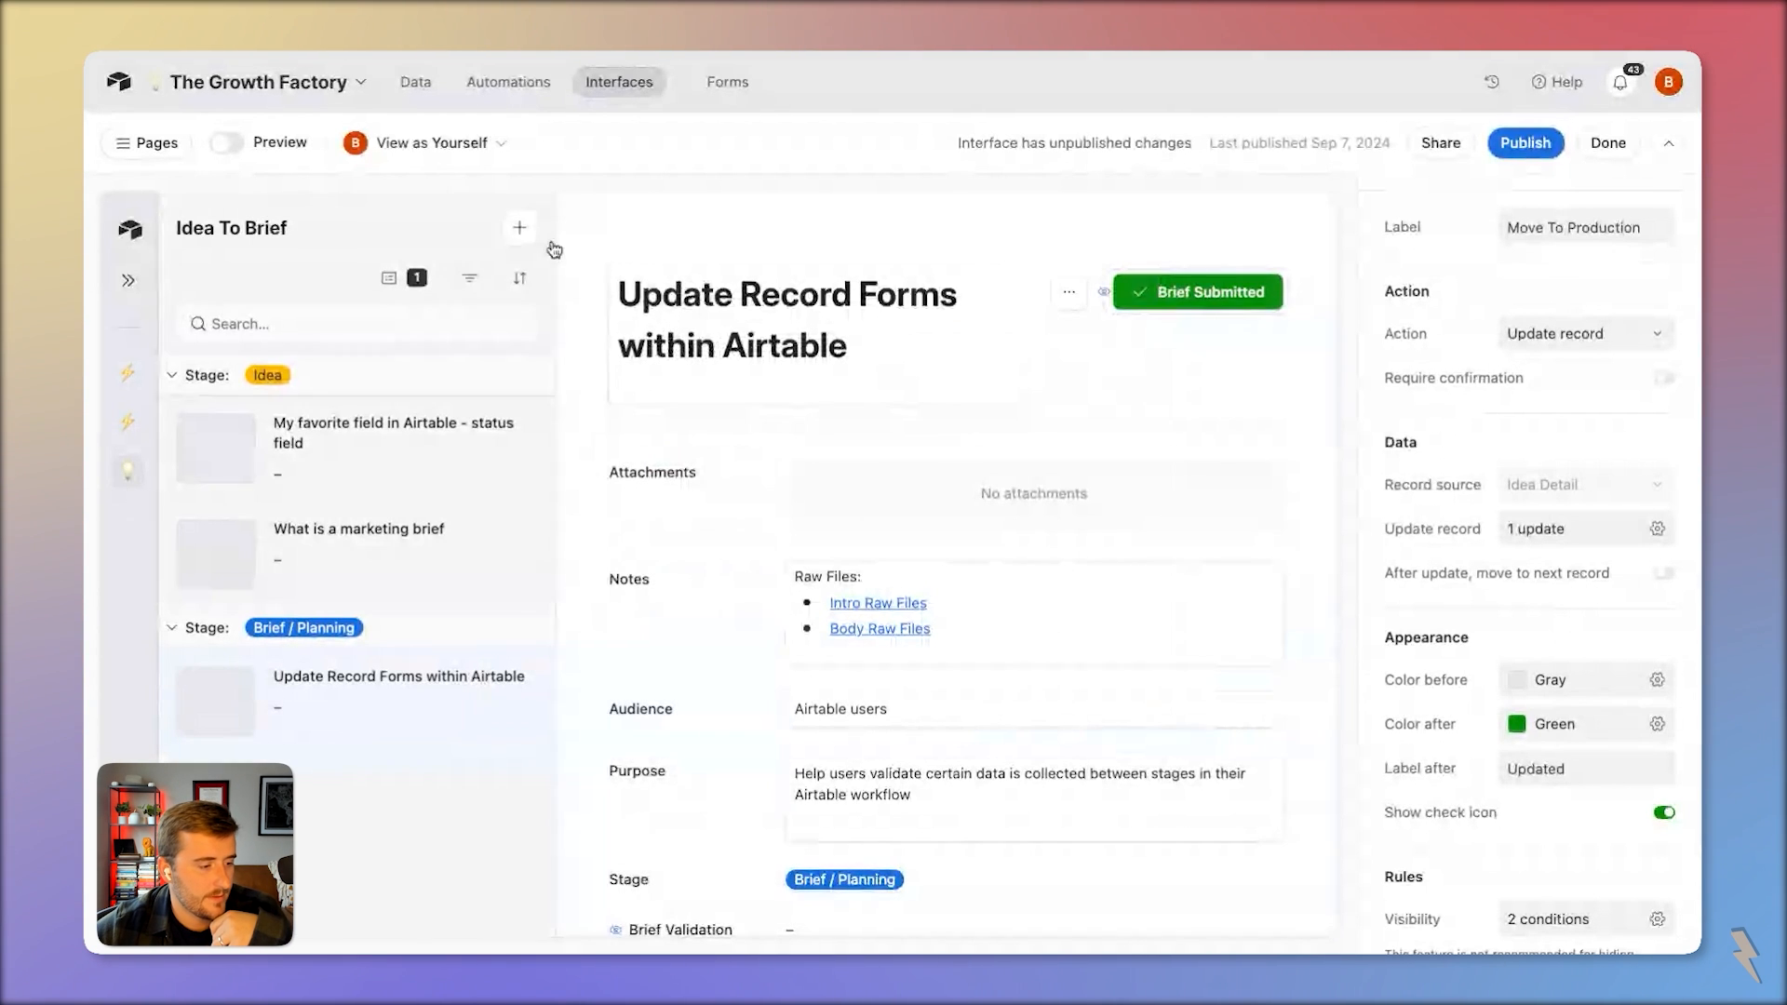
# Add the Brief Dev field below Stage in the Idea Form used for creating records
pyautogui.click(517, 238)
pyautogui.click(515, 240)
pyautogui.scroll(-2, 686, 698)
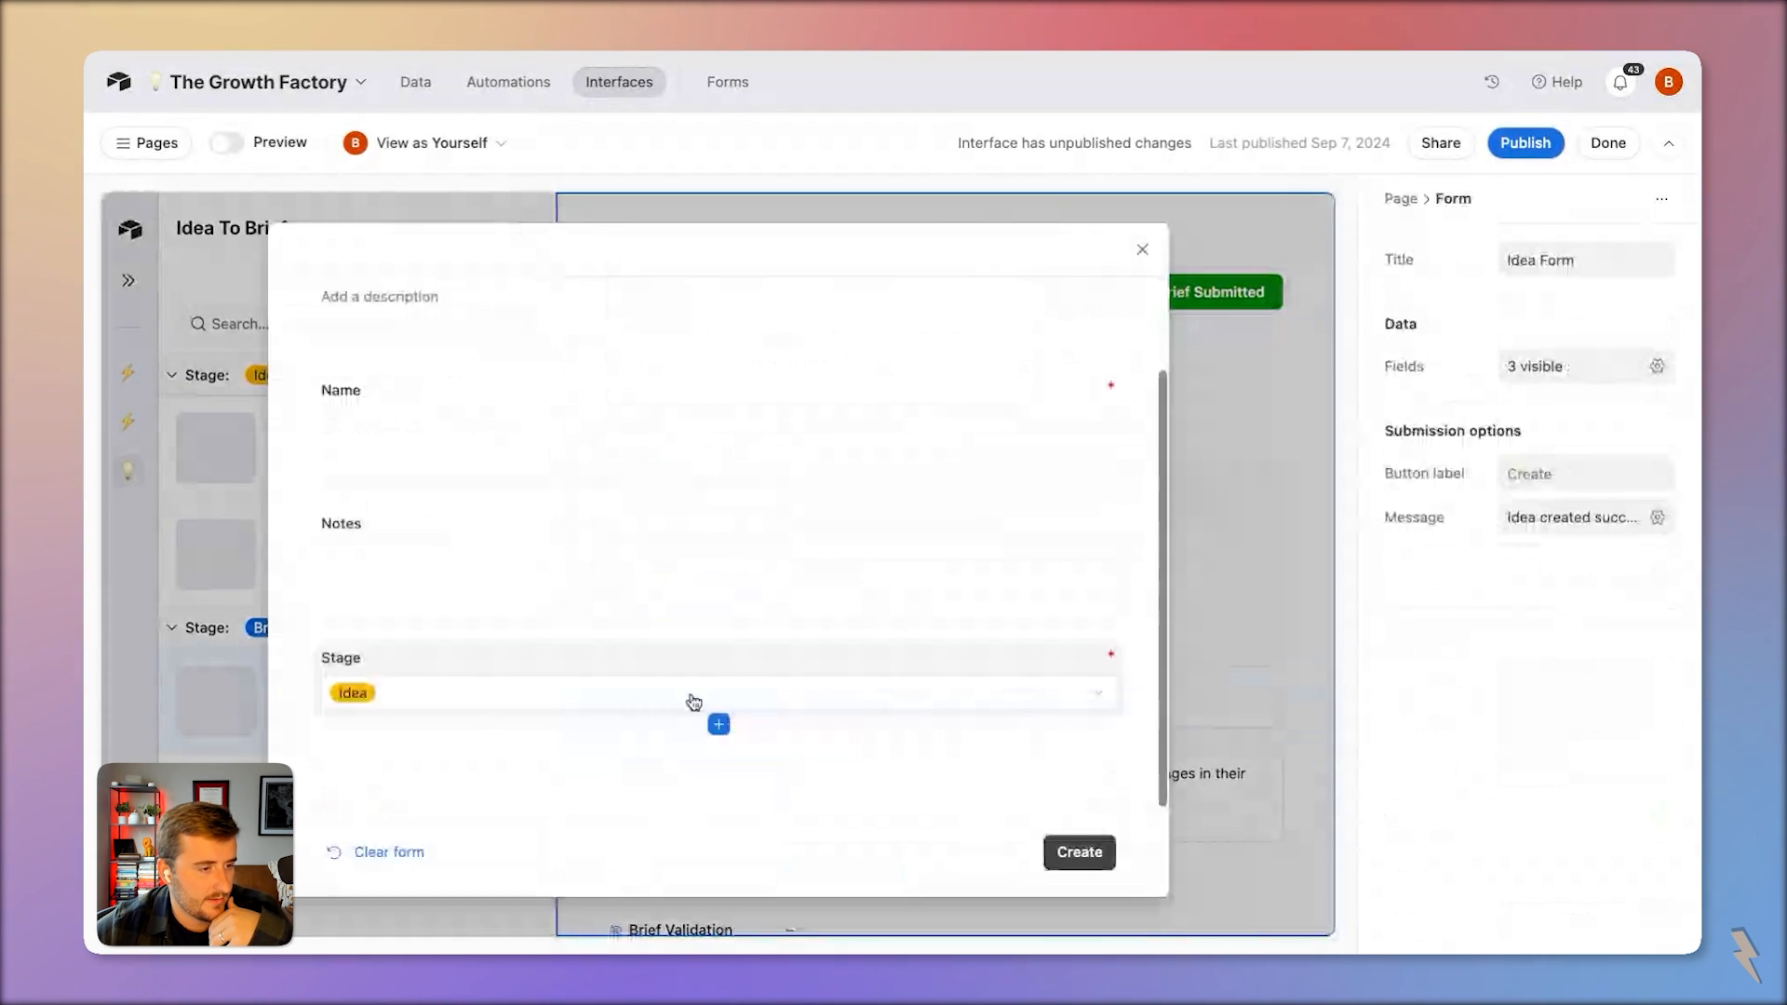
pyautogui.click(718, 724)
pyautogui.click(791, 539)
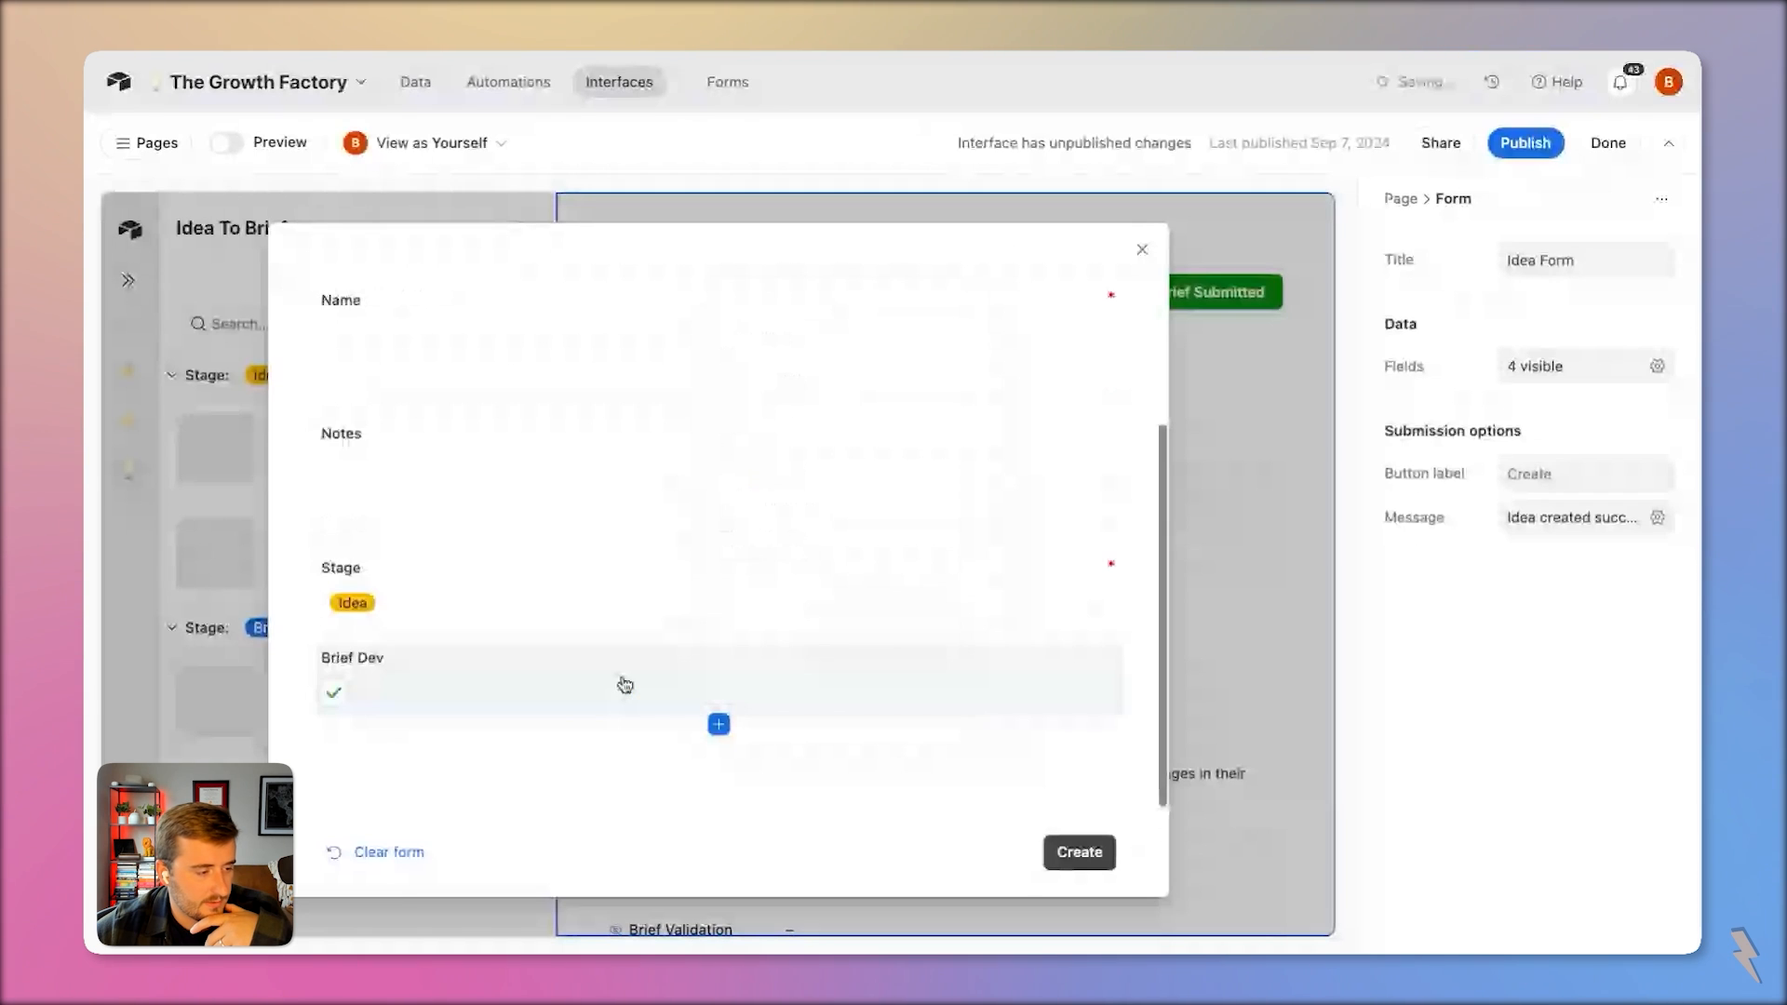
pyautogui.click(625, 685)
# Publish the Brief Dev interface and view the two Idea-stage records, "My favorite field in Airtable - status field" and "What is a marketing brief"
pyautogui.click(1525, 142)
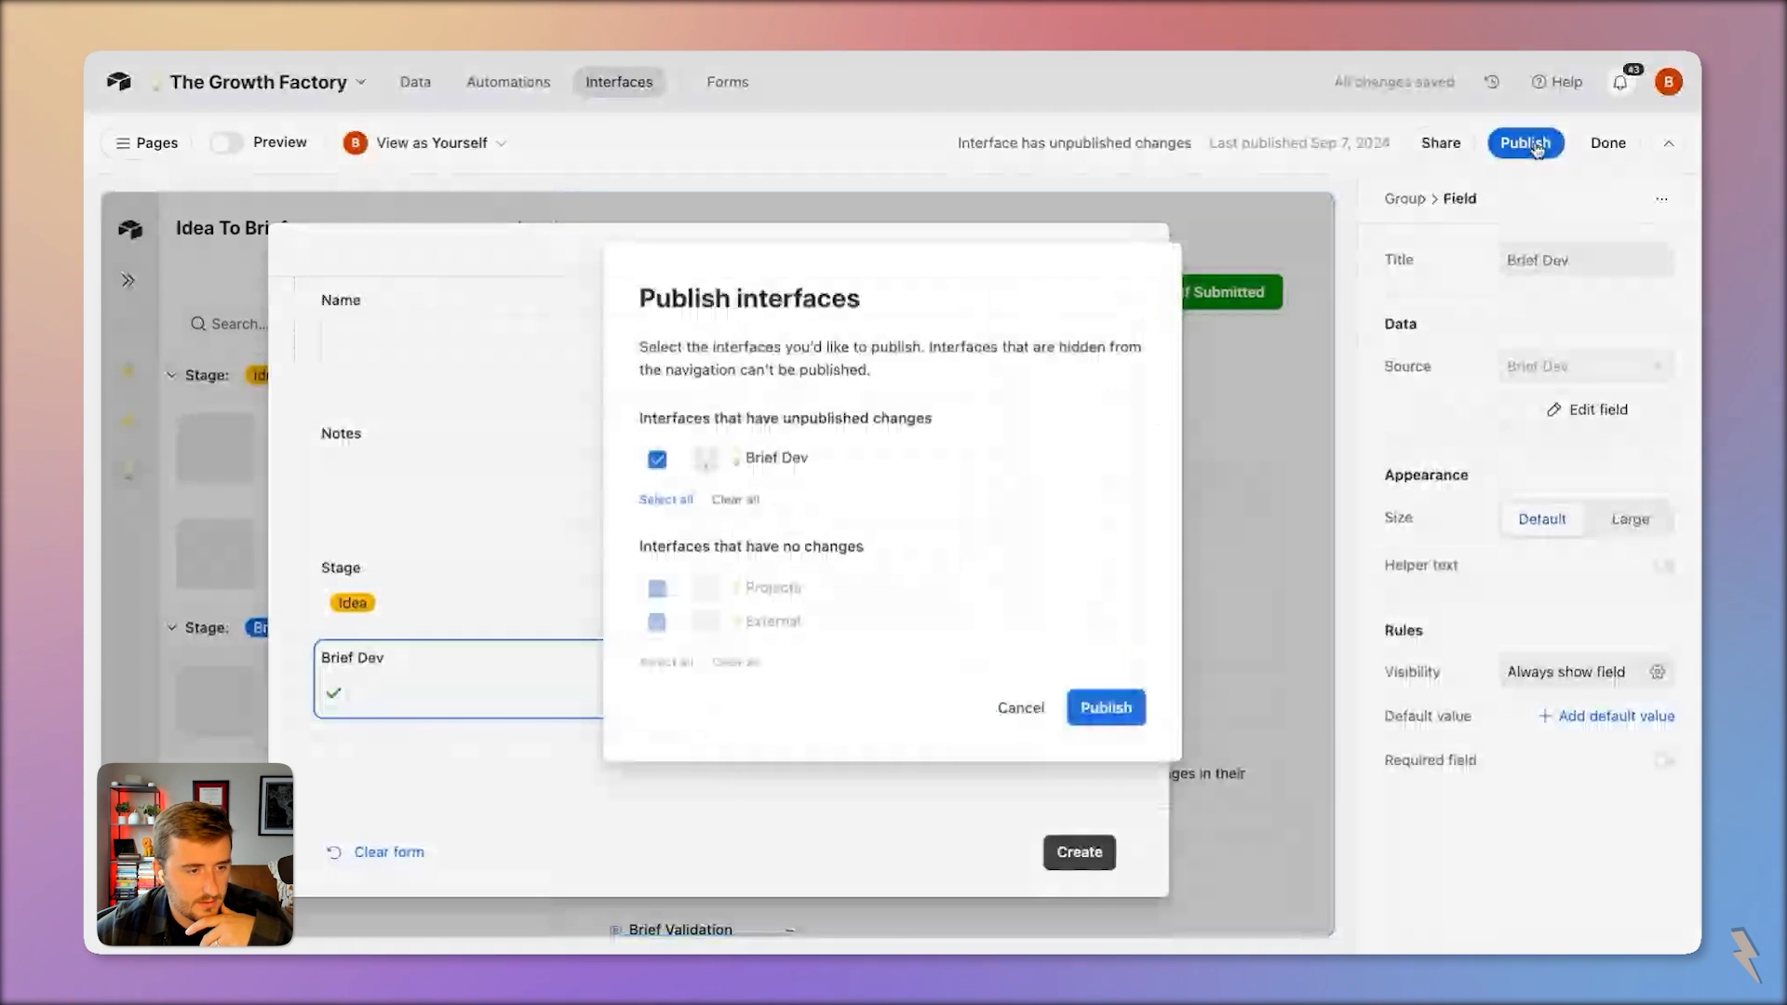
pyautogui.click(1130, 713)
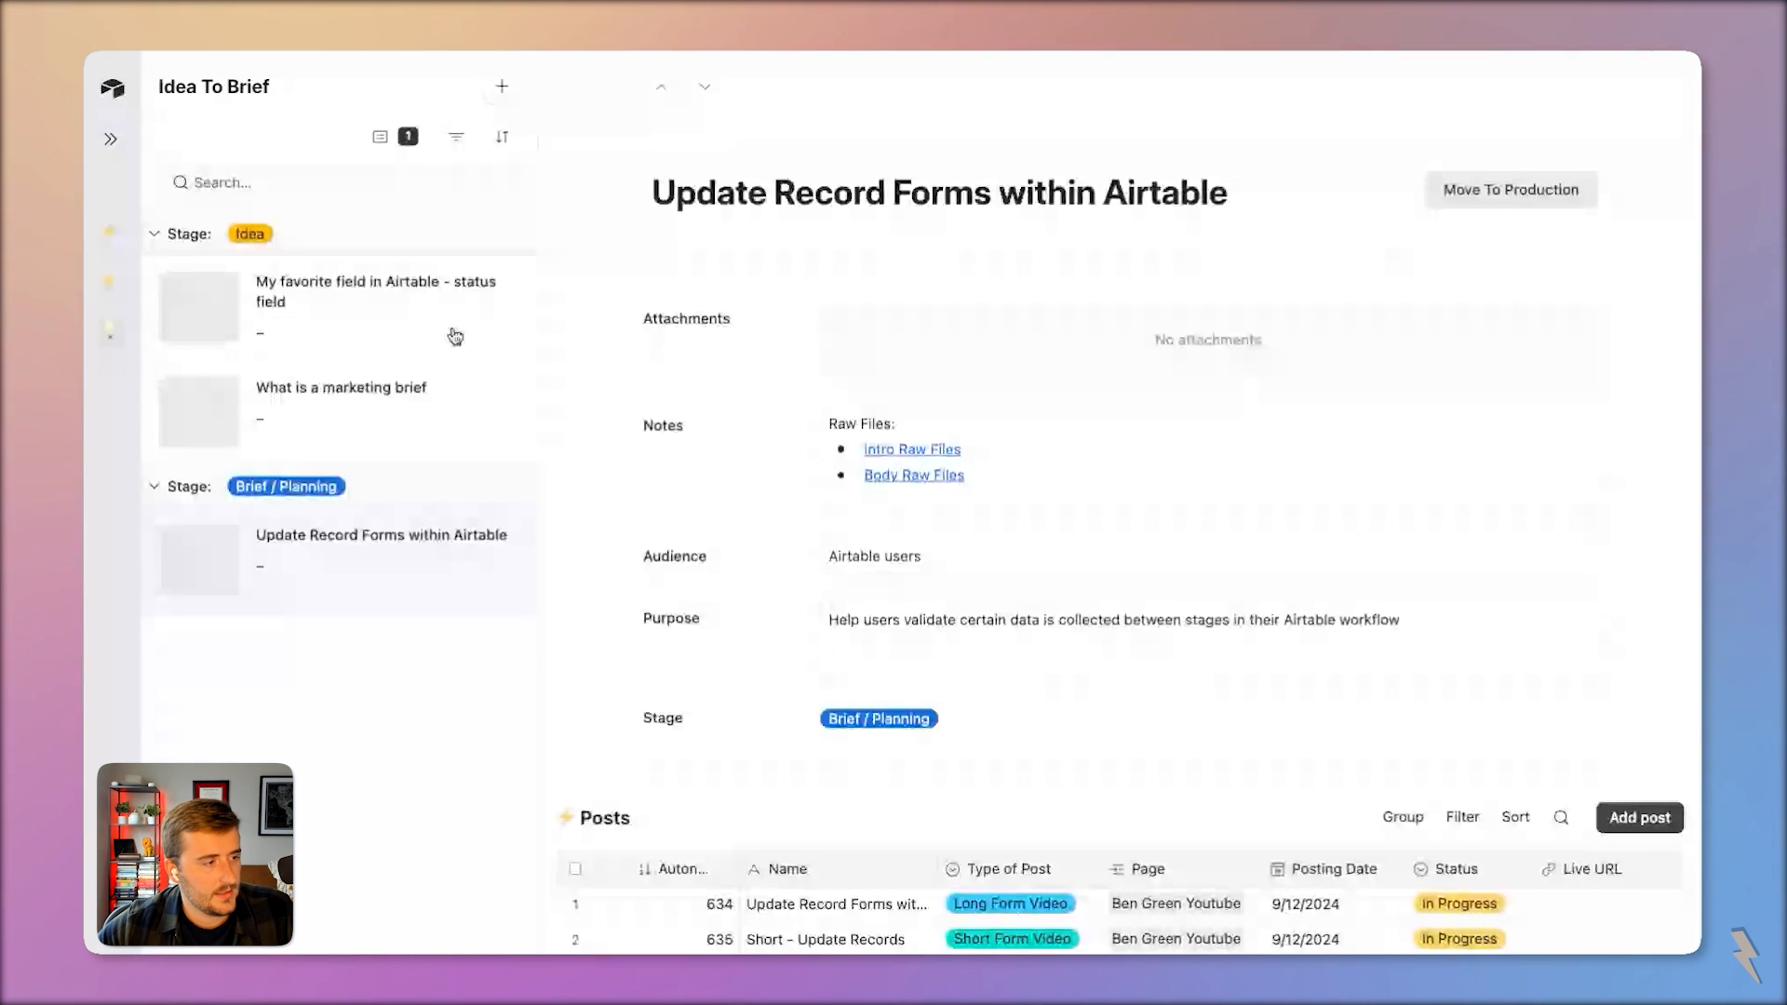
pyautogui.click(395, 318)
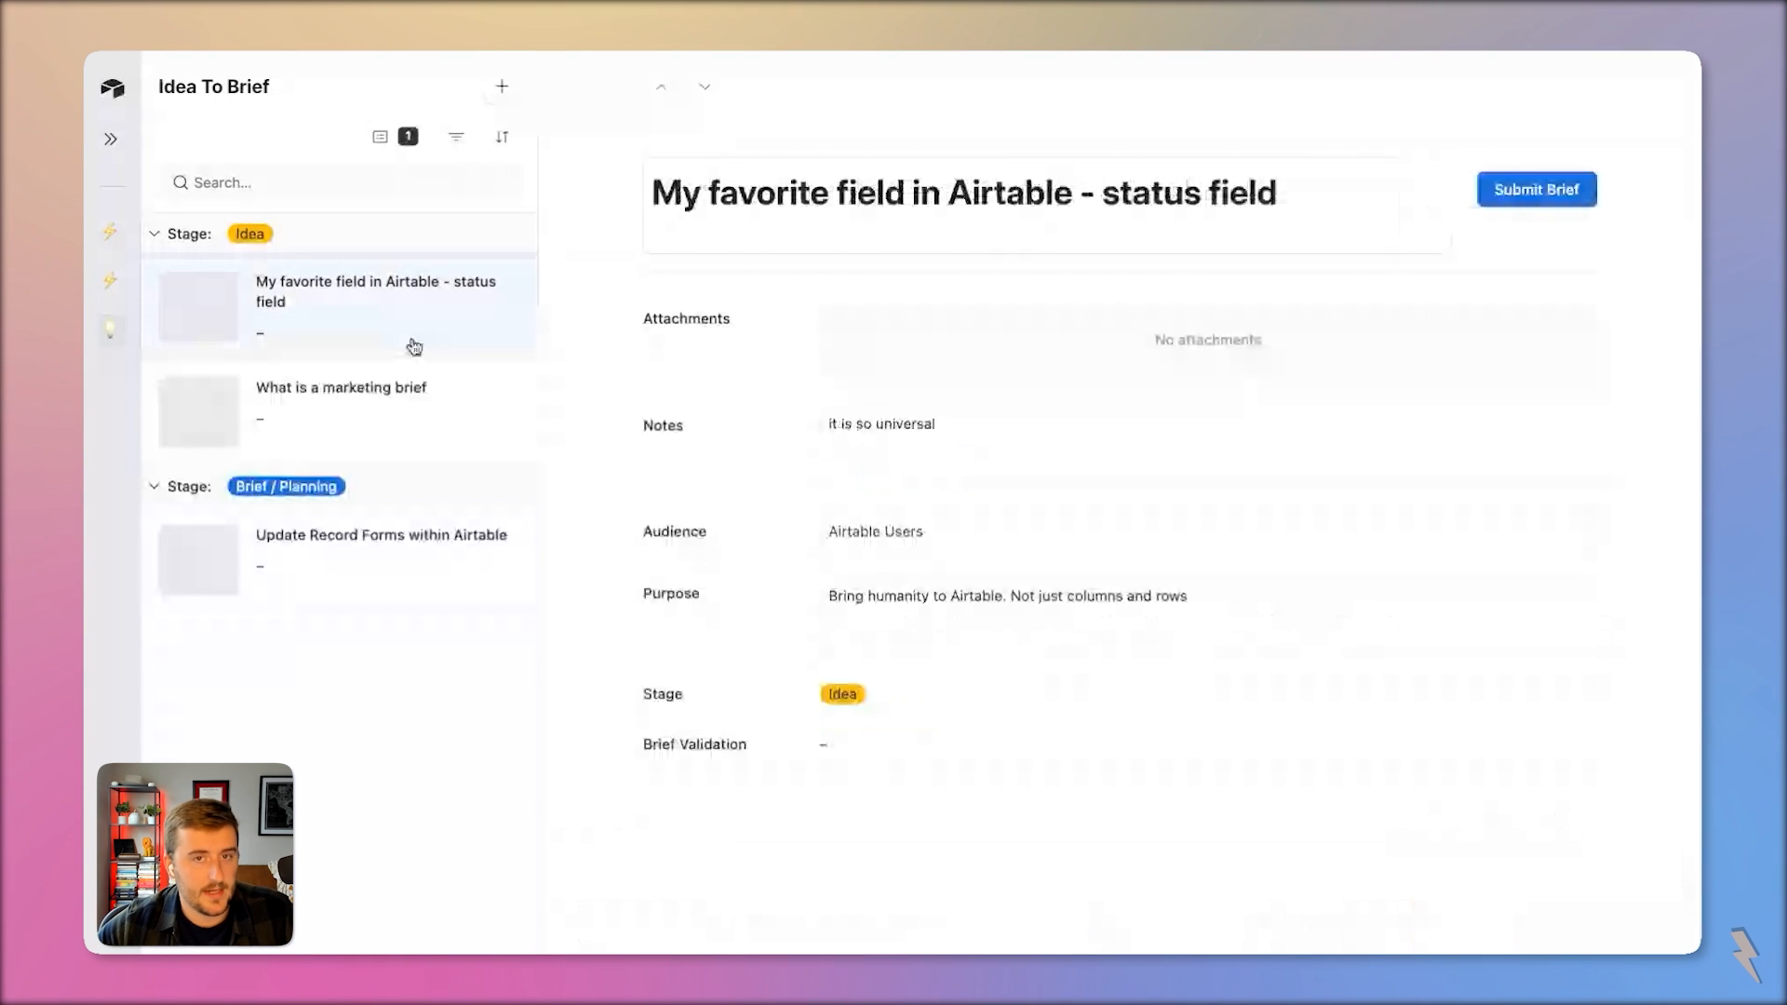
pyautogui.click(391, 404)
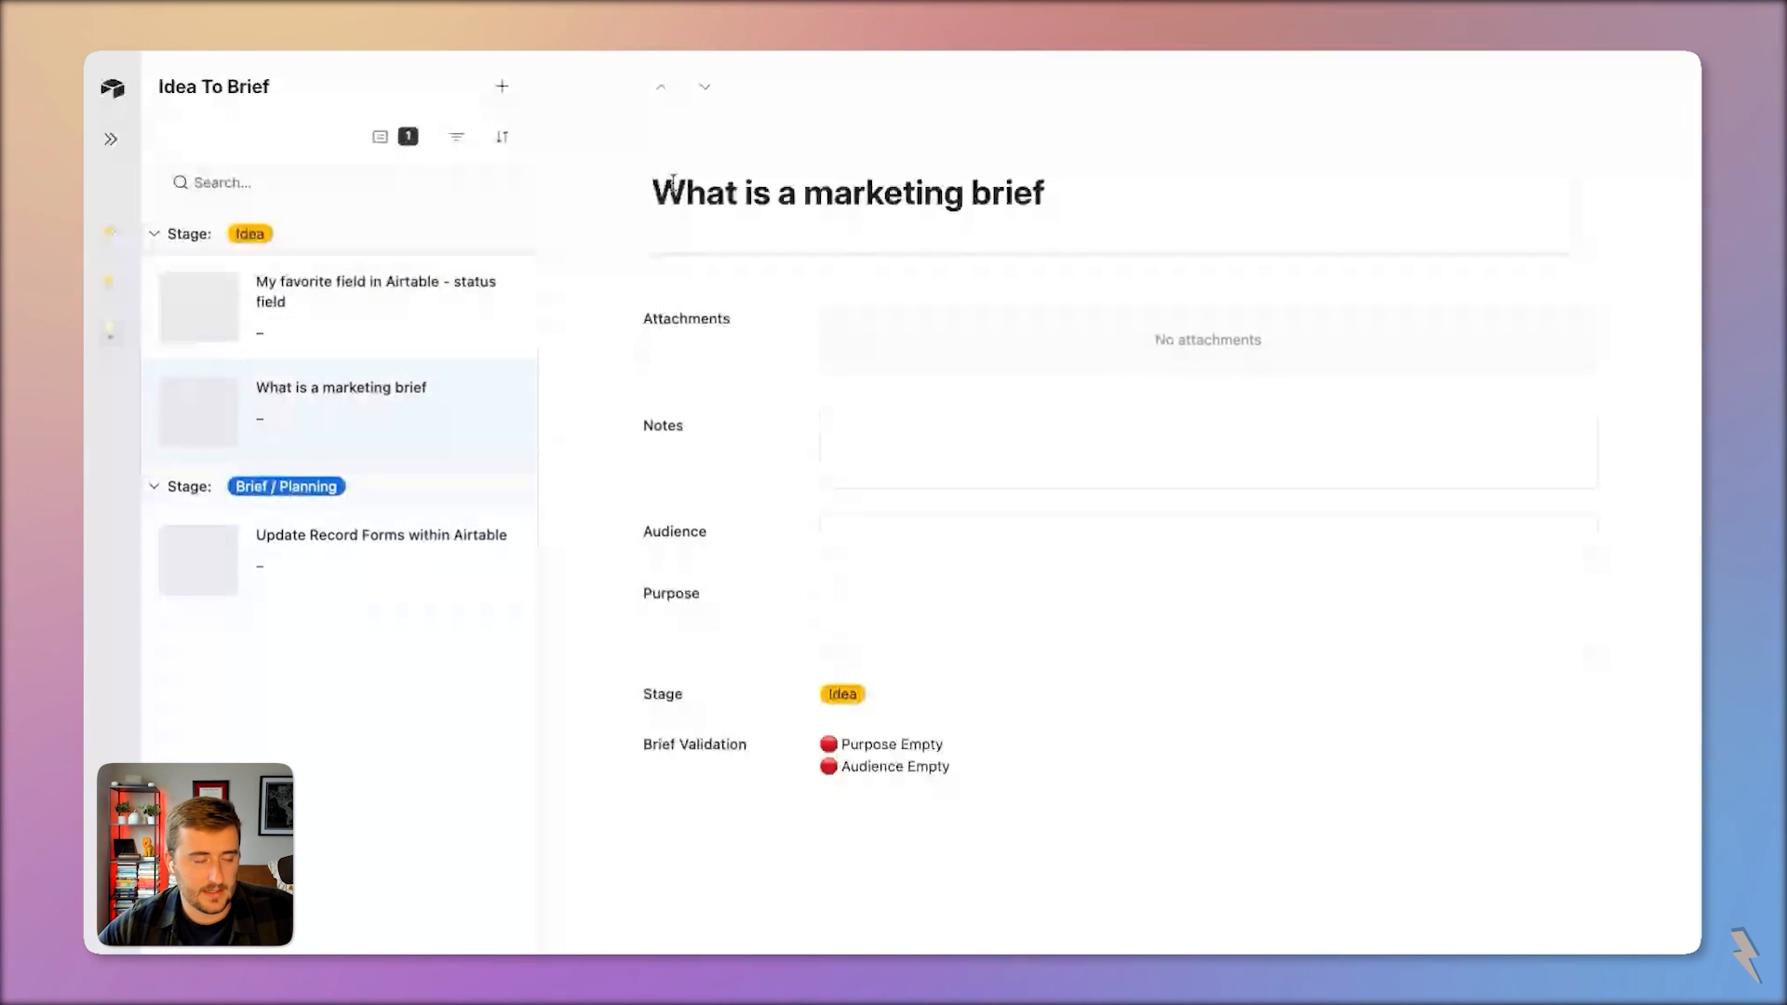
# Create a new idea record named "Creative Brief + Content Planning in Airtable Interfaces" through the Idea Form
pyautogui.click(503, 90)
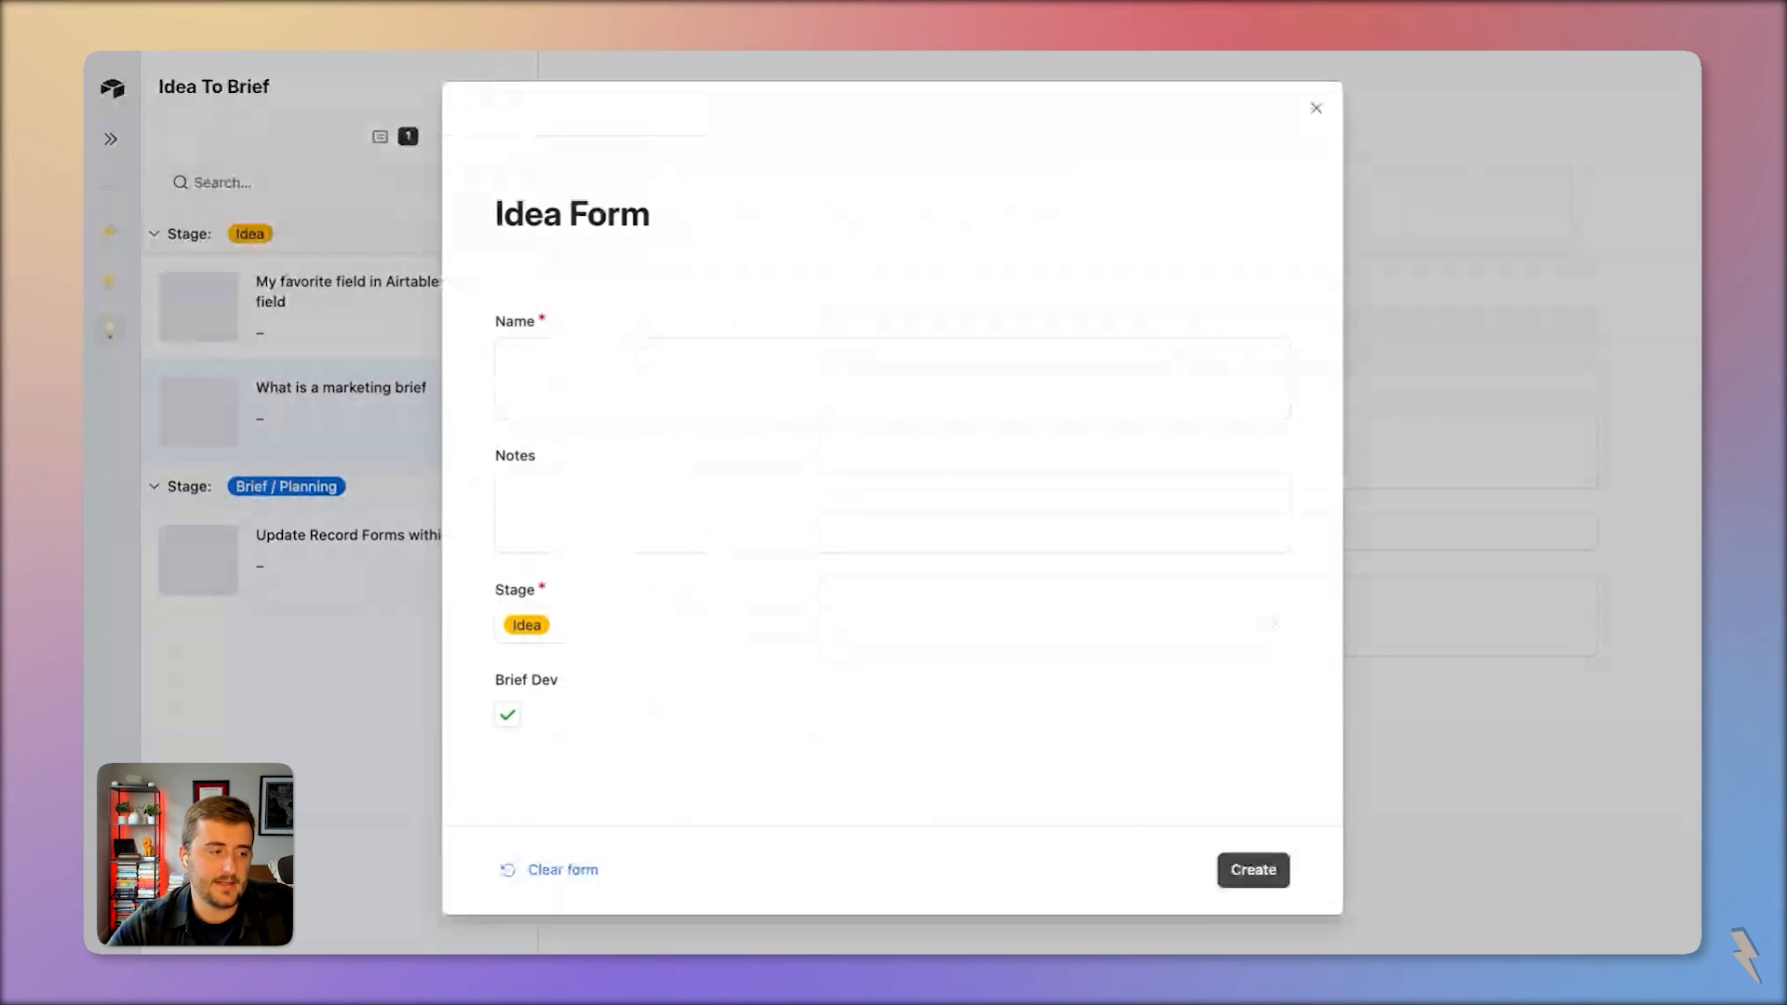
pyautogui.click(642, 368)
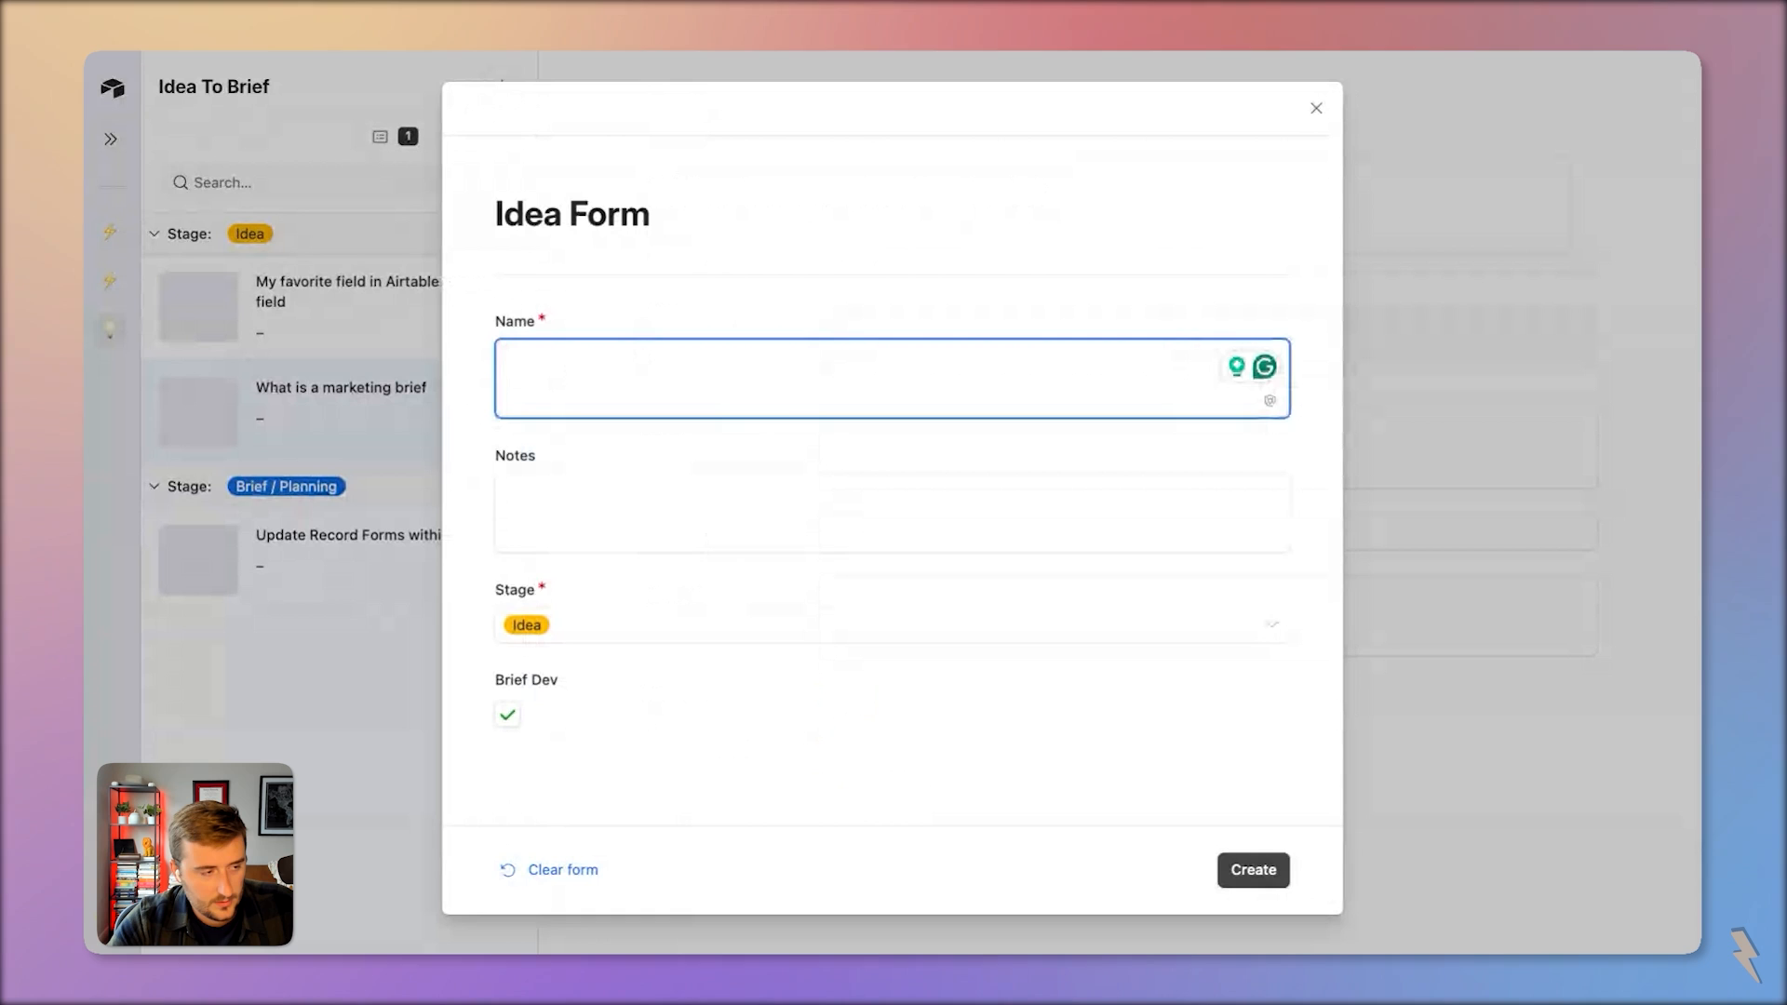
pyautogui.write('Creative Brief')
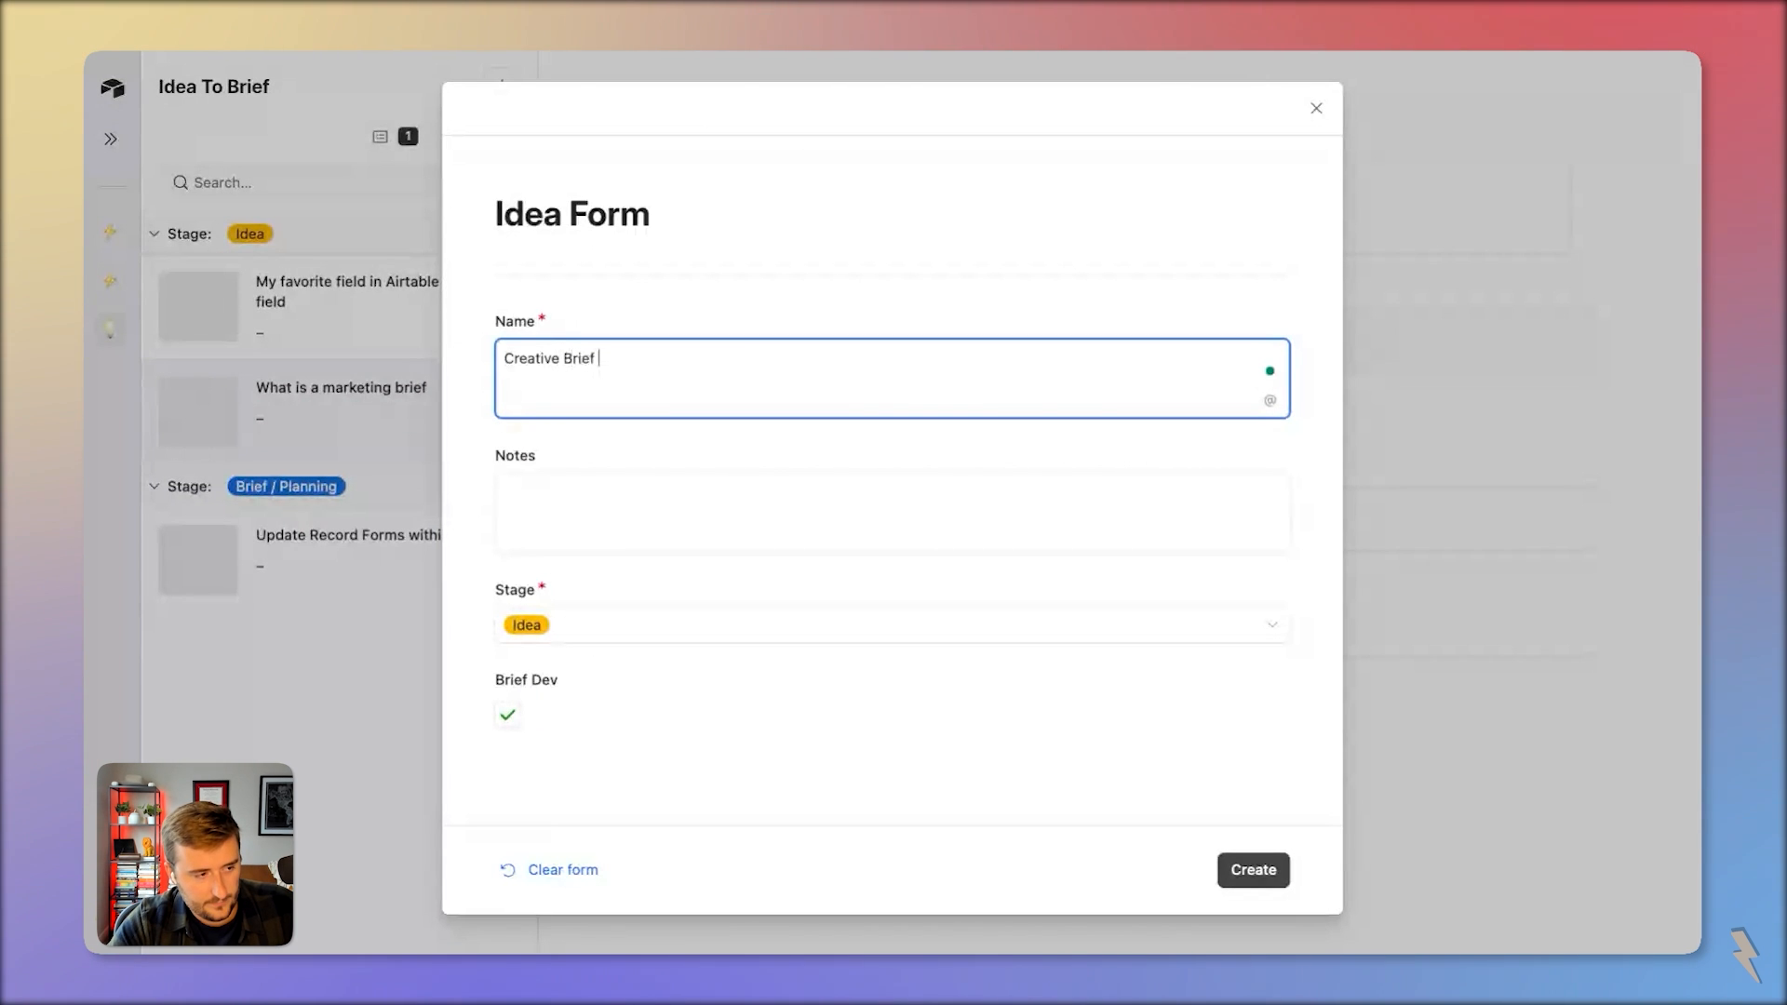
pyautogui.write(' + C')
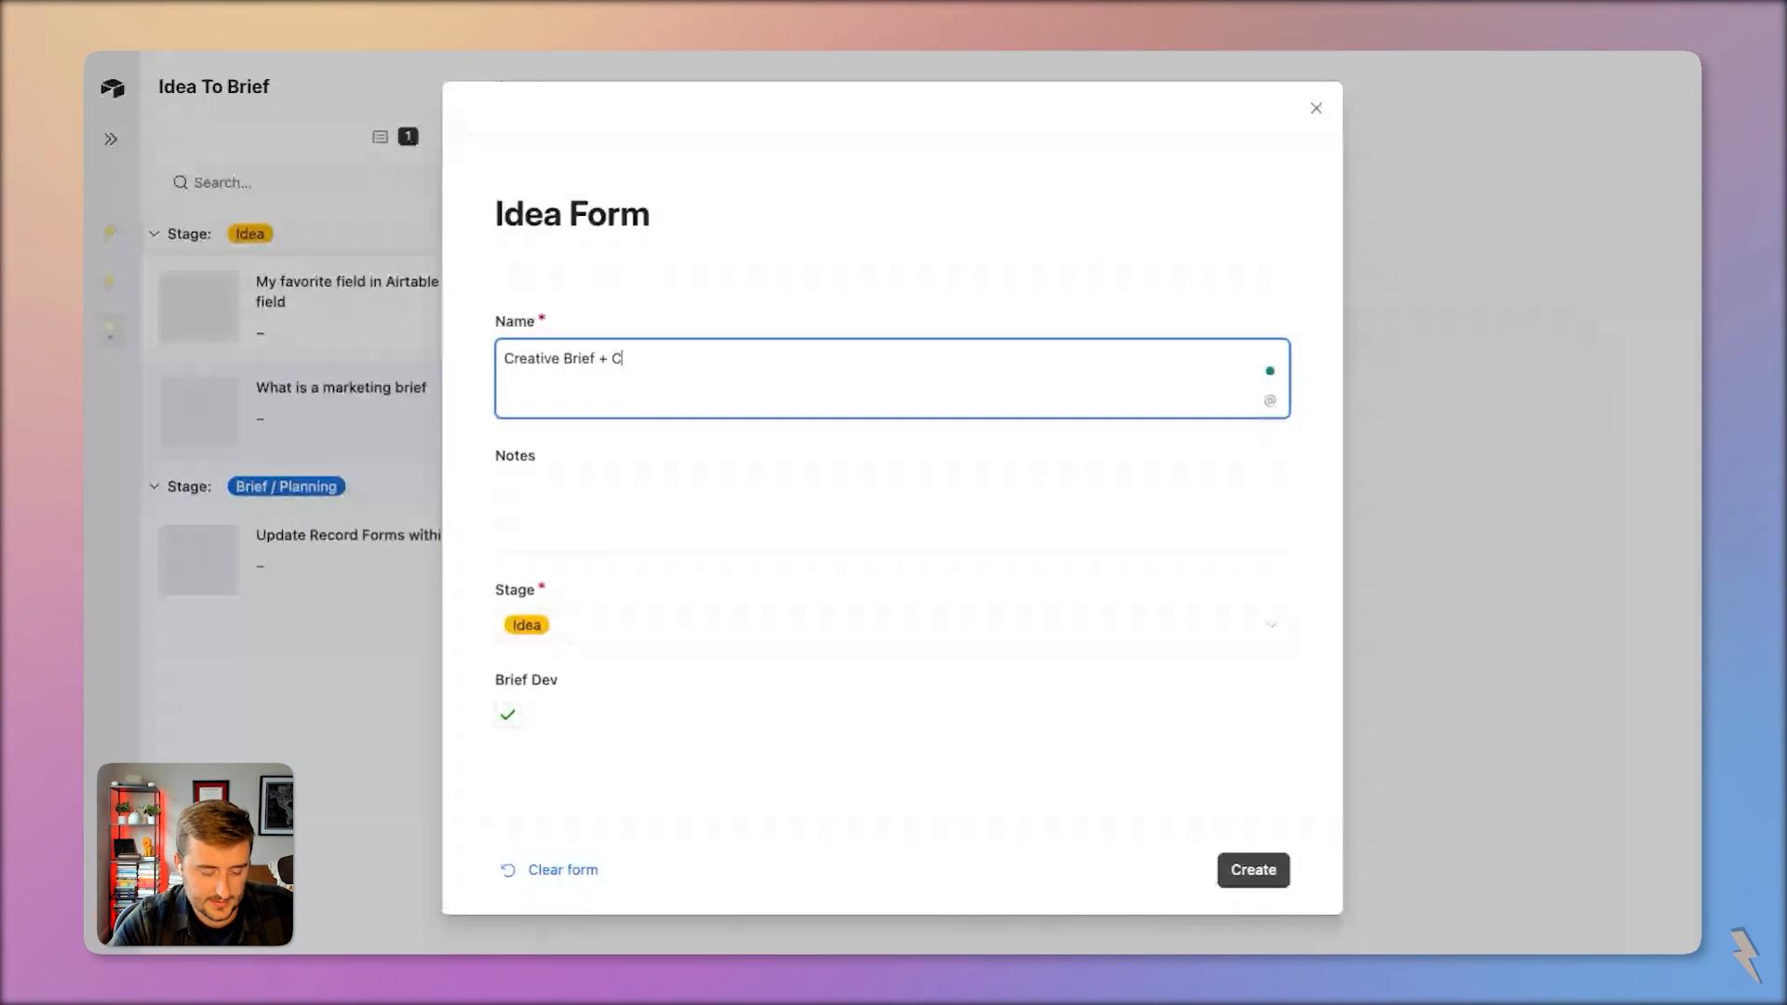
pyautogui.write('ontent Plannin')
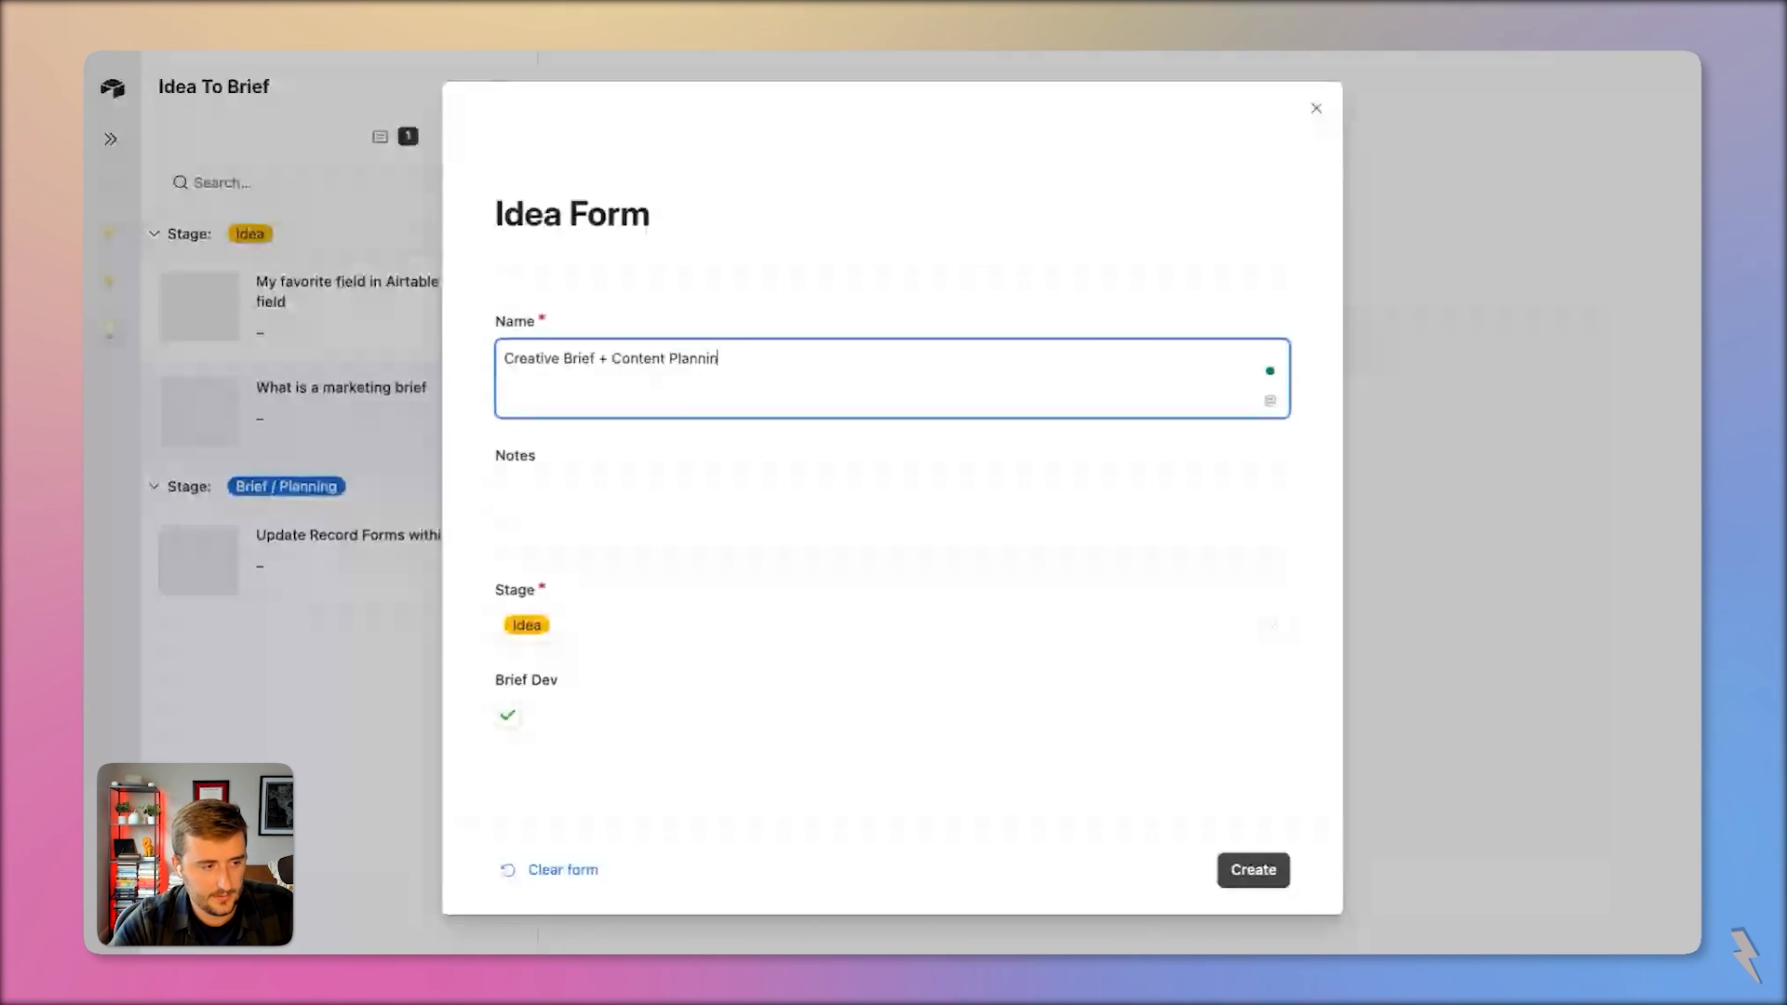
pyautogui.write('g in Airtable')
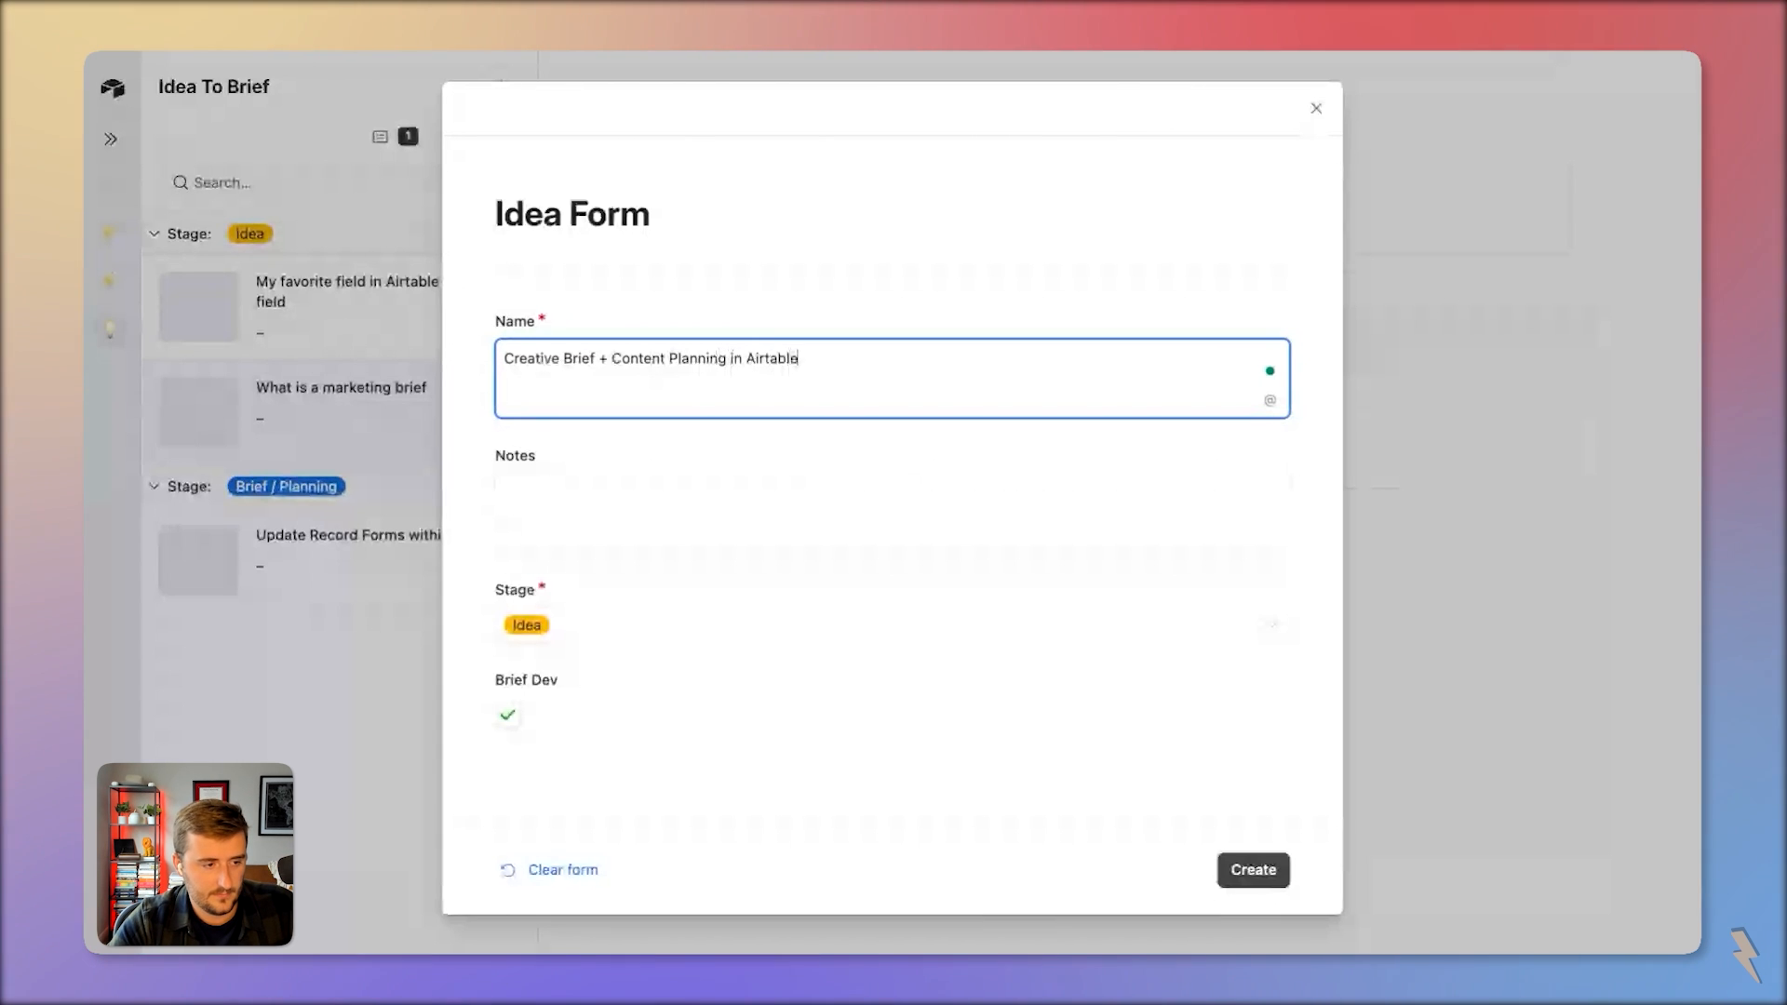
pyautogui.write(' Interfaces')
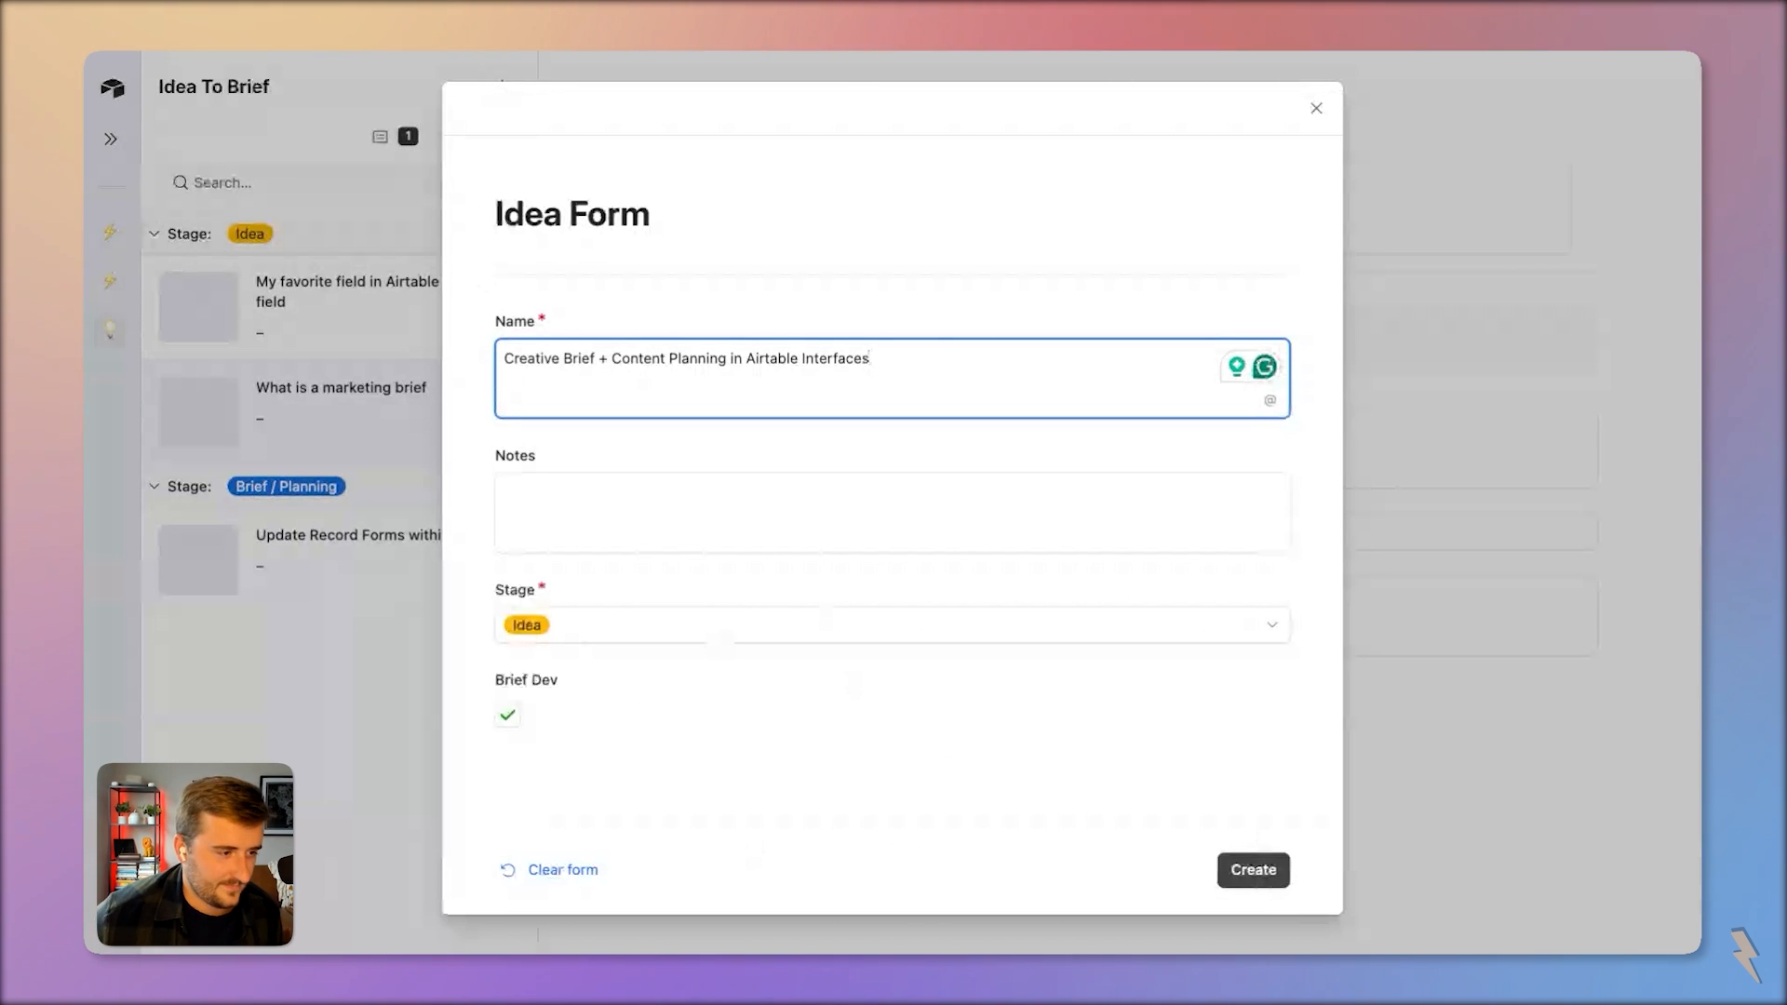
pyautogui.click(1253, 870)
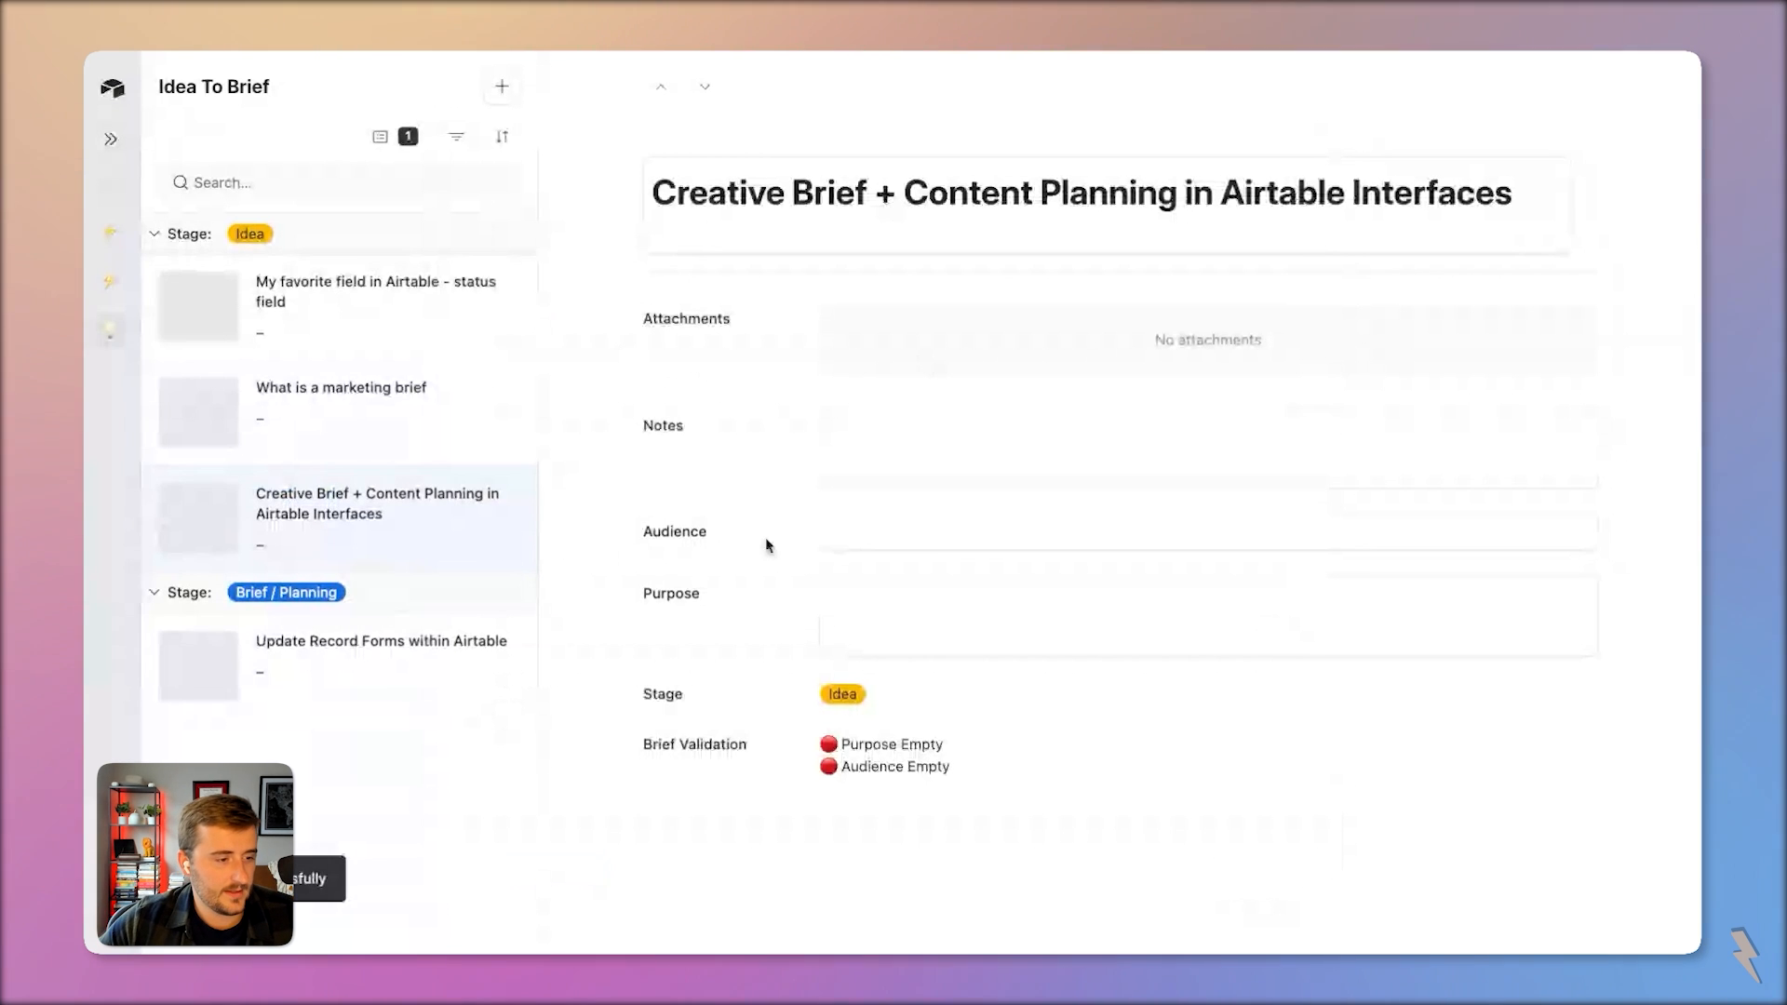
# Set the Audience of the Creative Brief + Content Planning in Airtable Interfaces record to "Marketing Professionals"
pyautogui.click(902, 529)
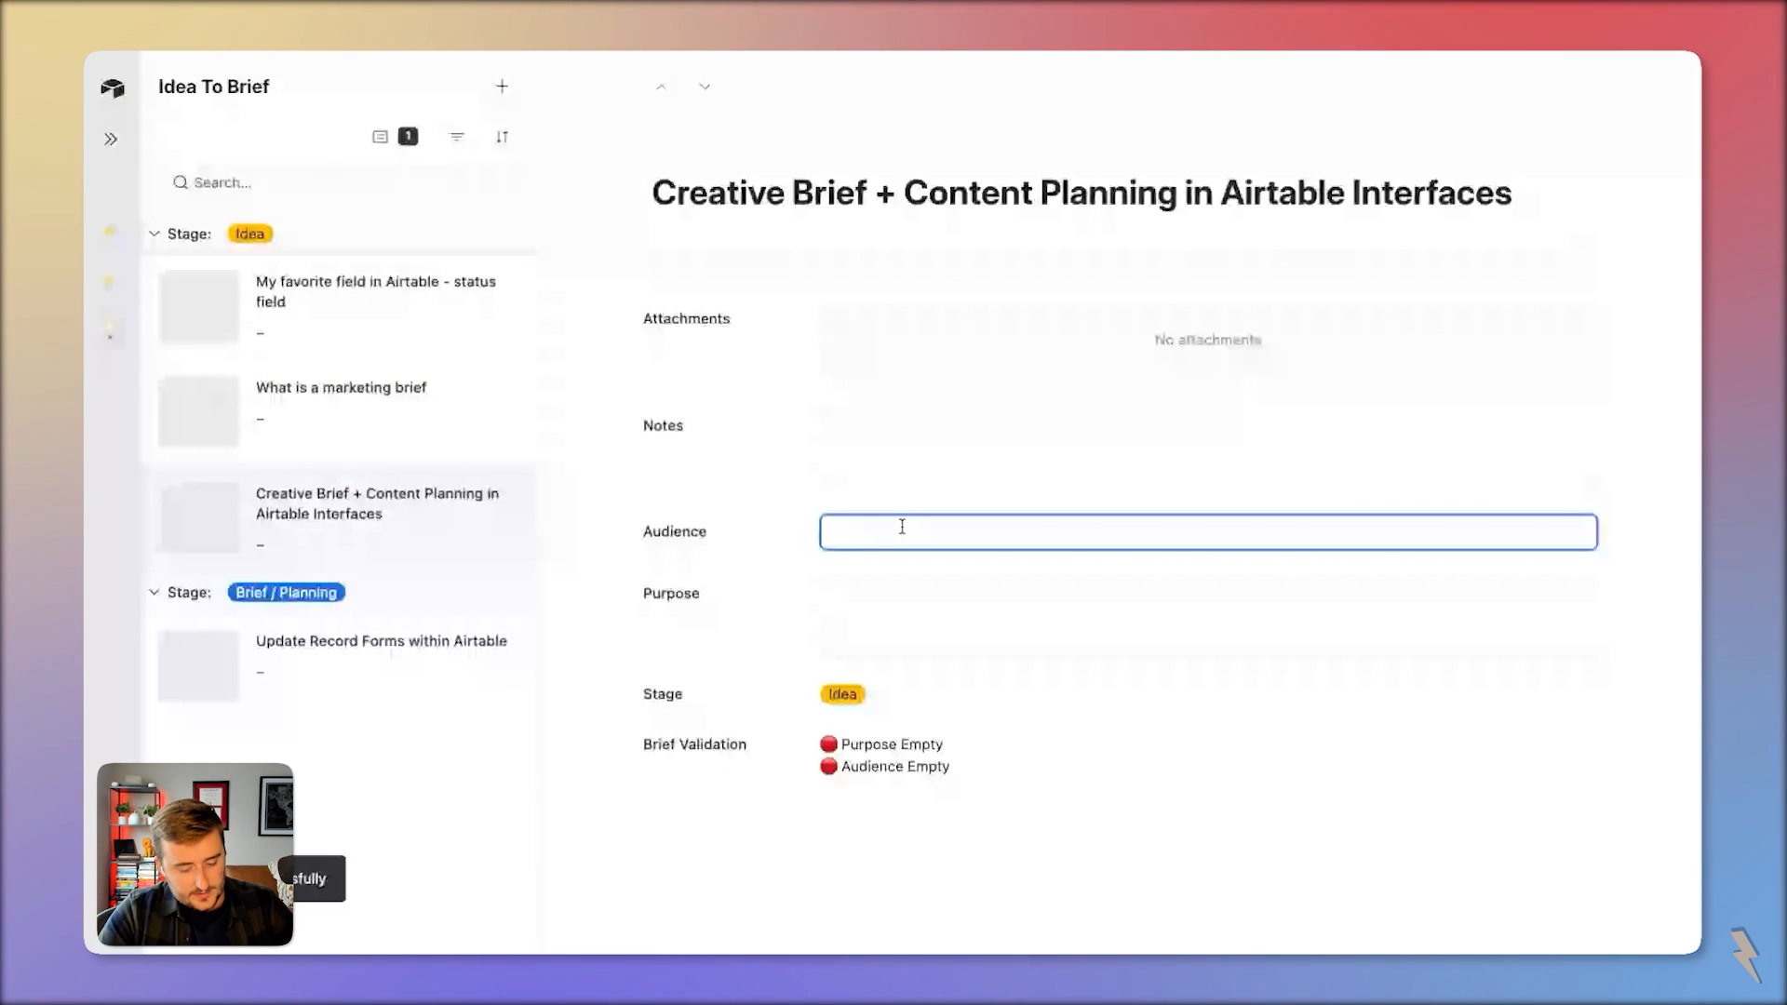
pyautogui.write('M')
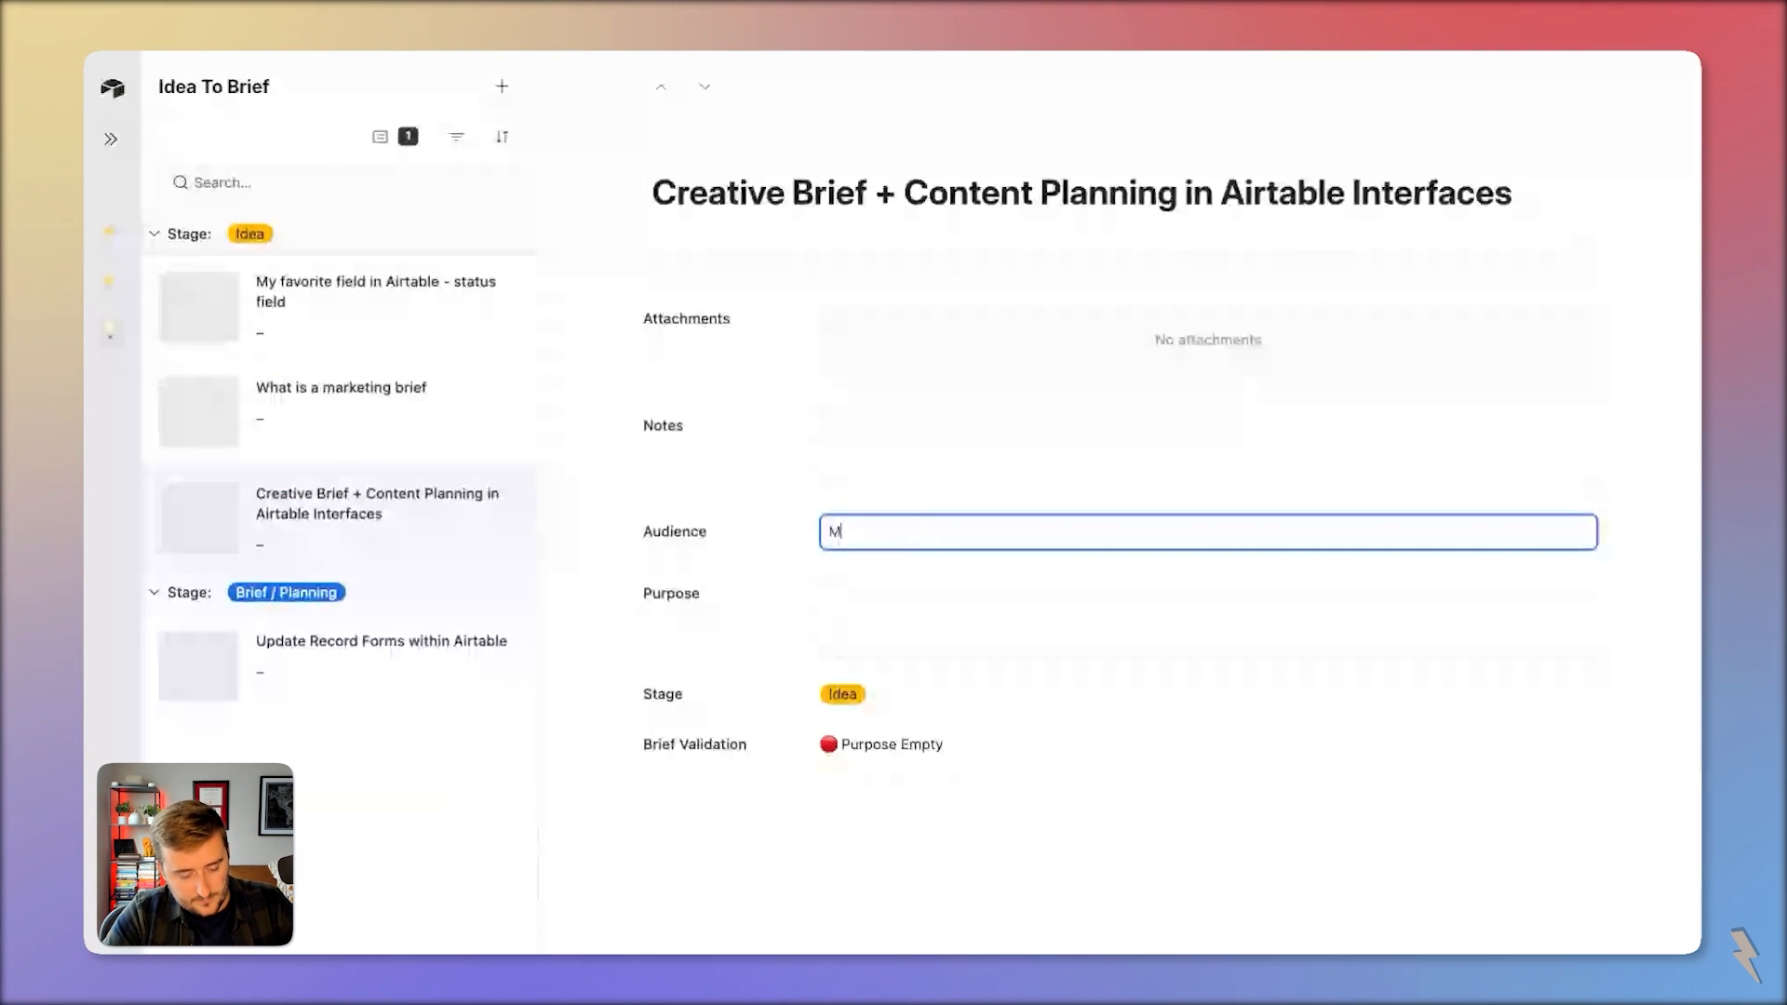
pyautogui.write('arketi')
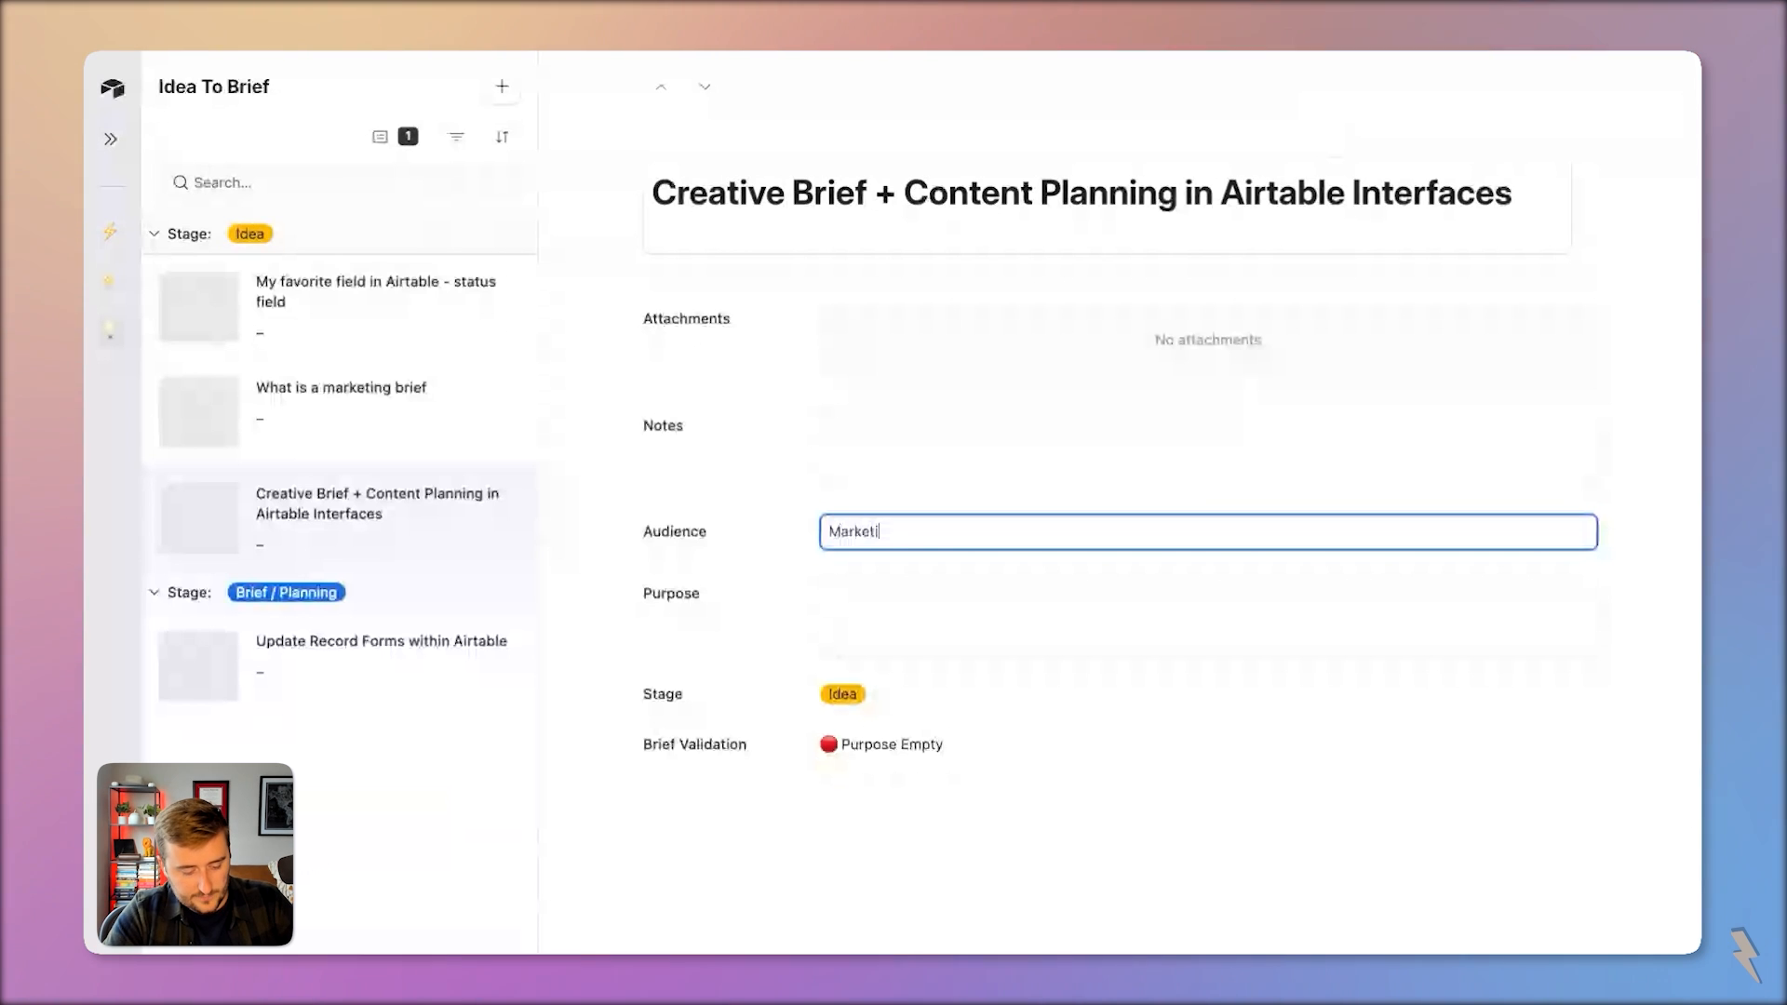
pyautogui.write('ng Professionals')
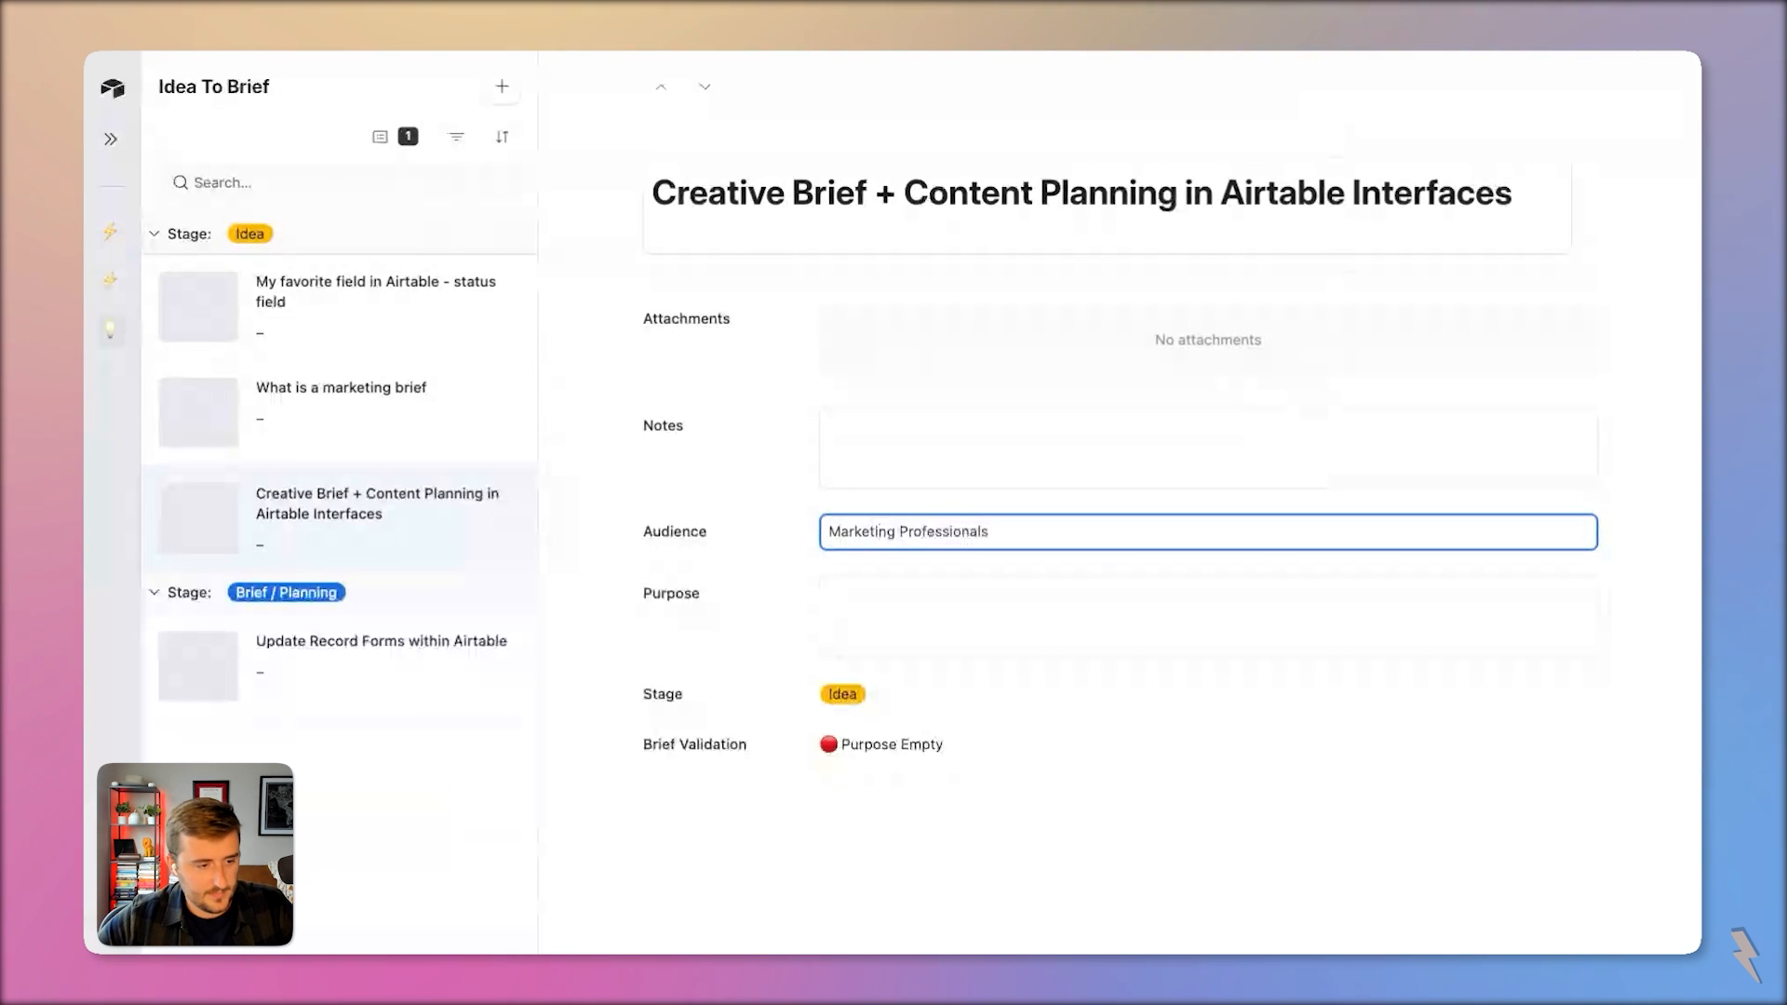
# Fill in the record's Purpose with "Educate on how to move marketing projects through a pipeline"
pyautogui.click(915, 593)
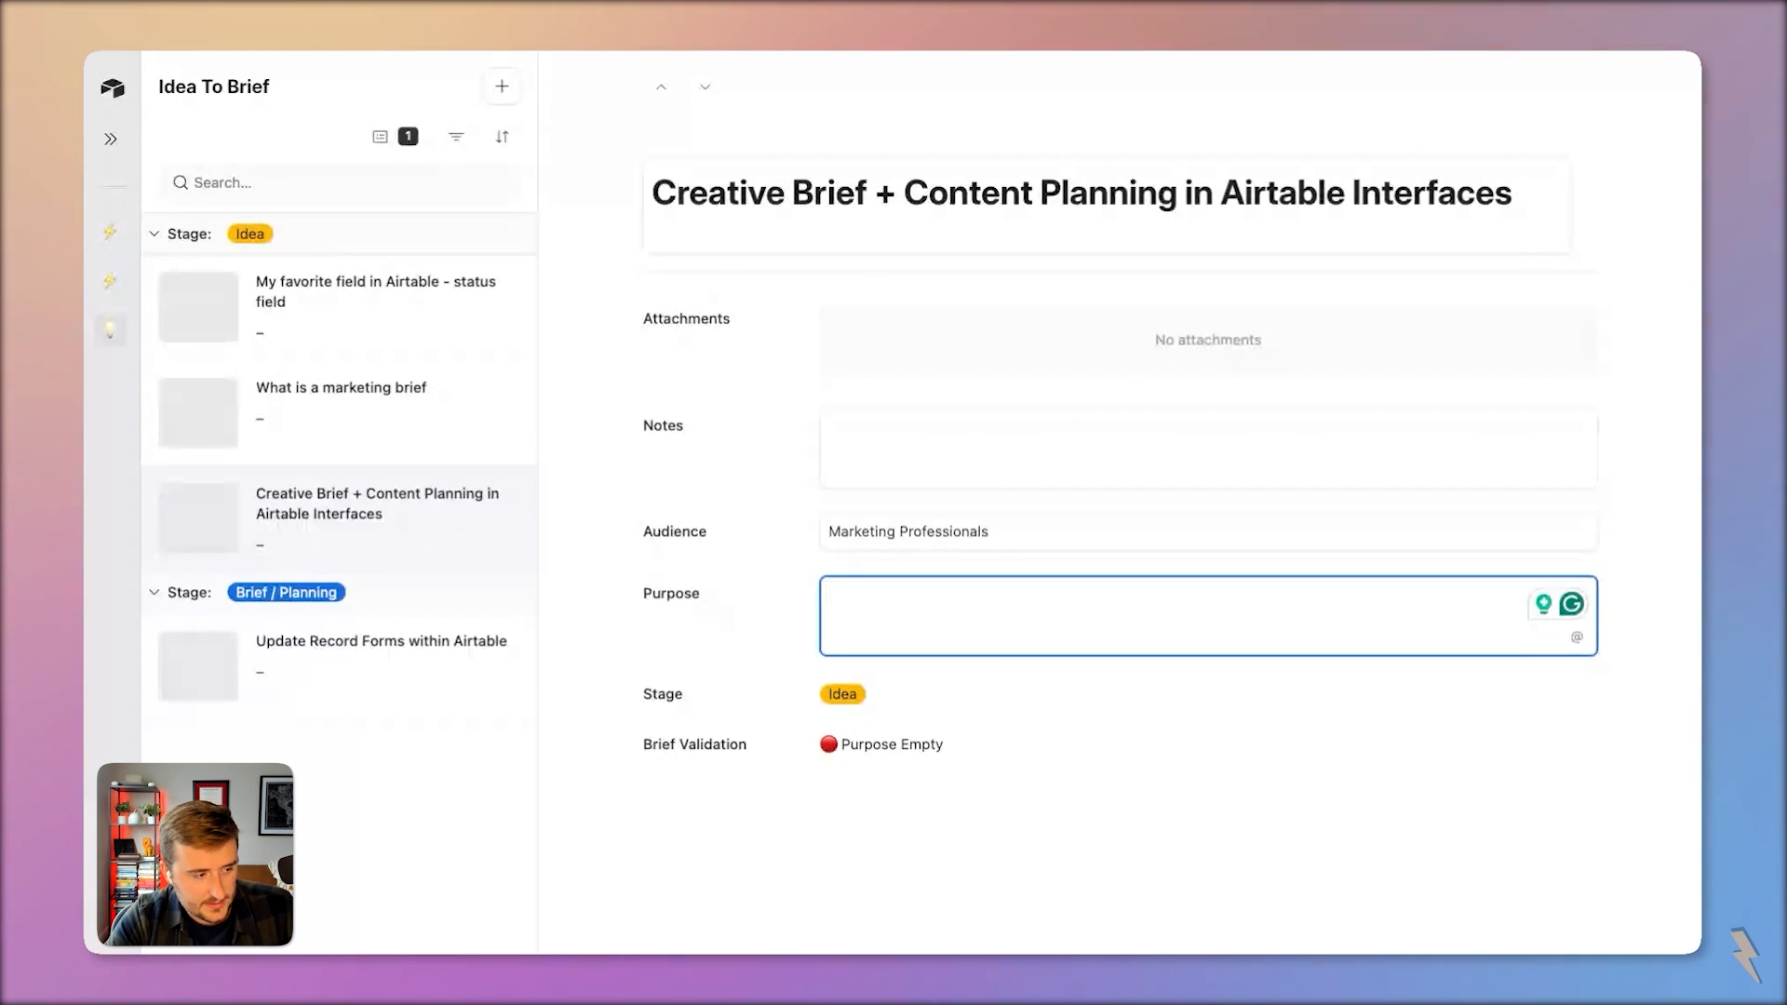
pyautogui.write('Eductate o')
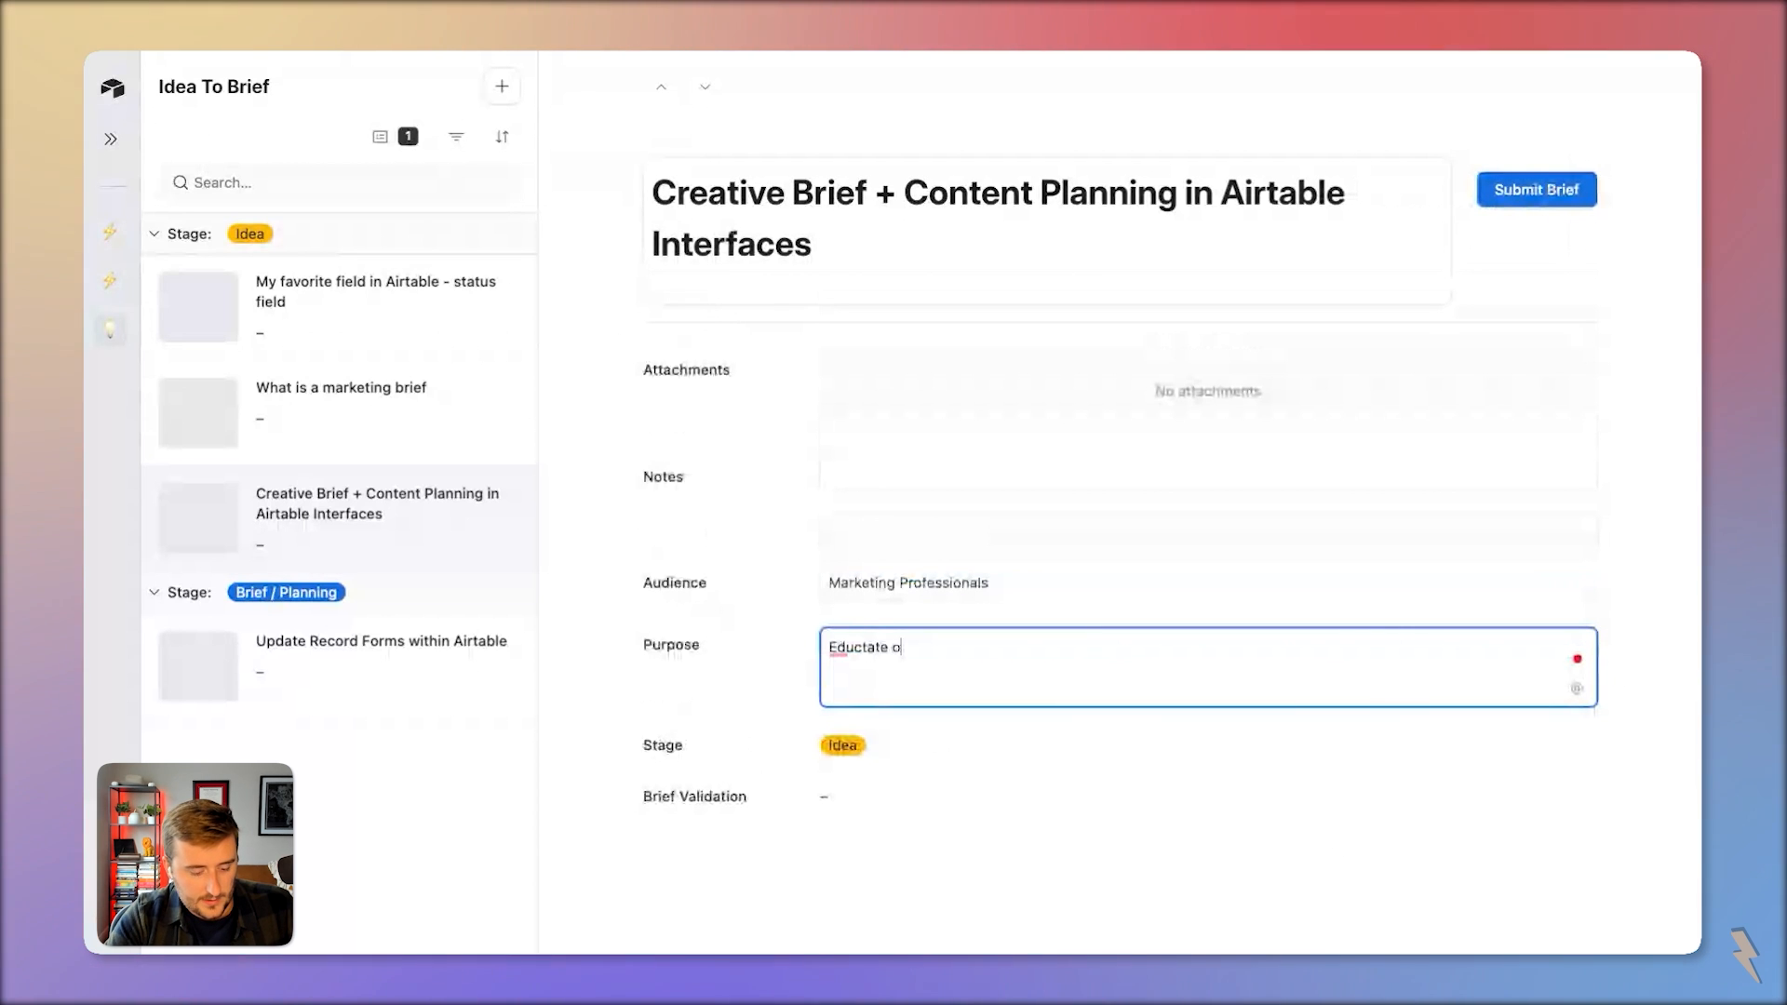
pyautogui.write('n how t')
pyautogui.write('o')
pyautogui.moveTo(856, 649)
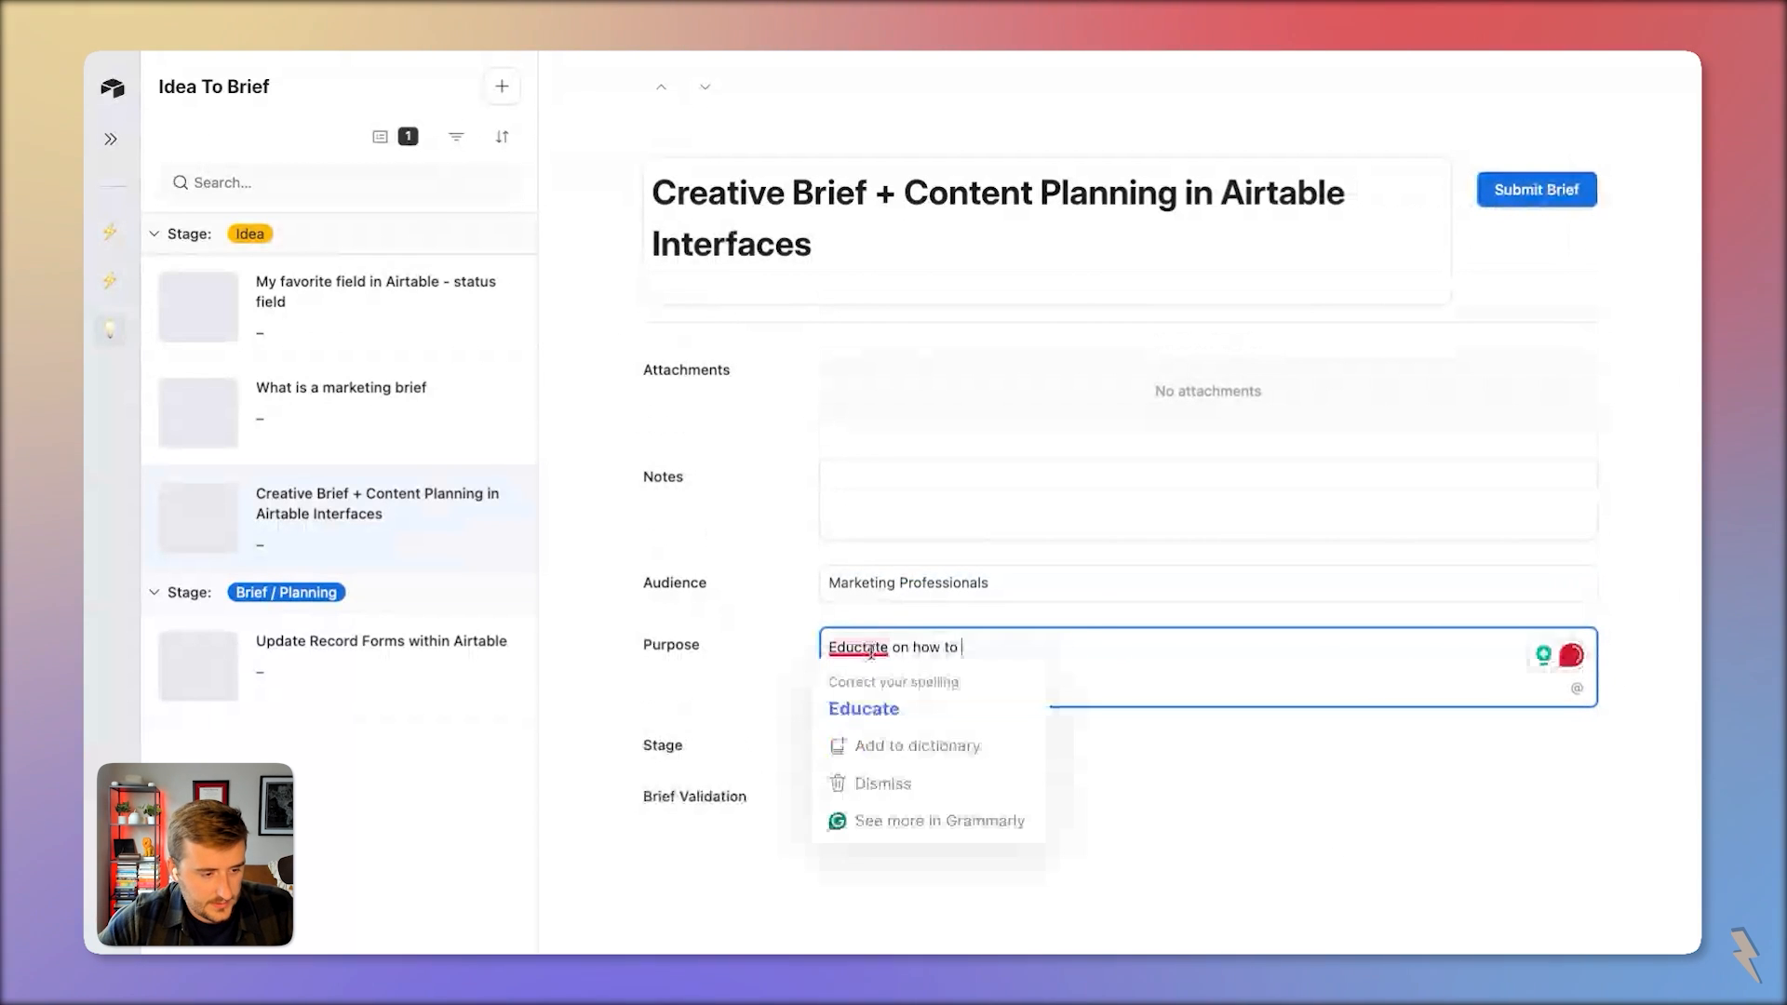
pyautogui.click(860, 705)
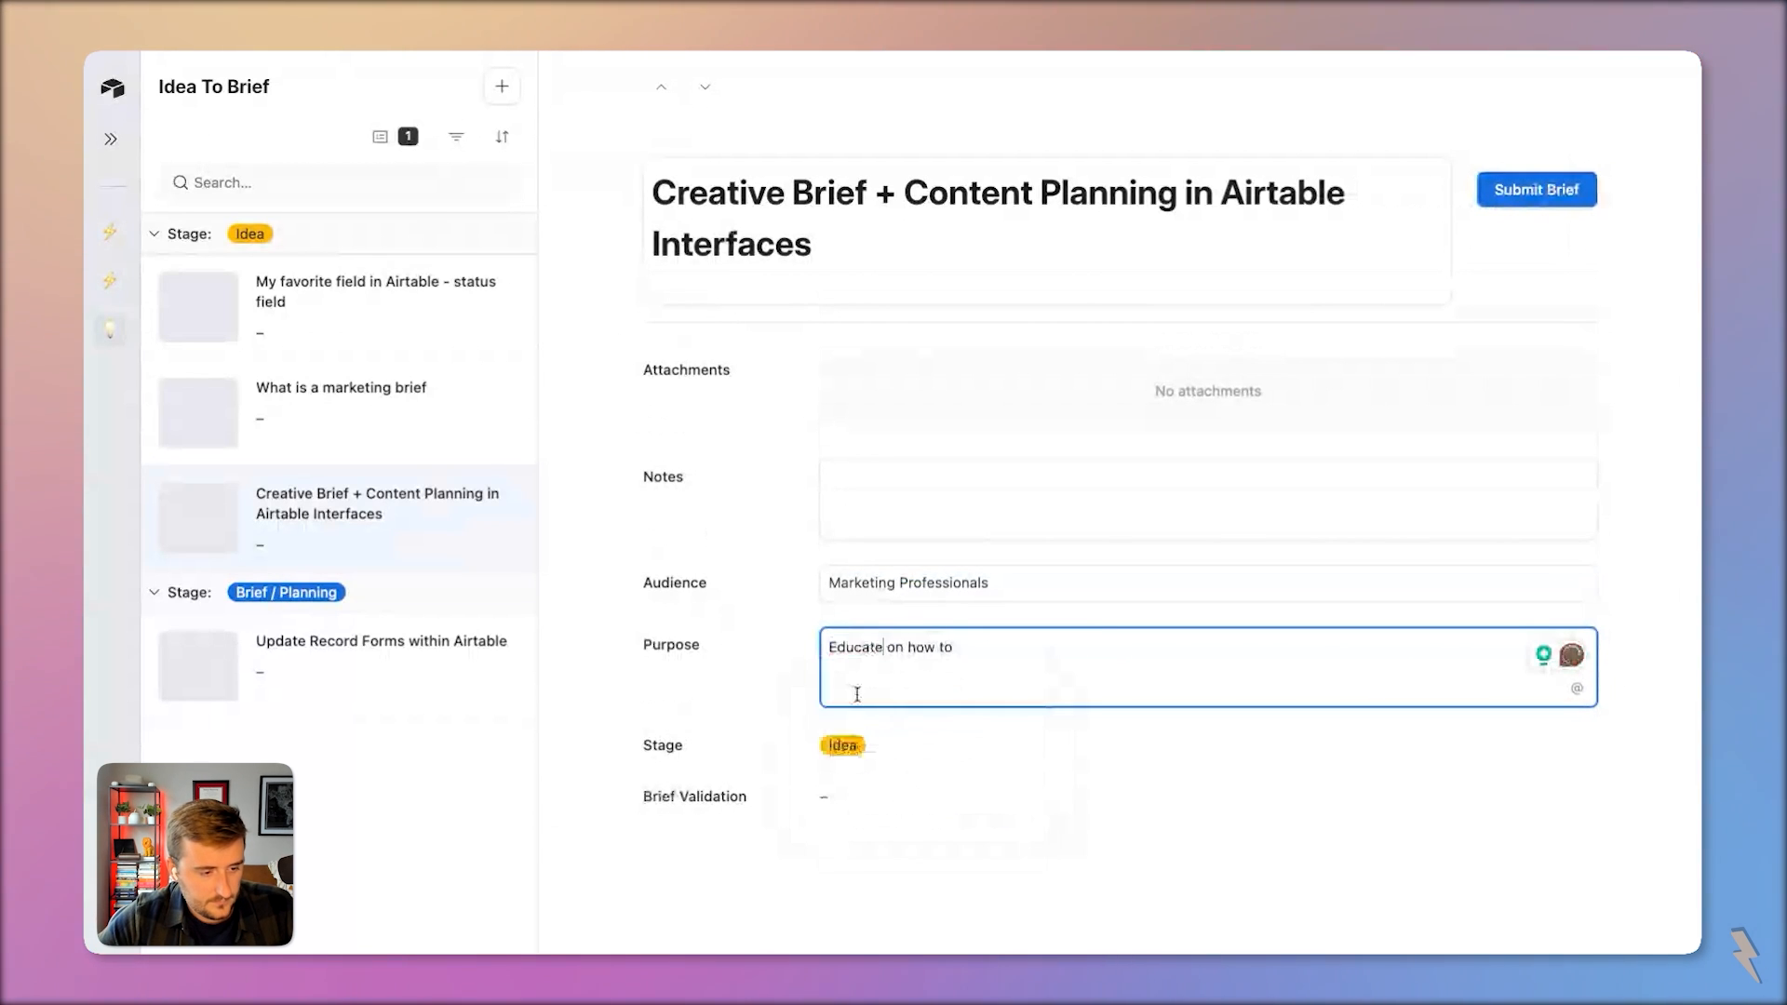
pyautogui.click(1001, 663)
pyautogui.write('t')
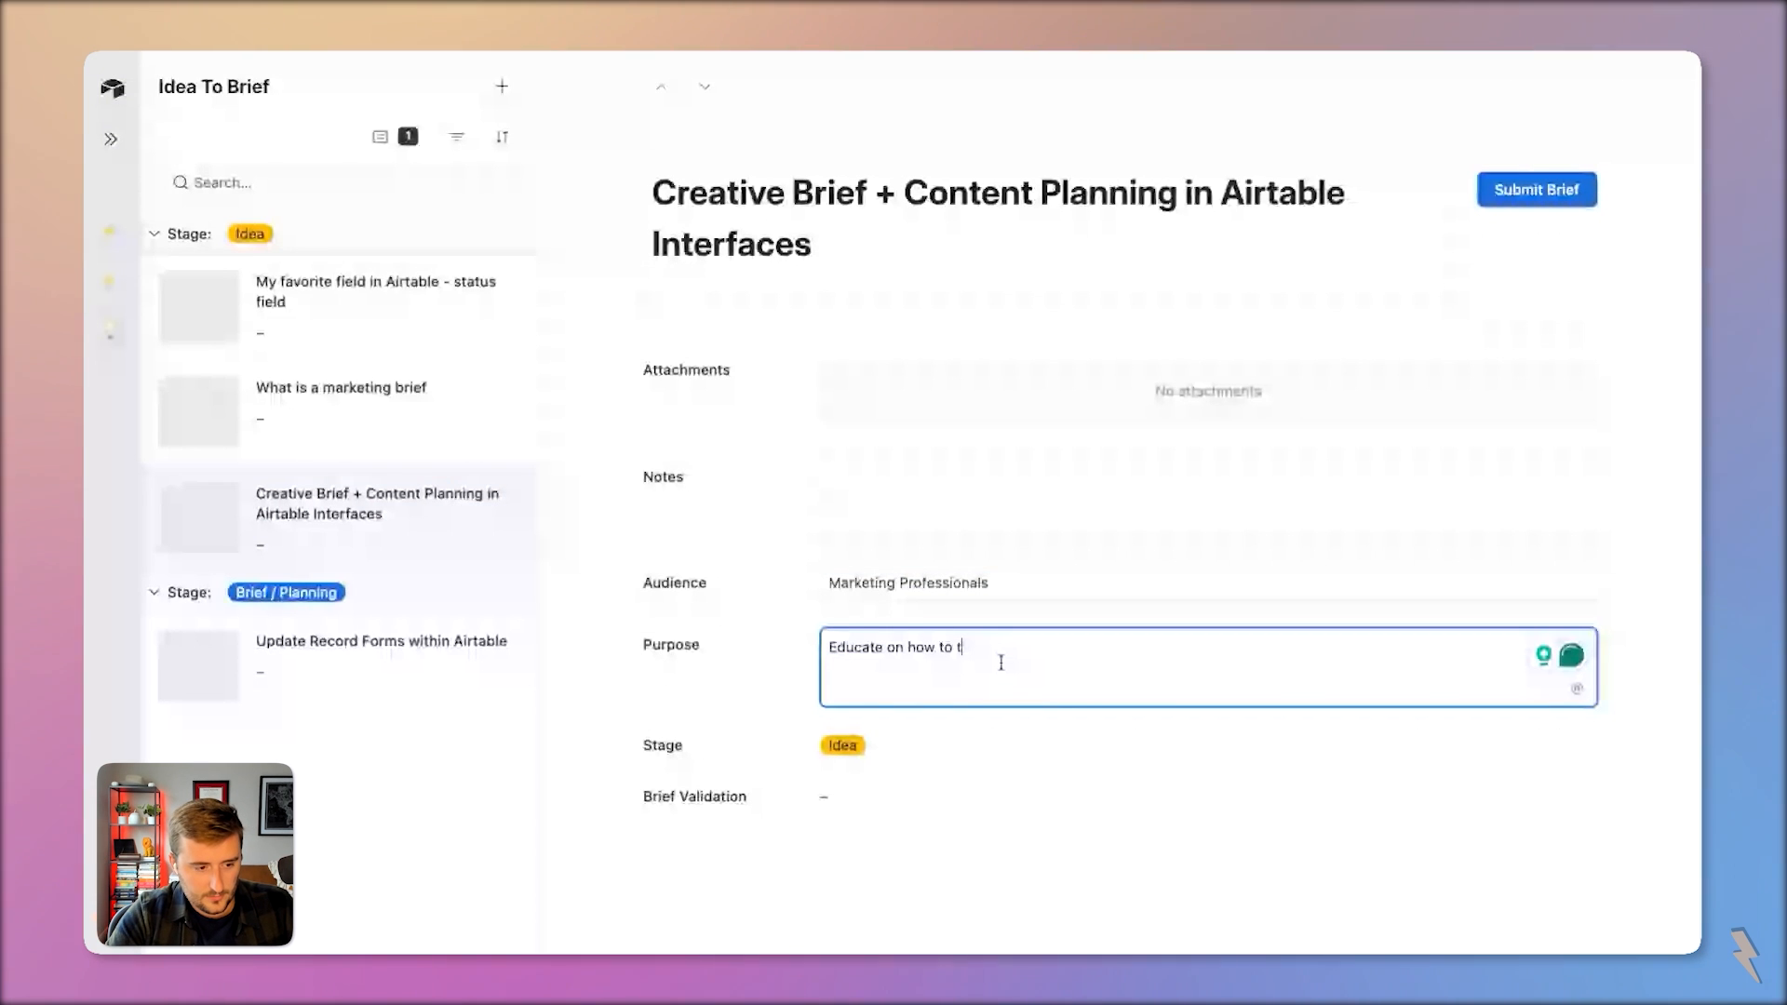
pyautogui.press('BackSpace')
pyautogui.write('move')
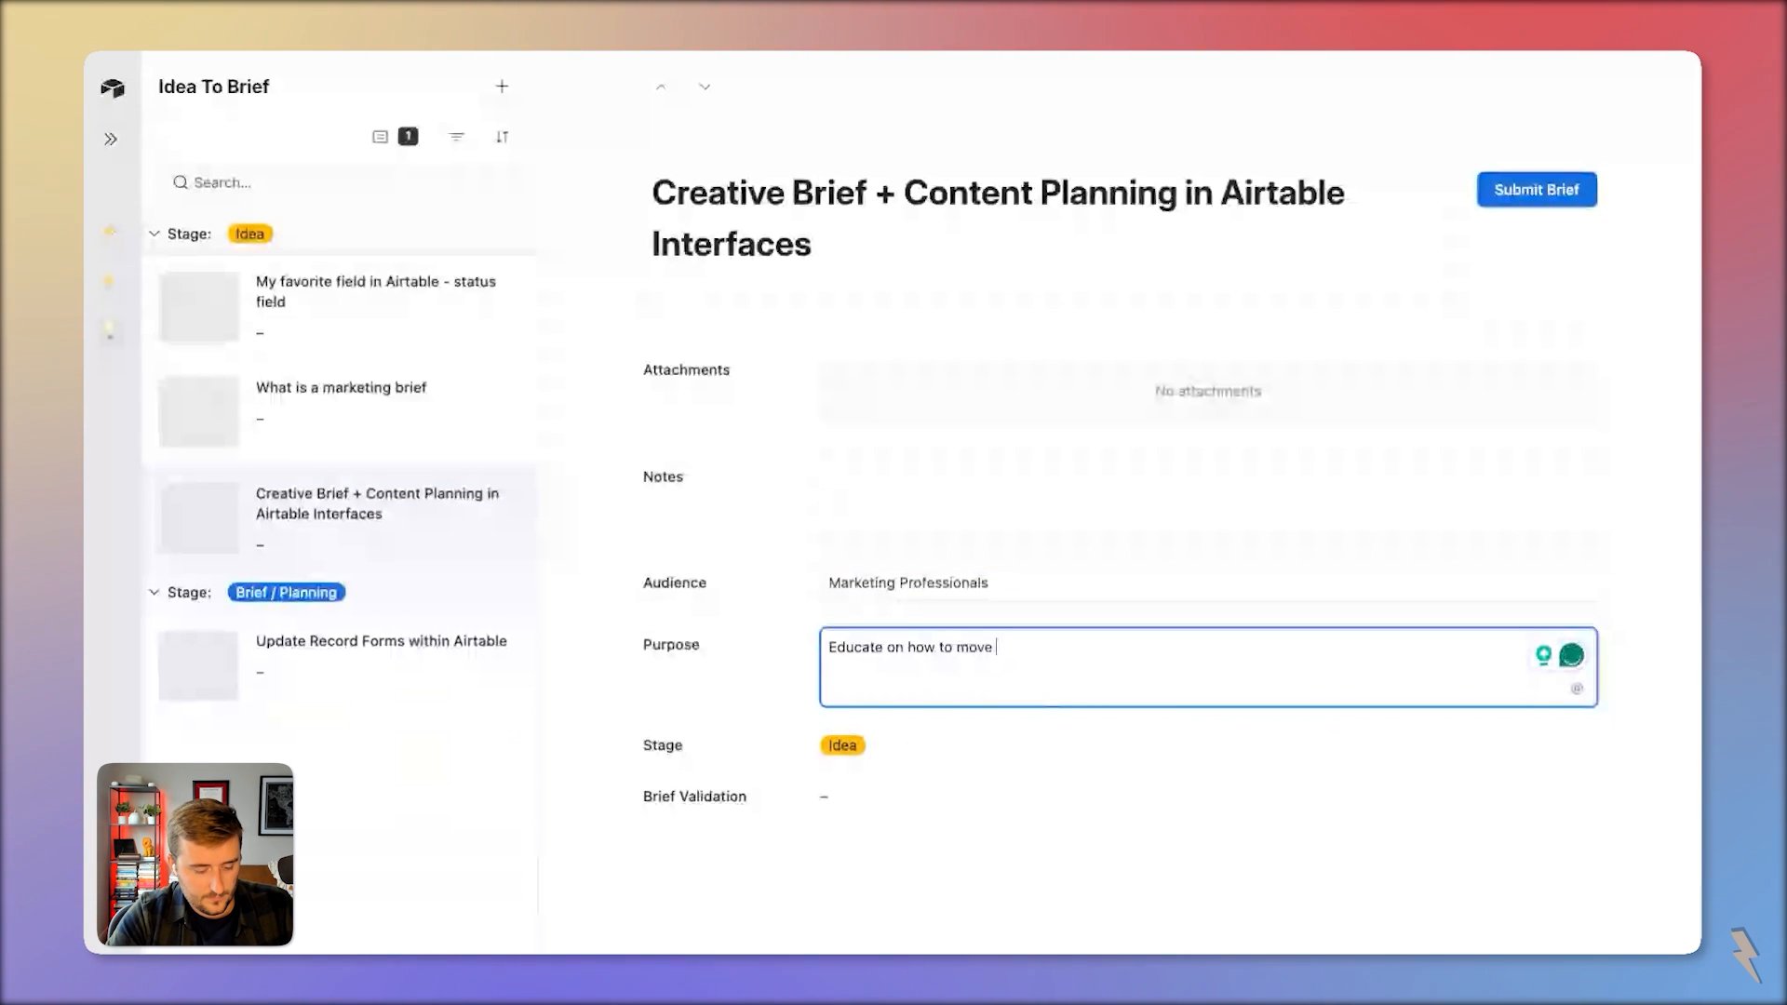
pyautogui.write(' marketin')
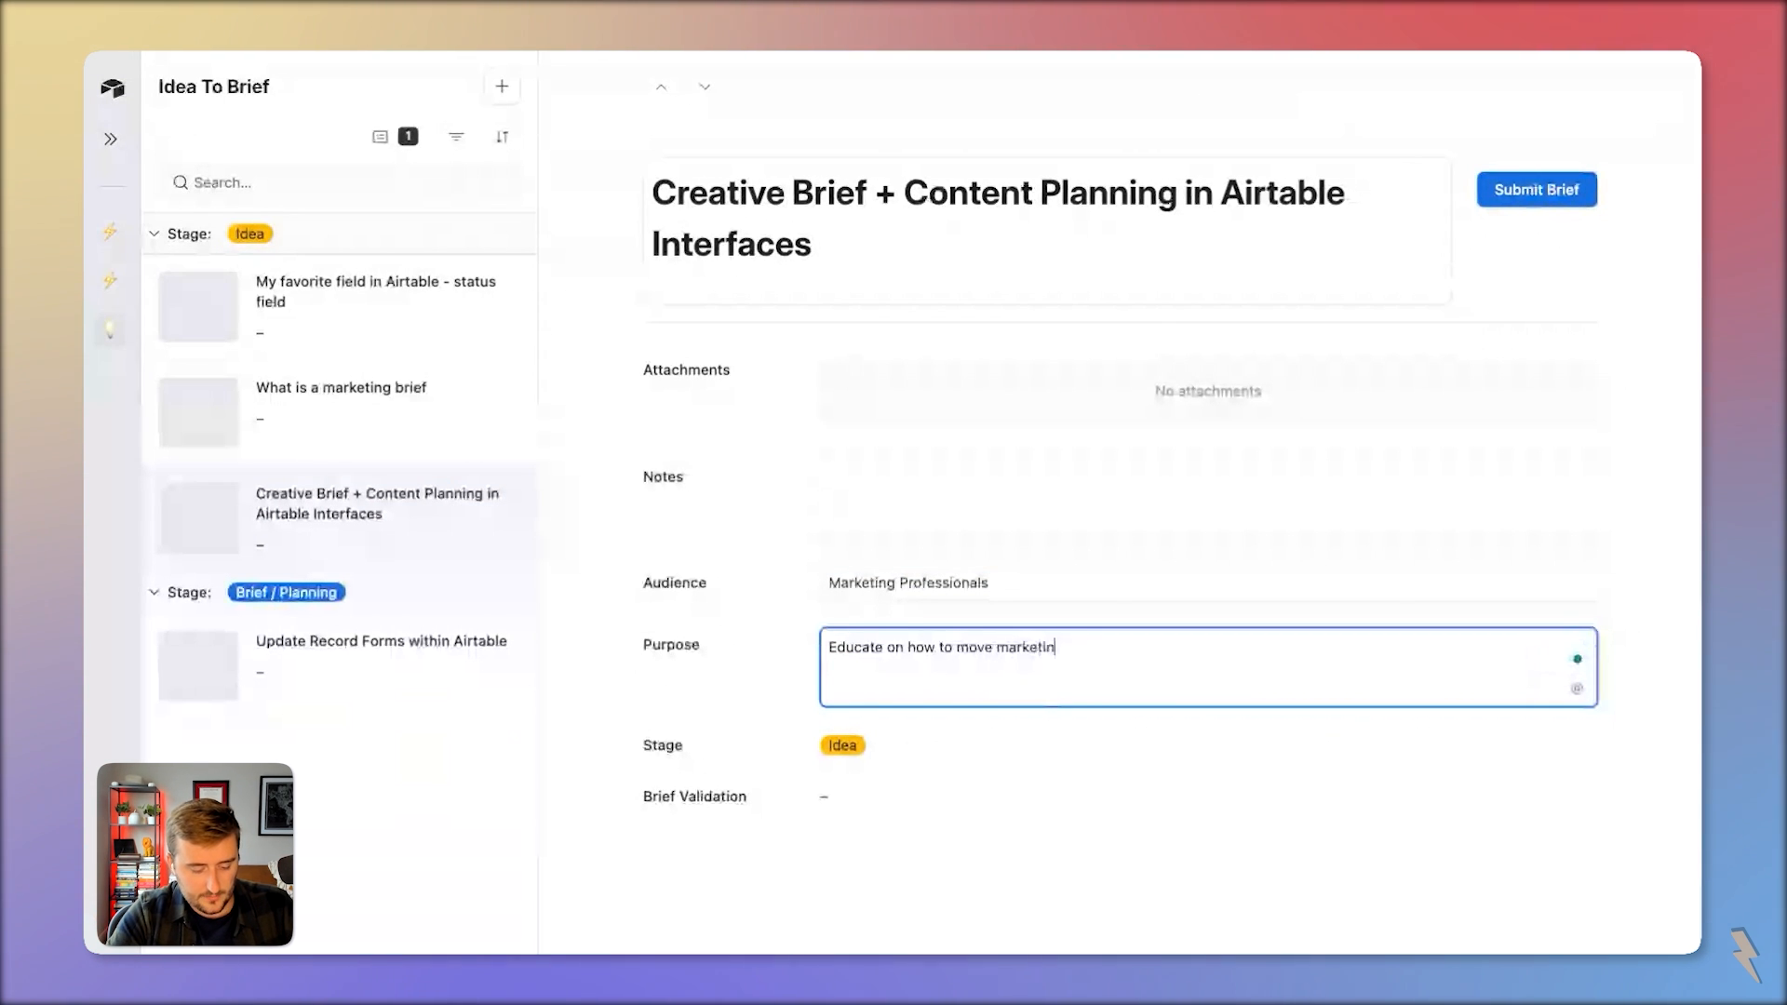
pyautogui.write('g projects through ')
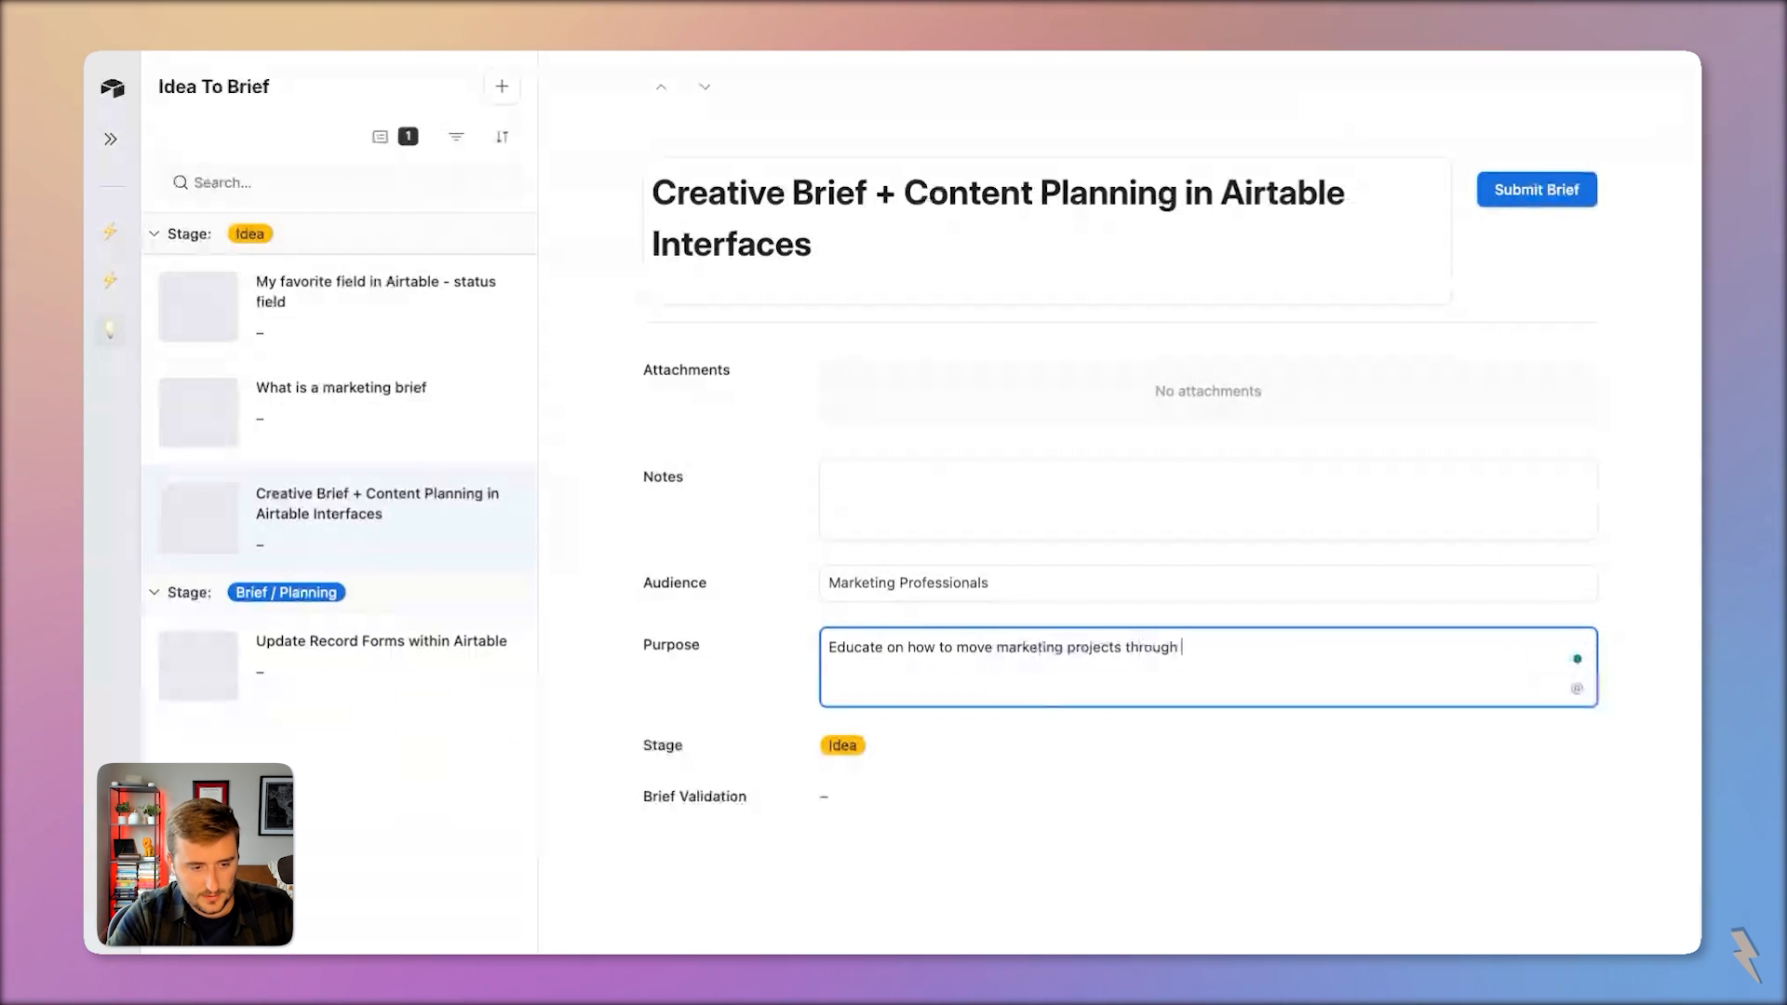
pyautogui.write('a pipeline')
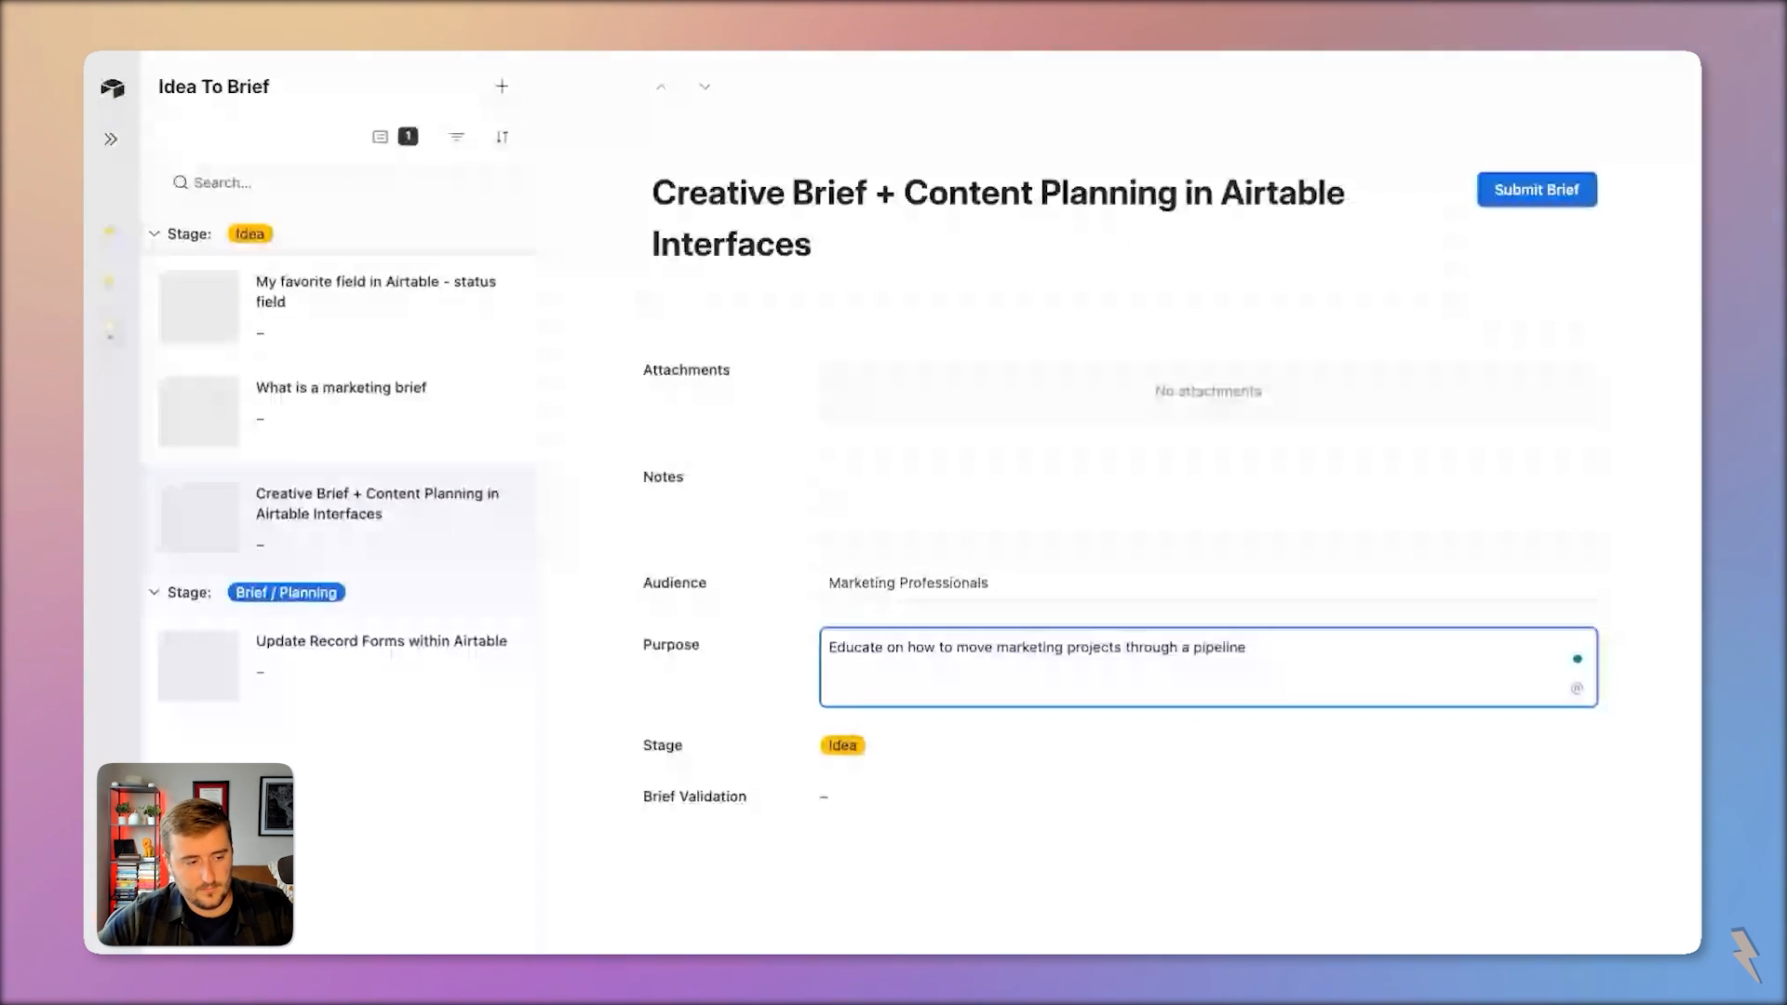
pyautogui.click(735, 648)
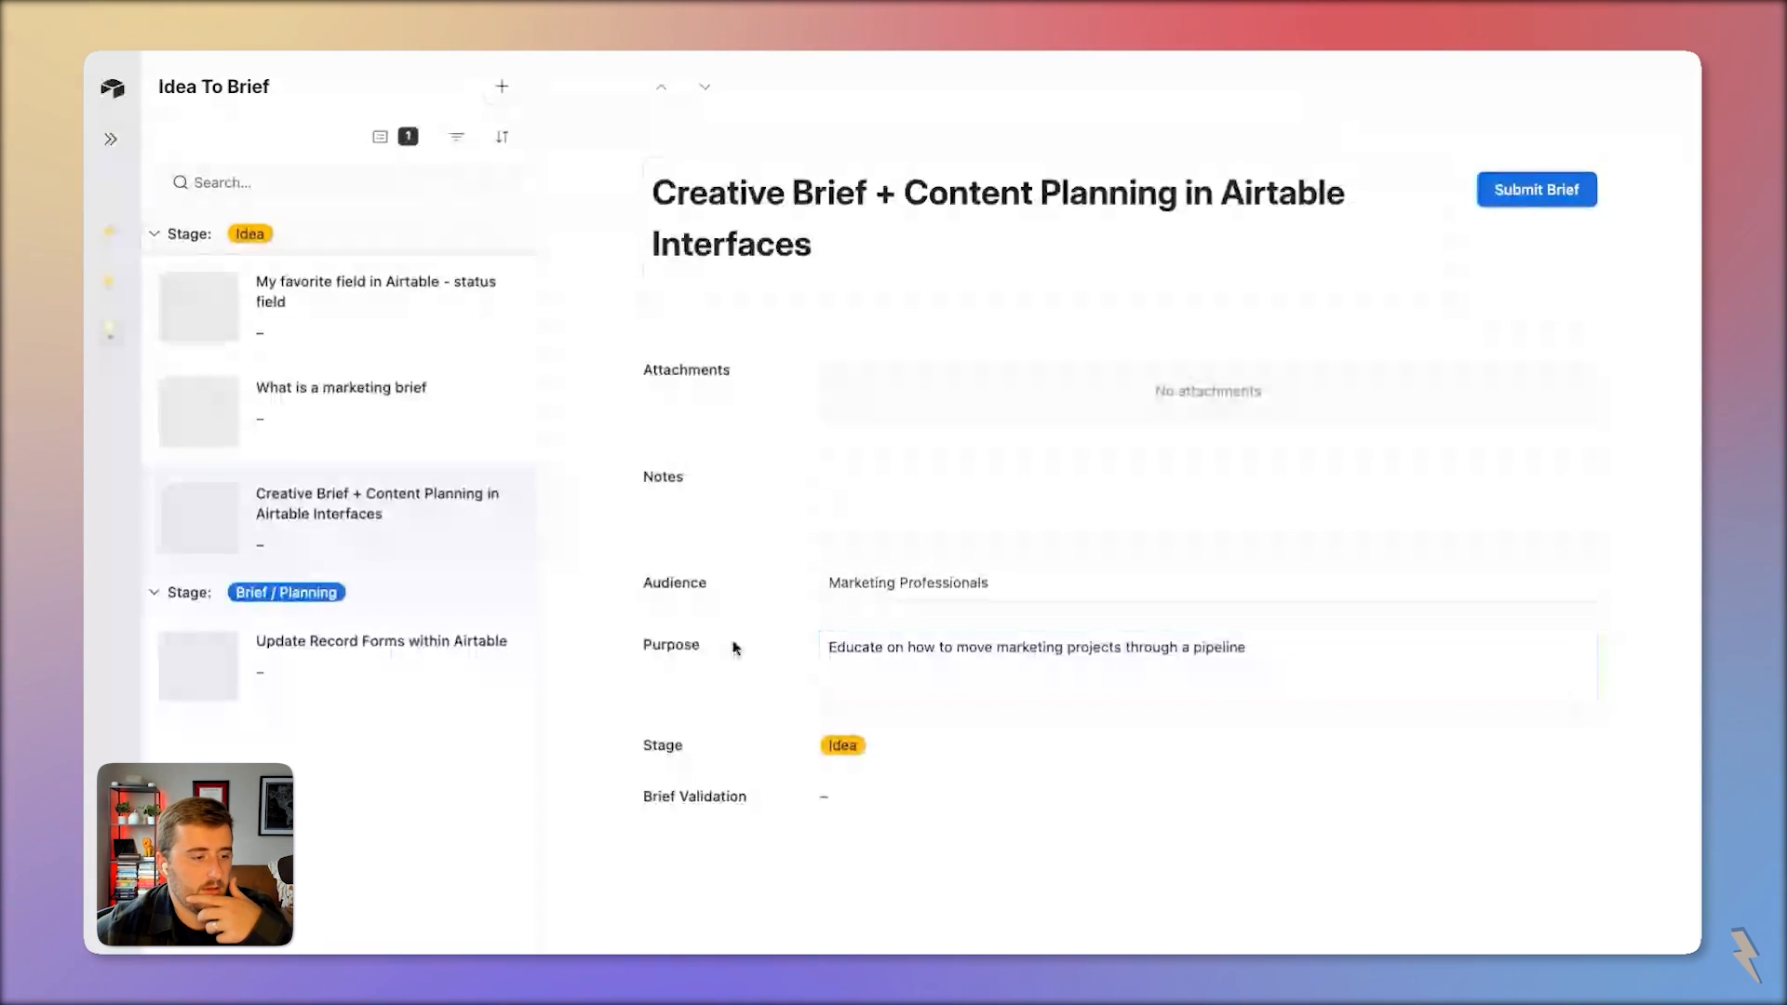
# Submit the brief for the new idea and look through the record shown after submission
pyautogui.click(1538, 192)
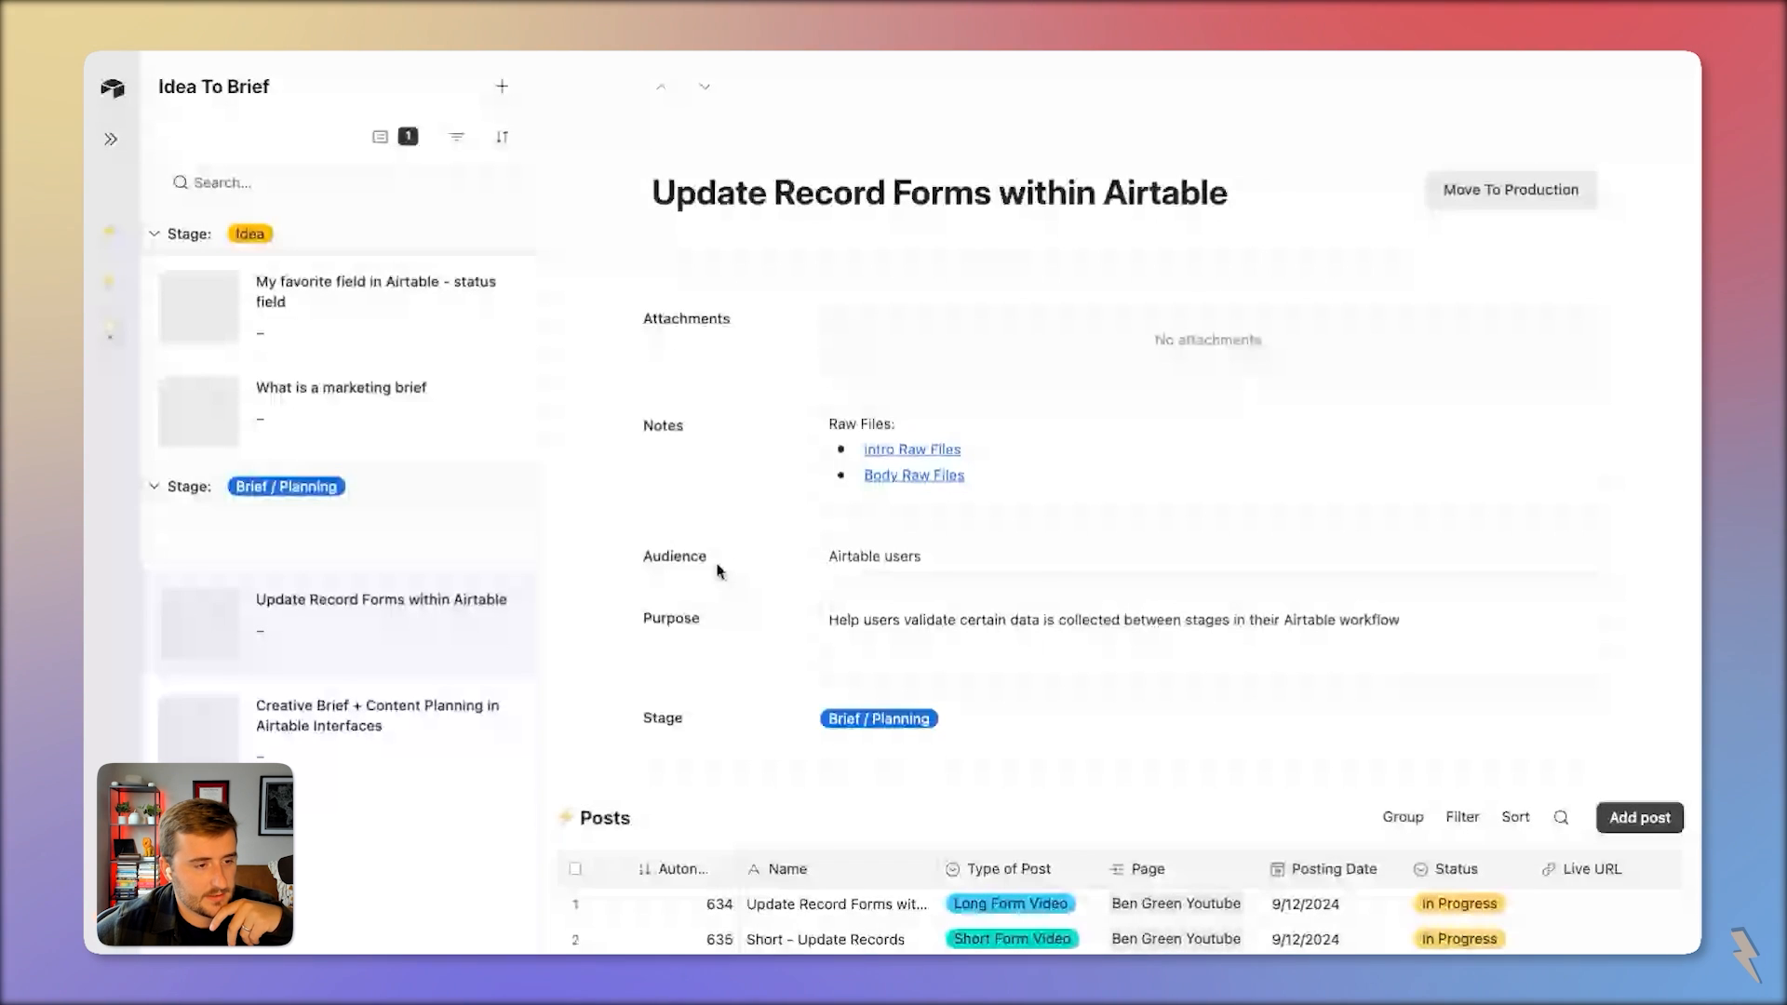
pyautogui.scroll(-3, 721, 558)
pyautogui.scroll(3, 744, 460)
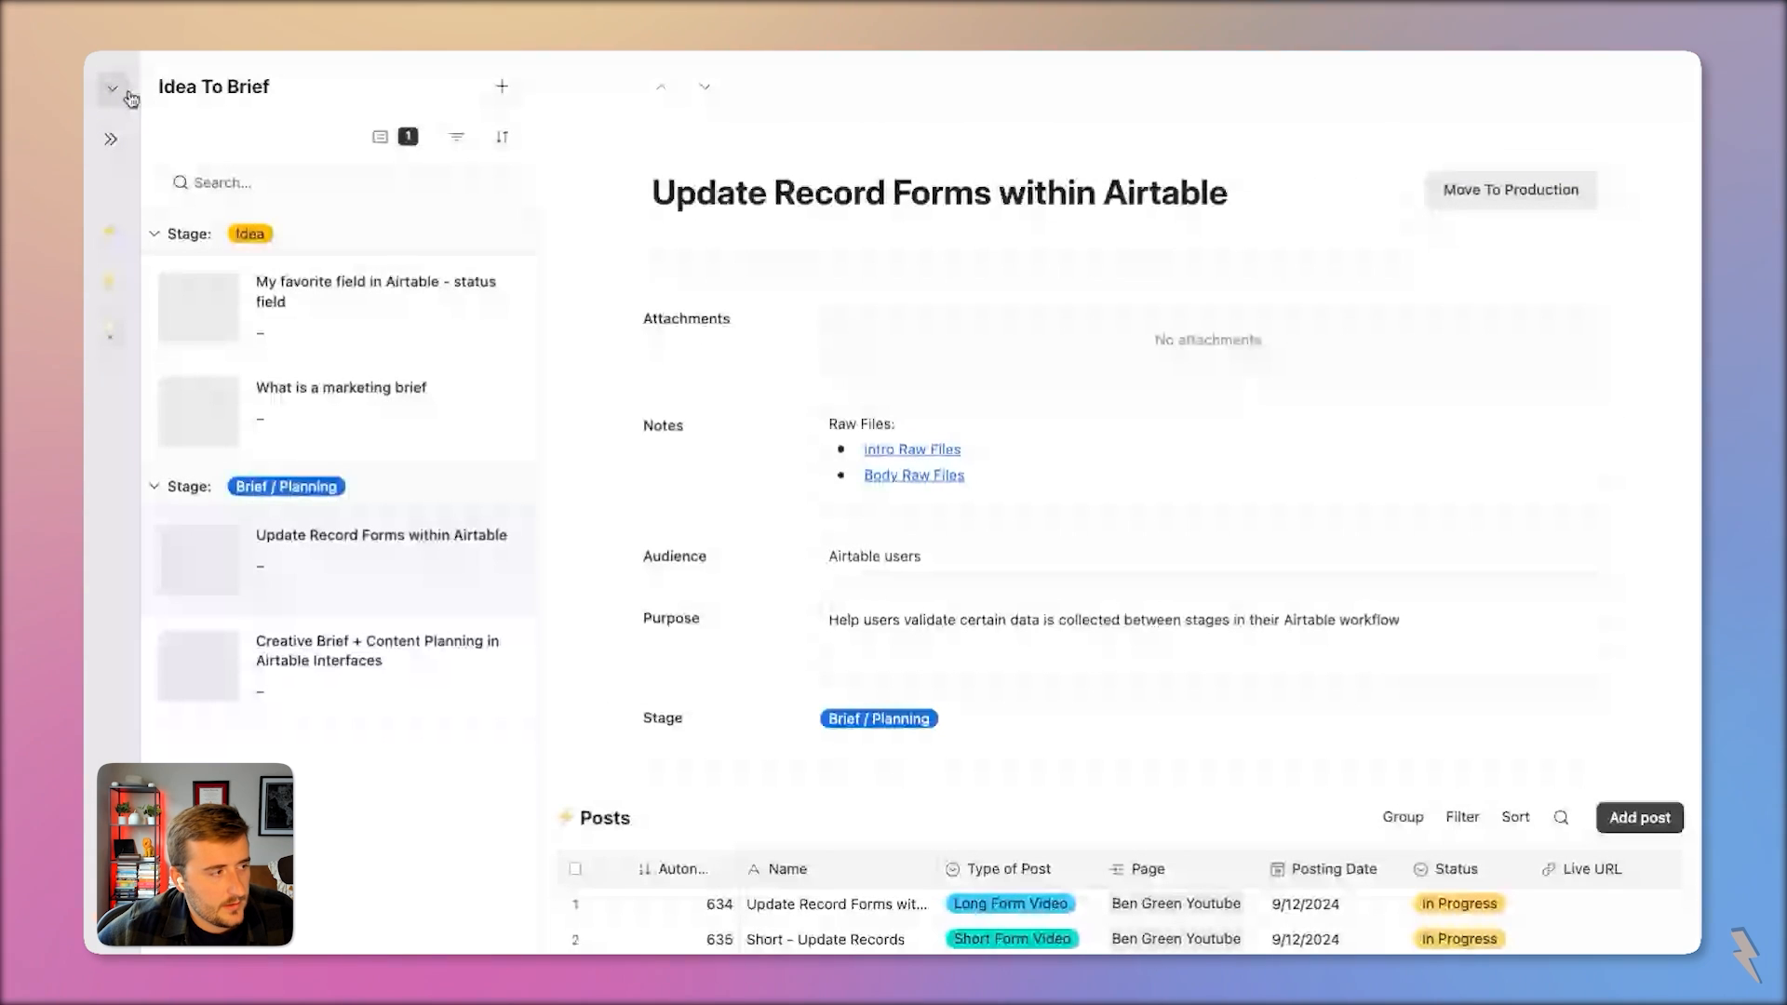
# Edit the Idea To Brief interface and turn off moving to the next record after update for the Submit Brief button
pyautogui.click(113, 135)
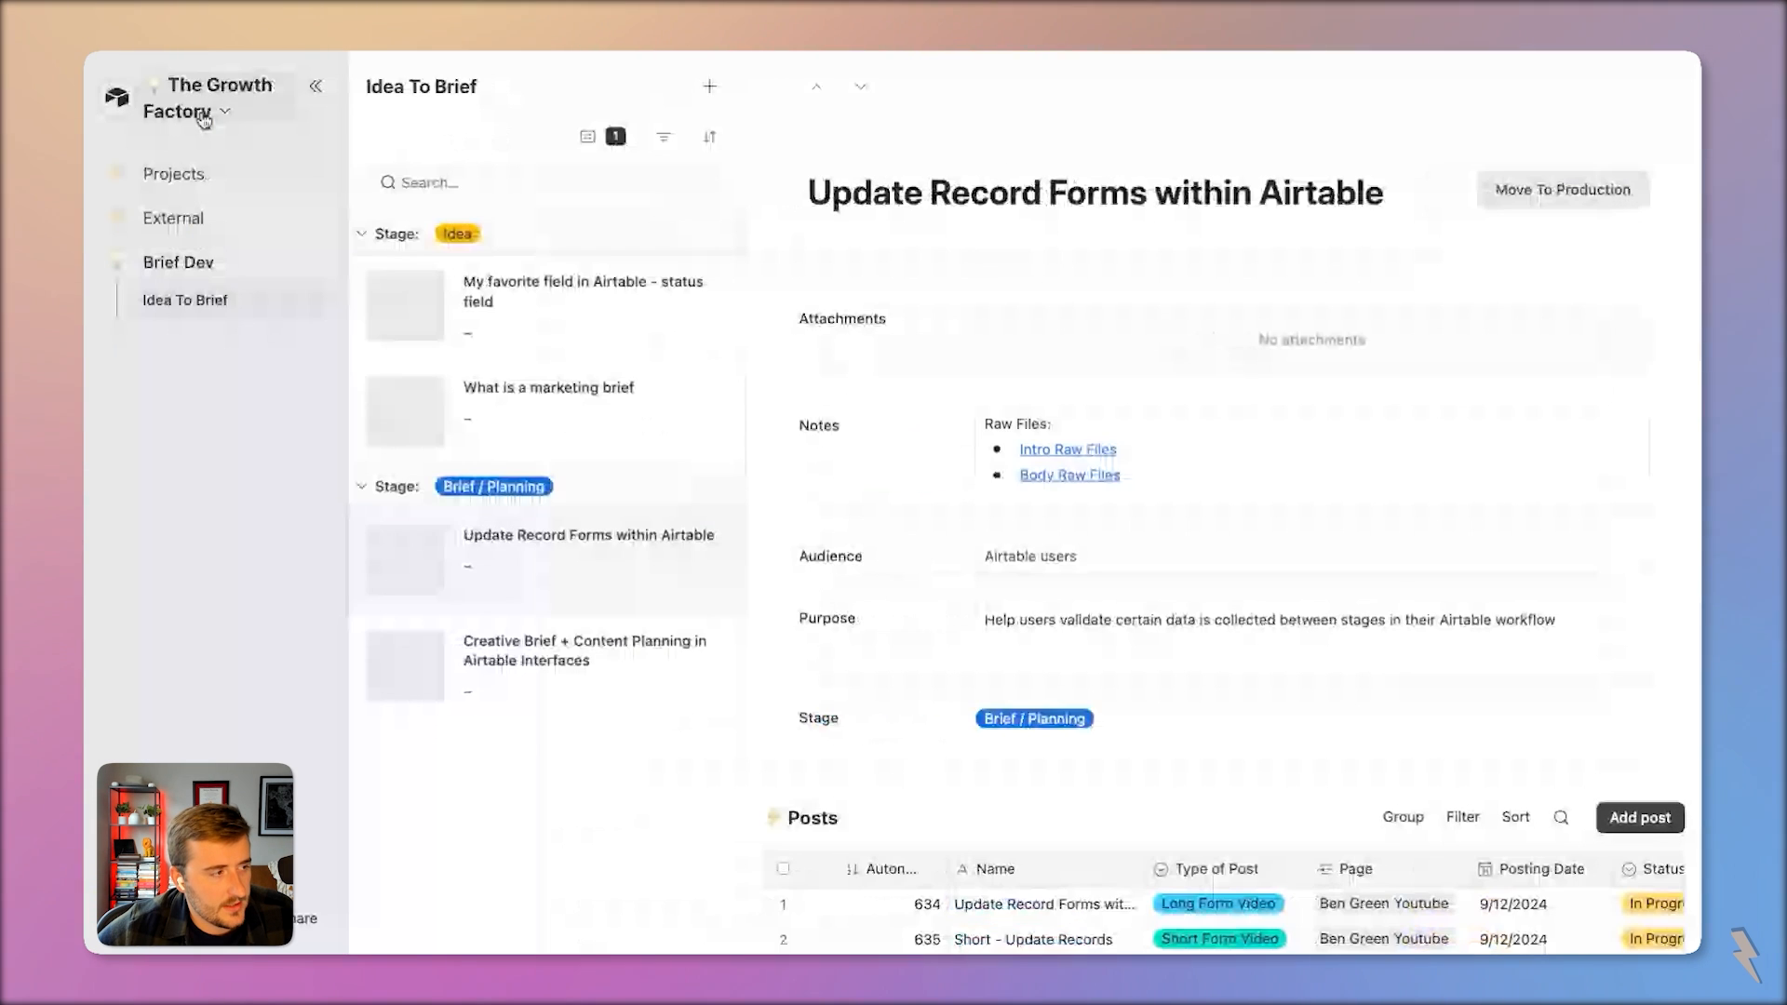
pyautogui.click(207, 120)
pyautogui.click(269, 173)
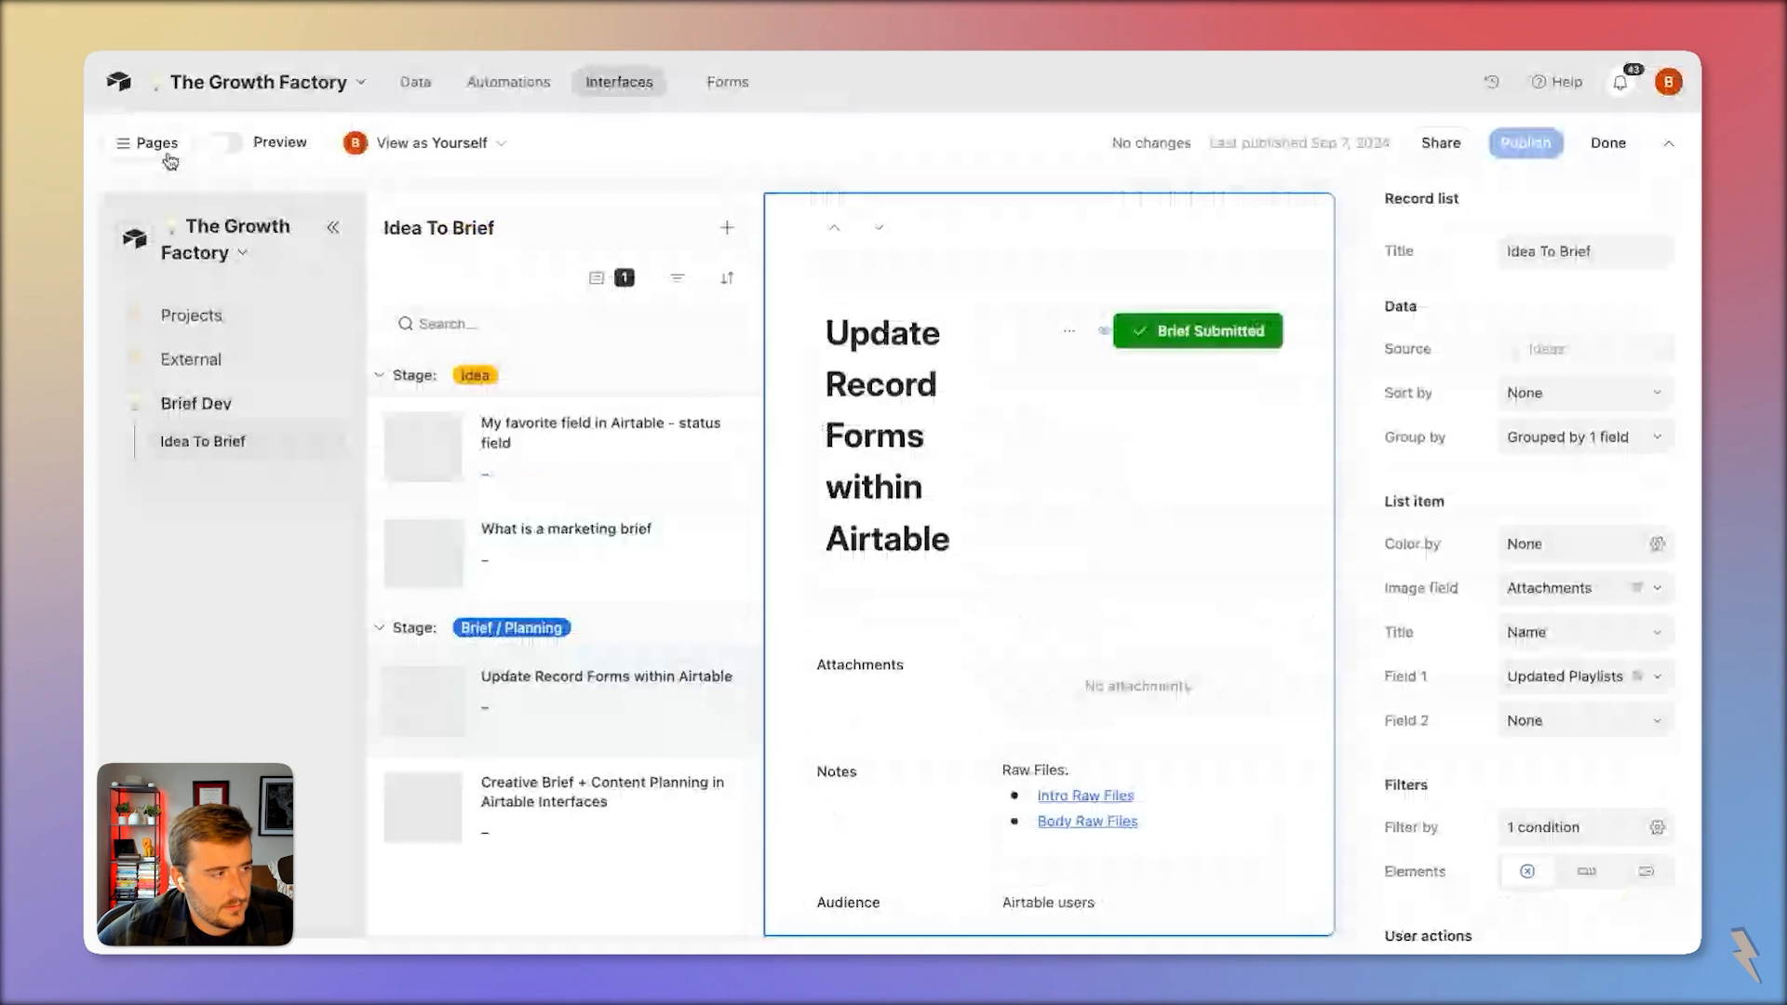
pyautogui.click(330, 230)
pyautogui.click(1159, 372)
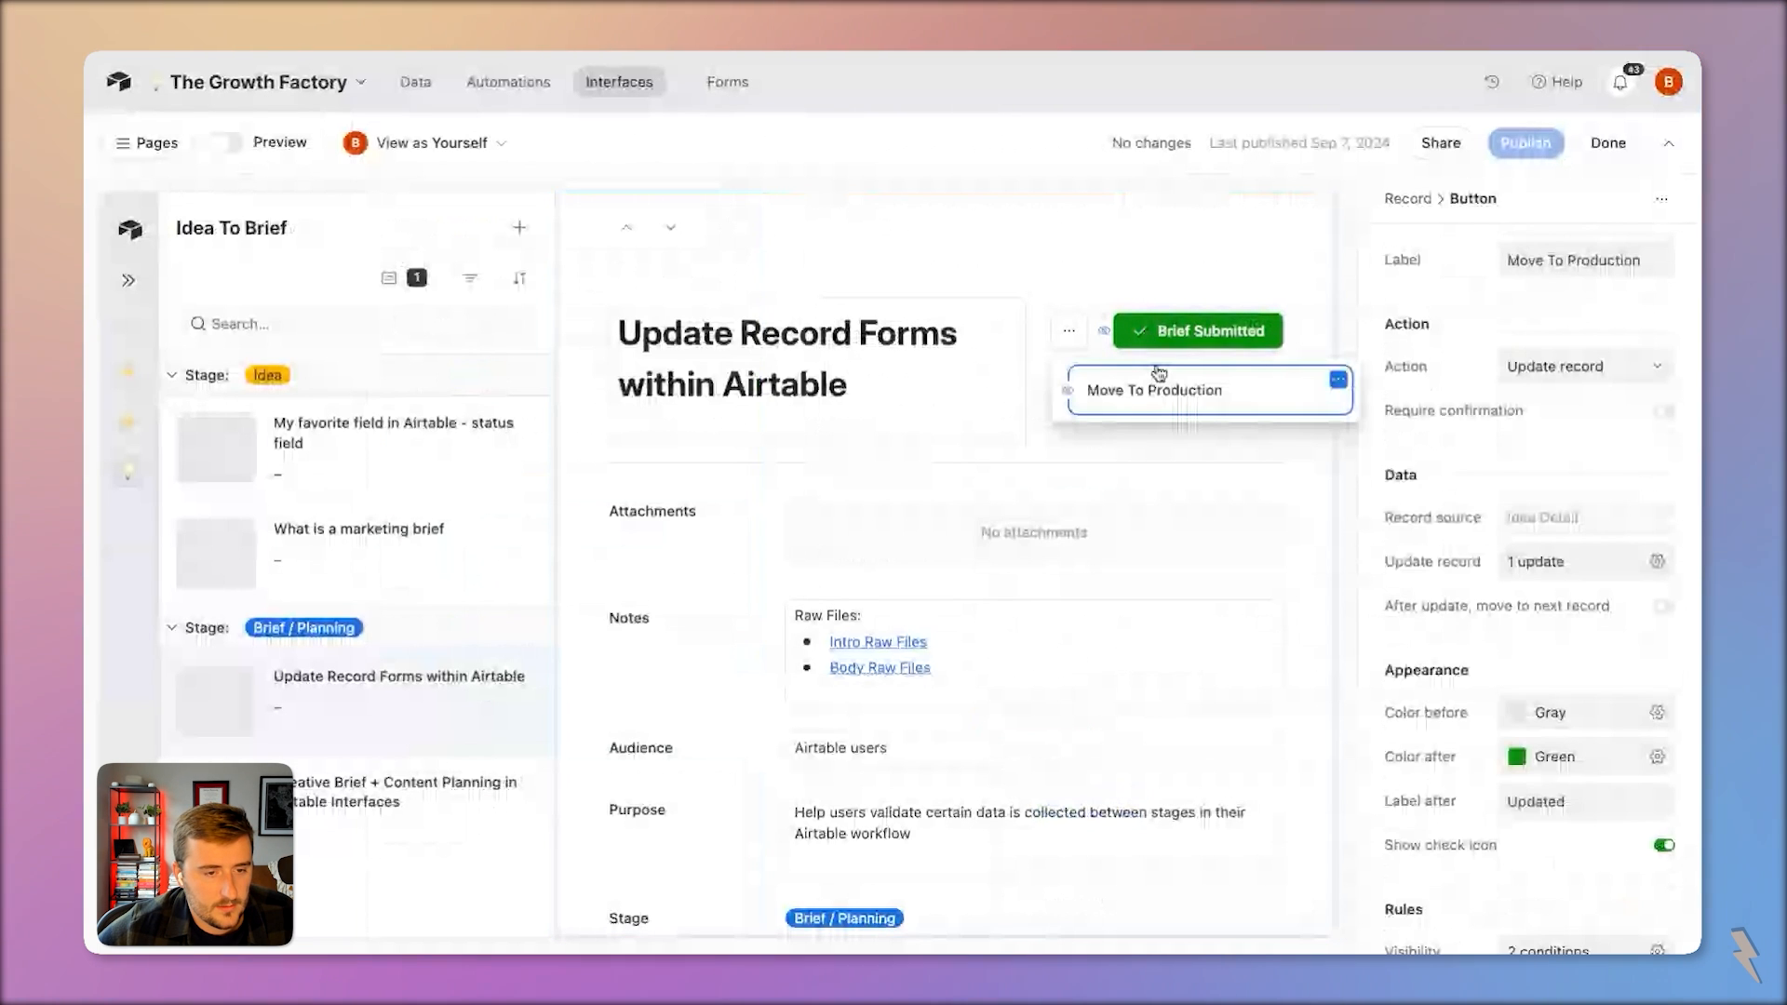
pyautogui.click(1175, 337)
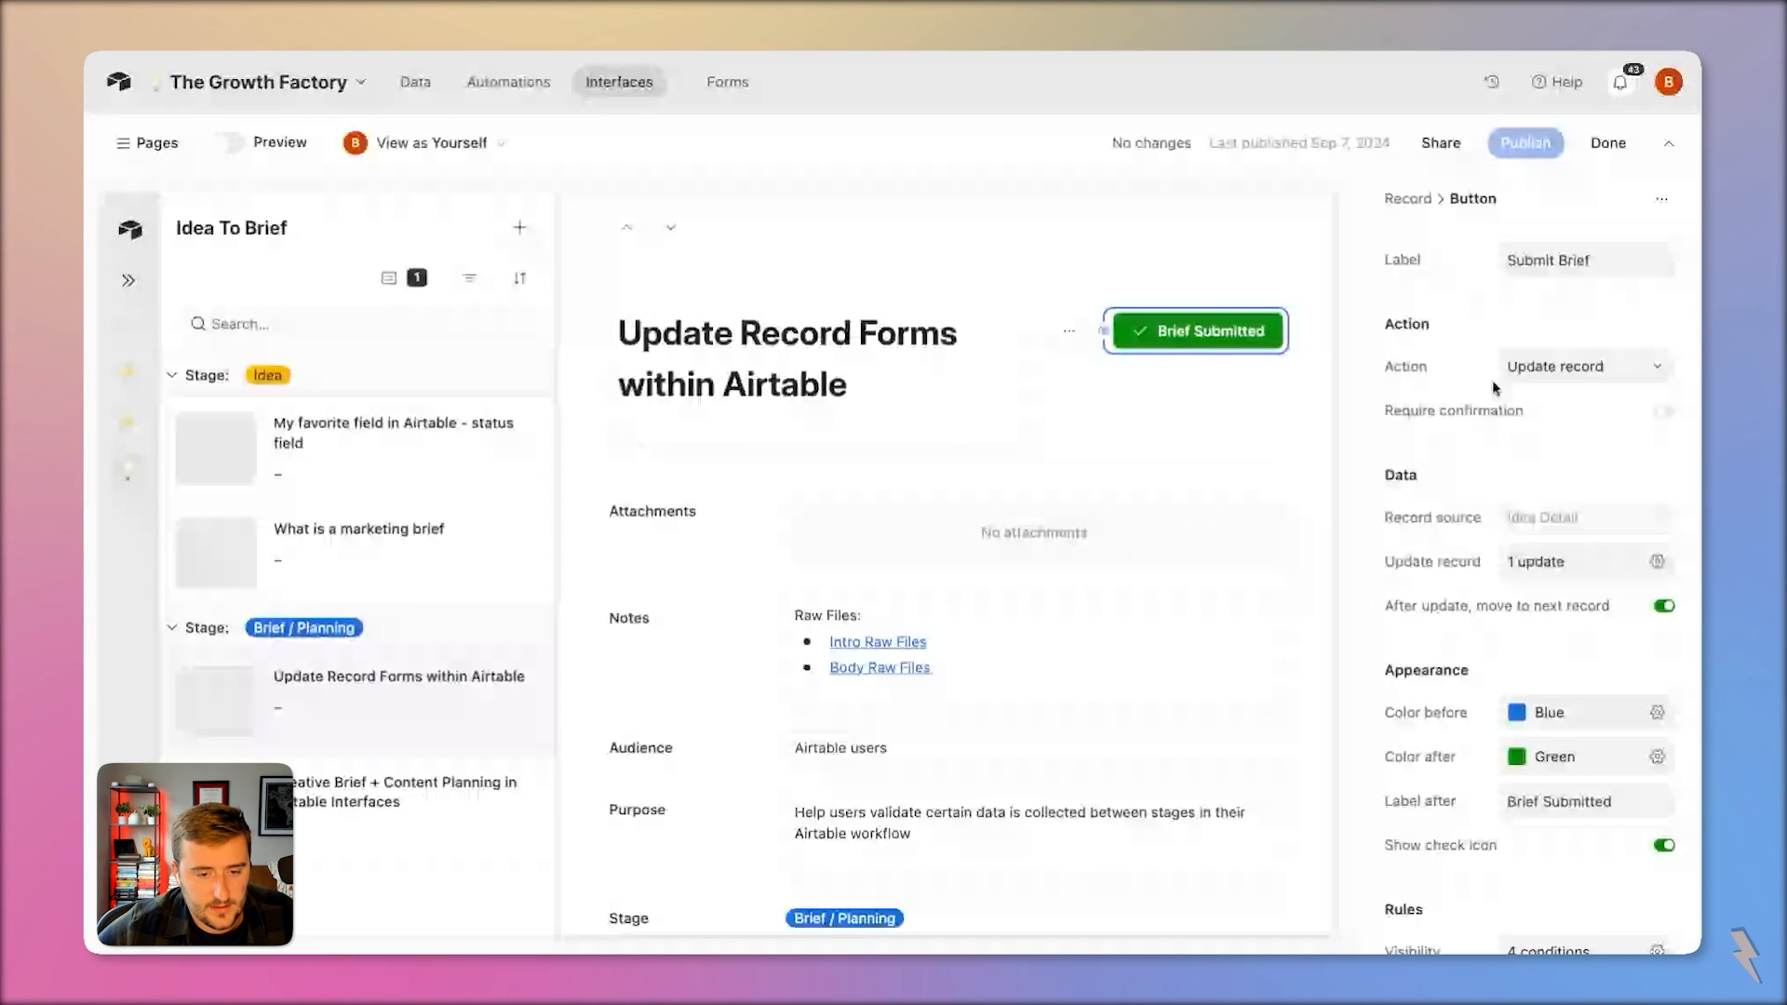
pyautogui.click(1456, 603)
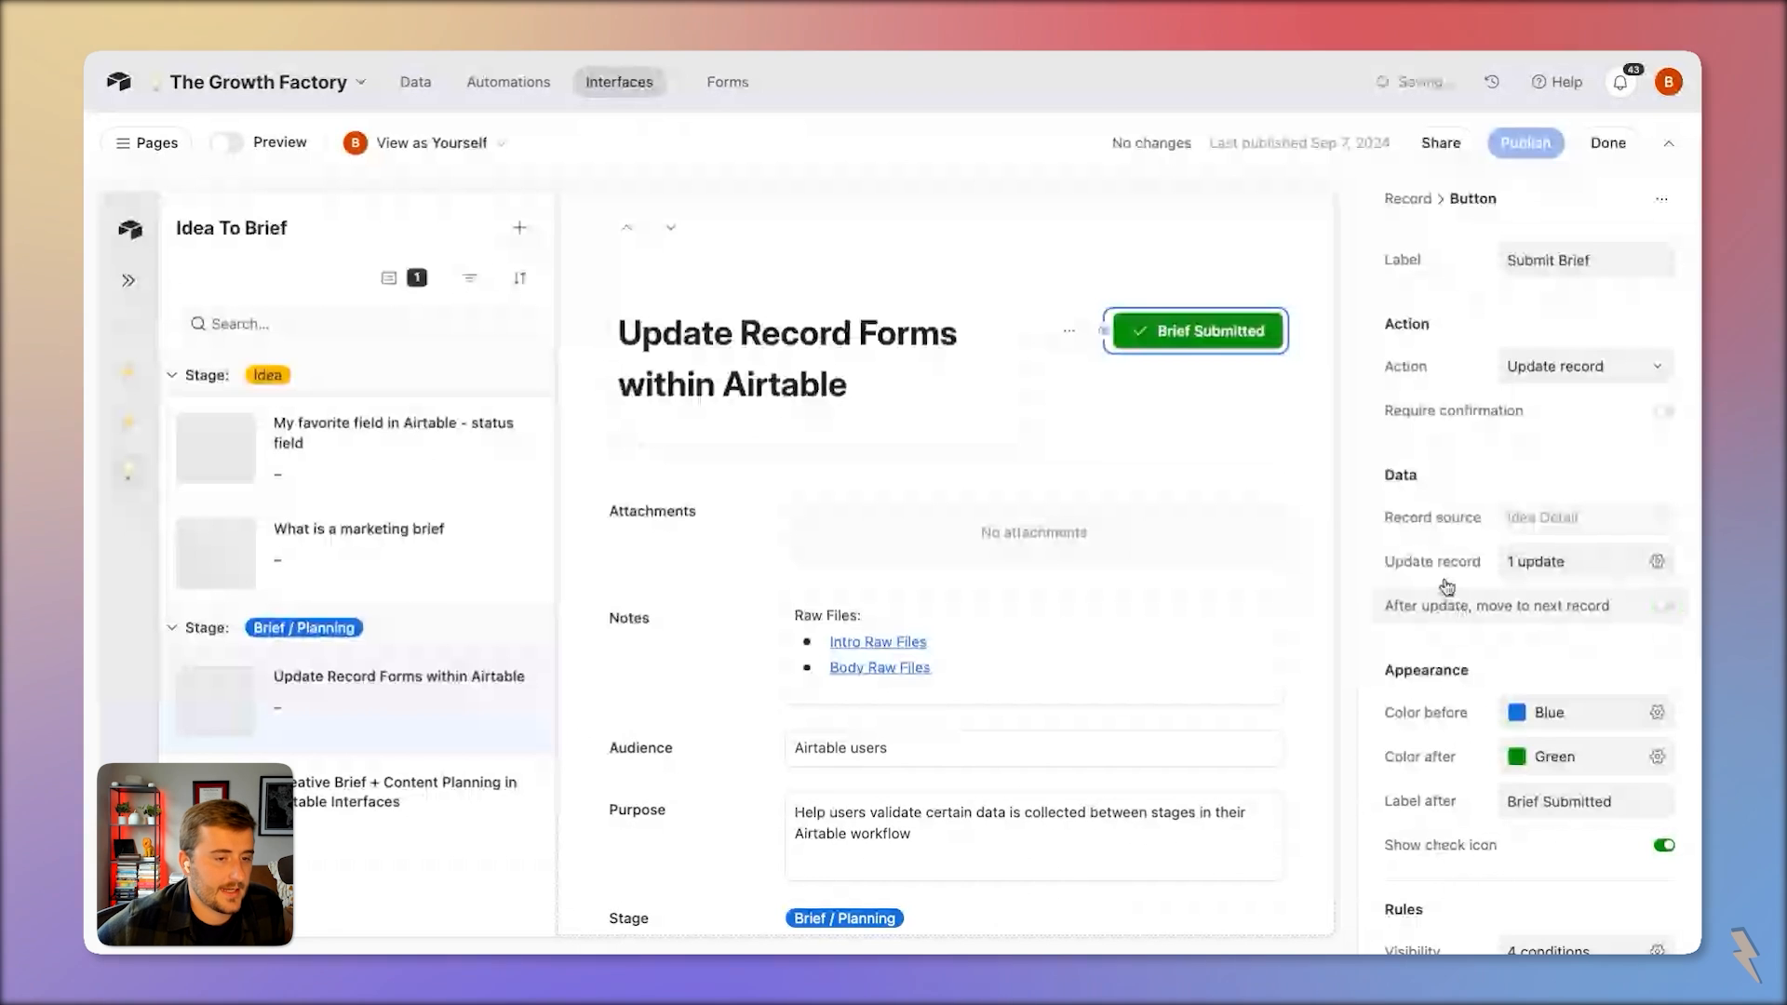
# Check the Move To Production button's settings and publish the interface changes
pyautogui.click(1077, 334)
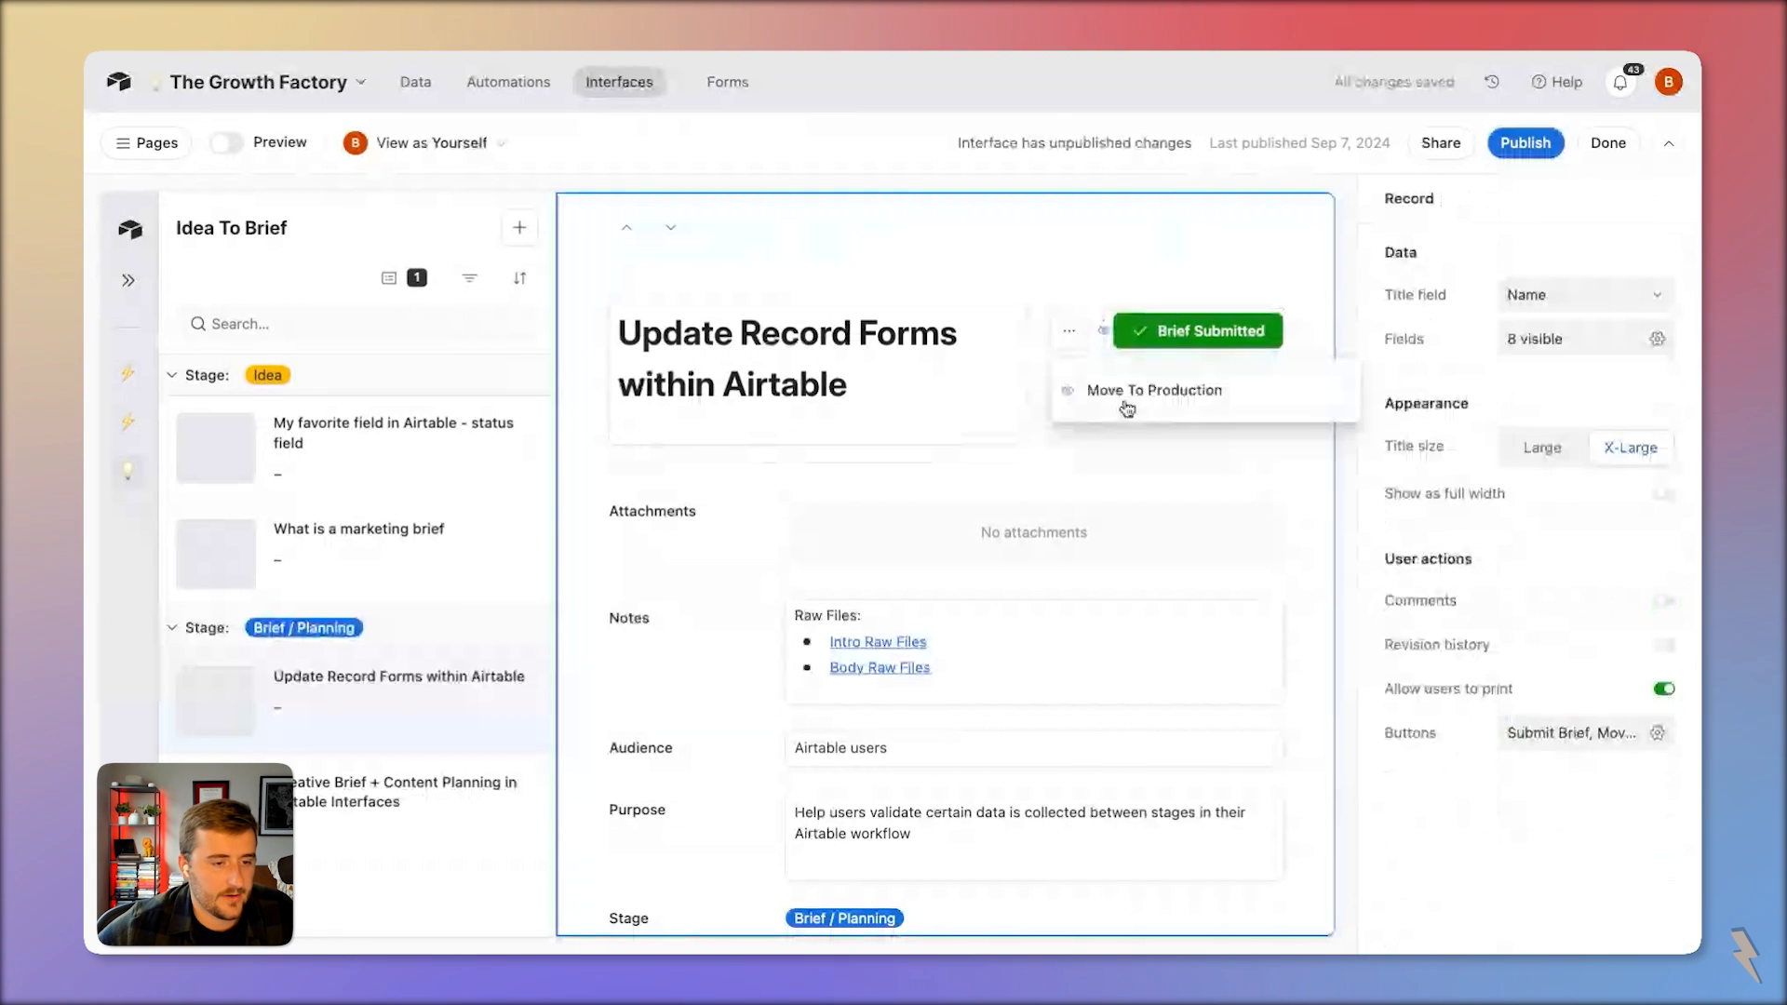
pyautogui.click(1127, 403)
pyautogui.click(1526, 145)
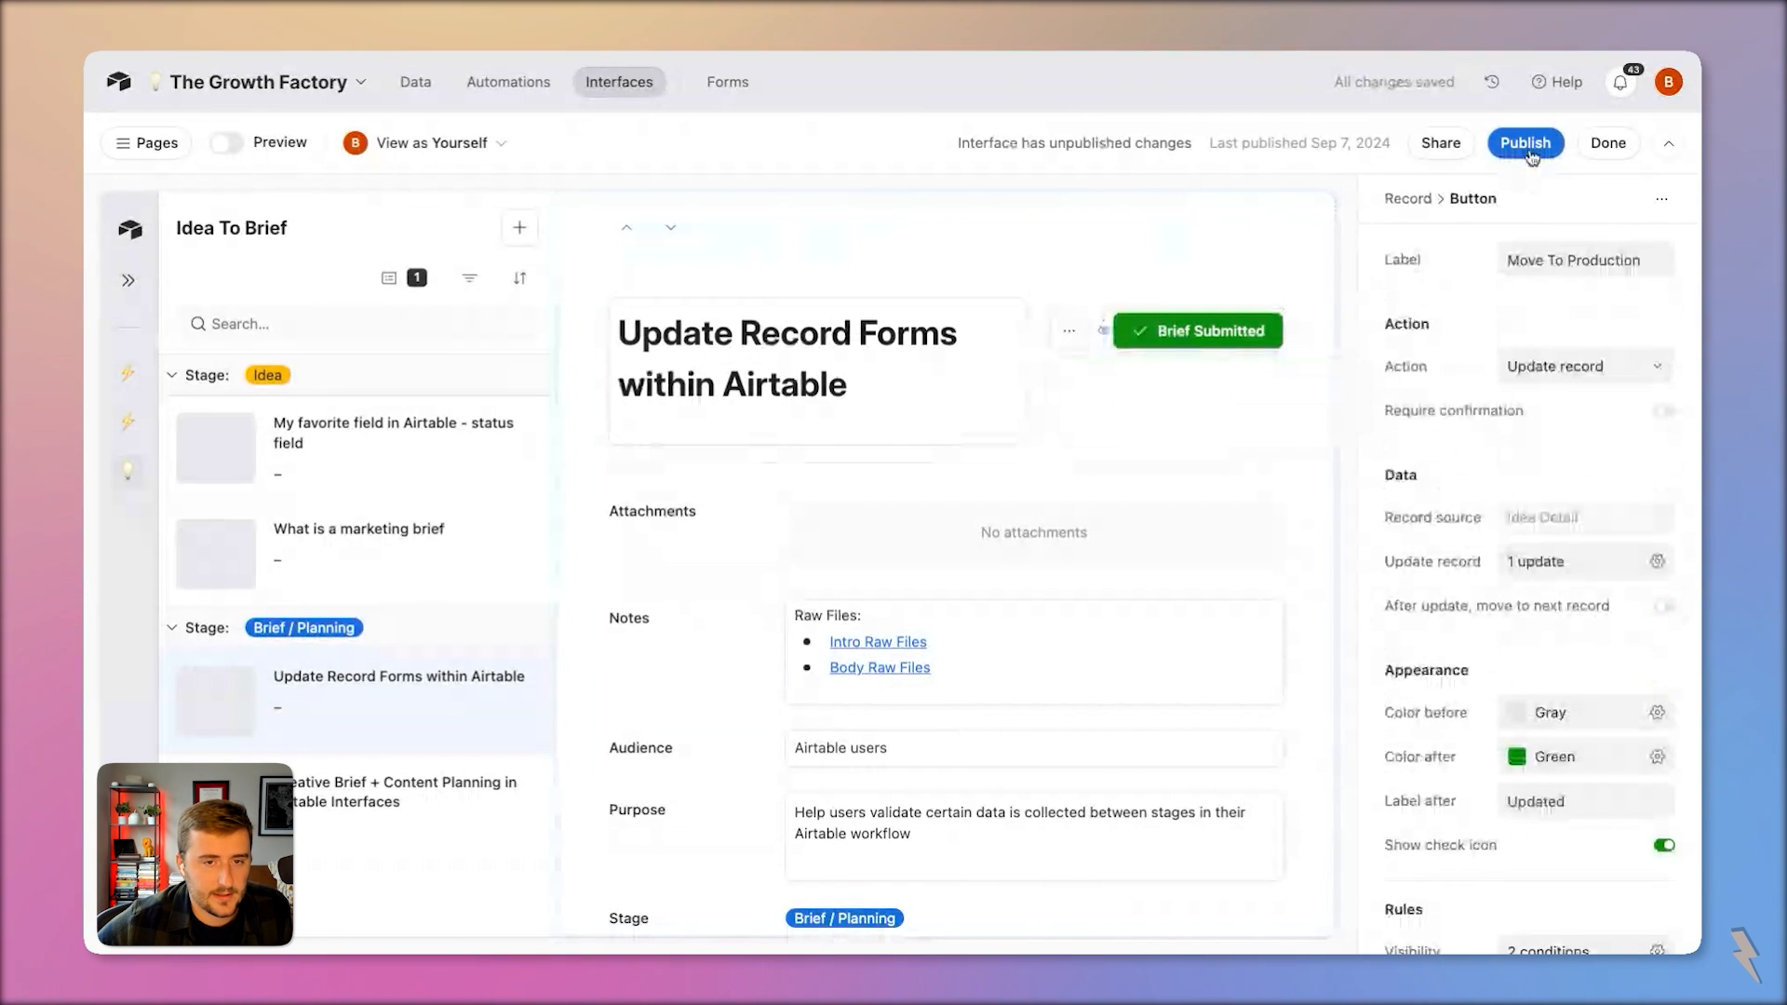
pyautogui.click(1107, 708)
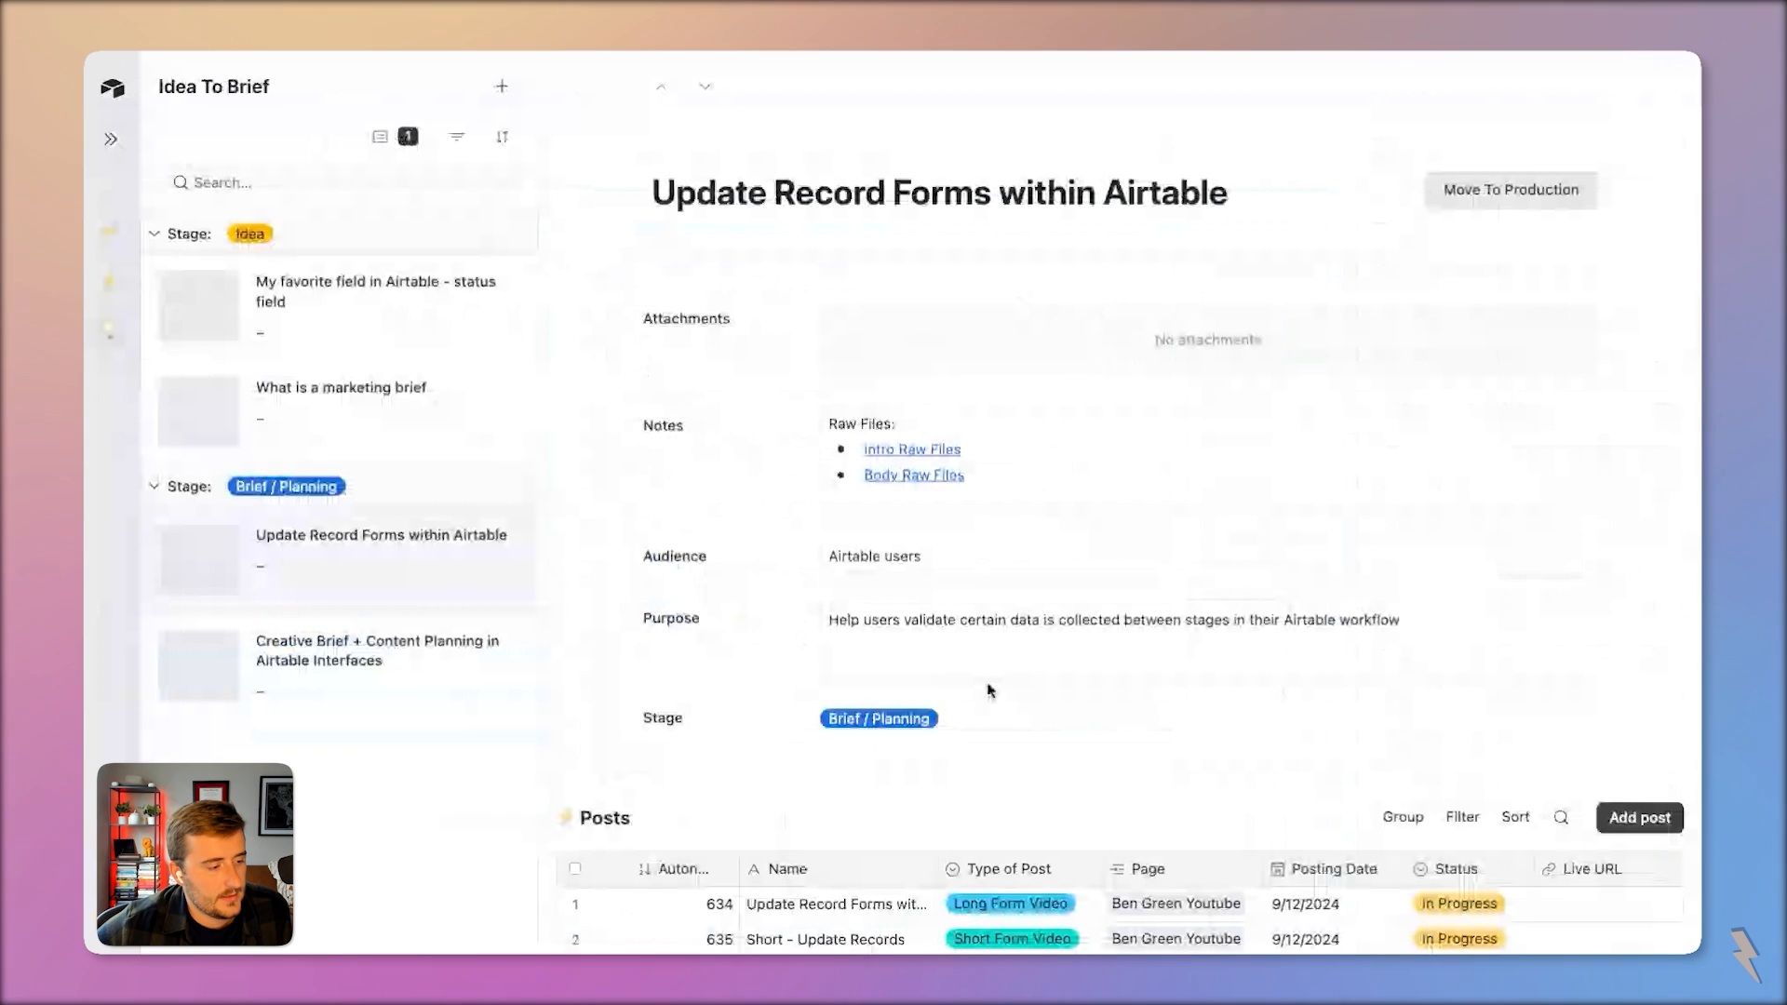
# Open the Creative Brief + Content Planning in Airtable Interfaces record and enter "Raw files:" with a bullet "s" in its Notes
pyautogui.click(403, 670)
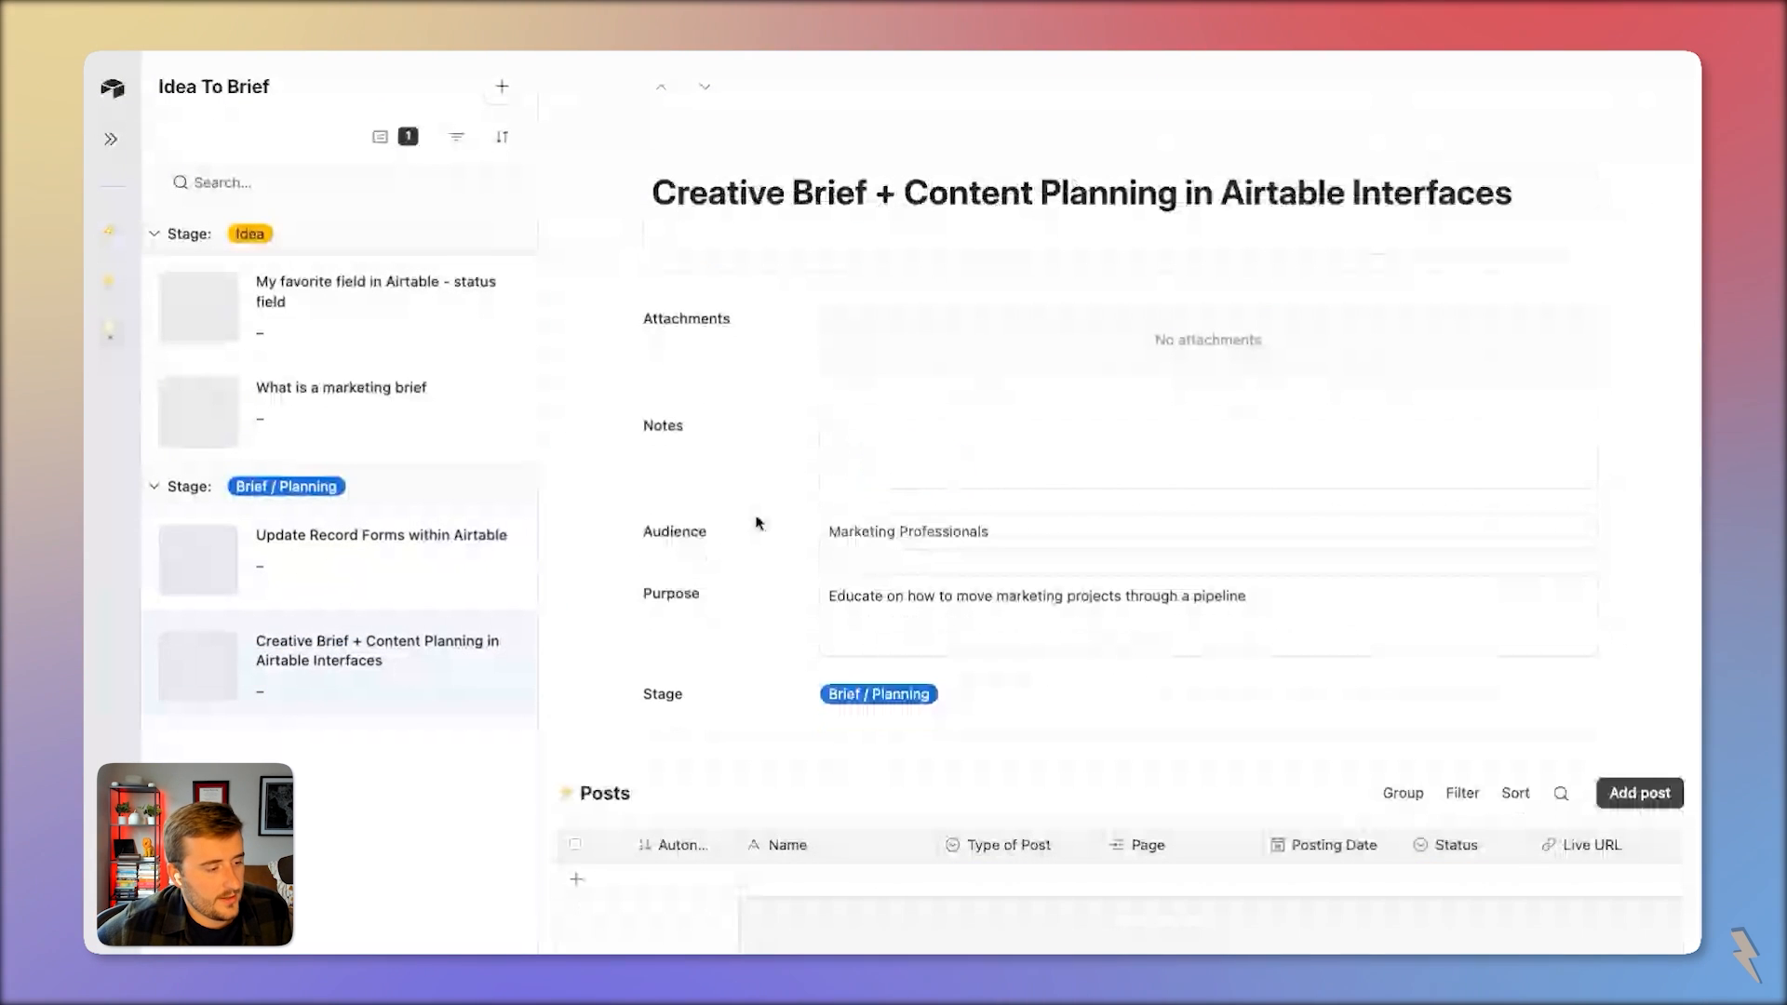
pyautogui.click(882, 450)
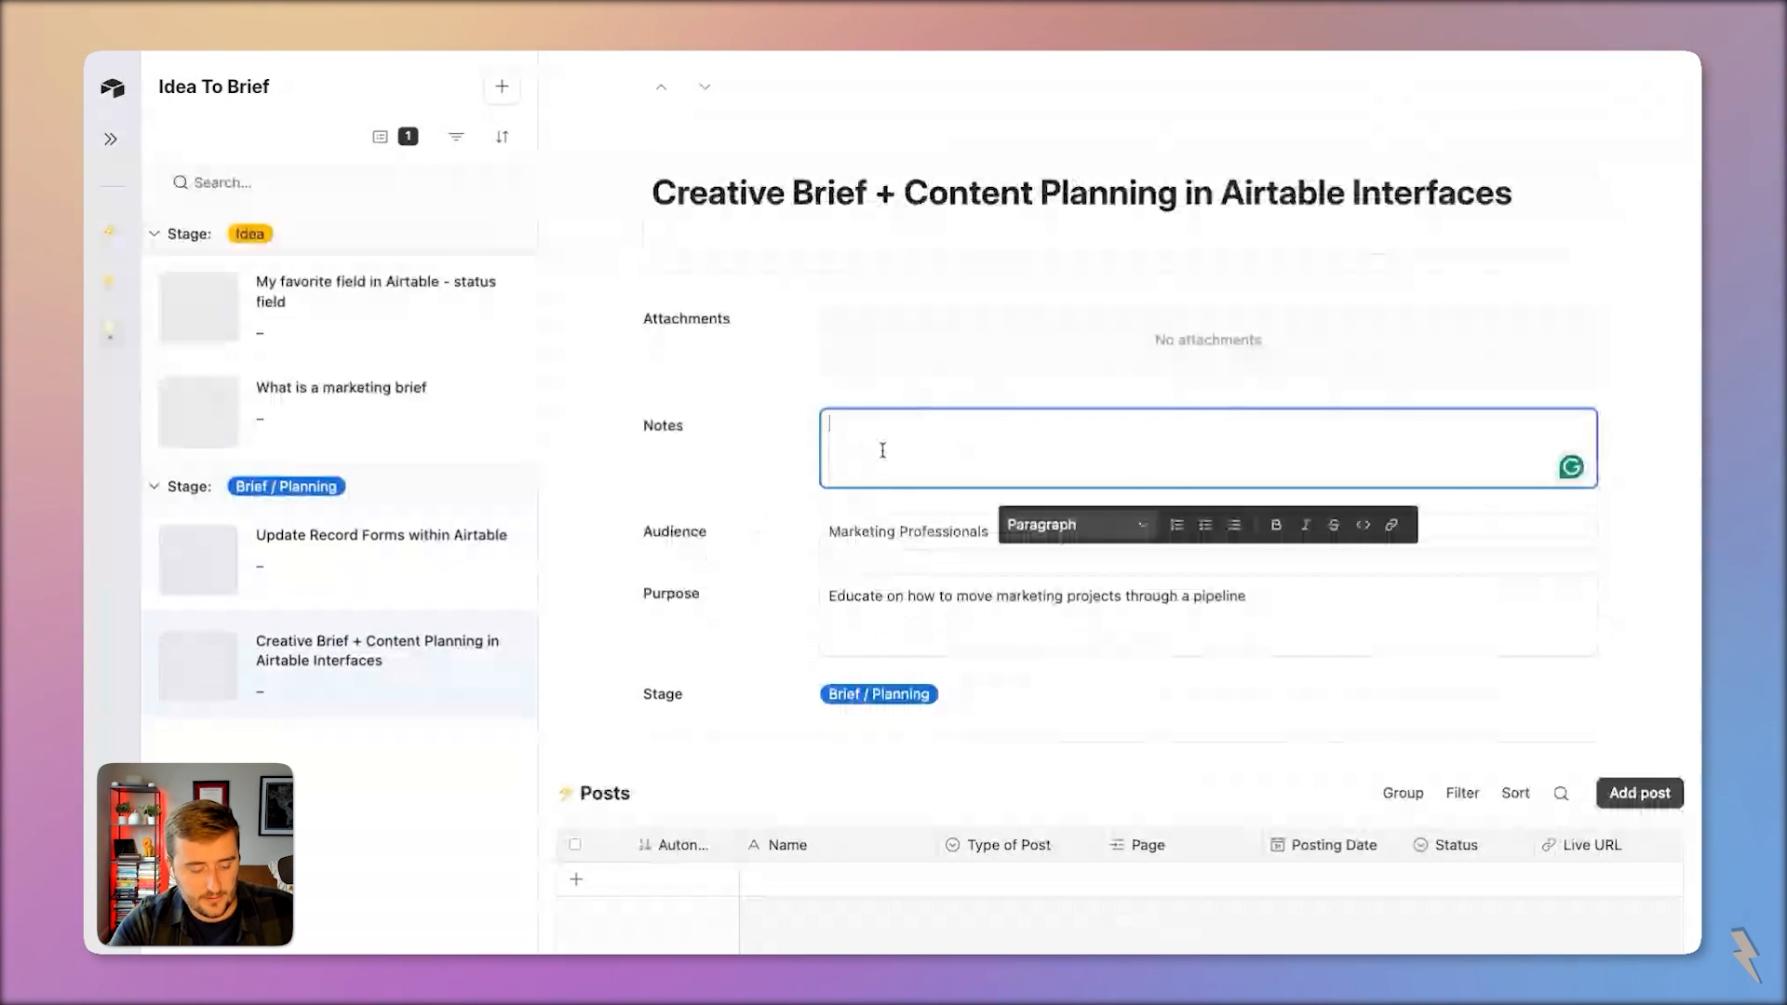
pyautogui.write('Raw files')
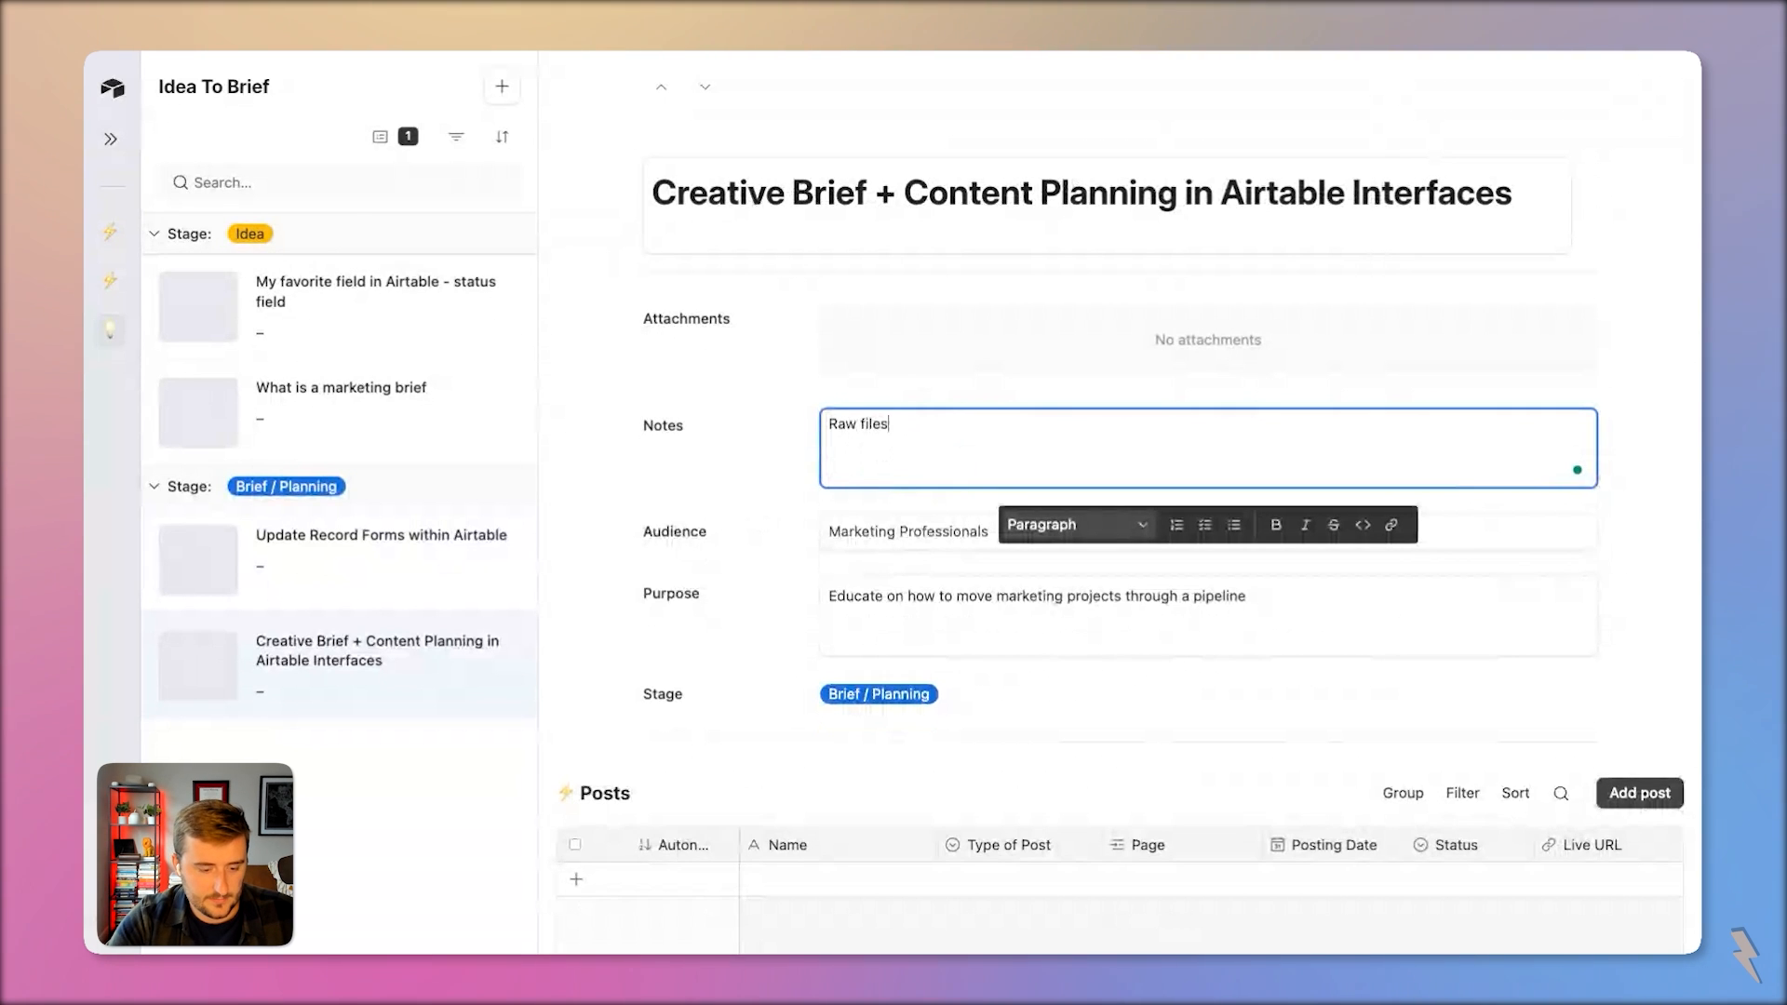
pyautogui.write(':')
pyautogui.press('Return')
pyautogui.write('-')
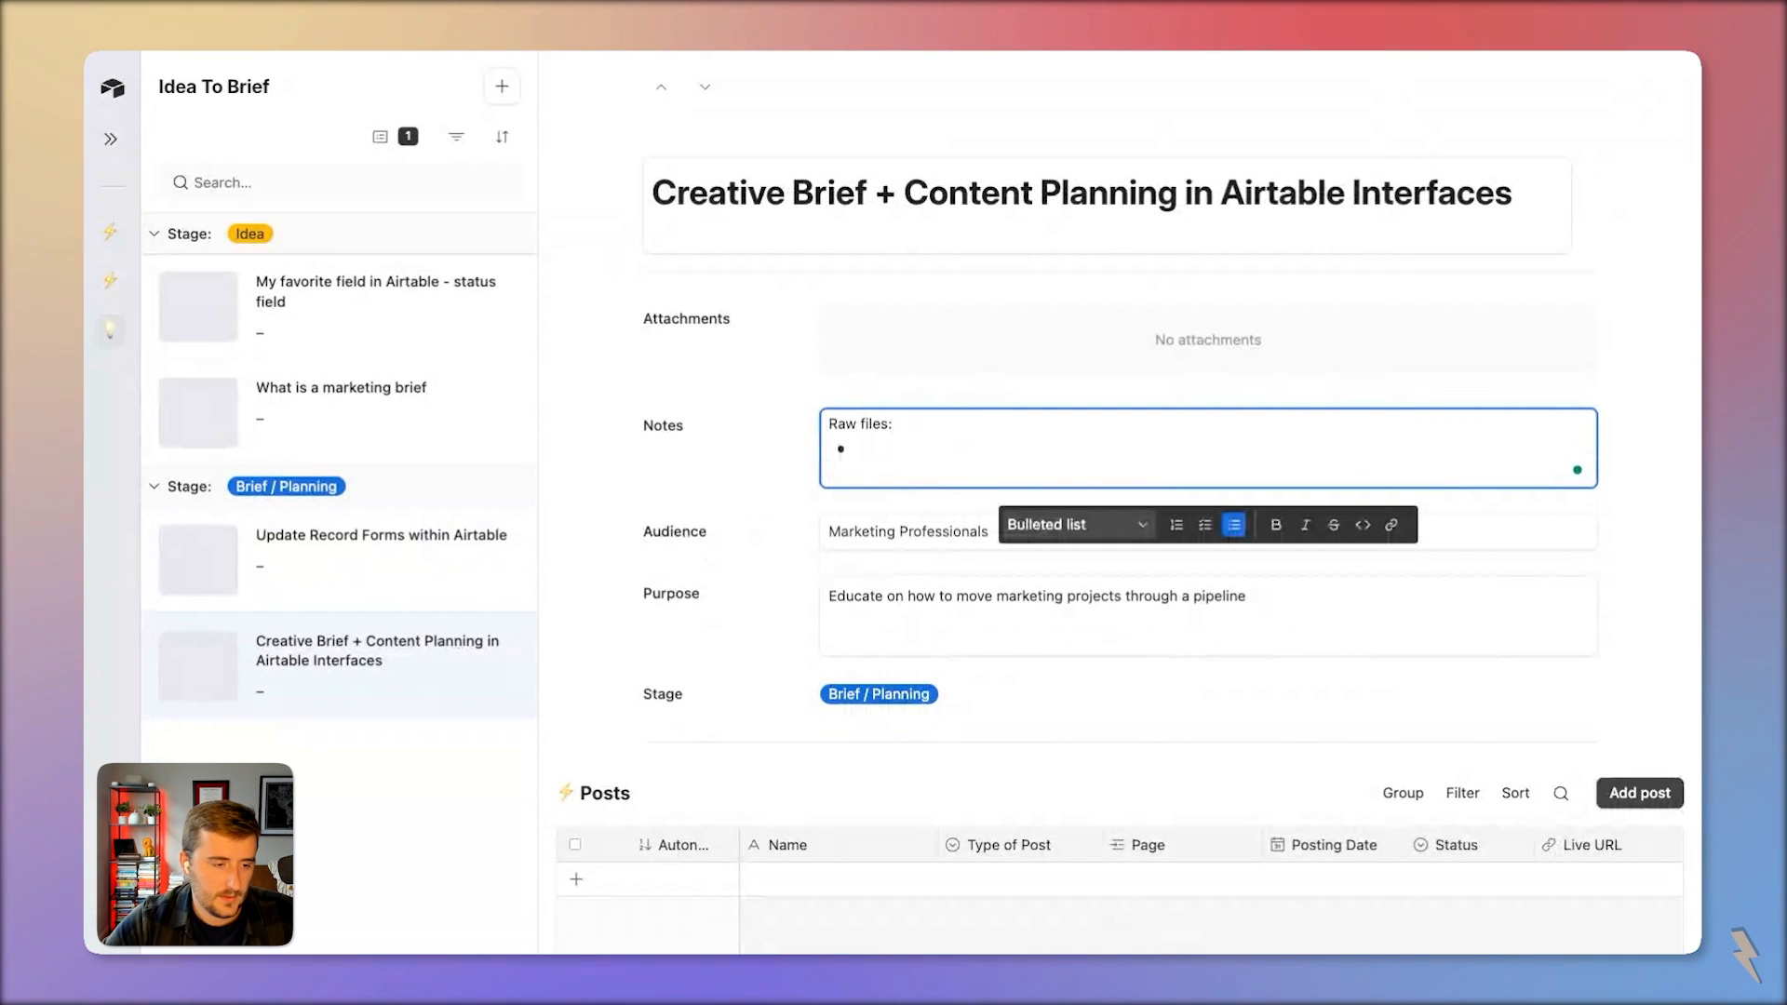
pyautogui.press('BackSpace')
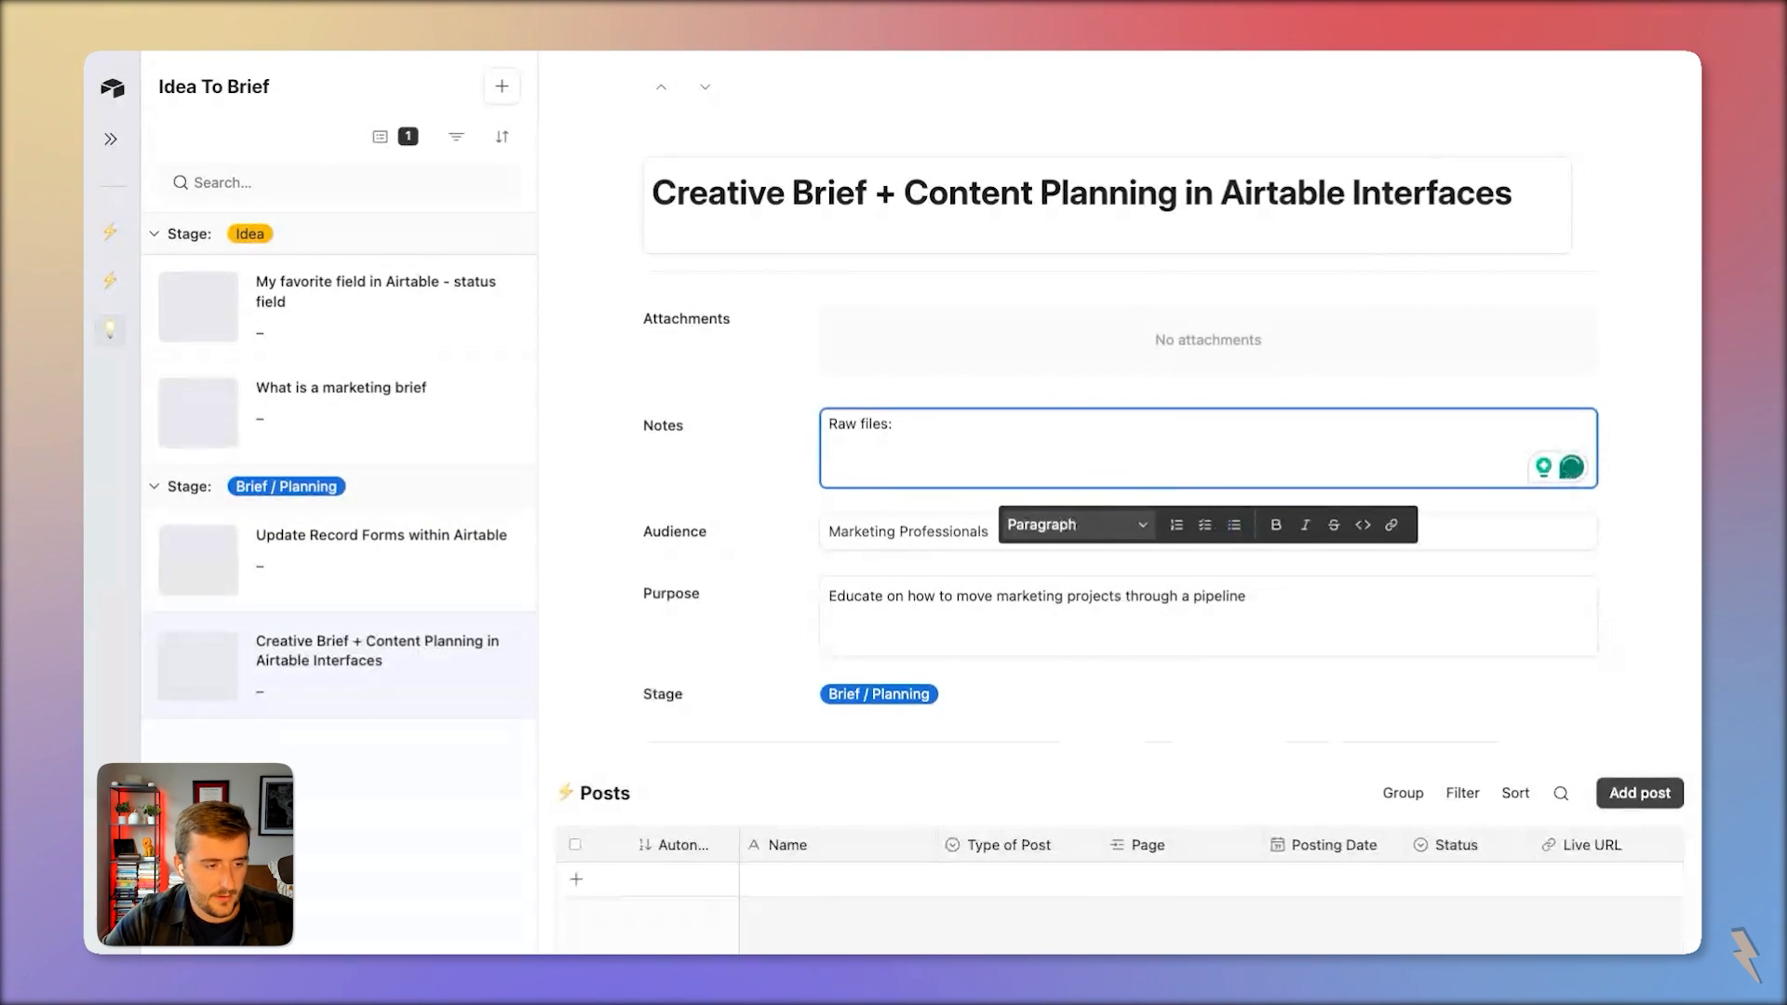
pyautogui.write('s')
pyautogui.press('Return')
pyautogui.press('Return')
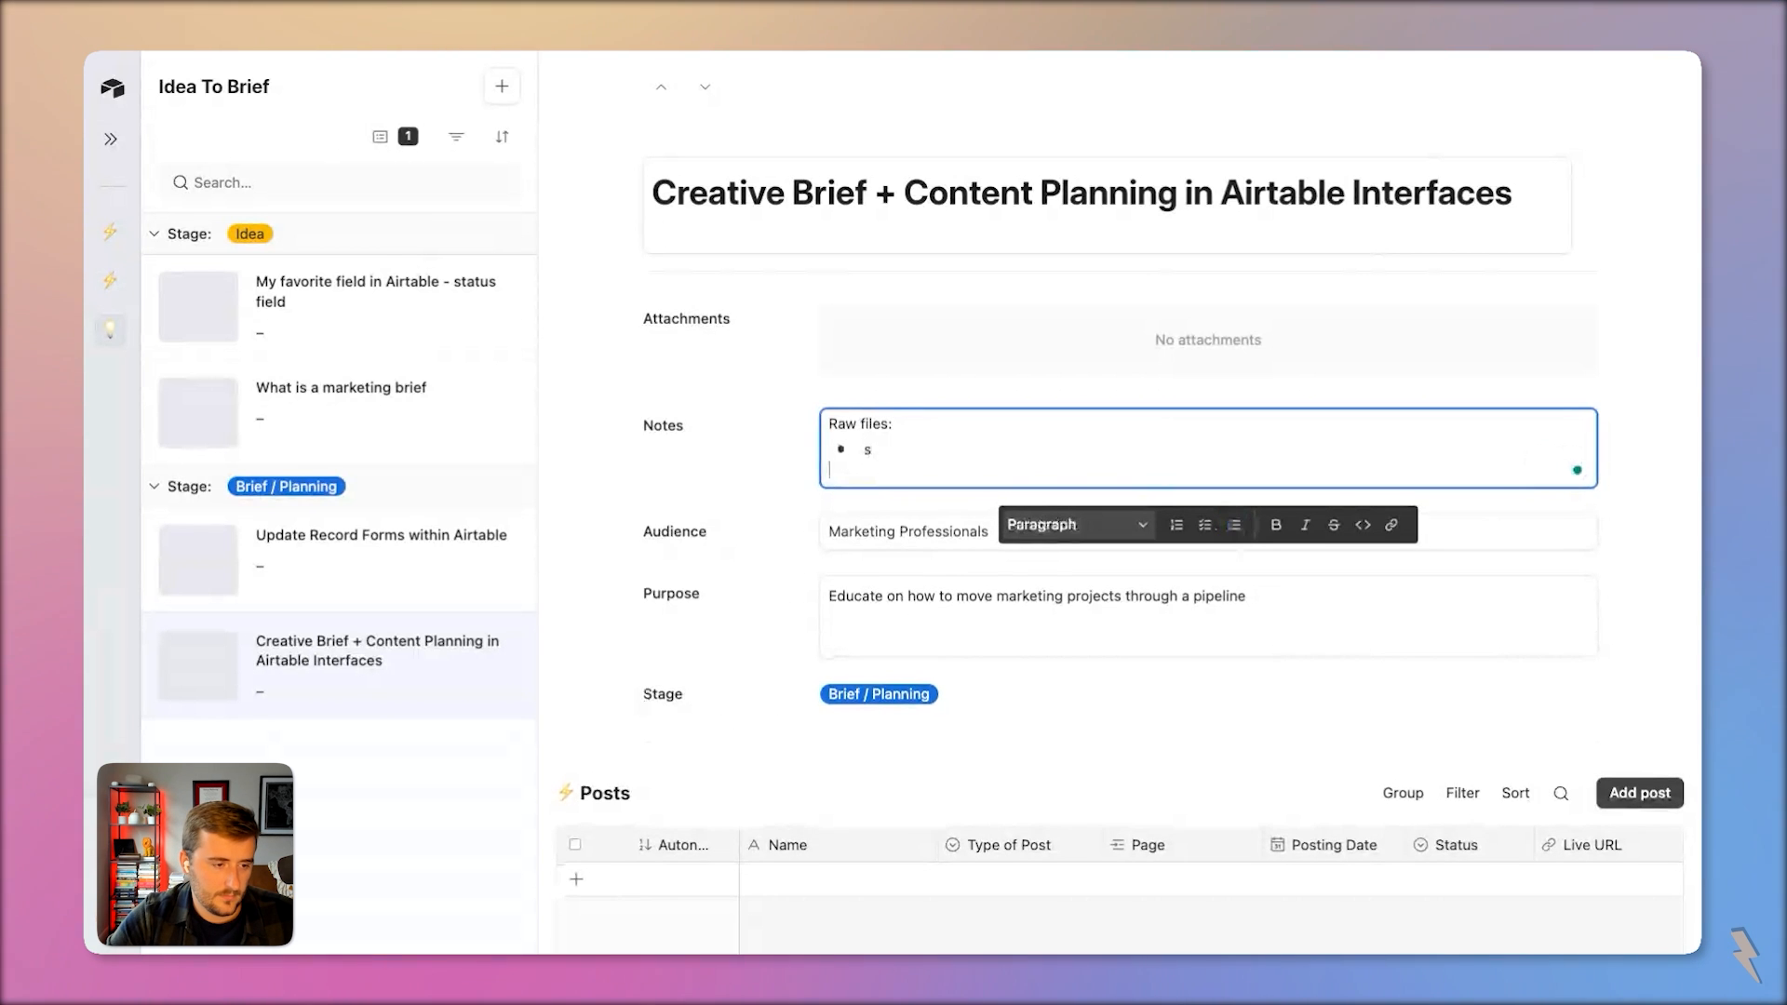
pyautogui.scroll(-1, 1124, 502)
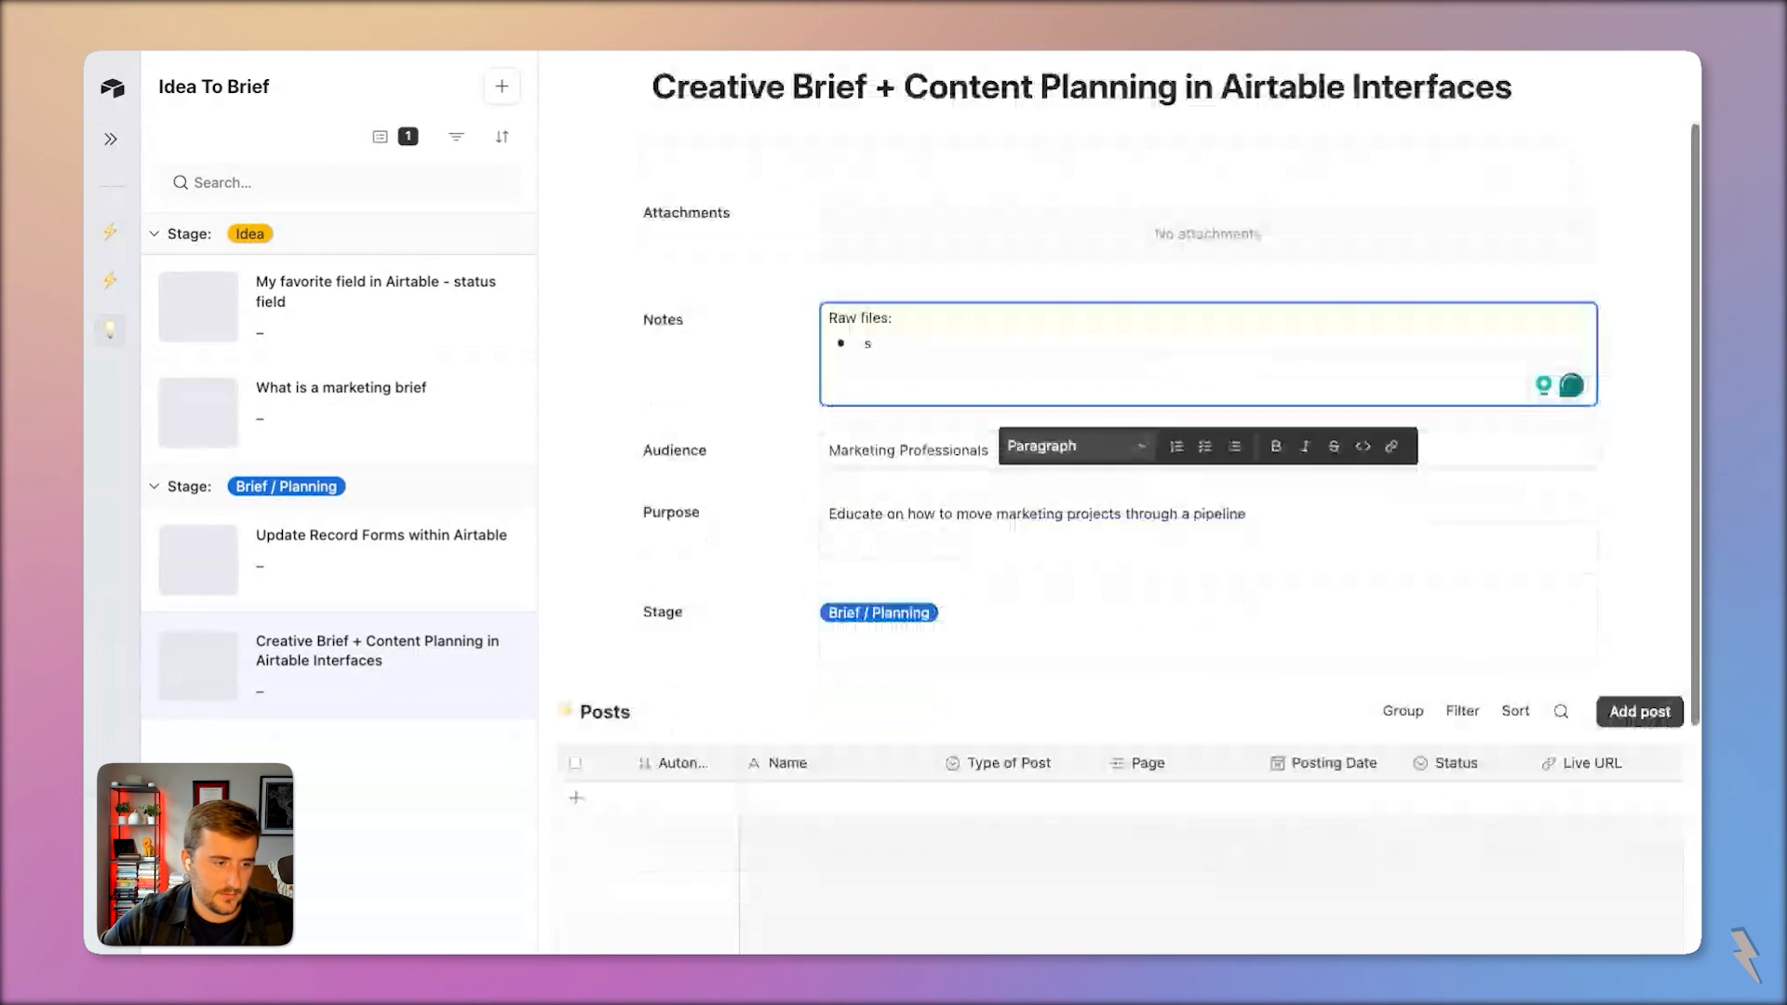
pyautogui.press('BackSpace')
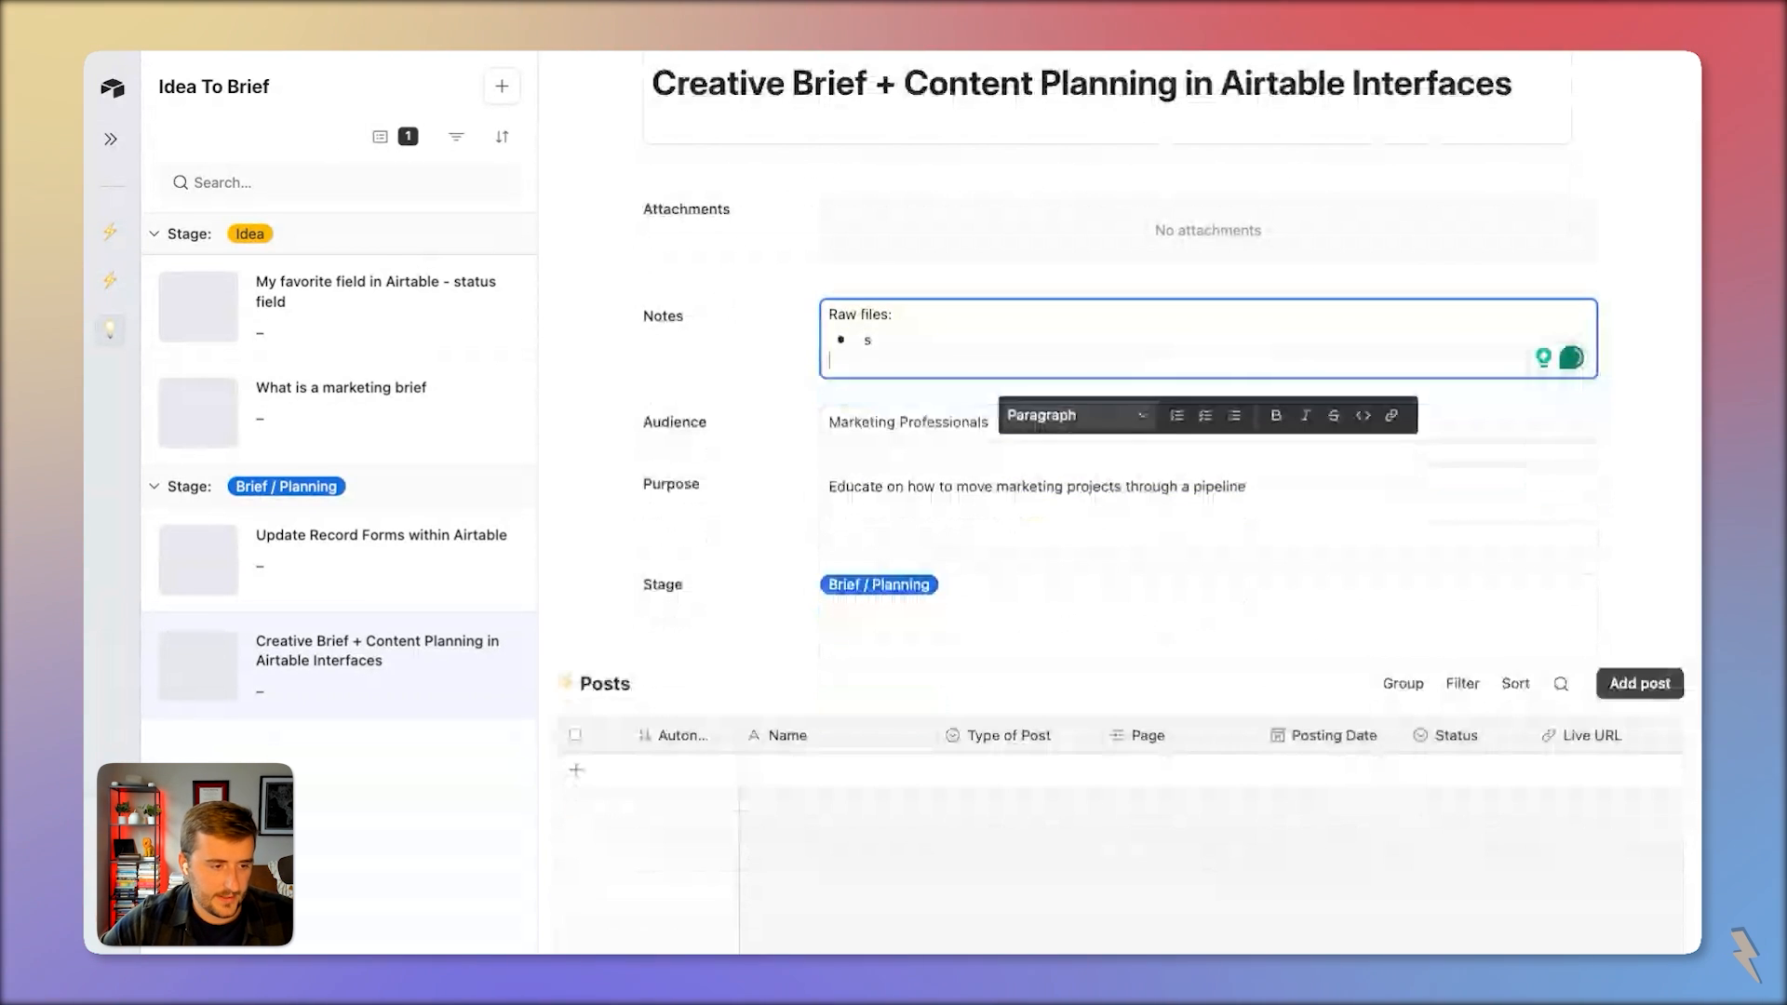
pyautogui.press('Up')
# Add a post to the record's Posts table as a Long Form Video and assign it to the YouTube page
pyautogui.scroll(-2, 837, 592)
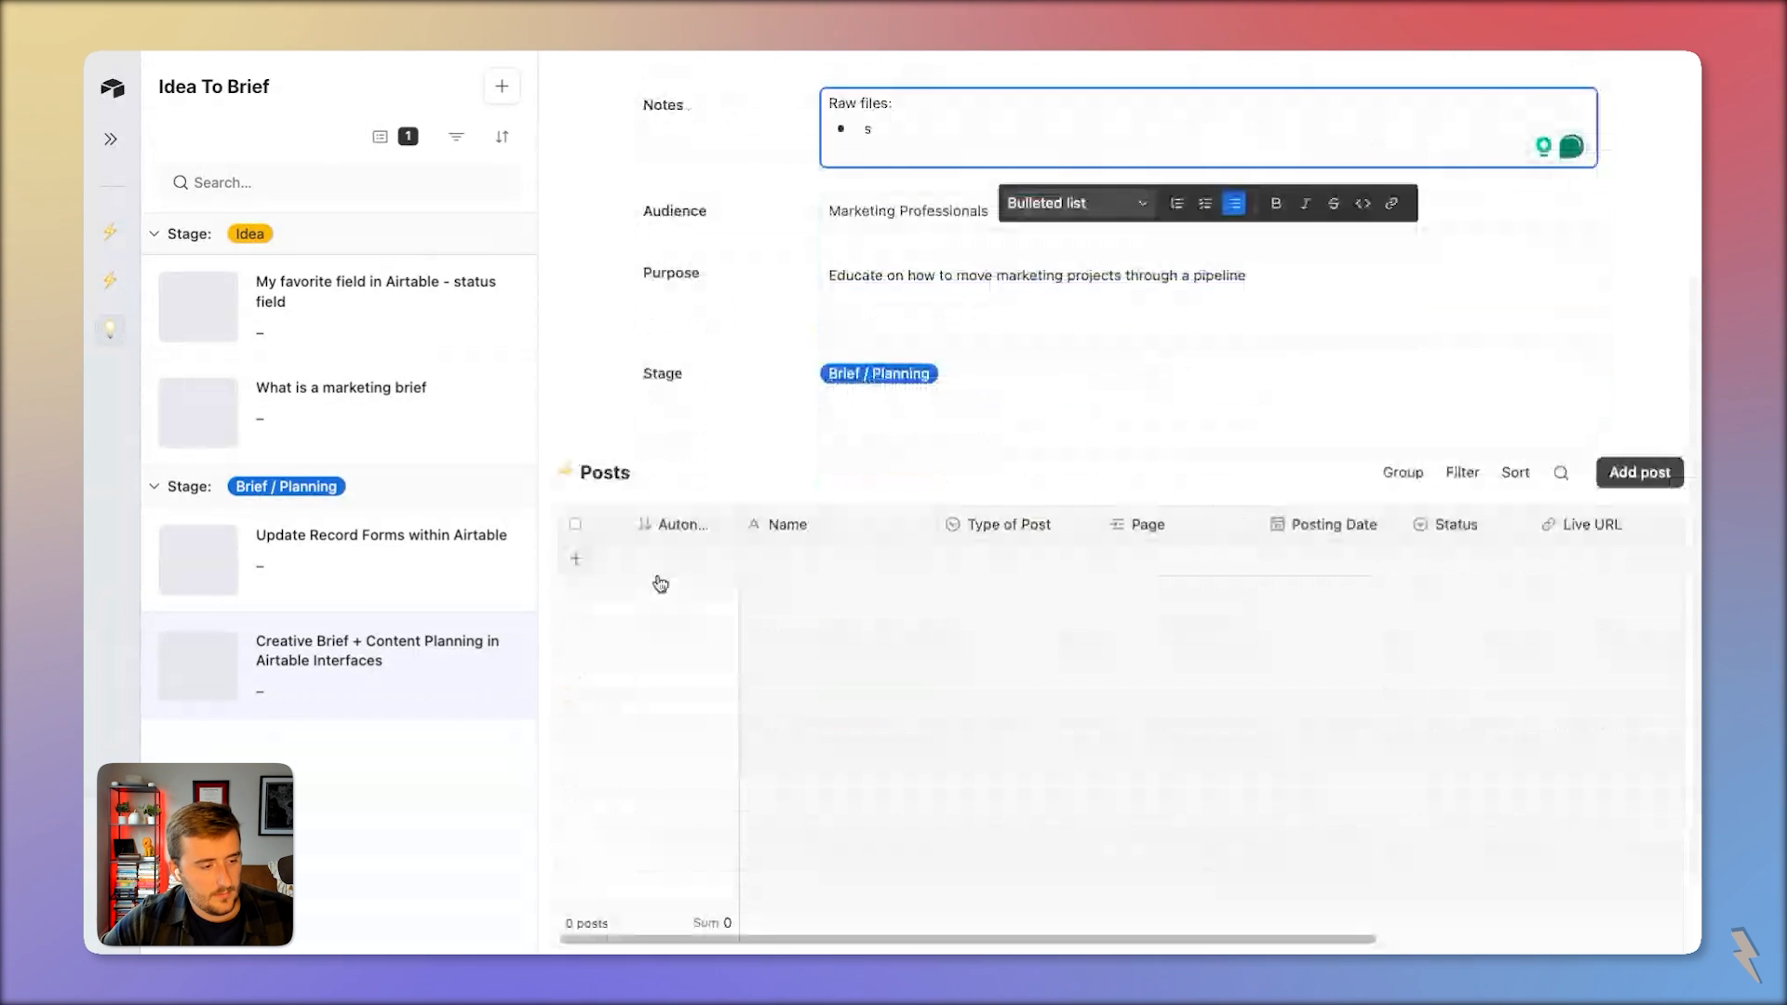
pyautogui.click(660, 583)
pyautogui.click(994, 565)
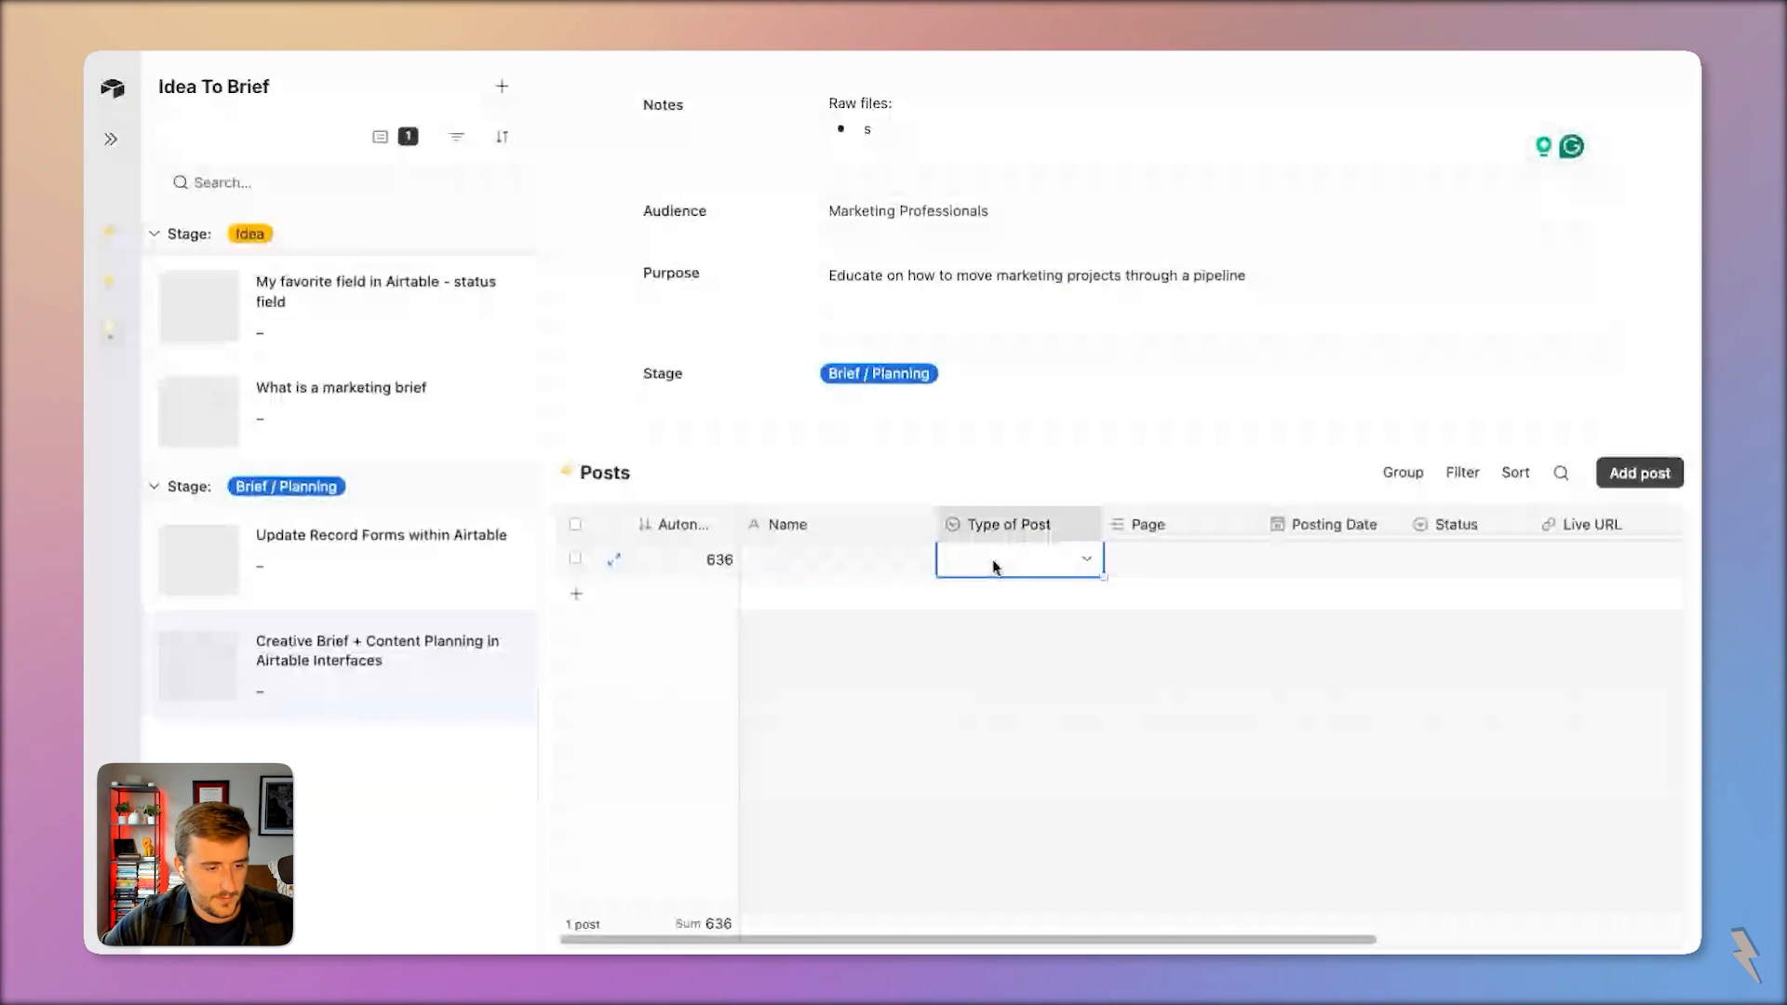
pyautogui.click(994, 566)
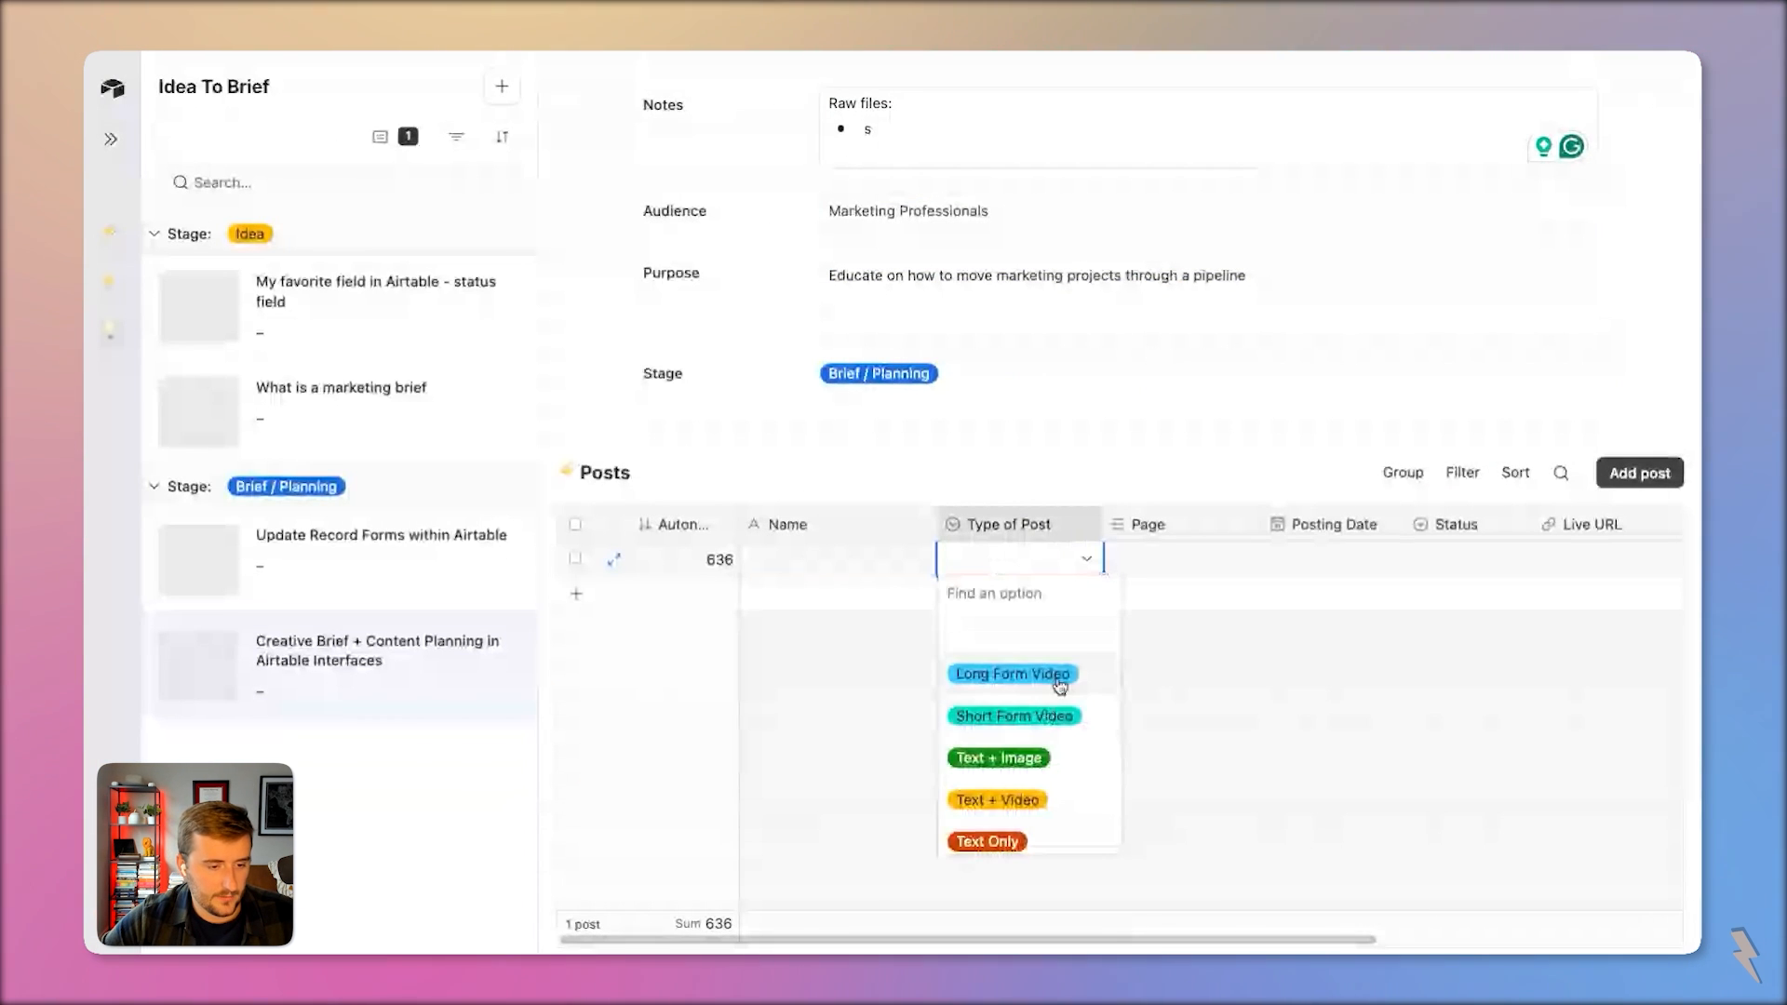
pyautogui.click(1057, 674)
pyautogui.click(1122, 558)
pyautogui.click(1120, 560)
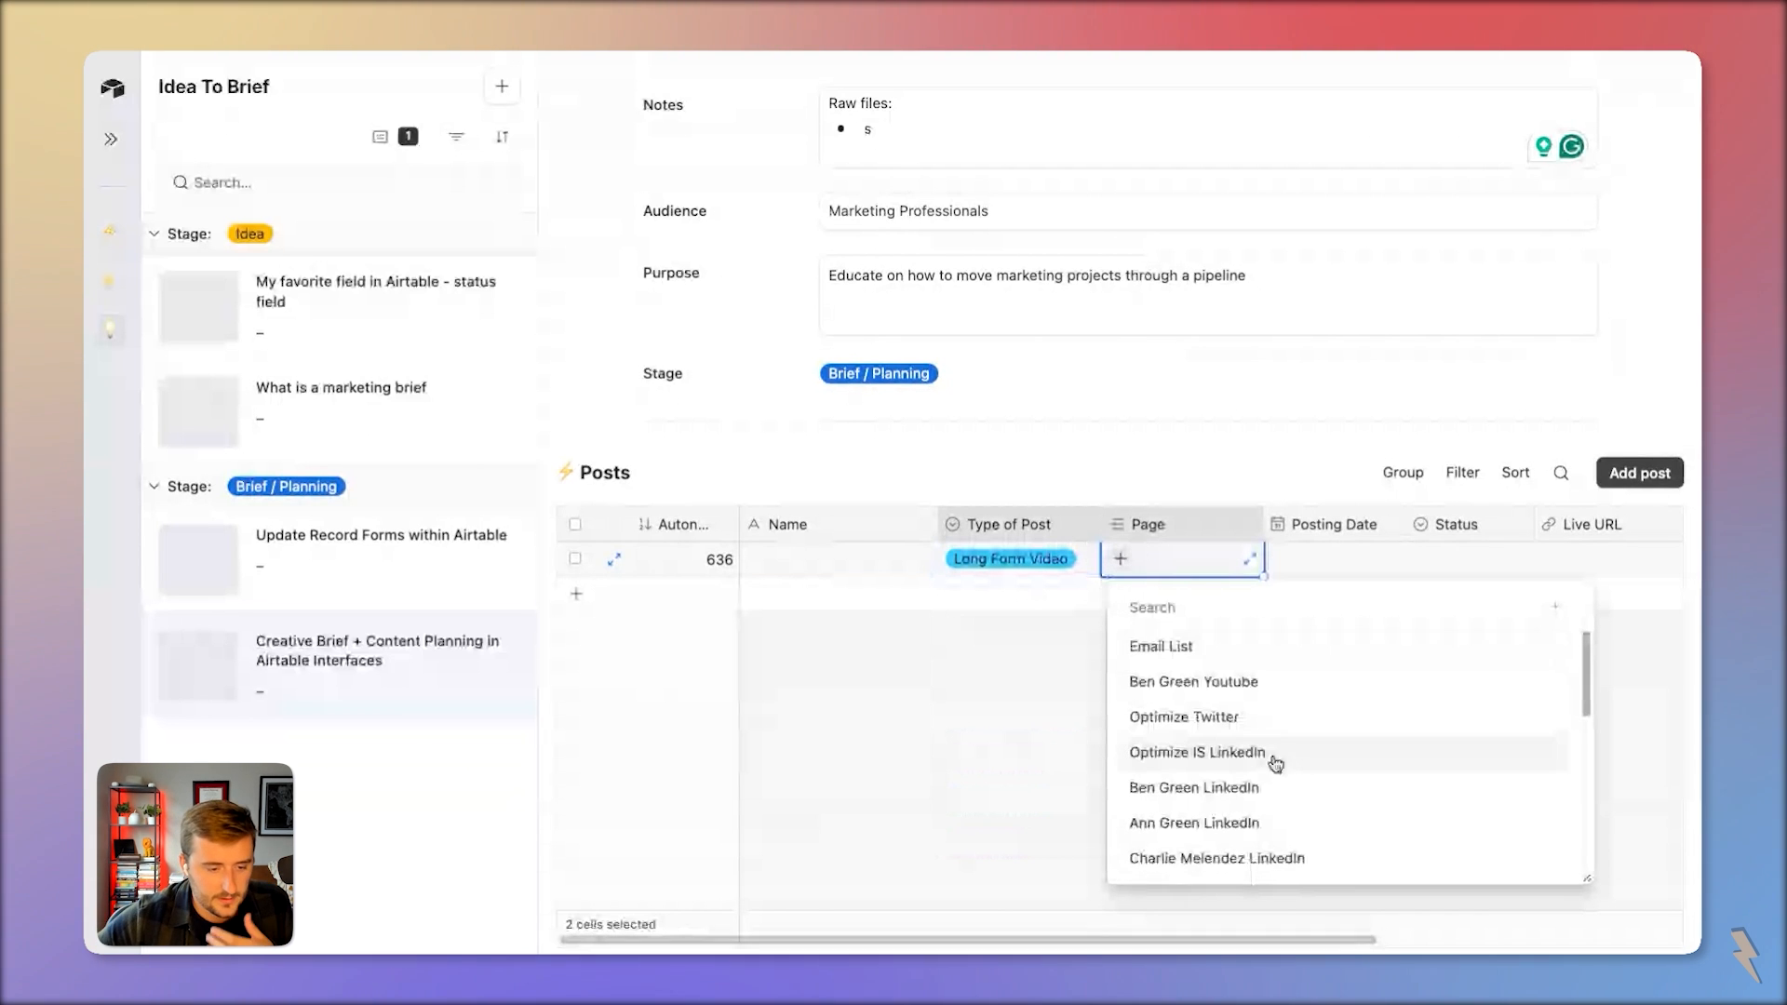
pyautogui.click(1233, 681)
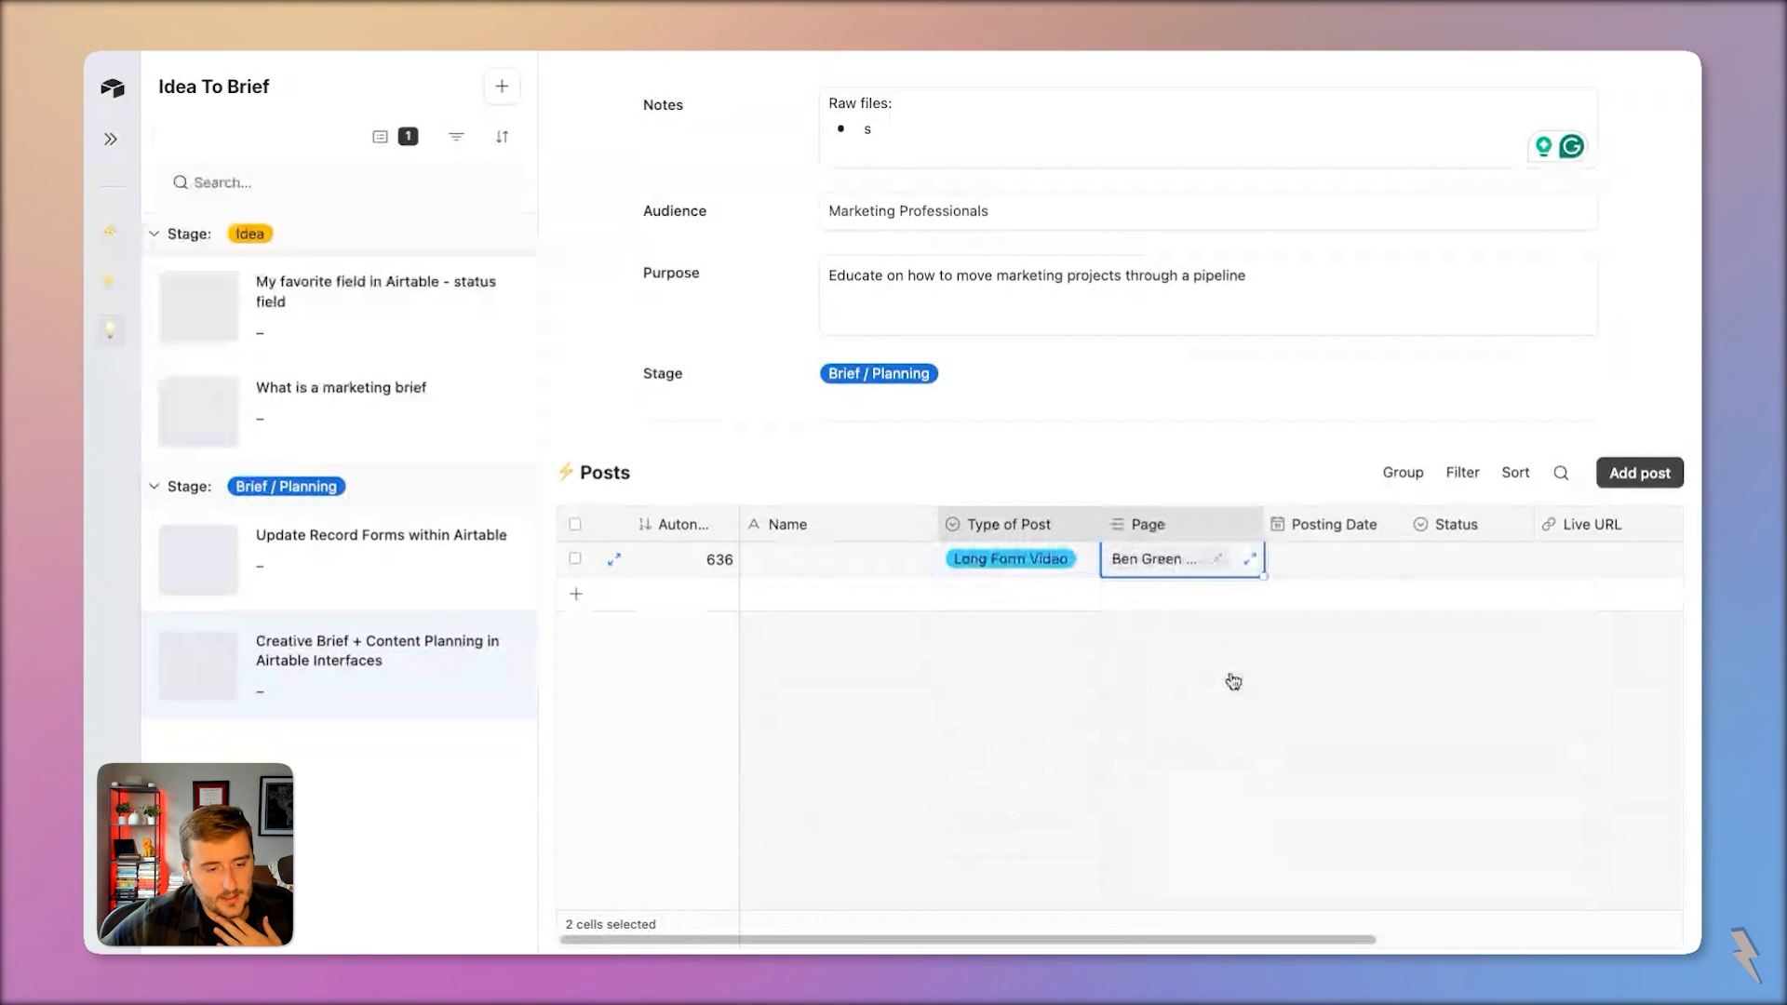
# Set the long form post's posting date to 9/13/2024 and its status to Planned
pyautogui.click(1359, 558)
pyautogui.click(1361, 556)
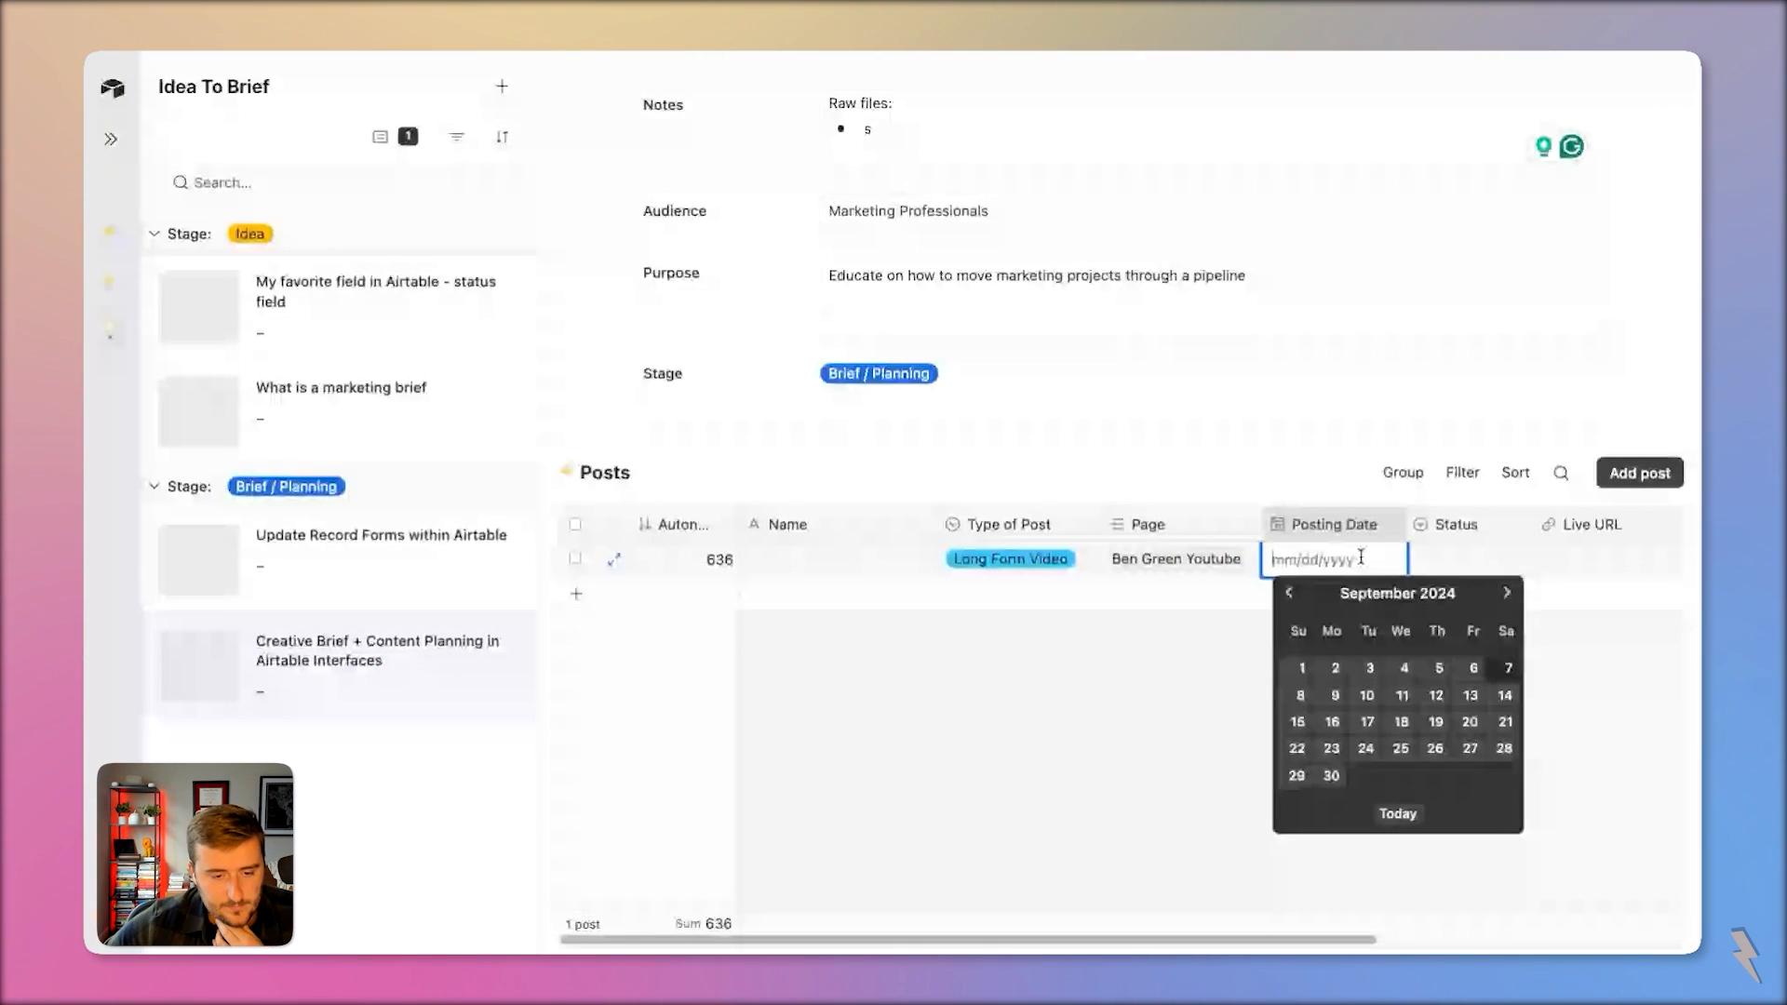
pyautogui.click(1478, 695)
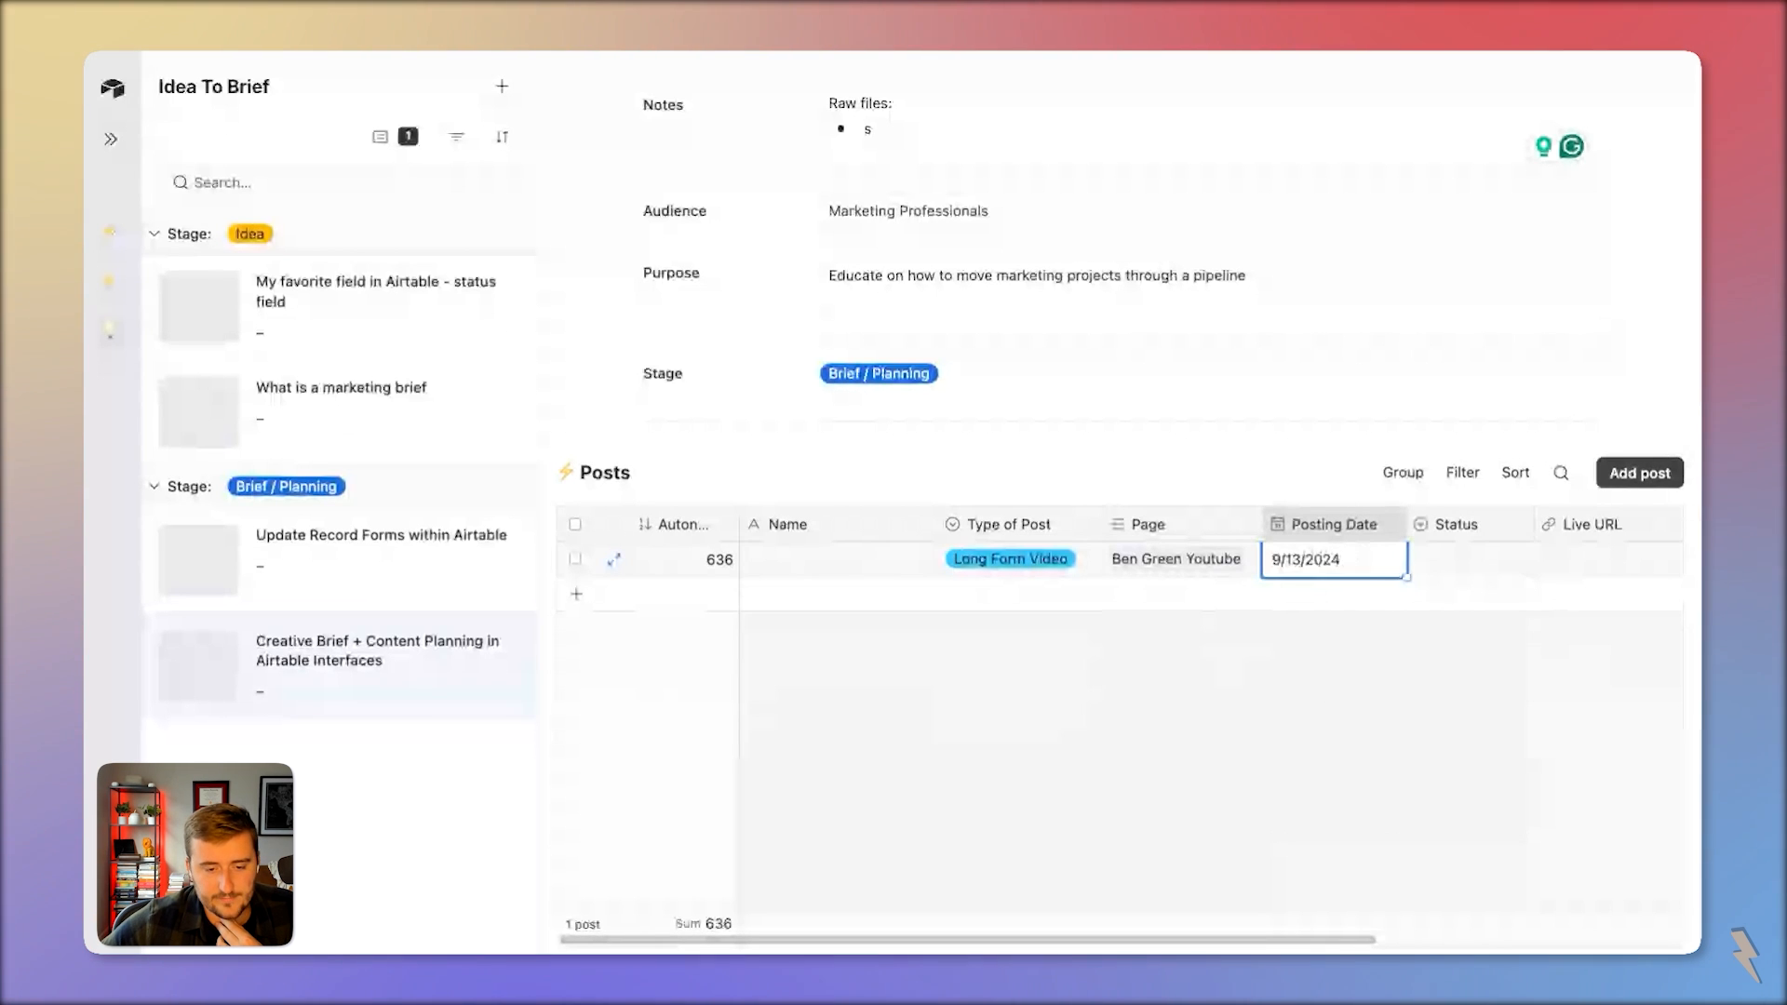
pyautogui.click(1468, 560)
pyautogui.click(1468, 559)
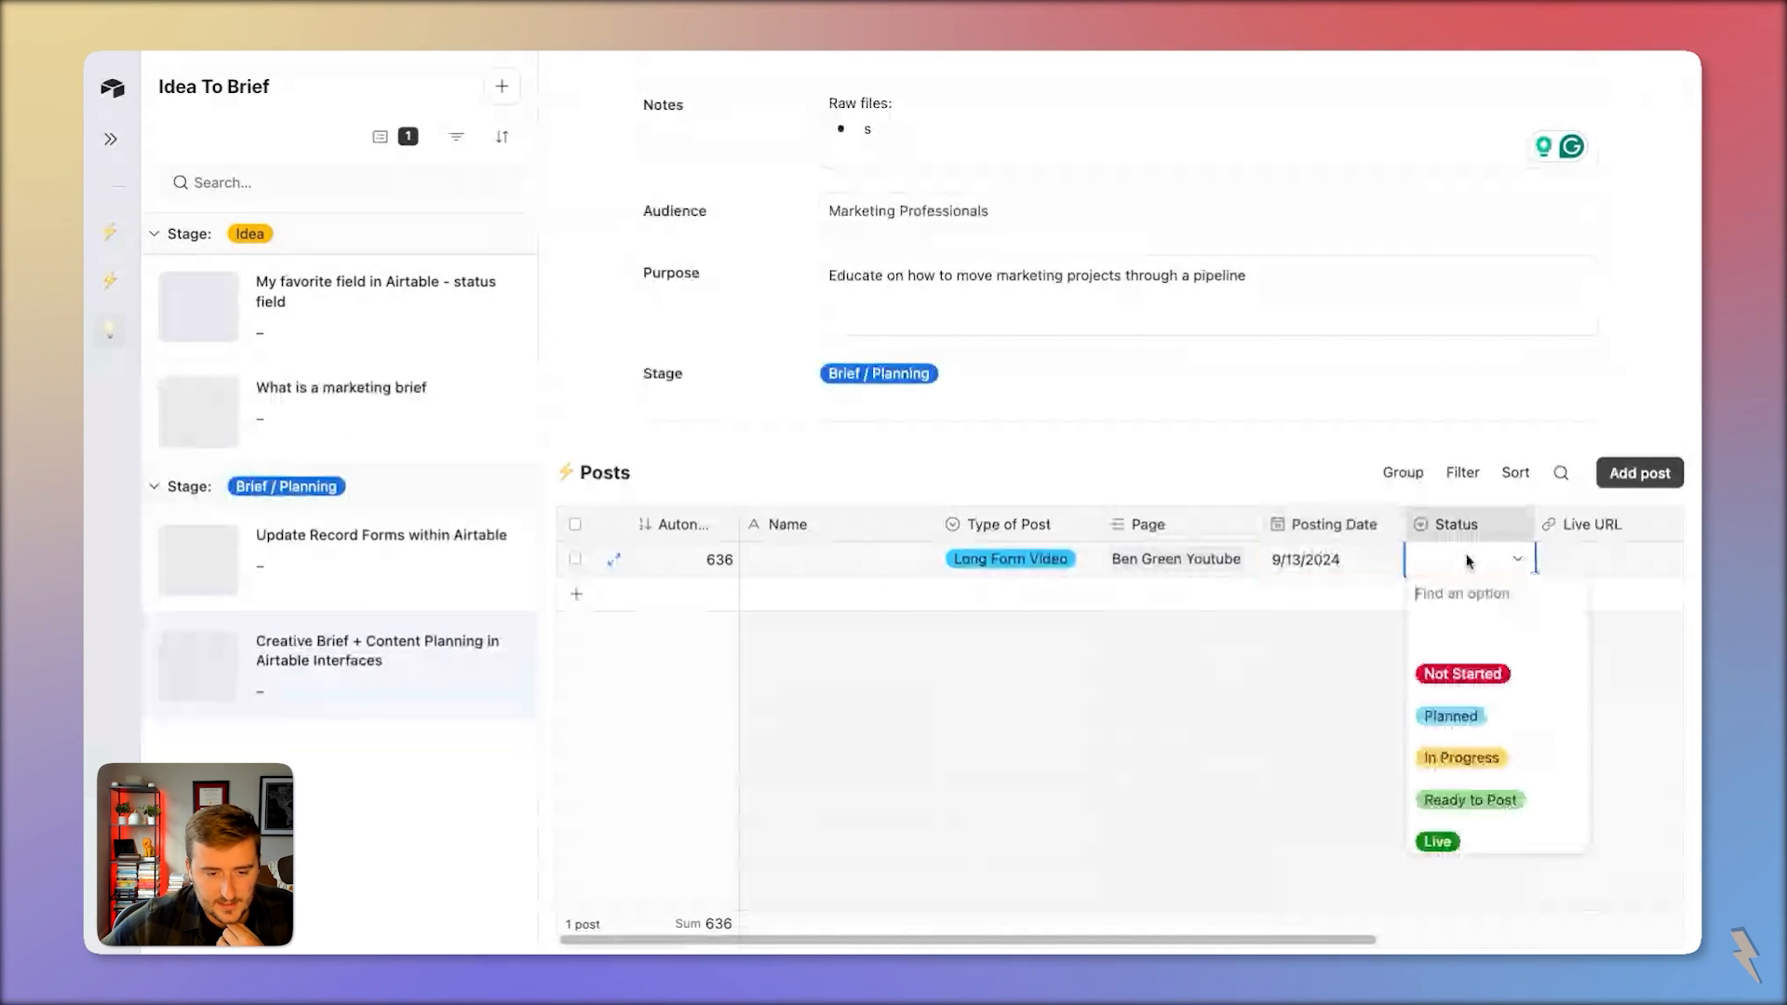
pyautogui.click(1496, 711)
pyautogui.hscroll(2, 1496, 710)
pyautogui.hscroll(2, 1412, 609)
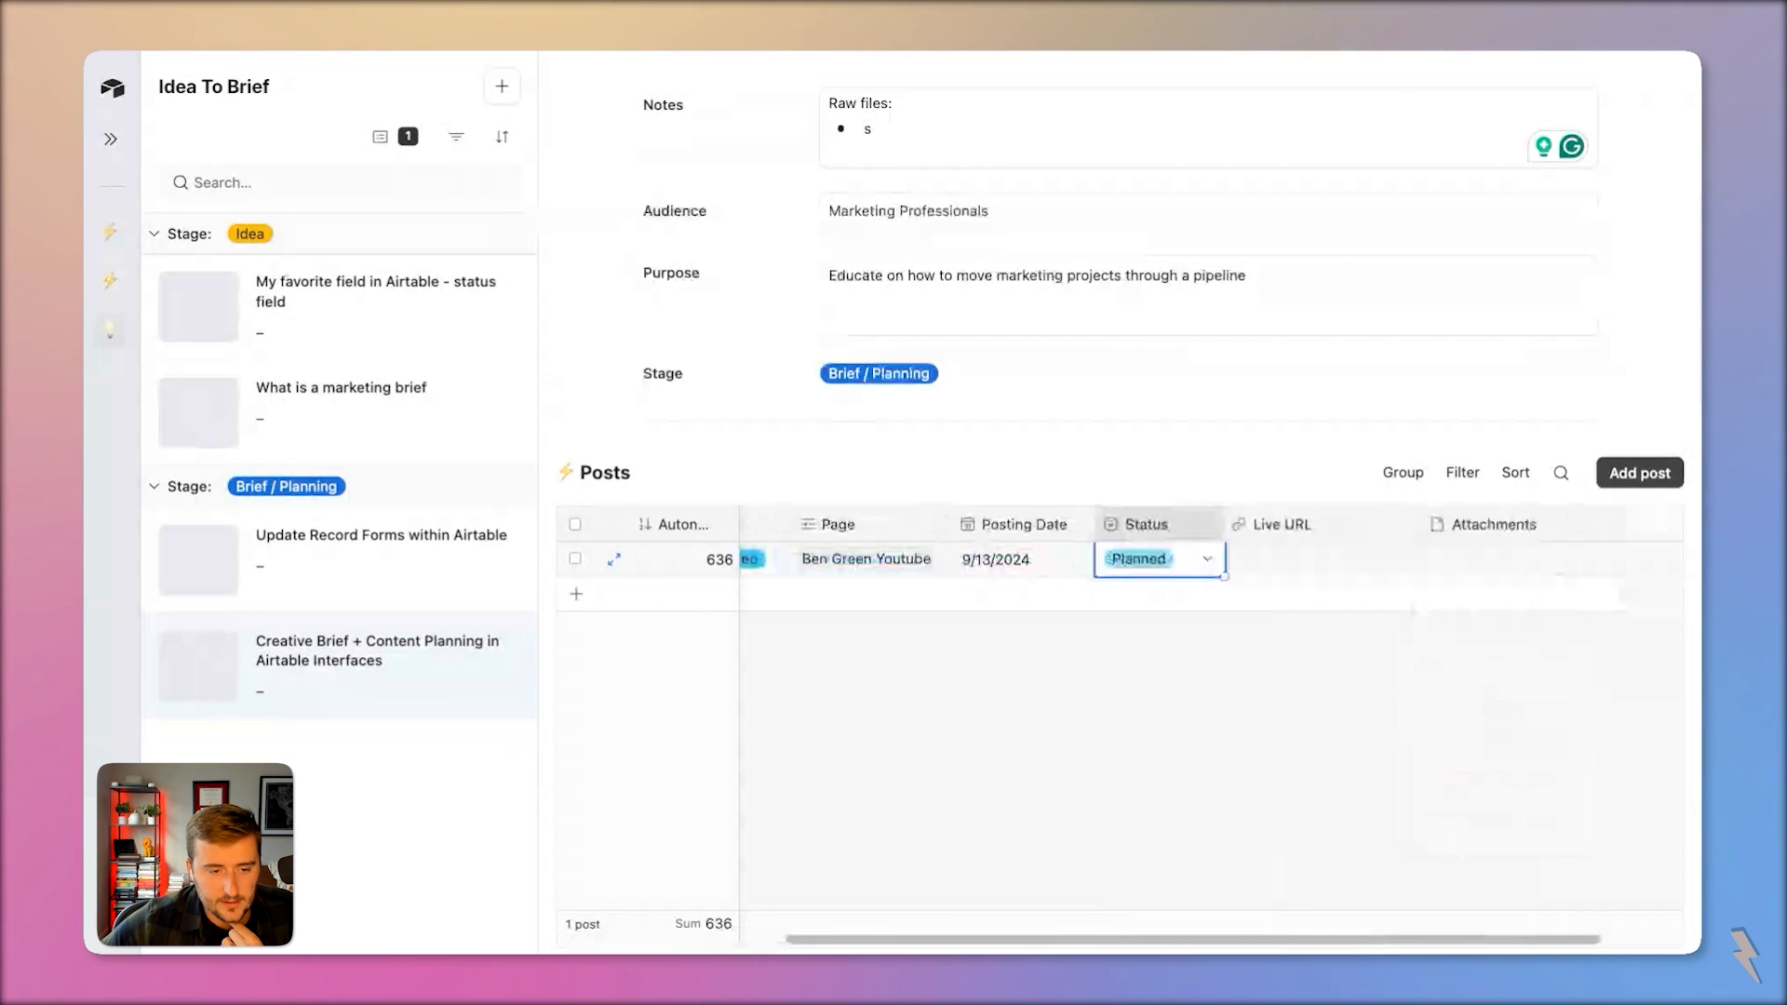
pyautogui.hscroll(-3, 1412, 610)
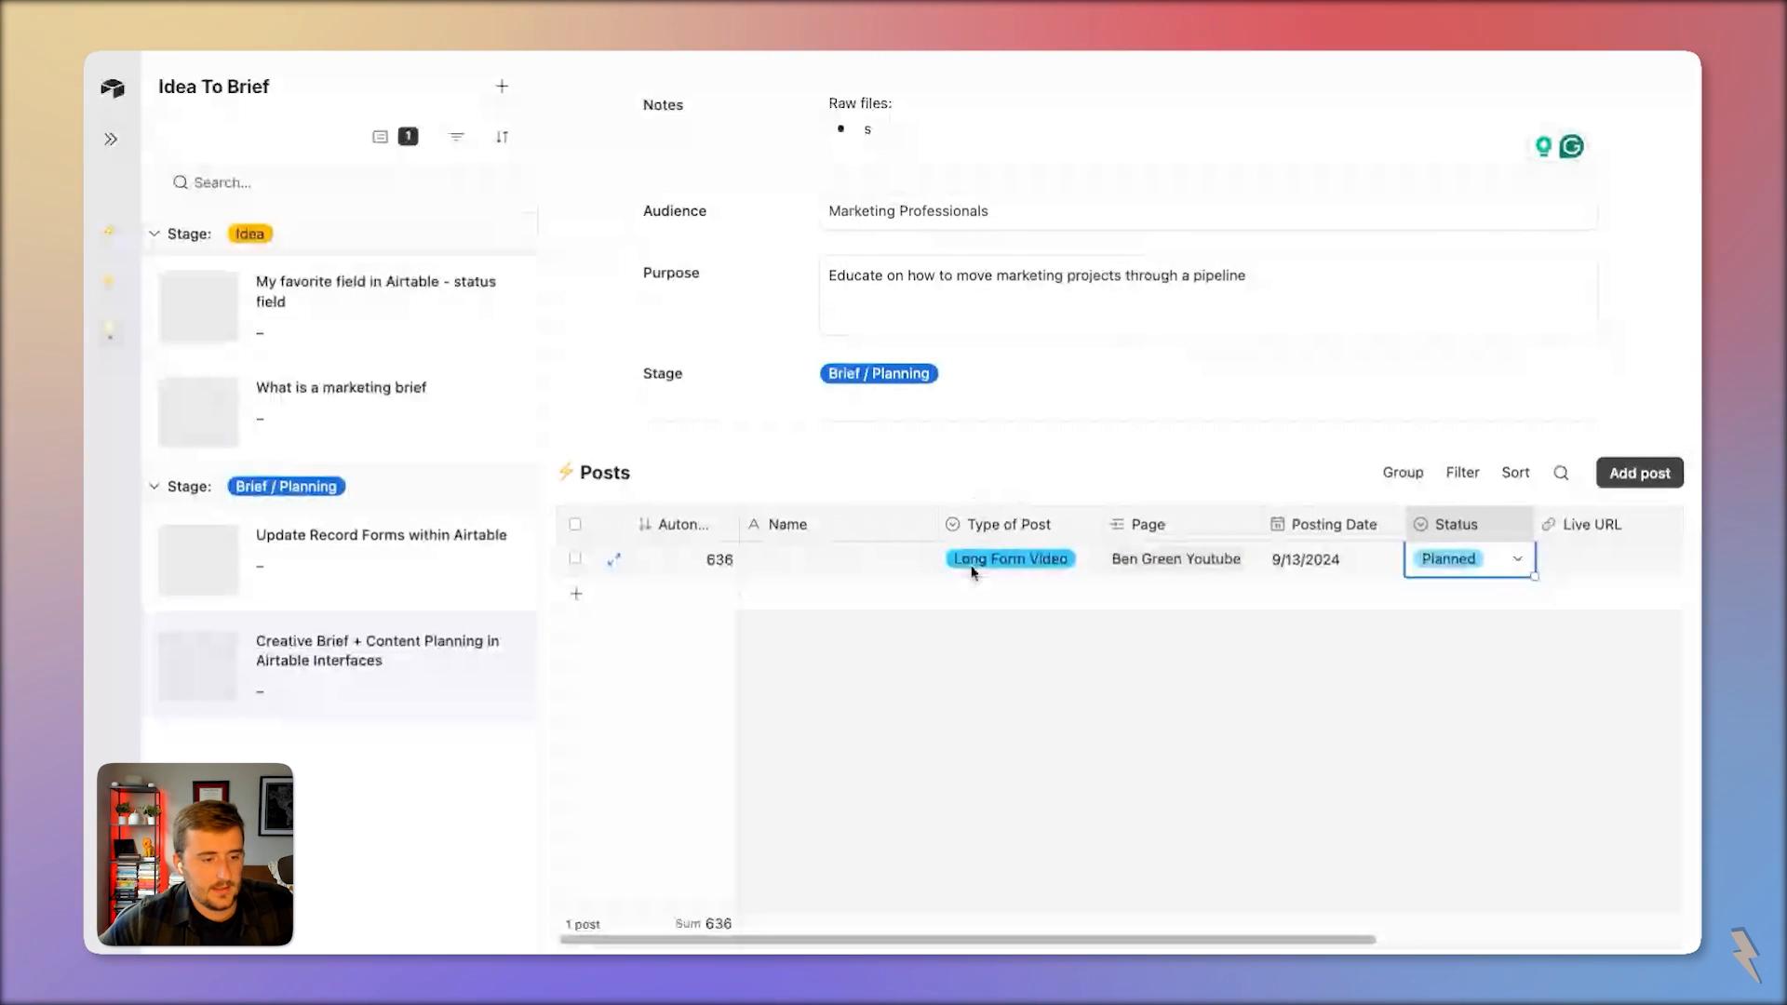
# Add a second post as a Short Form Video and give it the same YouTube page as the first post
pyautogui.click(976, 588)
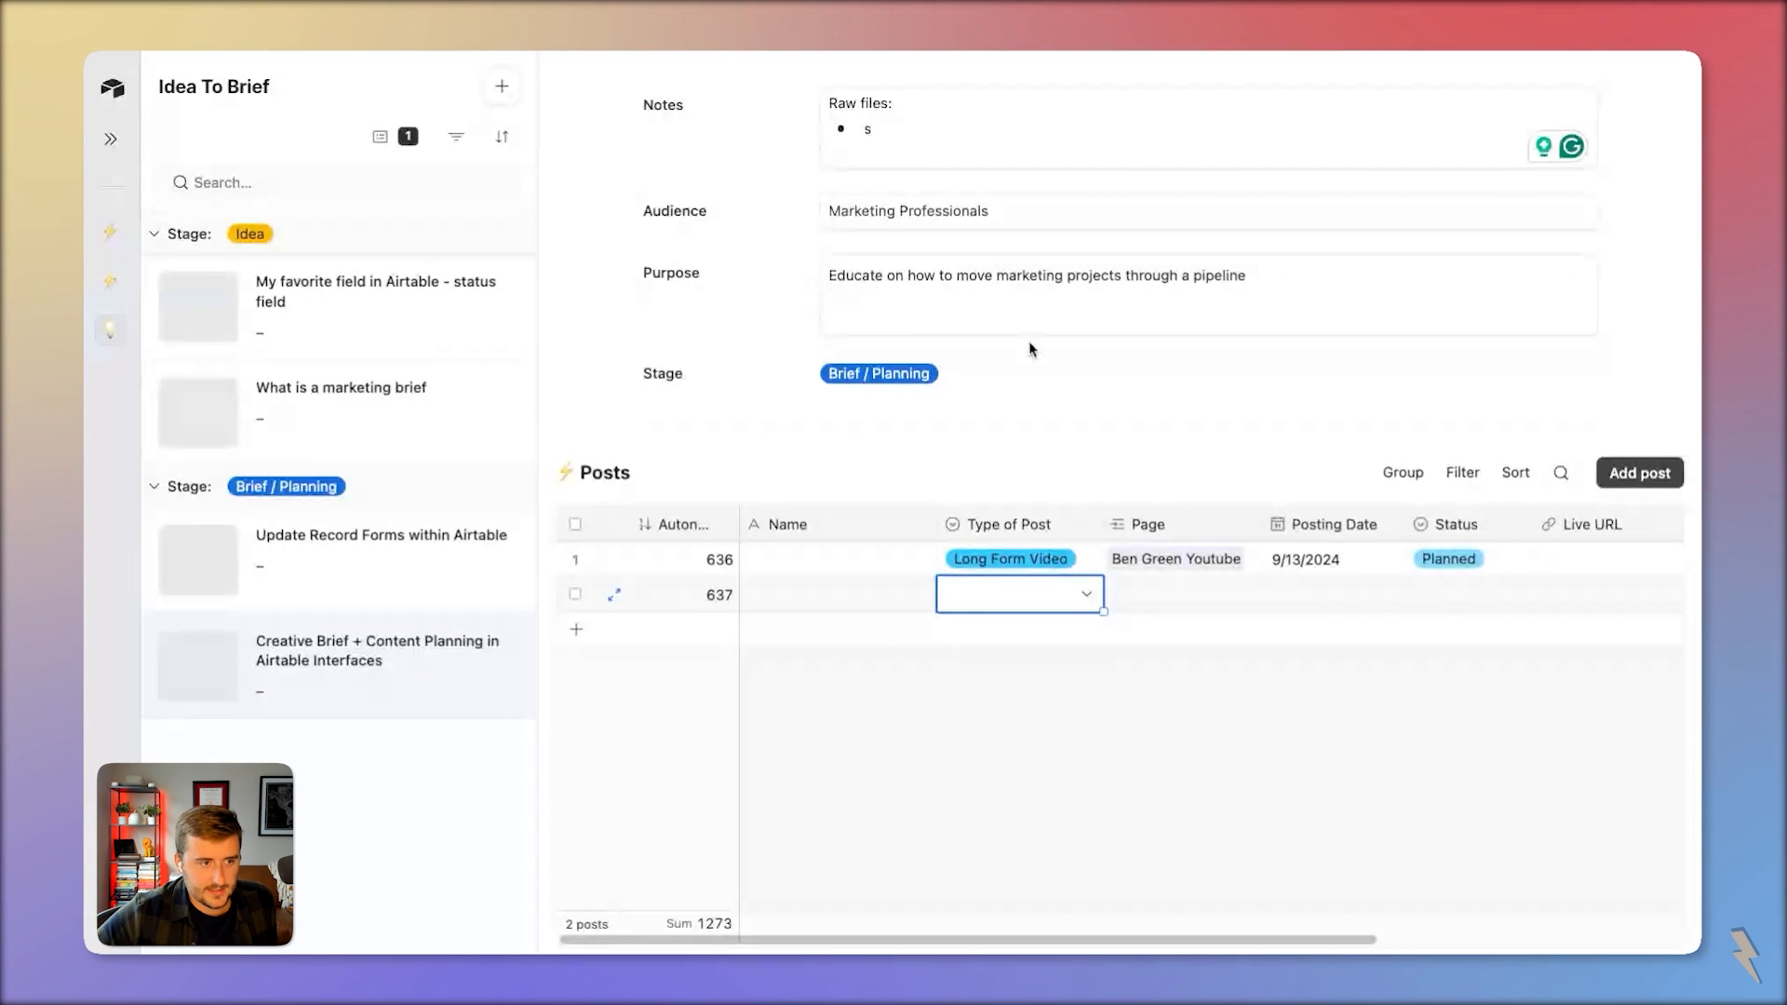
pyautogui.scroll(5, 1029, 349)
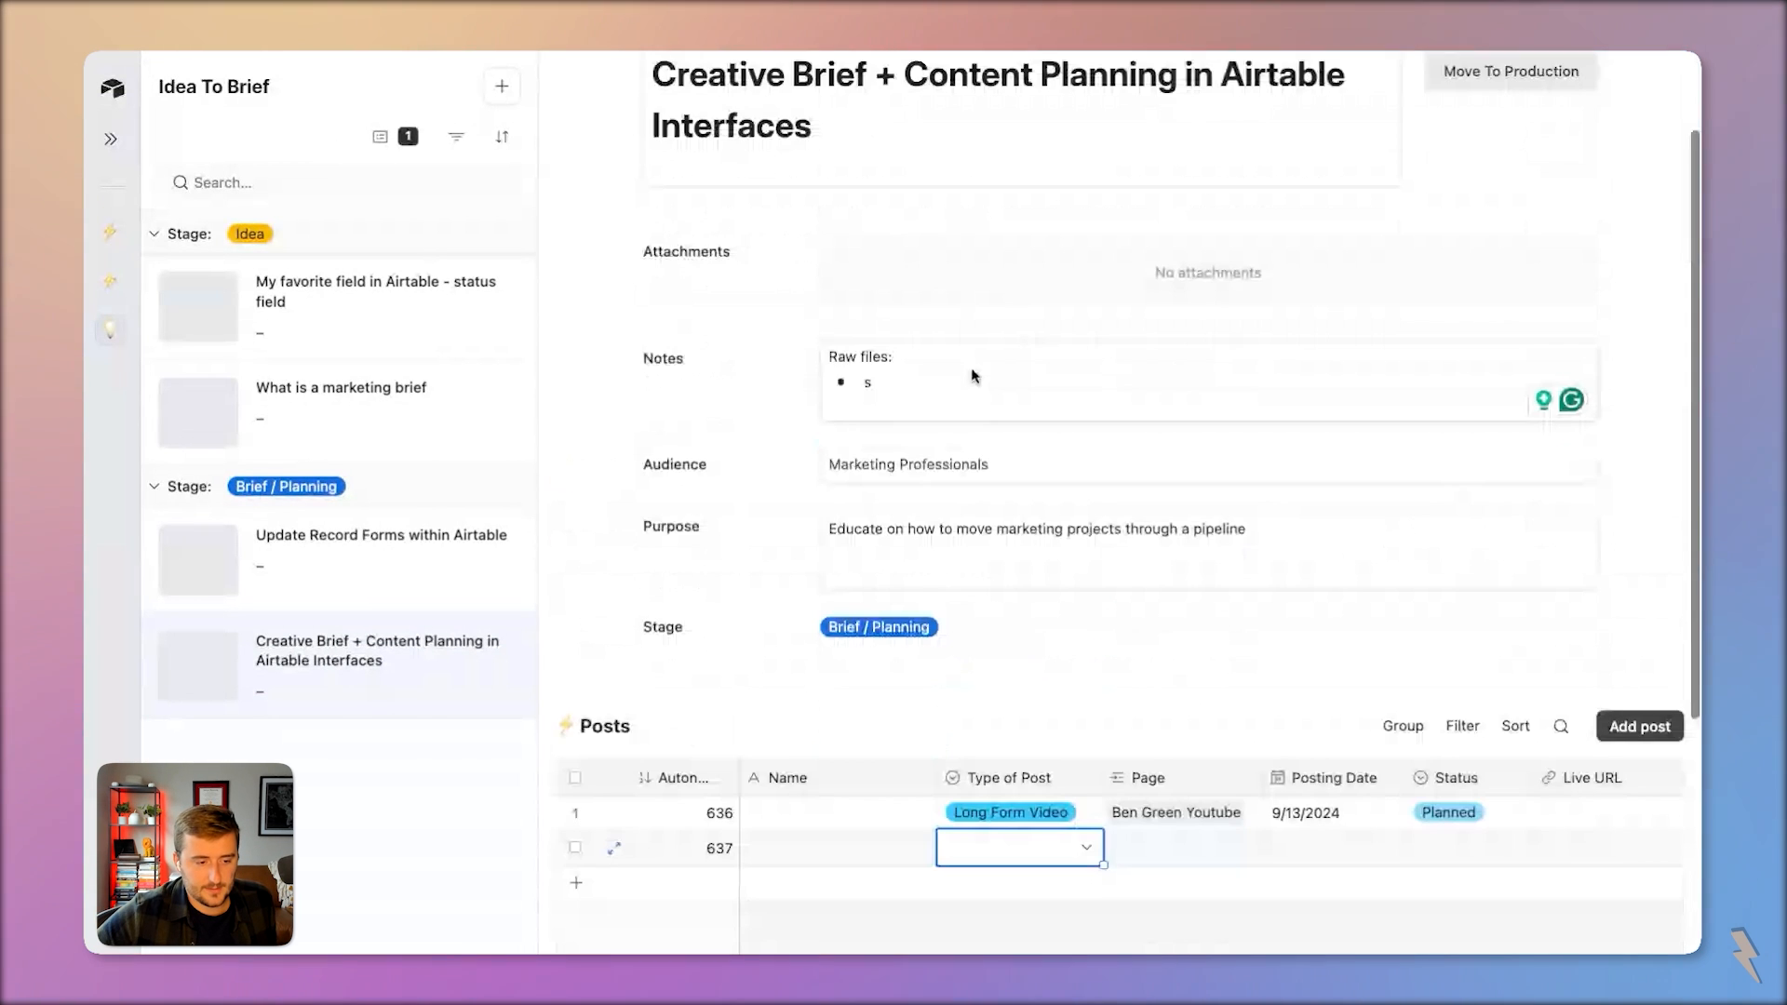
pyautogui.scroll(-2, 1064, 770)
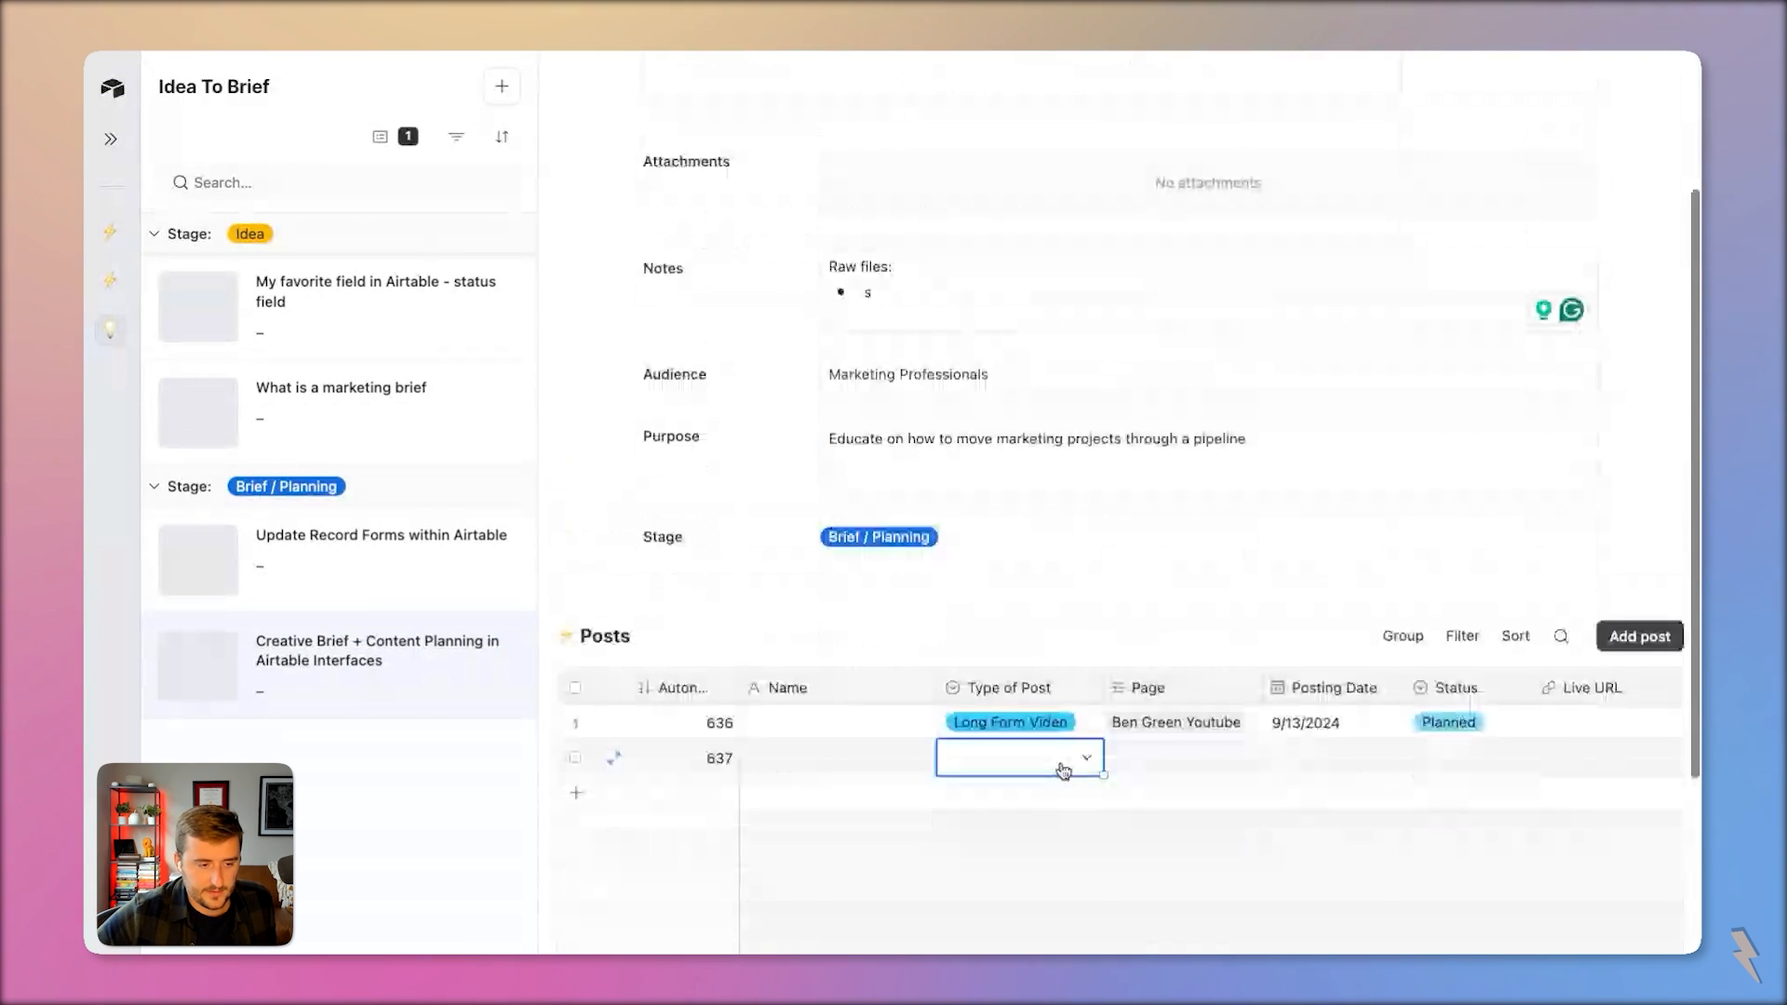
pyautogui.click(1143, 737)
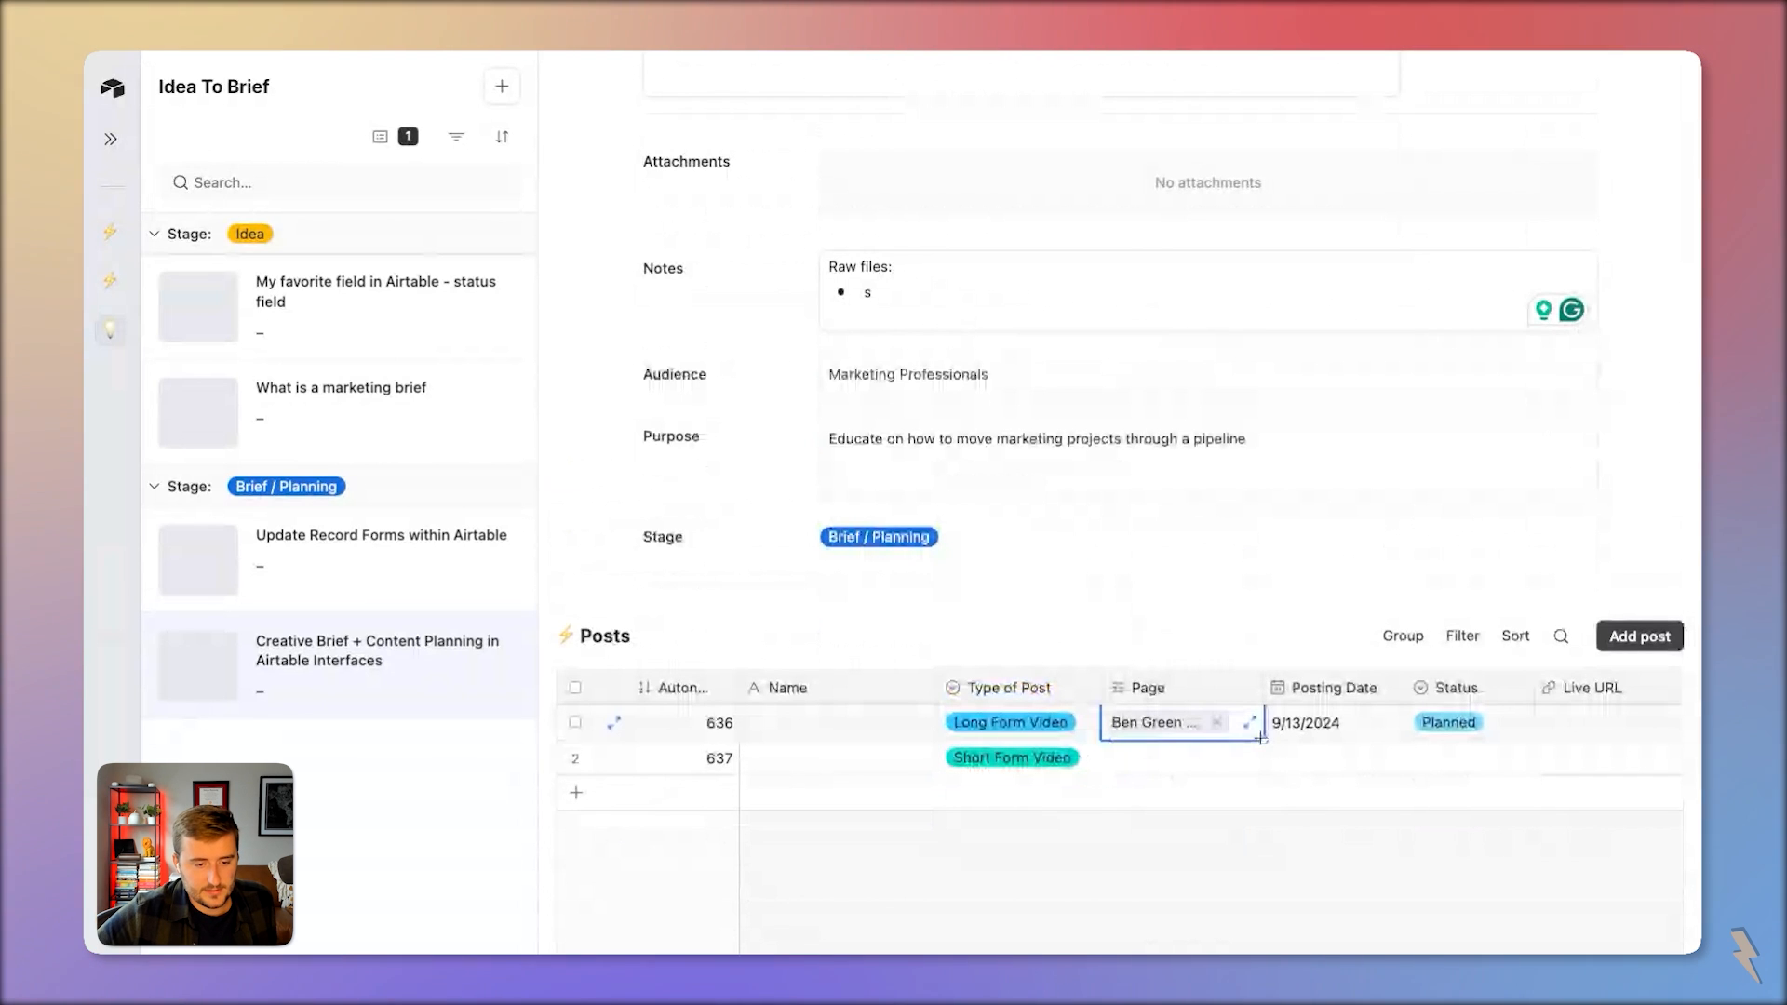
# Set the second post's posting date to 9/13/2024 and its status to Planned
pyautogui.click(1316, 758)
pyautogui.click(1316, 758)
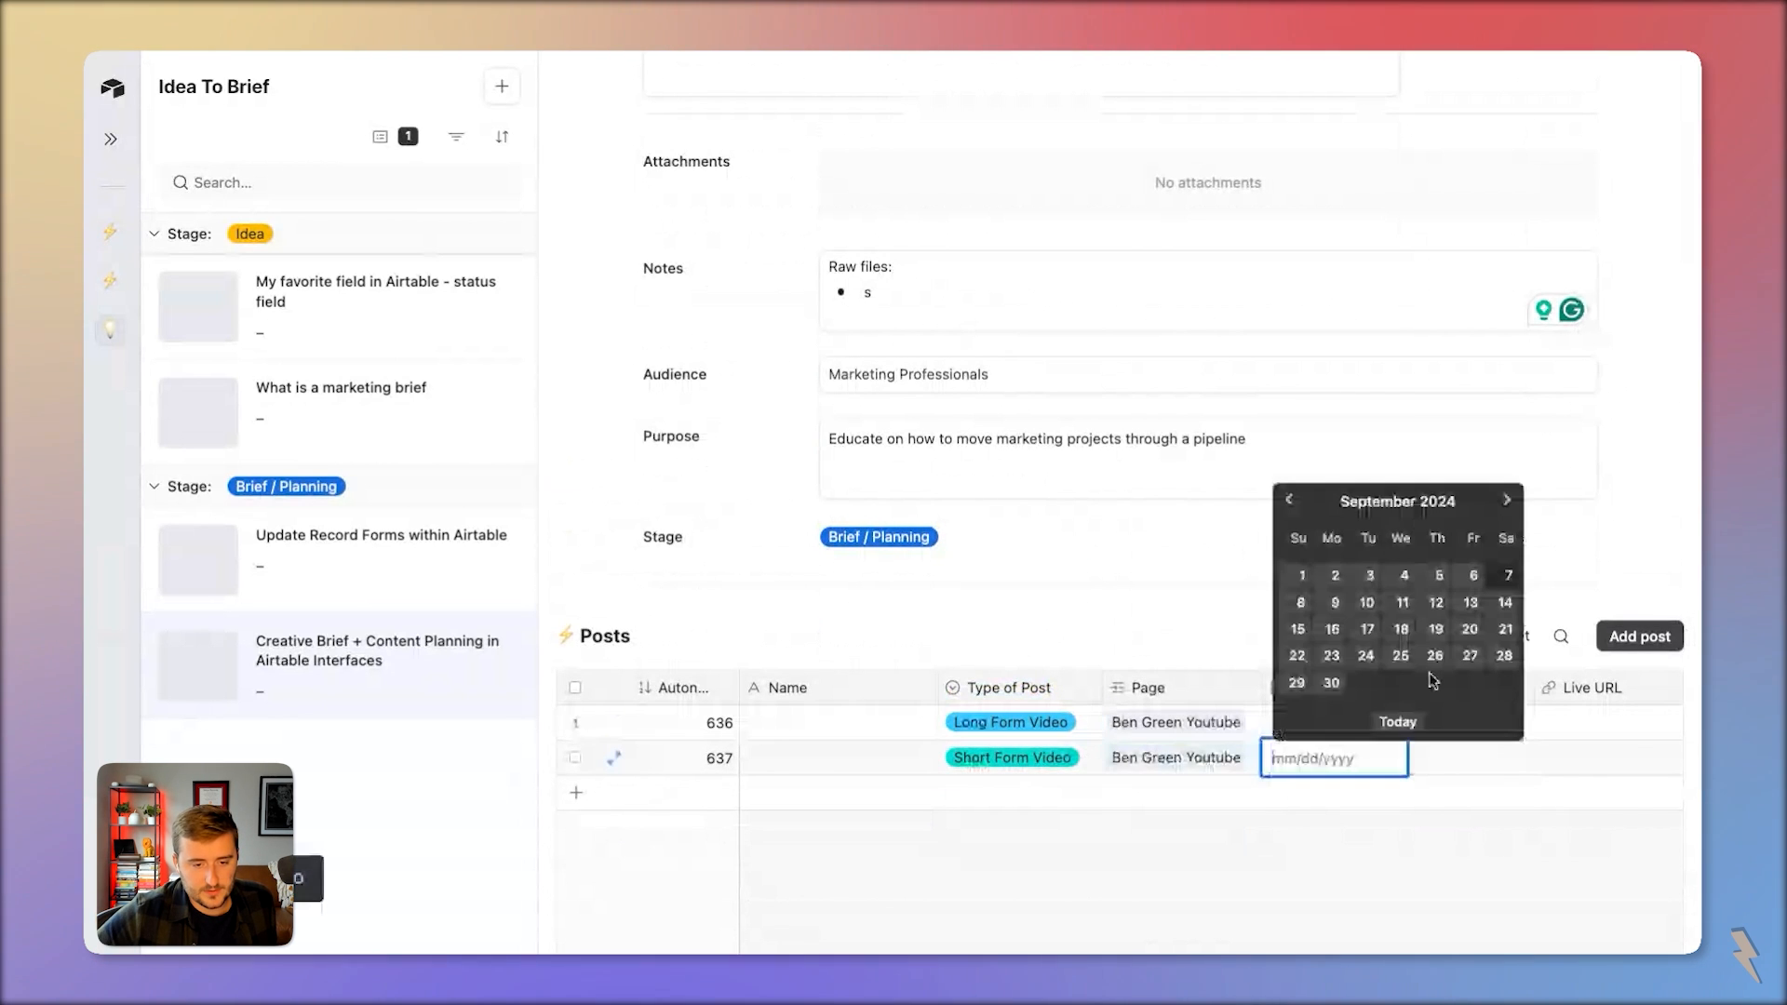
pyautogui.click(1396, 718)
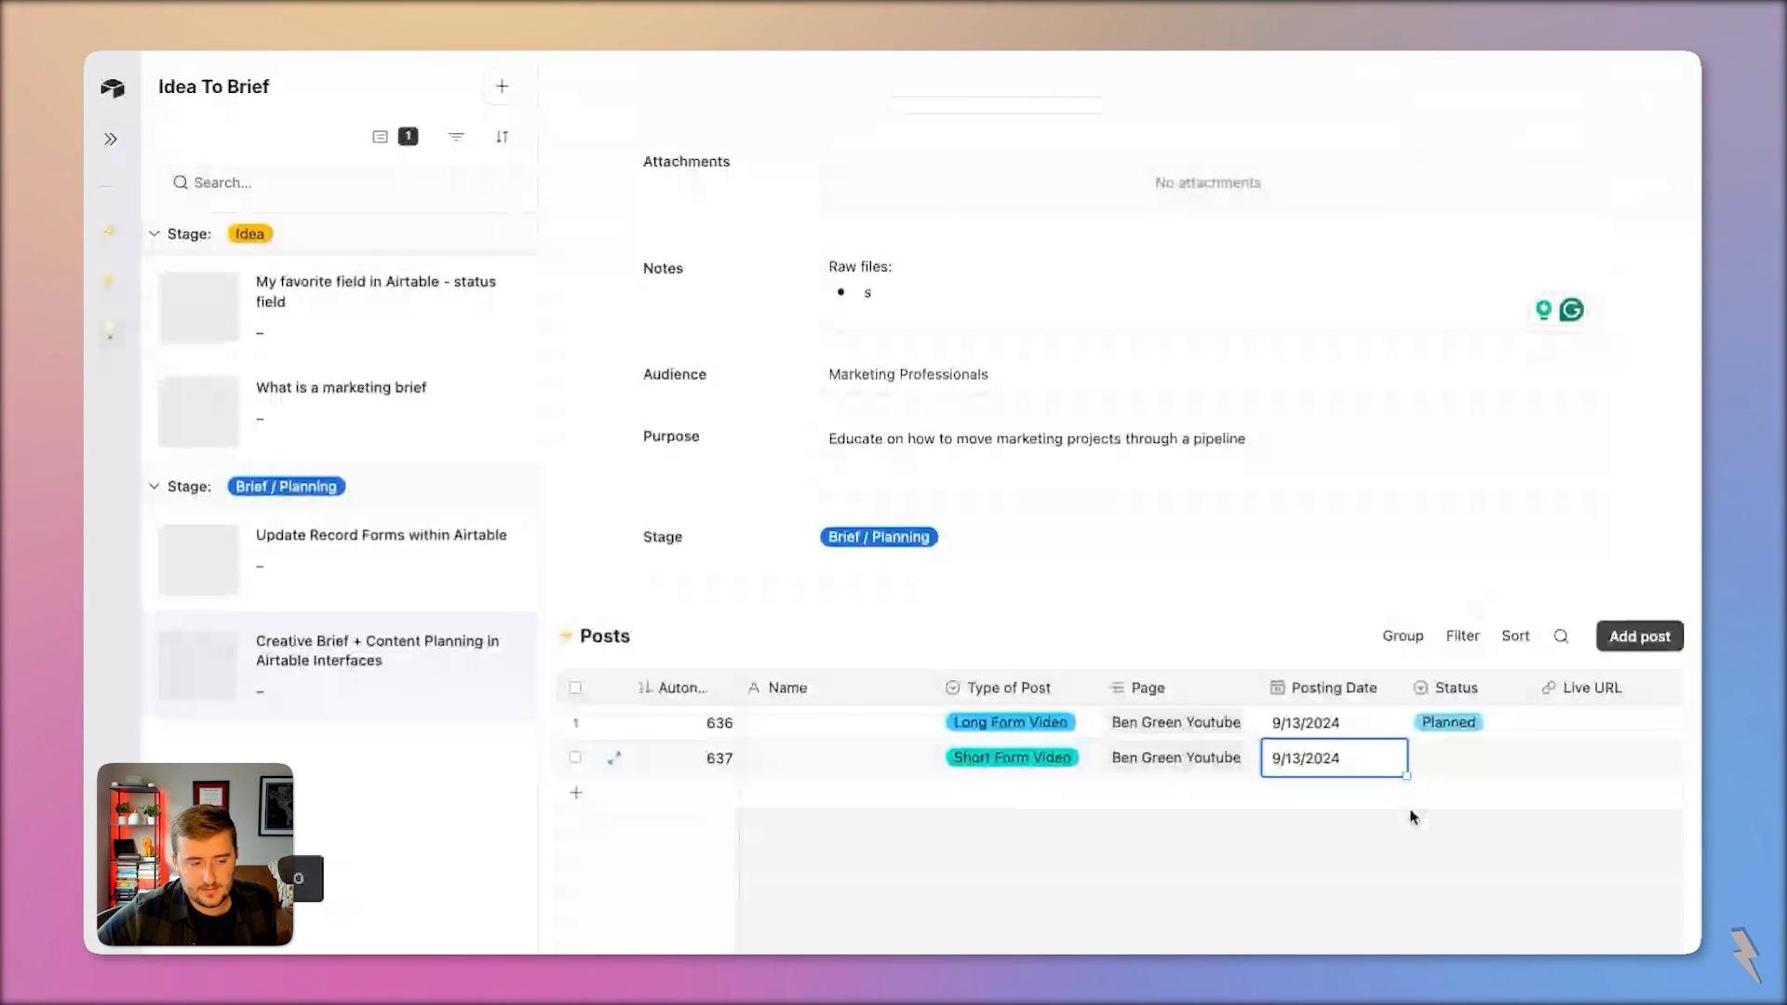
pyautogui.click(1452, 757)
pyautogui.click(1452, 605)
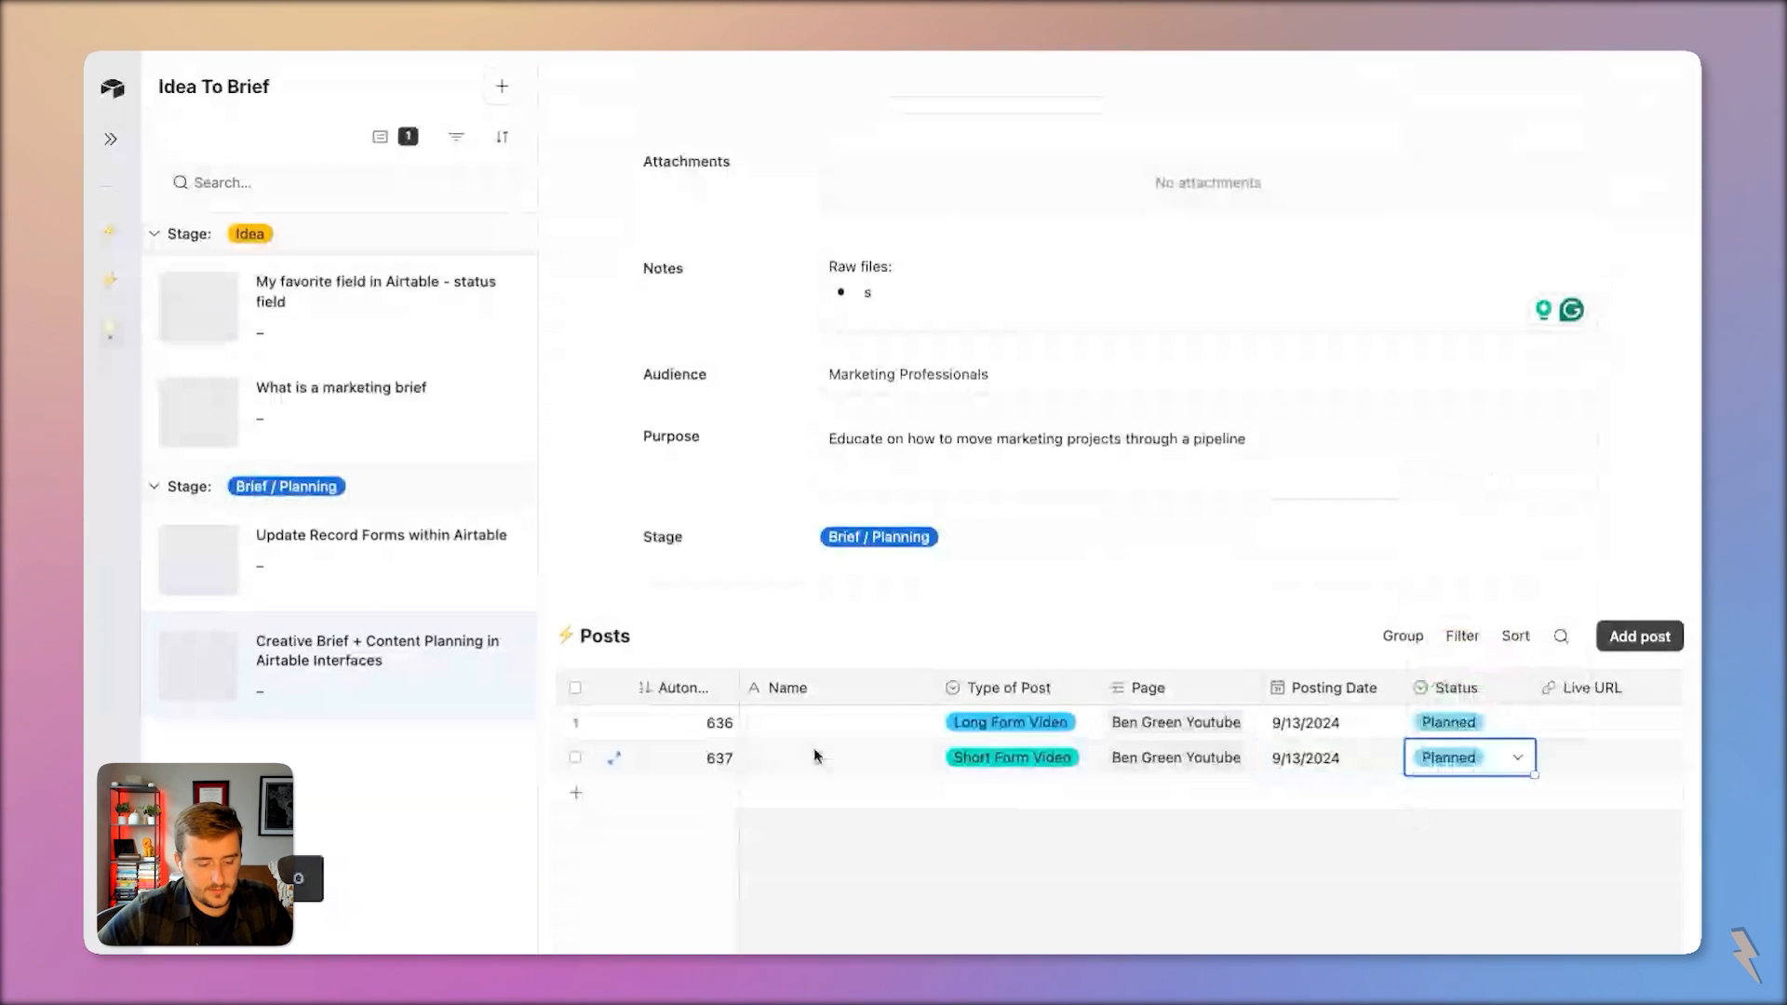
# Name the second post "Short - Adding Shorts to Brief Planning"
pyautogui.click(813, 748)
pyautogui.write('Short - ')
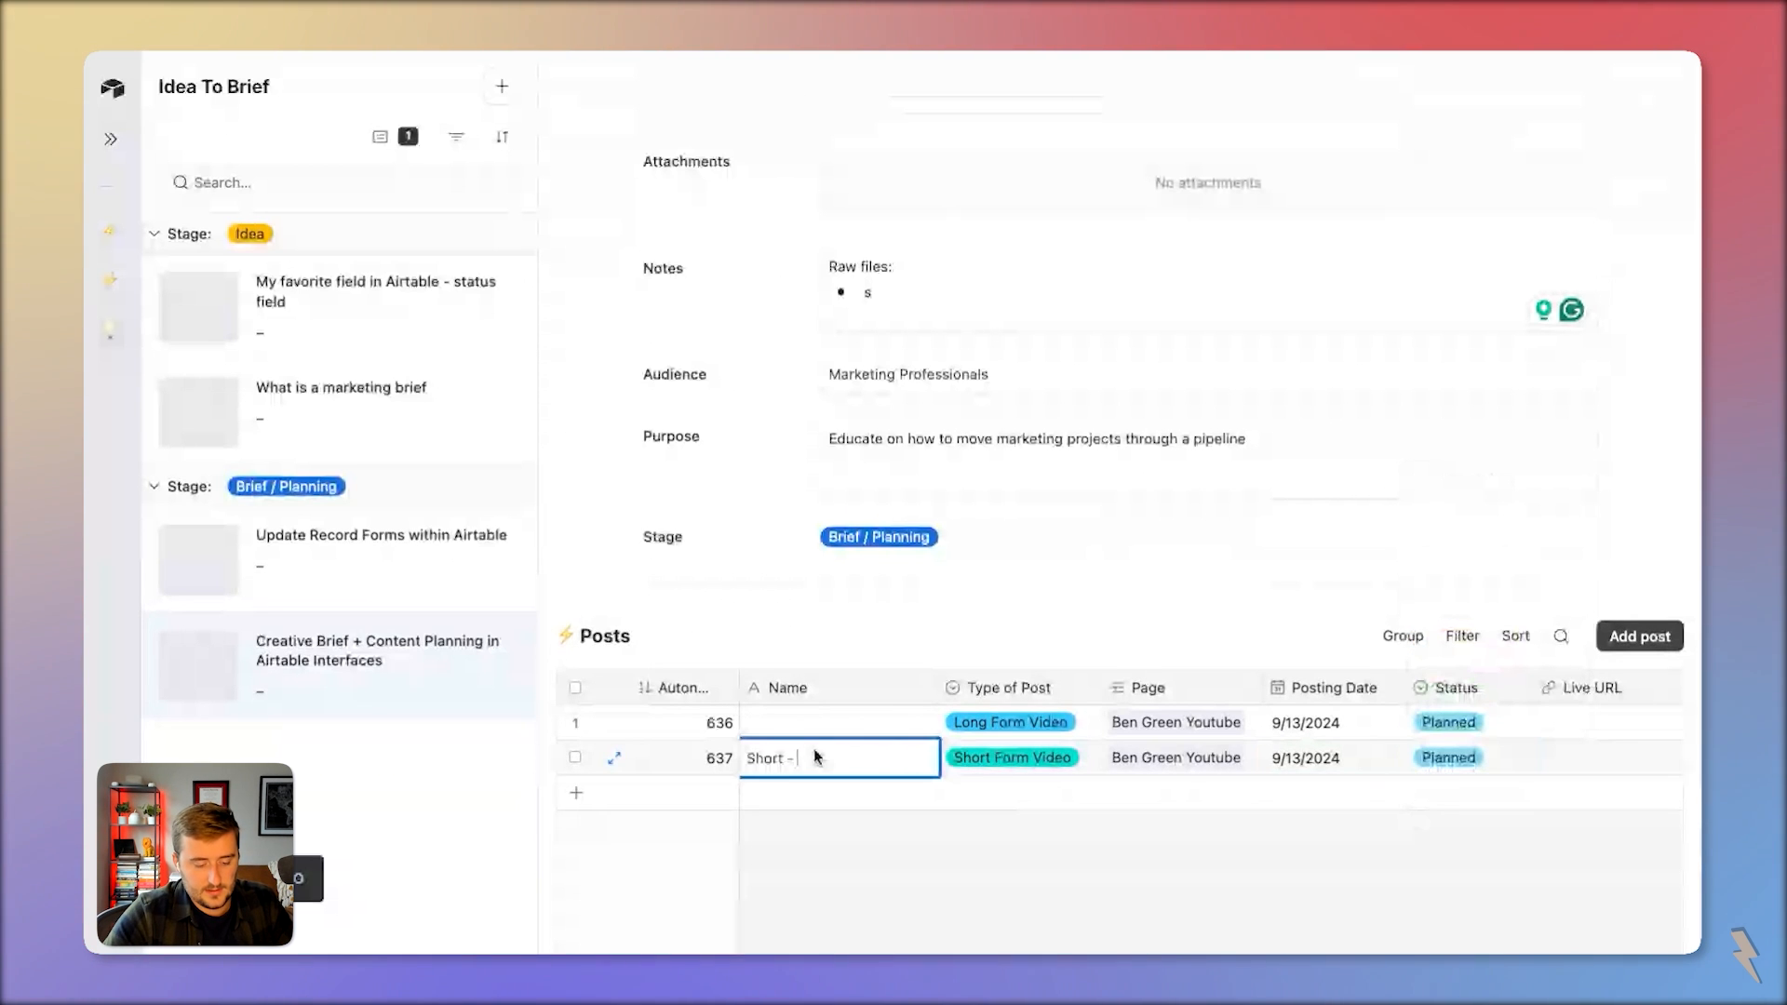
pyautogui.write('Adding Shorts to ')
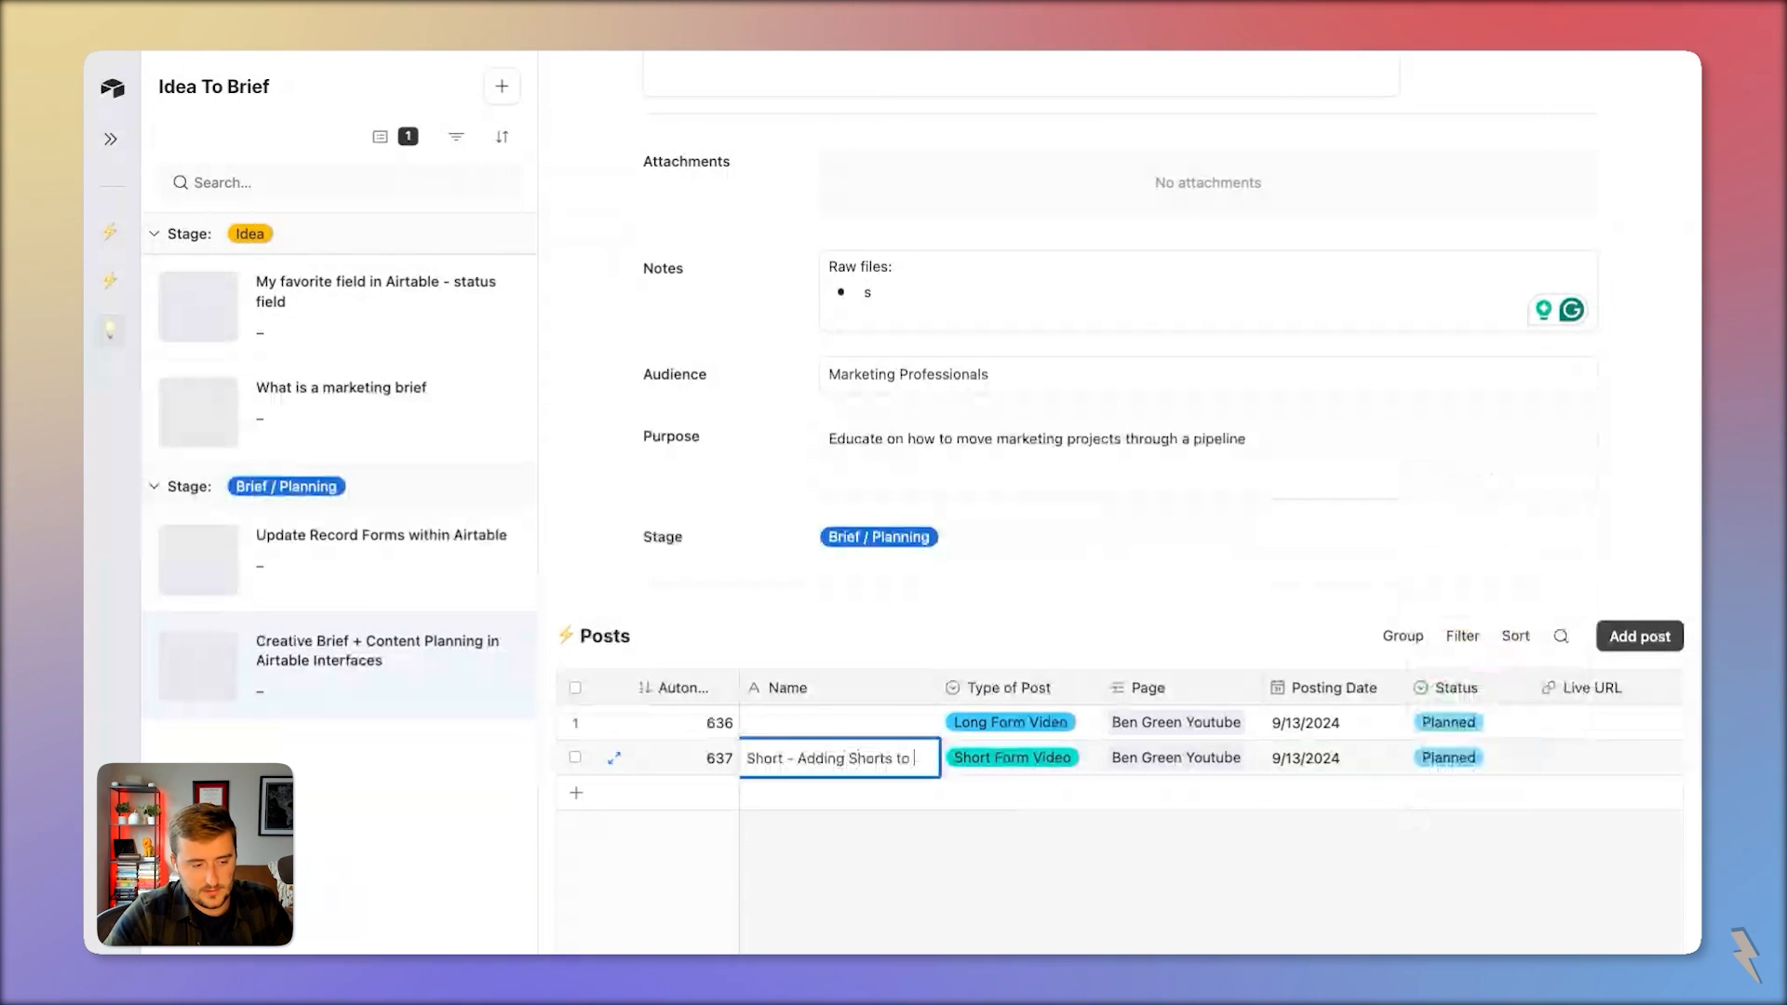
pyautogui.write('Brief Plan')
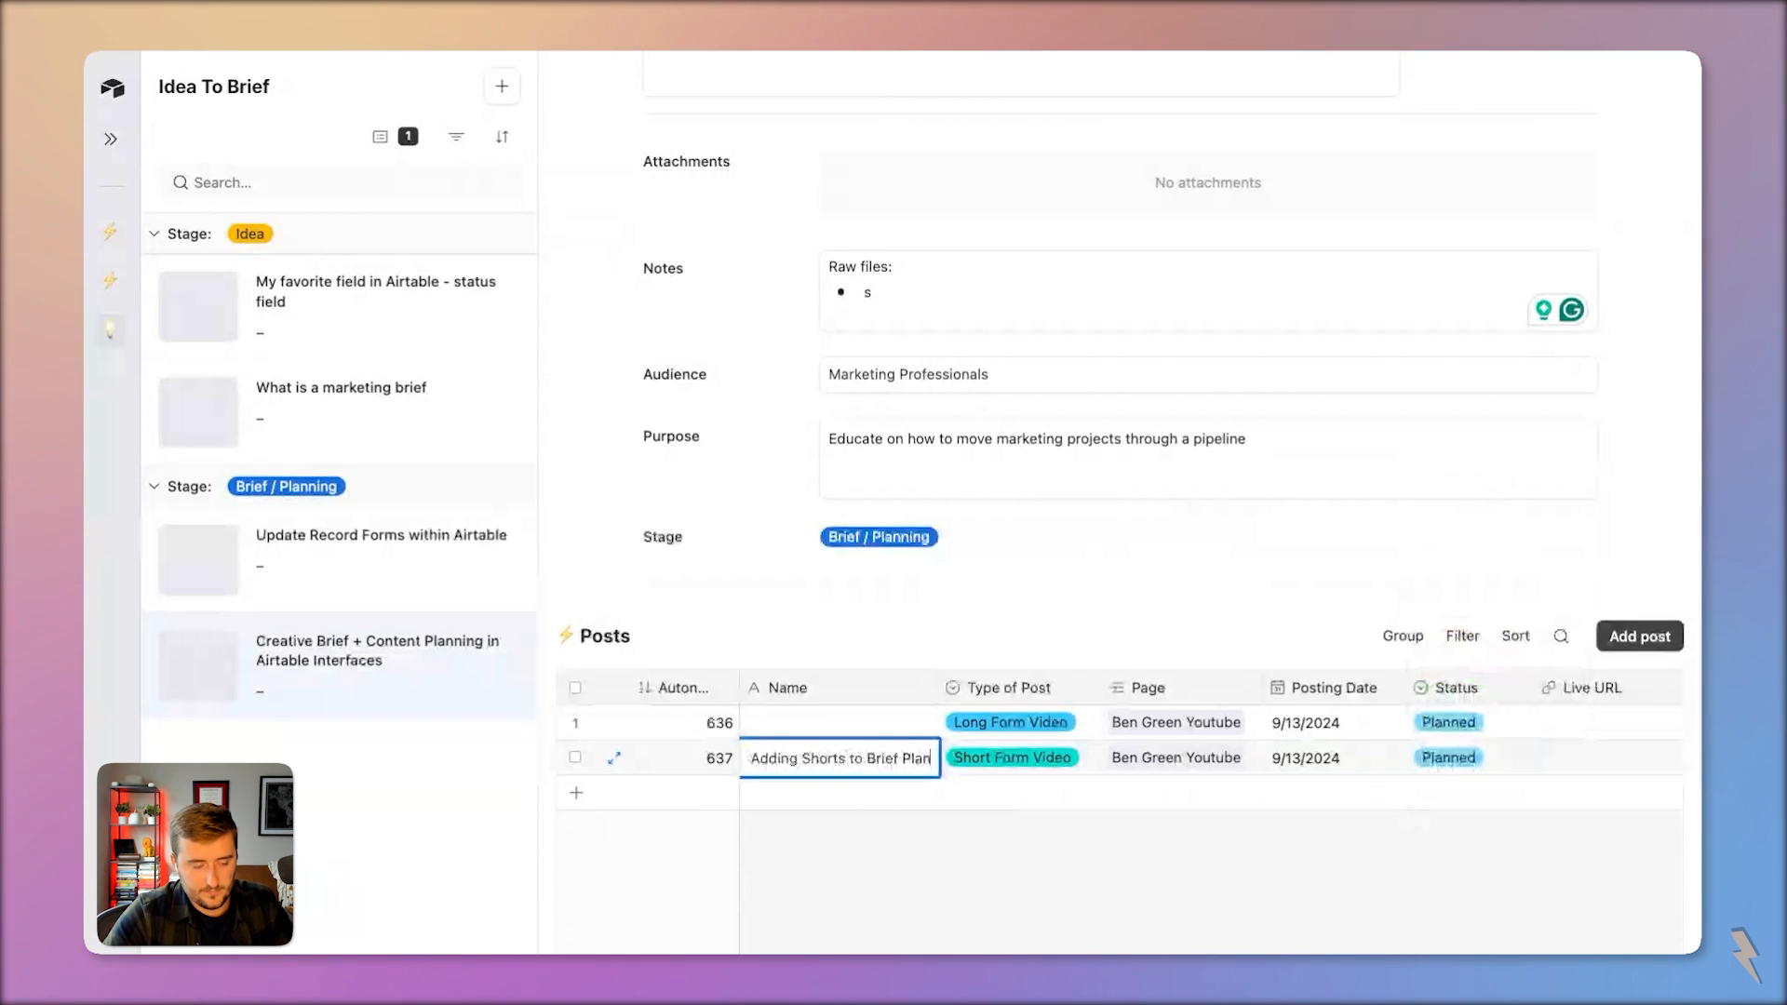
pyautogui.write('ning')
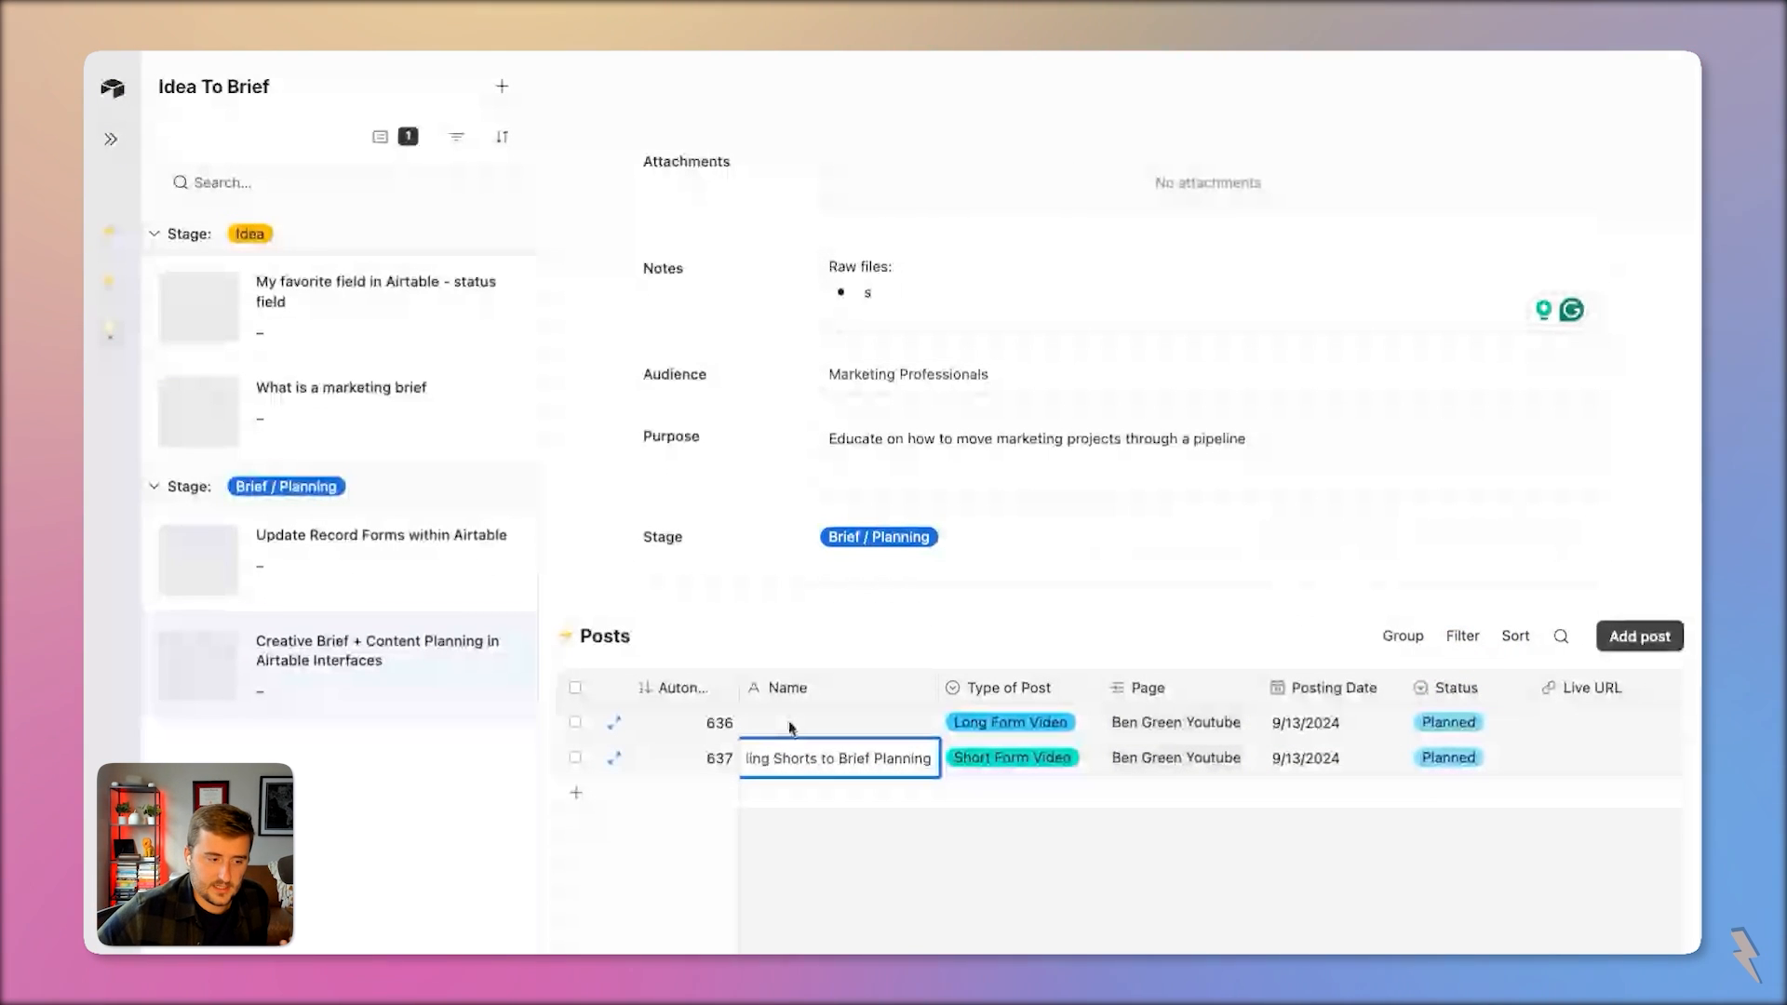
# Name the long form post with the record's title, "Creative Brief + Content Planning in Airtable Interfaces"
pyautogui.click(791, 728)
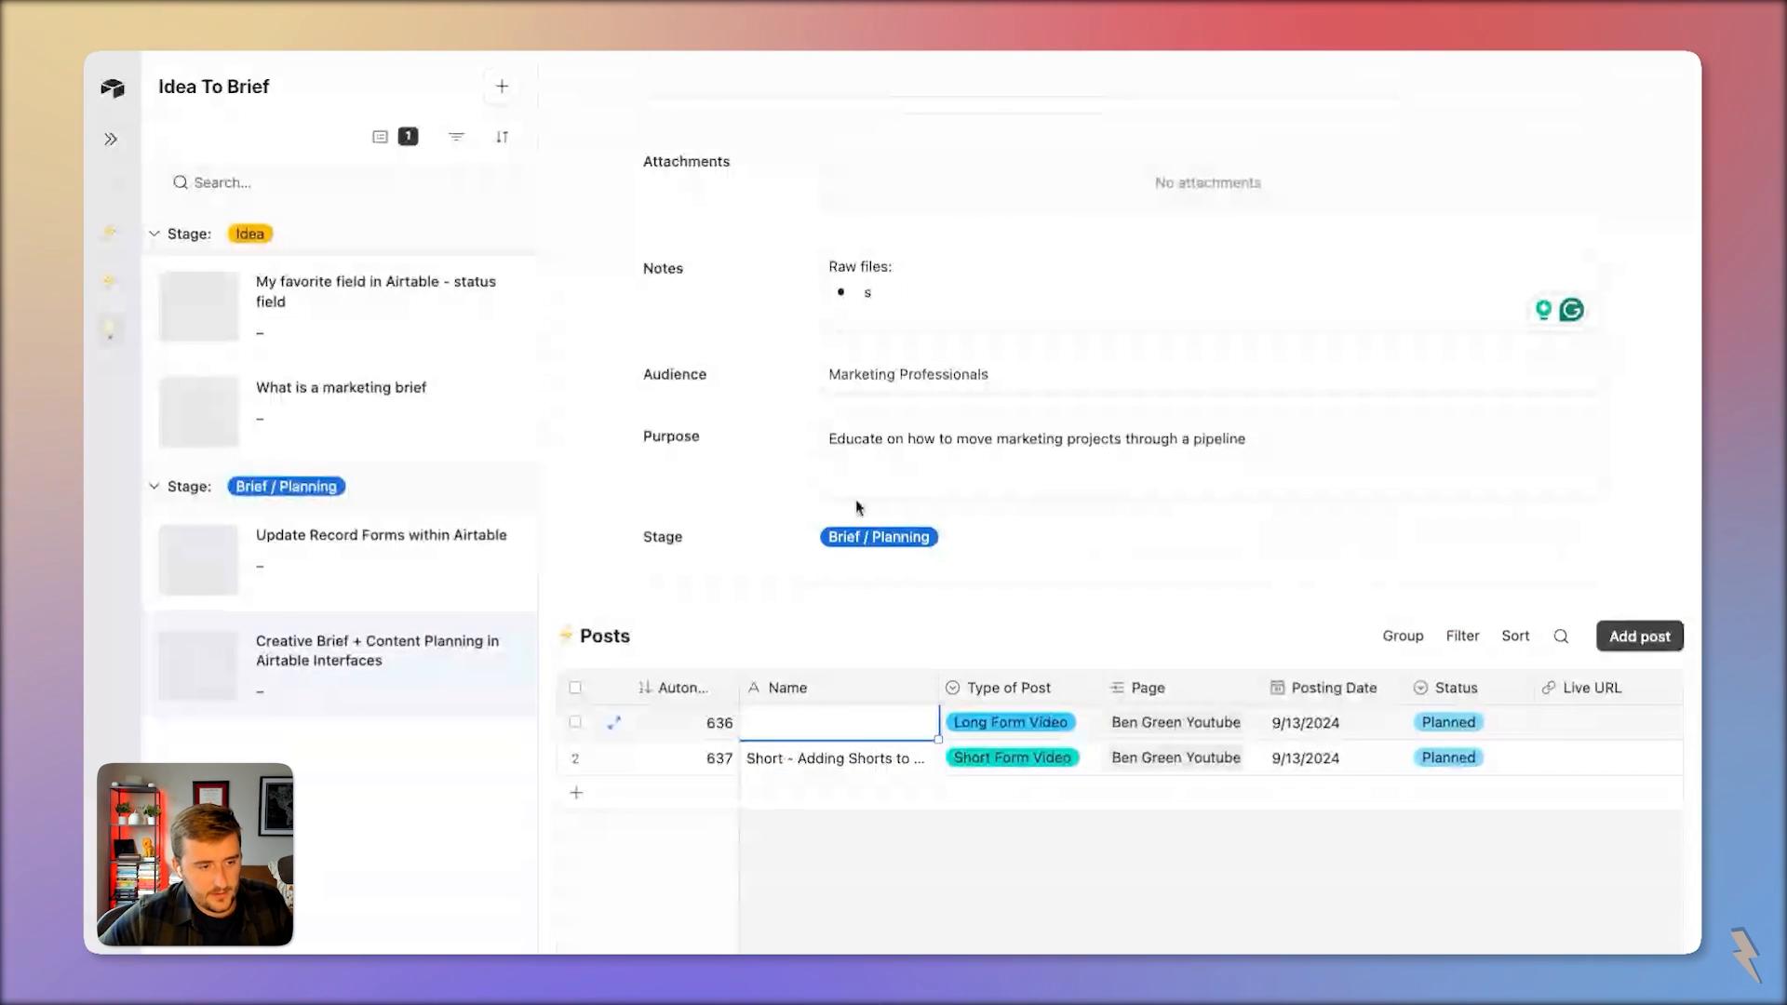
pyautogui.scroll(3, 791, 728)
pyautogui.scroll(-5, 885, 194)
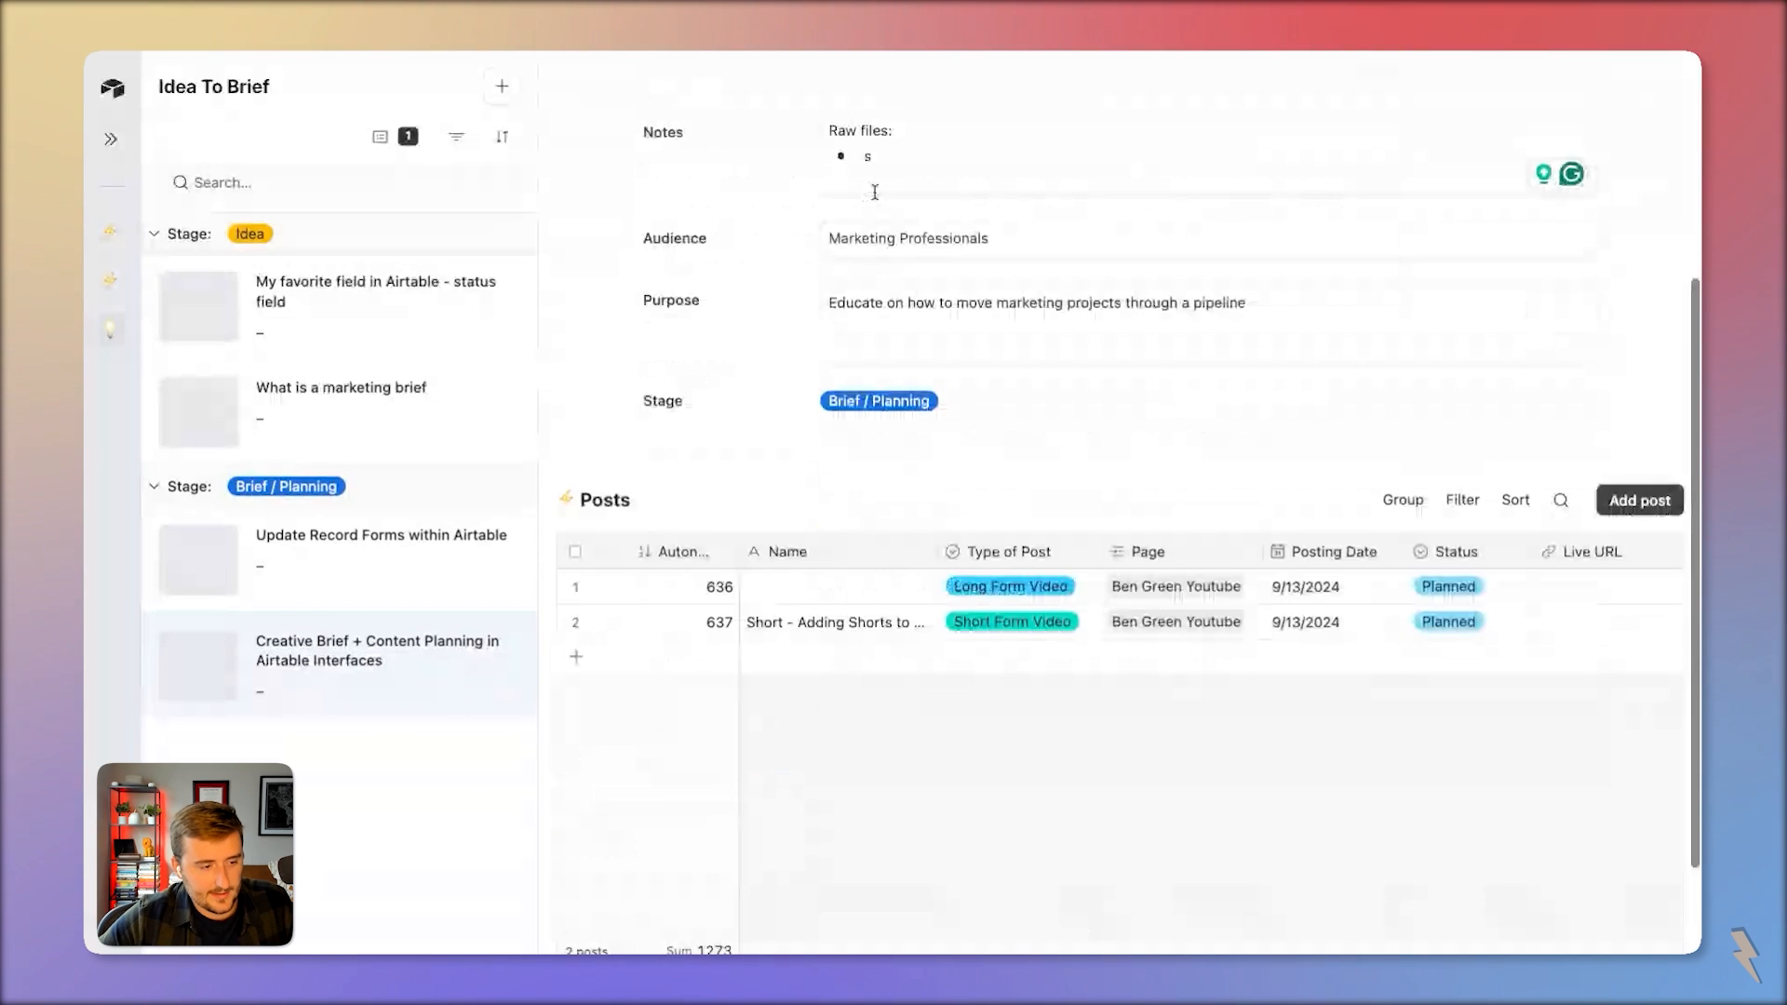
pyautogui.doubleClick(837, 587)
pyautogui.hotkey('ctrl', 'v')
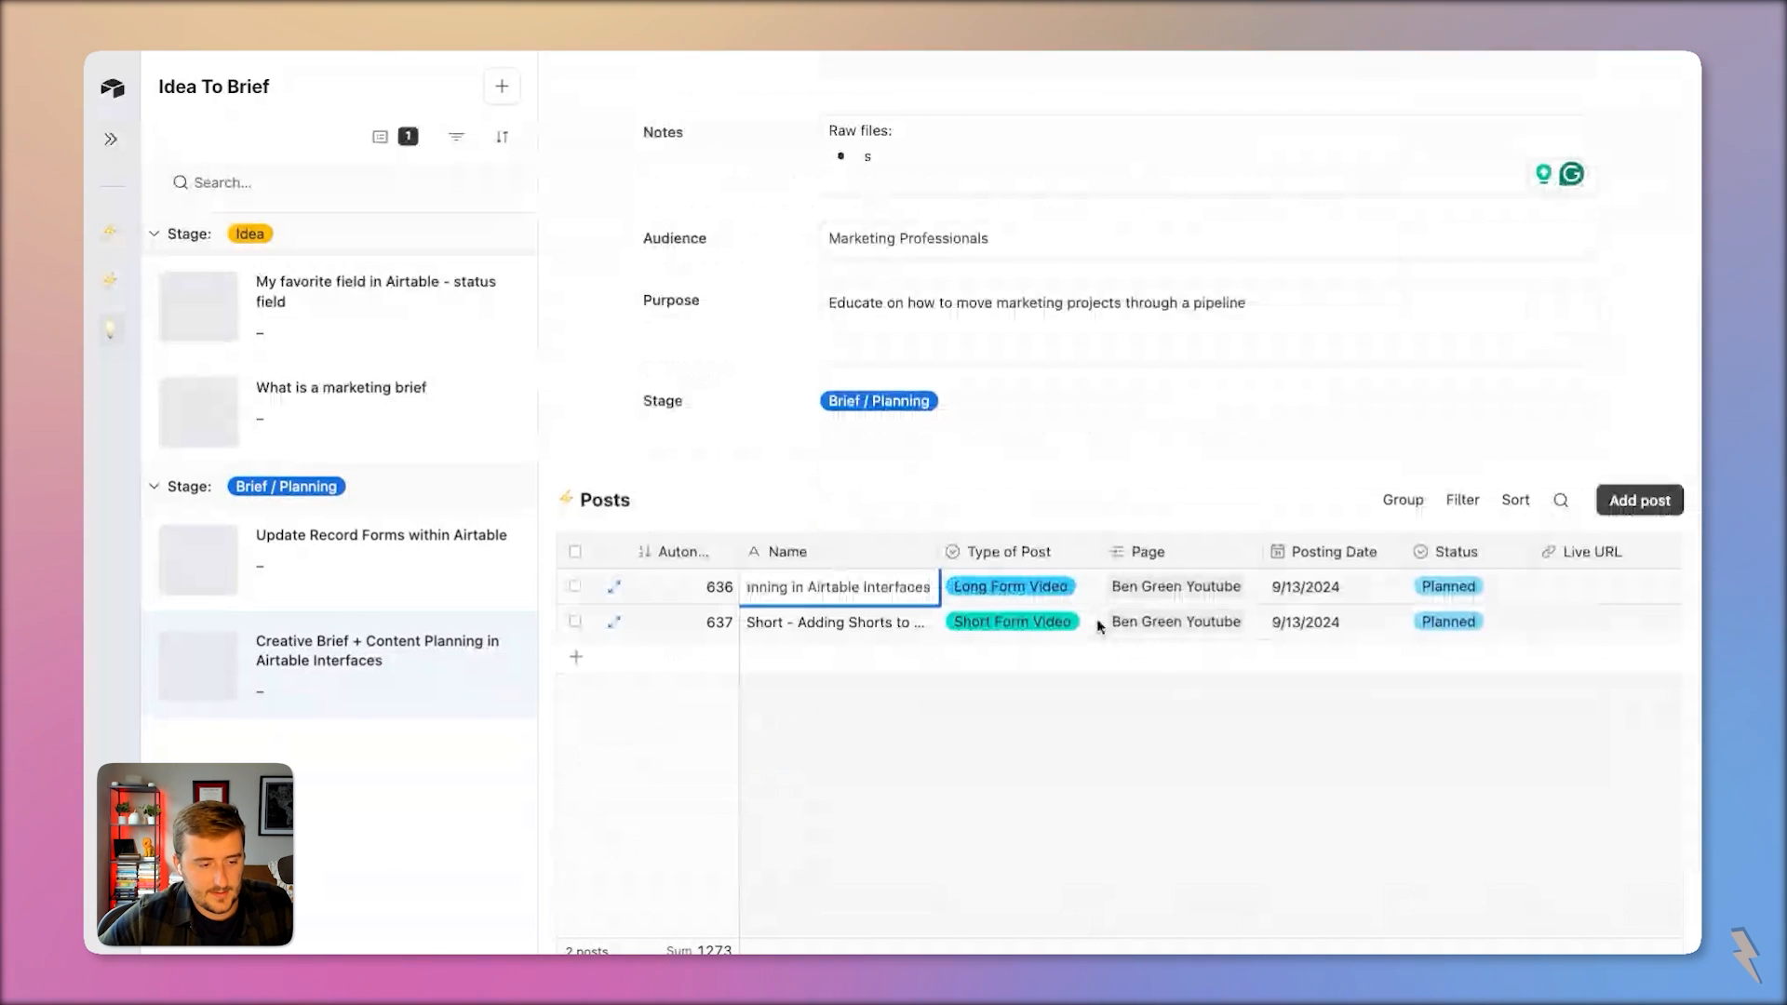
# Add a third post as a Short Form Video and copy the second post's YouTube page into it
pyautogui.click(1059, 654)
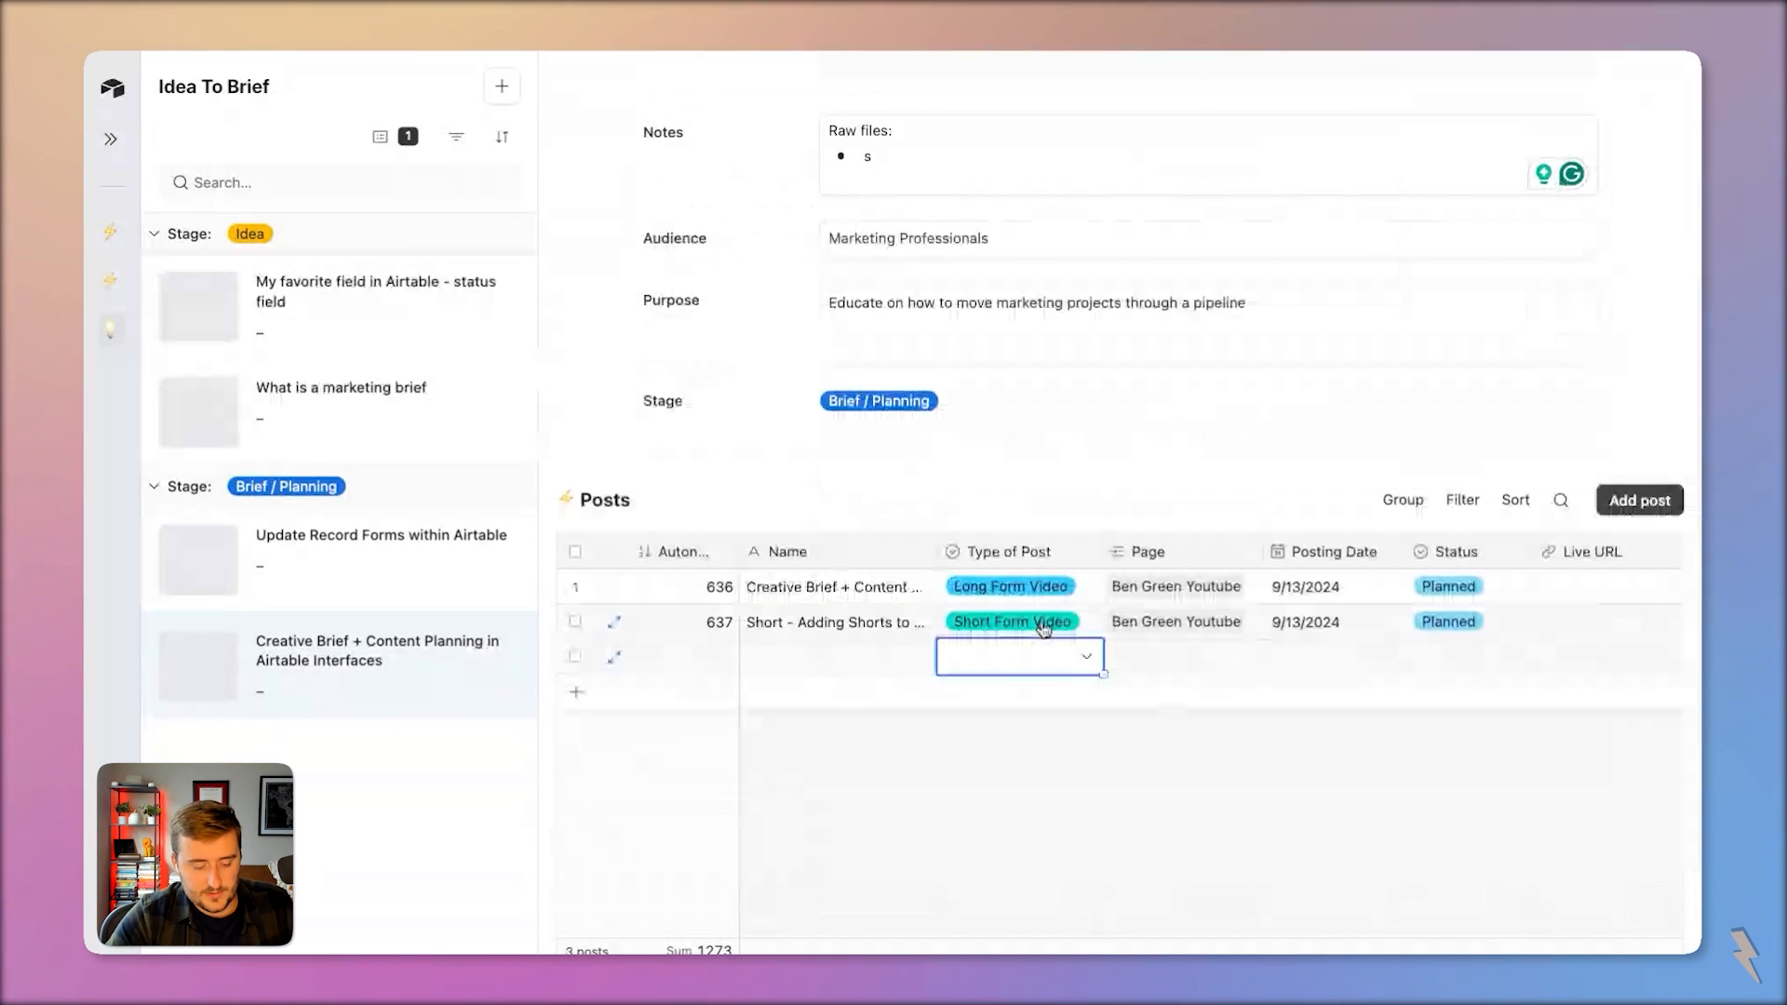
pyautogui.write('short')
pyautogui.press('Return')
pyautogui.click(1204, 618)
pyautogui.hotkey('ctrl', 'c')
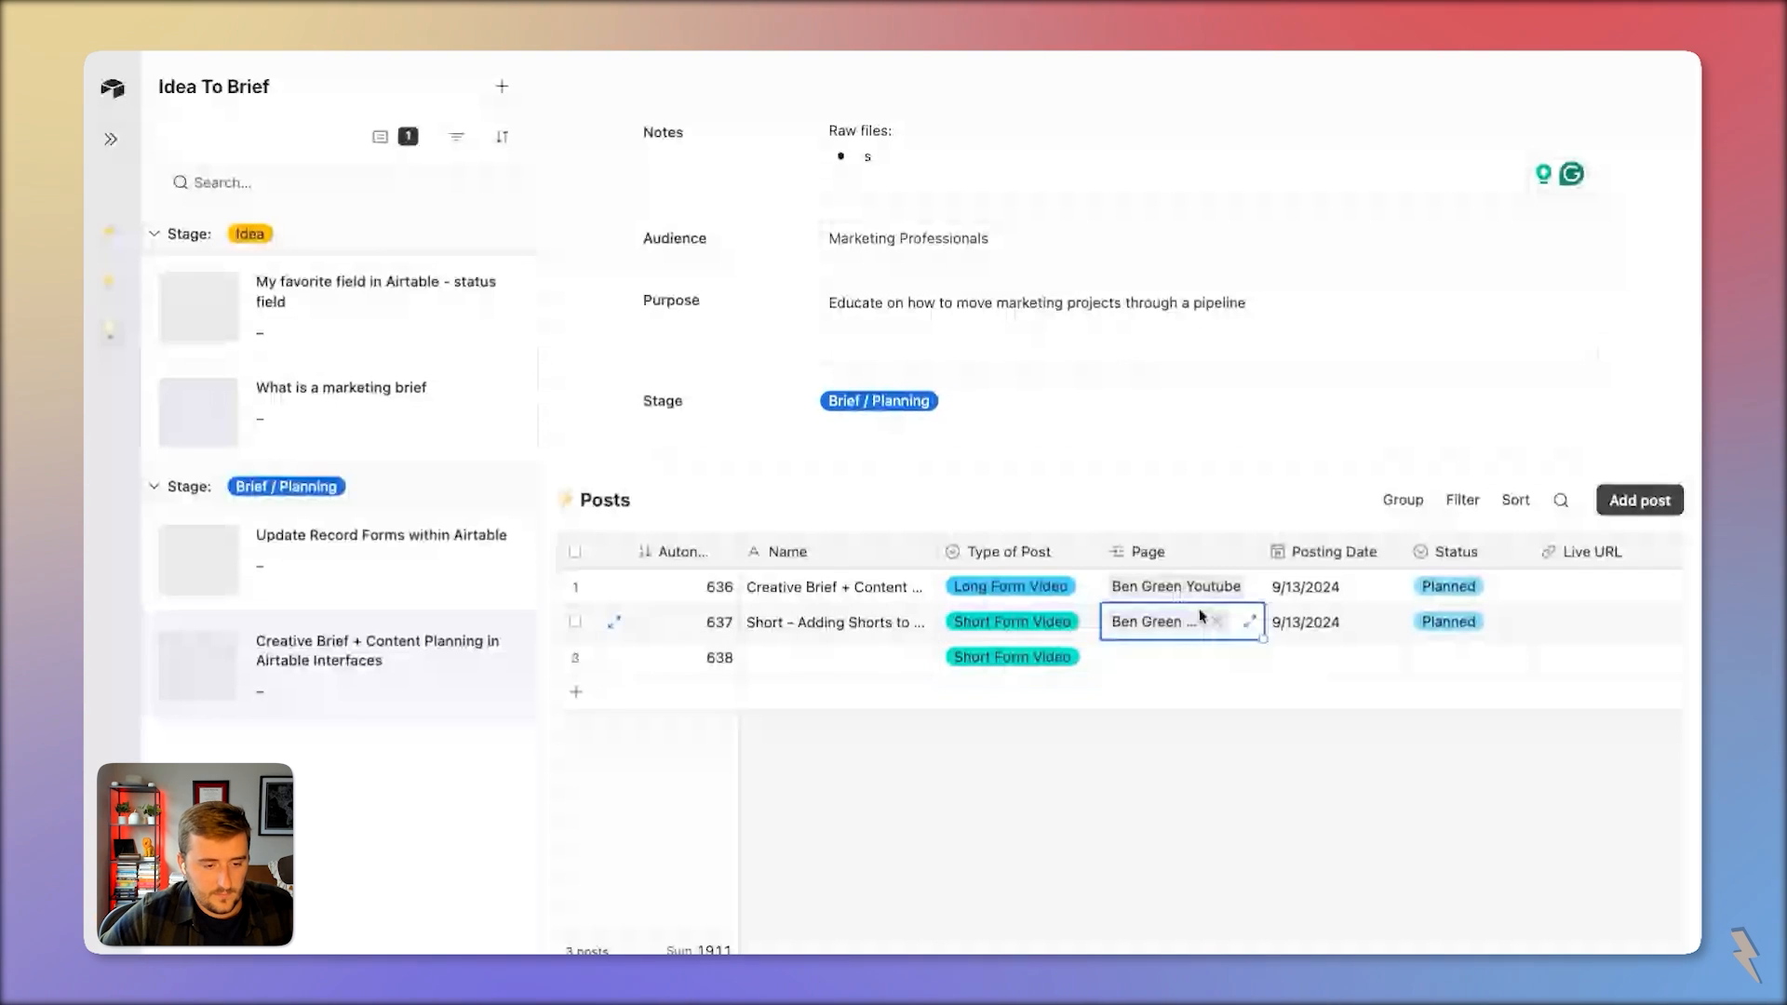
pyautogui.click(1216, 664)
pyautogui.hotkey('ctrl', 'v')
# Set the third post's posting date to 9/14/2024 and copy the Planned status into it
pyautogui.doubleClick(1319, 662)
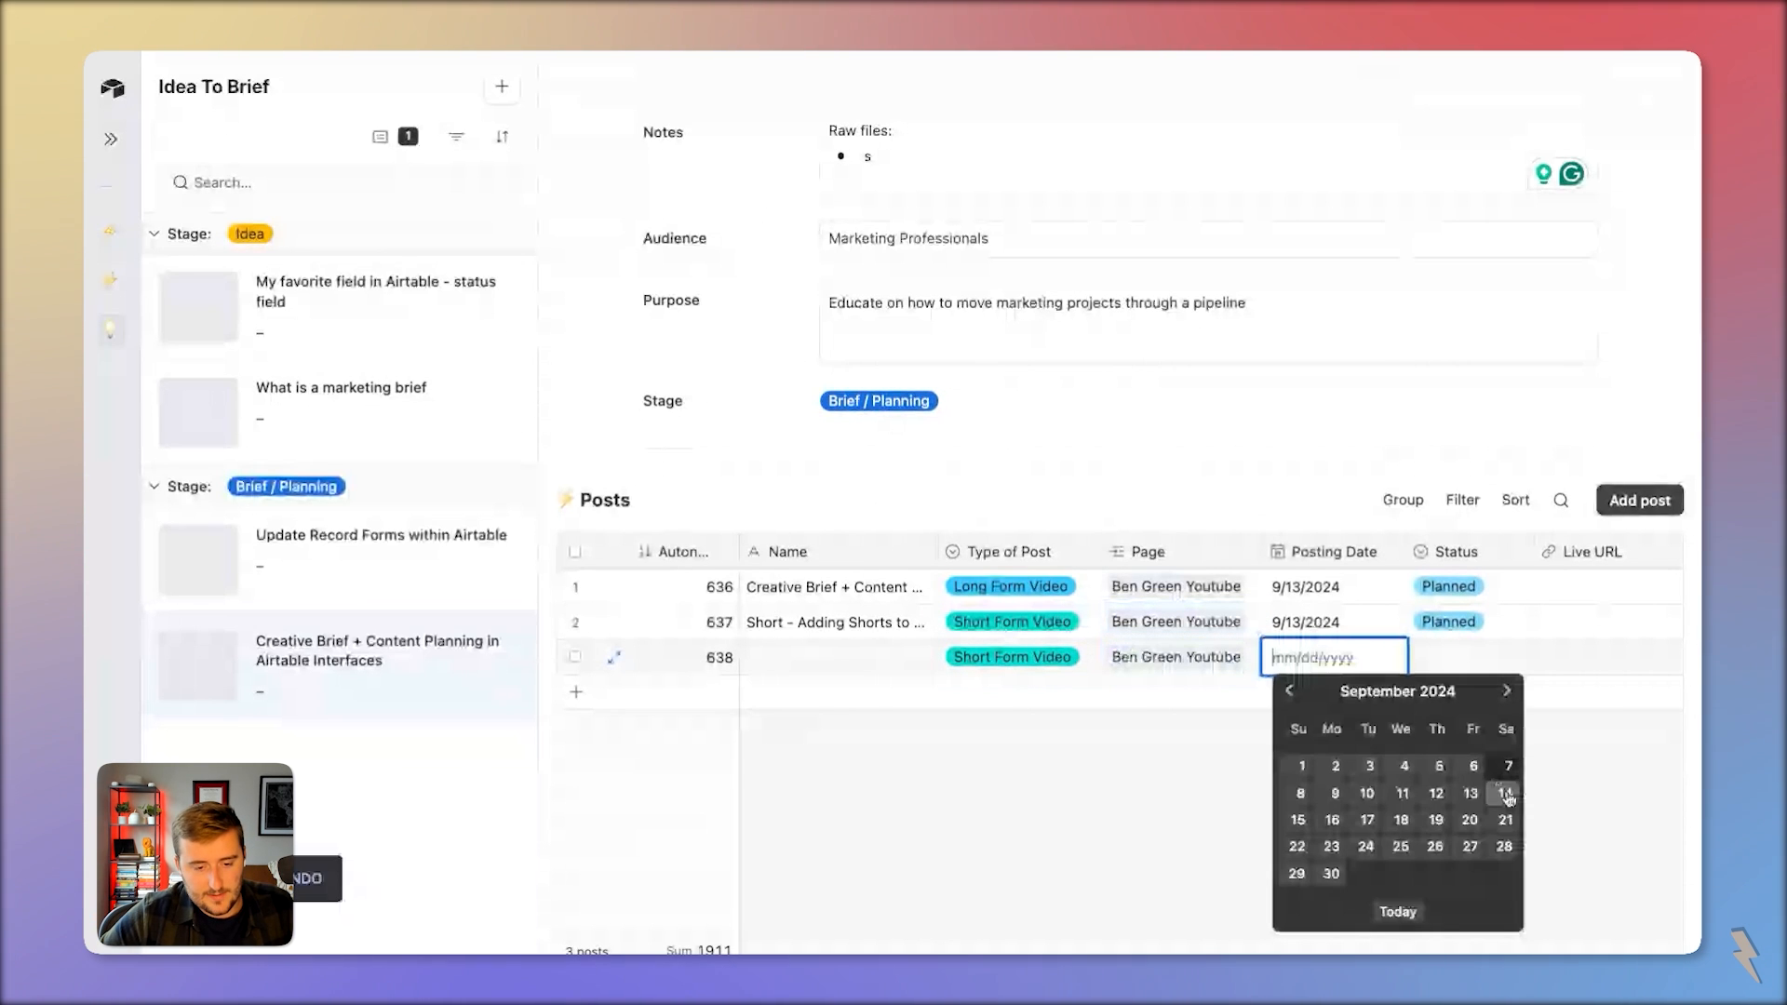
pyautogui.click(1505, 794)
pyautogui.click(1461, 622)
pyautogui.hotkey('ctrl', 'c')
pyautogui.click(1456, 663)
pyautogui.hotkey('ctrl', 'v')
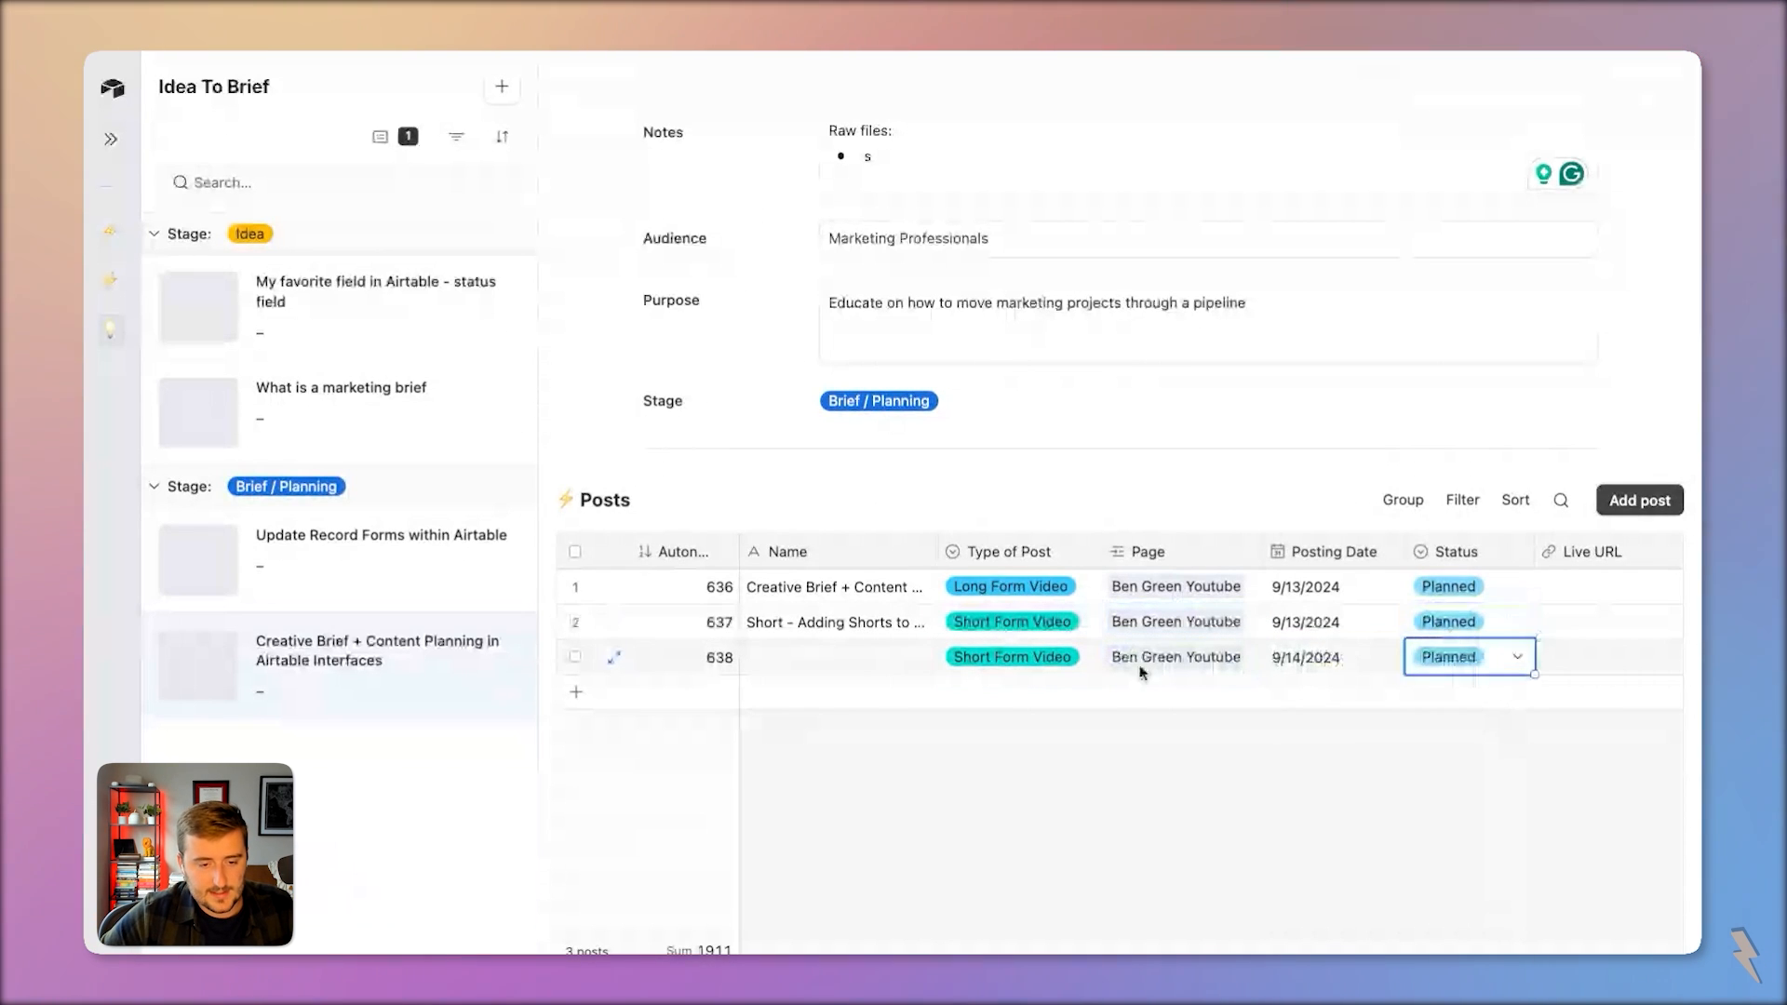
# Name the third post "Short - Creative Brief + Content Planning in Airtable Interfaces"
pyautogui.click(815, 662)
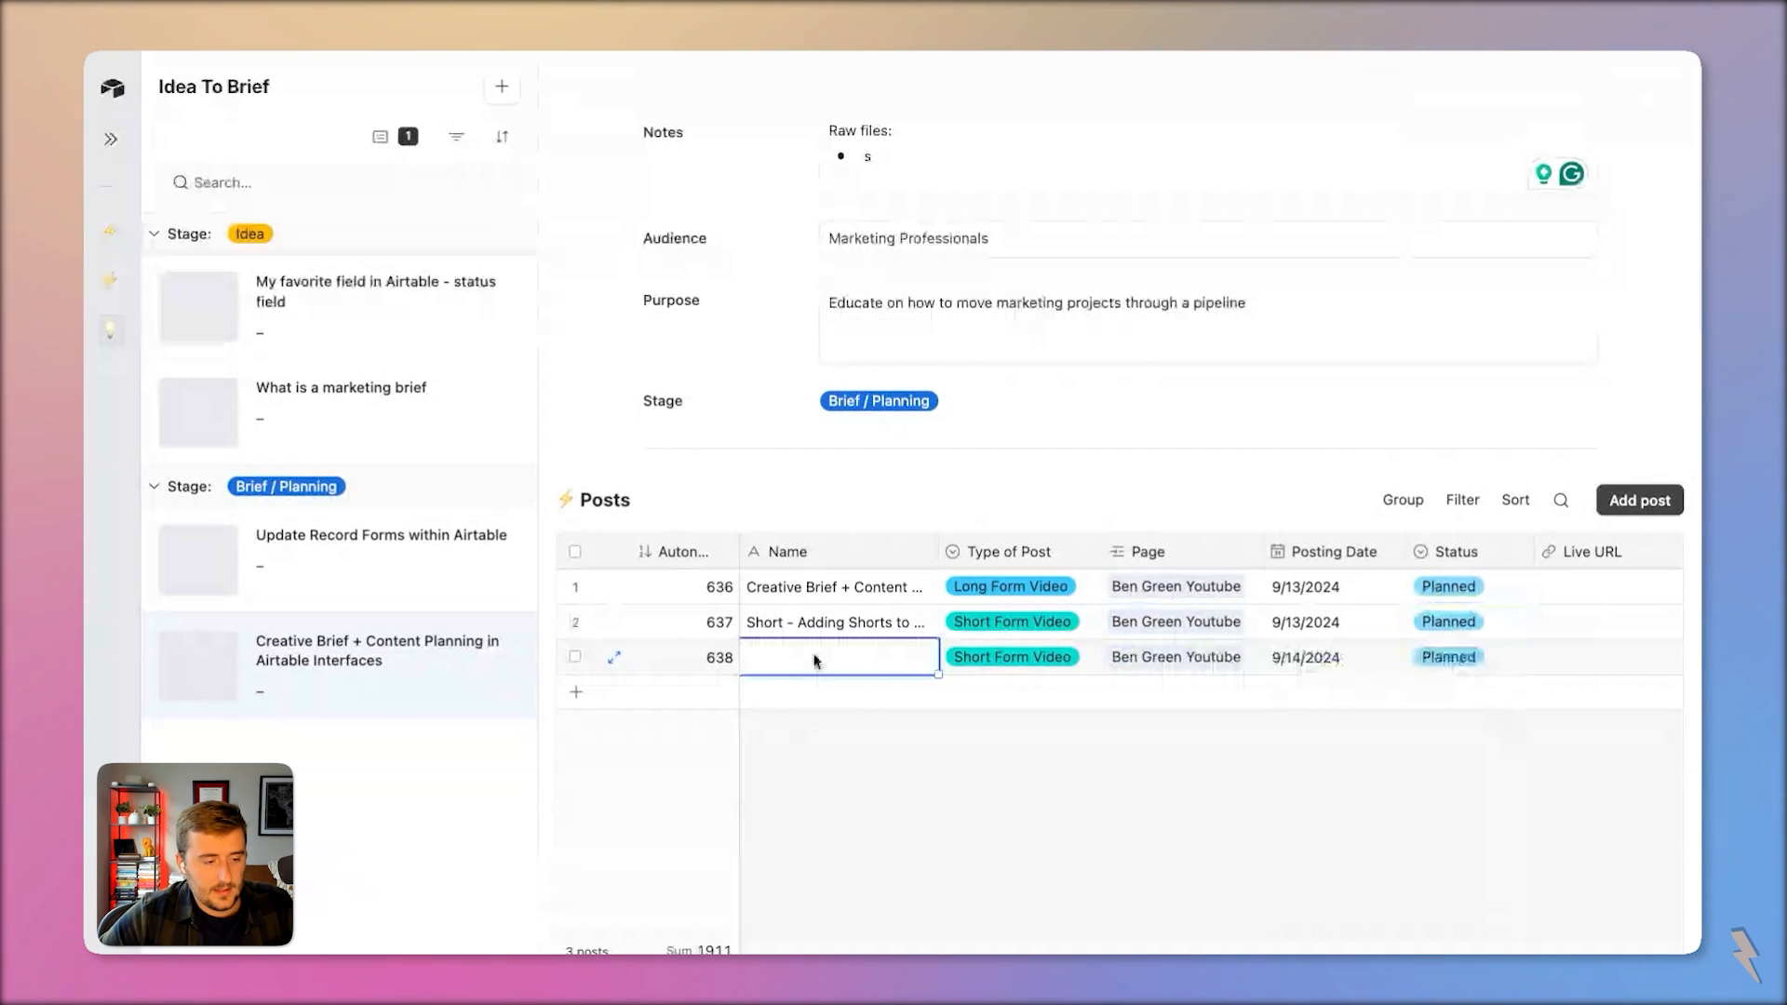
pyautogui.write('Short -')
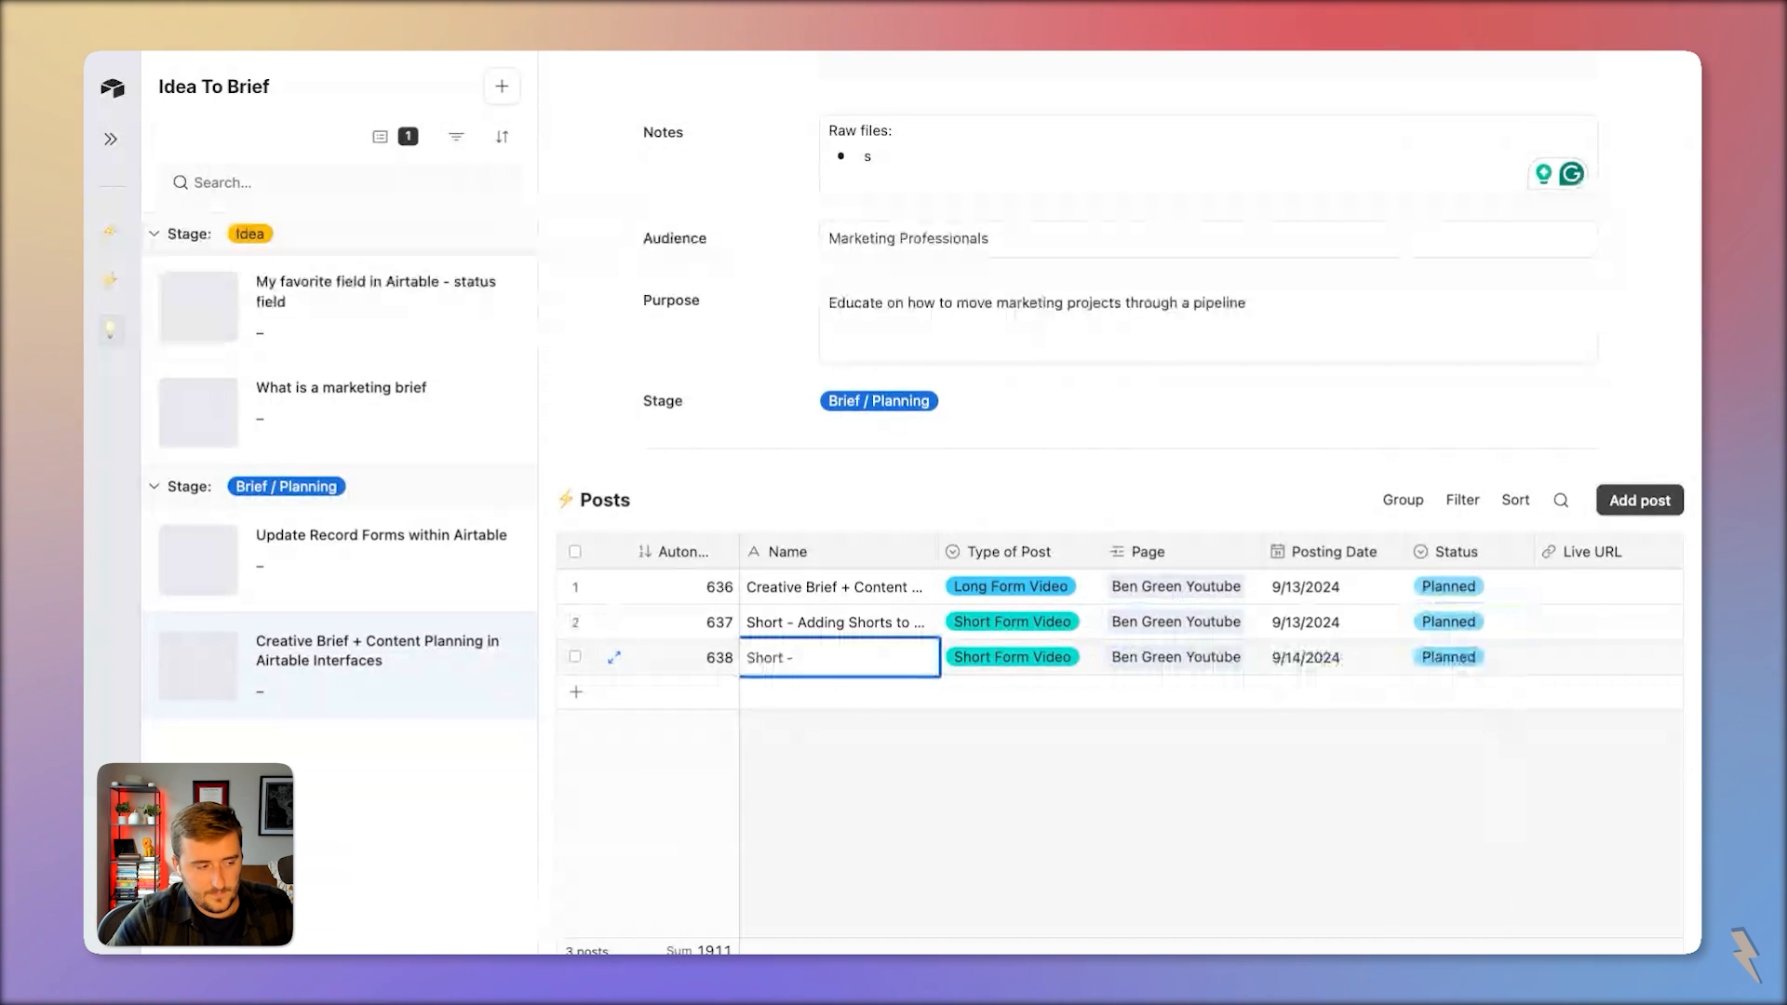
pyautogui.write(' Sam')
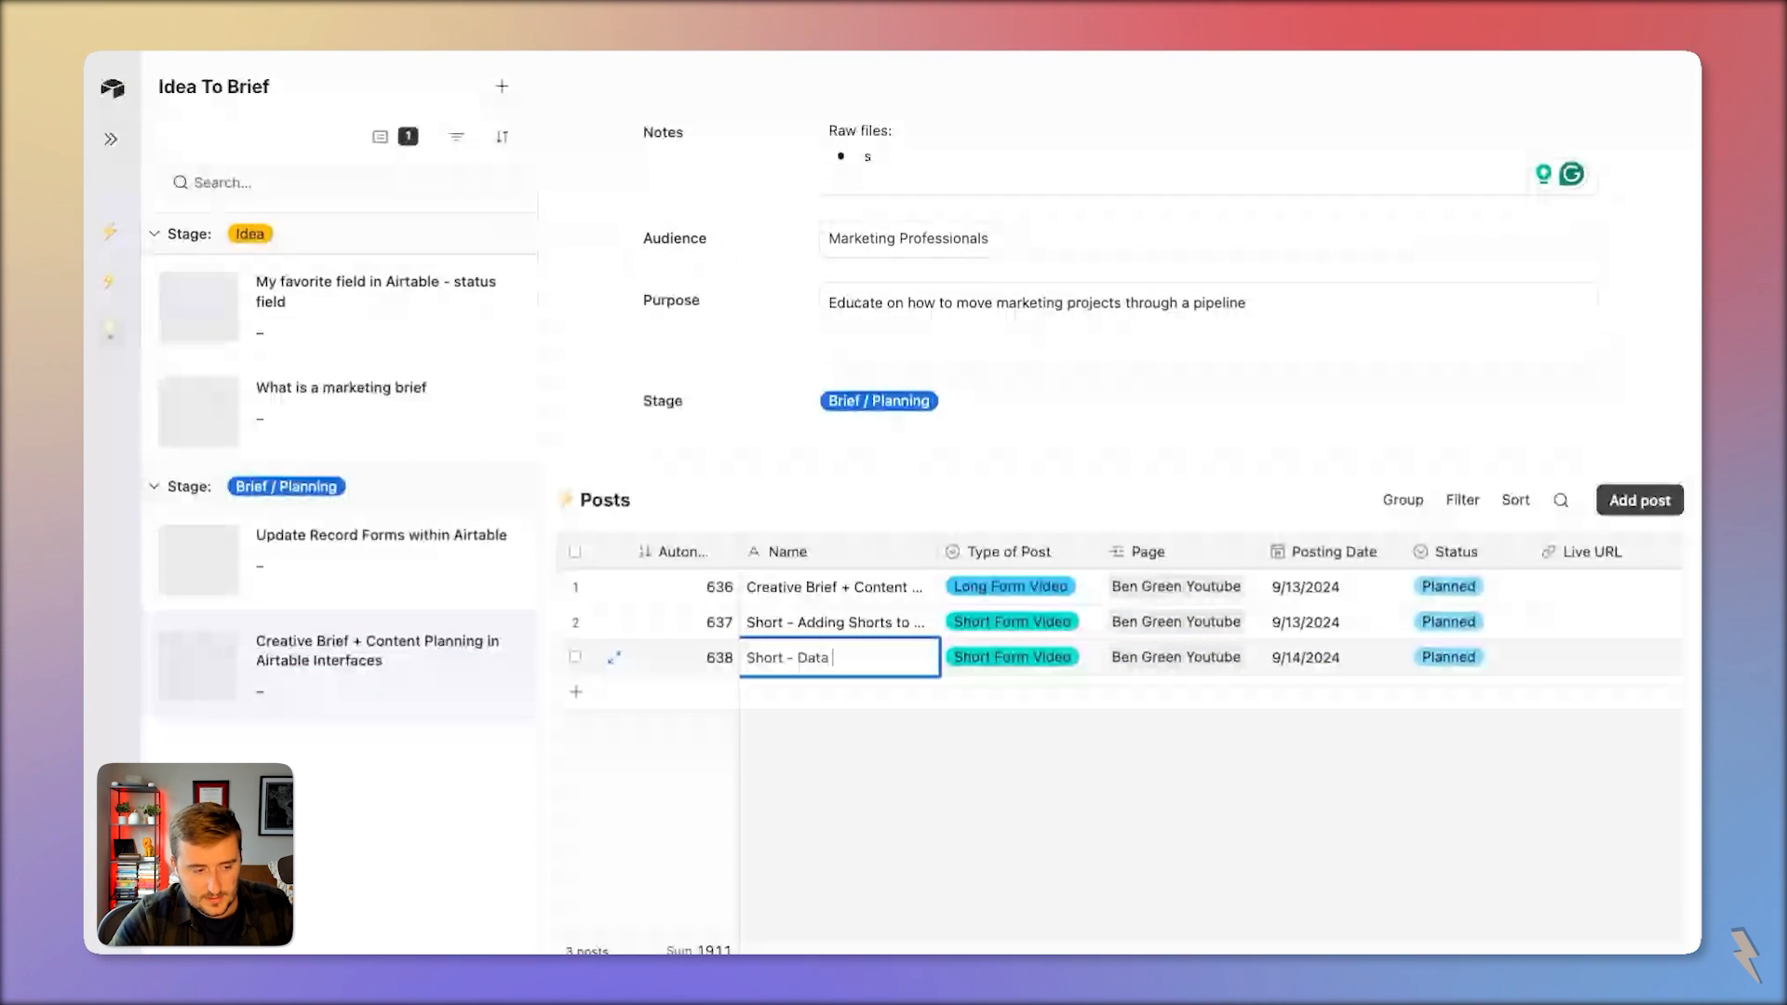
pyautogui.press('BackSpace')
pyautogui.press('BackSpace')
pyautogui.press('BackSpace')
pyautogui.write('D')
pyautogui.write('lanned')
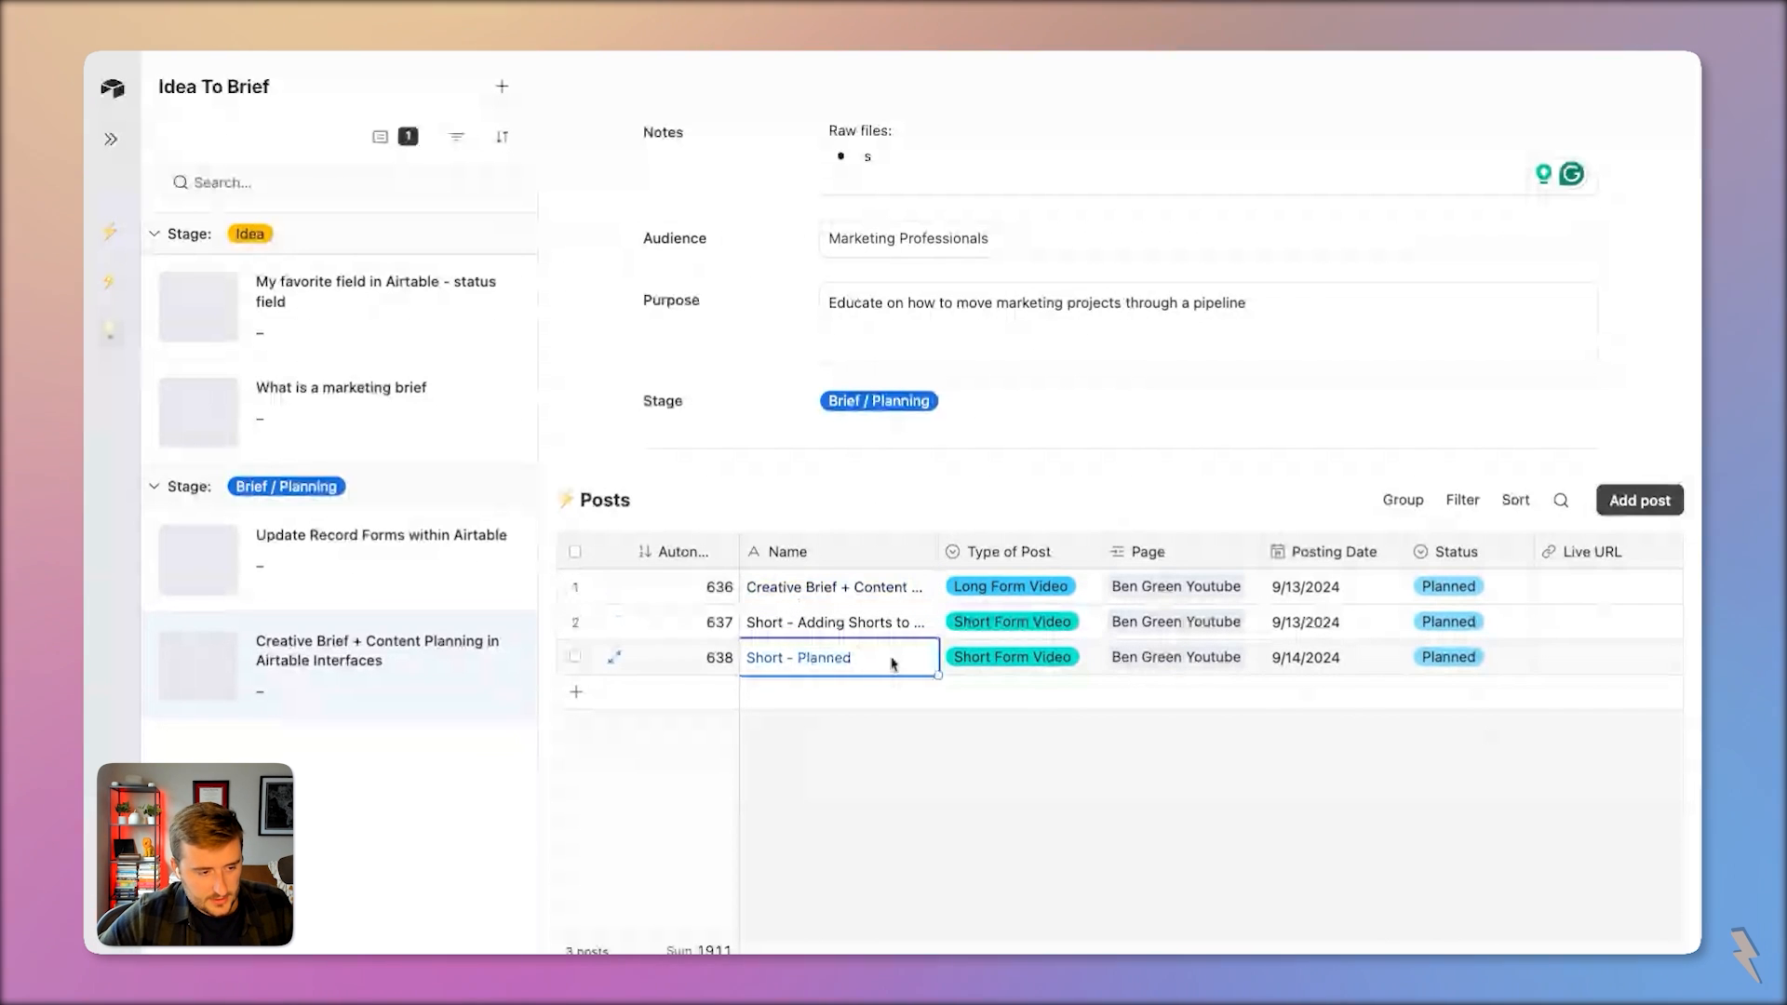
pyautogui.hotkey('ctrl', 'v')
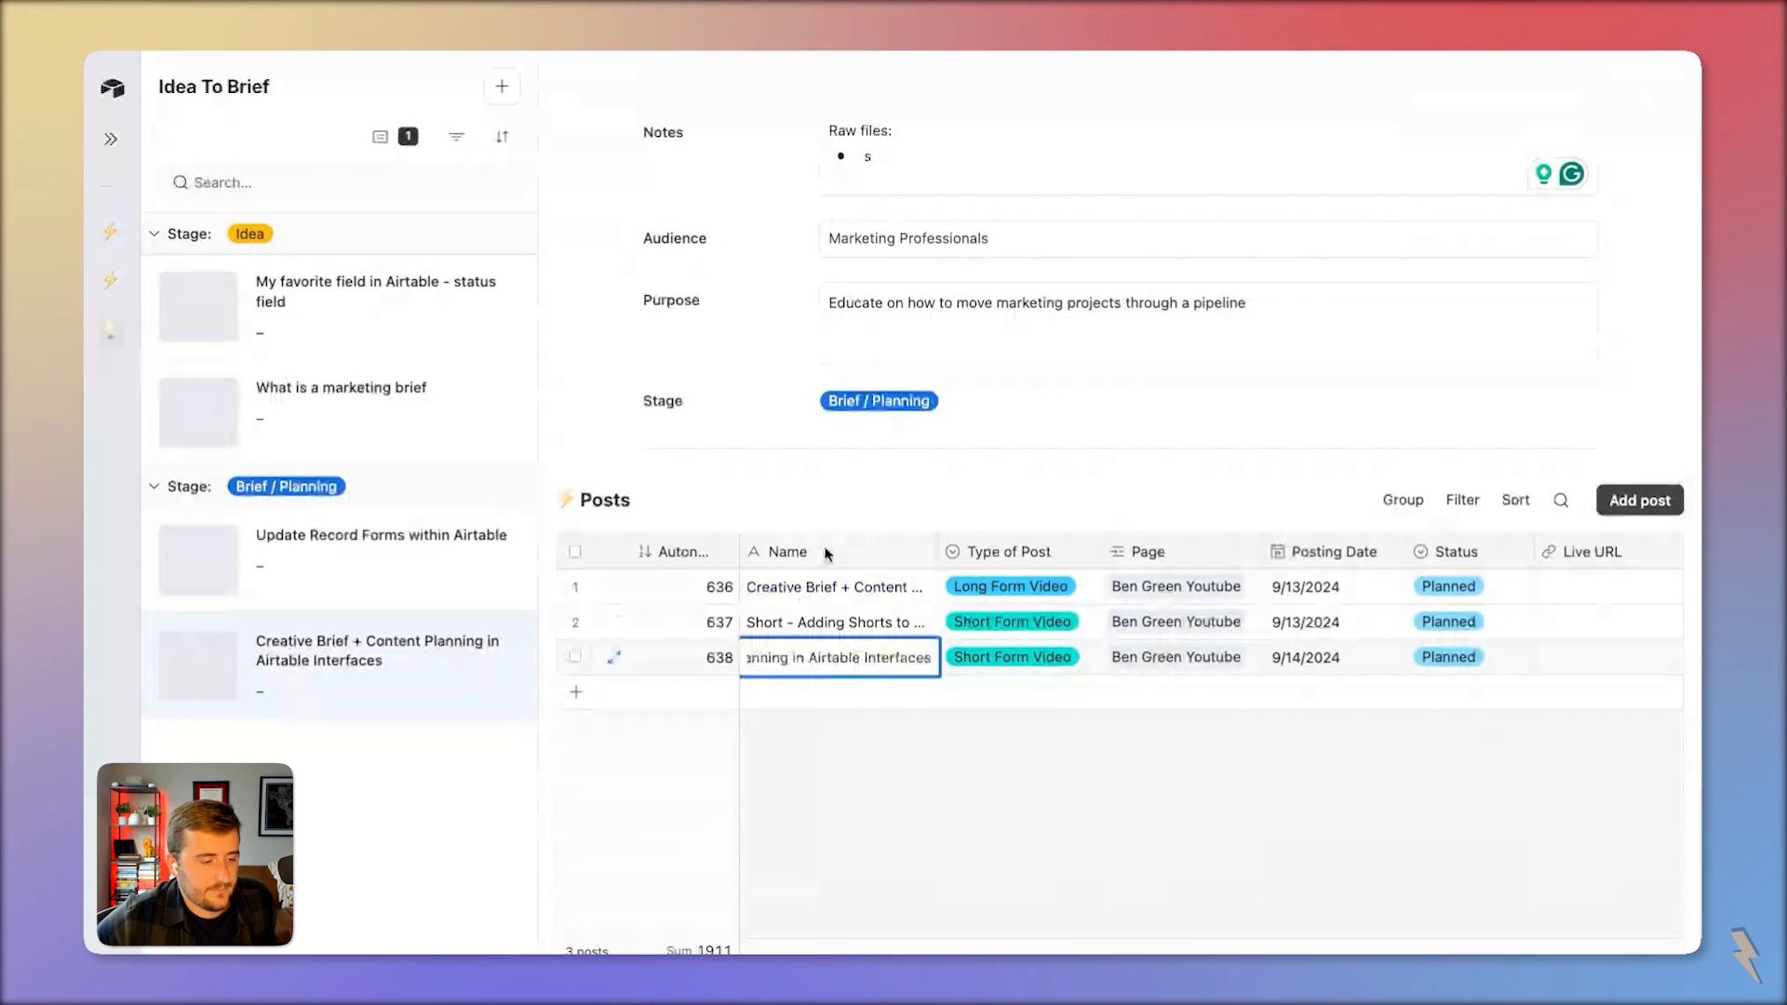
pyautogui.click(813, 475)
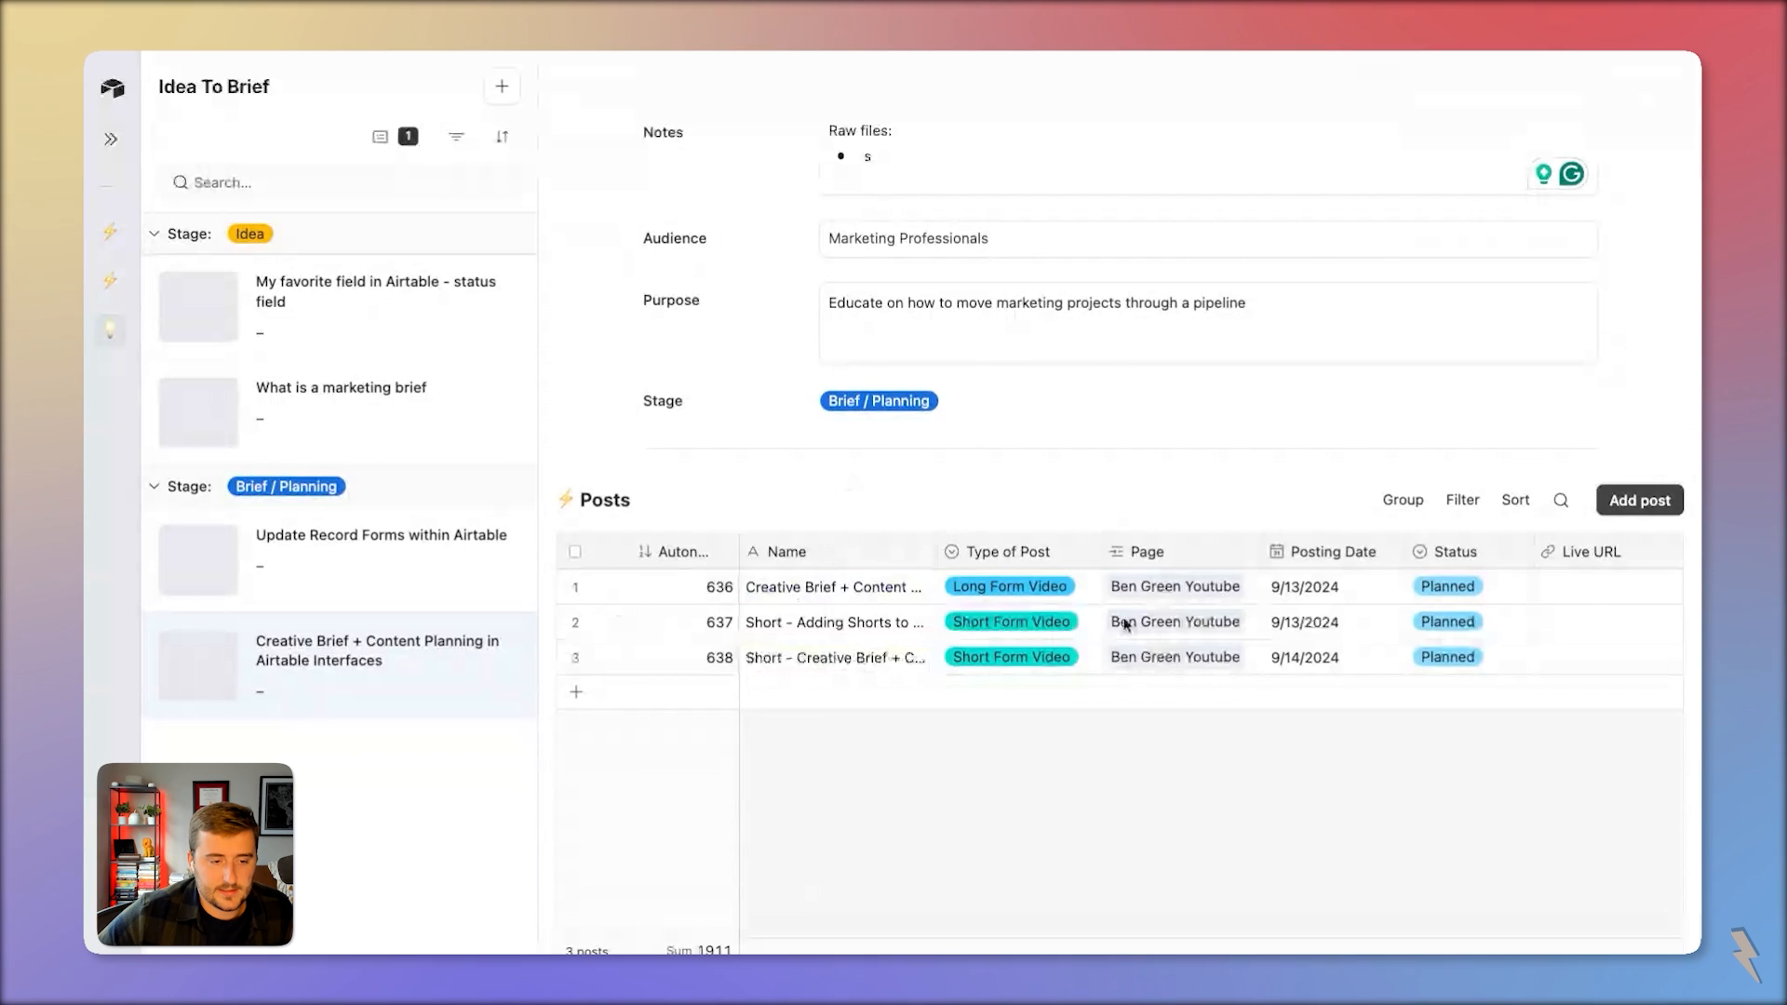
pyautogui.hscroll(5, 1121, 622)
pyautogui.hscroll(-5, 1126, 624)
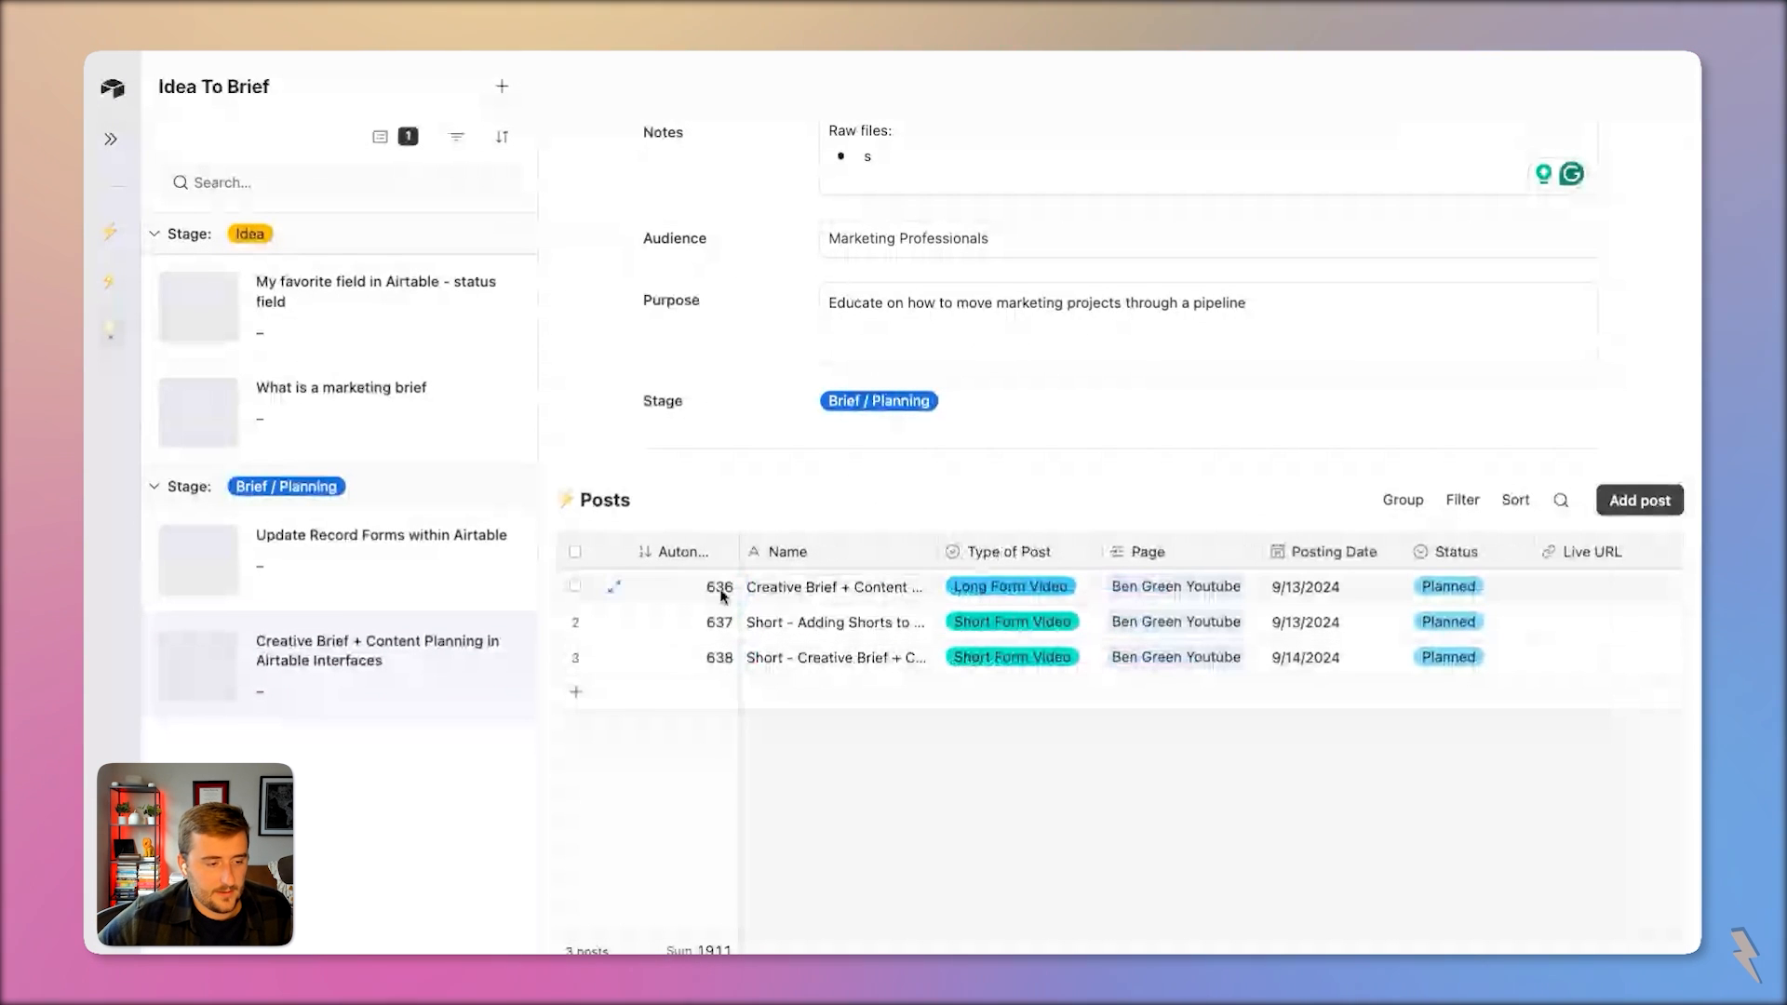
# Add a fourth post with the type Text + Image and link it to the creator's personal LinkedIn page
pyautogui.scroll(-2, 687, 438)
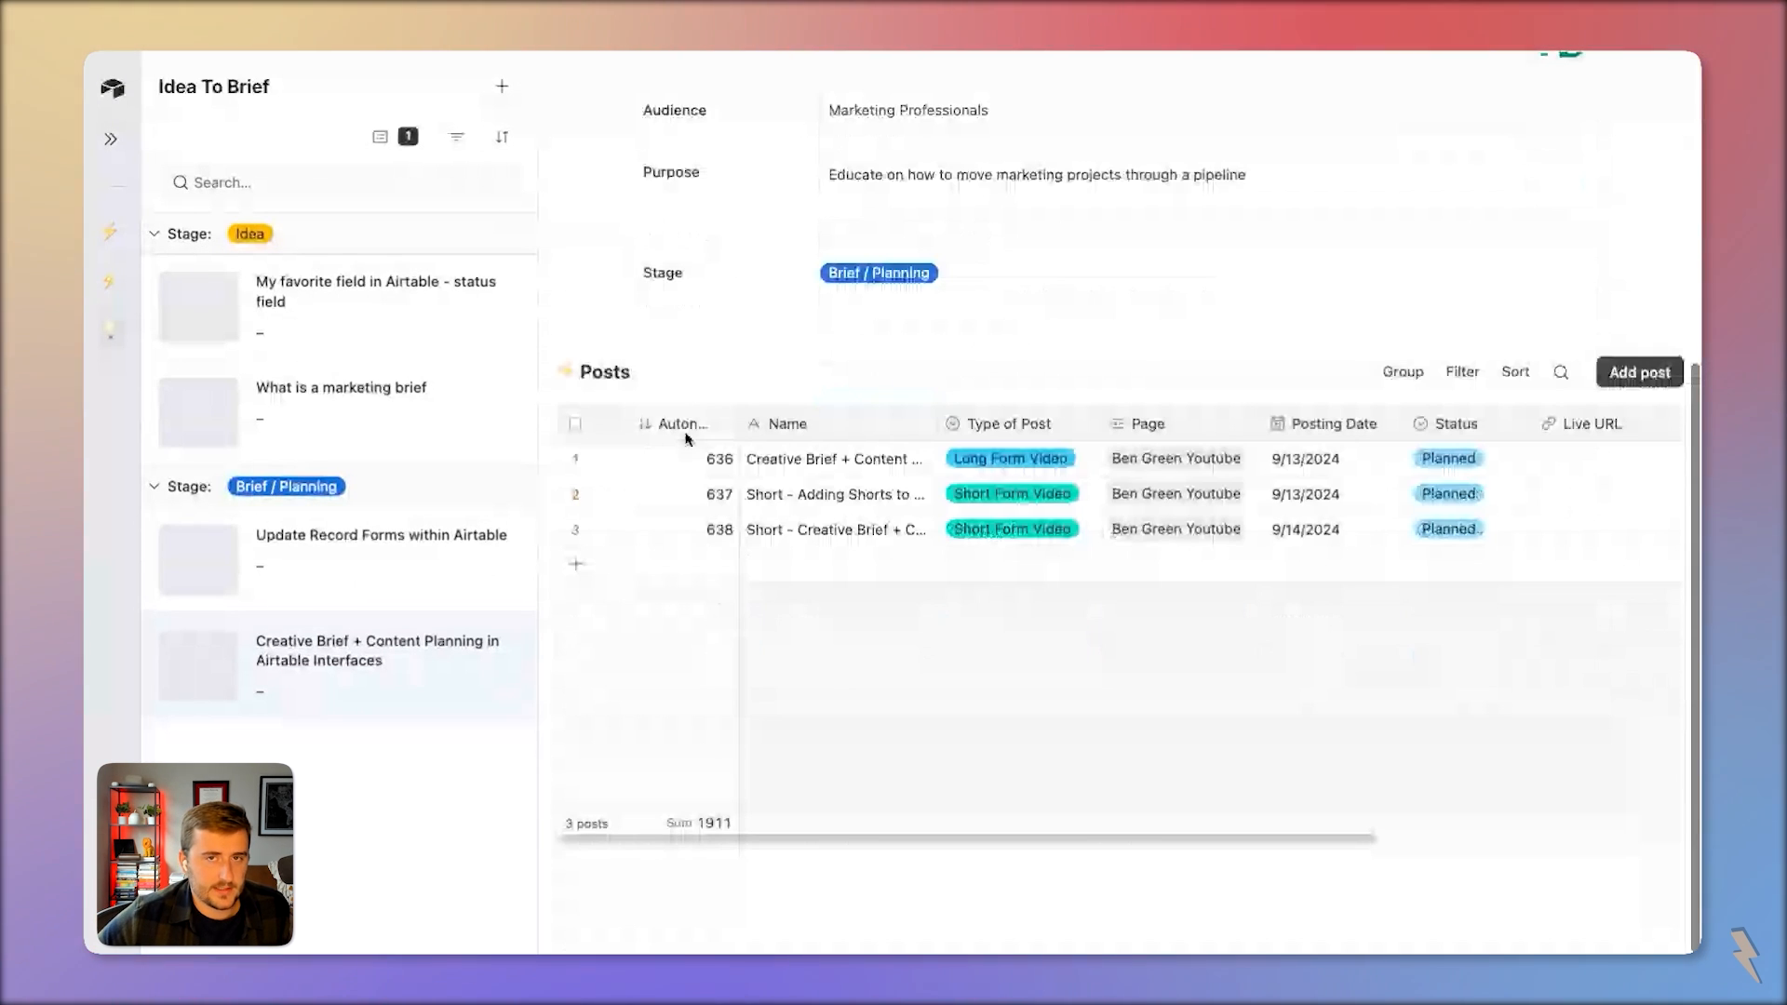
pyautogui.scroll(5, 706, 770)
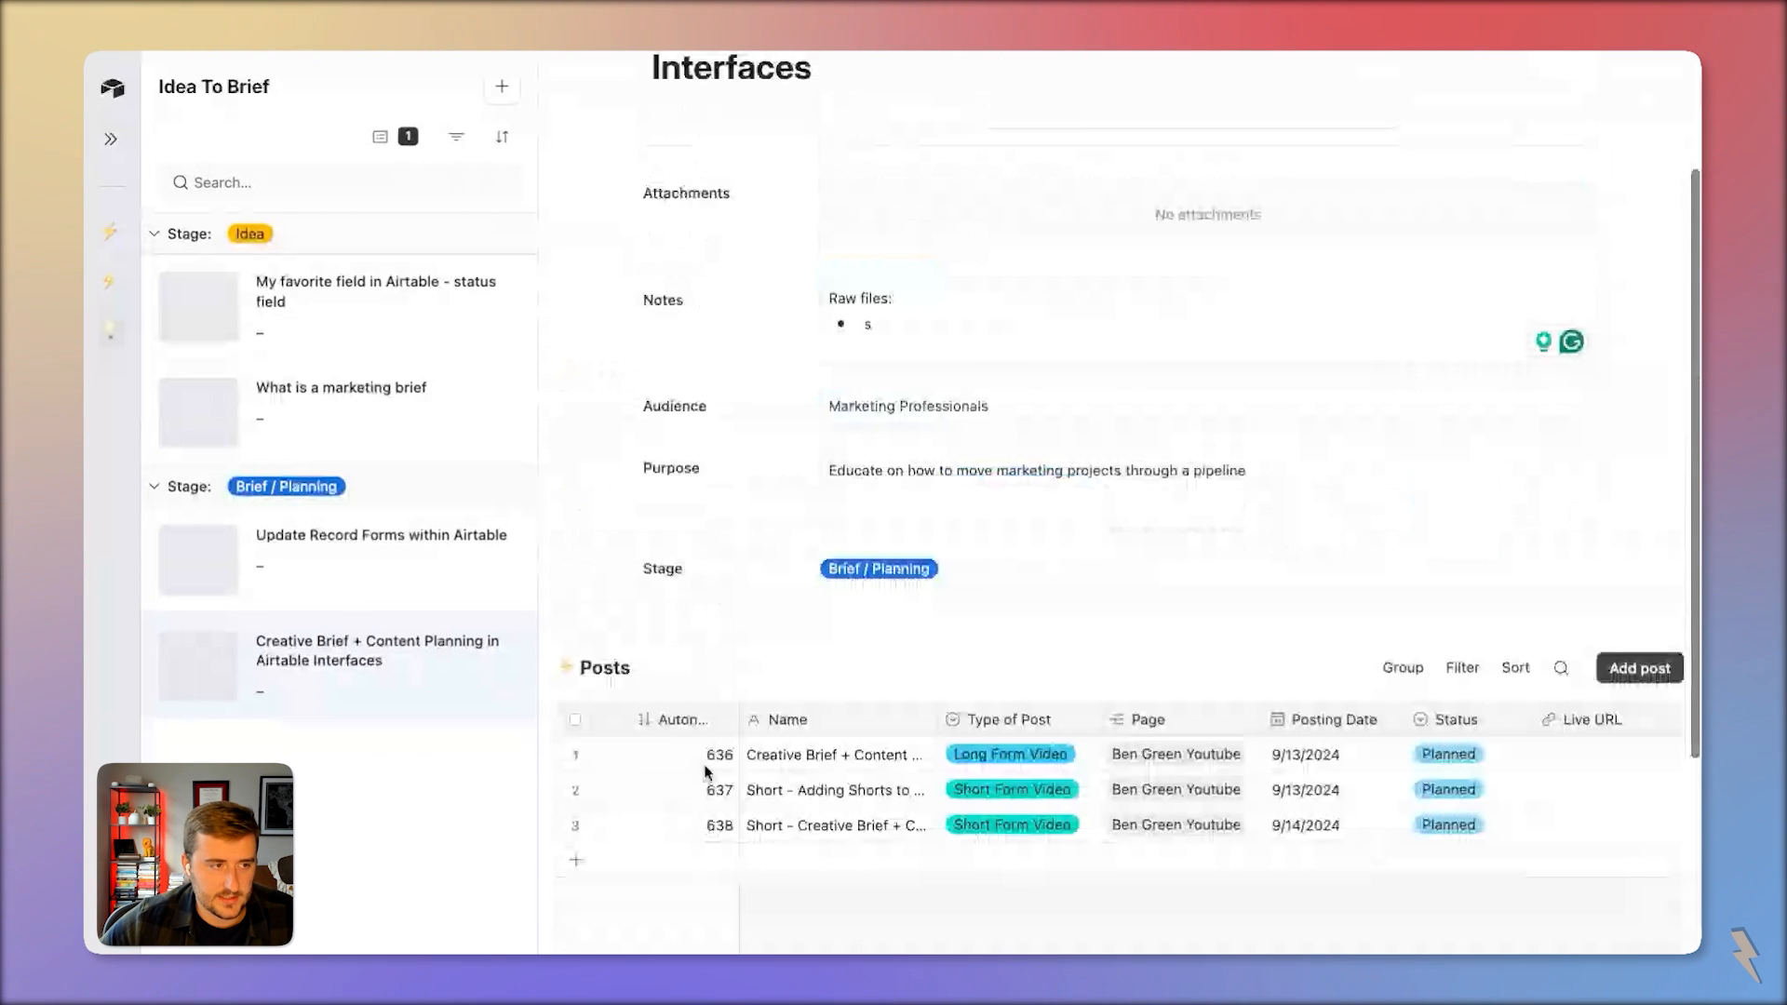
pyautogui.scroll(3, 705, 771)
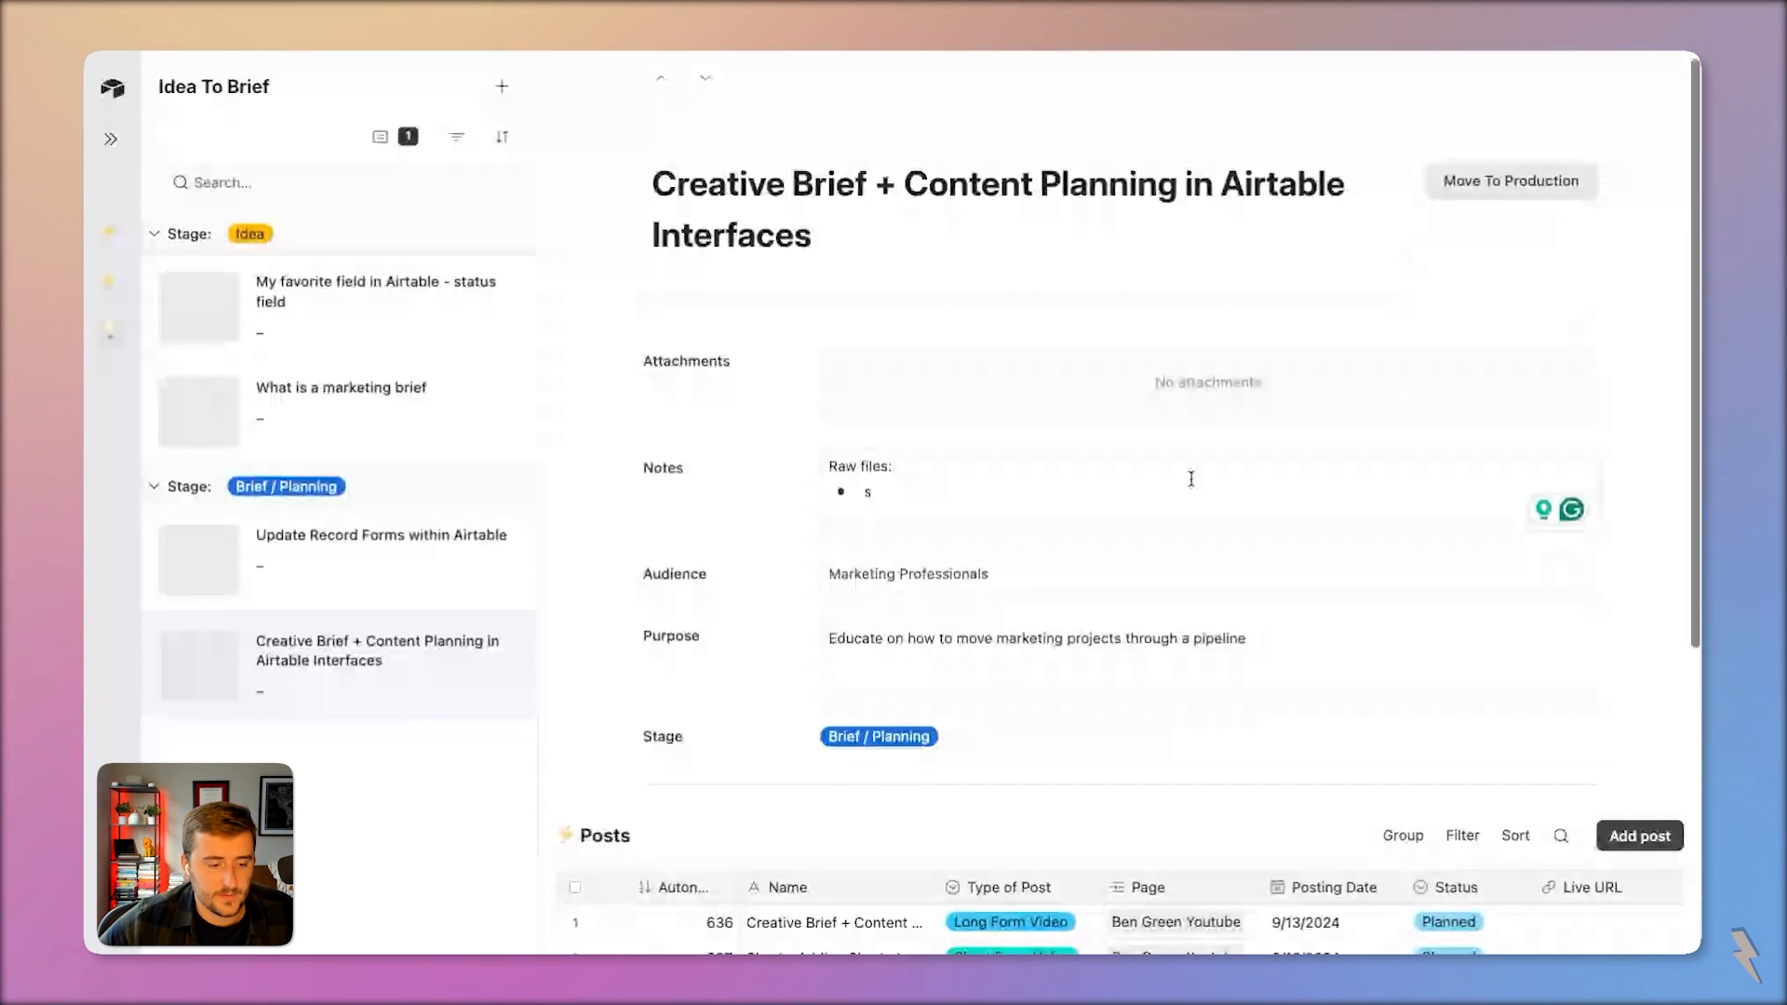
pyautogui.scroll(-2, 1111, 771)
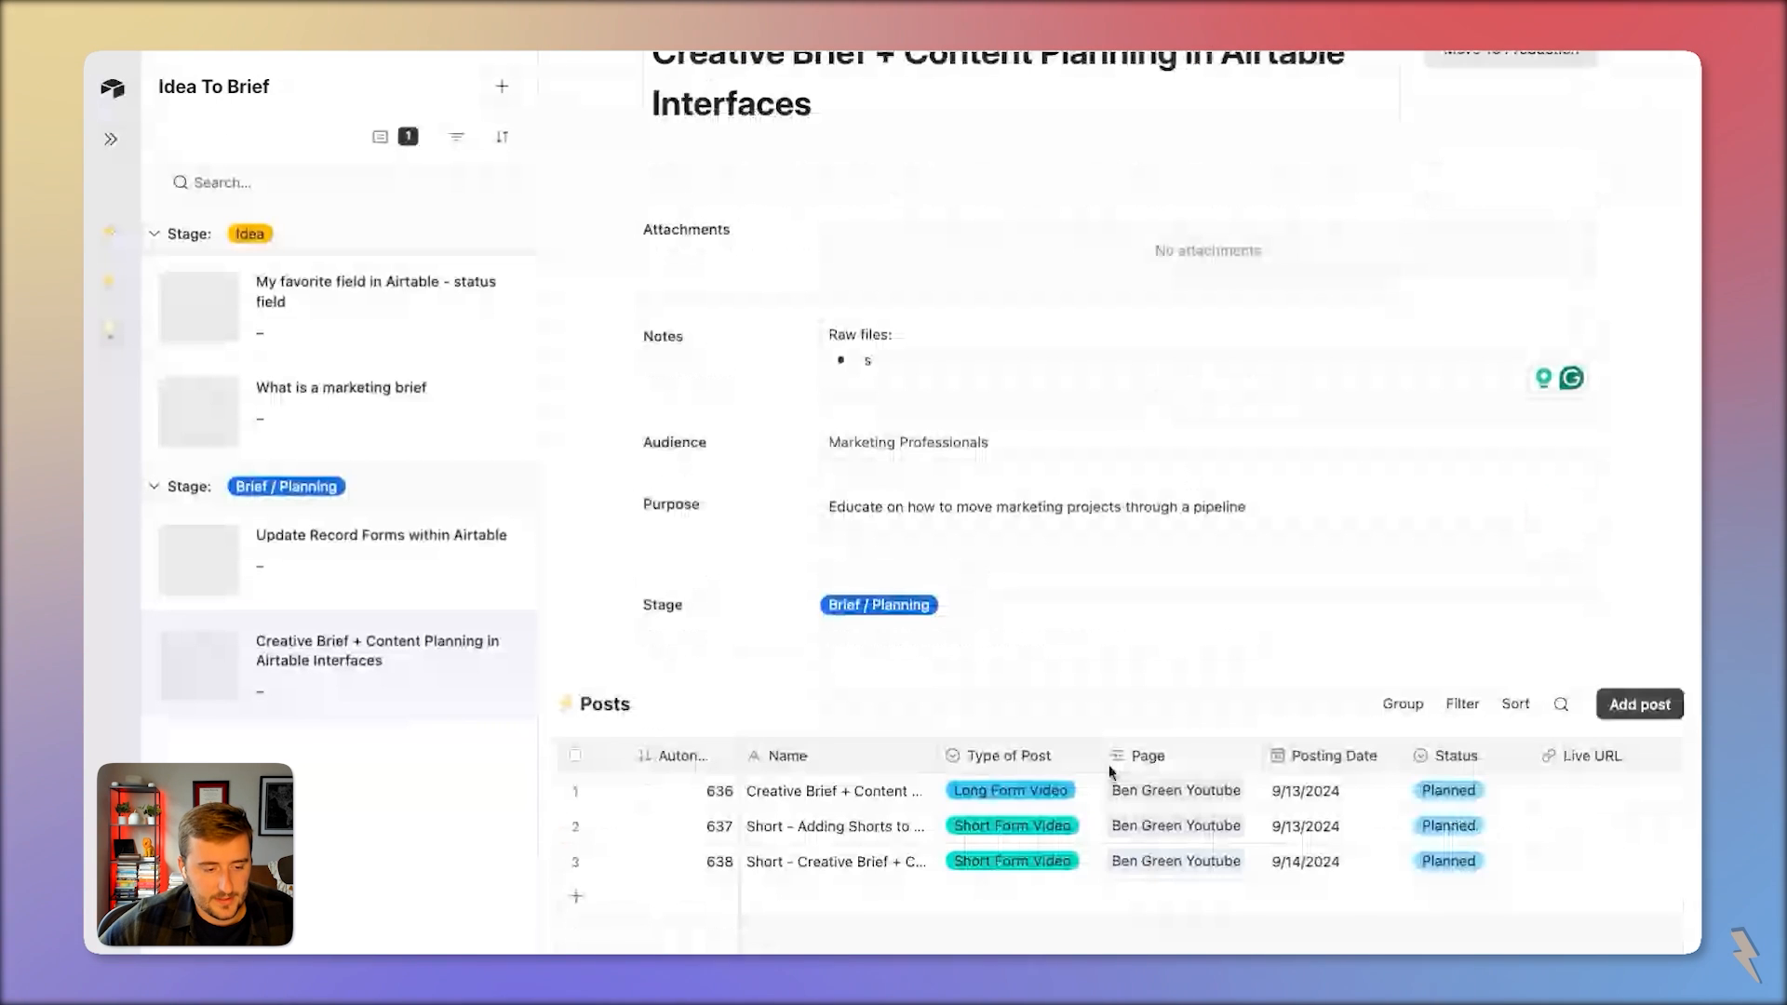
pyautogui.scroll(-1, 1110, 771)
pyautogui.click(1017, 802)
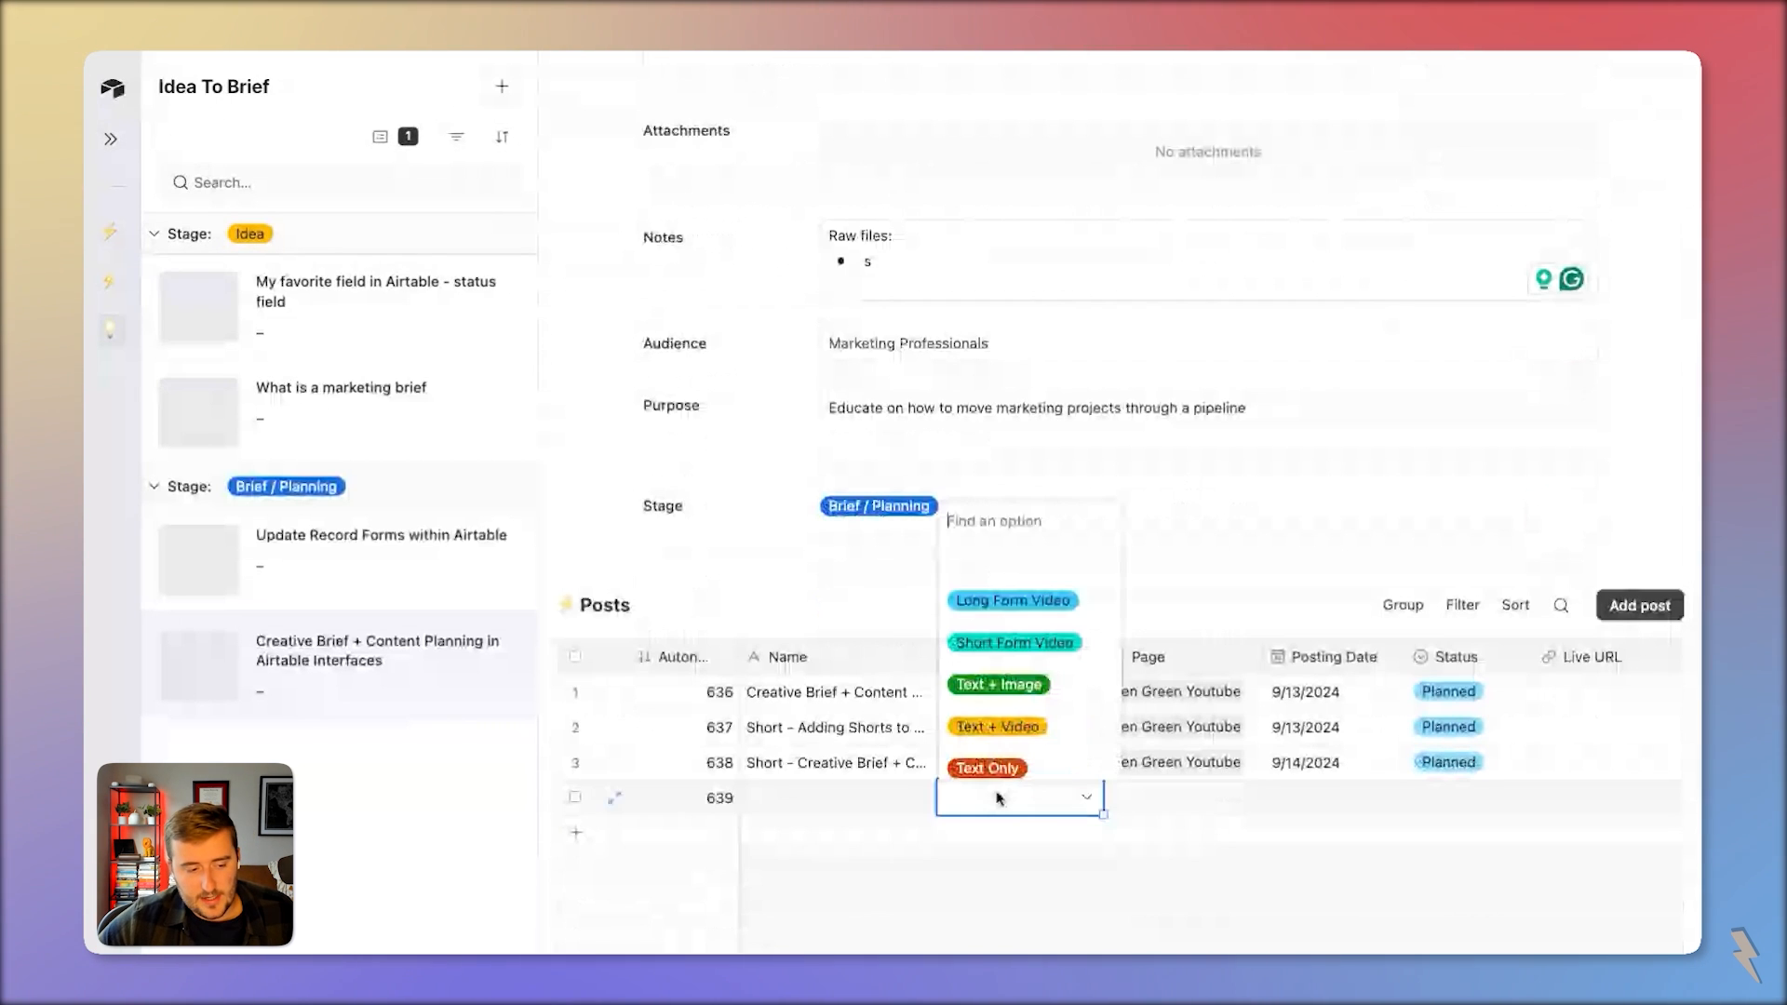
pyautogui.click(998, 684)
pyautogui.click(1139, 801)
pyautogui.click(1121, 797)
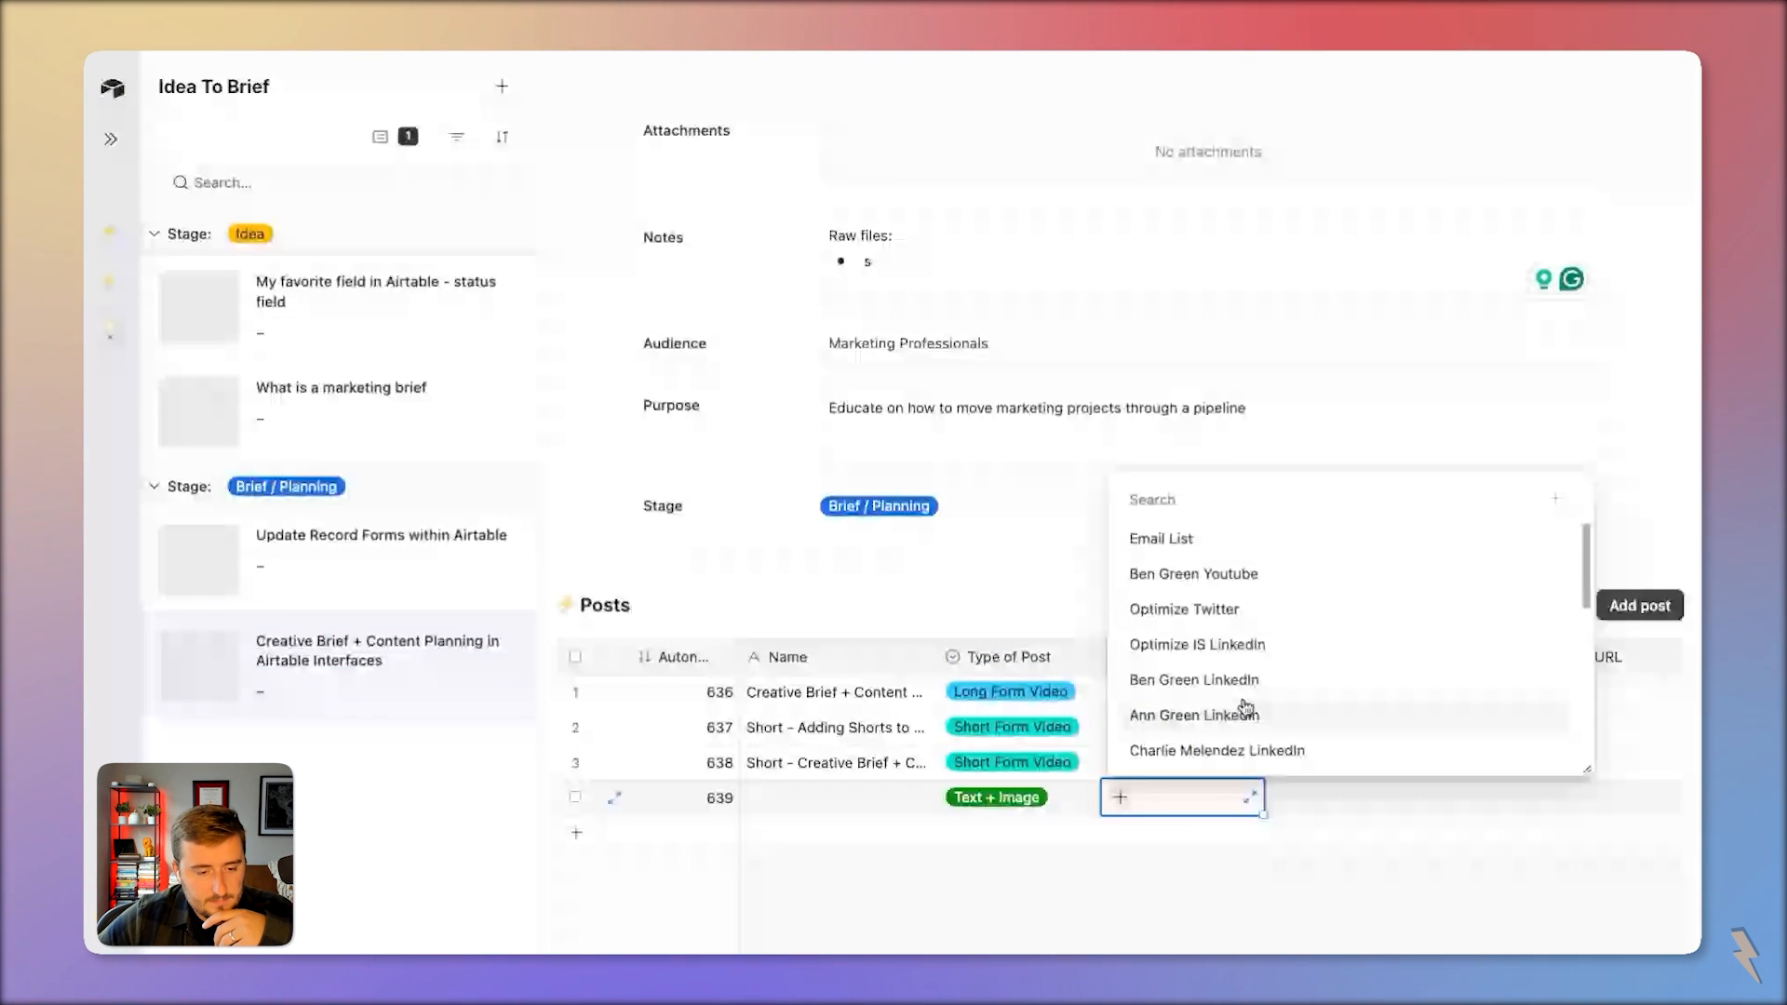
pyautogui.click(1210, 681)
# Set the fourth post's posting date to 9/13/2024 and its status to Planned
pyautogui.click(1471, 641)
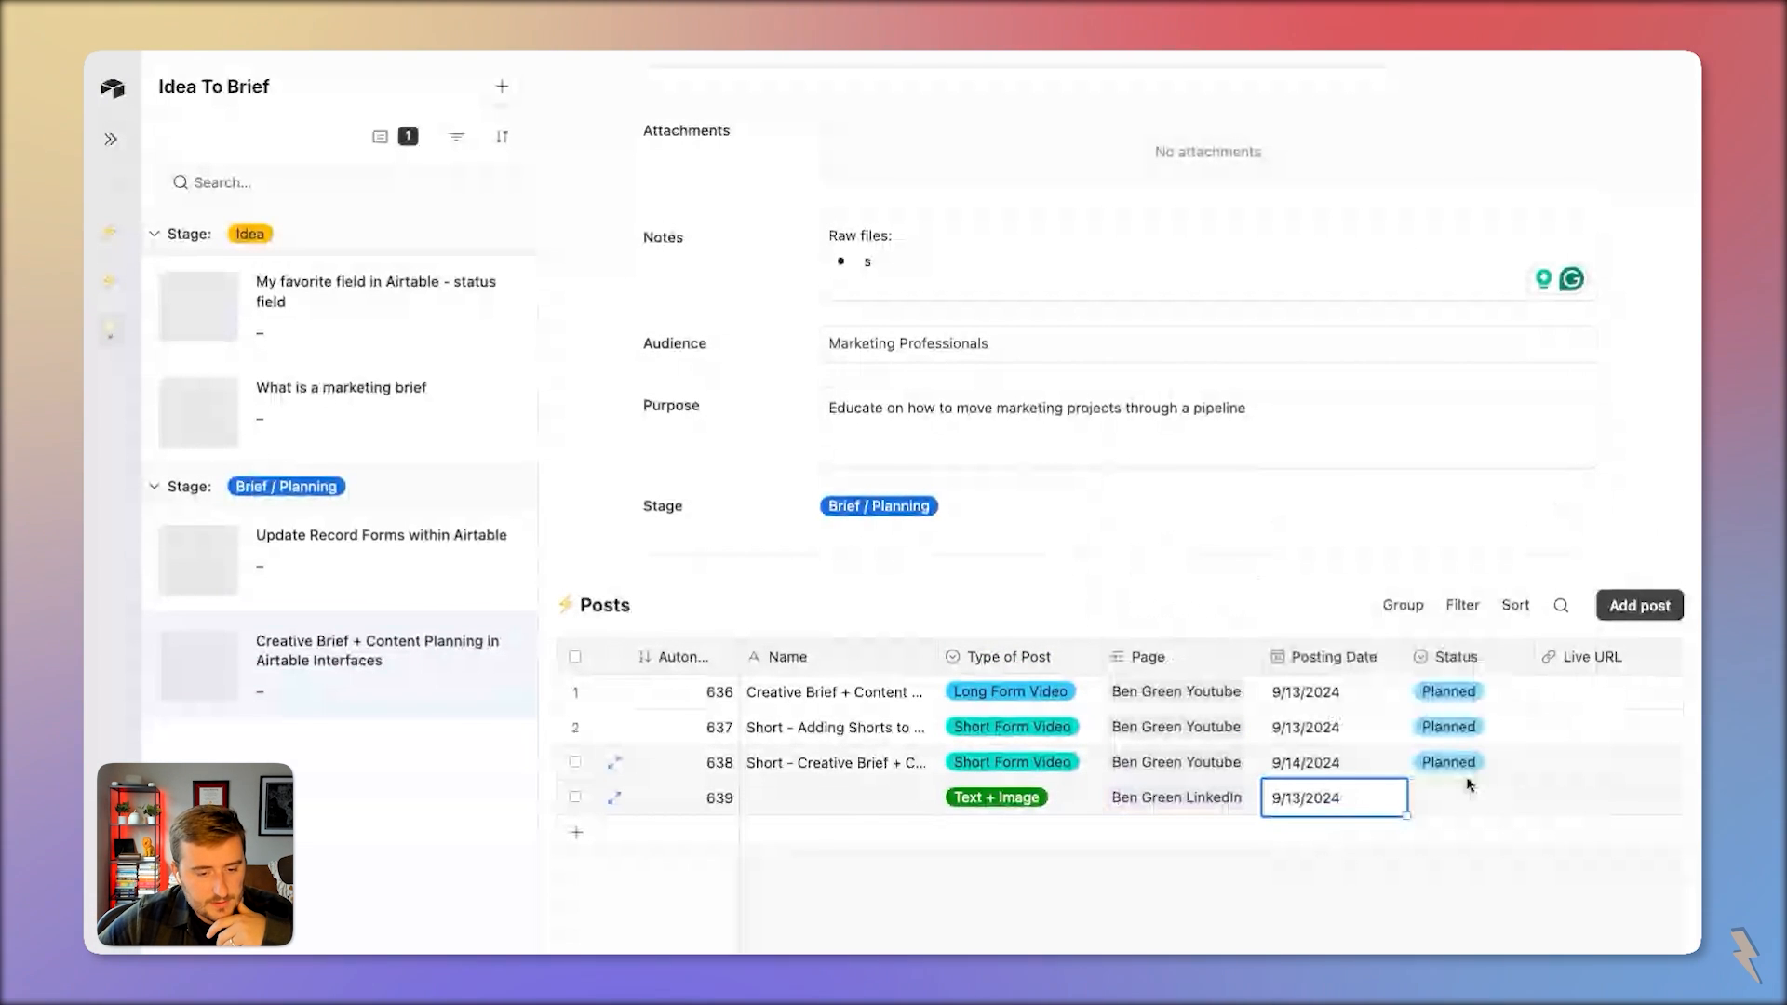
pyautogui.click(1469, 793)
pyautogui.click(1448, 639)
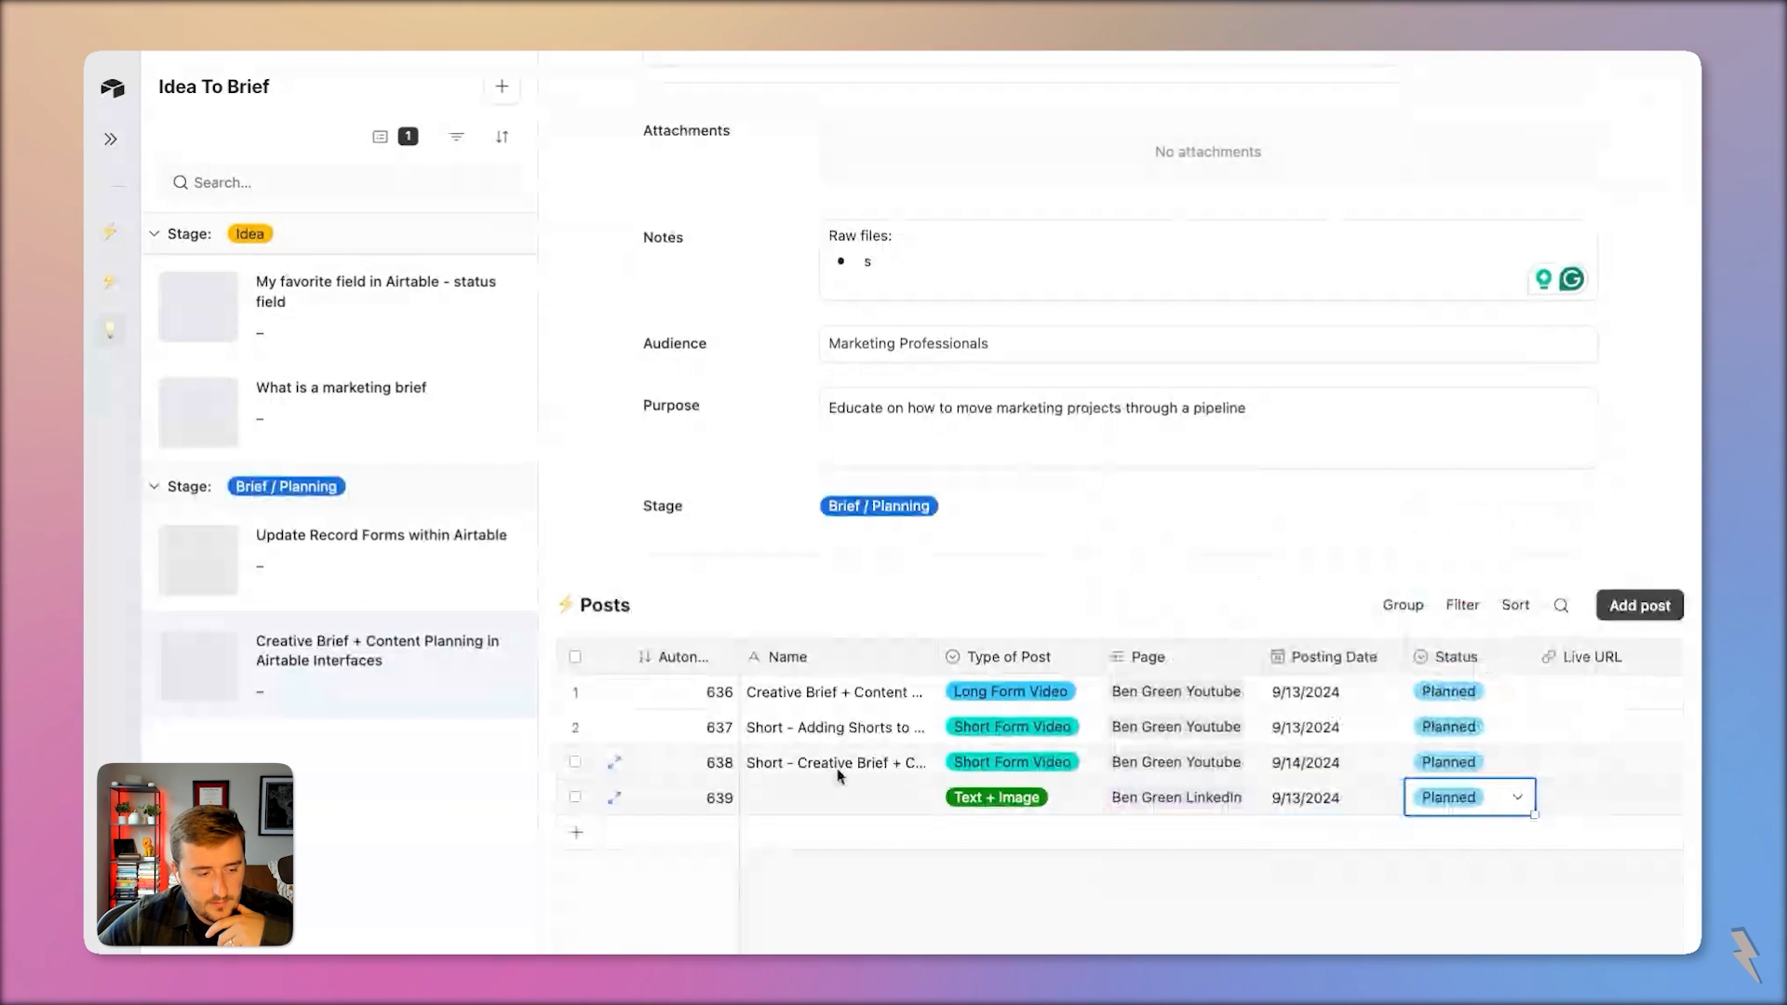
# Copy the long form post's name into the fourth post's Name field
pyautogui.click(836, 690)
pyautogui.press('super+c')
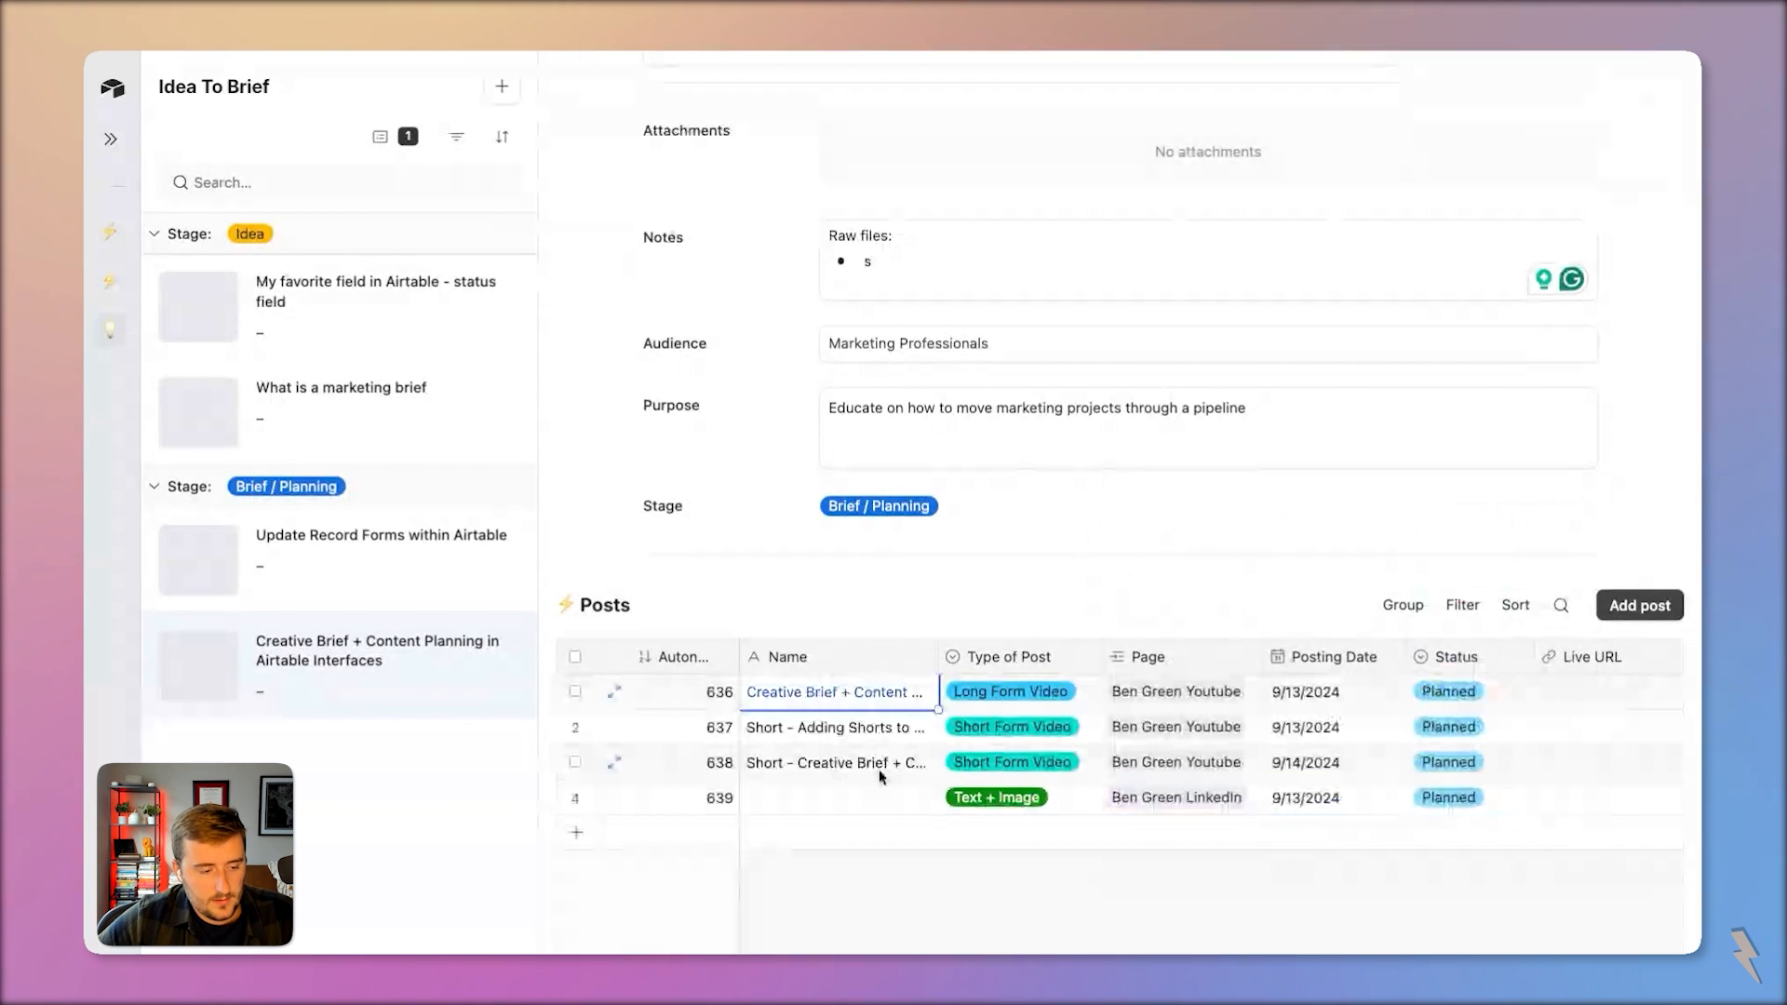
pyautogui.doubleClick(882, 796)
pyautogui.press('super+v')
pyautogui.click(967, 595)
# Change the fourth post's type to Text + Video
pyautogui.scroll(-1, 1021, 779)
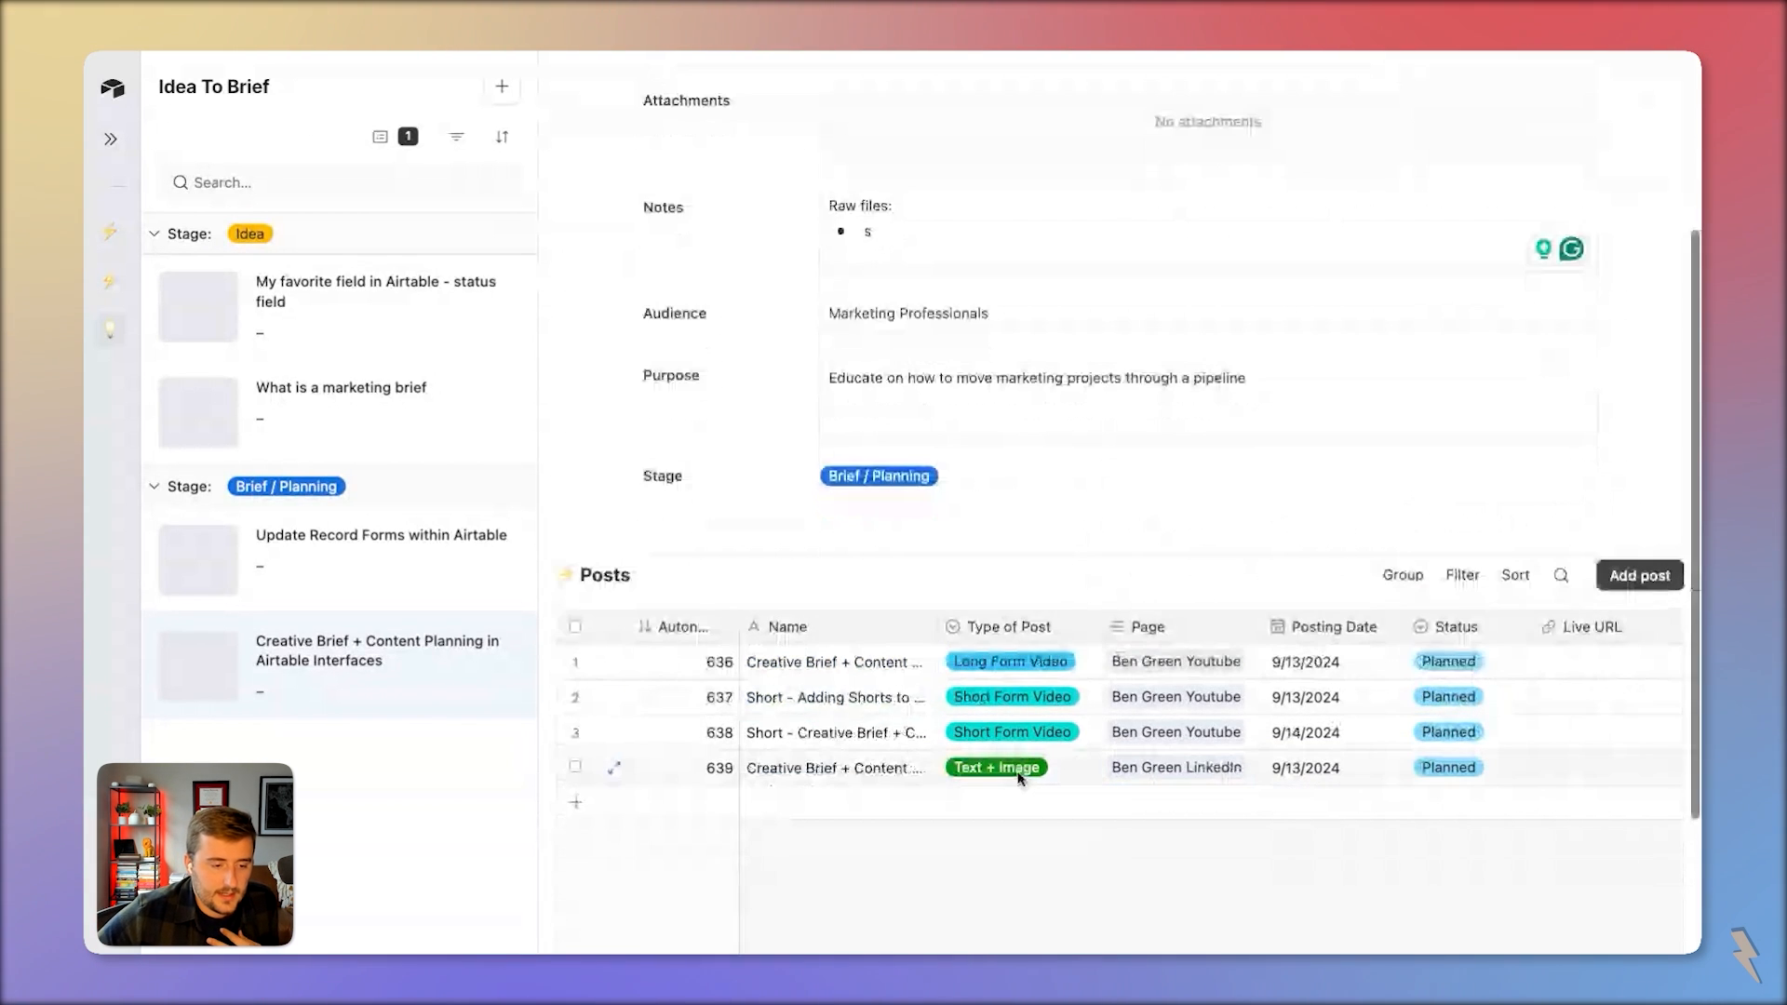
pyautogui.doubleClick(1021, 776)
pyautogui.scroll(-1, 1048, 692)
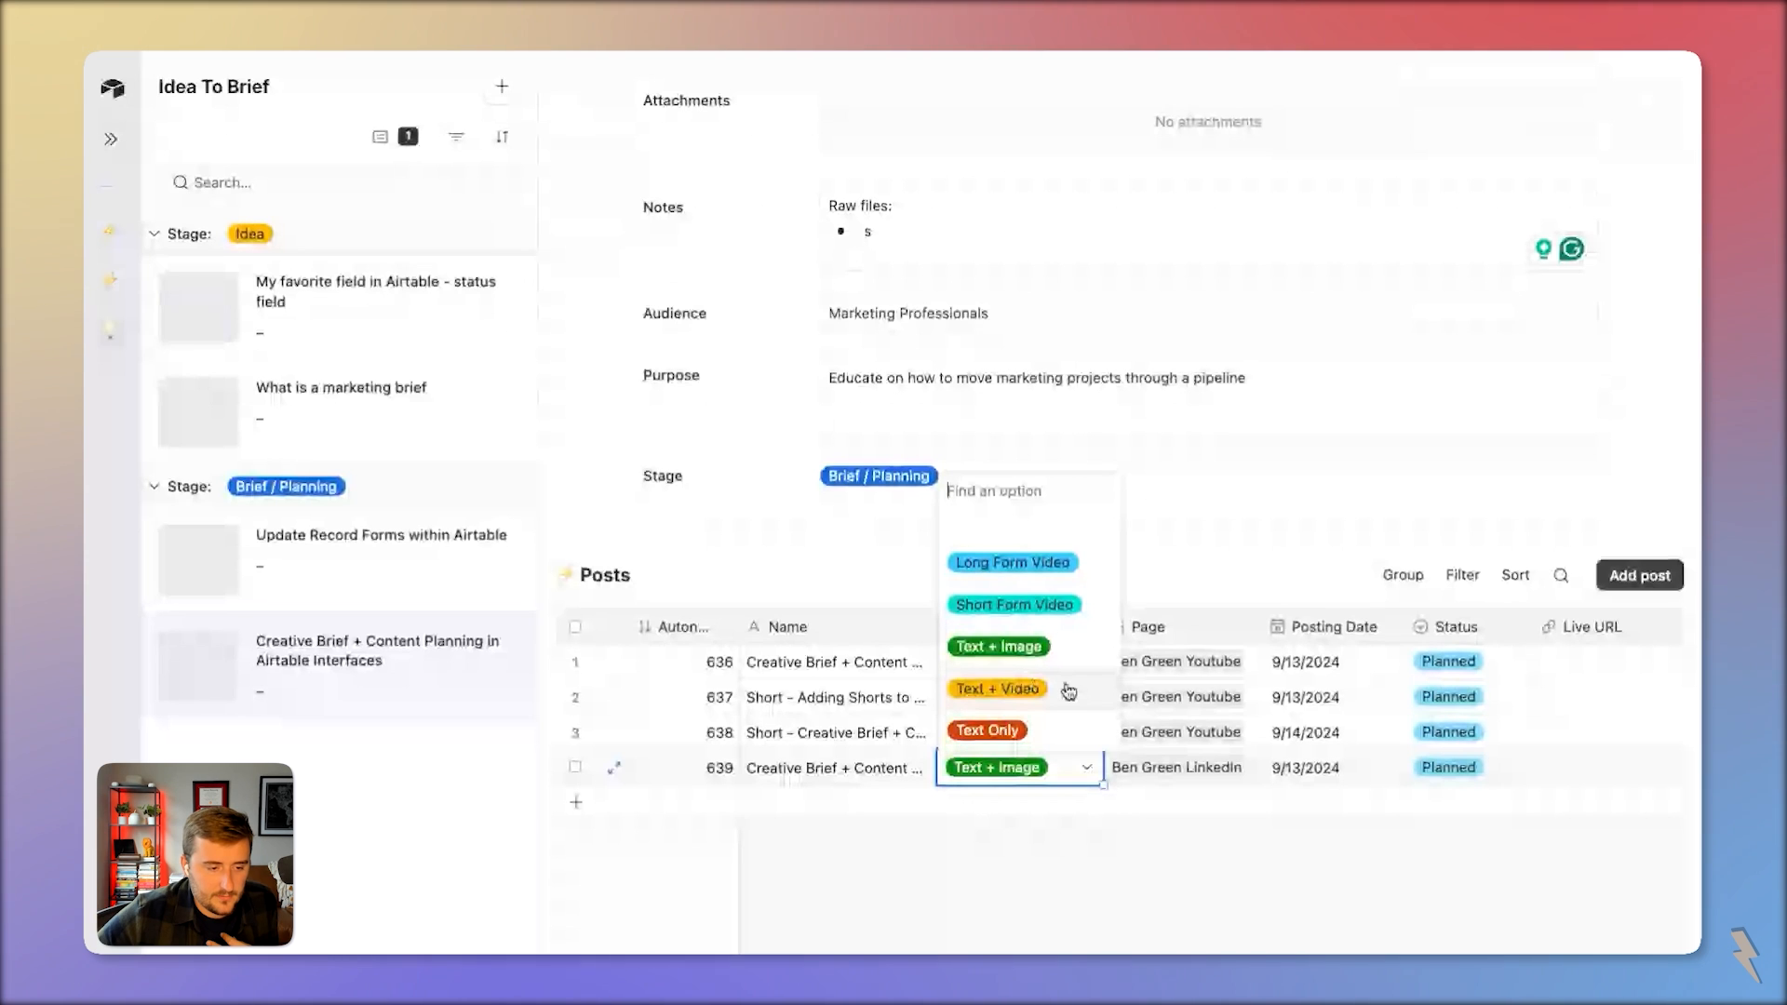
pyautogui.click(1068, 691)
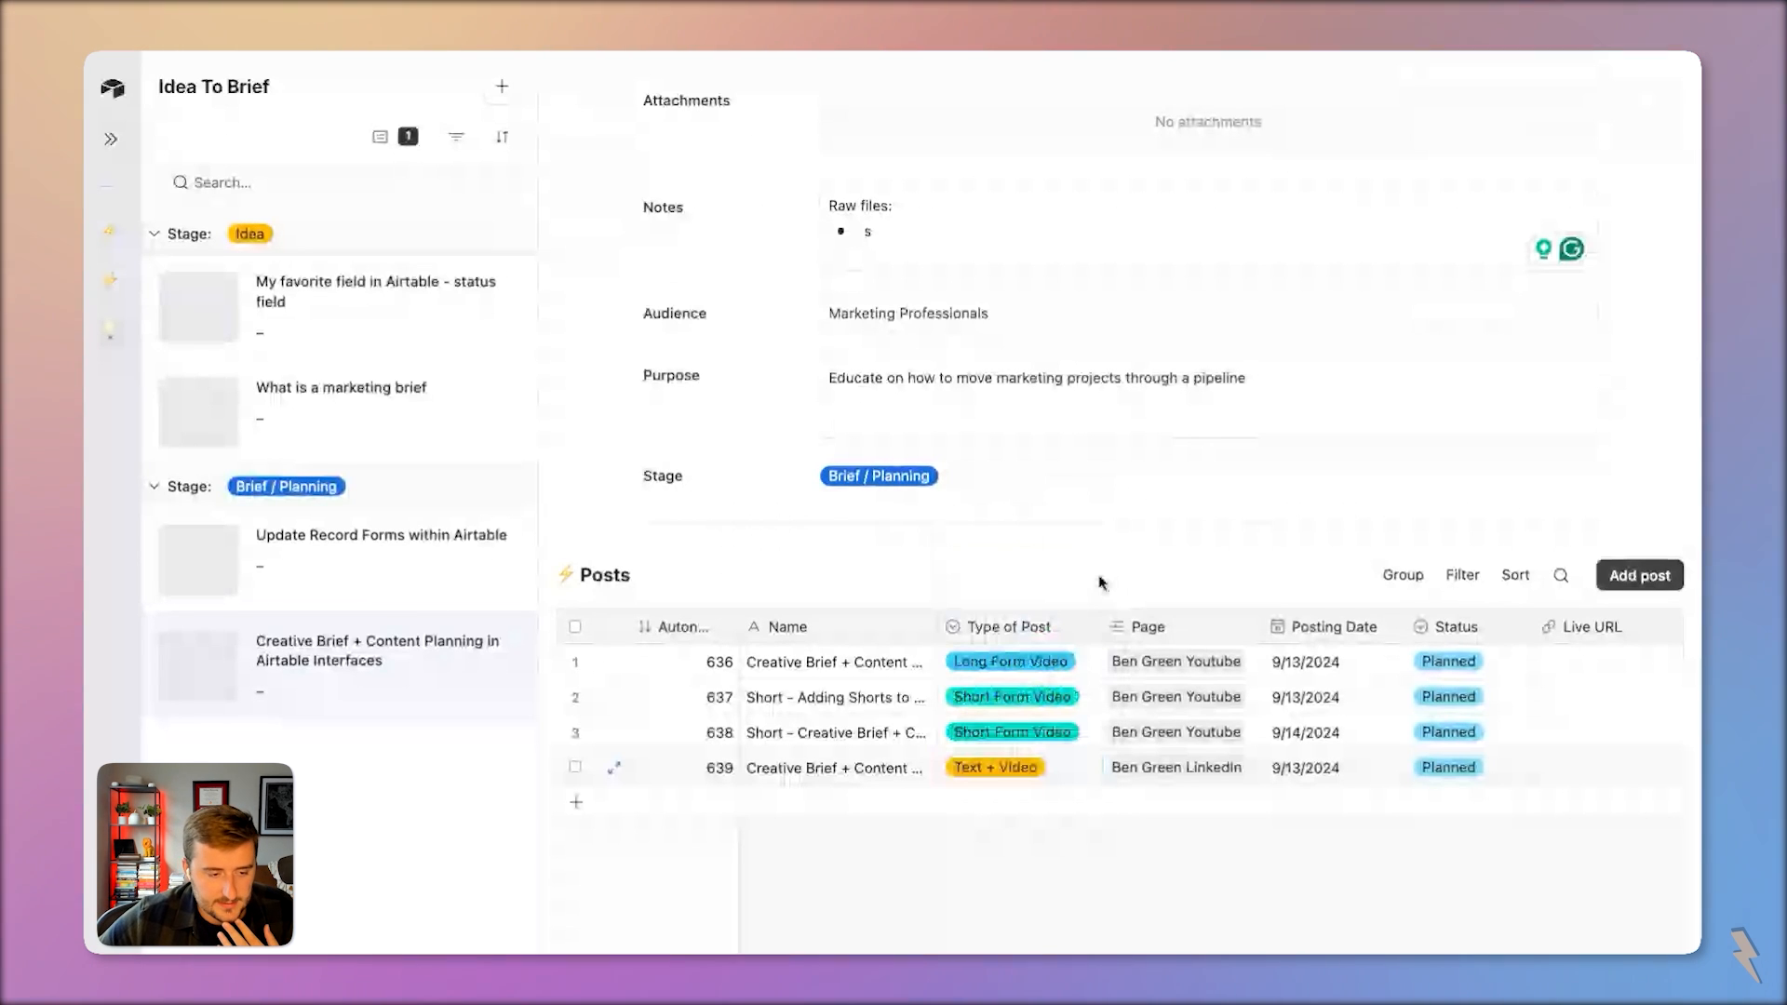
# Review the planned posts and move the "Creative Brief + Content Planning in Airtable Interfaces" record to Production
pyautogui.scroll(-2, 1357, 635)
pyautogui.hscroll(2, 1357, 635)
pyautogui.hscroll(-2, 1357, 635)
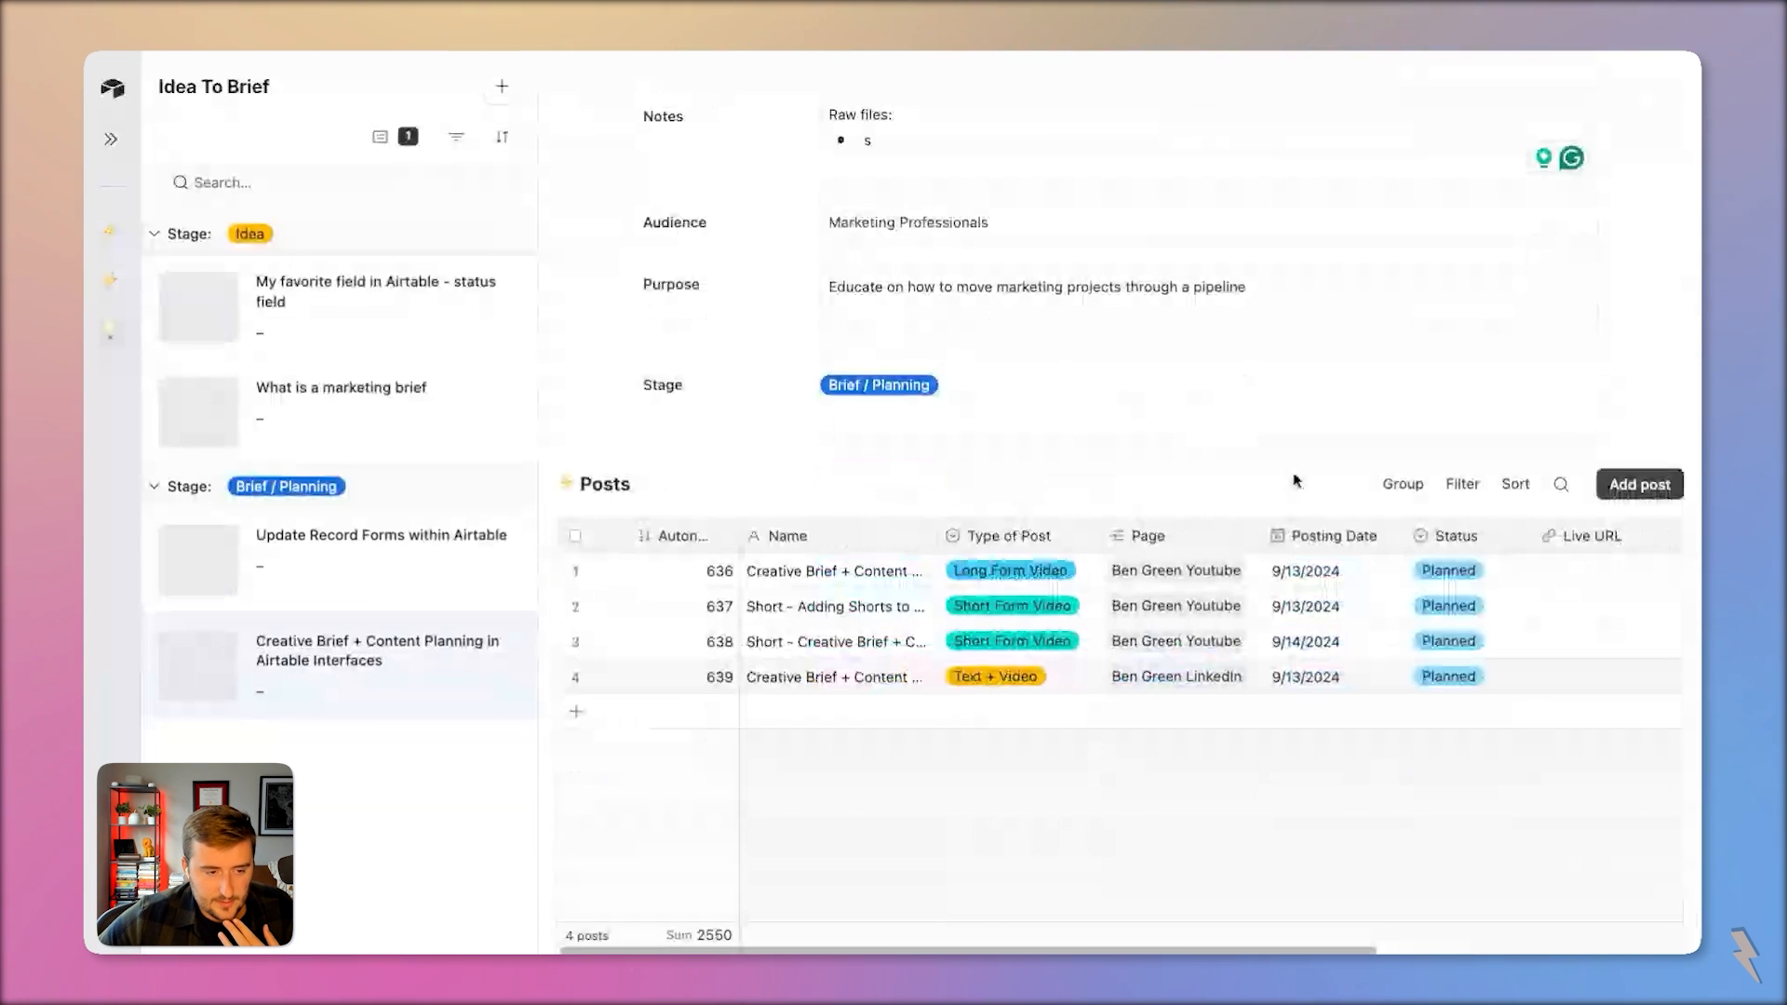
pyautogui.scroll(3, 1296, 481)
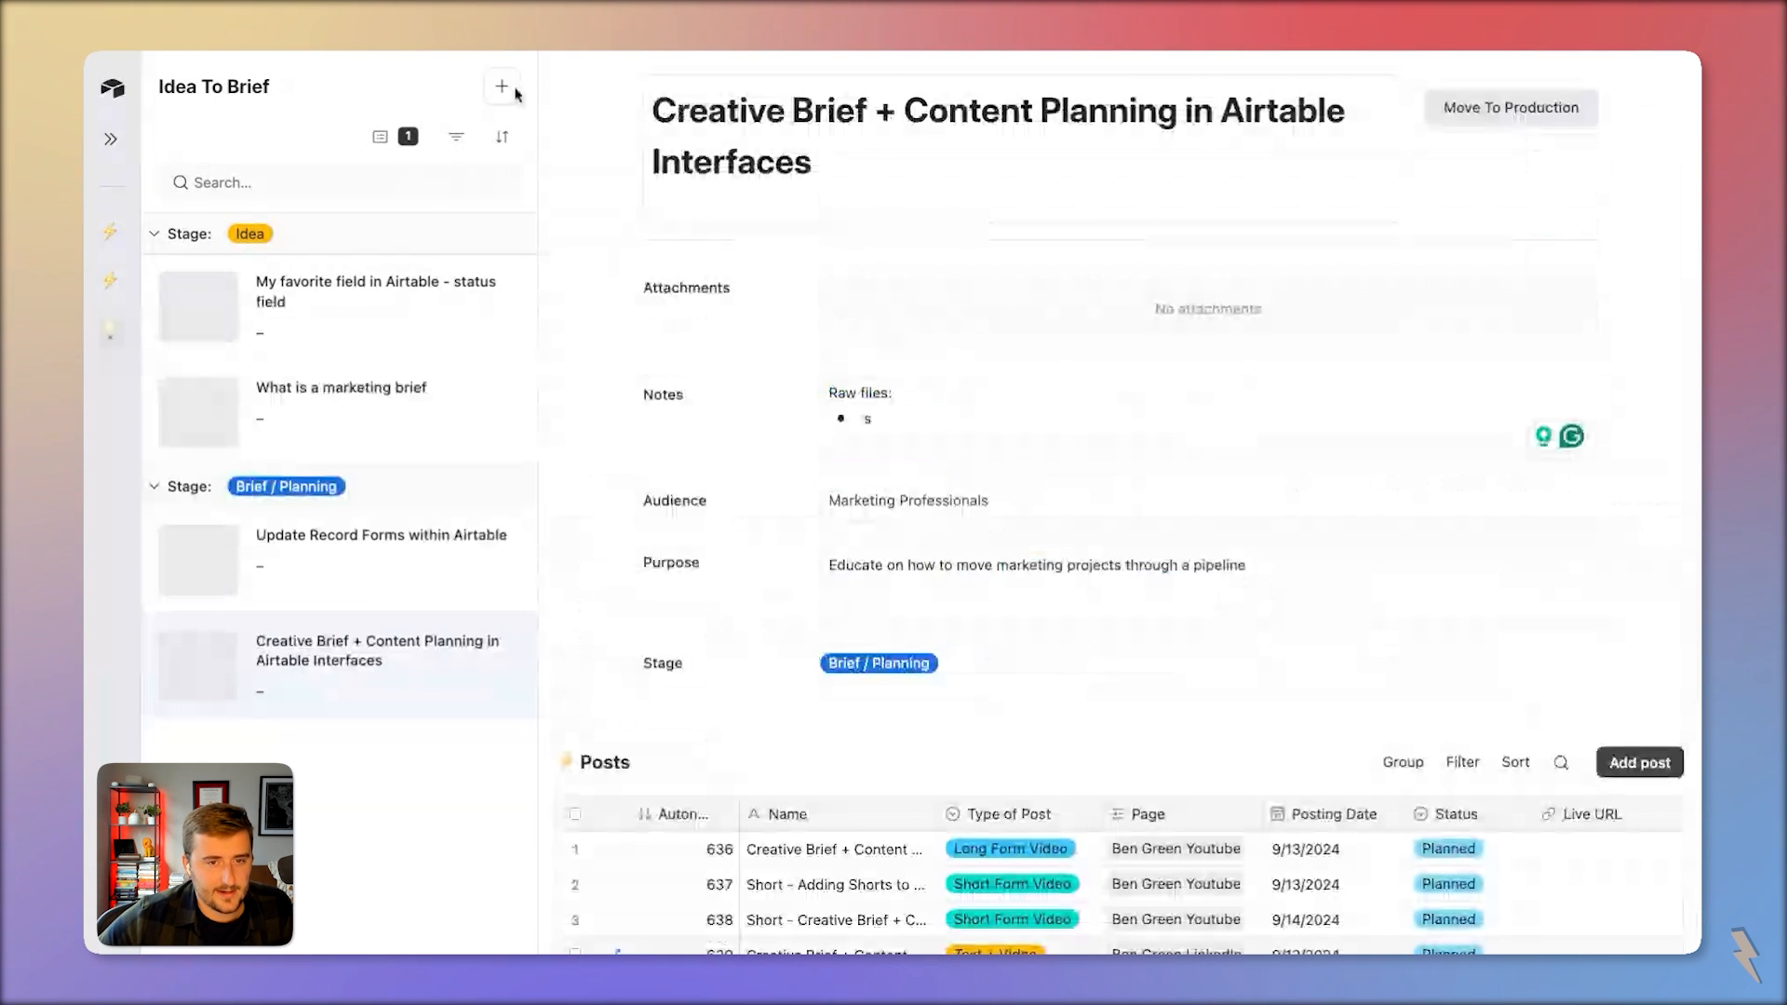
pyautogui.click(1502, 114)
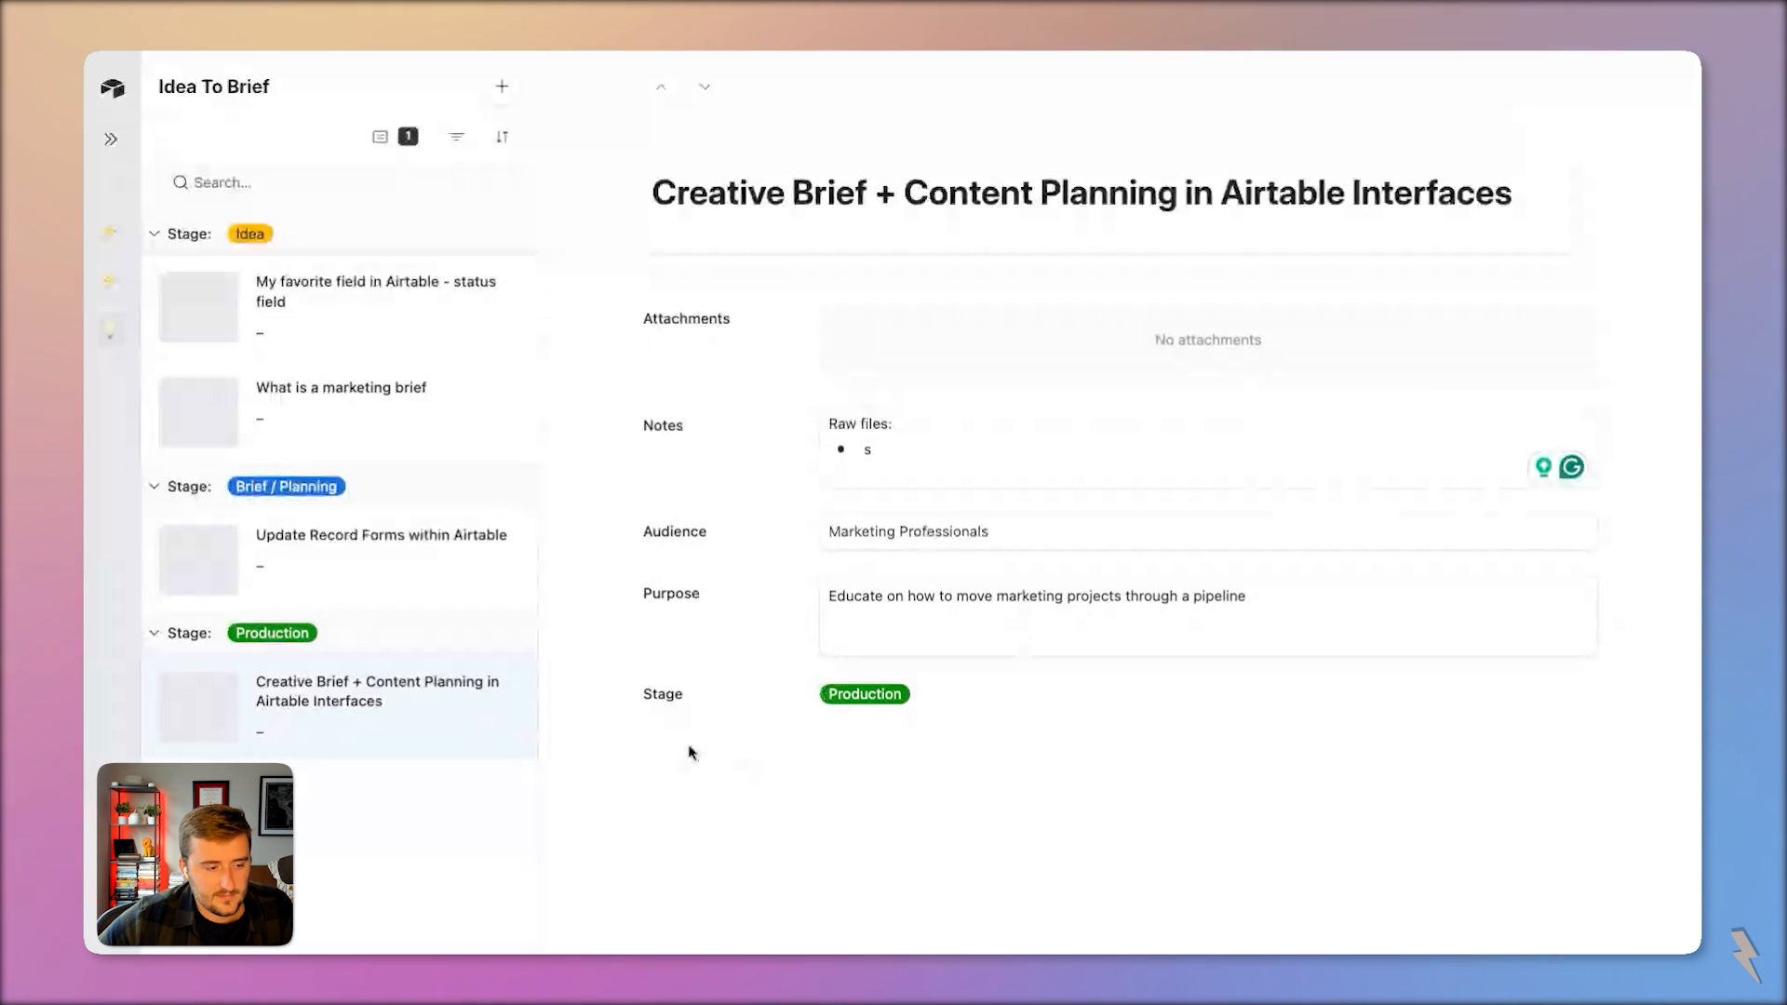
# Reopen the Idea To Brief page in the interface editor and select its Posts grid
pyautogui.click(114, 141)
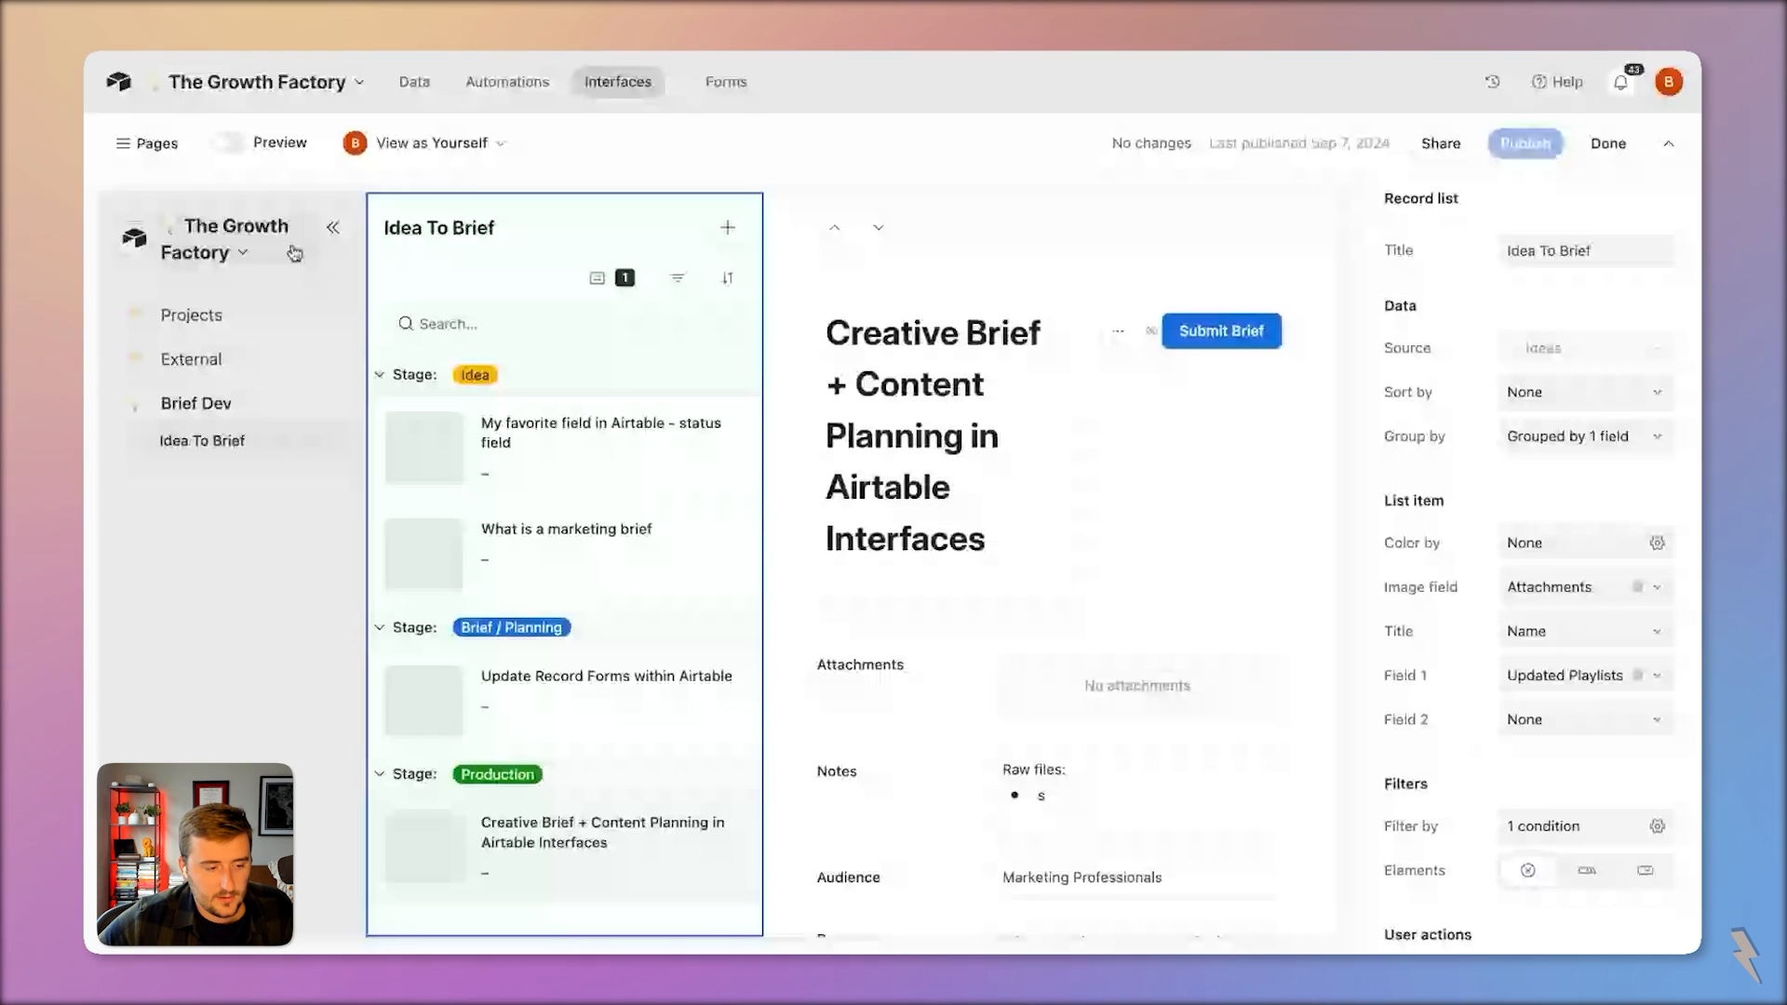
pyautogui.click(332, 227)
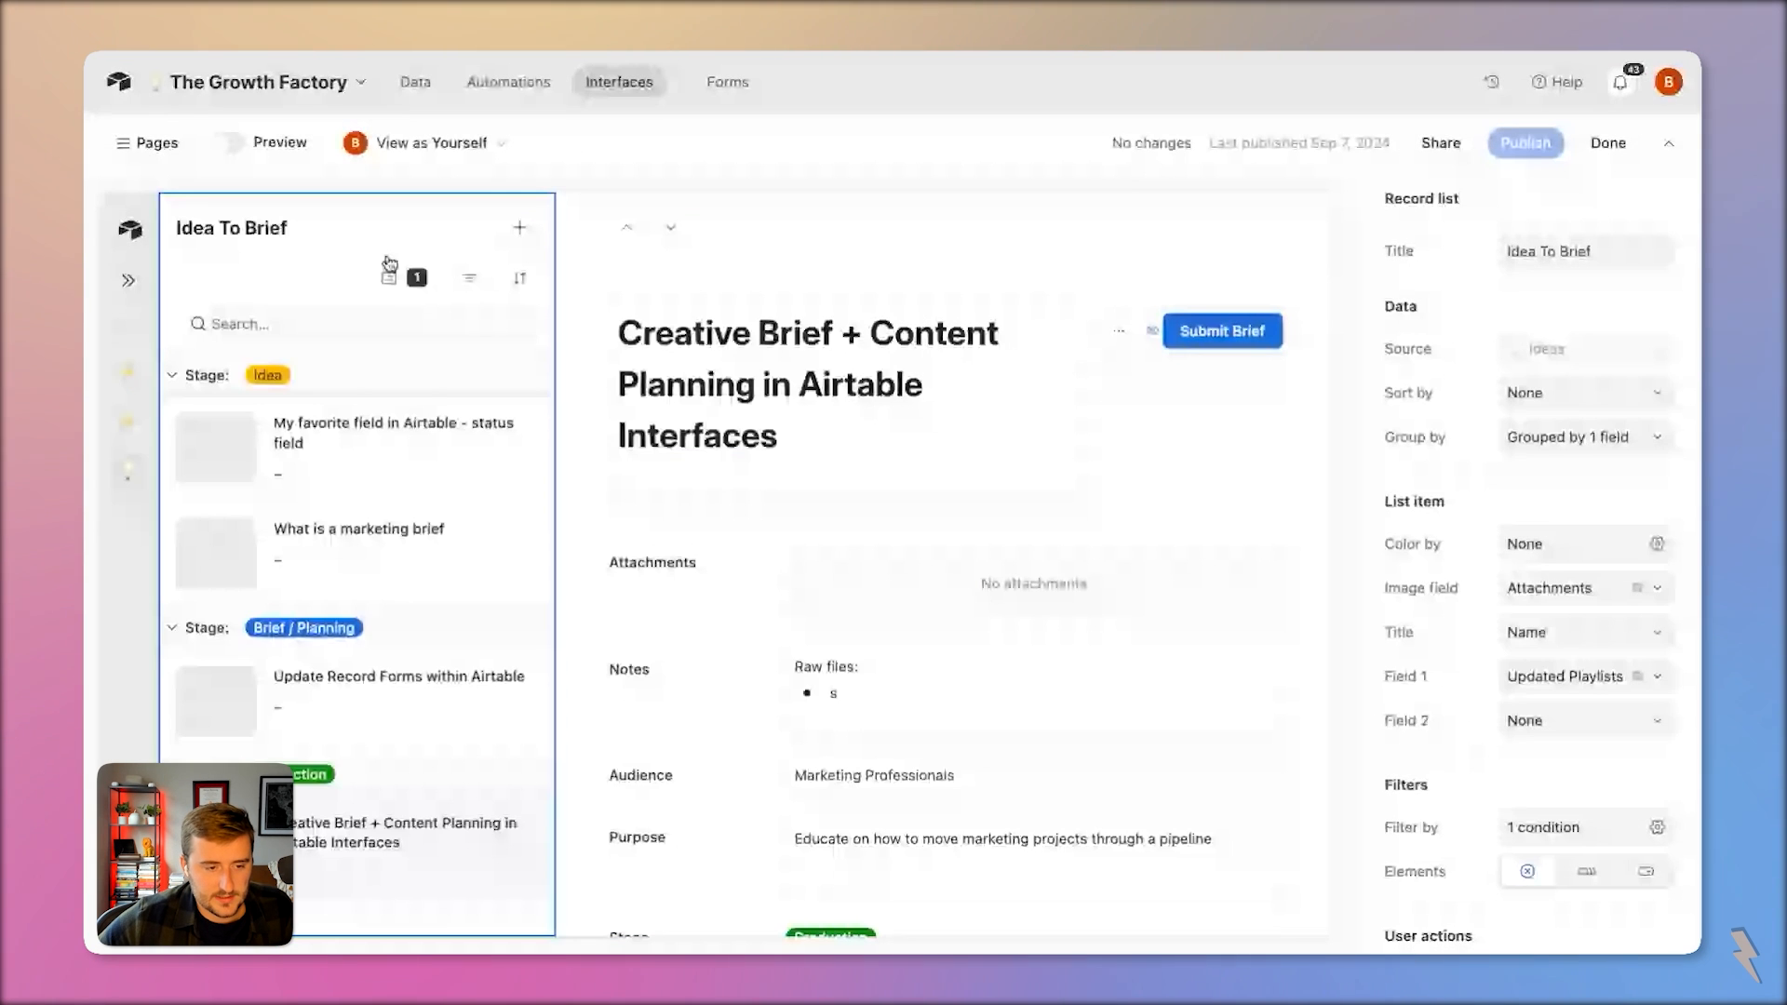
pyautogui.scroll(-6, 865, 502)
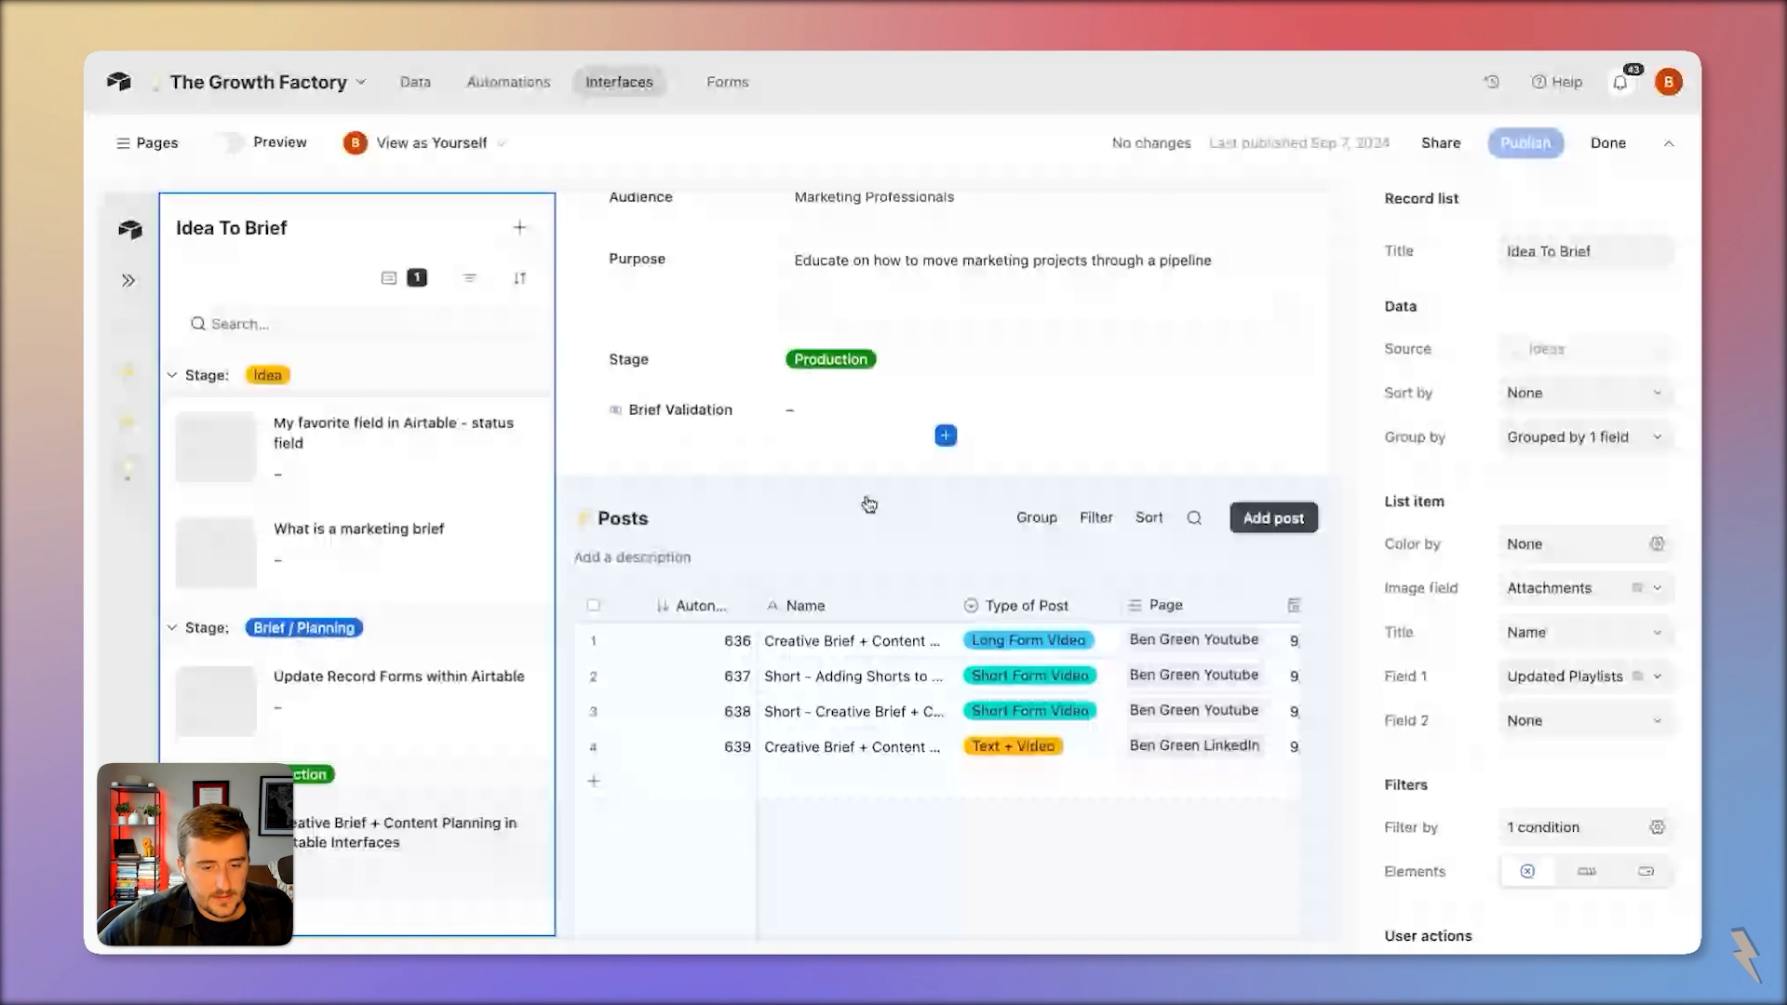
pyautogui.click(866, 503)
pyautogui.scroll(-3, 1479, 587)
pyautogui.scroll(-8, 1452, 733)
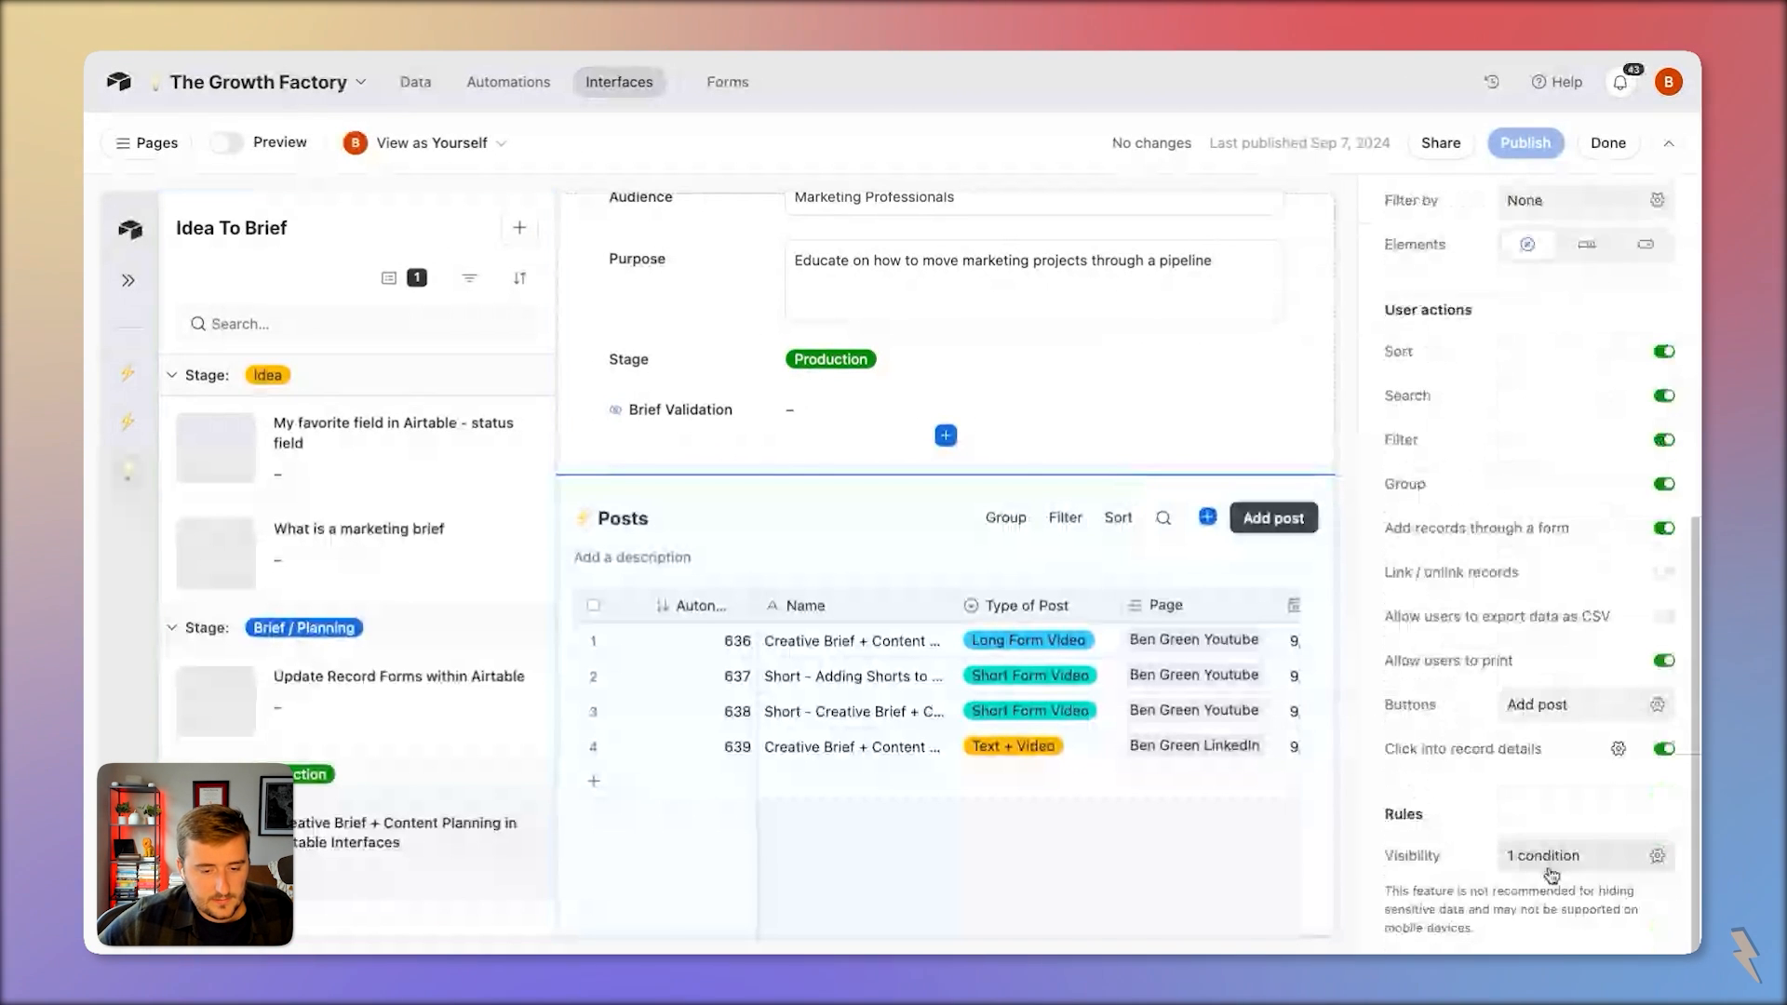
# Set the Posts grid's visibility condition to Stage is any of Brief / Planning, Production, Analysis and Closed
pyautogui.click(1550, 855)
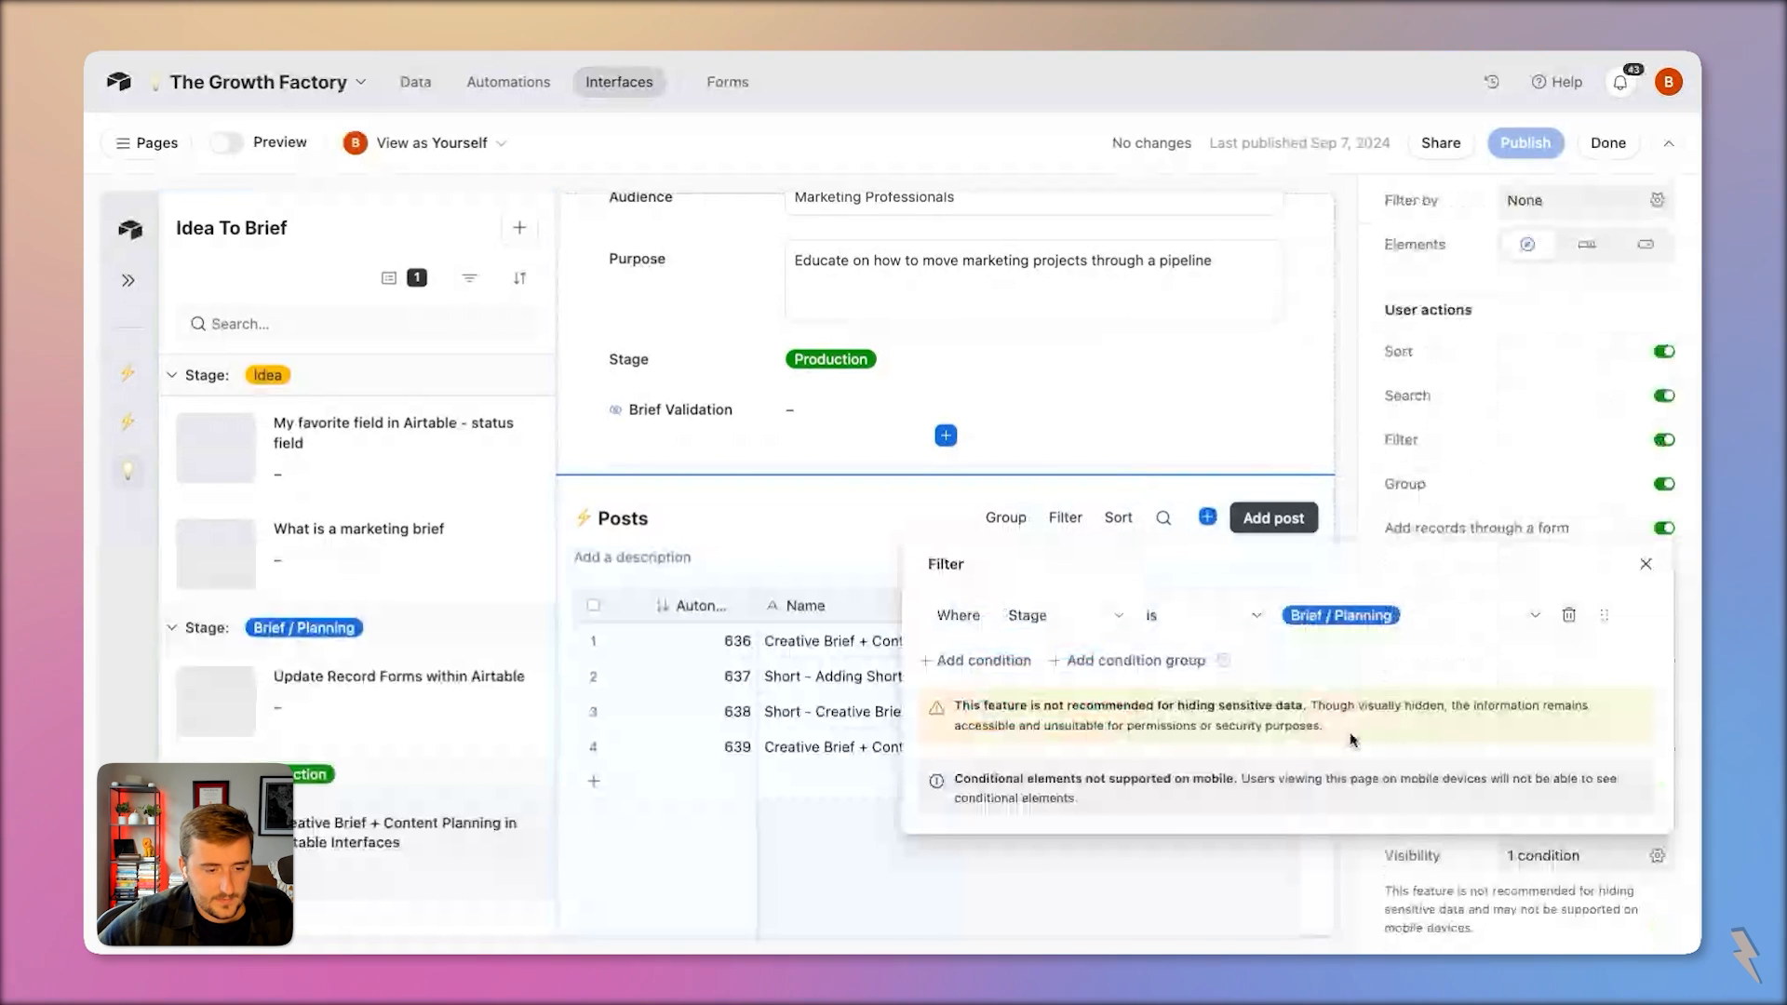
pyautogui.click(1200, 615)
pyautogui.click(1219, 787)
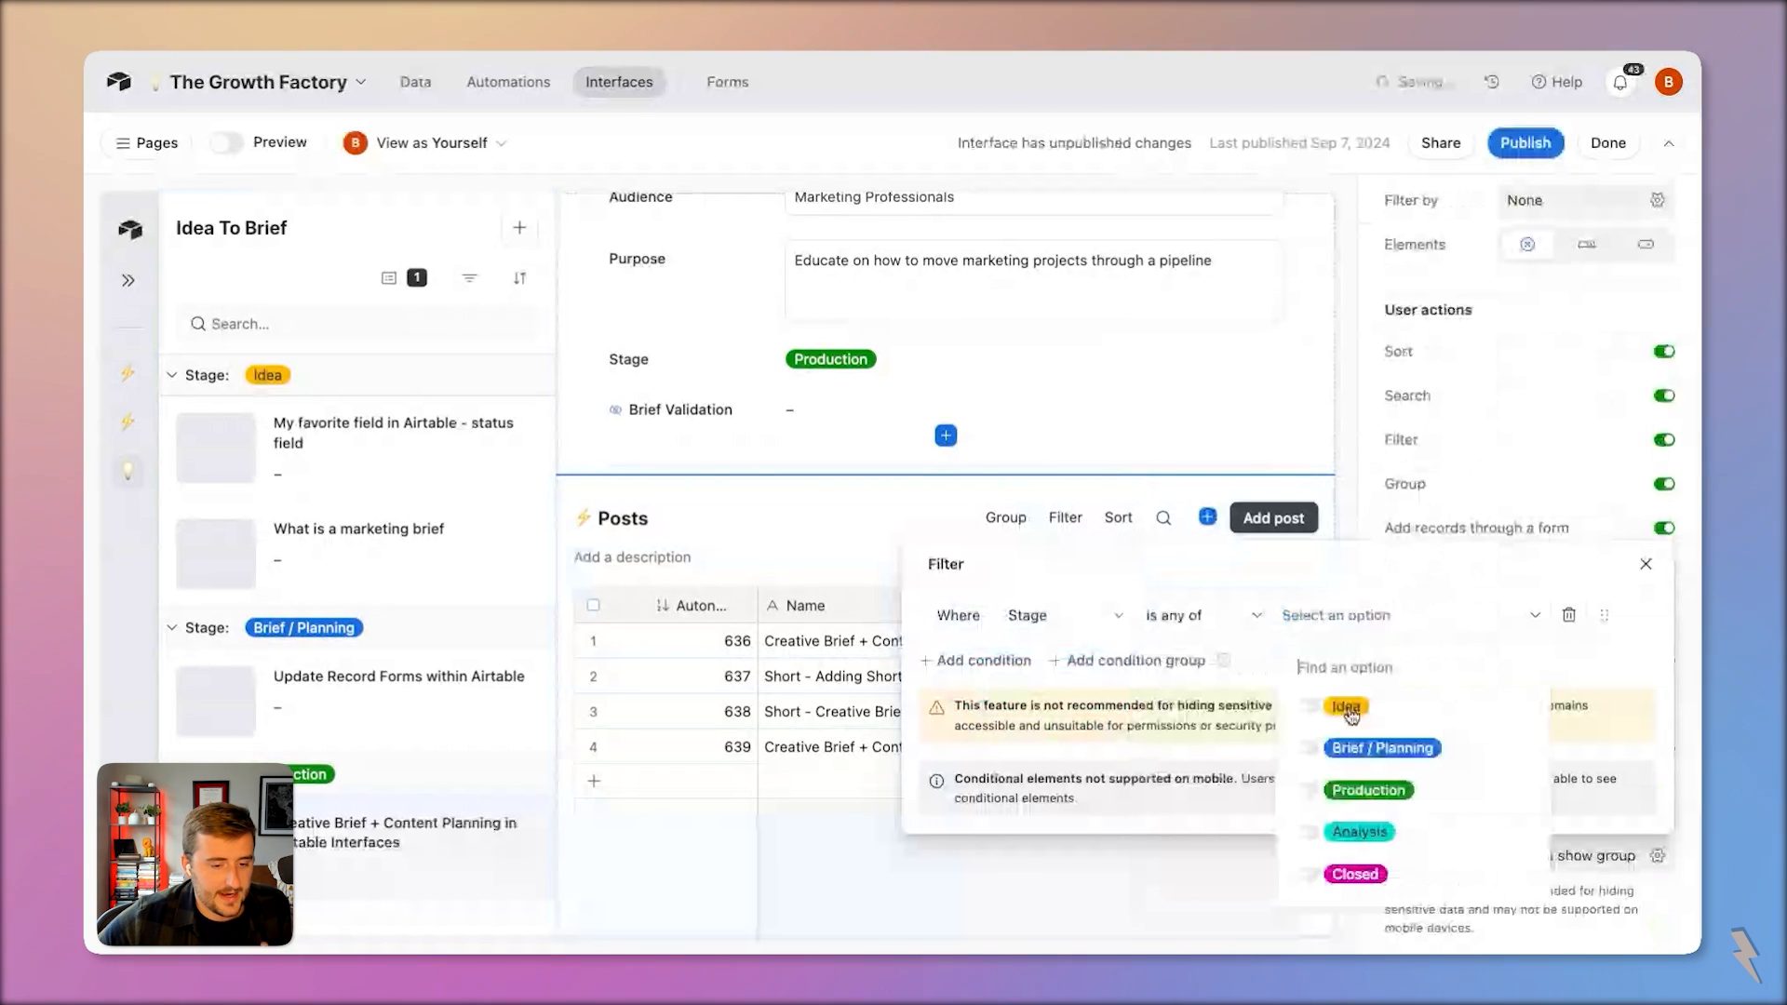
pyautogui.click(1383, 748)
pyautogui.click(1368, 791)
pyautogui.click(1401, 836)
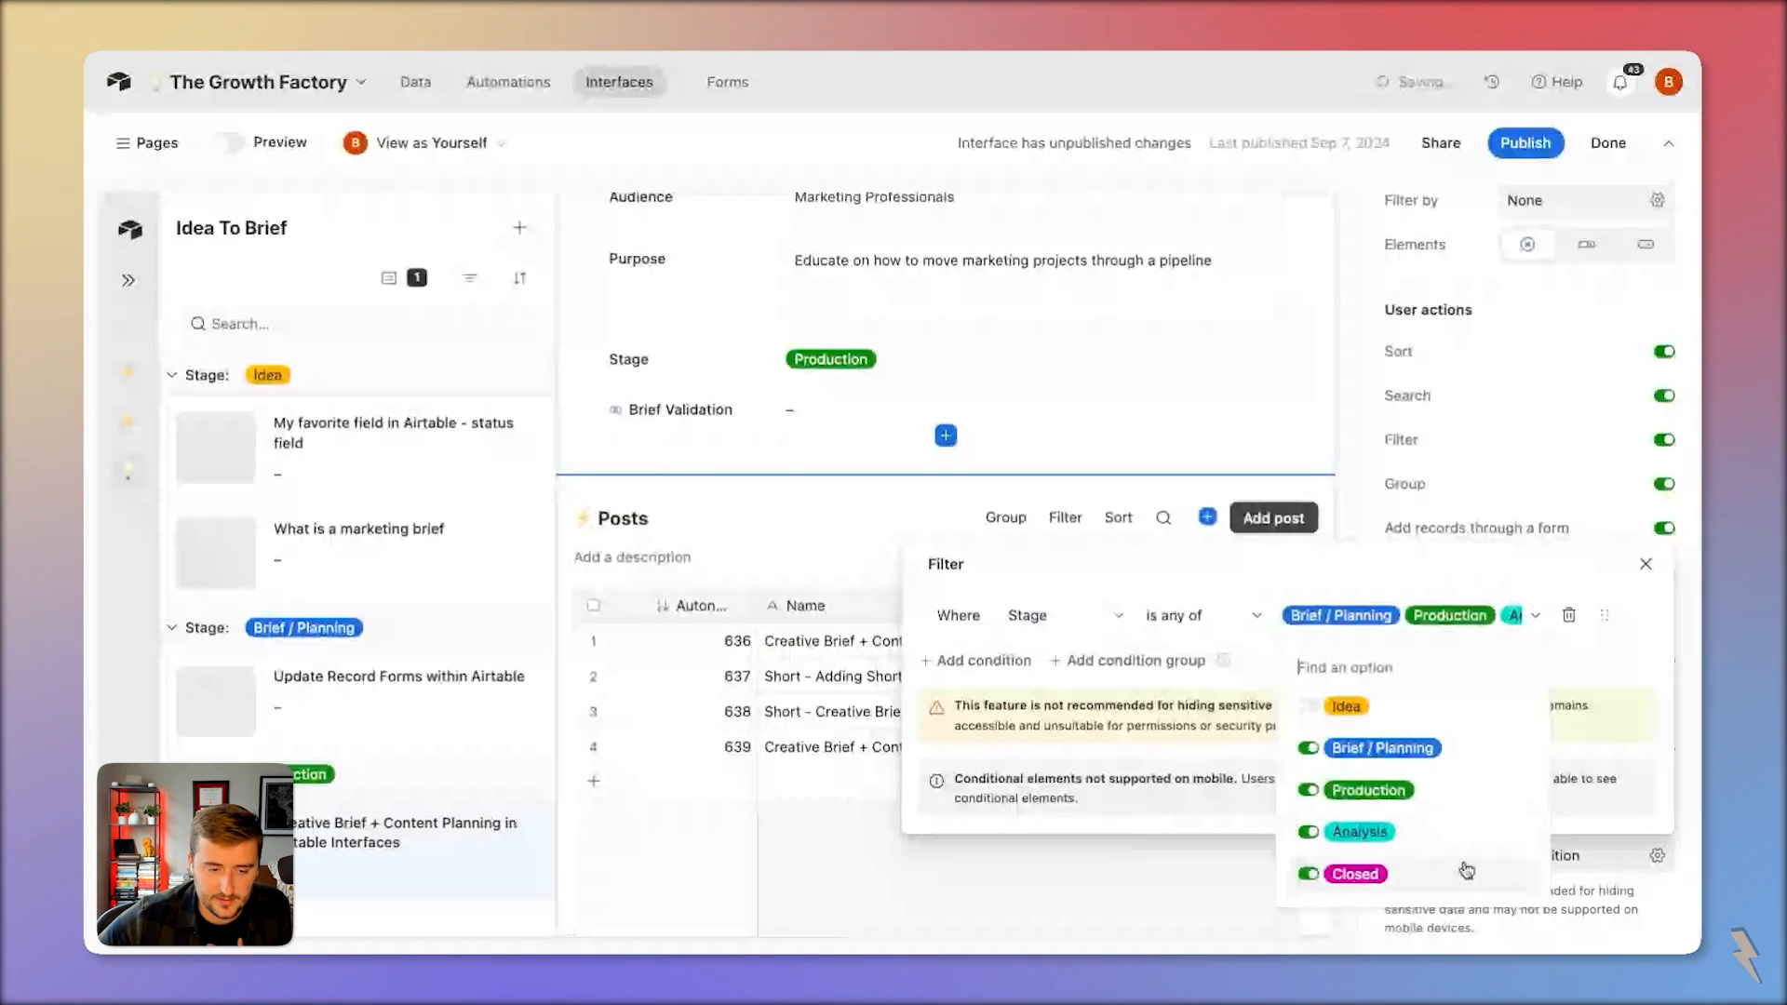
pyautogui.click(1464, 869)
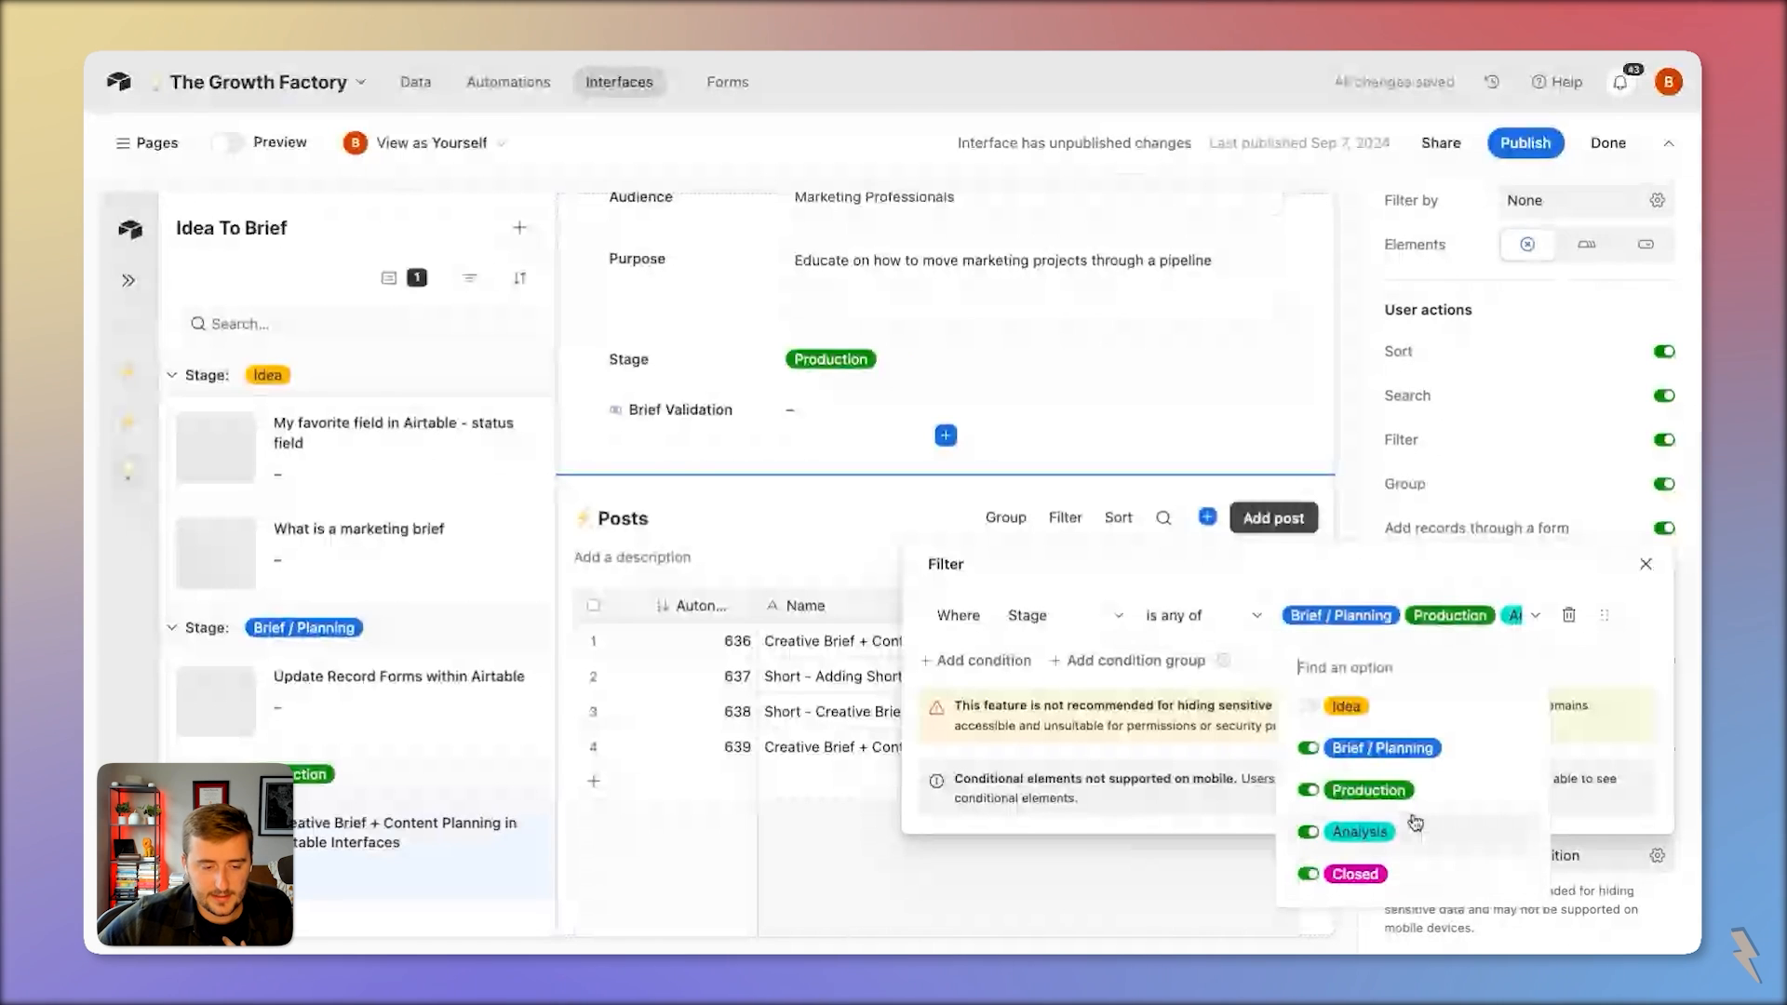
pyautogui.click(754, 493)
pyautogui.click(754, 493)
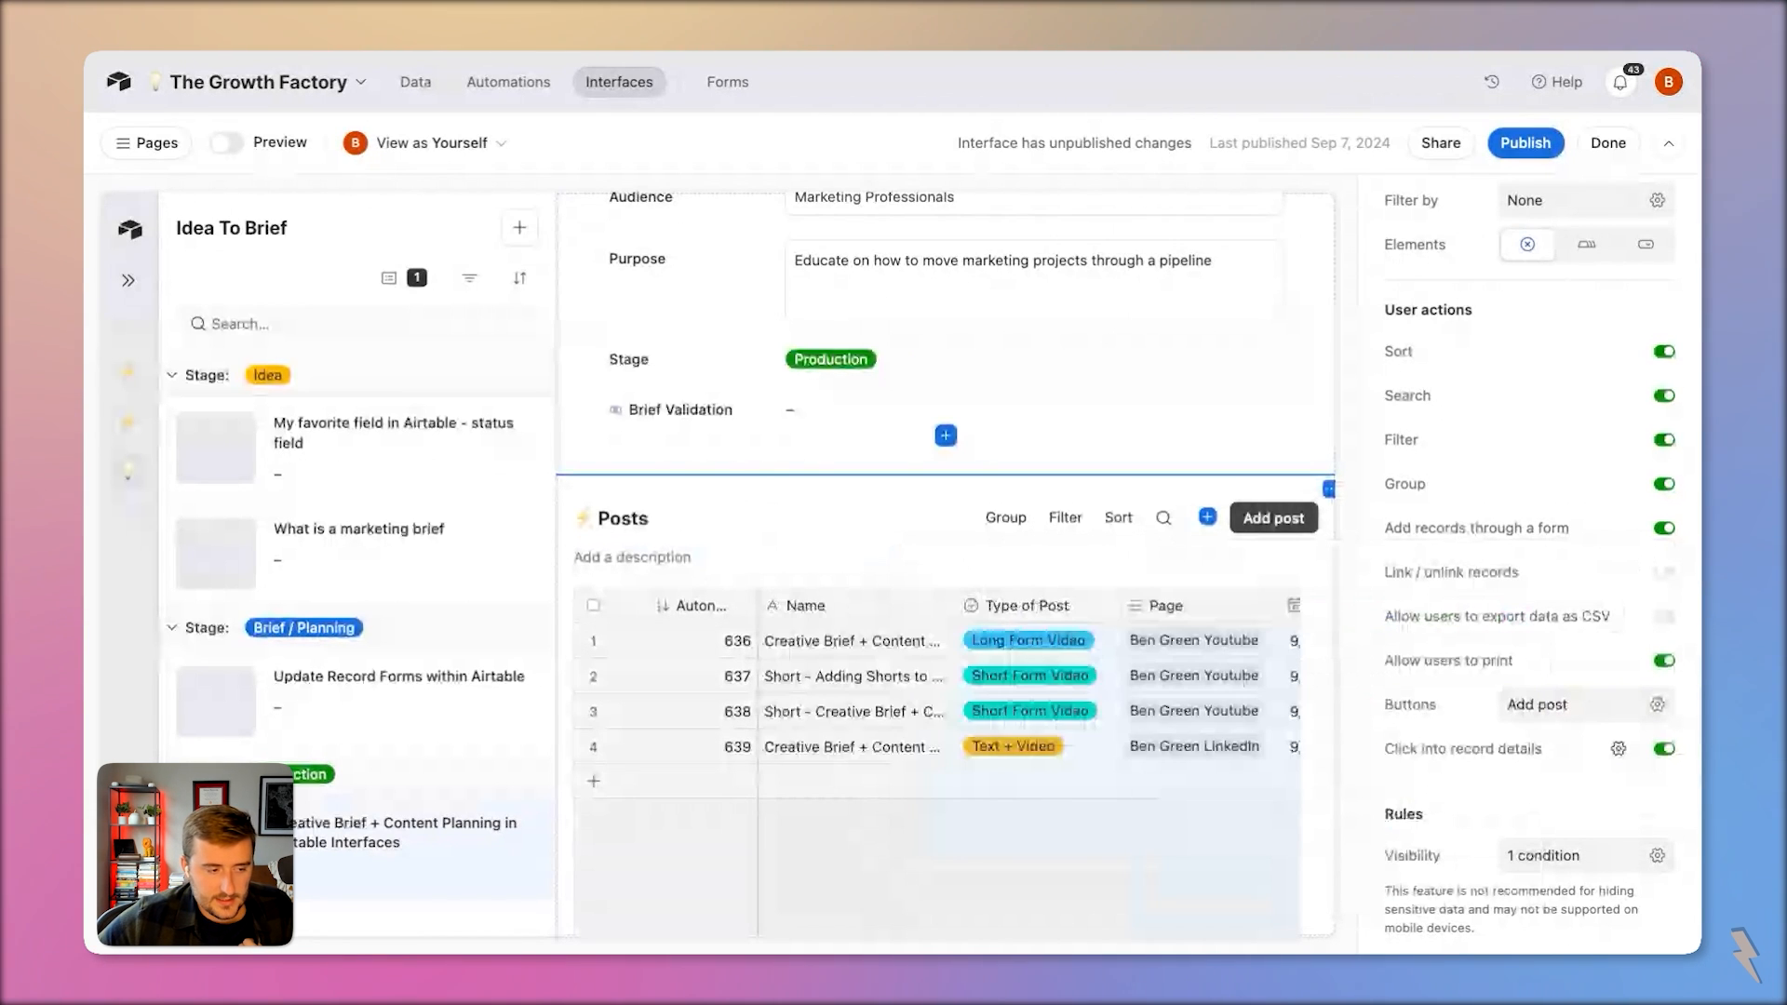
pyautogui.scroll(2, 1031, 538)
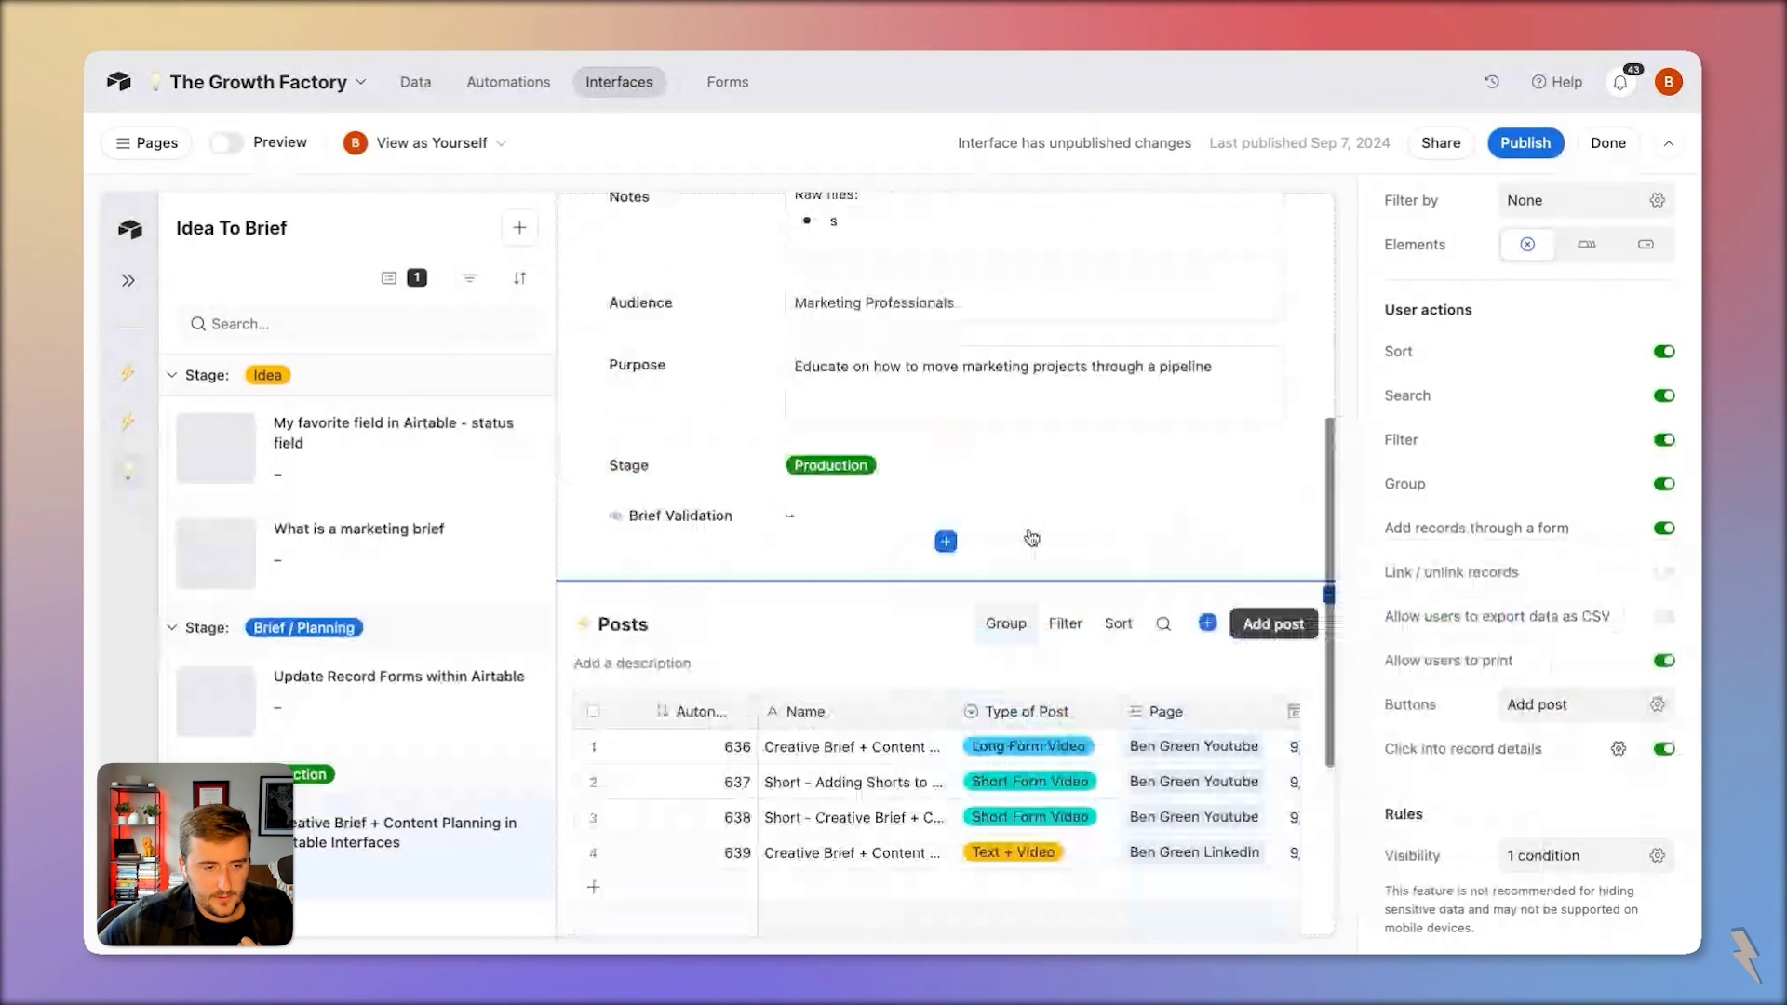
pyautogui.scroll(3, 1031, 538)
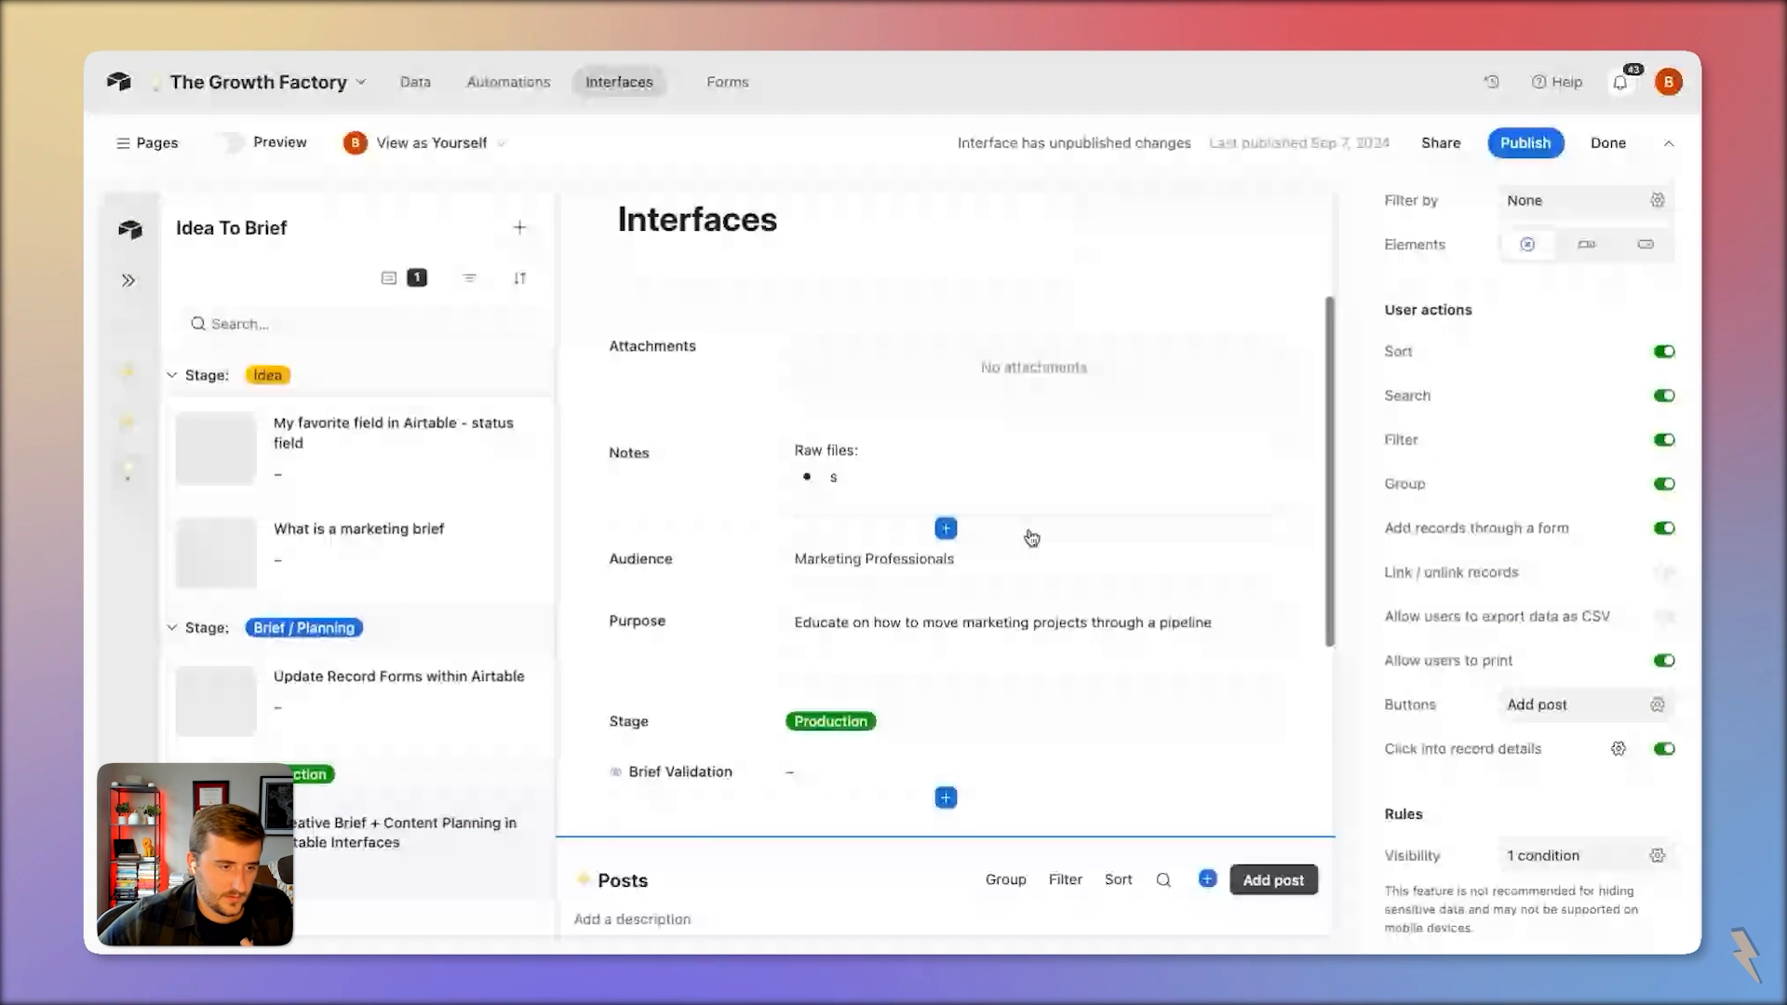
pyautogui.scroll(1, 1031, 538)
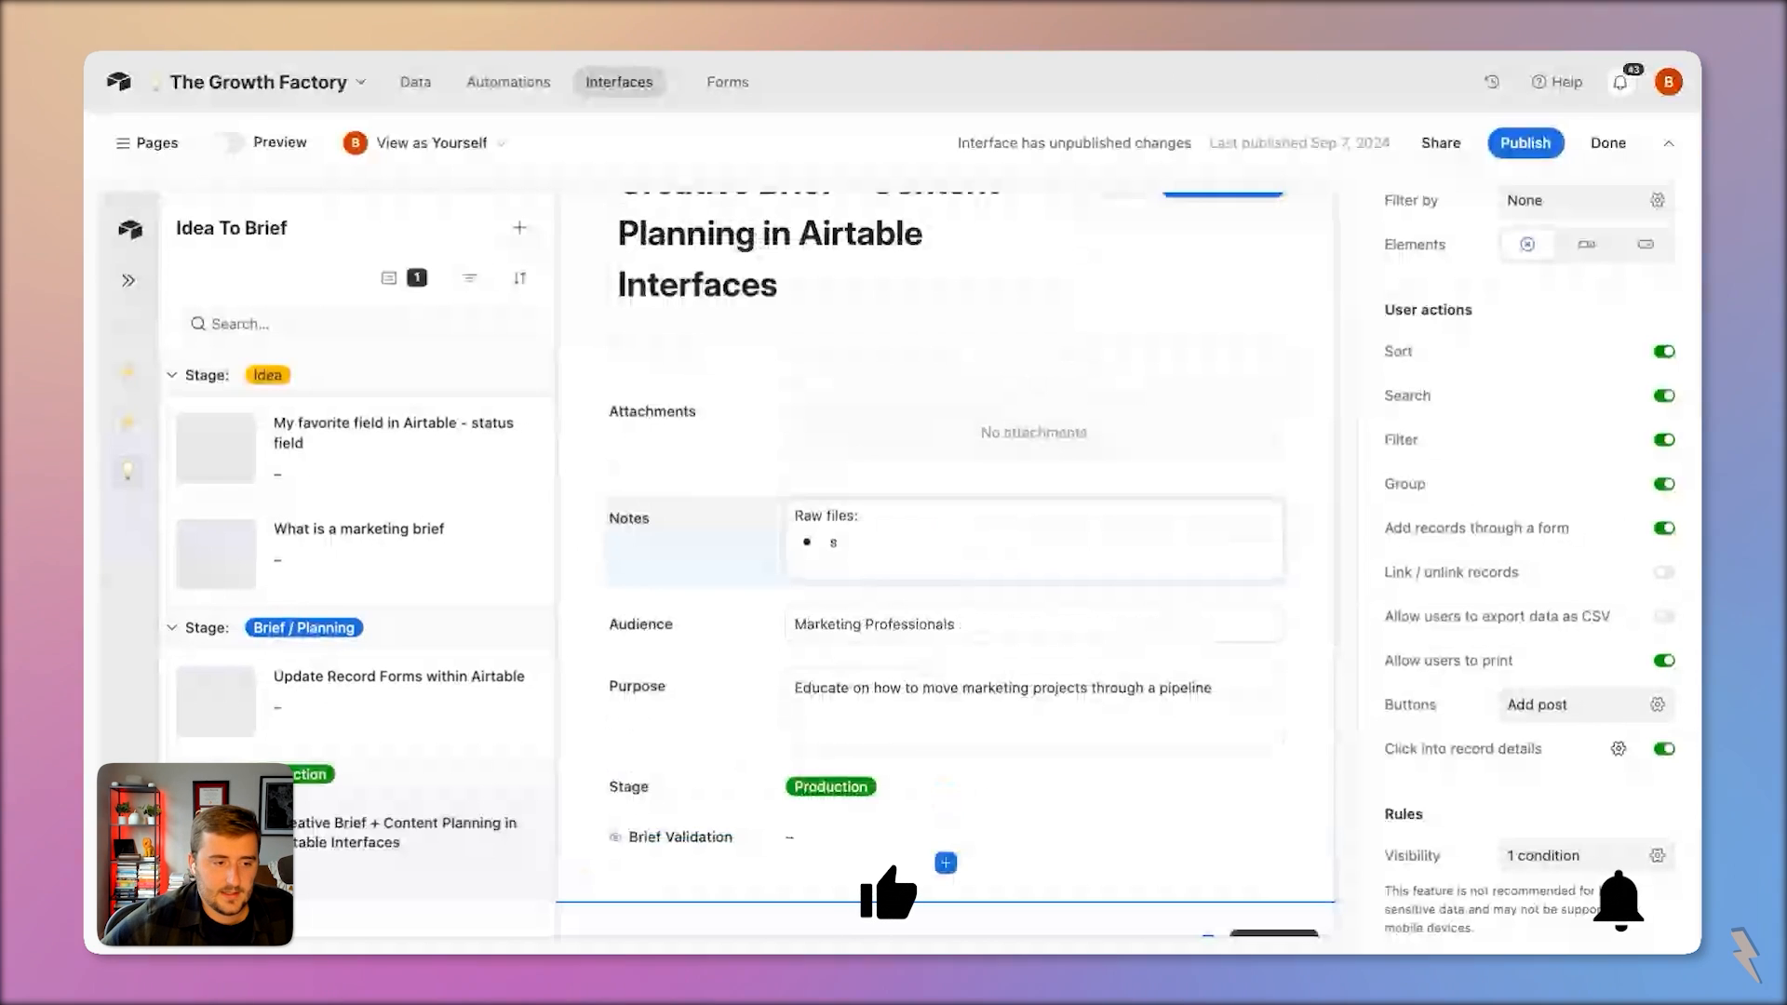
pyautogui.scroll(2, 1083, 513)
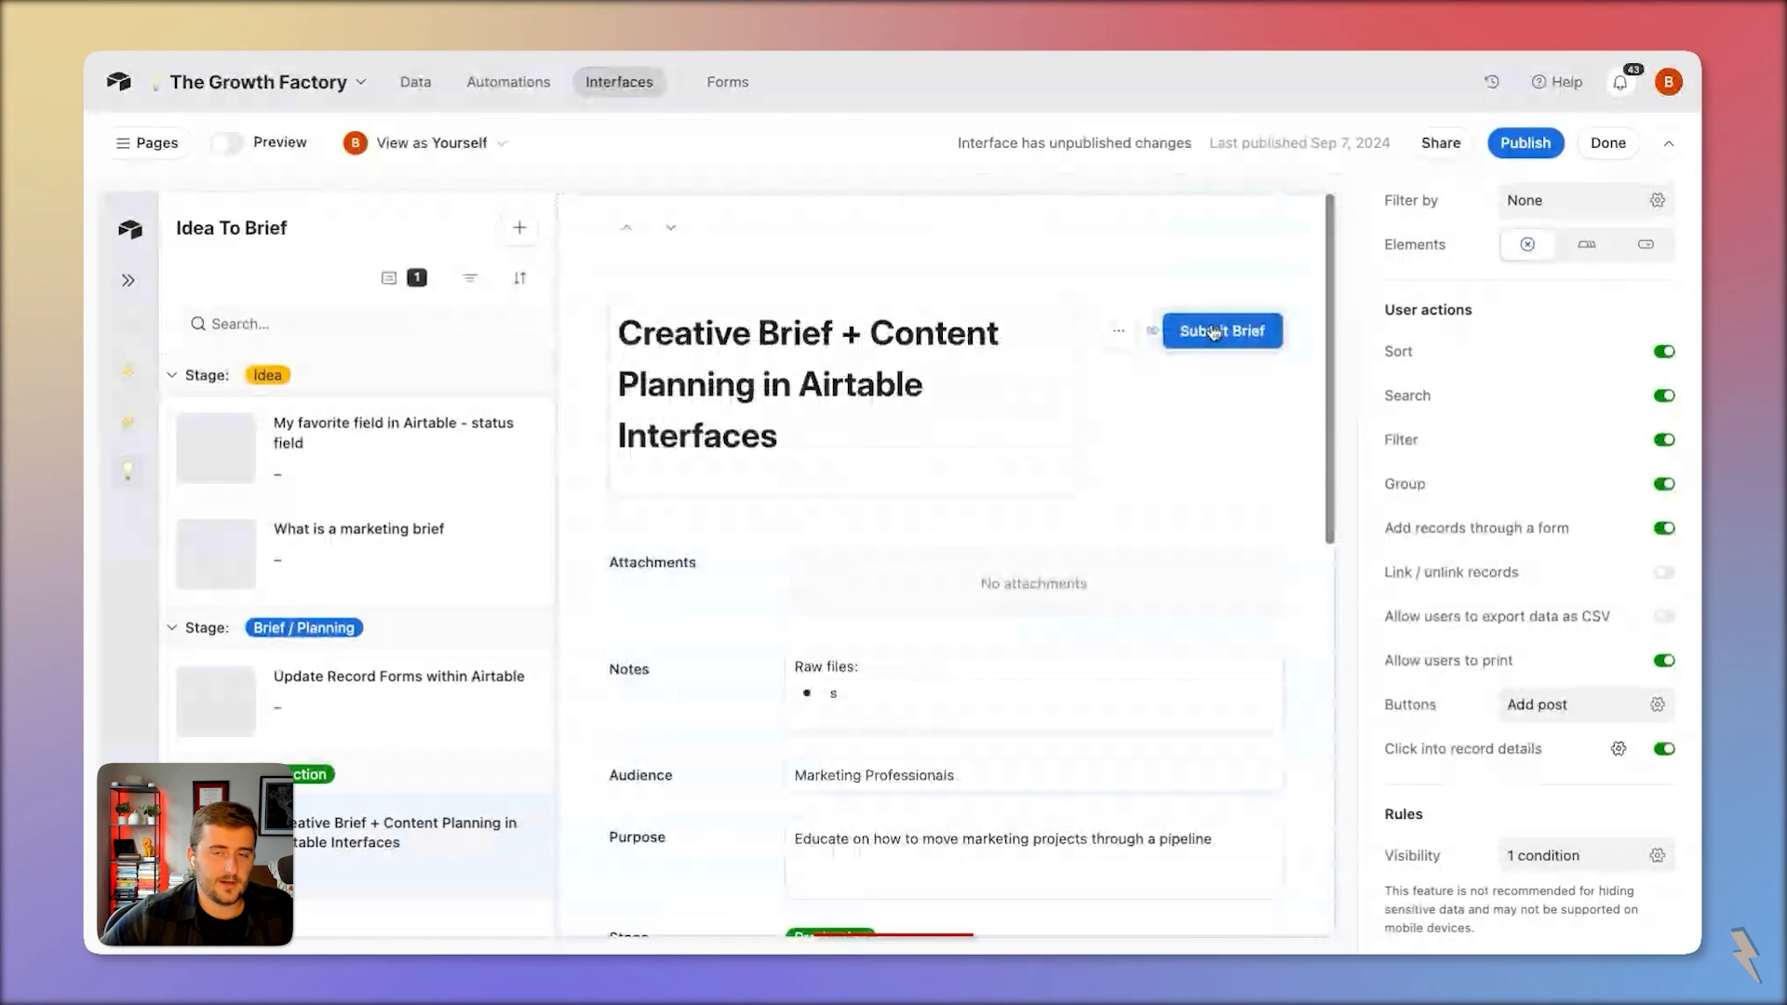